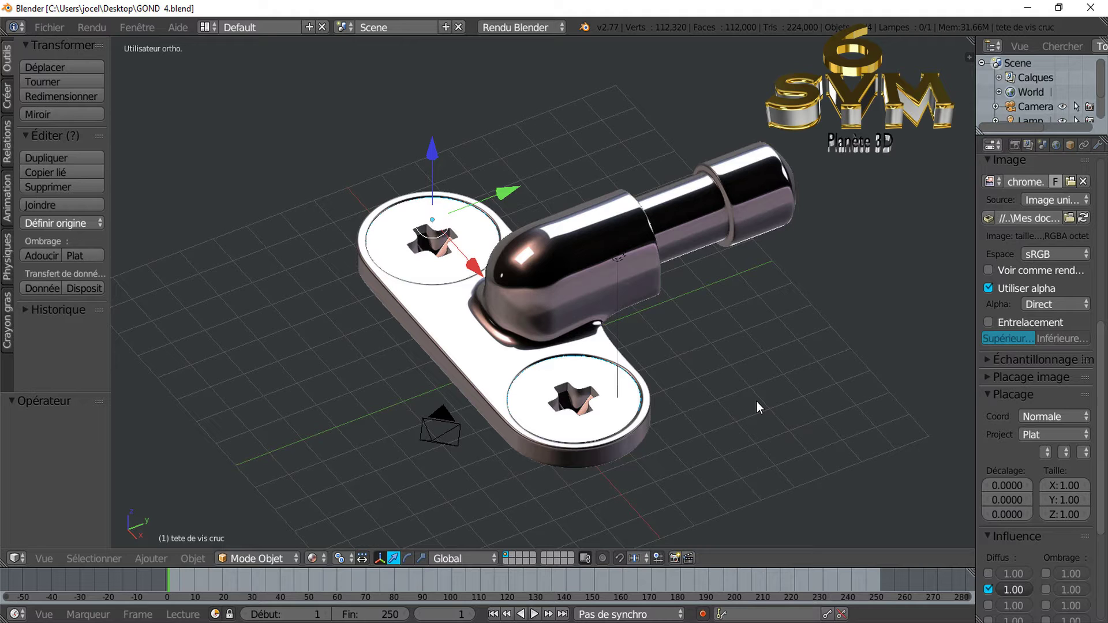
- Orbit the chrome hinge model, then bring up the gond.PNG reference photo in XnView
{"action": "scroll", "coordinate": [754, 347], "scroll_direction": "down", "scroll_amount": 2}
{"action": "scroll", "coordinate": [756, 344], "scroll_direction": "up", "scroll_amount": 2}
{"action": "mouse_move", "coordinate": [746, 386]}
{"action": "middle_mouse_down"}
{"action": "mouse_move", "coordinate": [549, 355]}
{"action": "mouse_move", "coordinate": [736, 375]}
{"action": "middle_mouse_up"}
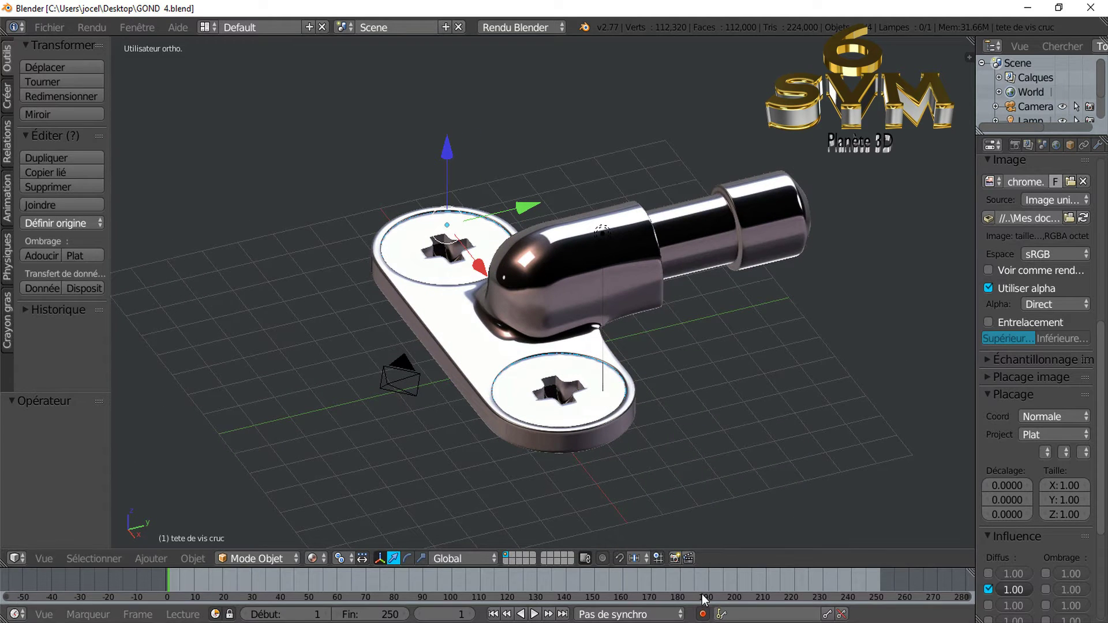
{"action": "left_click", "coordinate": [661, 578]}
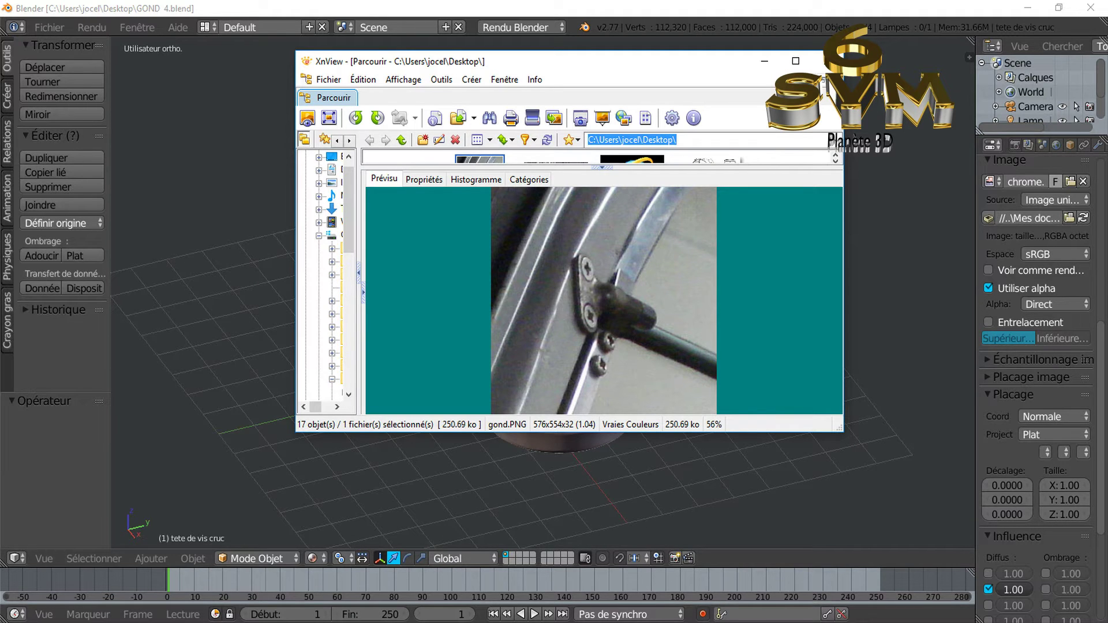
- Orbit the disc in the other Blender file, then return to GOND 4.blend
{"action": "left_click", "coordinate": [581, 569]}
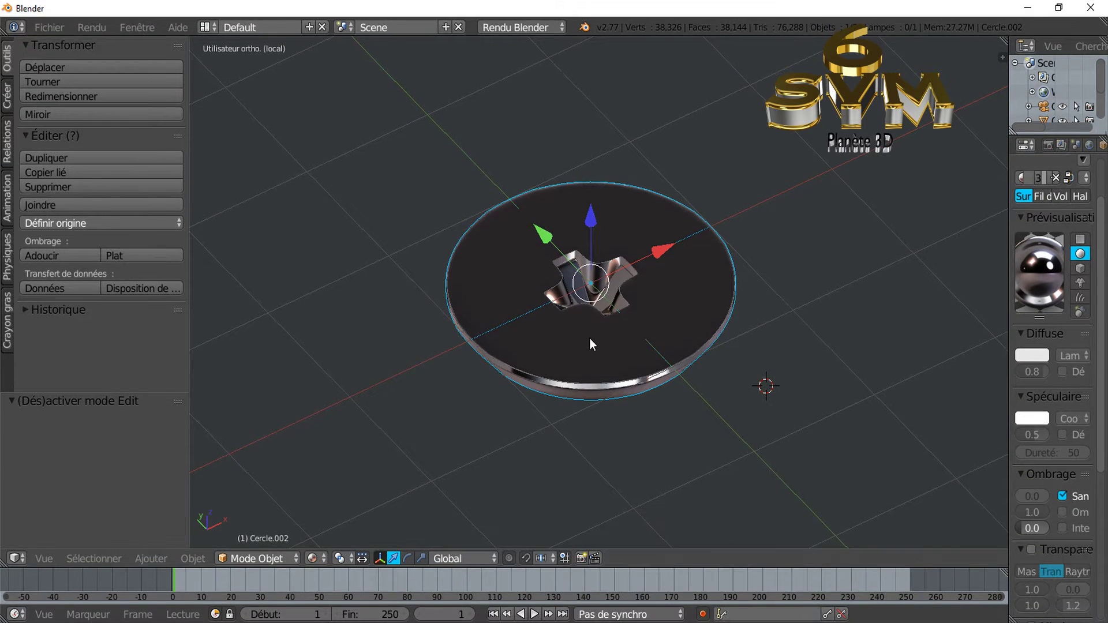
{"action": "mouse_move", "coordinate": [812, 326]}
{"action": "middle_mouse_down"}
{"action": "mouse_move", "coordinate": [804, 376]}
{"action": "mouse_move", "coordinate": [767, 319]}
{"action": "mouse_move", "coordinate": [784, 281]}
{"action": "middle_mouse_up"}
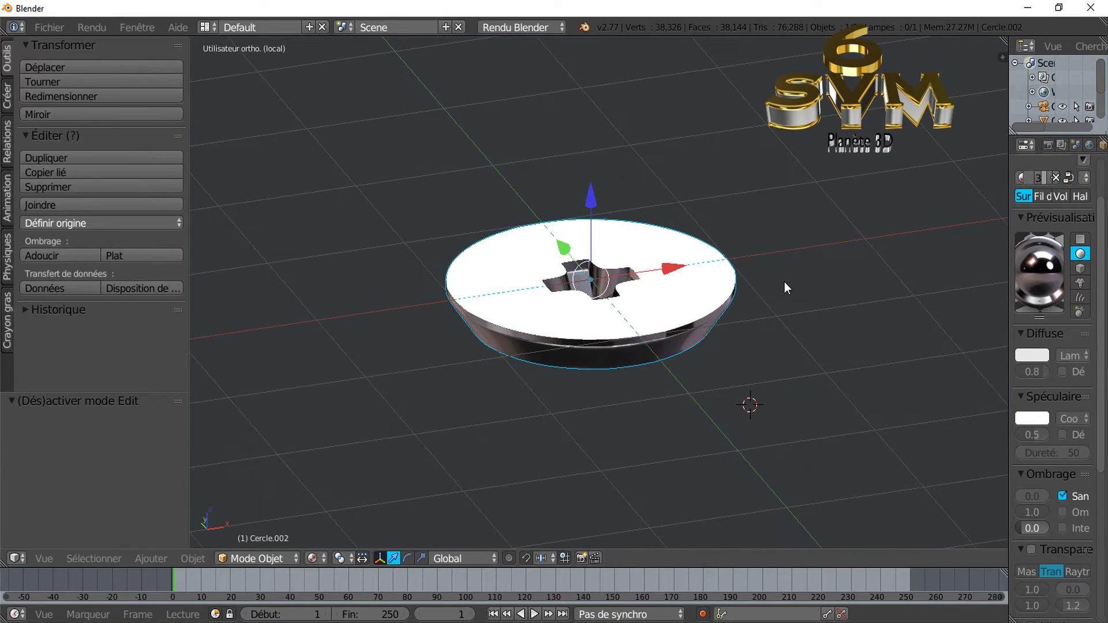
{"action": "mouse_move", "coordinate": [730, 327]}
{"action": "middle_mouse_down"}
{"action": "mouse_move", "coordinate": [734, 350]}
{"action": "mouse_move", "coordinate": [741, 315]}
{"action": "middle_mouse_up"}
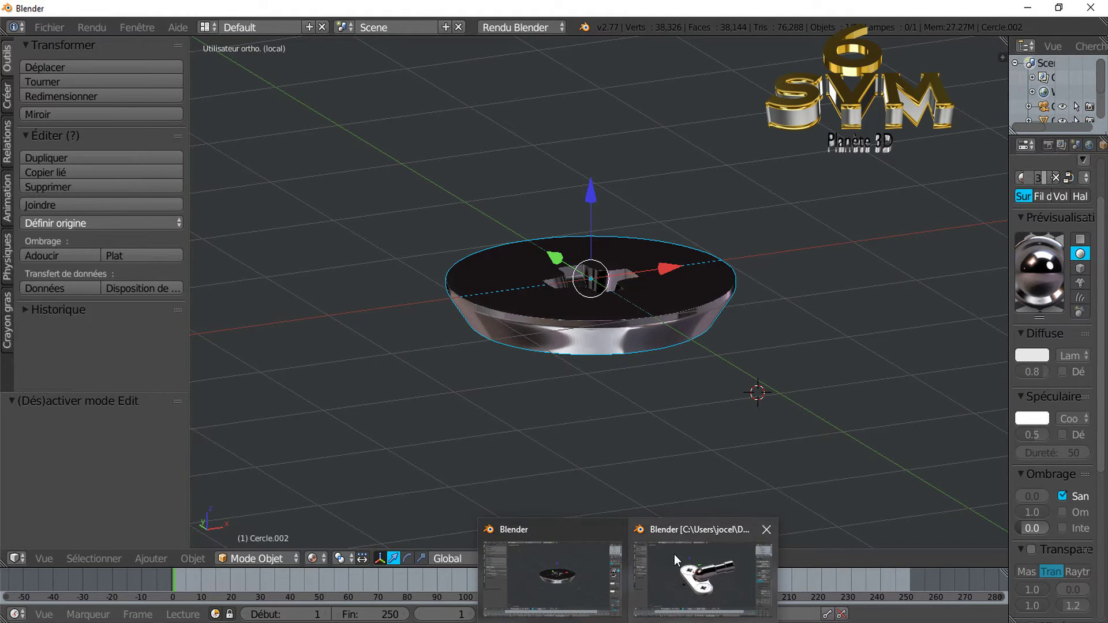
{"action": "left_click", "coordinate": [674, 554]}
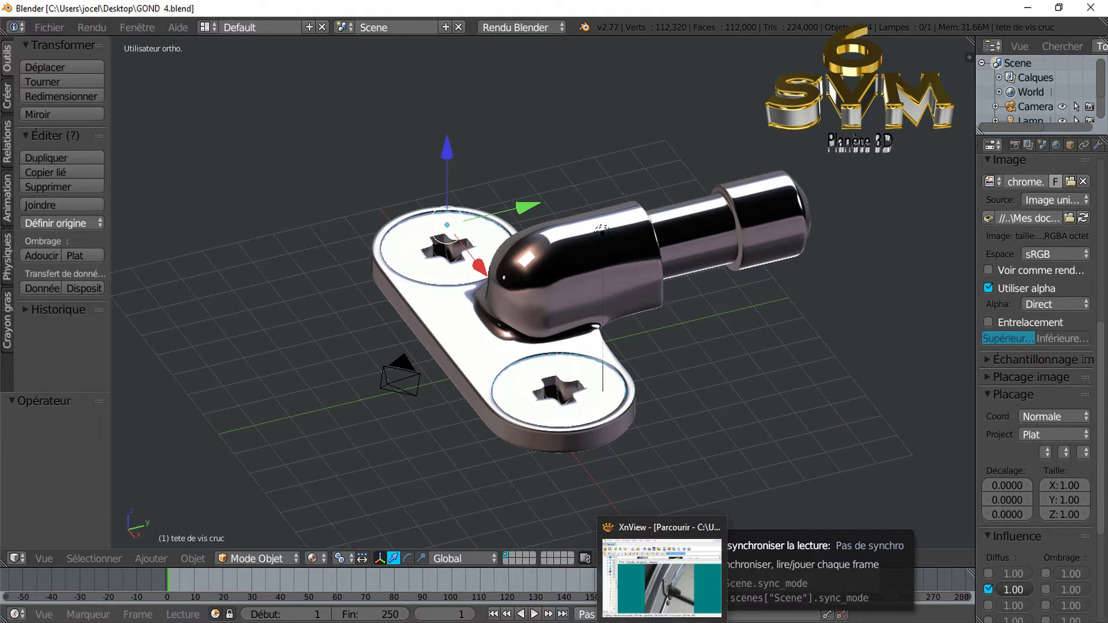
- Bring the XnView reference back and zoom the gond.PNG photo to 100%
{"action": "left_click", "coordinate": [662, 577]}
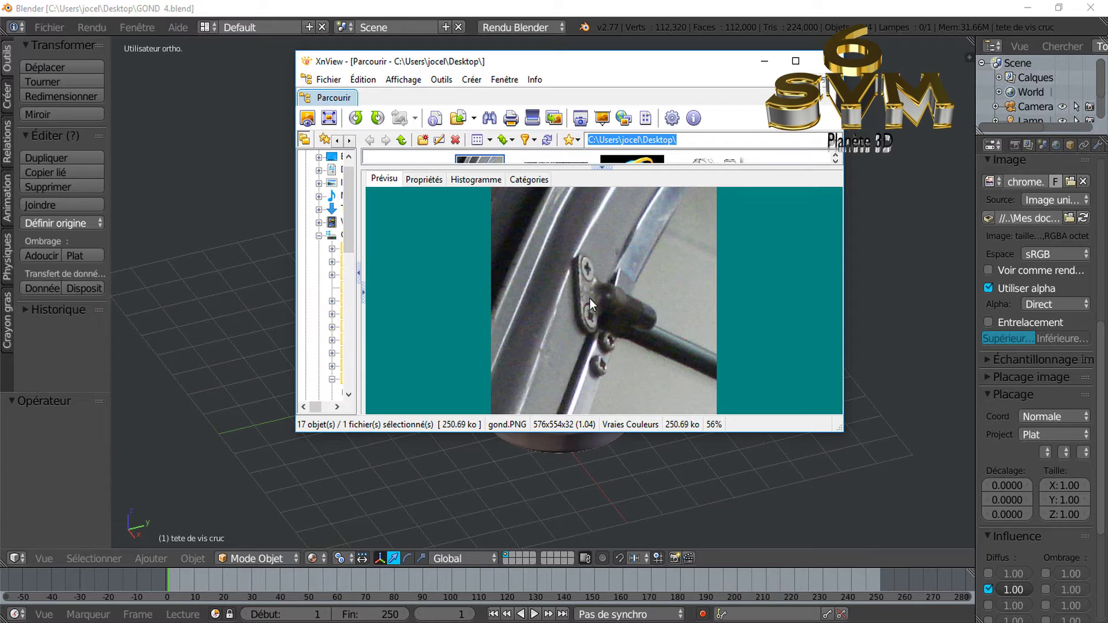
{"action": "scroll", "coordinate": [590, 299], "scroll_direction": "up", "scroll_amount": 2}
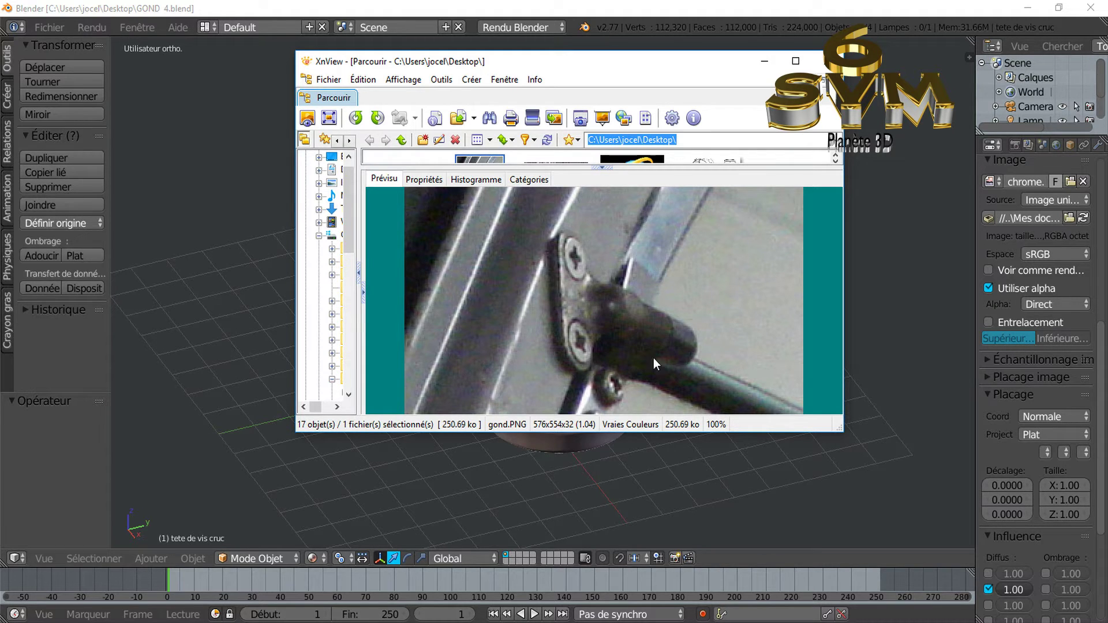
{"action": "scroll", "coordinate": [626, 366], "scroll_direction": "down", "scroll_amount": 1}
{"action": "scroll", "coordinate": [625, 366], "scroll_direction": "down", "scroll_amount": 1}
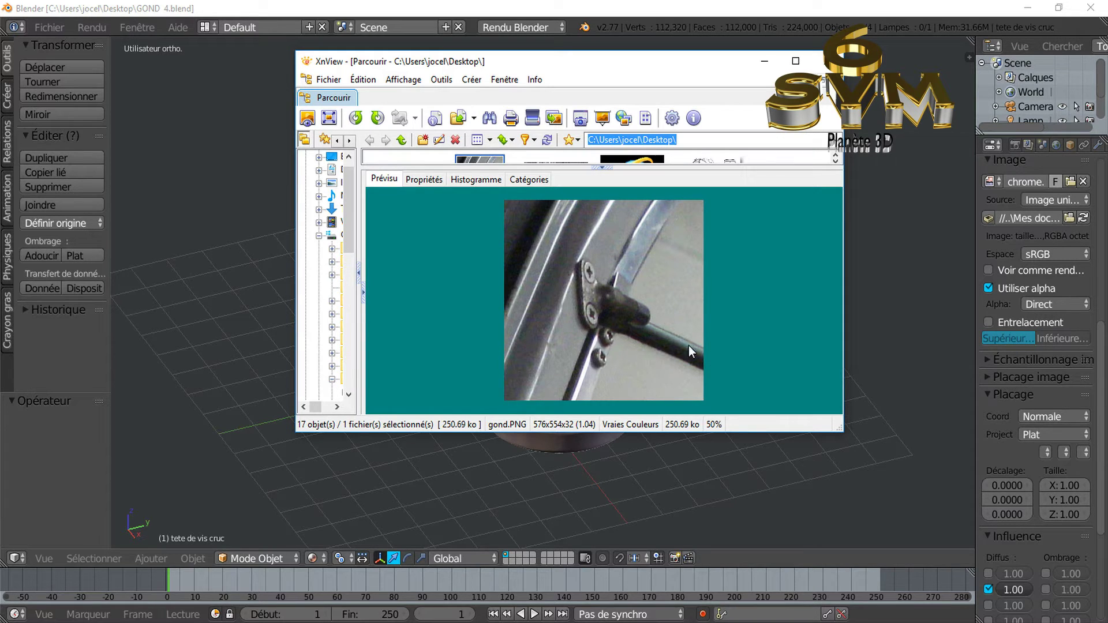
{"action": "scroll", "coordinate": [635, 321], "scroll_direction": "up", "scroll_amount": 1}
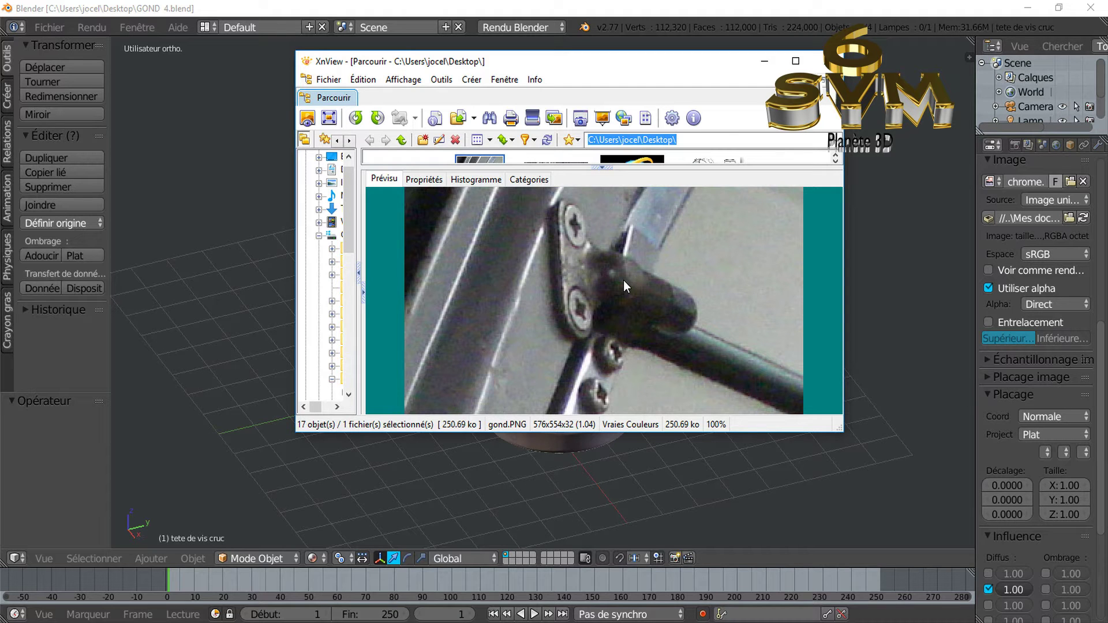
- Minimize XnView and orbit the viewport around the whole chrome hinge model
{"action": "left_click", "coordinate": [763, 64]}
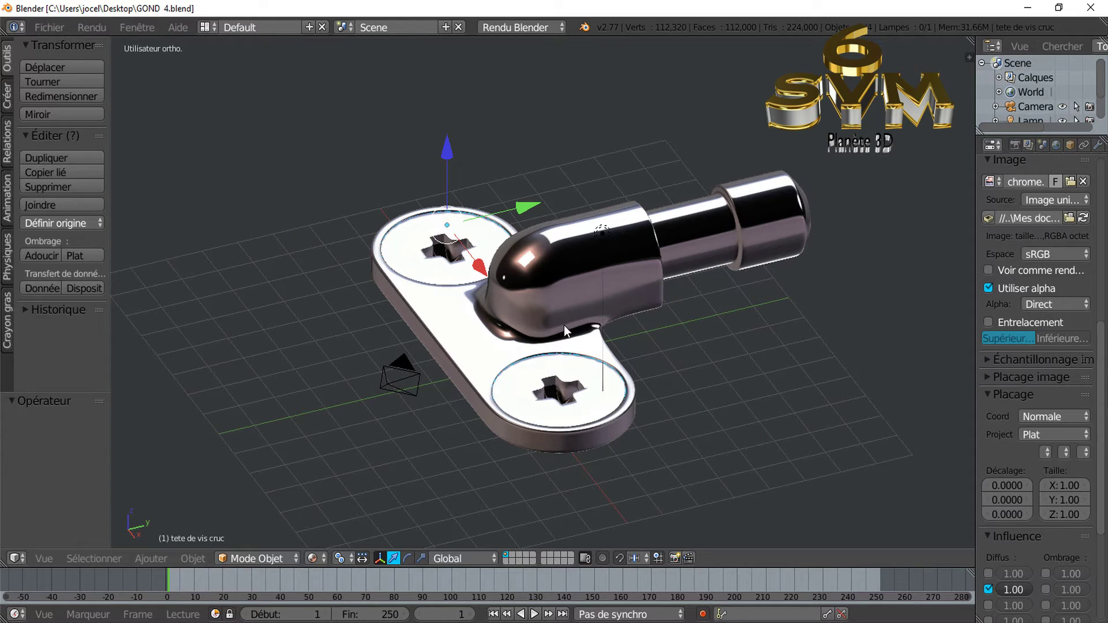
{"action": "mouse_move", "coordinate": [587, 344]}
{"action": "middle_mouse_down"}
{"action": "mouse_move", "coordinate": [592, 400]}
{"action": "mouse_move", "coordinate": [621, 345]}
{"action": "mouse_move", "coordinate": [507, 331]}
{"action": "middle_mouse_up"}
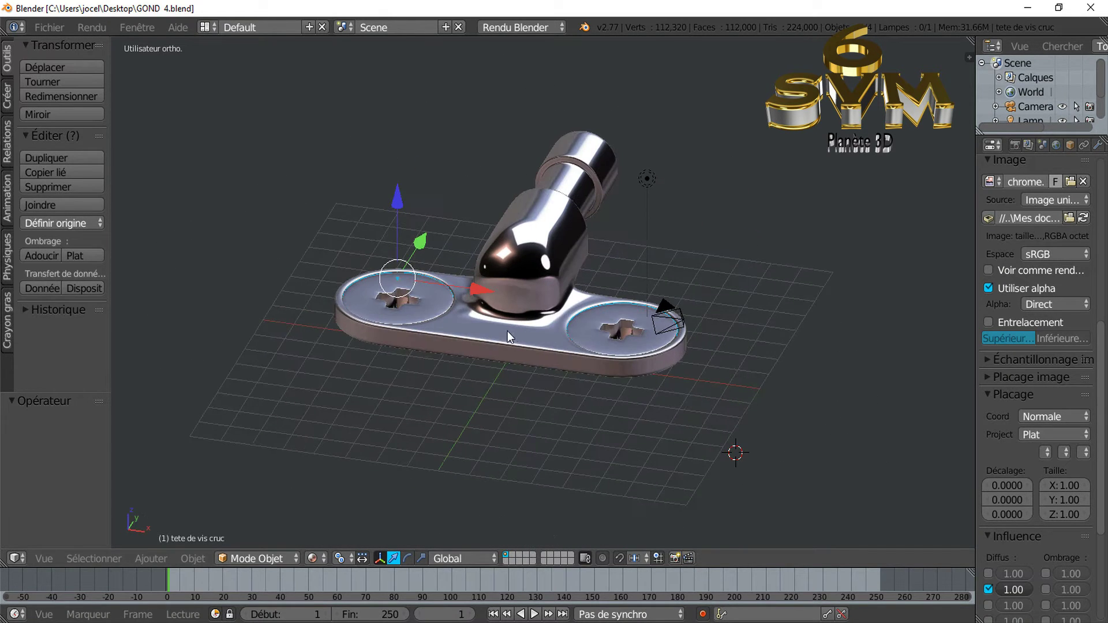
{"action": "mouse_move", "coordinate": [578, 291]}
{"action": "middle_mouse_down"}
{"action": "mouse_move", "coordinate": [580, 394]}
{"action": "mouse_move", "coordinate": [494, 389]}
{"action": "mouse_move", "coordinate": [489, 411]}
{"action": "mouse_move", "coordinate": [545, 361]}
{"action": "middle_mouse_up"}
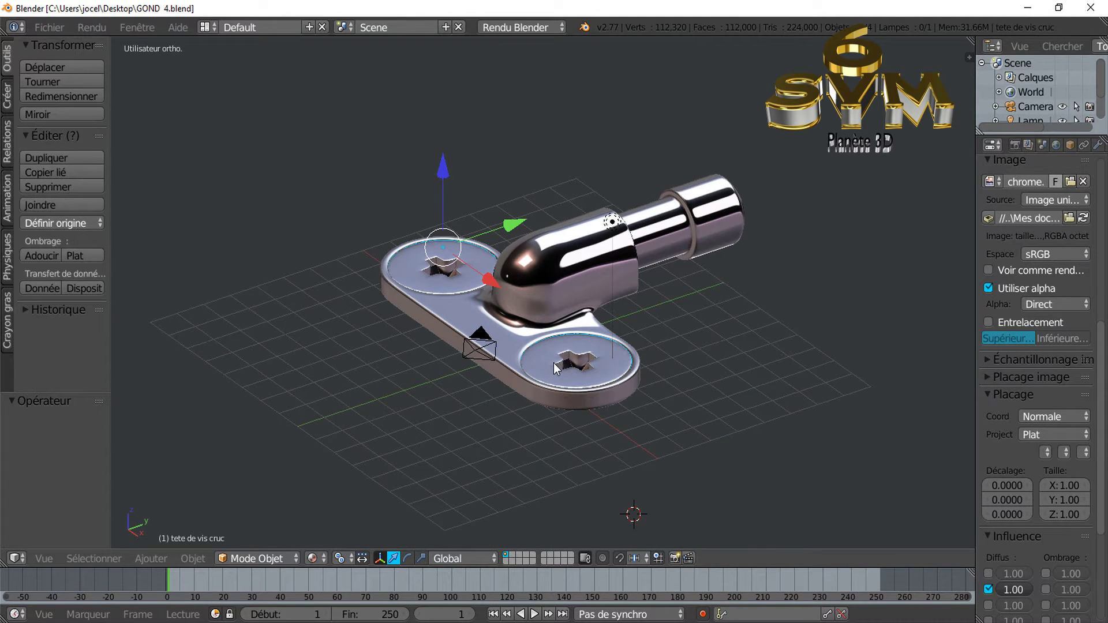
- Delete the hinge body object Plan and both screw heads
{"action": "right_click", "coordinate": [570, 303]}
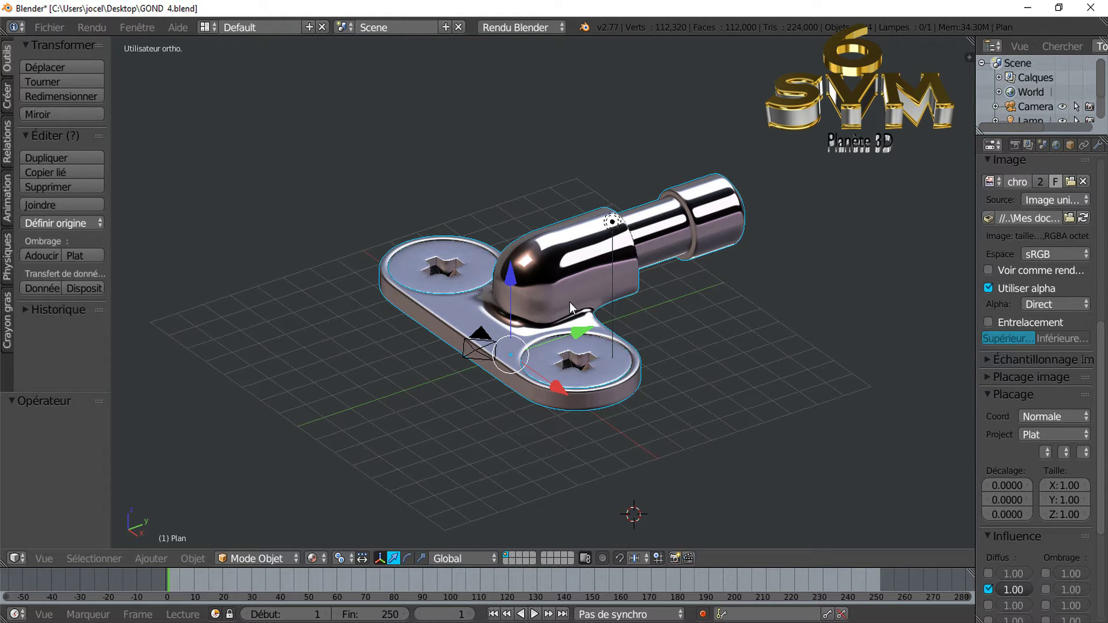
{"action": "key", "text": "x"}
{"action": "left_click", "coordinate": [572, 304]}
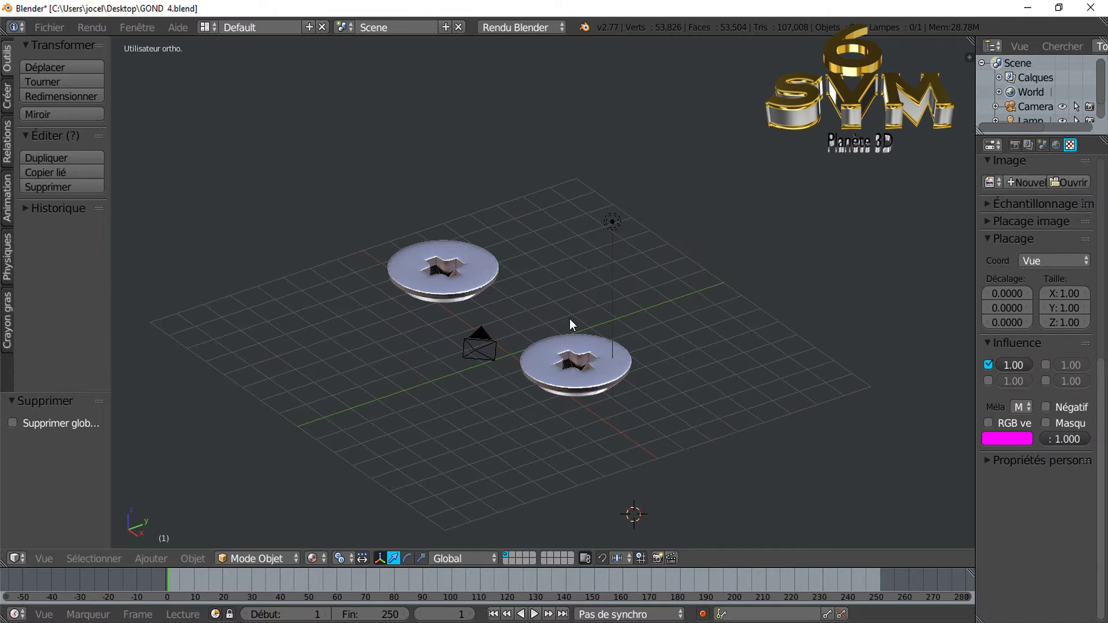
{"action": "right_click", "coordinate": [544, 344]}
{"action": "key", "text": "x"}
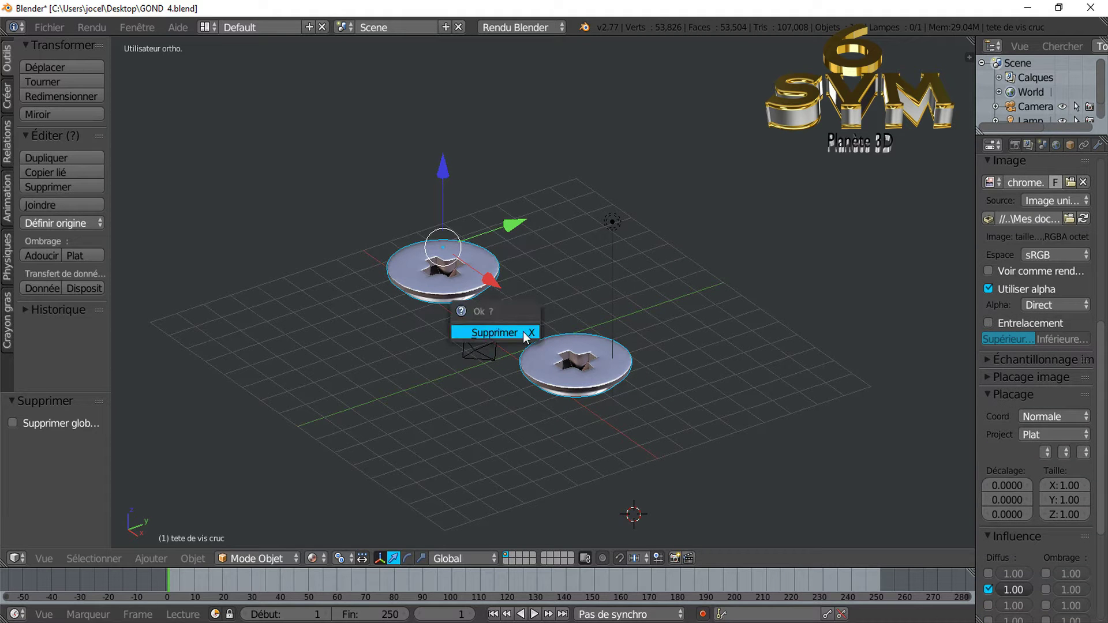
{"action": "left_click", "coordinate": [523, 331]}
- Switch to top orthographic view and snap the 3D cursor to the world origin
{"action": "mouse_move", "coordinate": [562, 337]}
{"action": "middle_mouse_down"}
{"action": "mouse_move", "coordinate": [581, 415]}
{"action": "mouse_move", "coordinate": [564, 426]}
{"action": "middle_mouse_up"}
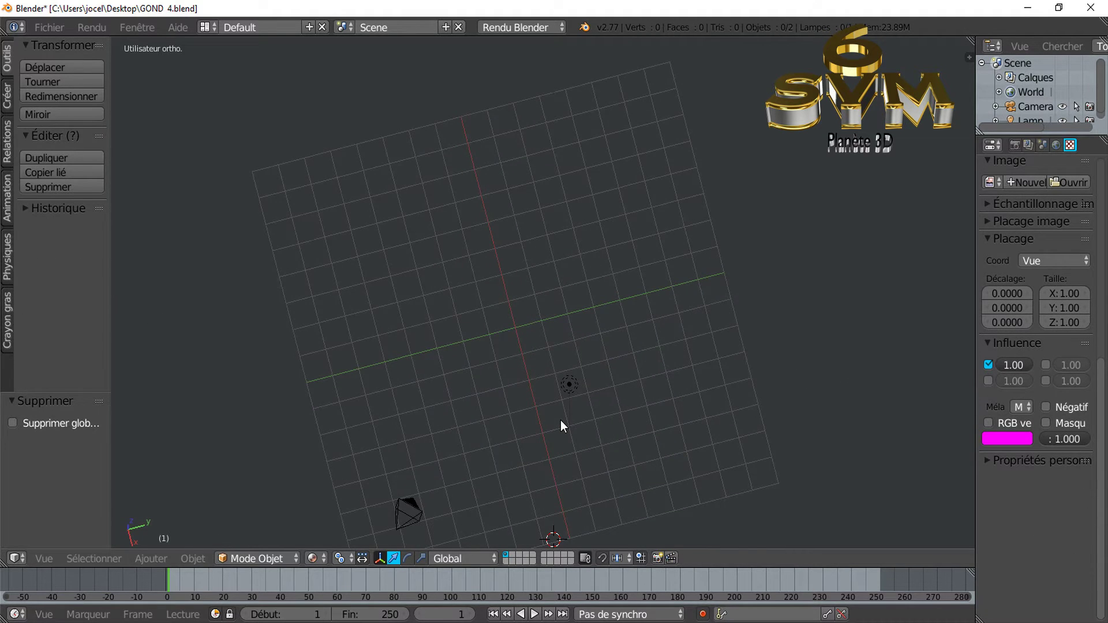
{"action": "key", "text": "KP_7"}
{"action": "scroll", "coordinate": [562, 426], "scroll_direction": "down", "scroll_amount": 1}
{"action": "middle_click_drag", "start_coordinate": [618, 421], "coordinate": [518, 383], "text": "shift"}
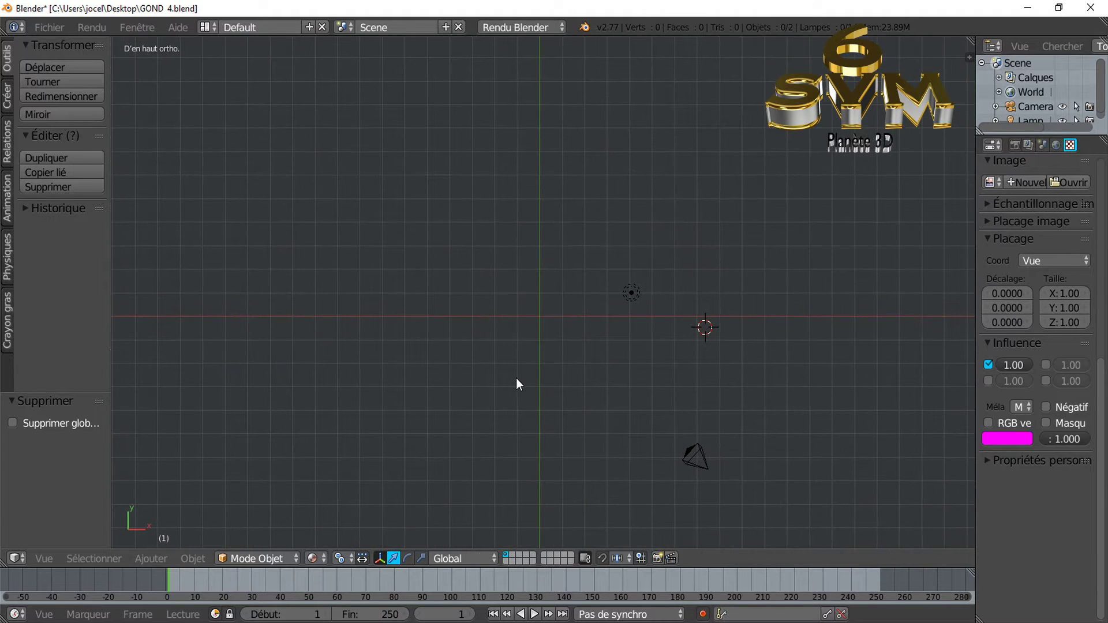
{"action": "key", "text": "shift+s"}
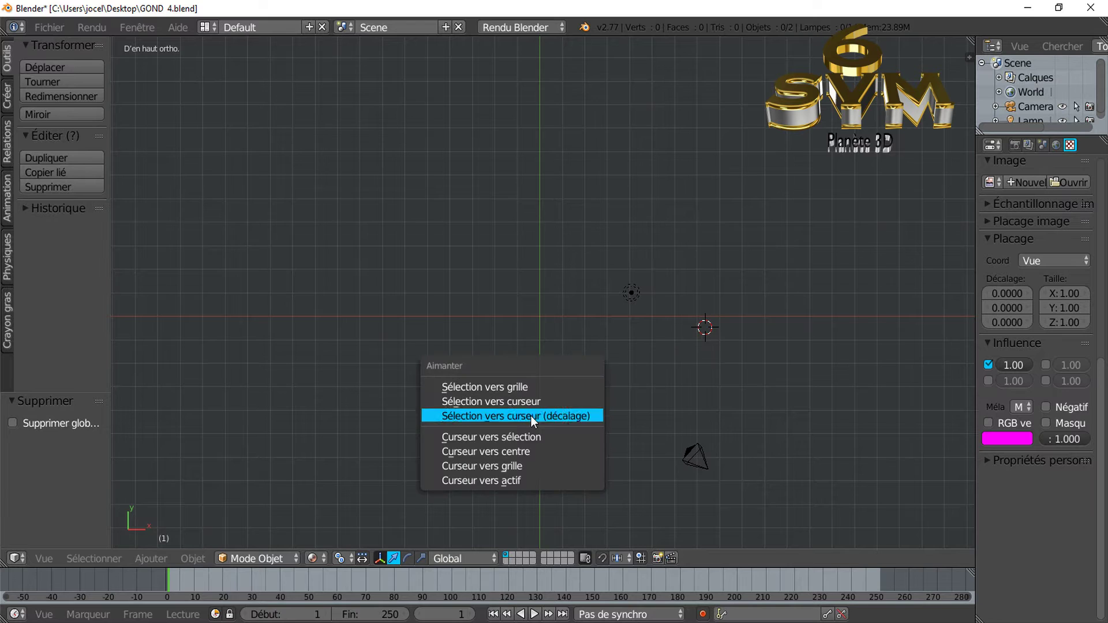
{"action": "left_click", "coordinate": [522, 452]}
{"action": "middle_click_drag", "start_coordinate": [540, 416], "coordinate": [573, 394], "text": "shift"}
{"action": "scroll", "coordinate": [571, 390], "scroll_direction": "up", "scroll_amount": 2}
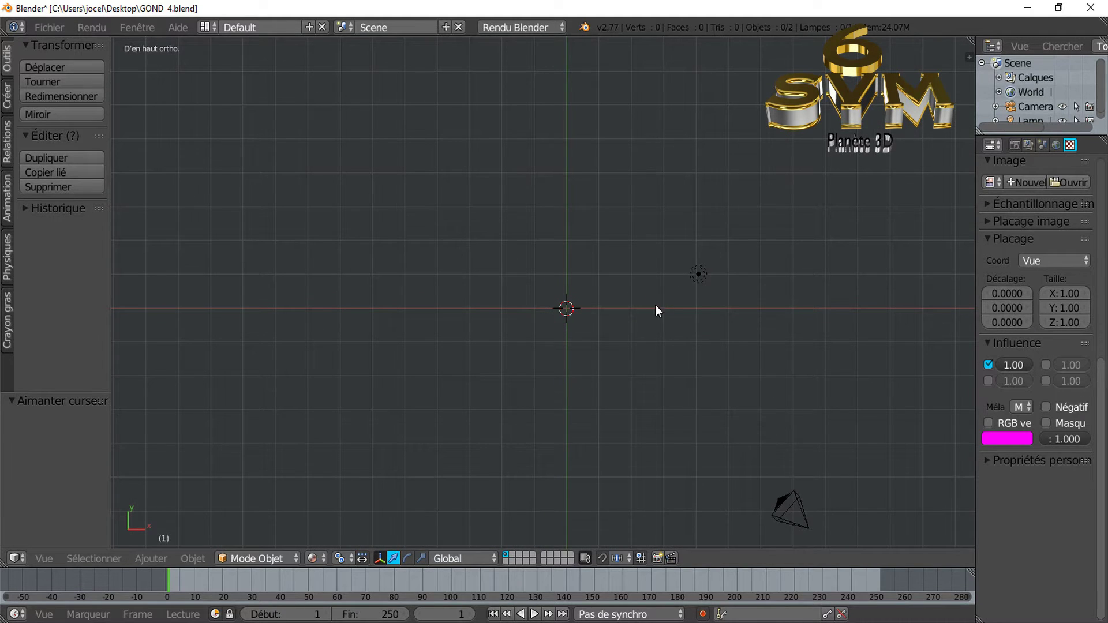
- Delete the lamp and the camera together
{"action": "right_click", "coordinate": [700, 277]}
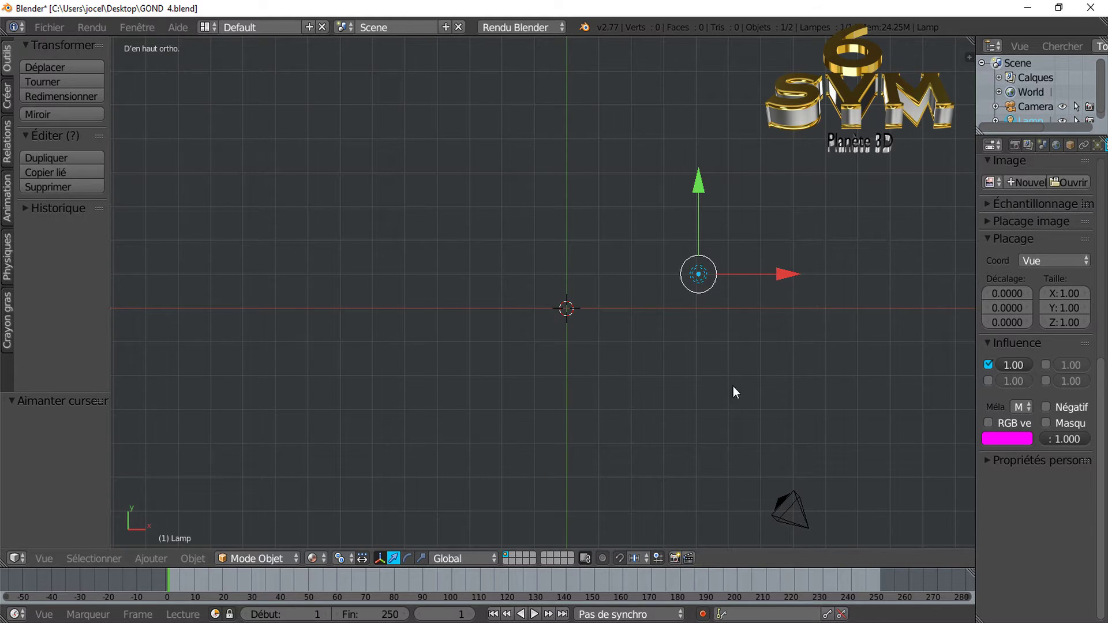
{"action": "right_click", "coordinate": [792, 500], "text": "shift"}
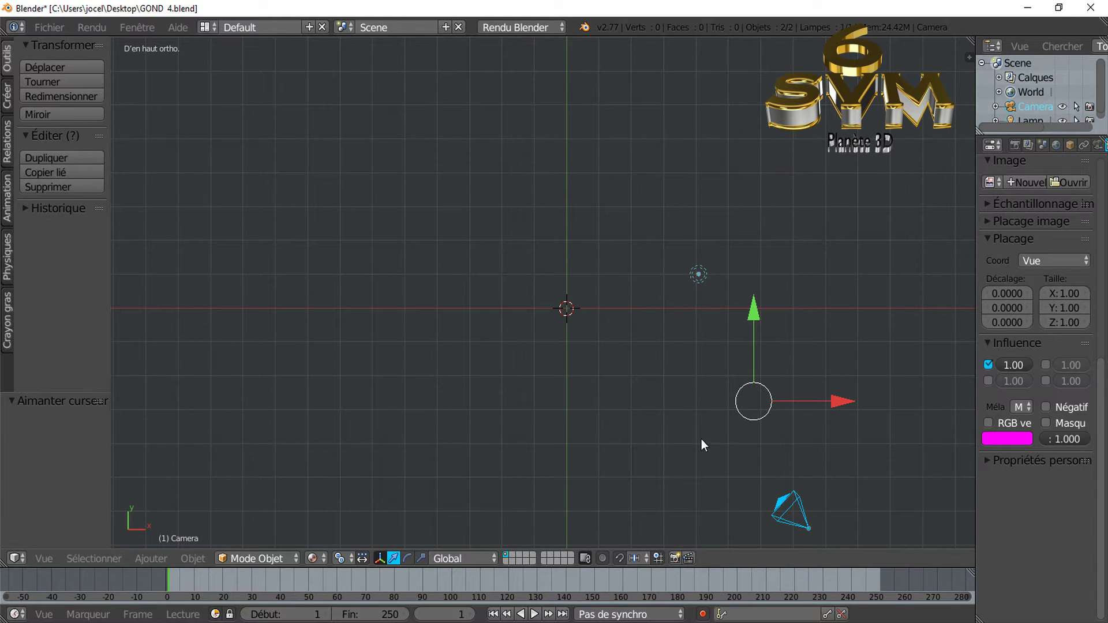
{"action": "key", "text": "x"}
{"action": "left_click", "coordinate": [666, 383]}
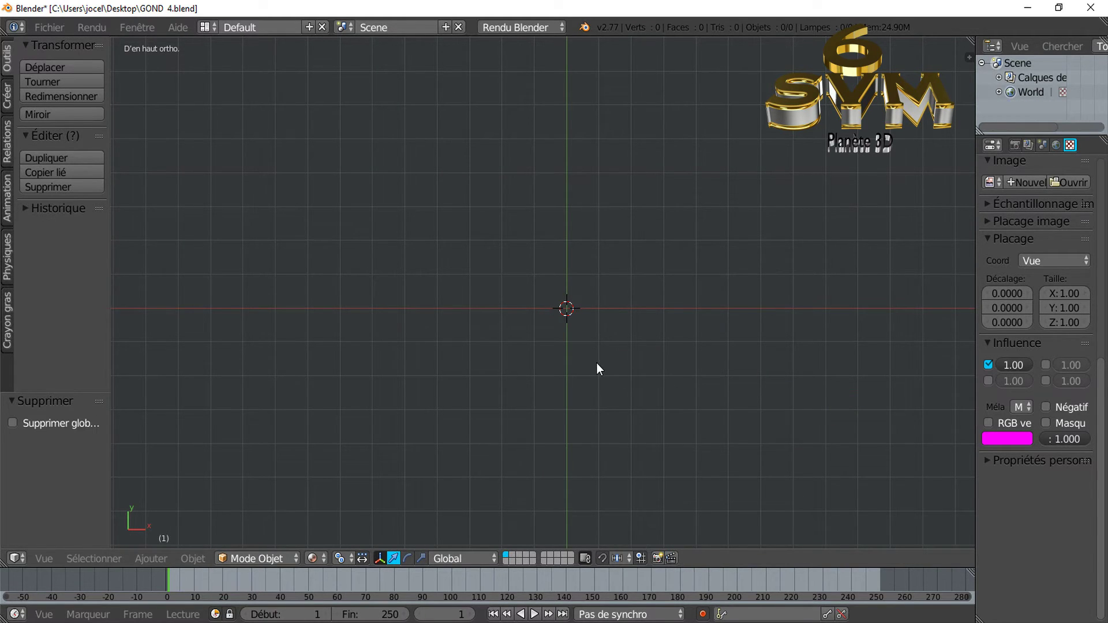
- Resize the tool shelf edge and open the Ajouter menu showing the Empty types
{"action": "scroll", "coordinate": [639, 366], "scroll_direction": "up", "scroll_amount": 2}
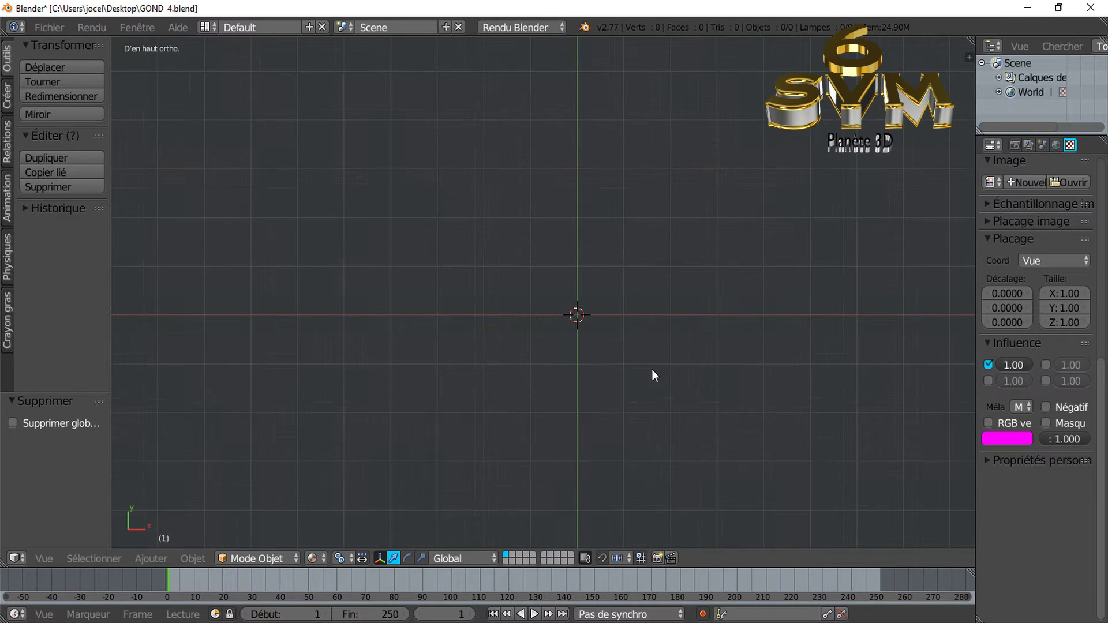
{"action": "scroll", "coordinate": [652, 370], "scroll_direction": "down", "scroll_amount": 1}
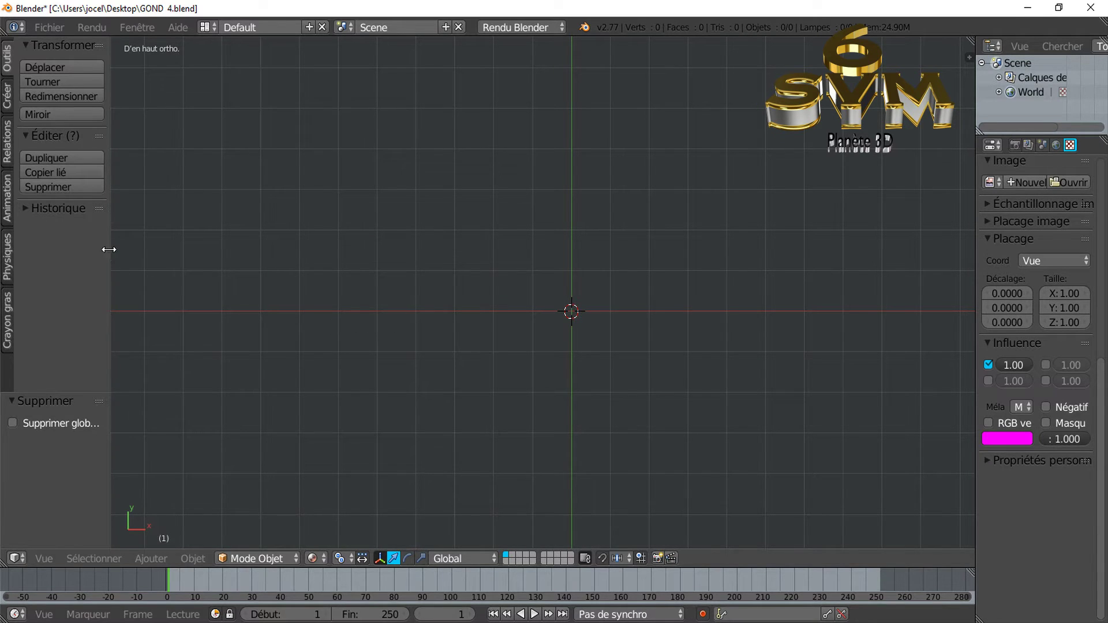
{"action": "left_click_drag", "start_coordinate": [110, 252], "coordinate": [91, 254]}
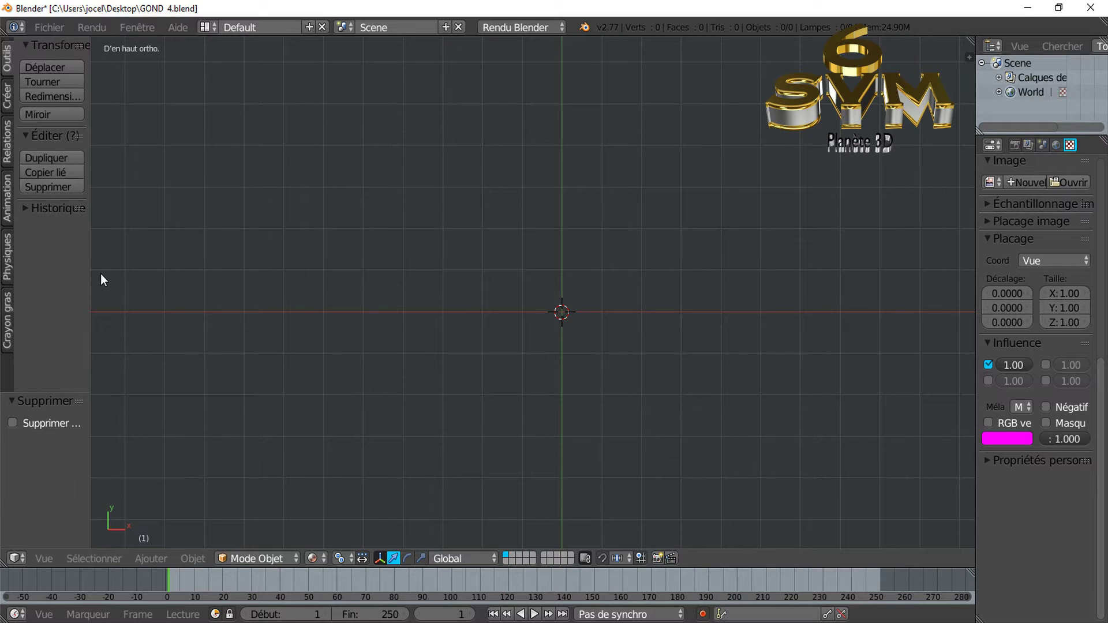
{"action": "left_click_drag", "start_coordinate": [91, 252], "coordinate": [112, 245]}
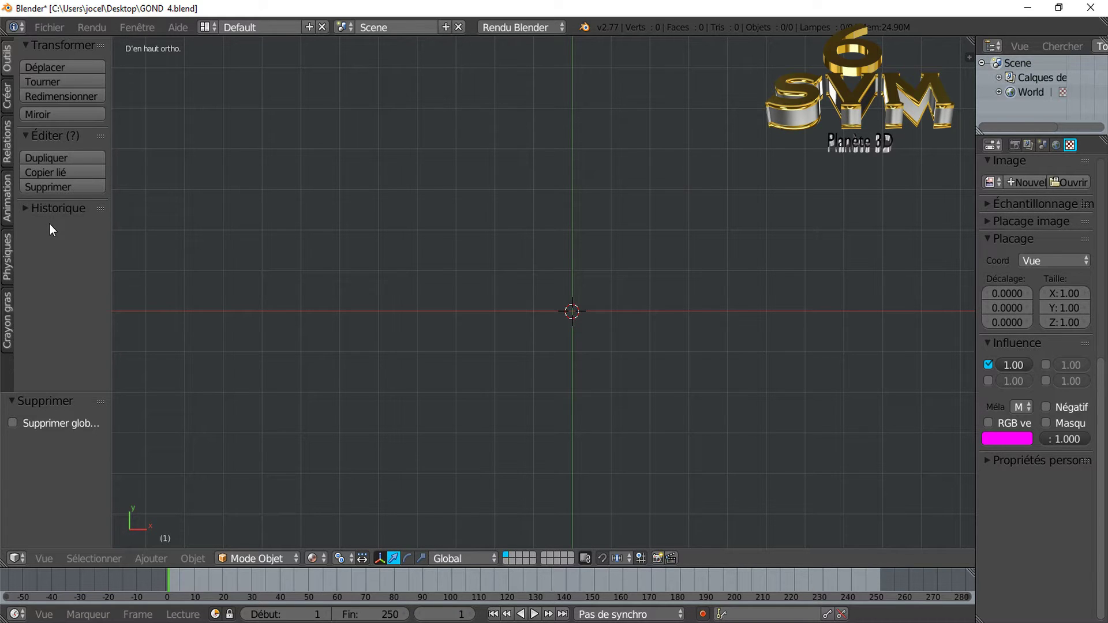
{"action": "left_click", "coordinate": [150, 559]}
{"action": "mouse_move", "coordinate": [171, 462]}
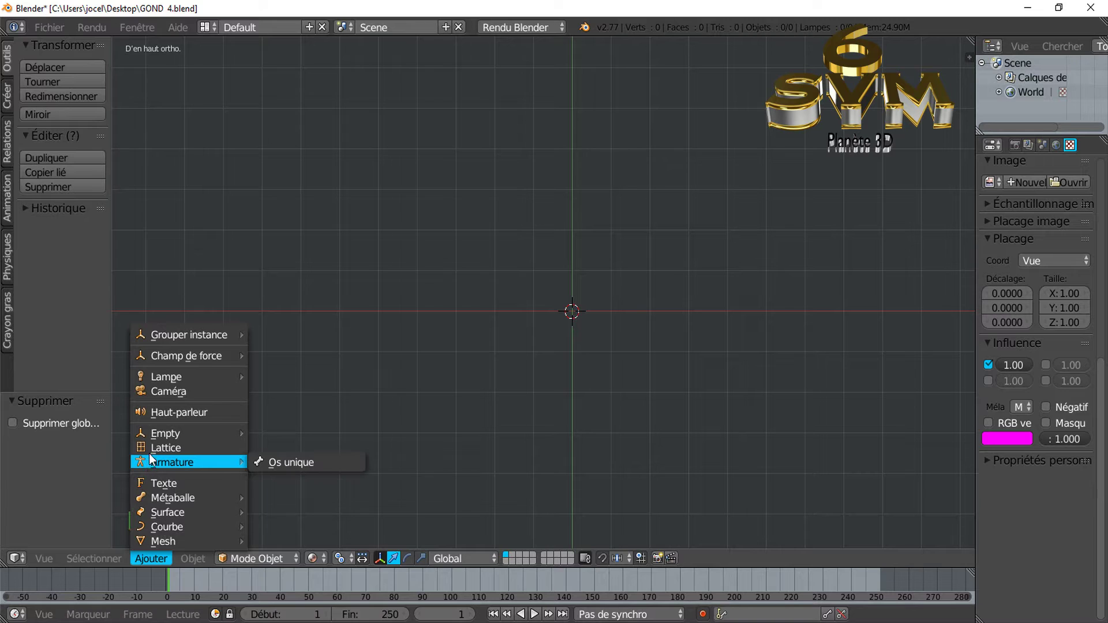
{"action": "mouse_move", "coordinate": [166, 433]}
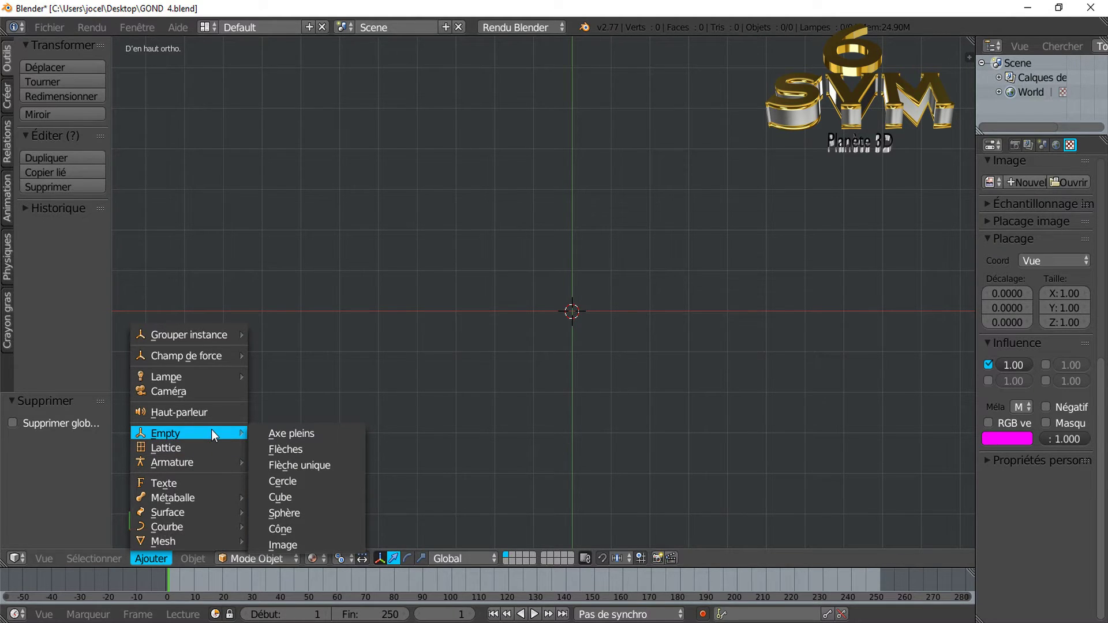
- Add a plain-axes Empty and a 32-vertex circle at the origin, then edit the circle
{"action": "left_click", "coordinate": [309, 435]}
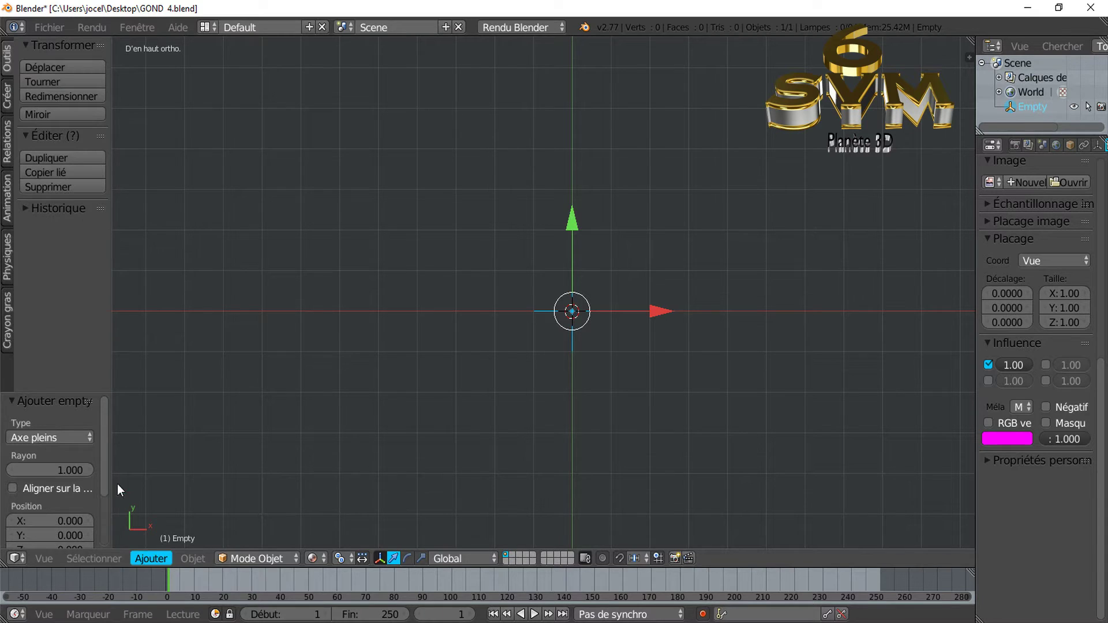
{"action": "left_click", "coordinate": [8, 97]}
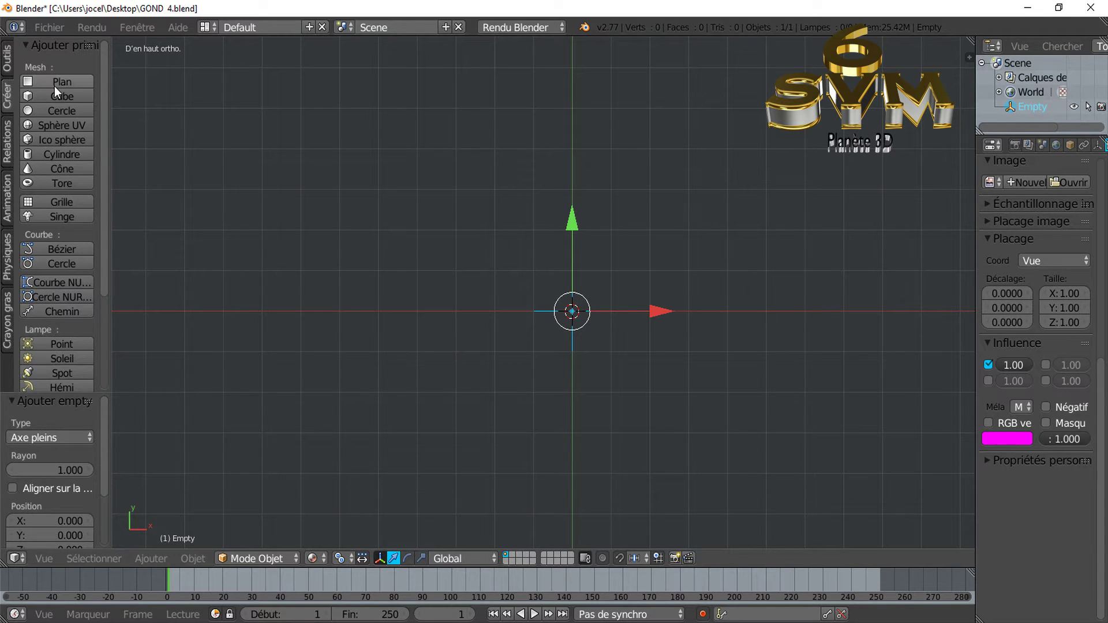
{"action": "left_click", "coordinate": [54, 109]}
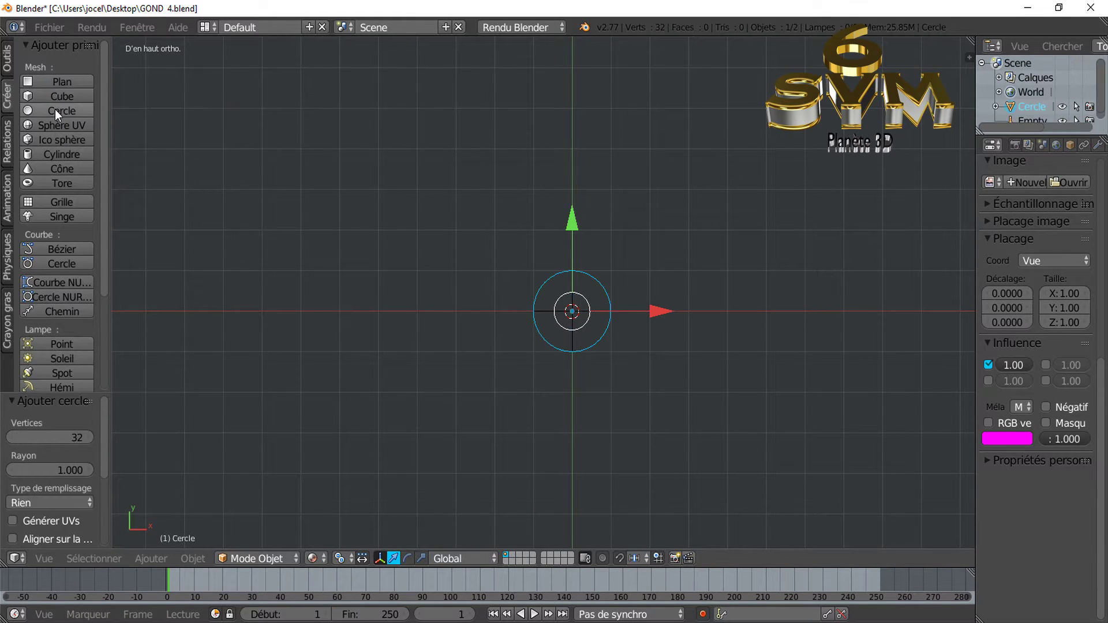
{"action": "scroll", "coordinate": [647, 361], "scroll_direction": "up", "scroll_amount": 4}
{"action": "scroll", "coordinate": [648, 362], "scroll_direction": "up", "scroll_amount": 3}
{"action": "mouse_move", "coordinate": [655, 359]}
{"action": "middle_mouse_down", "text": "shift"}
{"action": "mouse_move", "coordinate": [653, 334]}
{"action": "mouse_move", "coordinate": [562, 297]}
{"action": "mouse_move", "coordinate": [583, 285]}
{"action": "middle_mouse_up", "text": "shift"}
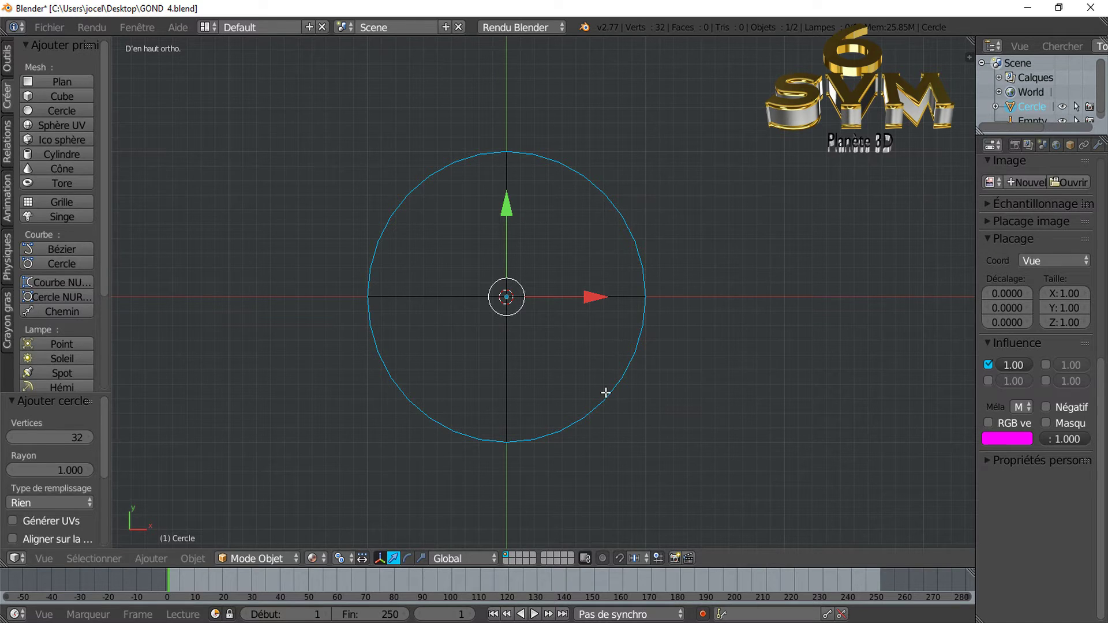
{"action": "key", "text": "Tab"}
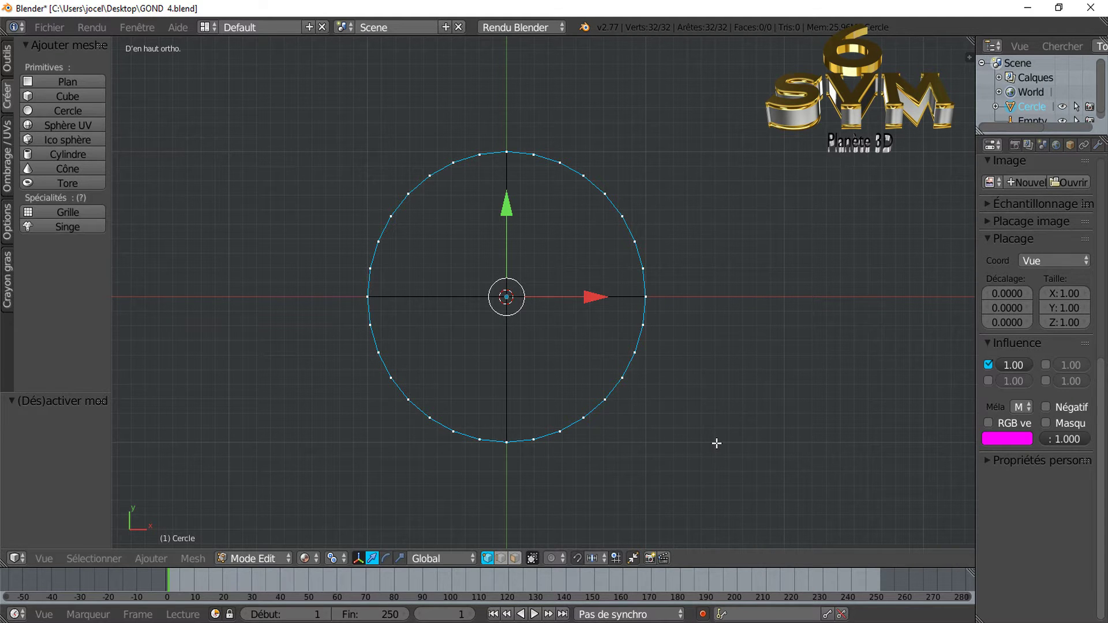
- Extrude the circle's rim and scale it inward to 0.891, forming a flat ring
{"action": "key", "text": "e"}
{"action": "key", "text": "s"}
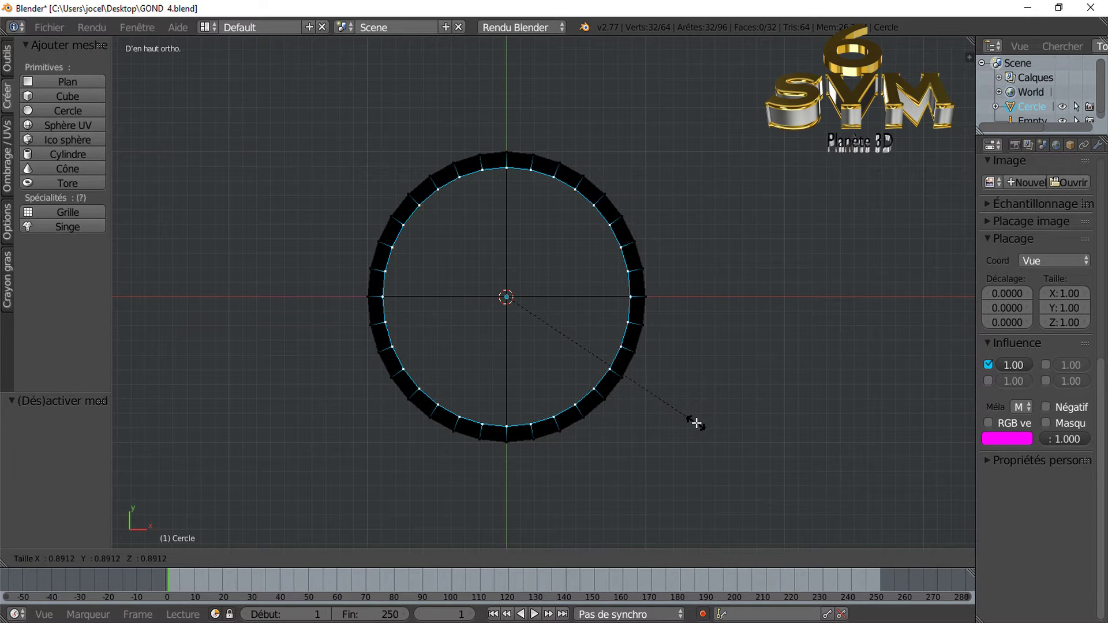
{"action": "left_click", "coordinate": [696, 423]}
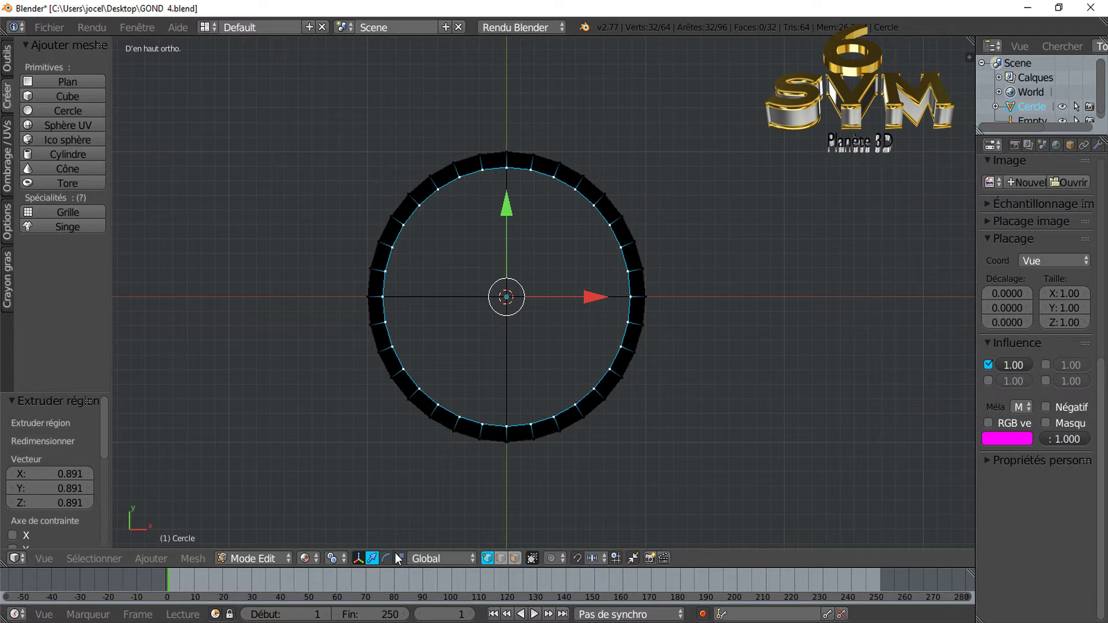
{"action": "mouse_move", "coordinate": [640, 435]}
{"action": "middle_mouse_down"}
{"action": "mouse_move", "coordinate": [636, 332]}
{"action": "mouse_move", "coordinate": [648, 324]}
{"action": "middle_mouse_up"}
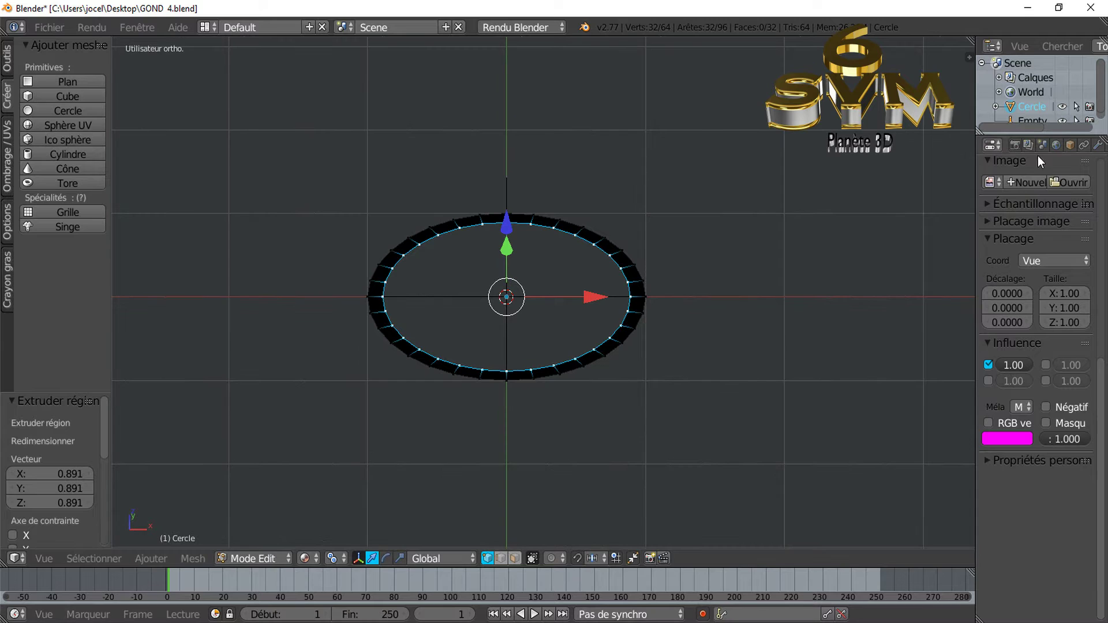
{"action": "scroll", "coordinate": [1056, 147], "scroll_direction": "down", "scroll_amount": 2}
- Create the material Matériau and assign it to the whole ring
{"action": "left_click", "coordinate": [1069, 145]}
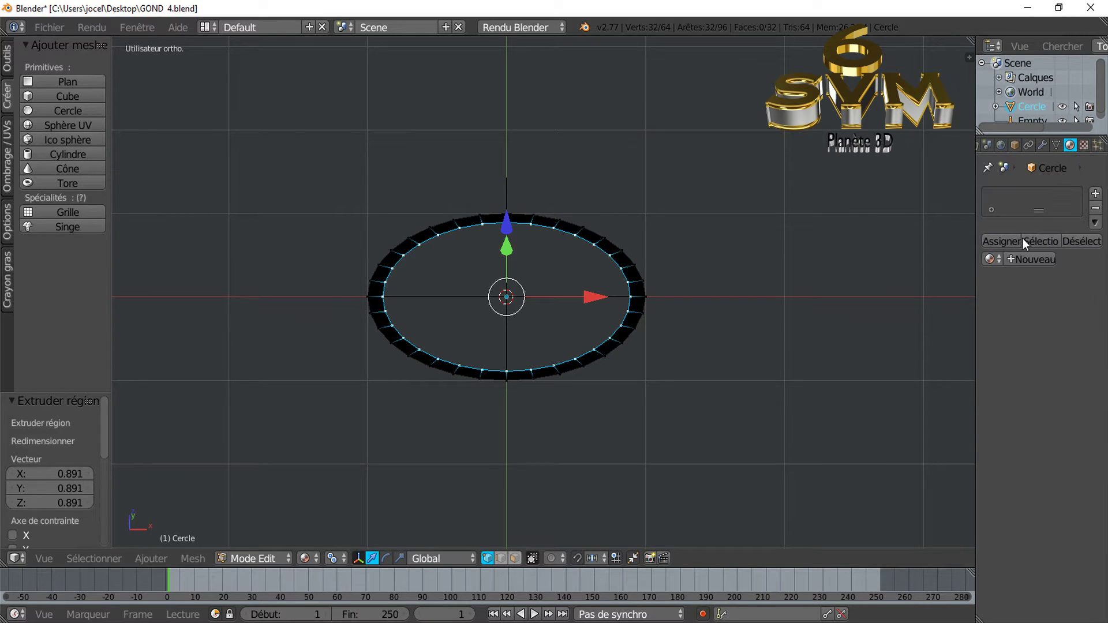
{"action": "left_click", "coordinate": [1025, 257]}
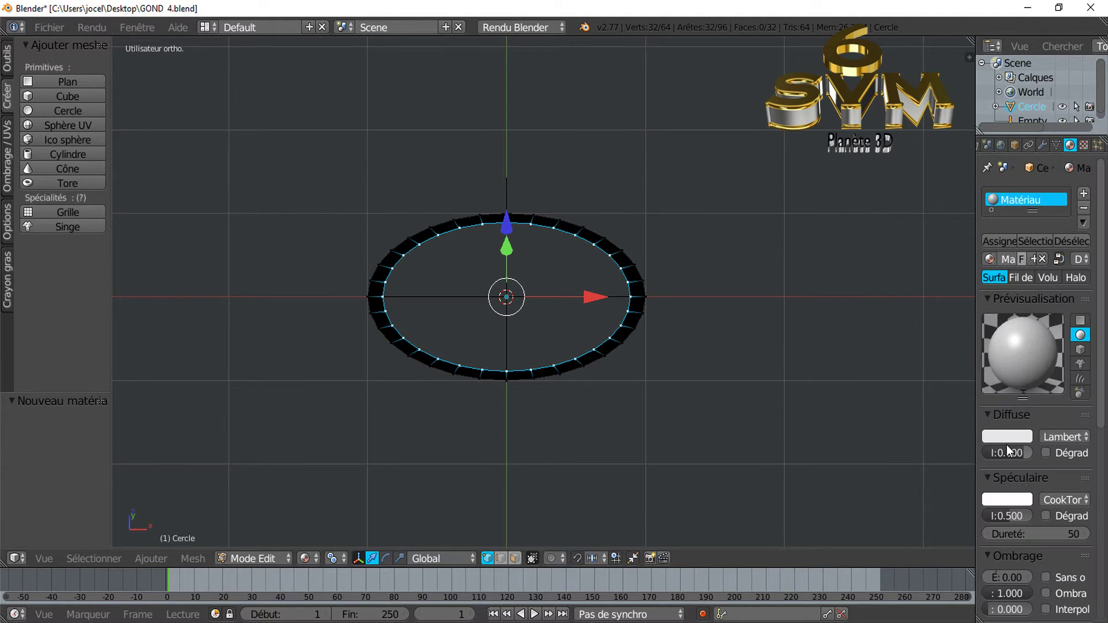
{"action": "key", "text": "a"}
{"action": "key", "text": "a"}
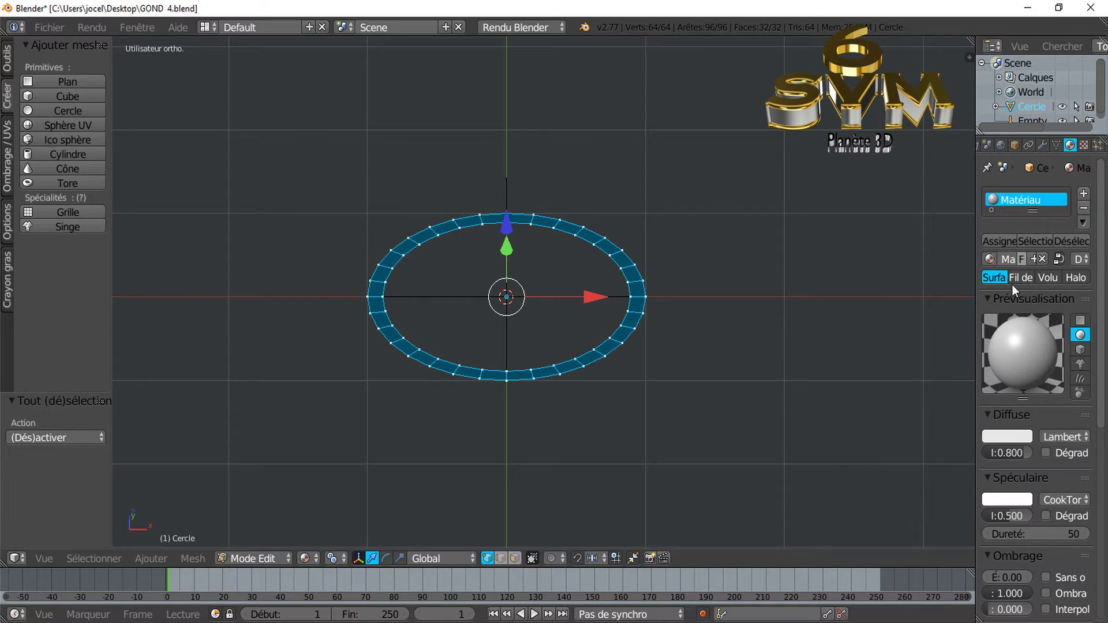
{"action": "left_click", "coordinate": [1003, 240]}
{"action": "mouse_move", "coordinate": [826, 302]}
{"action": "middle_mouse_down"}
{"action": "mouse_move", "coordinate": [822, 363]}
{"action": "mouse_move", "coordinate": [798, 265]}
{"action": "mouse_move", "coordinate": [804, 178]}
{"action": "mouse_move", "coordinate": [805, 296]}
{"action": "middle_mouse_up"}
{"action": "key", "text": "a"}
{"action": "key", "text": "a"}
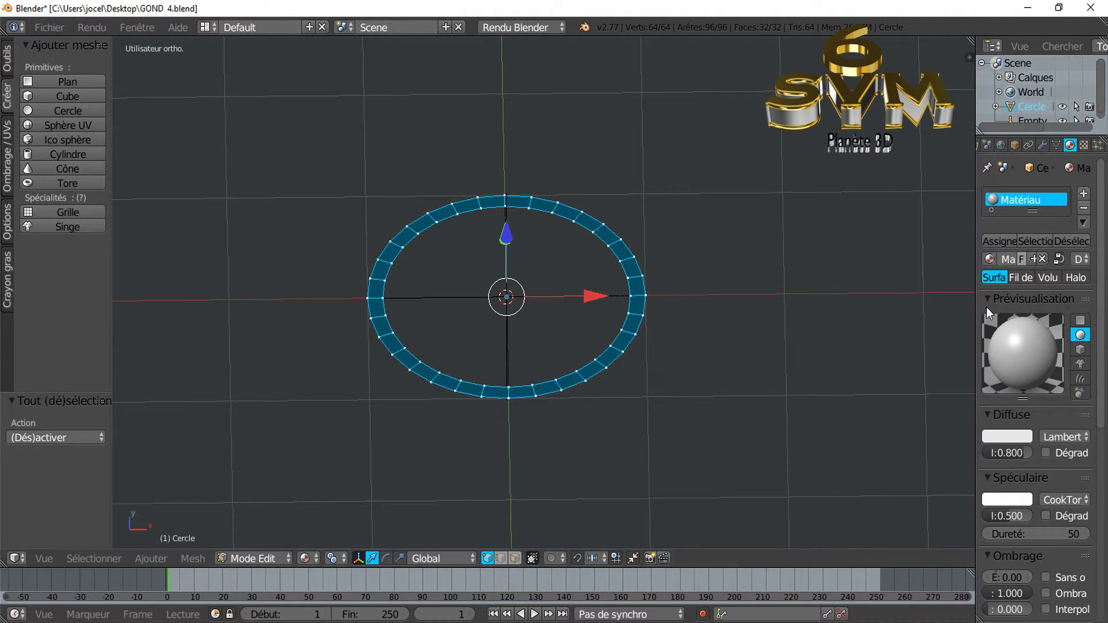
{"action": "left_click_drag", "start_coordinate": [977, 300], "coordinate": [892, 306]}
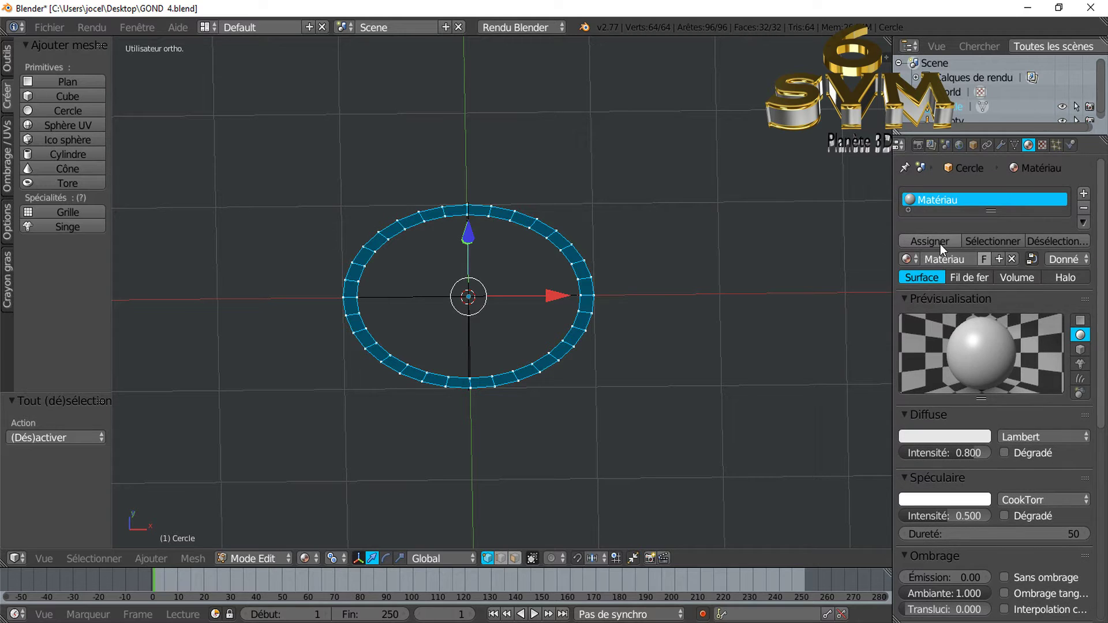
- Add a second slot with new material Matériau.001 and assign it to the ring
{"action": "left_click", "coordinate": [1084, 196]}
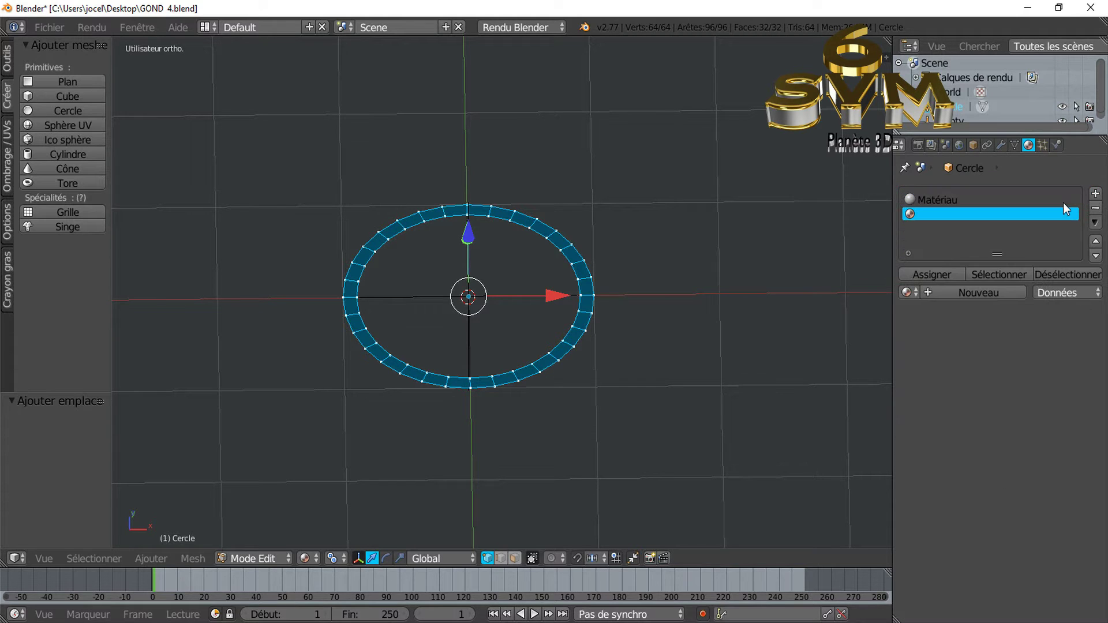
{"action": "left_click", "coordinate": [947, 292]}
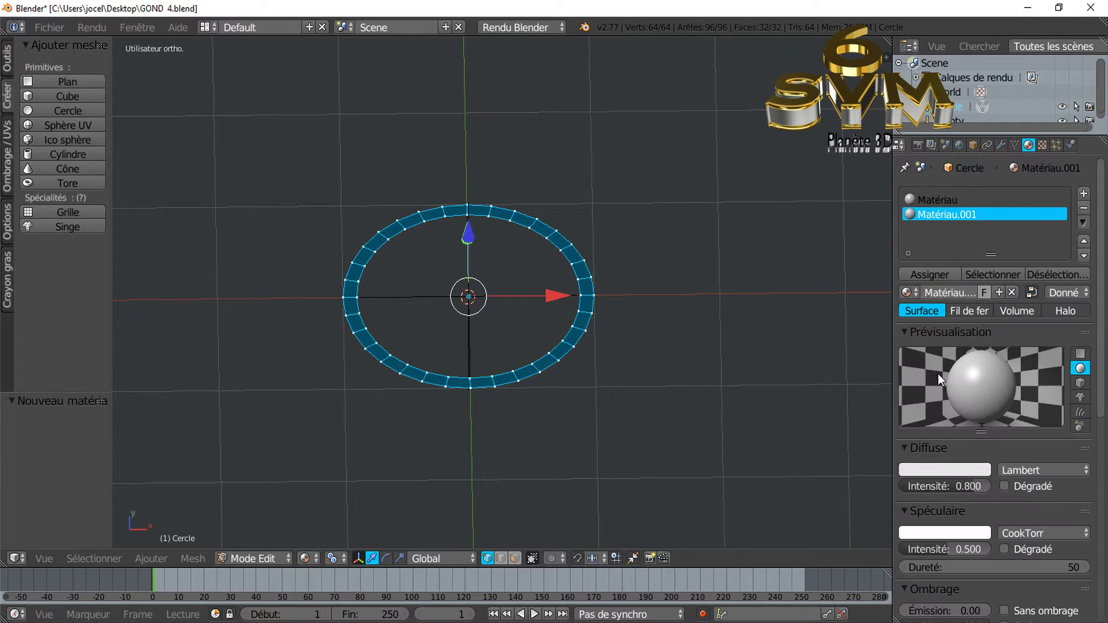
{"action": "left_click", "coordinate": [948, 468]}
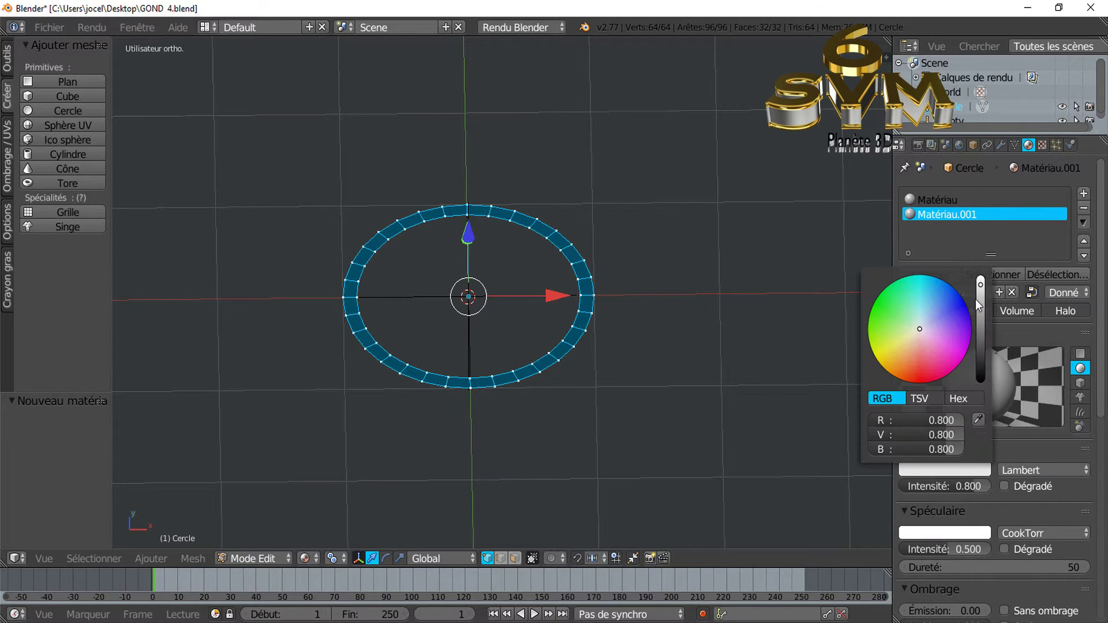
{"action": "left_click", "coordinate": [936, 273]}
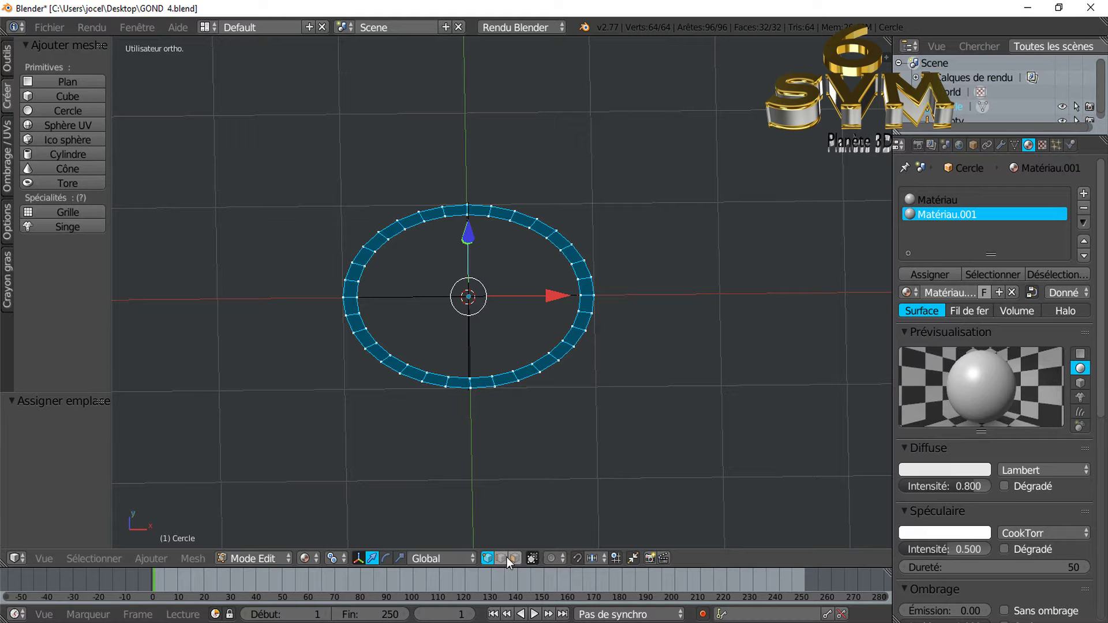
- Set viewport shading to Solide and widen the 3D view around the ring
{"action": "left_click", "coordinate": [309, 559]}
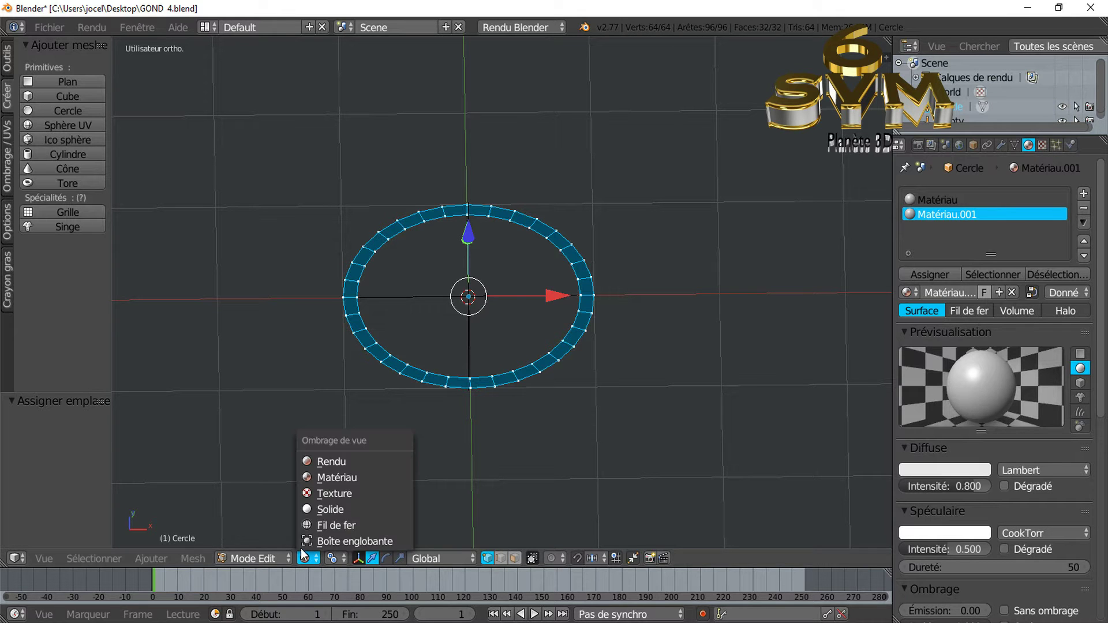
{"action": "left_click", "coordinate": [313, 509]}
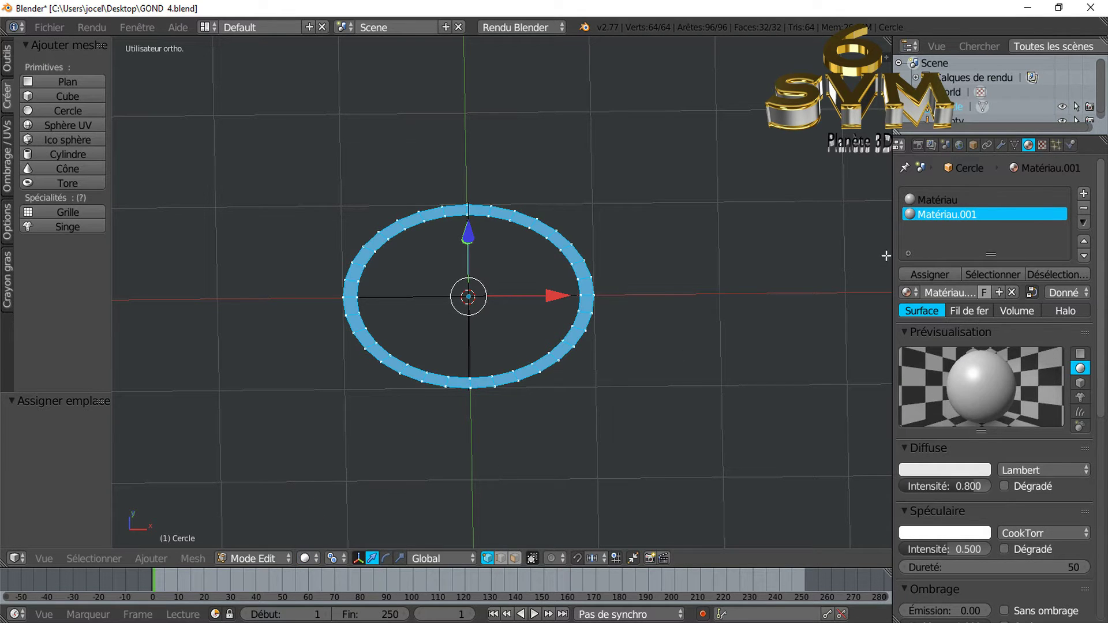
{"action": "left_click_drag", "start_coordinate": [891, 254], "coordinate": [1066, 255]}
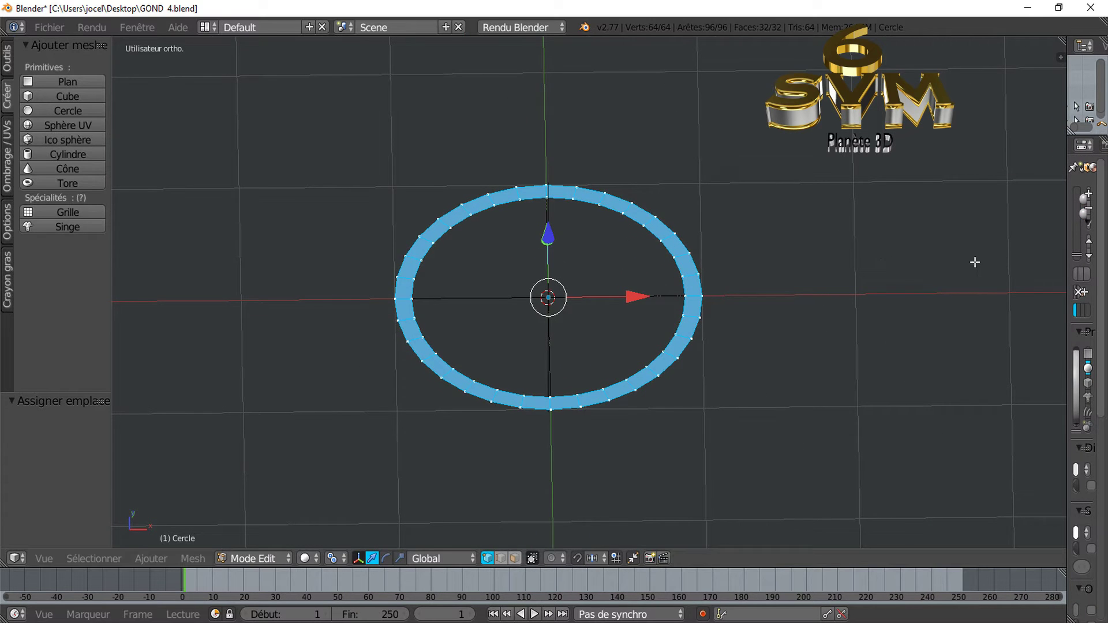
{"action": "middle_click_drag", "start_coordinate": [974, 260], "coordinate": [881, 259]}
- From top view, select the twelve right-side outer-rim vertices and reveal the LoopTools tools
{"action": "key", "text": "KP_7"}
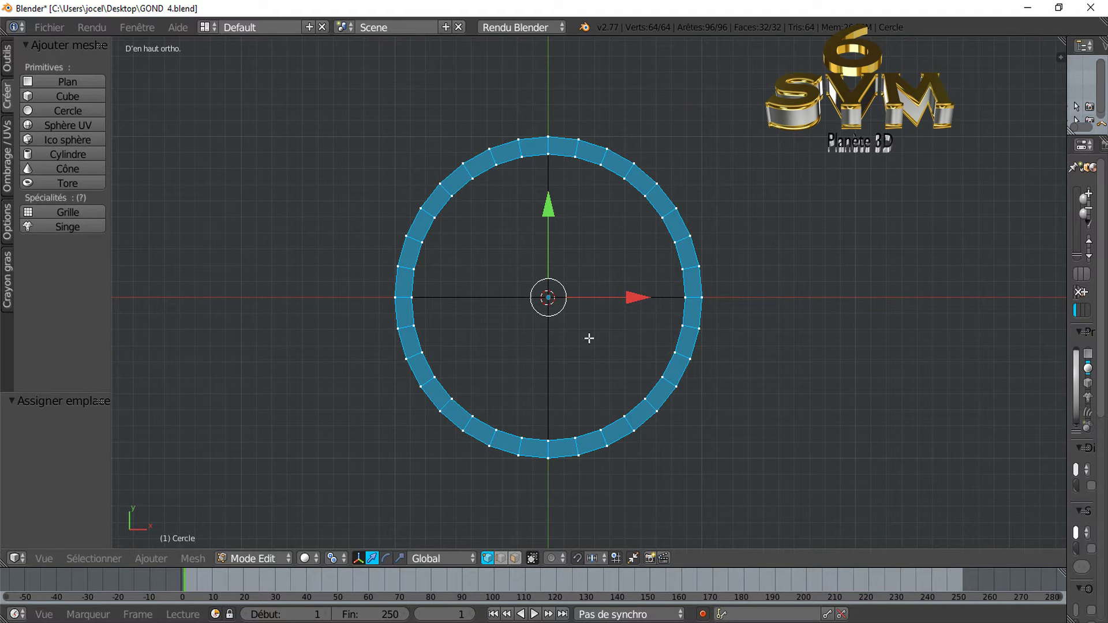
{"action": "right_click", "coordinate": [556, 135]}
{"action": "right_click", "coordinate": [588, 134], "text": "shift"}
{"action": "right_click", "coordinate": [641, 162], "text": "shift"}
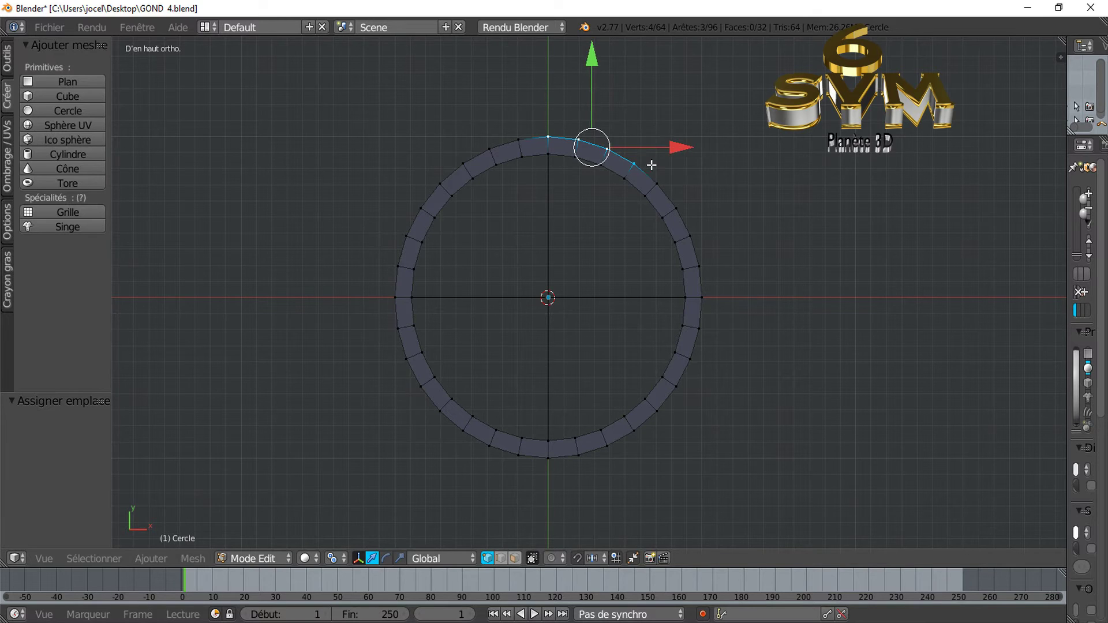
{"action": "right_click", "coordinate": [673, 201], "text": "shift"}
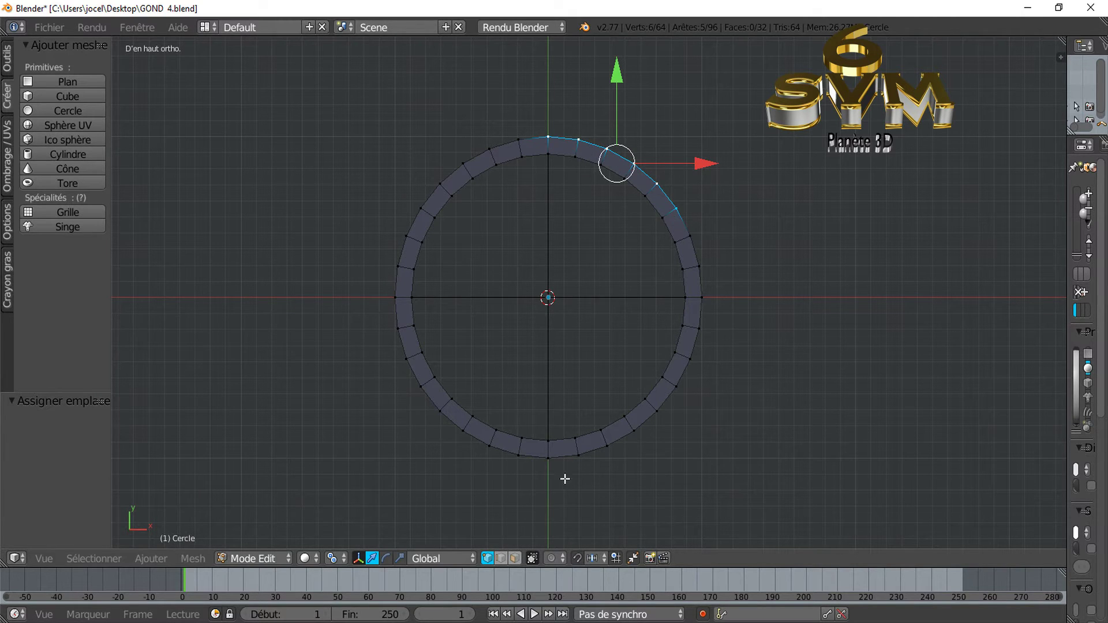
{"action": "right_click", "coordinate": [549, 464], "text": "shift"}
{"action": "right_click", "coordinate": [608, 450], "text": "shift"}
{"action": "right_click", "coordinate": [636, 435], "text": "shift"}
{"action": "right_click", "coordinate": [654, 421], "text": "shift"}
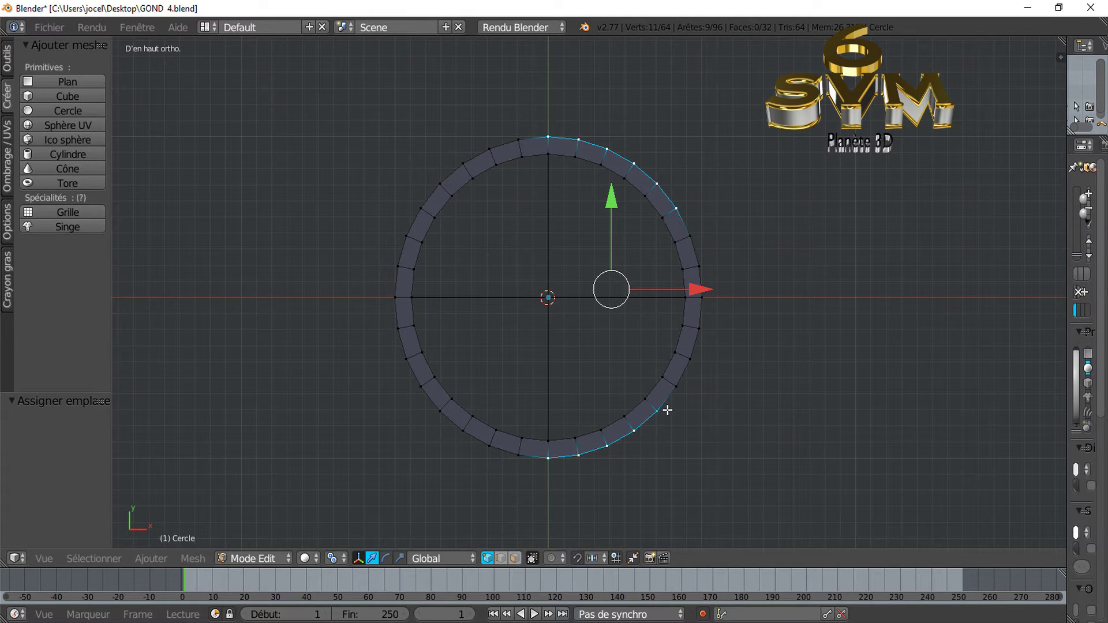
{"action": "right_click", "coordinate": [674, 390], "text": "shift"}
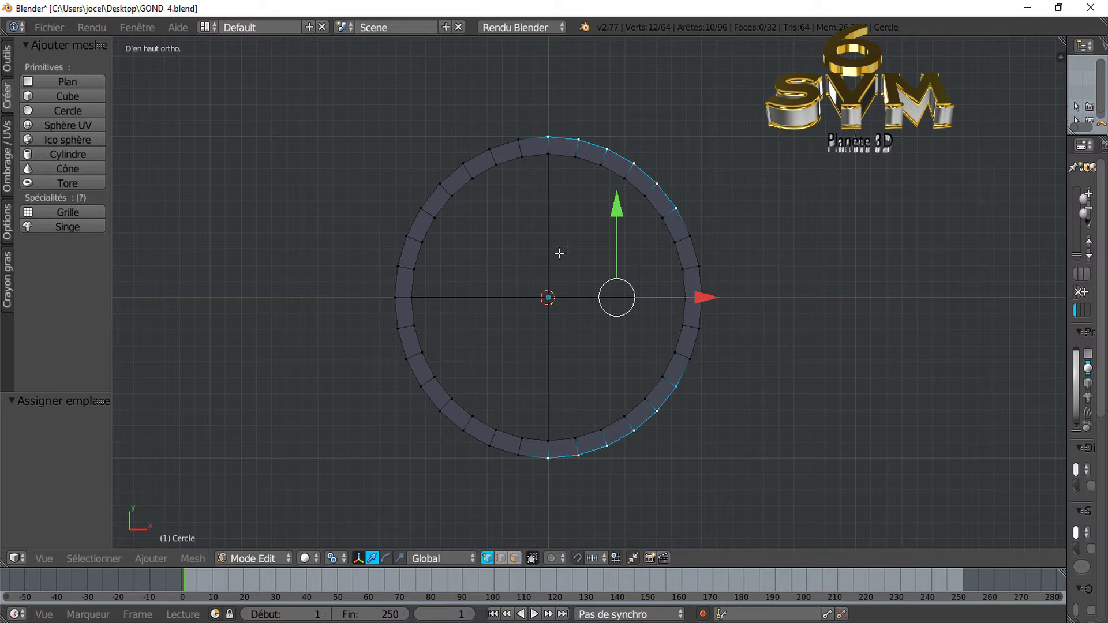
{"action": "left_click", "coordinate": [8, 59]}
{"action": "mouse_move", "coordinate": [103, 61]}
{"action": "left_mouse_down"}
{"action": "mouse_move", "coordinate": [109, 282]}
{"action": "mouse_move", "coordinate": [198, 281]}
{"action": "left_mouse_up"}
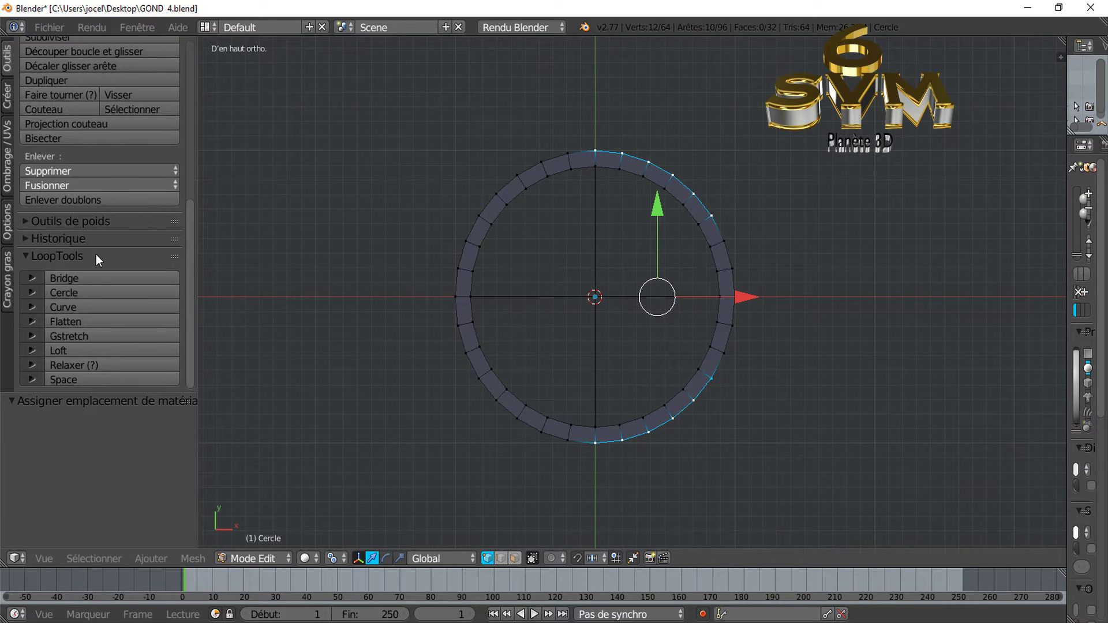
- Apply LoopTools Gstretch to the right rim, select the top vertex, and change the pivot point
{"action": "left_click", "coordinate": [92, 335]}
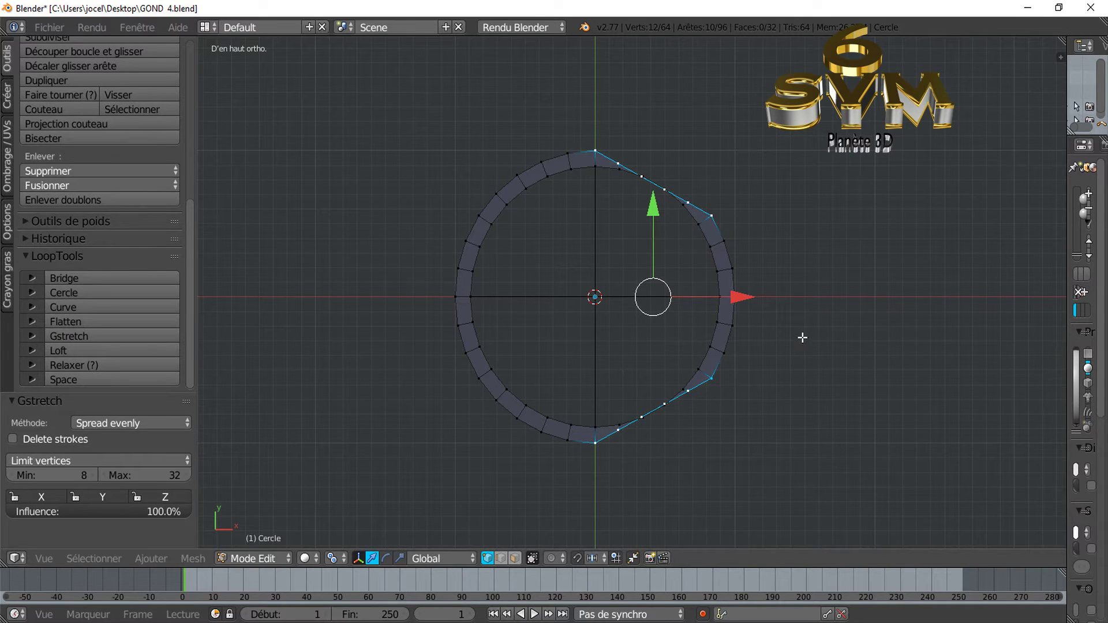
{"action": "right_click", "coordinate": [584, 156]}
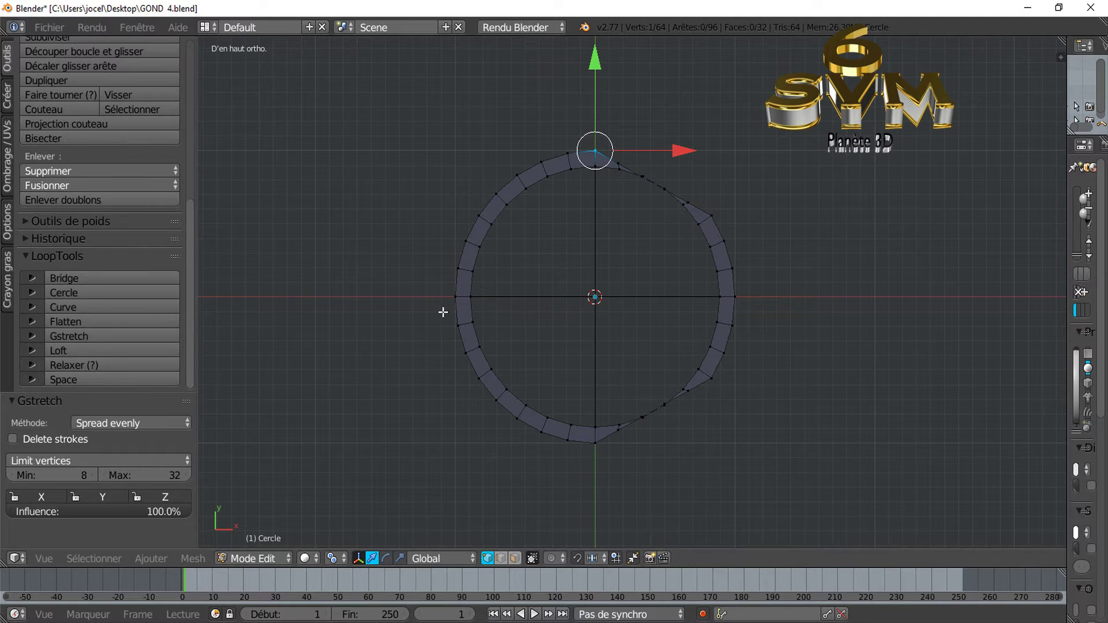
{"action": "left_click", "coordinate": [333, 558]}
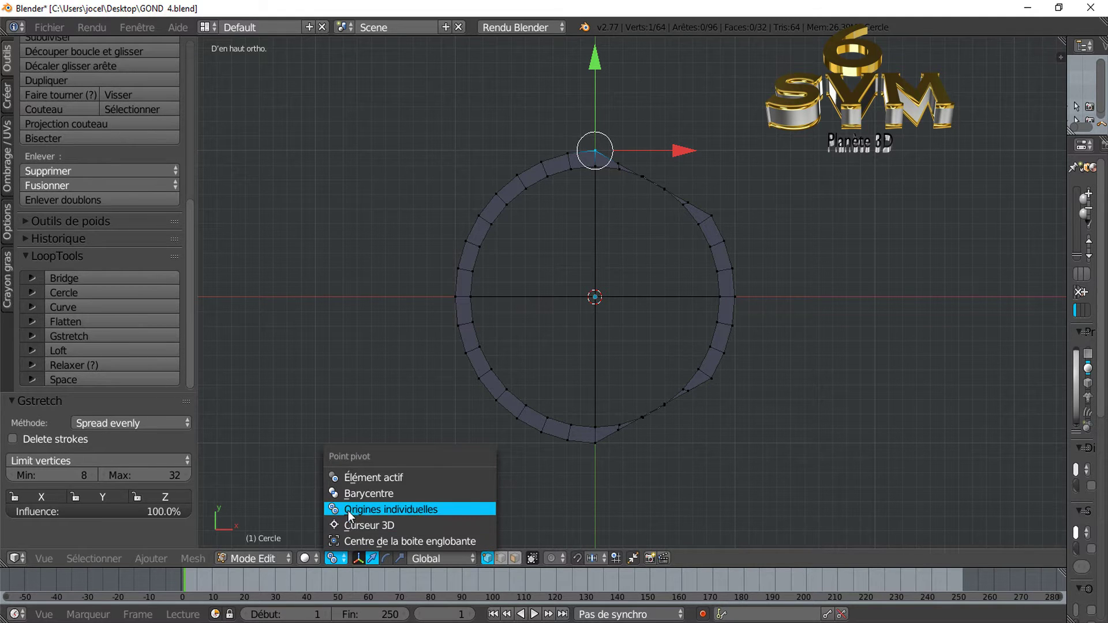
{"action": "left_click", "coordinate": [350, 524]}
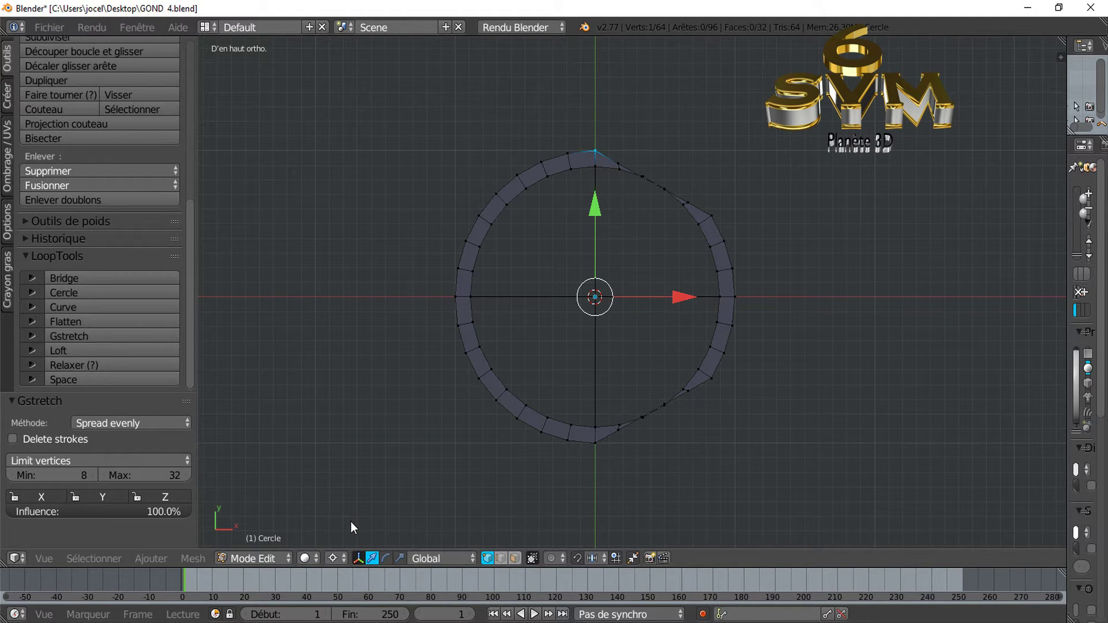
- Select the vertices along the ring's upper-right outer edge beside the top vertex
{"action": "left_click", "coordinate": [622, 153], "text": "shift"}
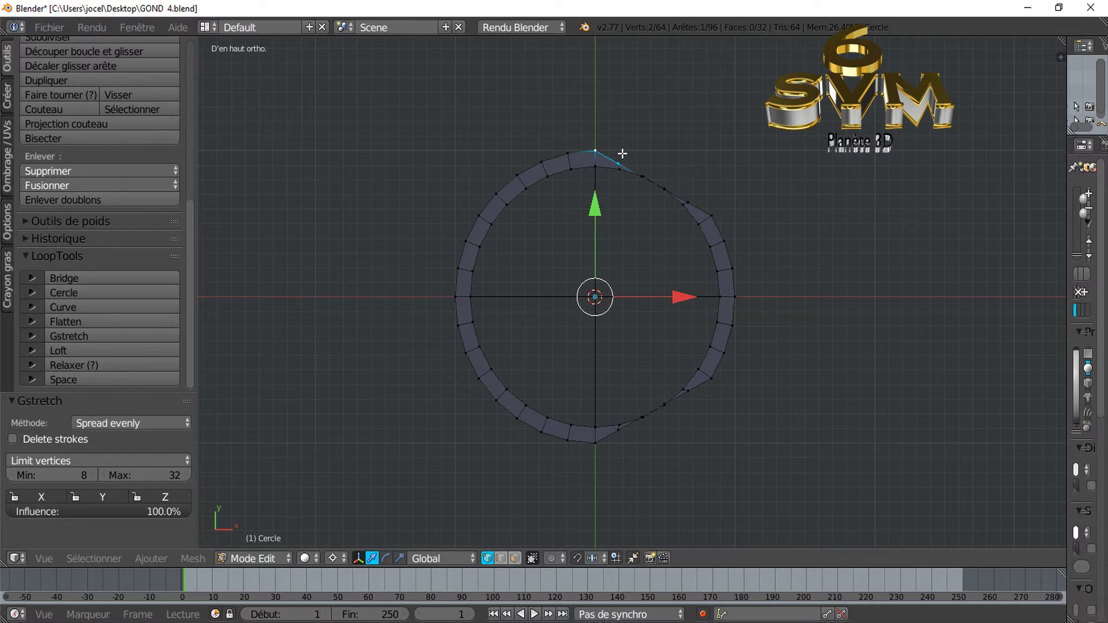
{"action": "left_click", "coordinate": [656, 170], "text": "shift"}
{"action": "left_click", "coordinate": [689, 199], "text": "shift"}
{"action": "left_click", "coordinate": [711, 215], "text": "shift"}
{"action": "scroll", "coordinate": [670, 213], "scroll_direction": "up", "scroll_amount": 3}
{"action": "scroll", "coordinate": [703, 126], "scroll_direction": "up", "scroll_amount": 2}
{"action": "middle_click_drag", "start_coordinate": [703, 123], "coordinate": [622, 344], "text": "shift"}
{"action": "scroll", "coordinate": [622, 341], "scroll_direction": "up", "scroll_amount": 2}
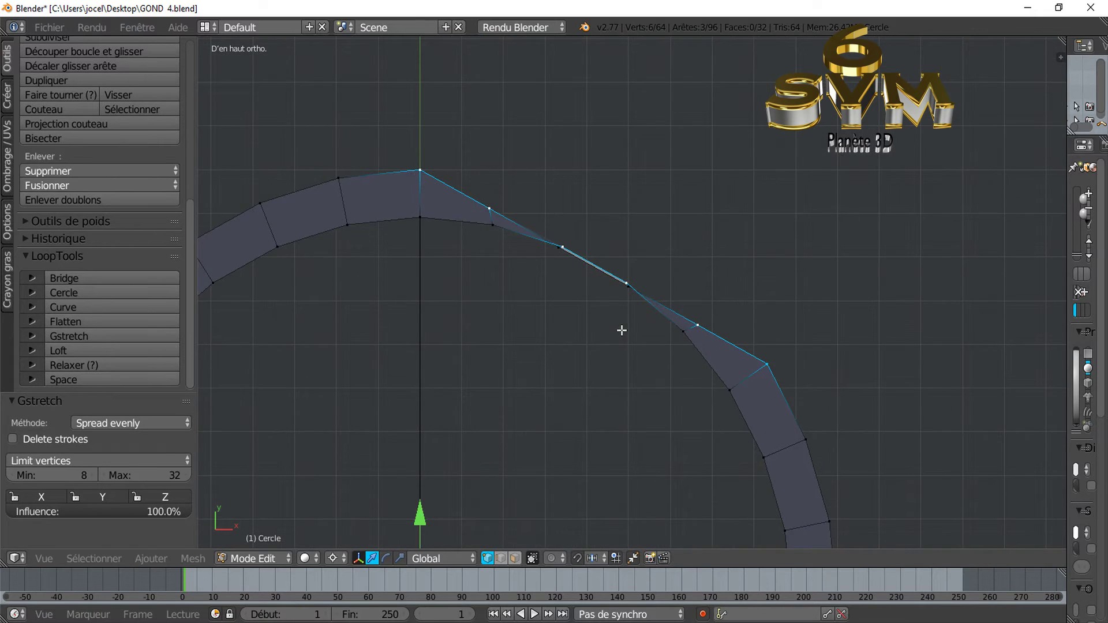
{"action": "scroll", "coordinate": [621, 326], "scroll_direction": "up", "scroll_amount": 2}
{"action": "scroll", "coordinate": [621, 319], "scroll_direction": "up", "scroll_amount": 1}
- Refine the upper-right edge vertex selection and cancel a trial move
{"action": "right_click", "coordinate": [621, 263], "text": "shift"}
{"action": "right_click", "coordinate": [508, 228], "text": "shift"}
{"action": "right_click", "coordinate": [620, 289], "text": "shift"}
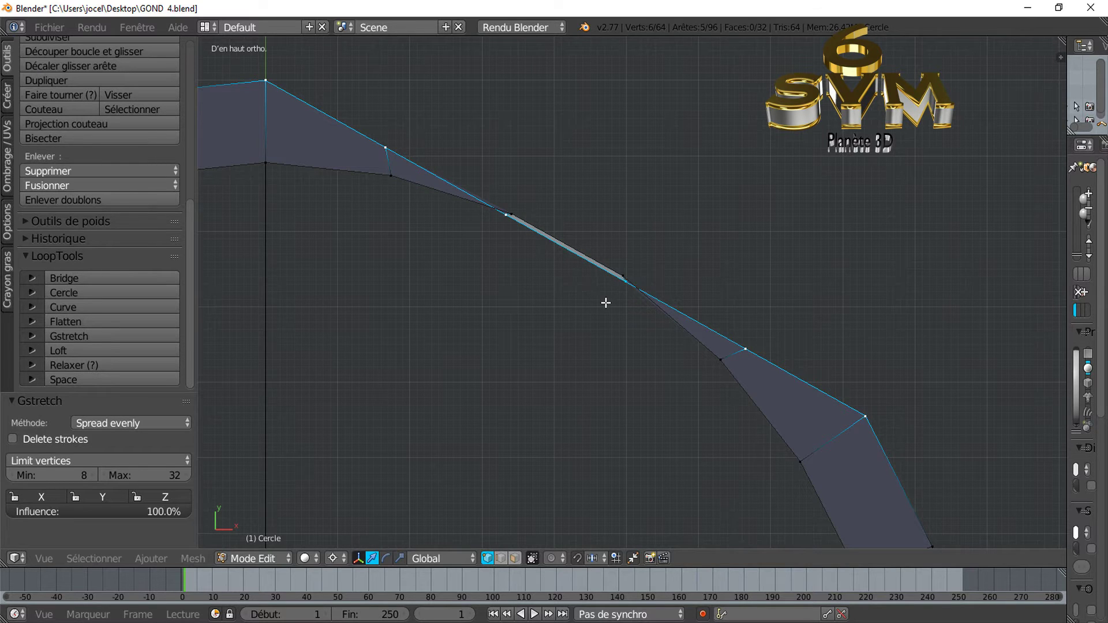
{"action": "scroll", "coordinate": [605, 303], "scroll_direction": "down", "scroll_amount": 3}
{"action": "scroll", "coordinate": [606, 302], "scroll_direction": "down", "scroll_amount": 2}
{"action": "scroll", "coordinate": [611, 329], "scroll_direction": "down", "scroll_amount": 2}
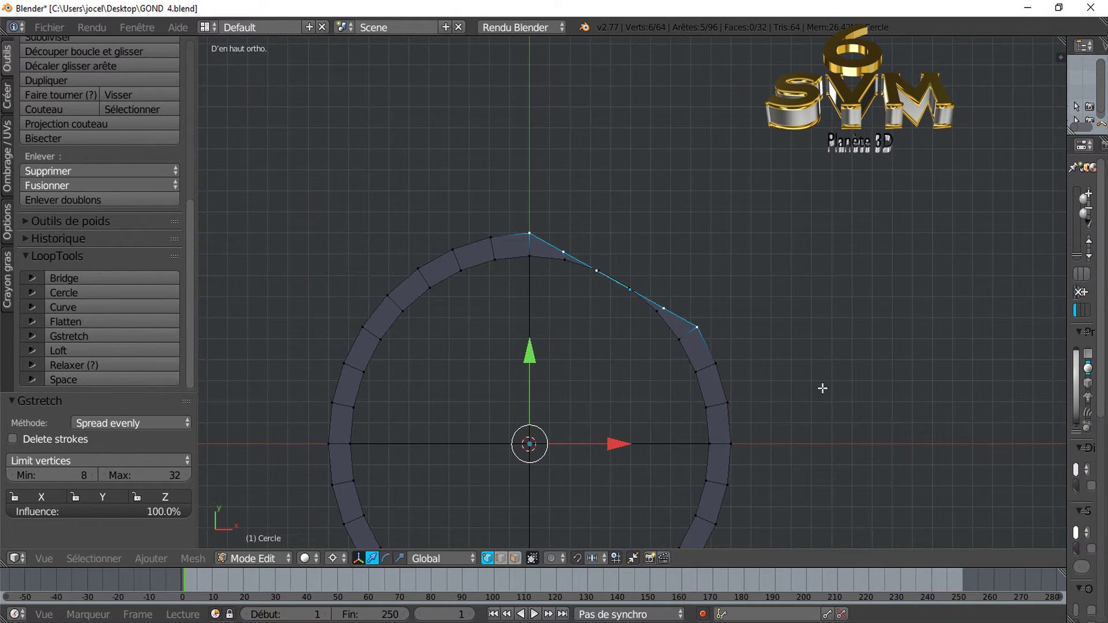
{"action": "key", "text": "g"}
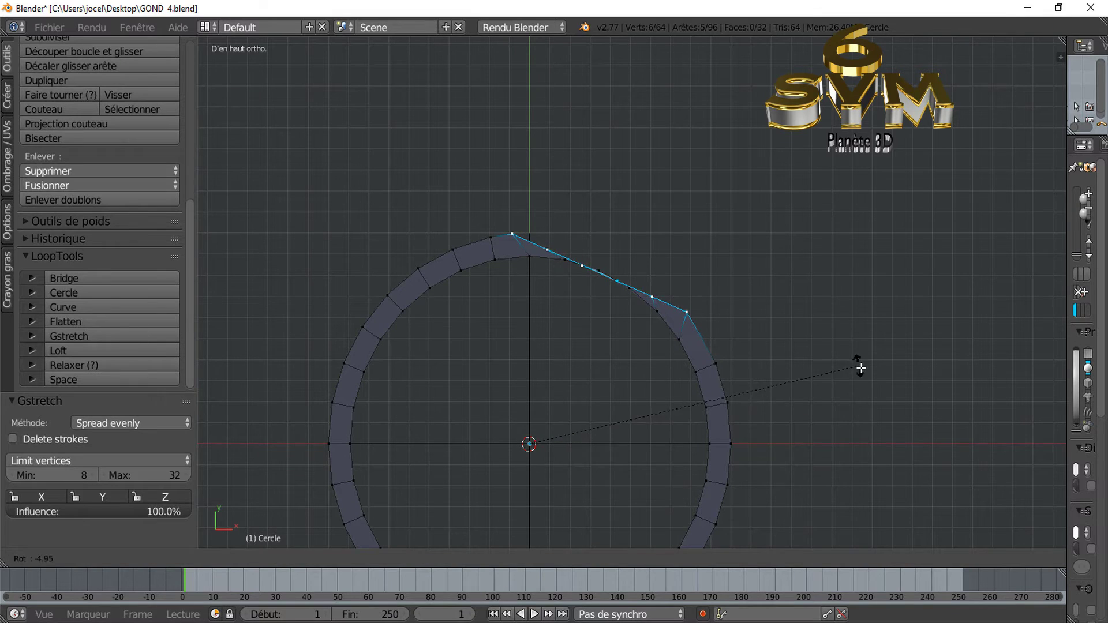
{"action": "key", "text": "Escape"}
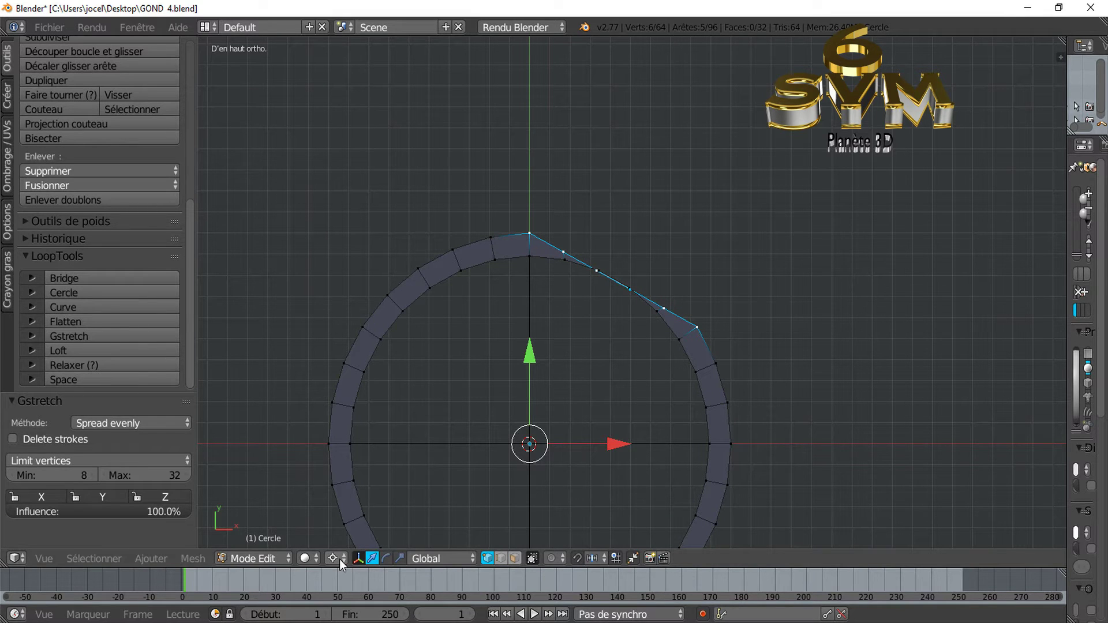
- Snap the 3D cursor to the ring's top vertex
{"action": "right_click", "coordinate": [526, 232]}
{"action": "key", "text": "shift+s"}
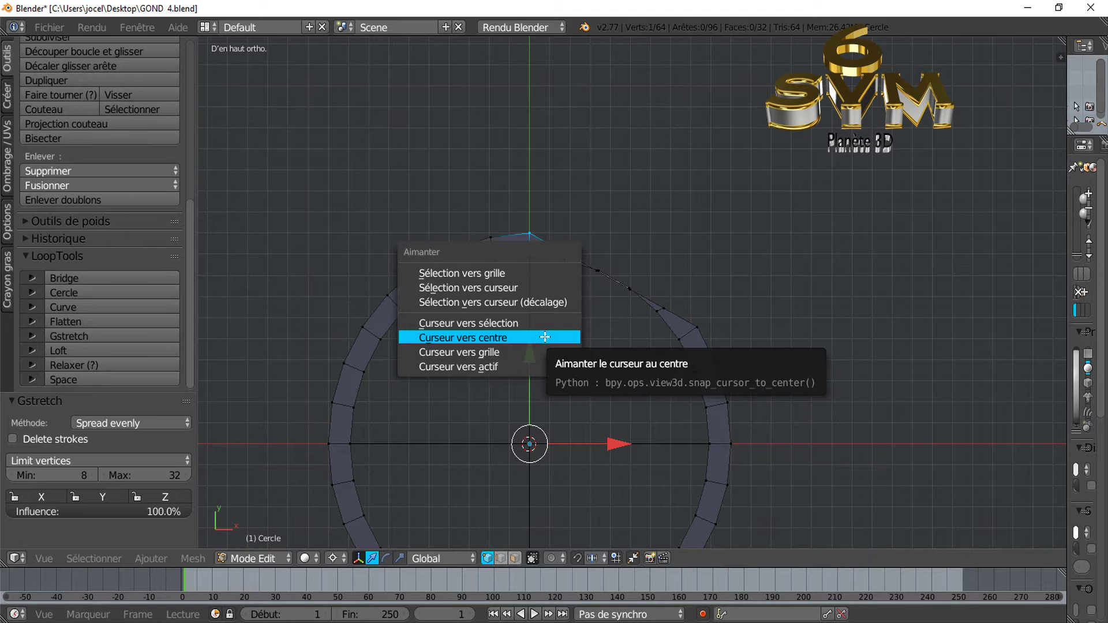
{"action": "left_click", "coordinate": [528, 324]}
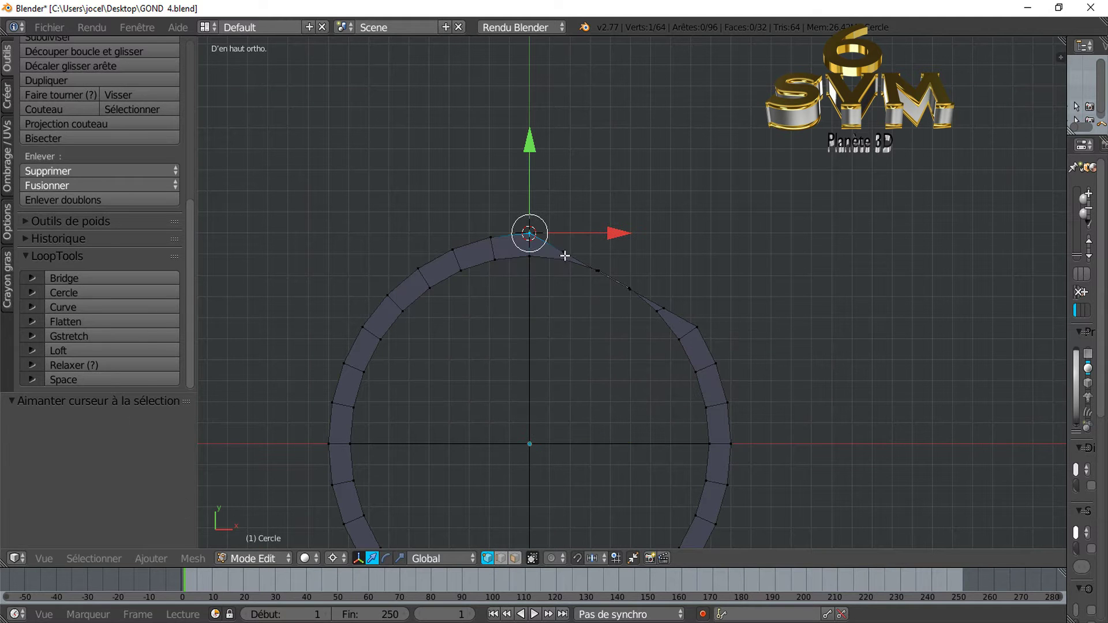
{"action": "scroll", "coordinate": [567, 242], "scroll_direction": "up", "scroll_amount": 4}
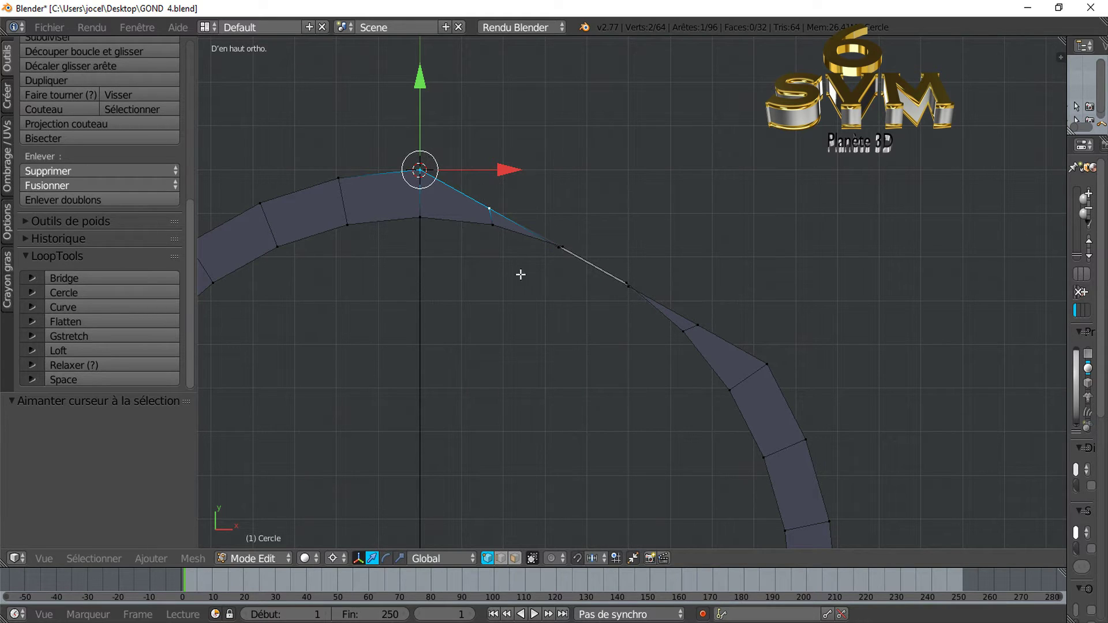
- Rotate the upper-right edge vertices -27.96° around the cursor into a flat top edge
{"action": "right_click", "coordinate": [555, 259], "text": "shift"}
{"action": "right_click", "coordinate": [625, 297], "text": "shift"}
{"action": "right_click", "coordinate": [717, 312], "text": "shift"}
{"action": "right_click", "coordinate": [763, 368], "text": "shift"}
{"action": "key", "text": "r"}
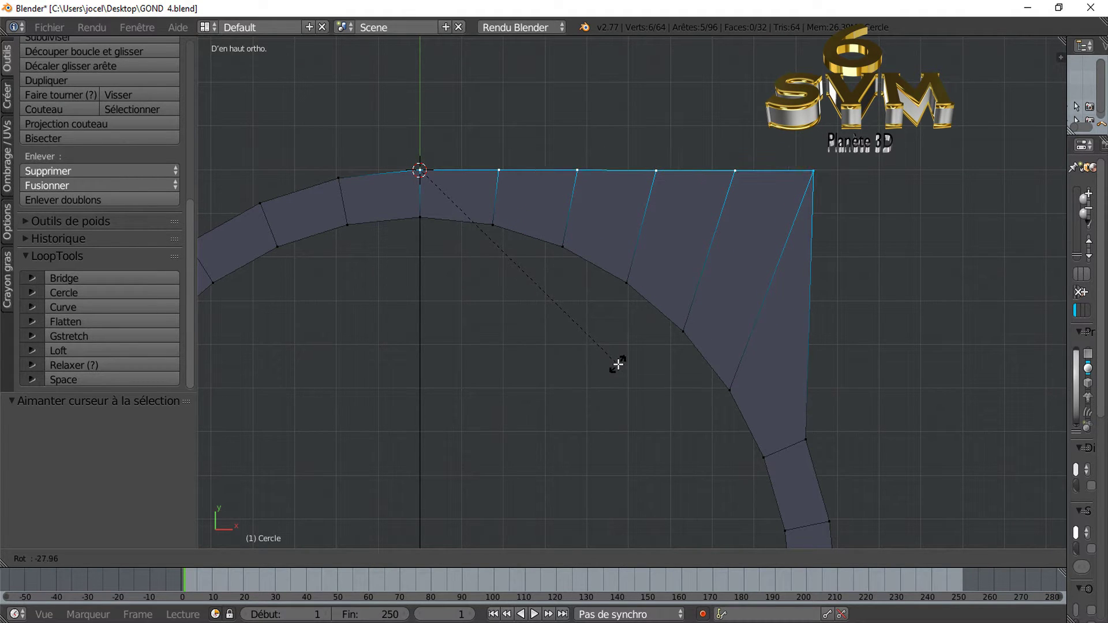
{"action": "left_click", "coordinate": [618, 364]}
{"action": "scroll", "coordinate": [773, 230], "scroll_direction": "down", "scroll_amount": 4}
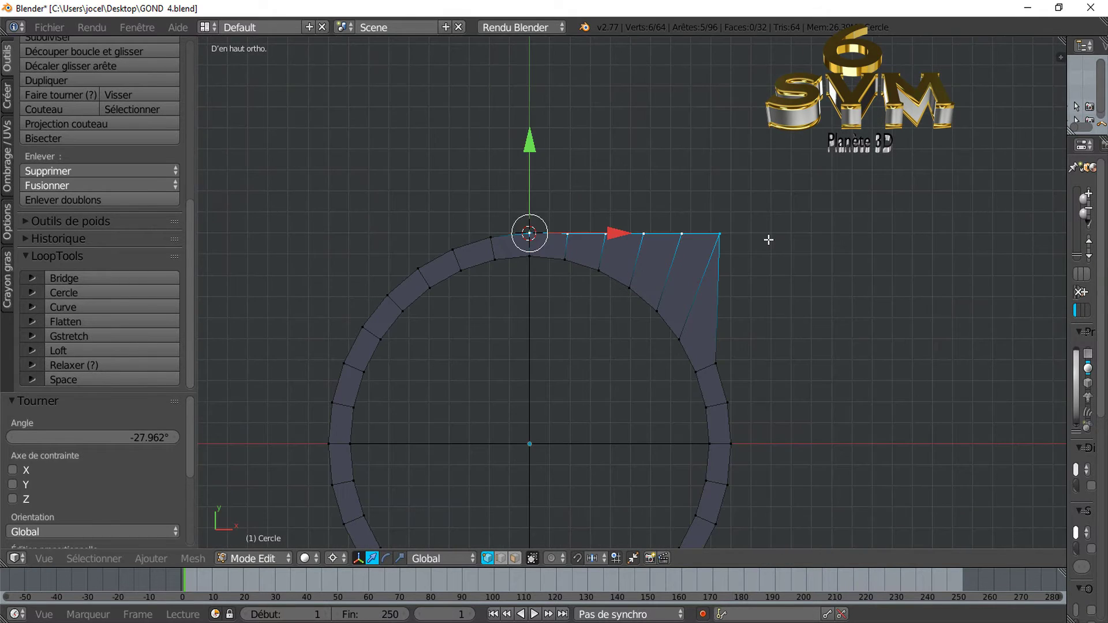
{"action": "scroll", "coordinate": [750, 248], "scroll_direction": "down", "scroll_amount": 3}
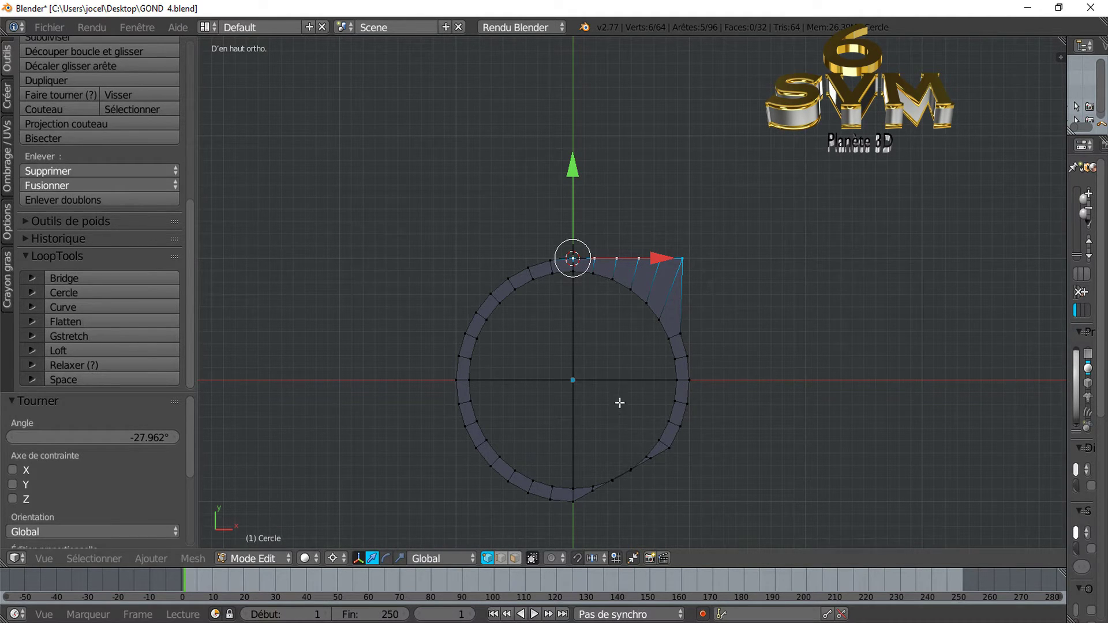
{"action": "scroll", "coordinate": [612, 357], "scroll_direction": "down", "scroll_amount": 3, "text": "shift"}
{"action": "scroll", "coordinate": [600, 318], "scroll_direction": "down", "scroll_amount": 4, "text": "shift"}
{"action": "scroll", "coordinate": [597, 322], "scroll_direction": "up", "scroll_amount": 2}
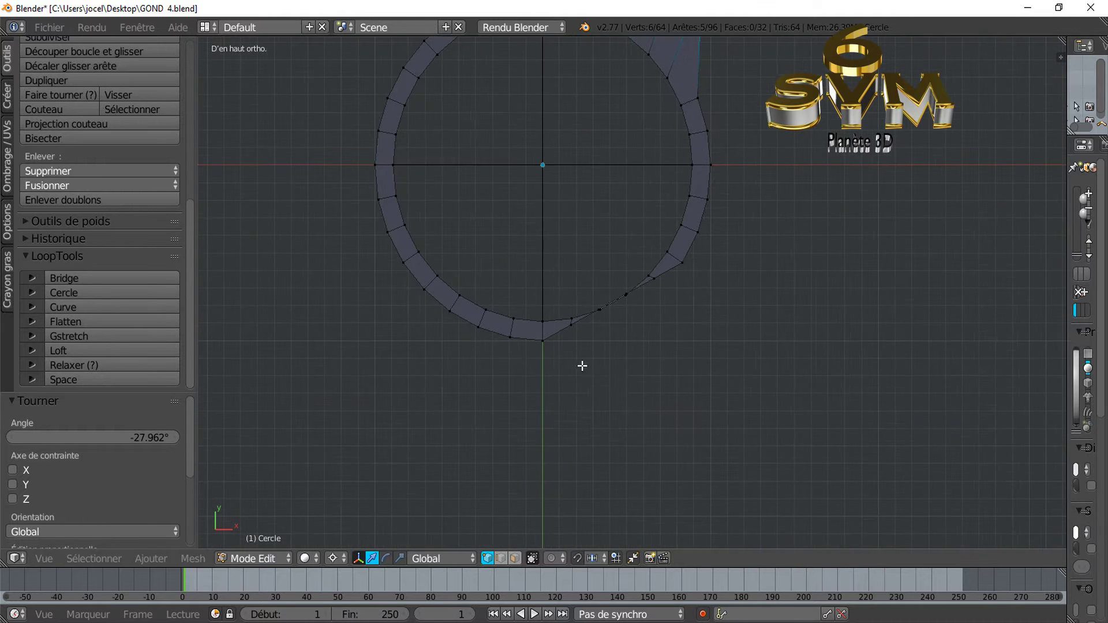
- Snap the 3D cursor to the ring's bottom vertex
{"action": "right_click", "coordinate": [539, 344]}
{"action": "key", "text": "shift+s"}
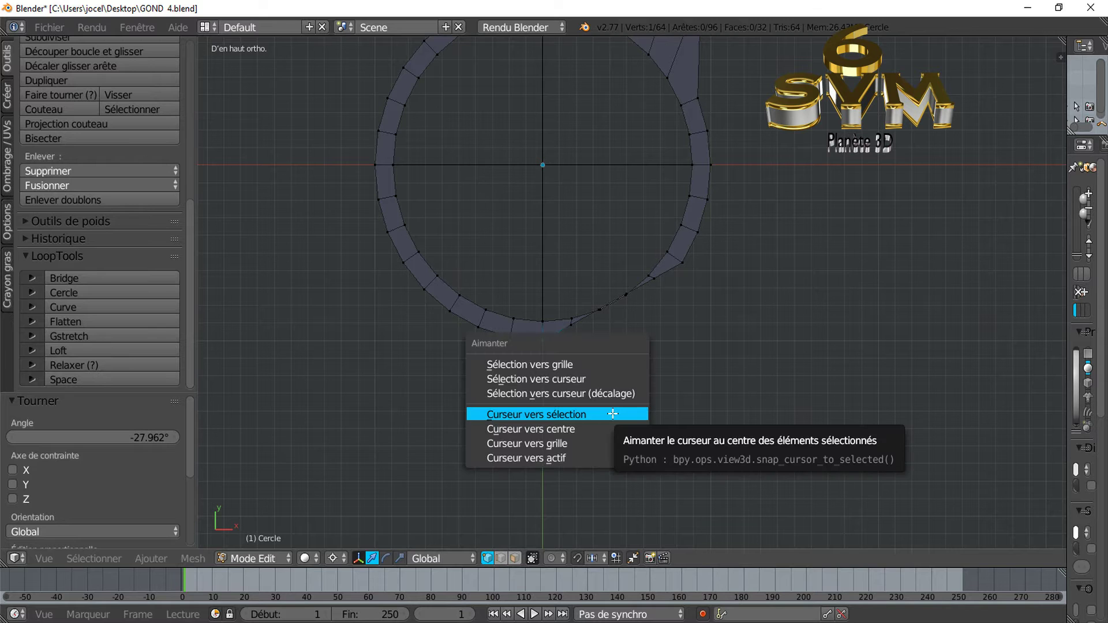
{"action": "left_click", "coordinate": [613, 414]}
- Rotate the lower-right edge vertices 27.87° around the cursor into a flat bottom edge
{"action": "right_click", "coordinate": [579, 335], "text": "shift"}
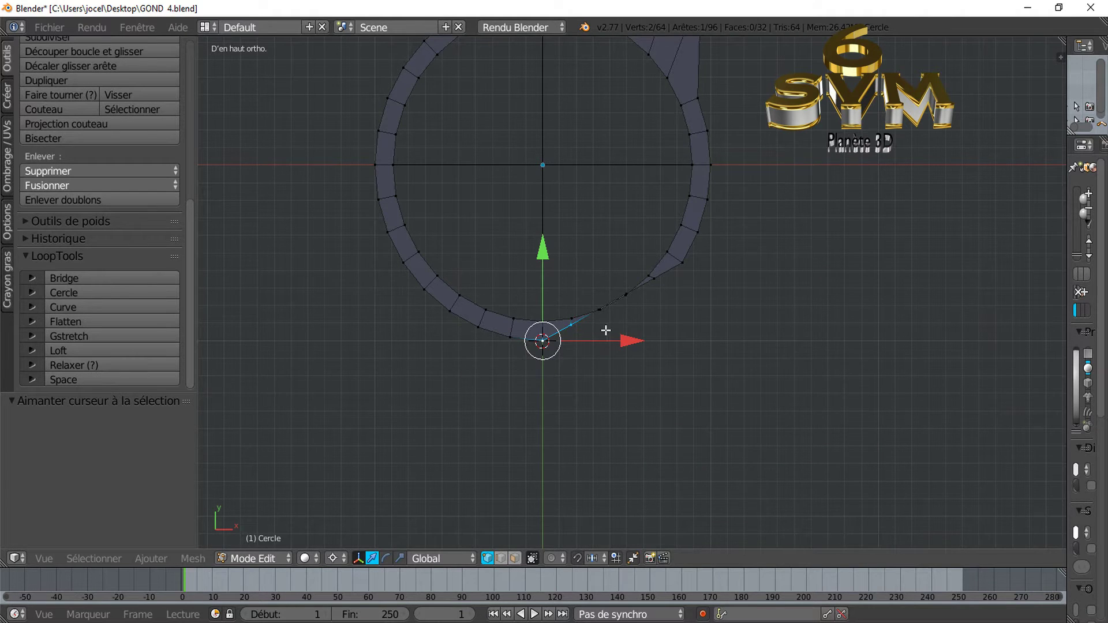
{"action": "scroll", "coordinate": [600, 334], "scroll_direction": "up", "scroll_amount": 1}
{"action": "scroll", "coordinate": [611, 335], "scroll_direction": "up", "scroll_amount": 2}
{"action": "right_click", "coordinate": [564, 317], "text": "shift"}
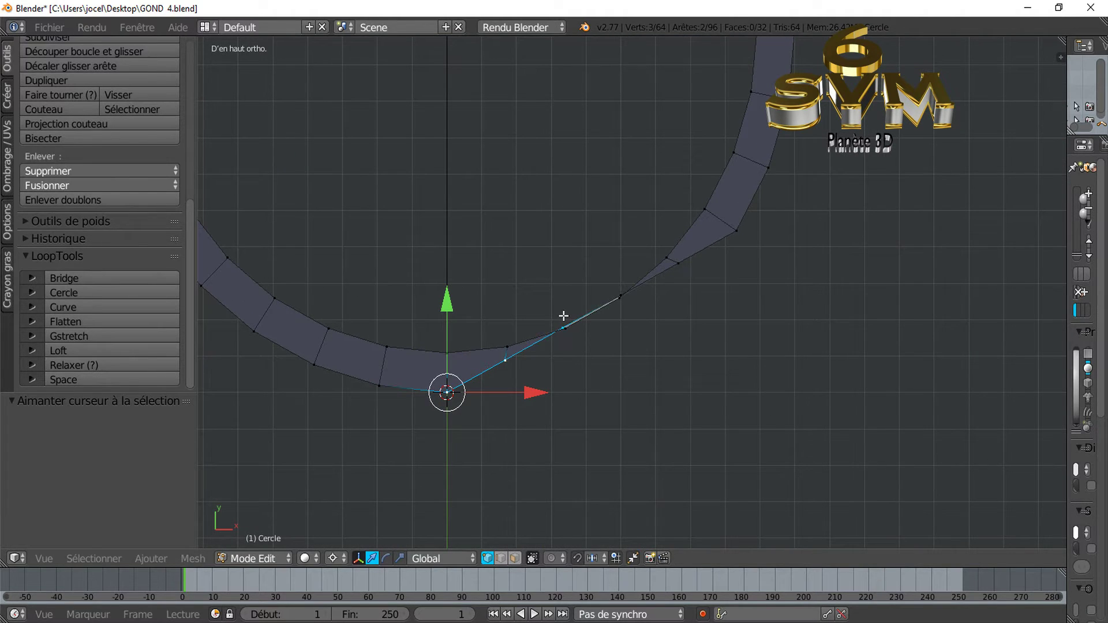
{"action": "right_click", "coordinate": [616, 286], "text": "shift"}
{"action": "right_click", "coordinate": [682, 273], "text": "shift"}
{"action": "right_click", "coordinate": [734, 247], "text": "shift"}
{"action": "scroll", "coordinate": [693, 379], "scroll_direction": "down", "scroll_amount": 3}
{"action": "scroll", "coordinate": [693, 379], "scroll_direction": "down", "scroll_amount": 1}
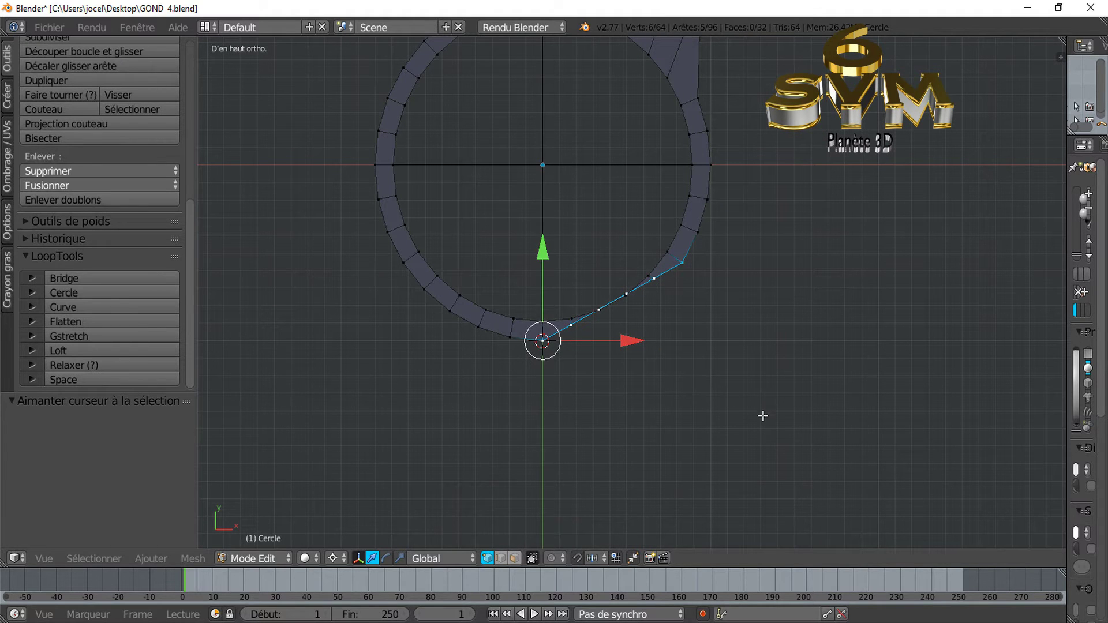
{"action": "key", "text": "r"}
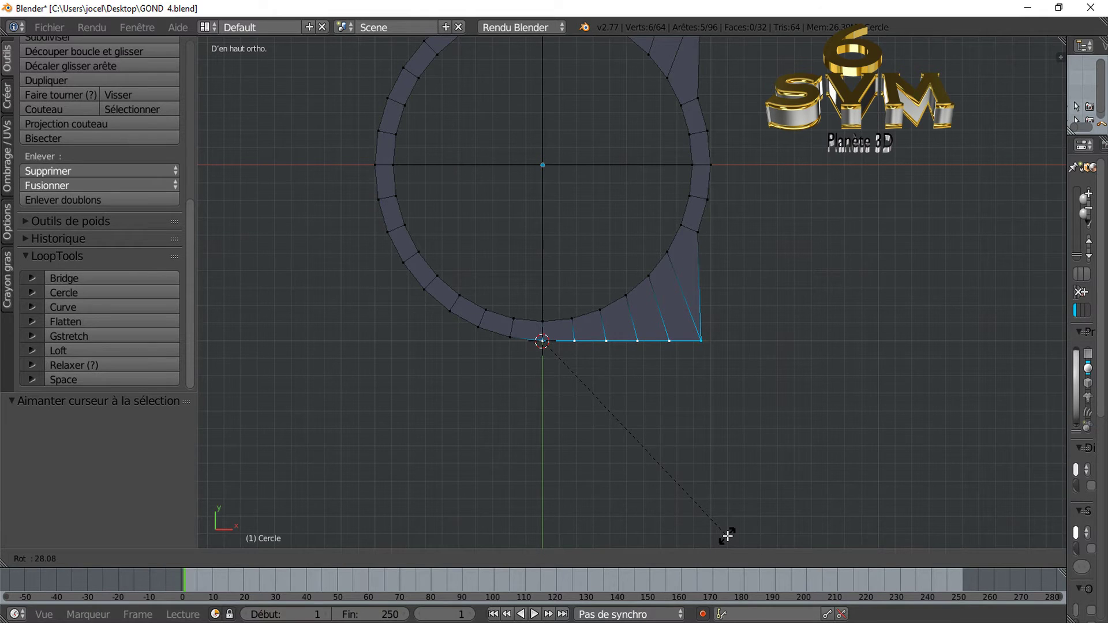
{"action": "left_click", "coordinate": [727, 535]}
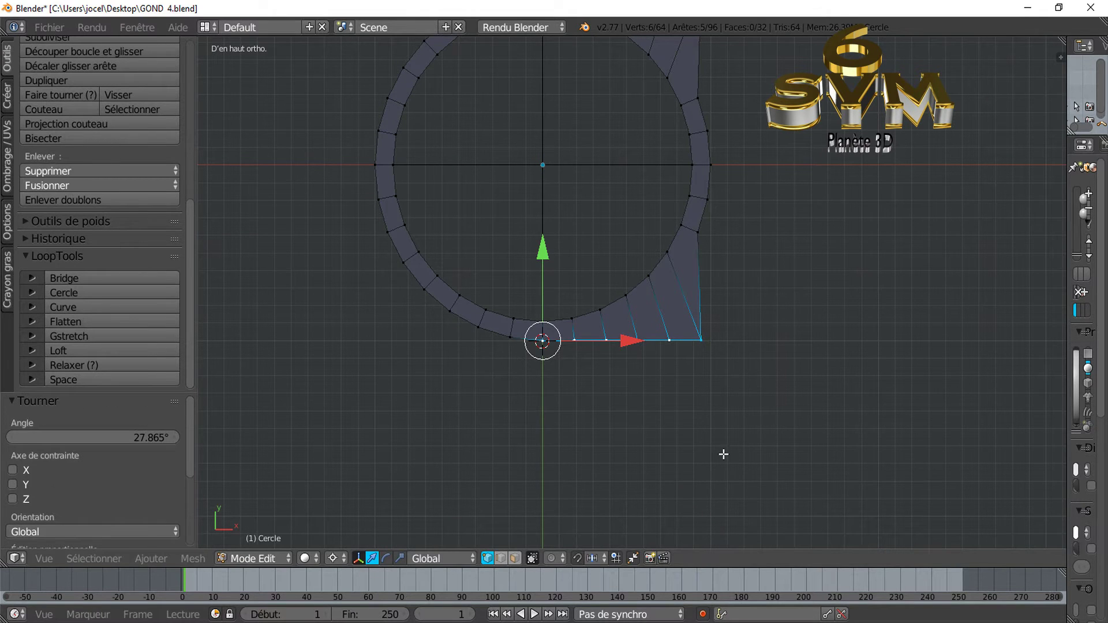
{"action": "scroll", "coordinate": [764, 468], "scroll_direction": "up", "scroll_amount": 3}
{"action": "scroll", "coordinate": [766, 468], "scroll_direction": "up", "scroll_amount": 2}
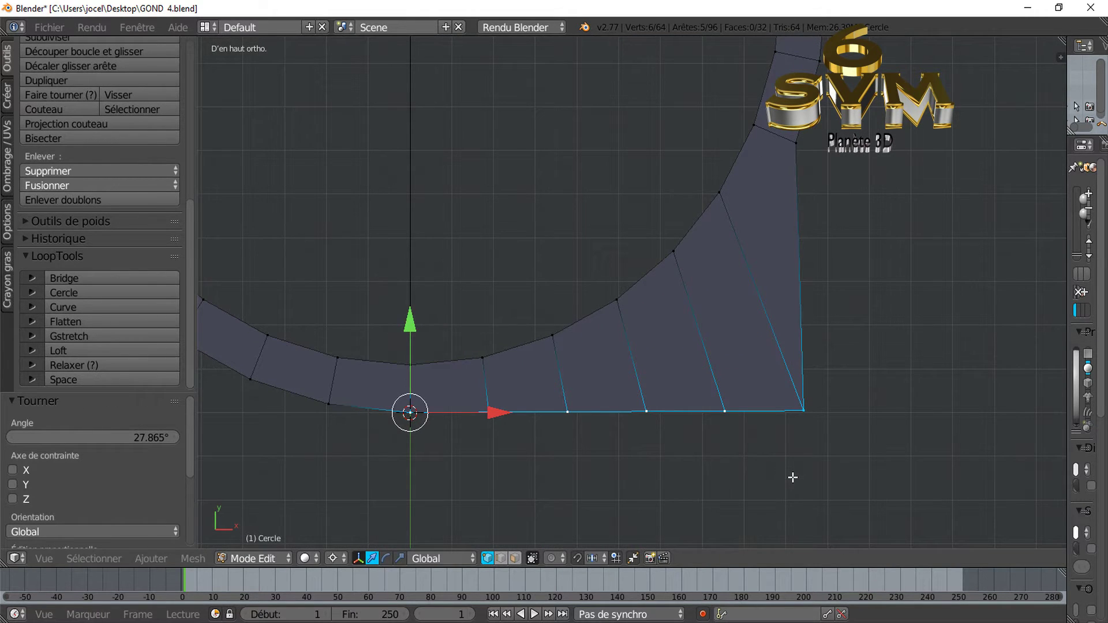
{"action": "scroll", "coordinate": [793, 477], "scroll_direction": "down", "scroll_amount": 5}
{"action": "scroll", "coordinate": [791, 462], "scroll_direction": "down", "scroll_amount": 1}
- Straighten the right-side vertices into a vertical edge with LoopTools Gstretch
{"action": "left_click", "coordinate": [687, 82]}
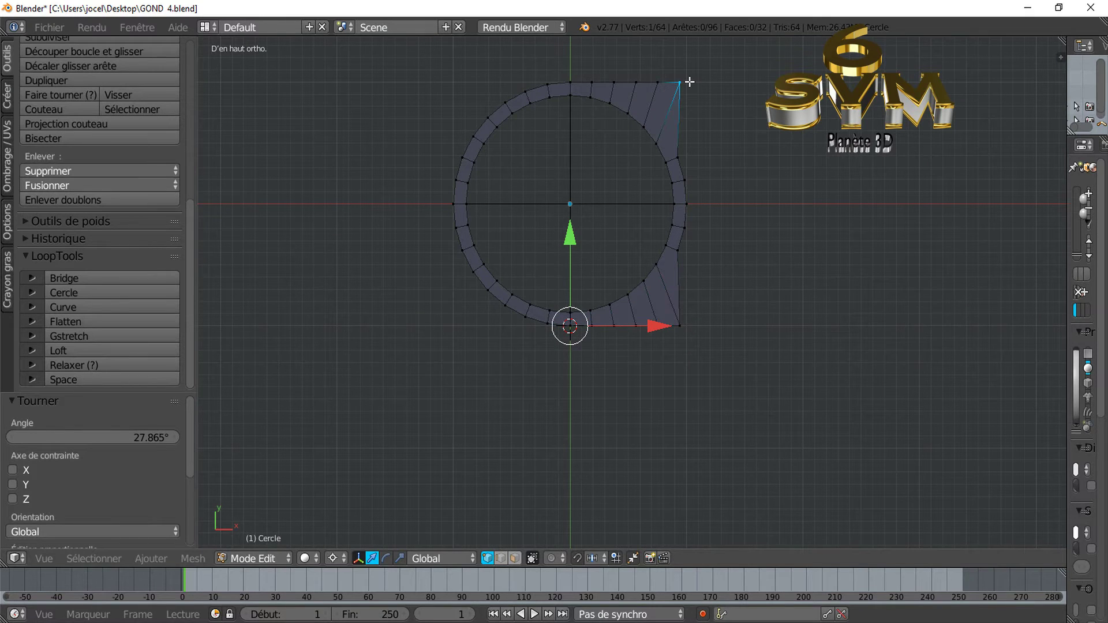
{"action": "left_click", "coordinate": [679, 148], "text": "shift"}
{"action": "left_click", "coordinate": [697, 172], "text": "shift"}
{"action": "right_click", "coordinate": [691, 205], "text": "shift"}
{"action": "right_click", "coordinate": [693, 227], "text": "shift"}
{"action": "right_click", "coordinate": [688, 249], "text": "shift"}
{"action": "right_click", "coordinate": [685, 321], "text": "shift"}
{"action": "left_click", "coordinate": [95, 338]}
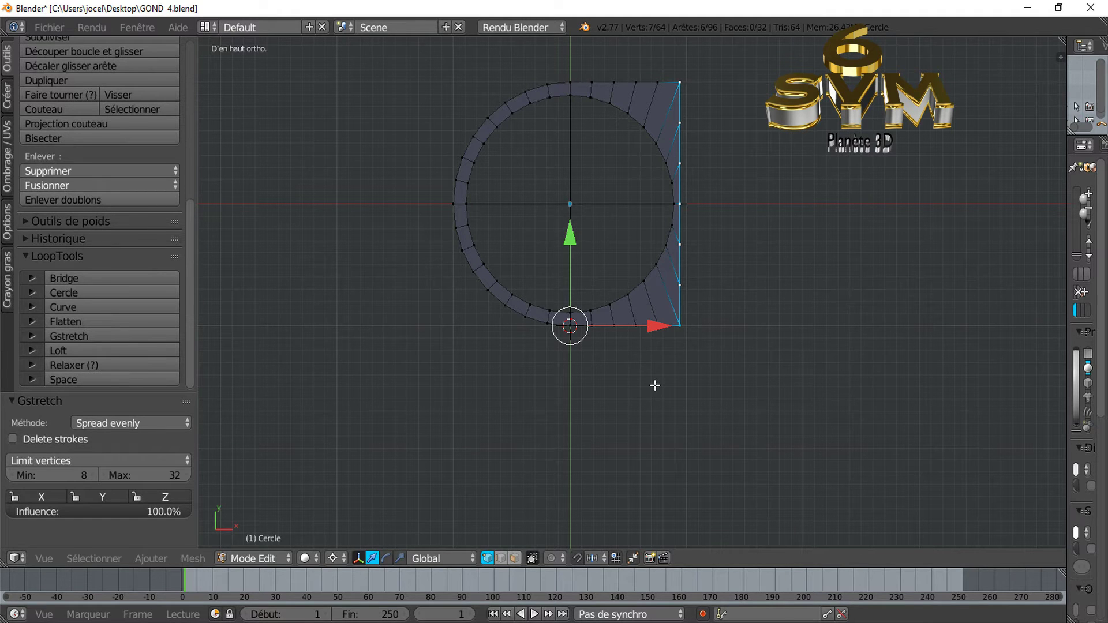
- In Object mode, move the ring object -1.872 along X
{"action": "key", "text": "Tab"}
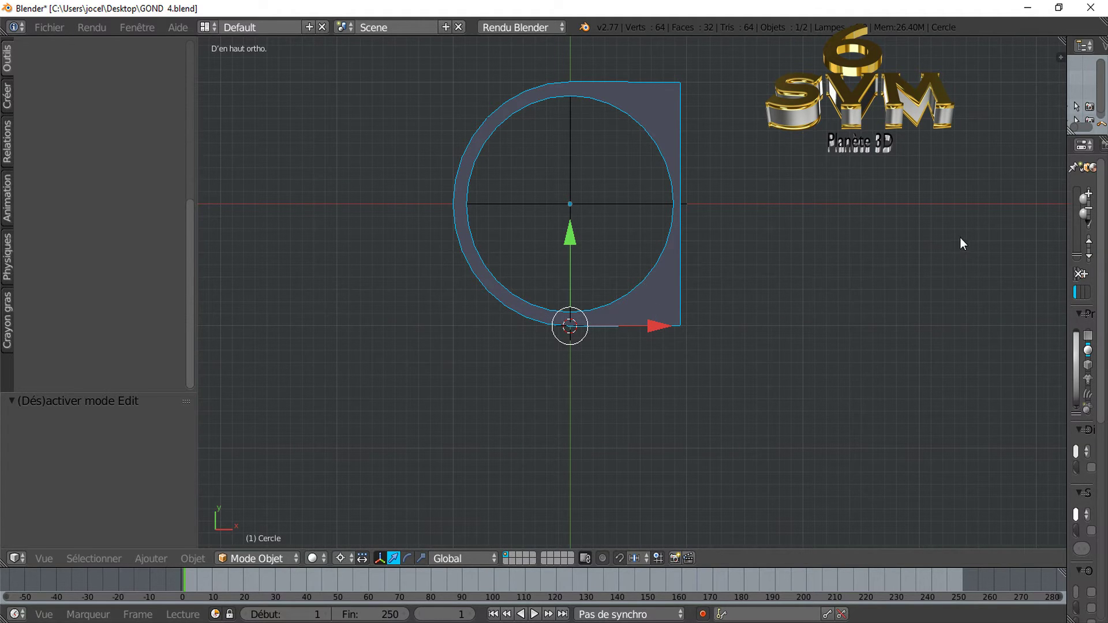
{"action": "left_click_drag", "start_coordinate": [646, 320], "coordinate": [435, 331]}
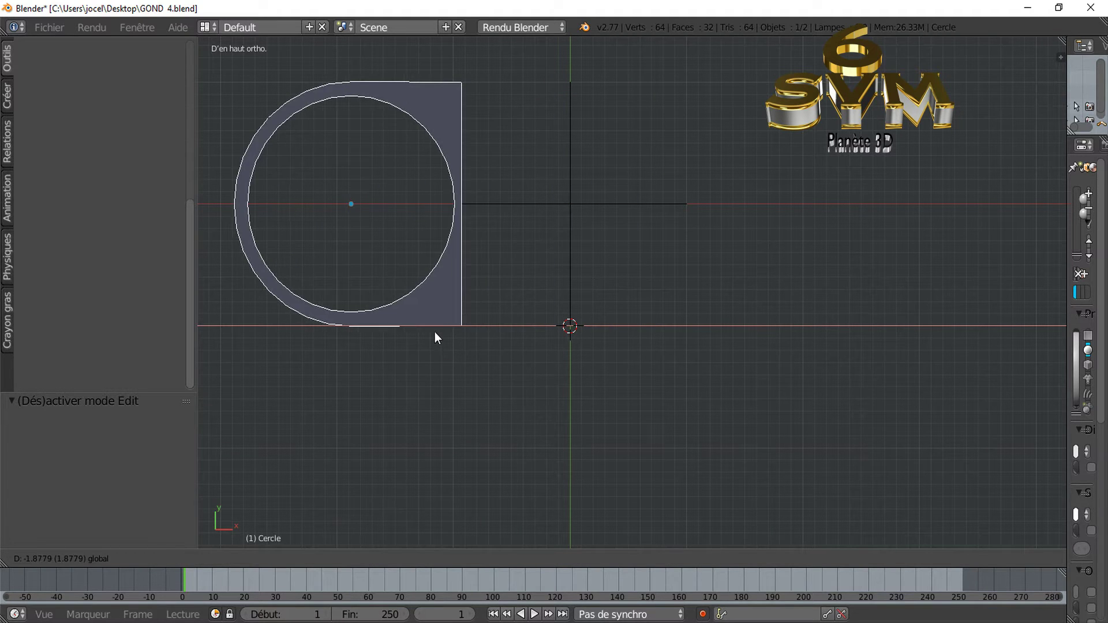
{"action": "scroll", "coordinate": [525, 316], "scroll_direction": "down", "scroll_amount": 1}
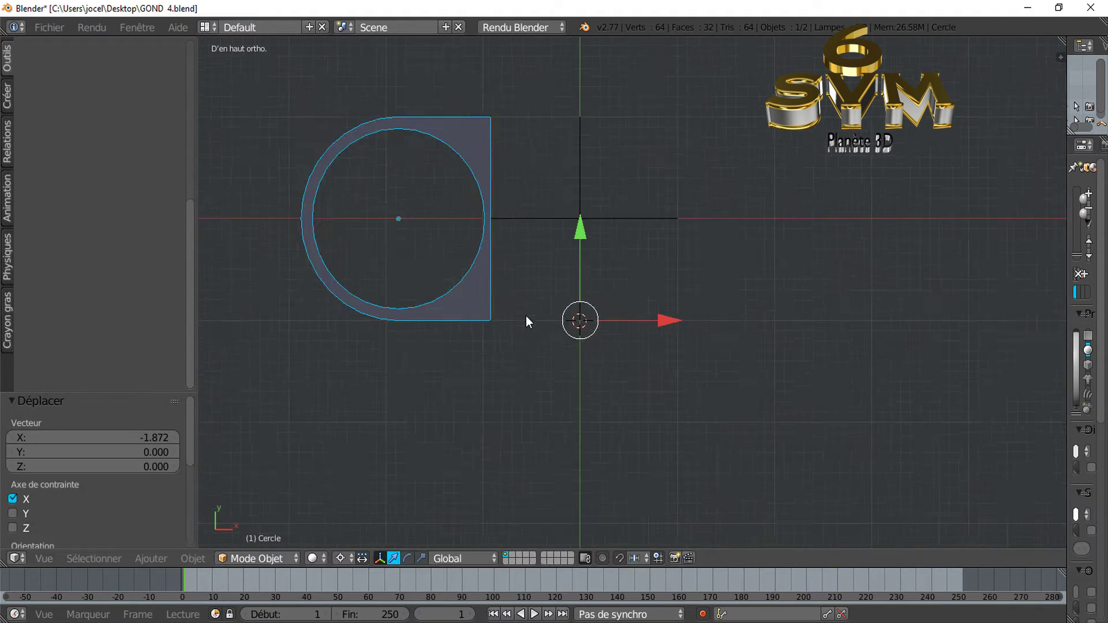
{"action": "scroll", "coordinate": [588, 280], "scroll_direction": "down", "scroll_amount": 2}
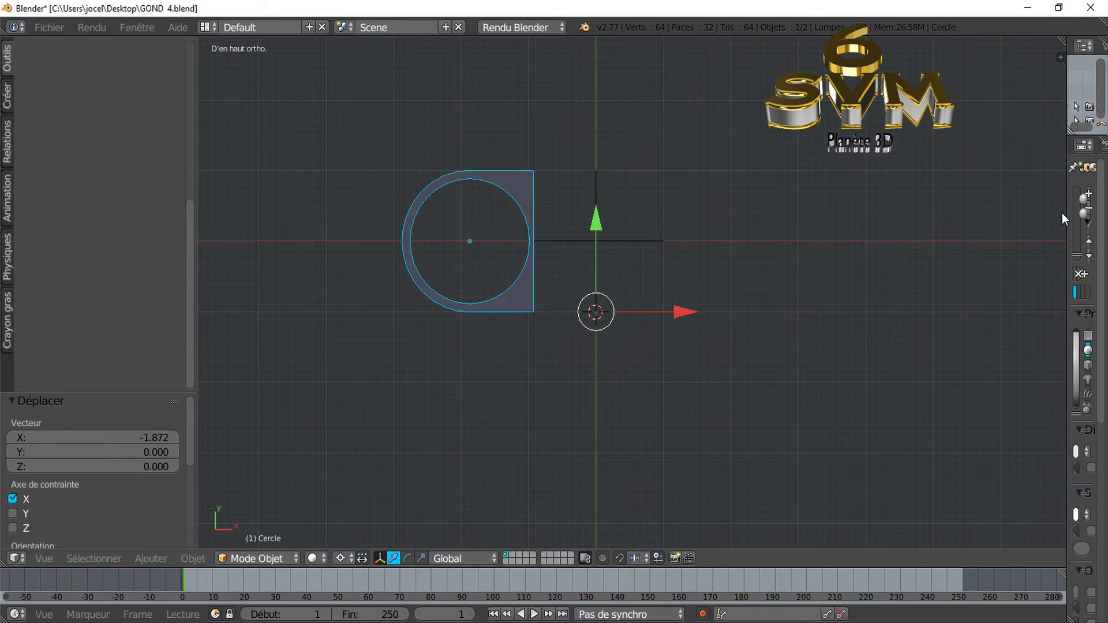
- Add a Miroir (Mirror) modifier to the Cercle object
{"action": "left_click_drag", "start_coordinate": [1066, 206], "coordinate": [808, 220]}
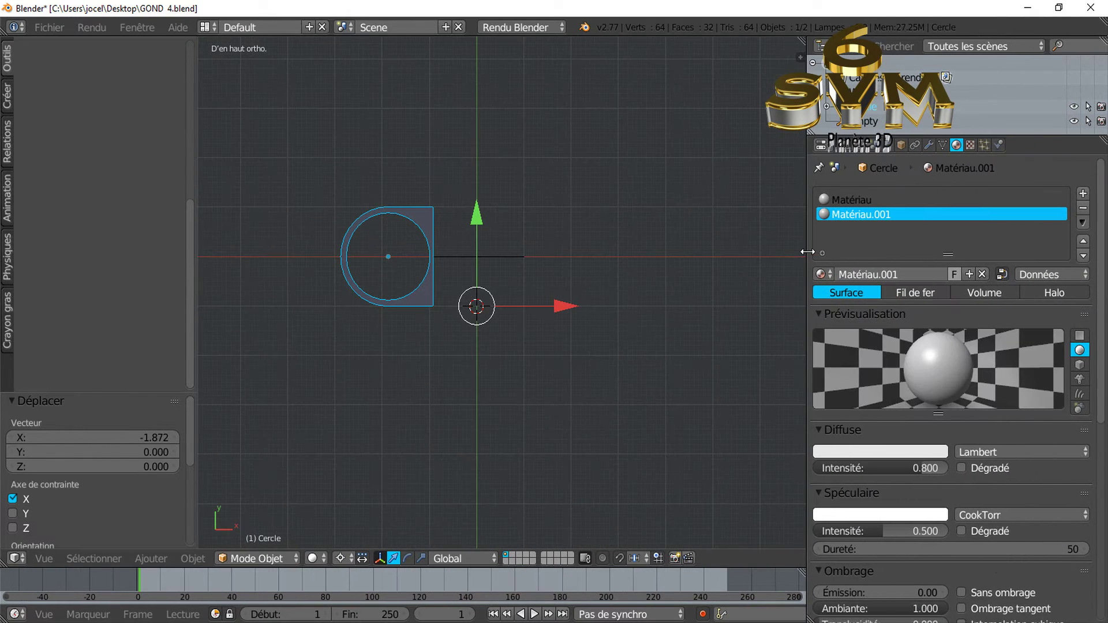
{"action": "left_click", "coordinate": [929, 144]}
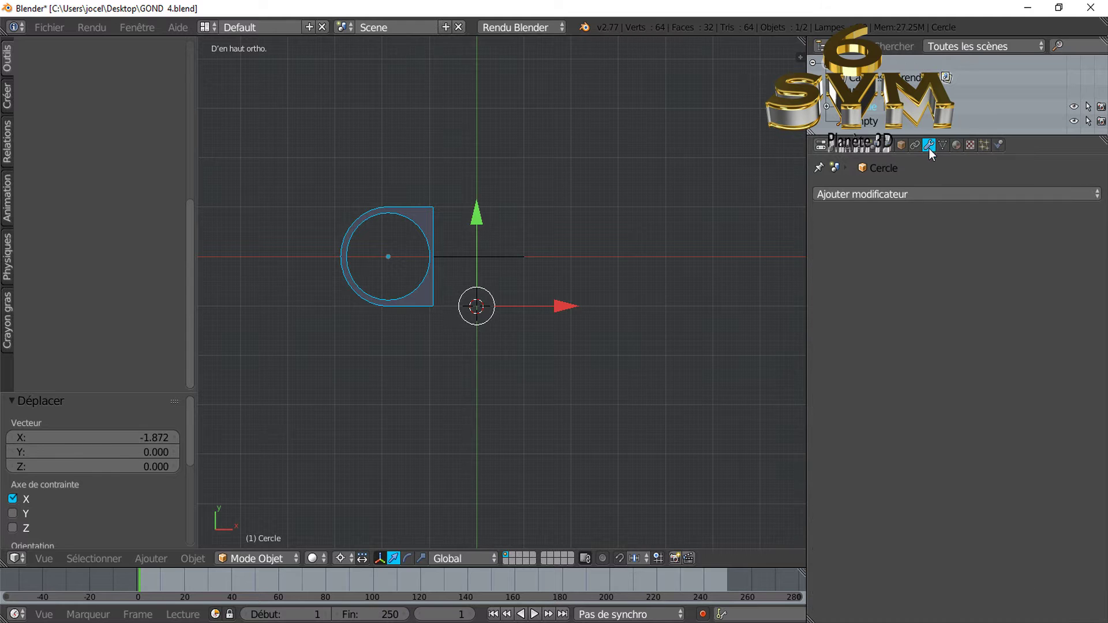
{"action": "left_click", "coordinate": [933, 194]}
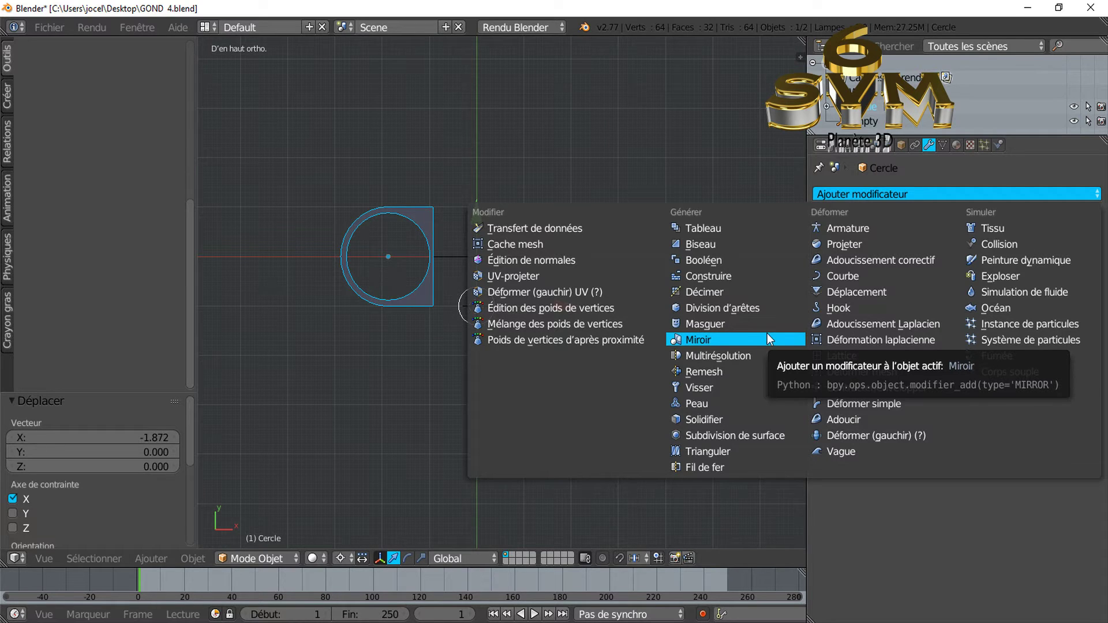
{"action": "left_click", "coordinate": [695, 343]}
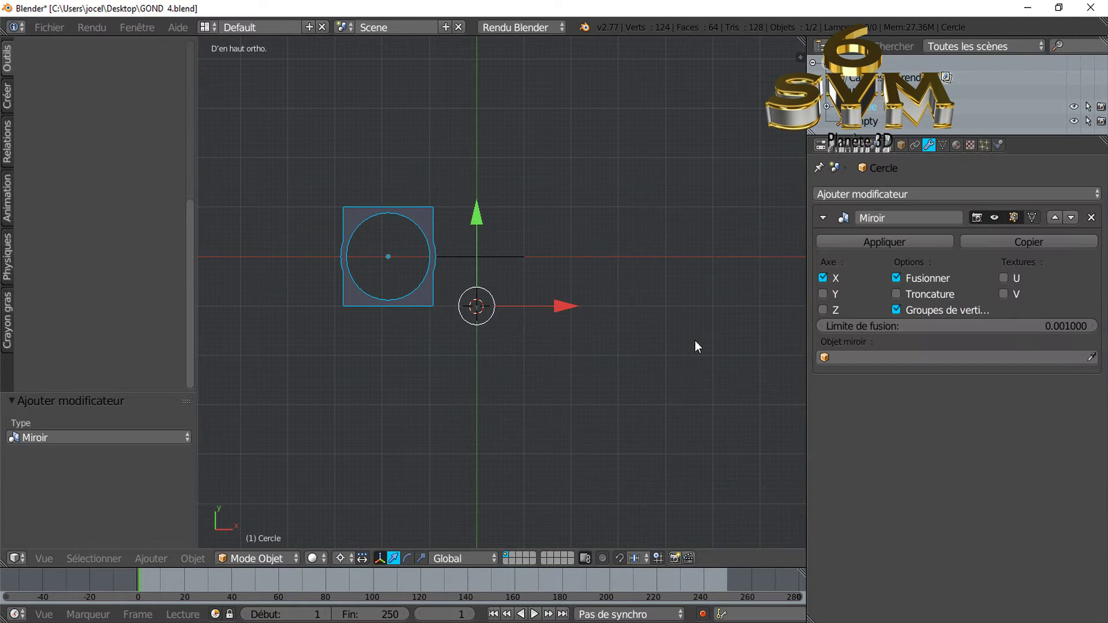
- Mirror Cercle across the Empty, apply the modifier, and check both halves in Edit mode
{"action": "left_click", "coordinate": [933, 355]}
{"action": "left_click", "coordinate": [921, 378]}
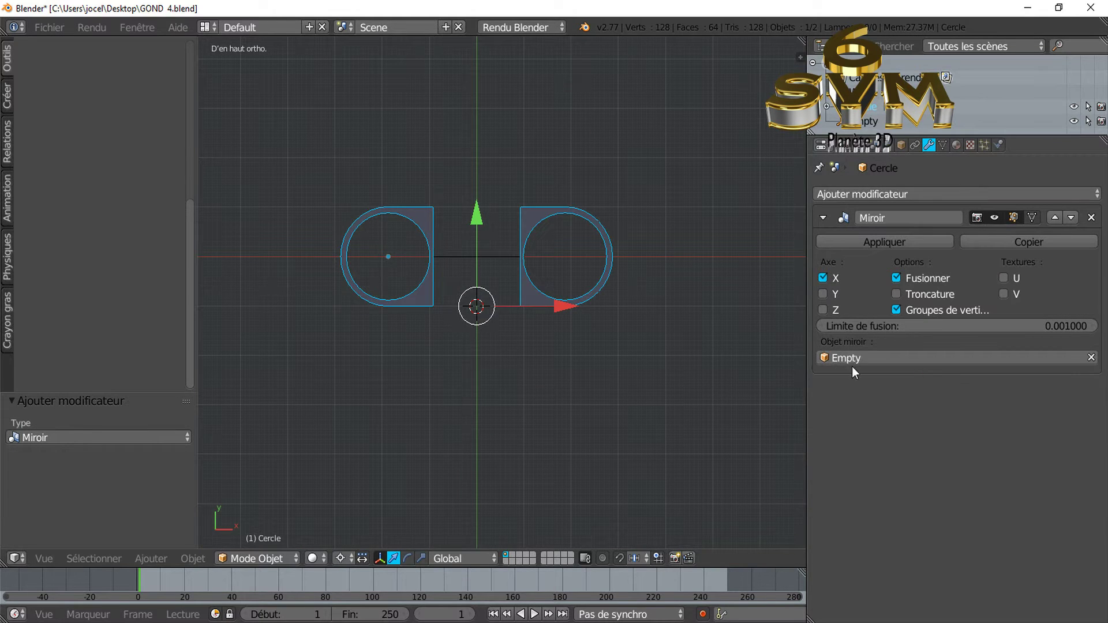
{"action": "left_click", "coordinate": [883, 241]}
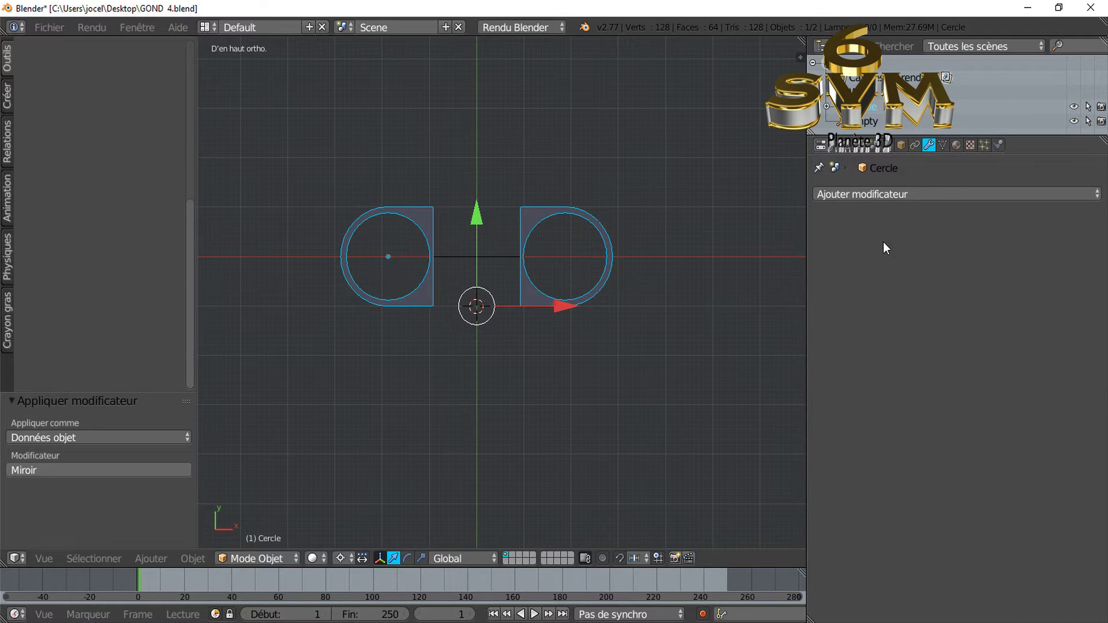
{"action": "left_click_drag", "start_coordinate": [808, 275], "coordinate": [905, 271]}
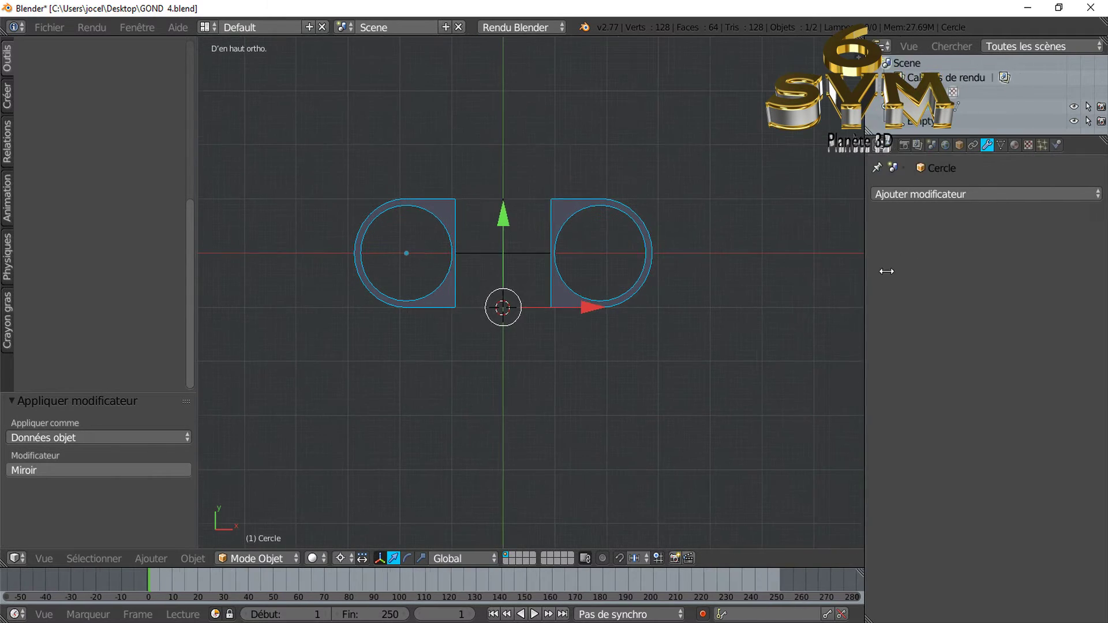
{"action": "key", "text": "Tab"}
{"action": "scroll", "coordinate": [477, 322], "scroll_direction": "up", "scroll_amount": 3}
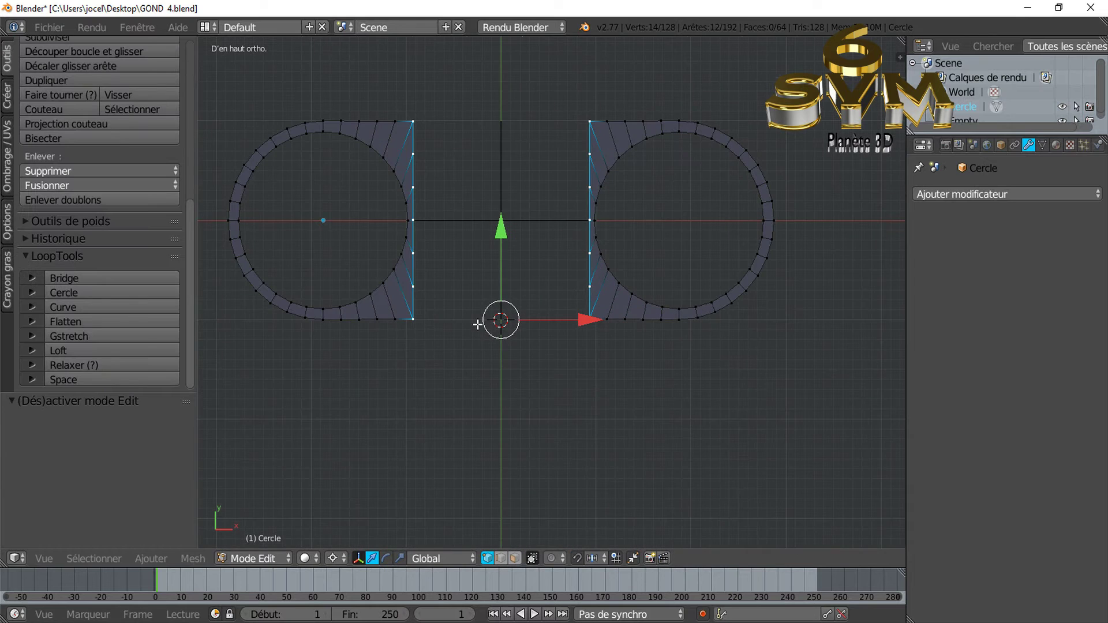
{"action": "middle_click_drag", "start_coordinate": [557, 352], "coordinate": [604, 396], "text": "shift"}
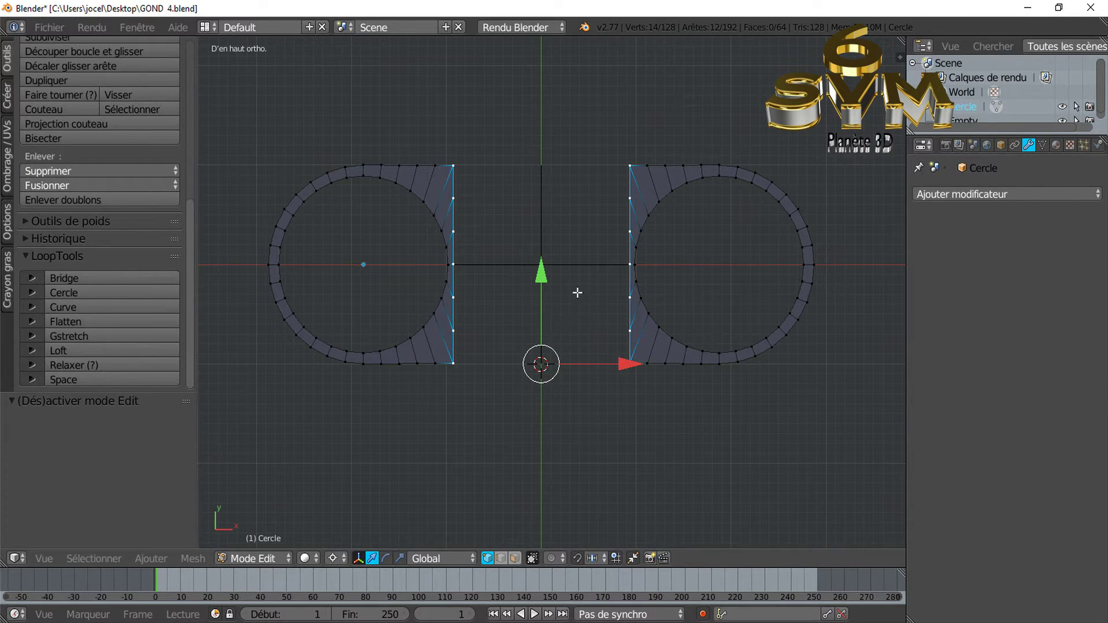
{"action": "key", "text": "Tab"}
- Delete the Empty and reselect the Cercle object
{"action": "right_click", "coordinate": [577, 265]}
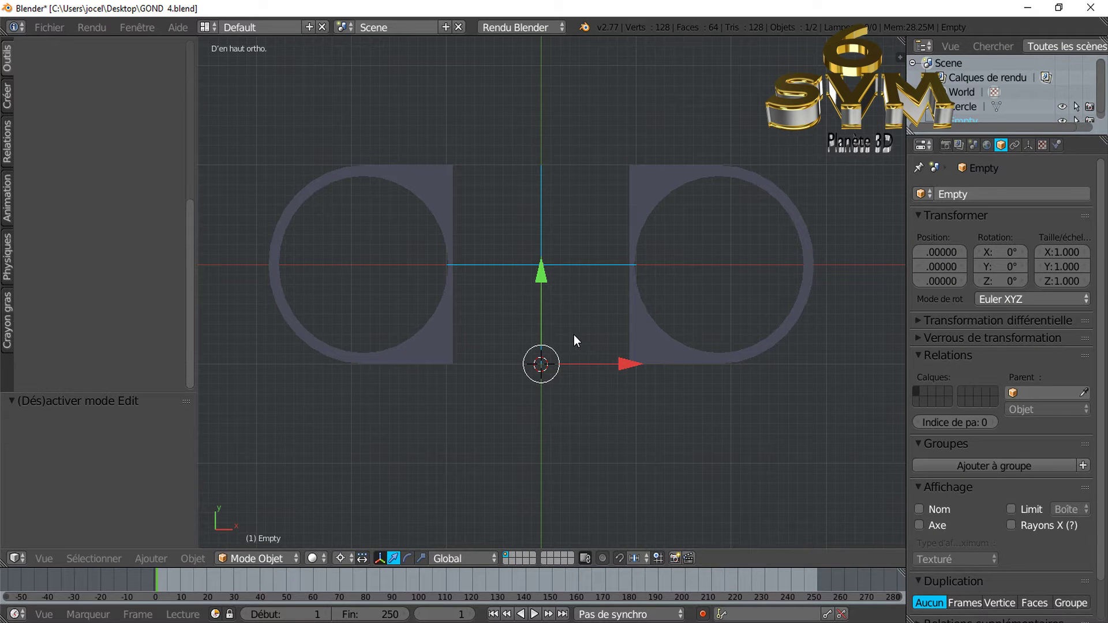
{"action": "key", "text": "x"}
{"action": "left_click", "coordinate": [554, 332]}
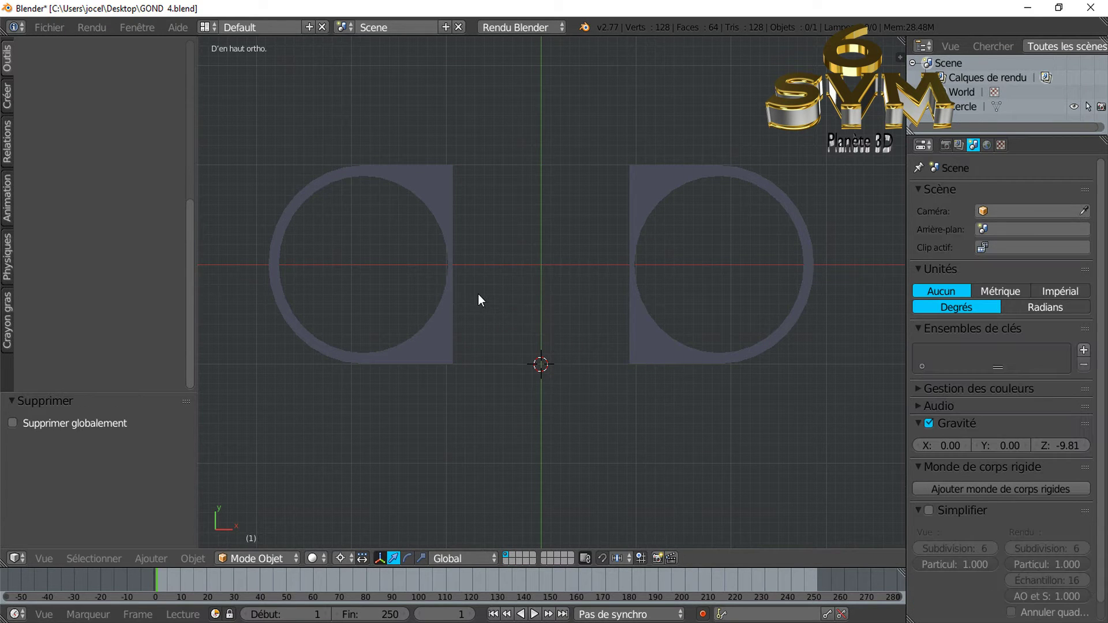
{"action": "right_click", "coordinate": [452, 299]}
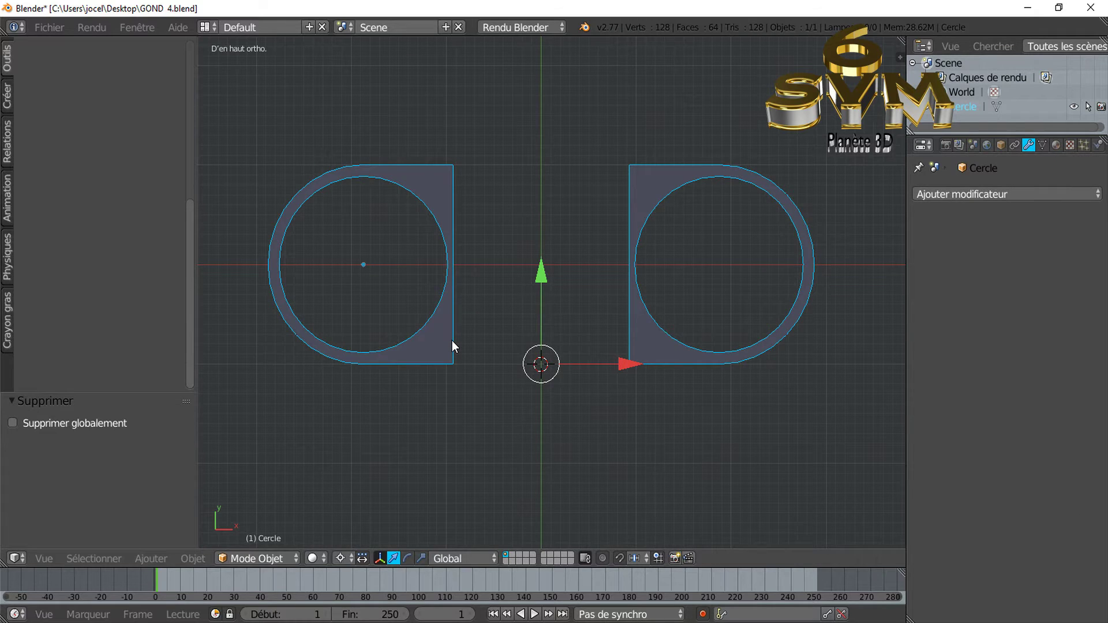
- Bridge the two inner edge loops with LoopTools and add five vertical loop cuts across them
{"action": "key", "text": "Tab"}
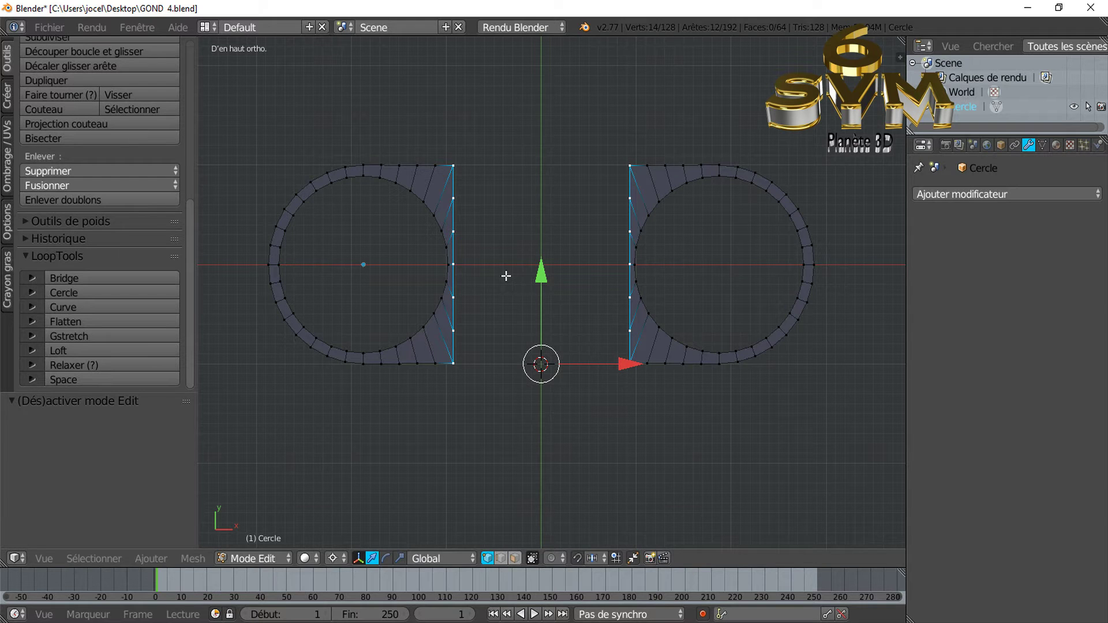
{"action": "left_click", "coordinate": [93, 277]}
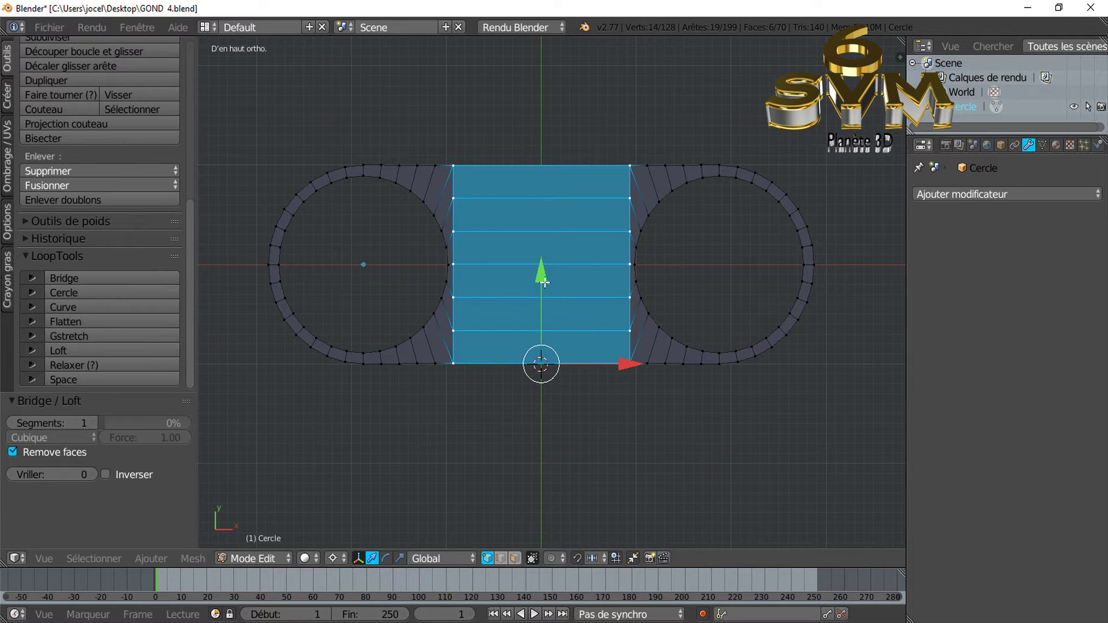
{"action": "key", "text": "ctrl+r"}
{"action": "scroll", "coordinate": [543, 265], "scroll_direction": "up", "scroll_amount": 1}
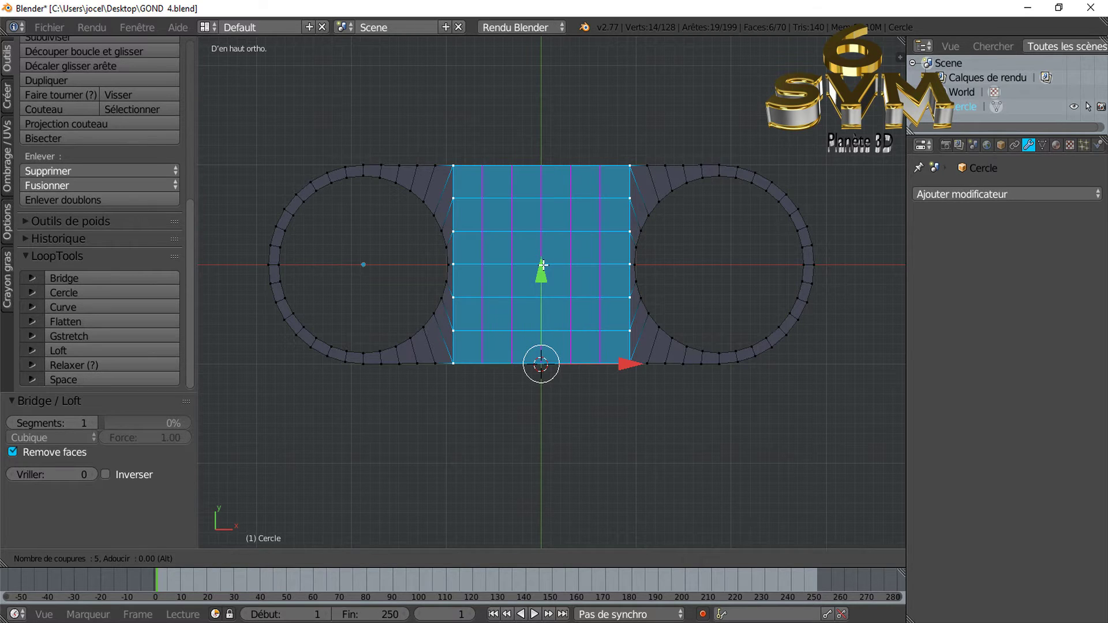
{"action": "left_click", "coordinate": [544, 265]}
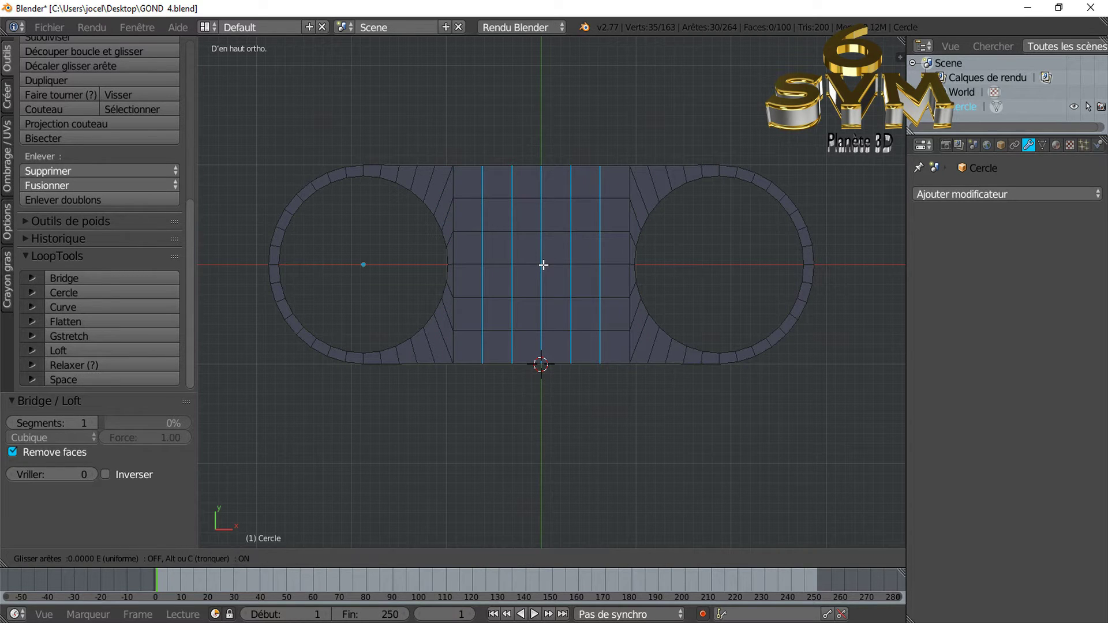
{"action": "left_click", "coordinate": [543, 265]}
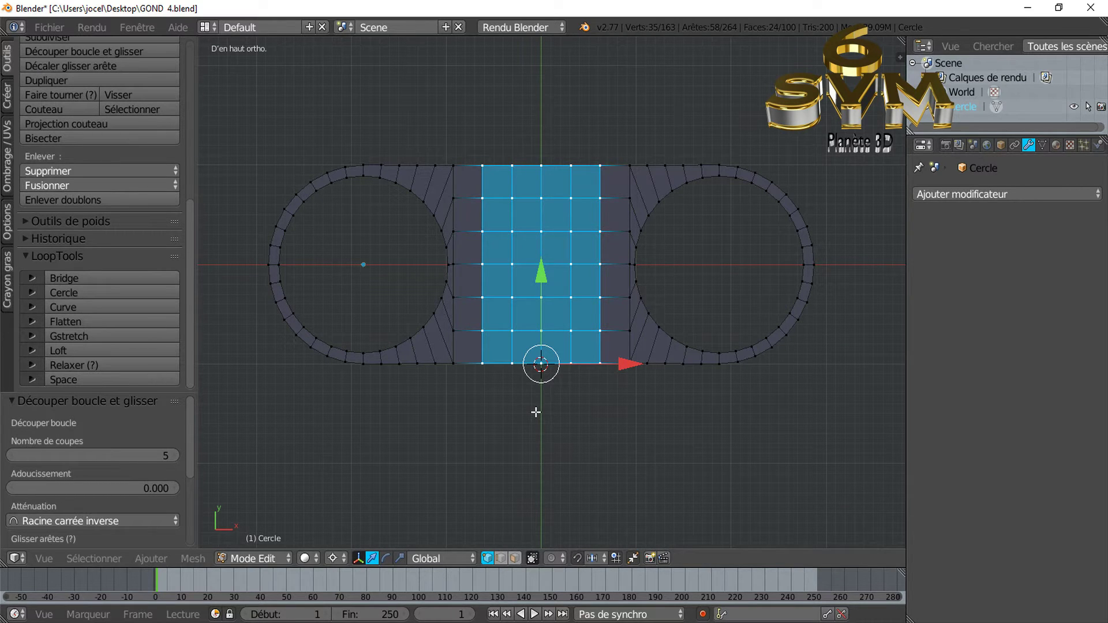
{"action": "scroll", "coordinate": [536, 412], "scroll_direction": "down", "scroll_amount": 1}
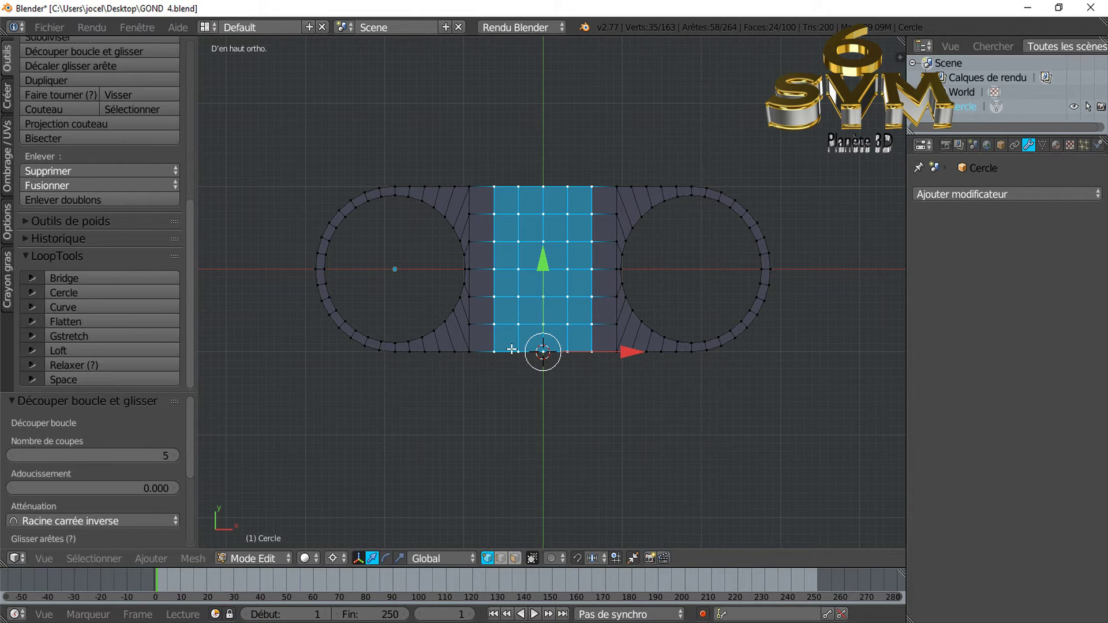
{"action": "scroll", "coordinate": [511, 350], "scroll_direction": "up", "scroll_amount": 1}
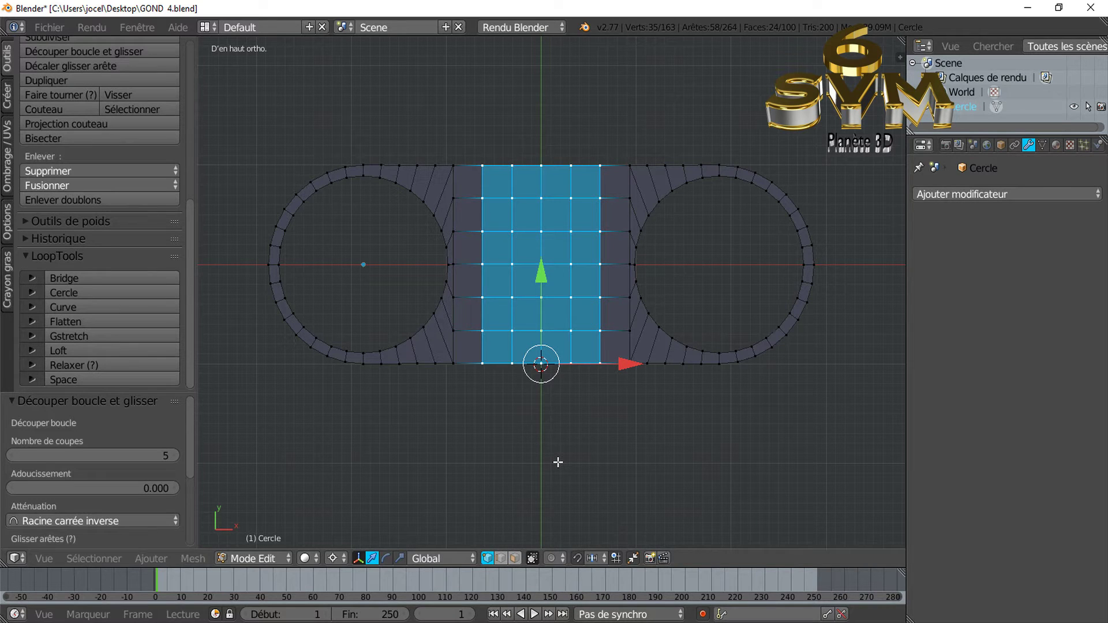
- Extrude the entire plate mesh 0.3 upward along Z, then return to top view
{"action": "key", "text": "a"}
{"action": "key", "text": "a"}
{"action": "middle_click_drag", "start_coordinate": [615, 474], "coordinate": [617, 342]}
{"action": "key", "text": "e"}
{"action": "right_click", "coordinate": [617, 341]}
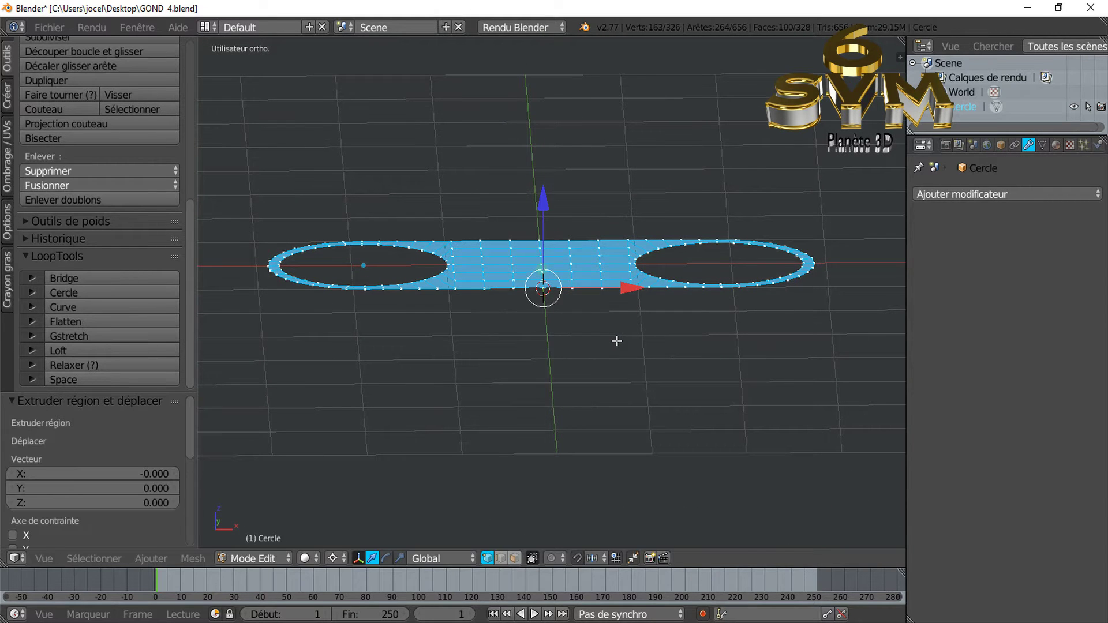
{"action": "left_click_drag", "start_coordinate": [545, 199], "coordinate": [548, 171]}
{"action": "mouse_move", "coordinate": [572, 242]}
{"action": "middle_mouse_down"}
{"action": "mouse_move", "coordinate": [572, 418]}
{"action": "mouse_move", "coordinate": [536, 369]}
{"action": "mouse_move", "coordinate": [478, 216]}
{"action": "mouse_move", "coordinate": [594, 223]}
{"action": "mouse_move", "coordinate": [569, 376]}
{"action": "mouse_move", "coordinate": [569, 299]}
{"action": "mouse_move", "coordinate": [569, 322]}
{"action": "middle_mouse_up"}
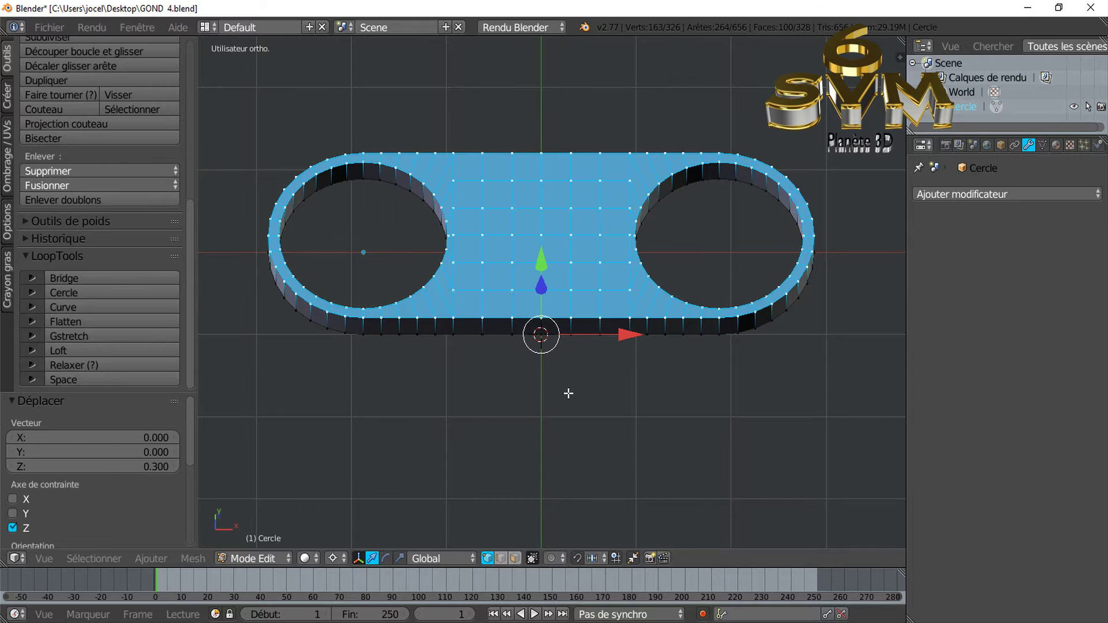
{"action": "key", "text": "KP_7"}
{"action": "left_click", "coordinate": [500, 558]}
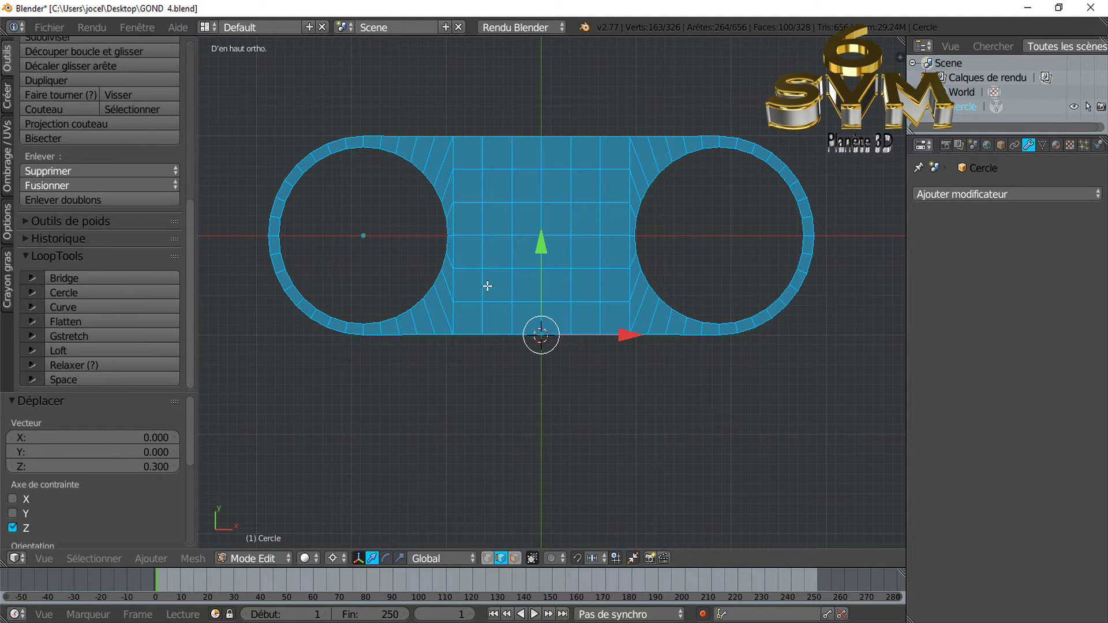
- Select the top edges of the plate's middle gridded section
{"action": "right_click", "coordinate": [472, 126]}
{"action": "right_click", "coordinate": [497, 137], "text": "shift"}
{"action": "right_click", "coordinate": [535, 138], "text": "shift"}
{"action": "right_click", "coordinate": [555, 141], "text": "shift"}
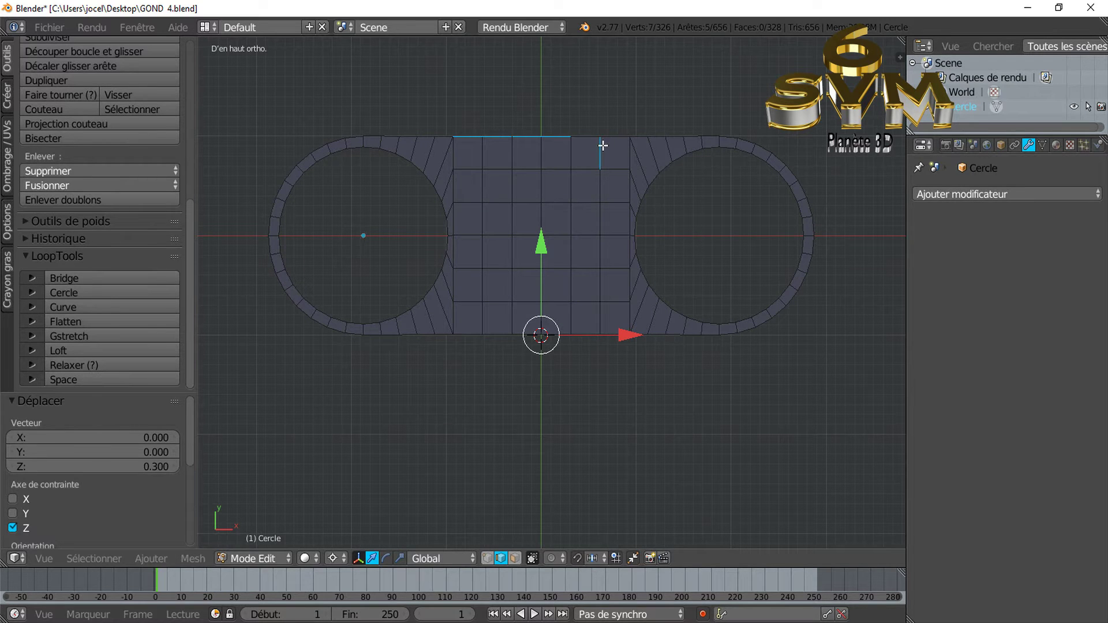
{"action": "right_click", "coordinate": [599, 149], "text": "shift"}
{"action": "right_click", "coordinate": [615, 144], "text": "shift"}
{"action": "mouse_move", "coordinate": [631, 188]}
{"action": "middle_mouse_down"}
{"action": "mouse_move", "coordinate": [631, 240]}
{"action": "mouse_move", "coordinate": [638, 163]}
{"action": "mouse_move", "coordinate": [635, 180]}
{"action": "middle_mouse_up"}
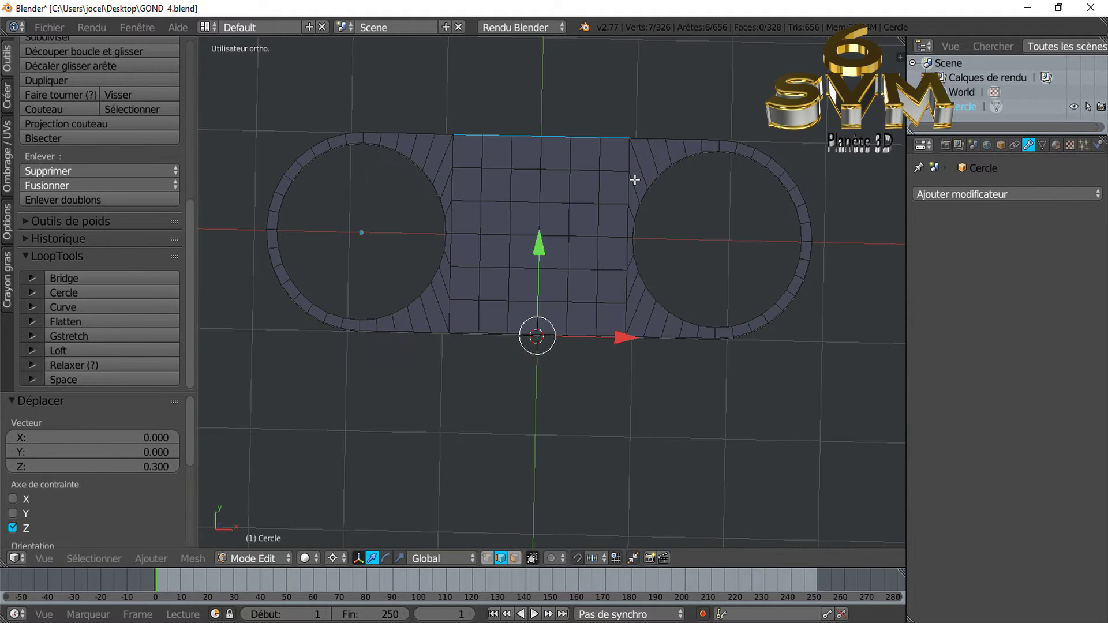
{"action": "key", "text": "KP_7"}
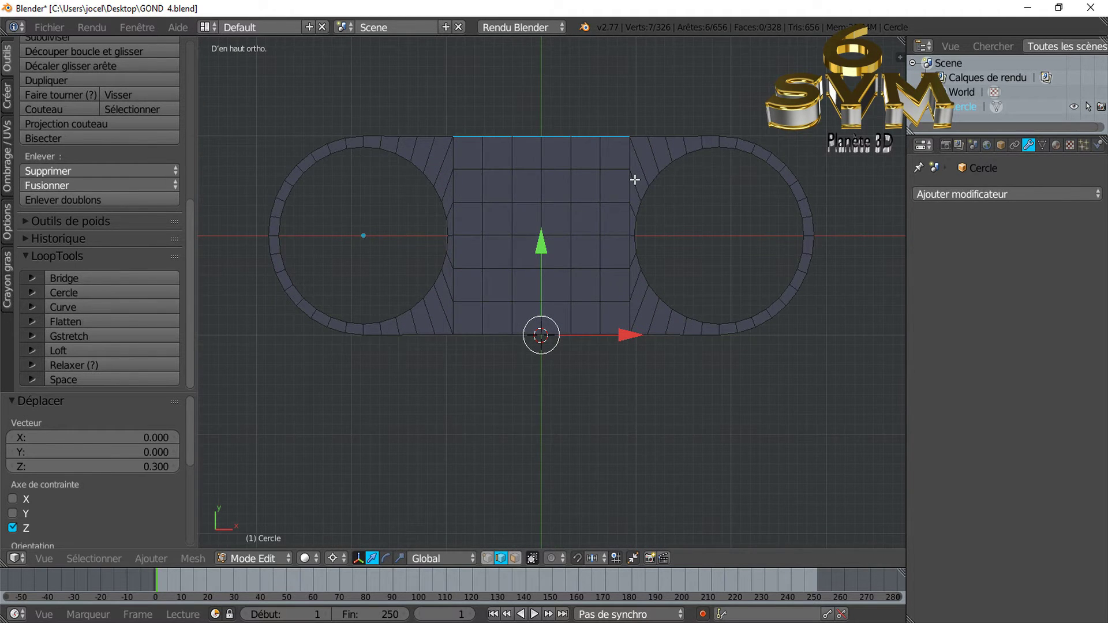
{"action": "scroll", "coordinate": [635, 180], "scroll_direction": "down", "scroll_amount": 2}
{"action": "middle_click_drag", "start_coordinate": [624, 193], "coordinate": [604, 255], "text": "shift"}
{"action": "scroll", "coordinate": [604, 256], "scroll_direction": "up", "scroll_amount": 1}
- Extrude those edges and move them 1.487 along Y into a tall block
{"action": "key", "text": "e"}
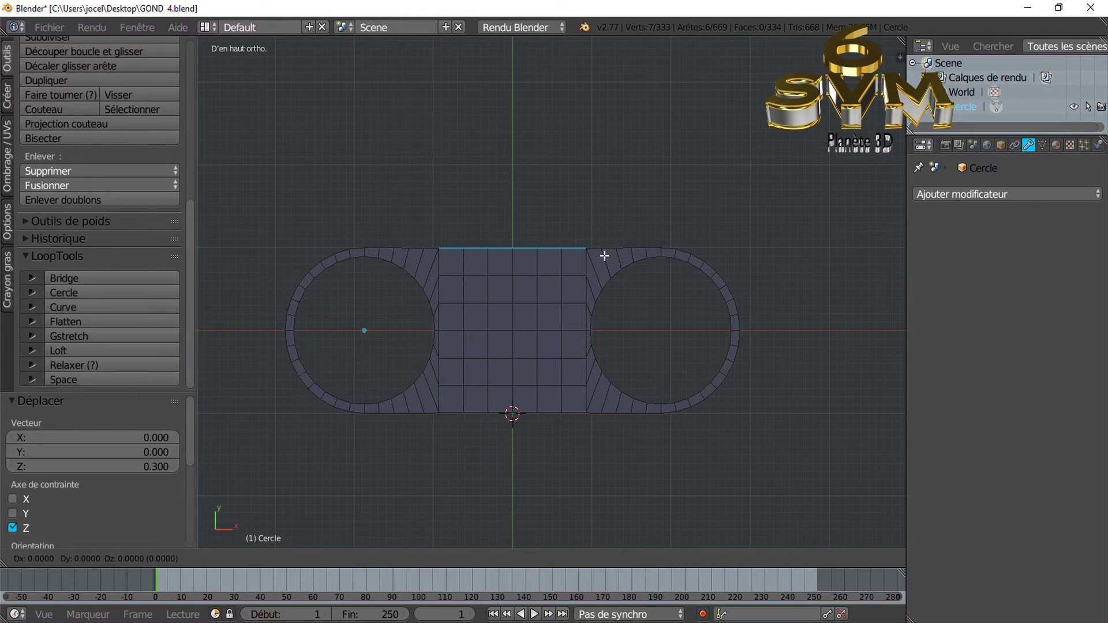
{"action": "right_click", "coordinate": [604, 256]}
{"action": "key", "text": "g"}
{"action": "key", "text": "y"}
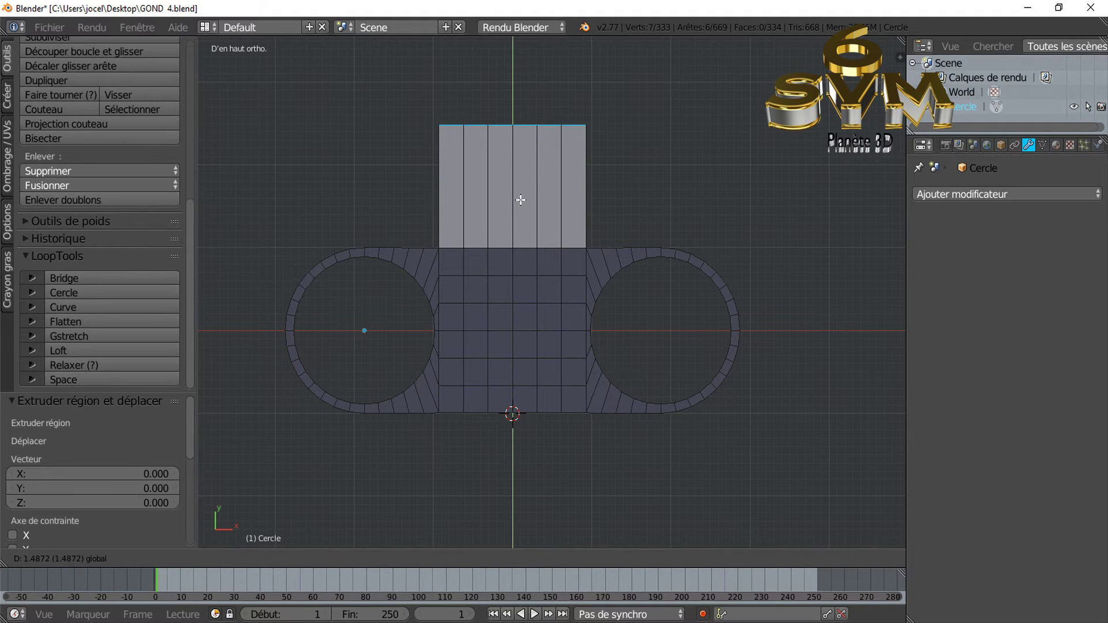
{"action": "left_click", "coordinate": [521, 200]}
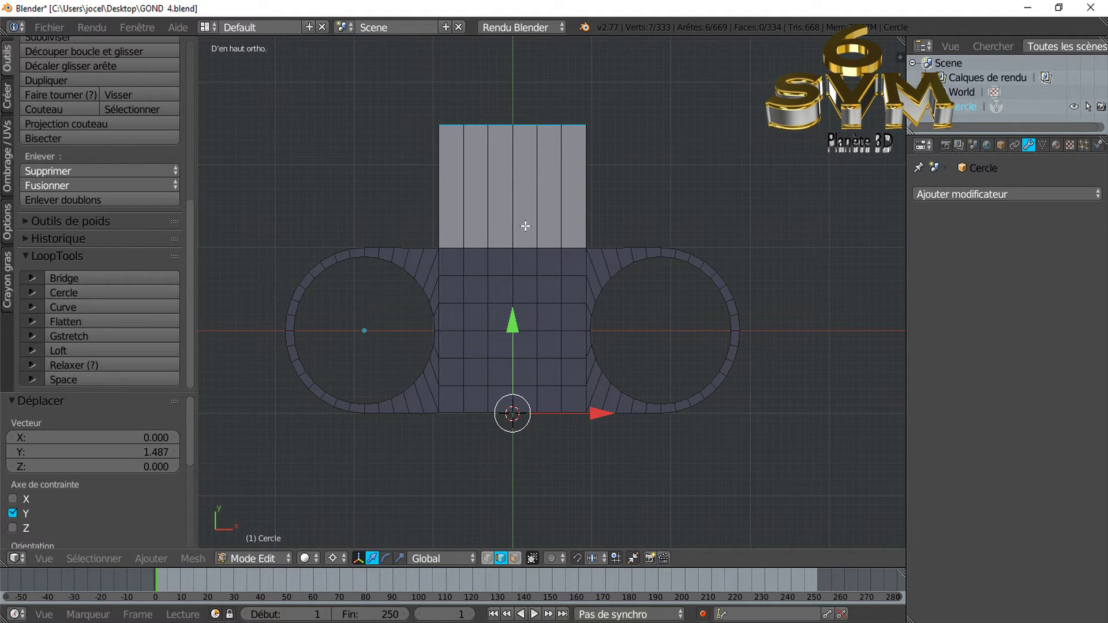
- Select the new block's faces in face select mode
{"action": "left_click", "coordinate": [515, 558]}
{"action": "right_click", "coordinate": [456, 185]}
{"action": "right_click", "coordinate": [497, 186], "text": "shift"}
{"action": "right_click", "coordinate": [549, 185], "text": "shift"}
- Flip the block faces' normals, then add the plate rows beneath the block to the selection
{"action": "left_click", "coordinate": [5, 171]}
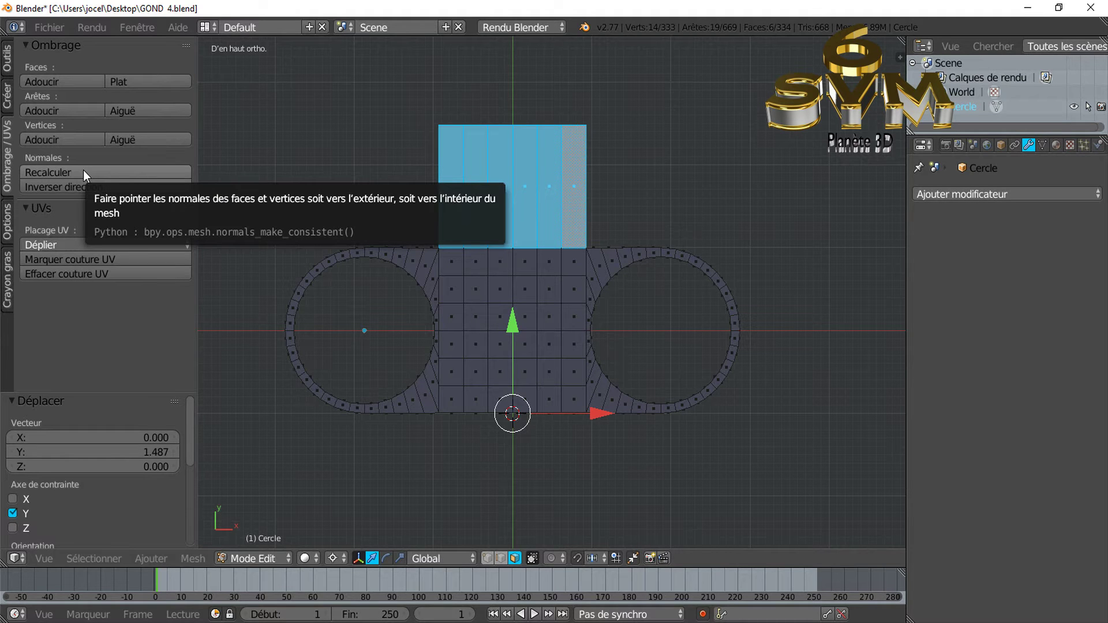
{"action": "left_click", "coordinate": [85, 184]}
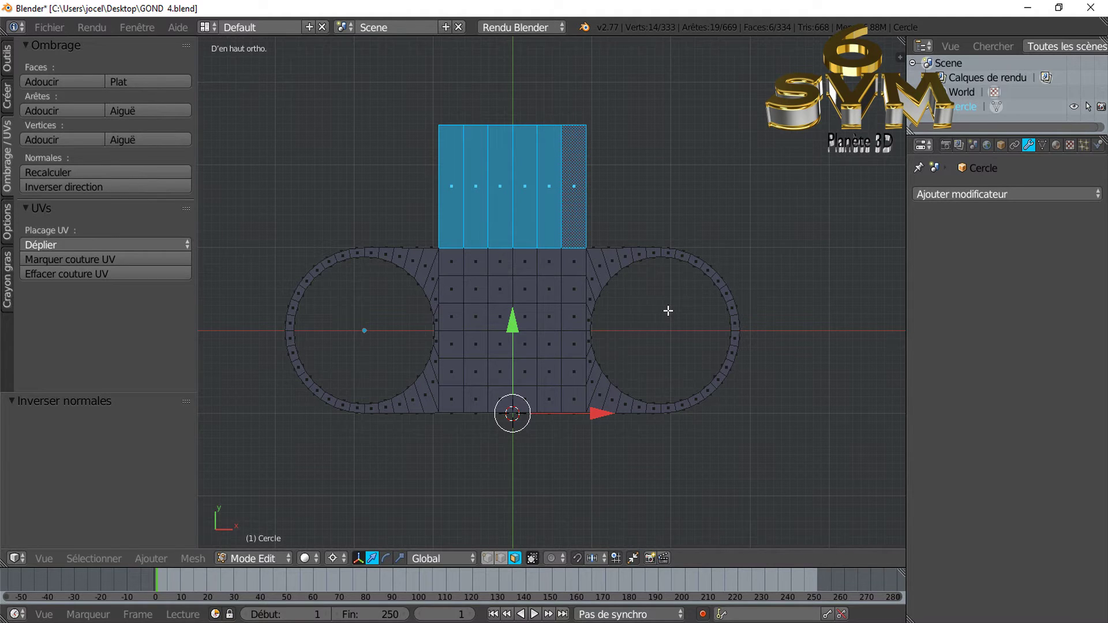
{"action": "left_click", "coordinate": [454, 262], "text": "shift"}
{"action": "left_click", "coordinate": [497, 267], "text": "shift"}
{"action": "left_click", "coordinate": [551, 265], "text": "shift"}
{"action": "left_click", "coordinate": [571, 290], "text": "shift"}
{"action": "left_click", "coordinate": [558, 319], "text": "shift"}
{"action": "key", "text": "c"}
{"action": "mouse_move", "coordinate": [559, 317]}
{"action": "left_mouse_down"}
{"action": "mouse_move", "coordinate": [554, 297]}
{"action": "mouse_move", "coordinate": [511, 314]}
{"action": "mouse_move", "coordinate": [469, 297]}
{"action": "left_mouse_up"}
- Scale the tab and plate rows beneath it to 0.88 along X around the median point
{"action": "right_click", "coordinate": [473, 297]}
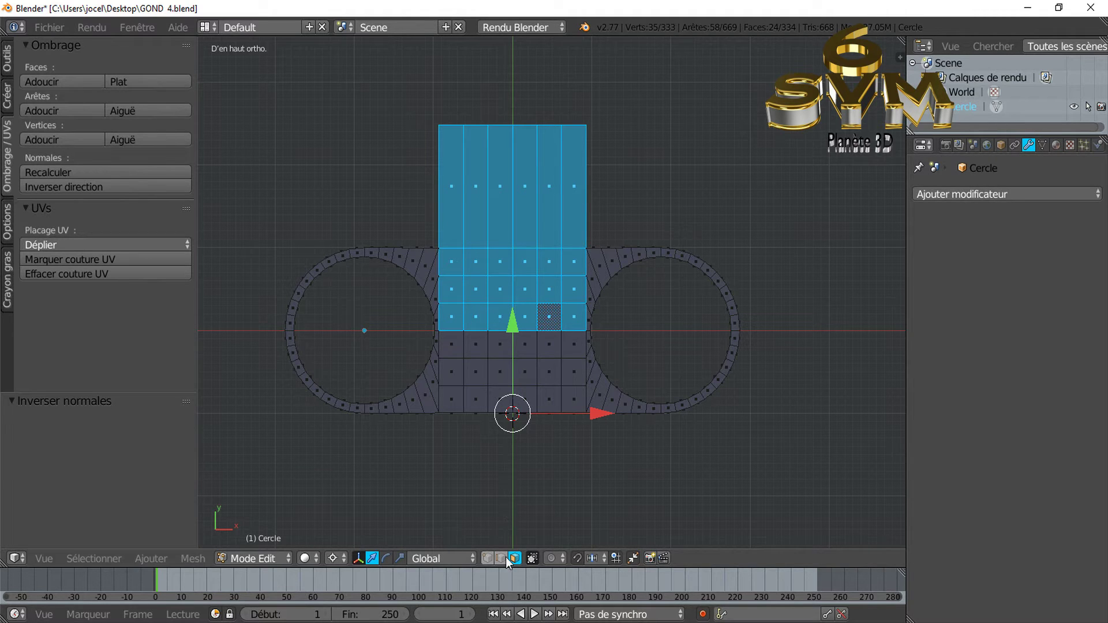
{"action": "left_click", "coordinate": [400, 558]}
{"action": "left_click", "coordinate": [329, 560]}
{"action": "left_click", "coordinate": [350, 494]}
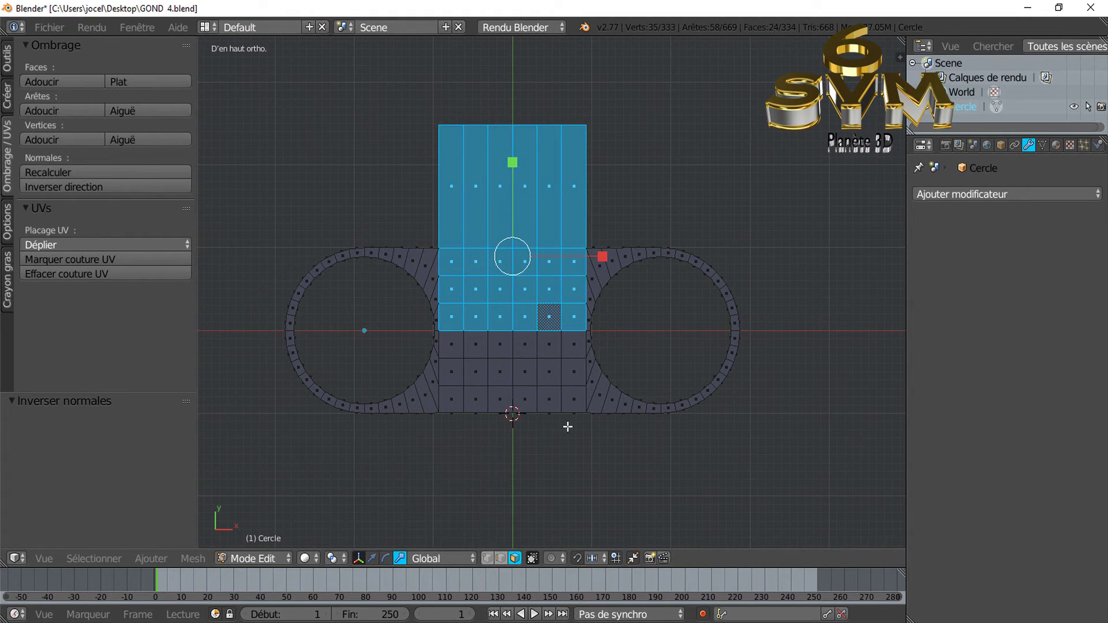
{"action": "left_click_drag", "start_coordinate": [603, 255], "coordinate": [596, 259]}
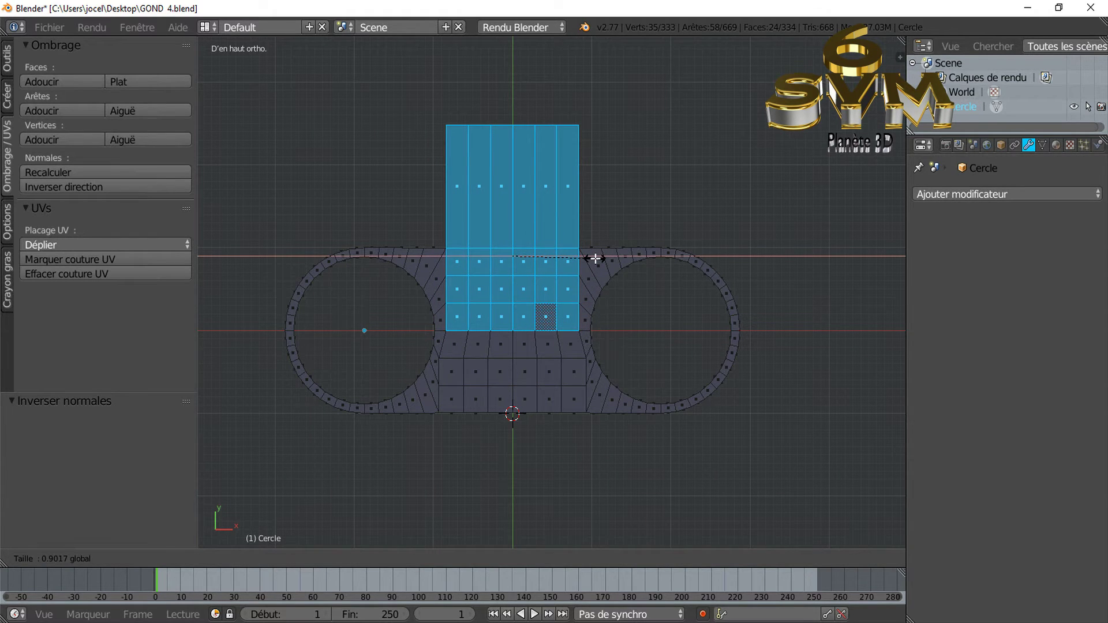
{"action": "left_click_drag", "start_coordinate": [594, 260], "coordinate": [594, 263]}
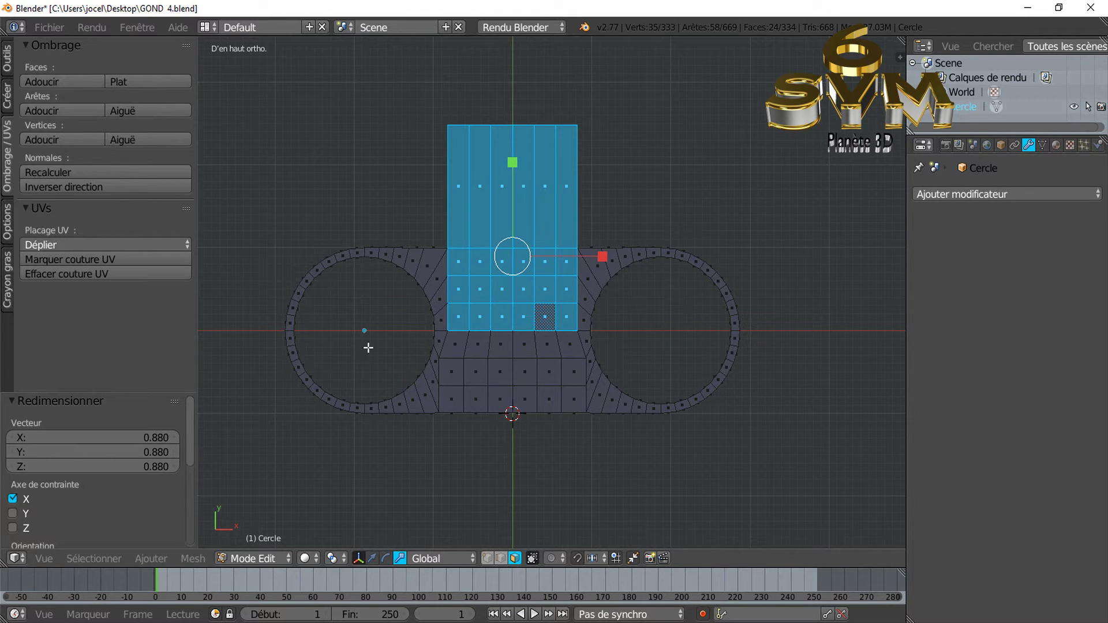
- Extrude the central face patch upward 0.827 along Z into a raised block
{"action": "scroll", "coordinate": [539, 299], "scroll_direction": "up", "scroll_amount": 1}
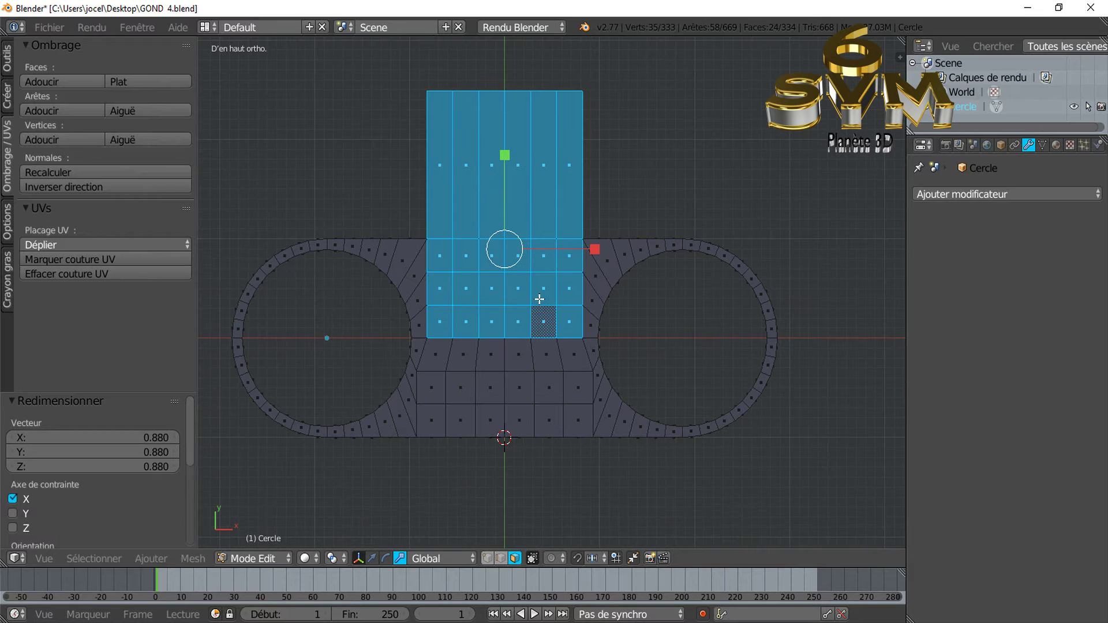
{"action": "scroll", "coordinate": [542, 314], "scroll_direction": "down", "scroll_amount": 1}
{"action": "middle_click_drag", "start_coordinate": [544, 408], "coordinate": [430, 292]}
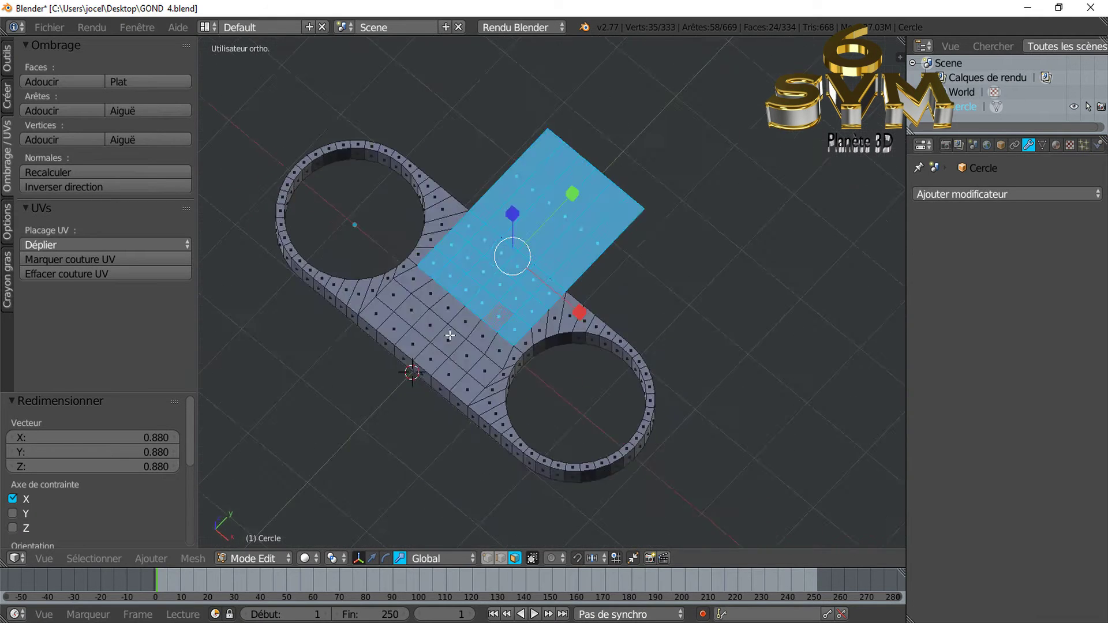
{"action": "middle_click_drag", "start_coordinate": [570, 296], "coordinate": [523, 279]}
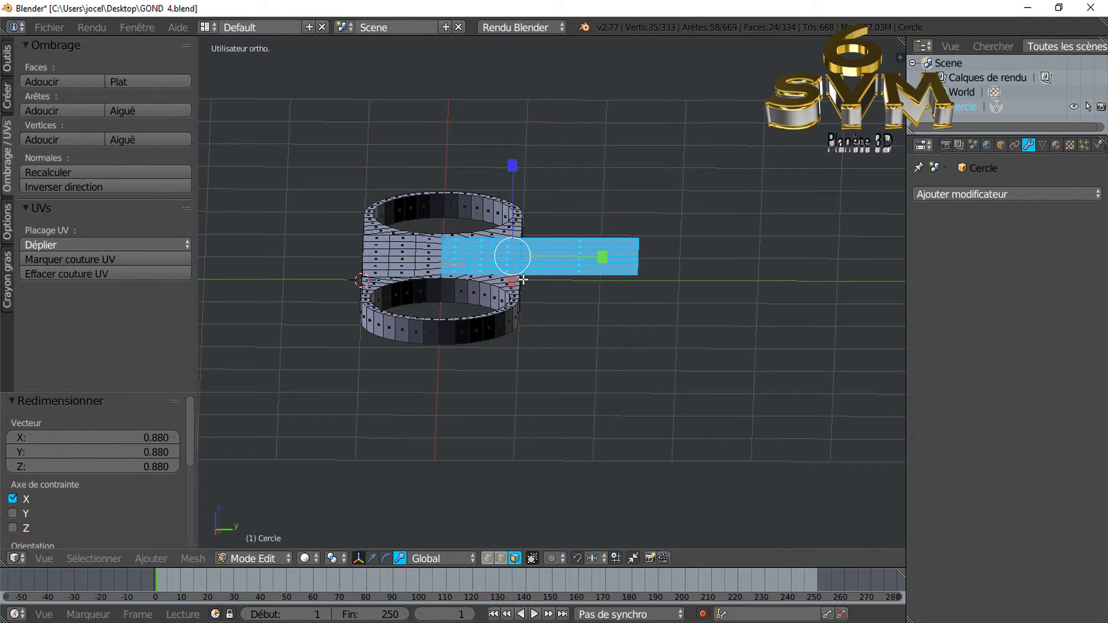
{"action": "key", "text": "e"}
{"action": "right_click", "coordinate": [570, 307]}
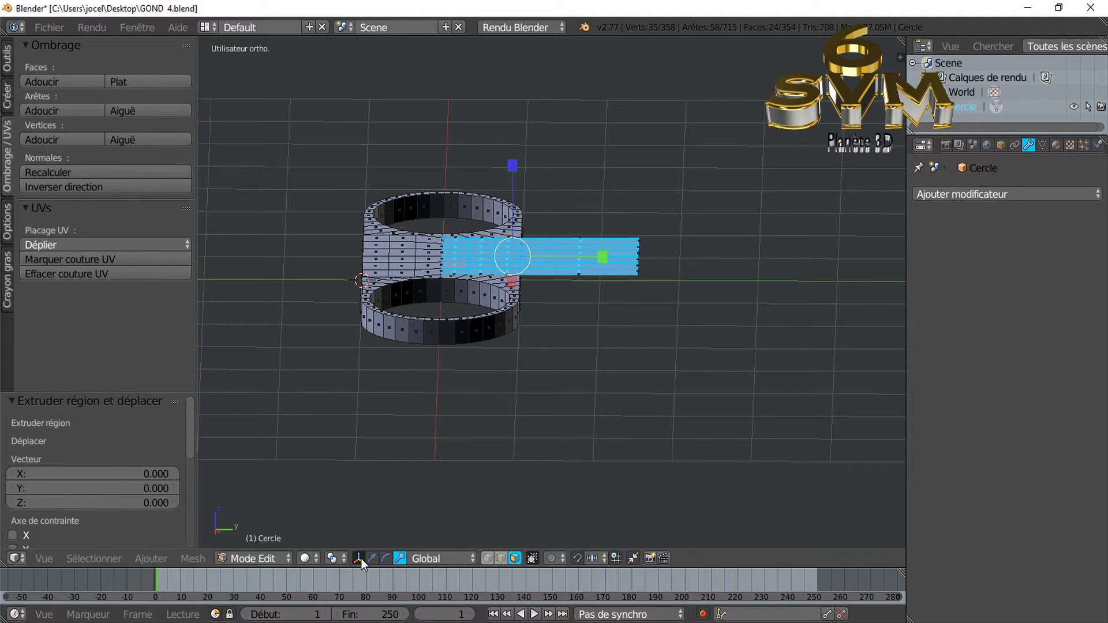
{"action": "left_click_drag", "start_coordinate": [512, 167], "coordinate": [511, 112]}
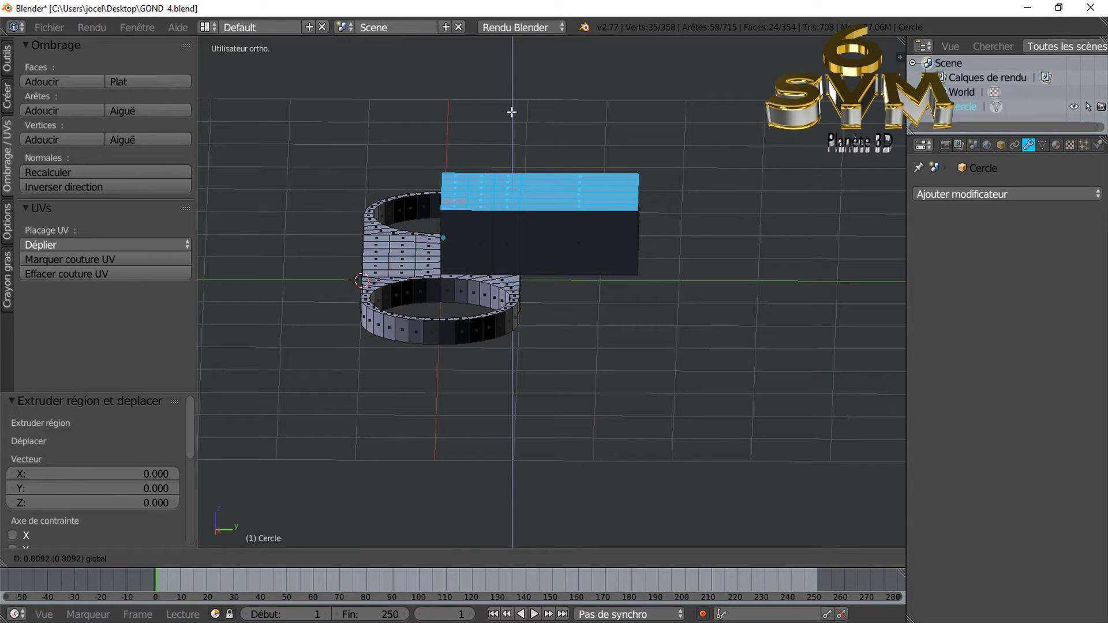
{"action": "left_click", "coordinate": [511, 111]}
- Lower the block's top face by 0.129 and inspect its underside
{"action": "mouse_move", "coordinate": [511, 112]}
{"action": "middle_mouse_down"}
{"action": "mouse_move", "coordinate": [613, 217]}
{"action": "mouse_move", "coordinate": [635, 280]}
{"action": "mouse_move", "coordinate": [460, 308]}
{"action": "middle_mouse_up"}
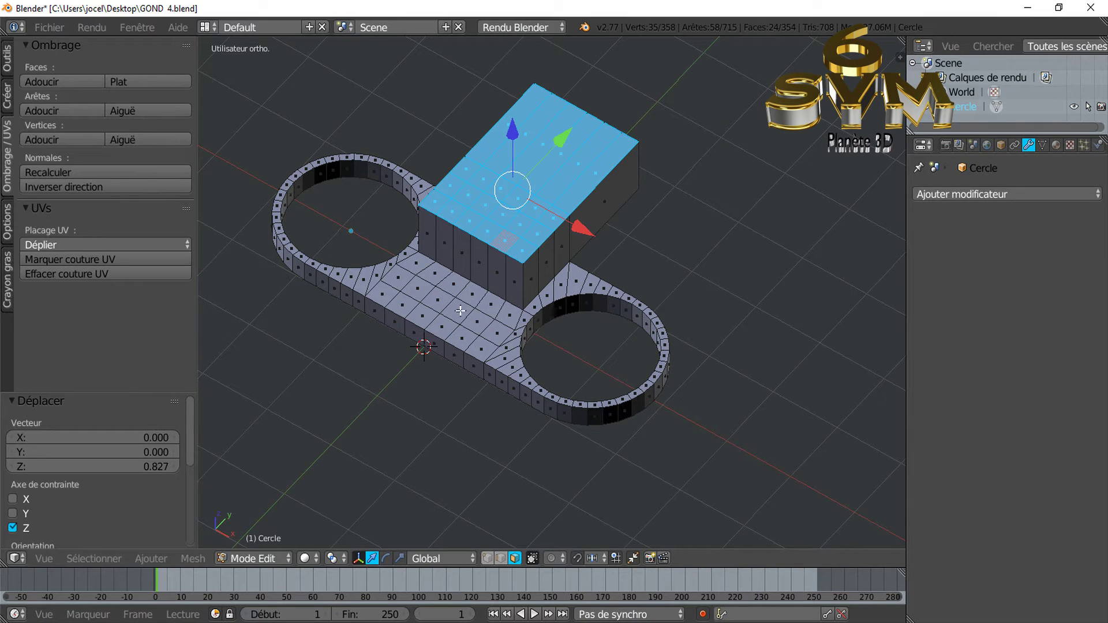
{"action": "middle_click_drag", "start_coordinate": [489, 249], "coordinate": [474, 252]}
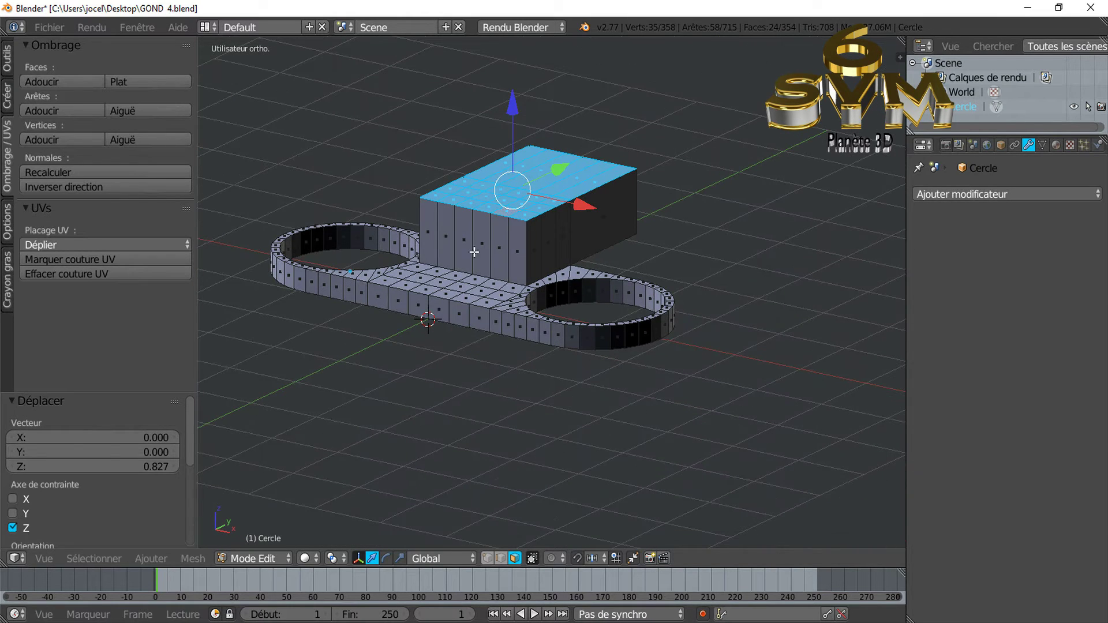
{"action": "left_click_drag", "start_coordinate": [511, 105], "coordinate": [515, 112]}
{"action": "mouse_move", "coordinate": [514, 112]}
{"action": "middle_mouse_down"}
{"action": "mouse_move", "coordinate": [520, 169]}
{"action": "mouse_move", "coordinate": [641, 170]}
{"action": "mouse_move", "coordinate": [624, 220]}
{"action": "mouse_move", "coordinate": [618, 181]}
{"action": "mouse_move", "coordinate": [628, 176]}
{"action": "mouse_move", "coordinate": [625, 239]}
{"action": "middle_mouse_up"}
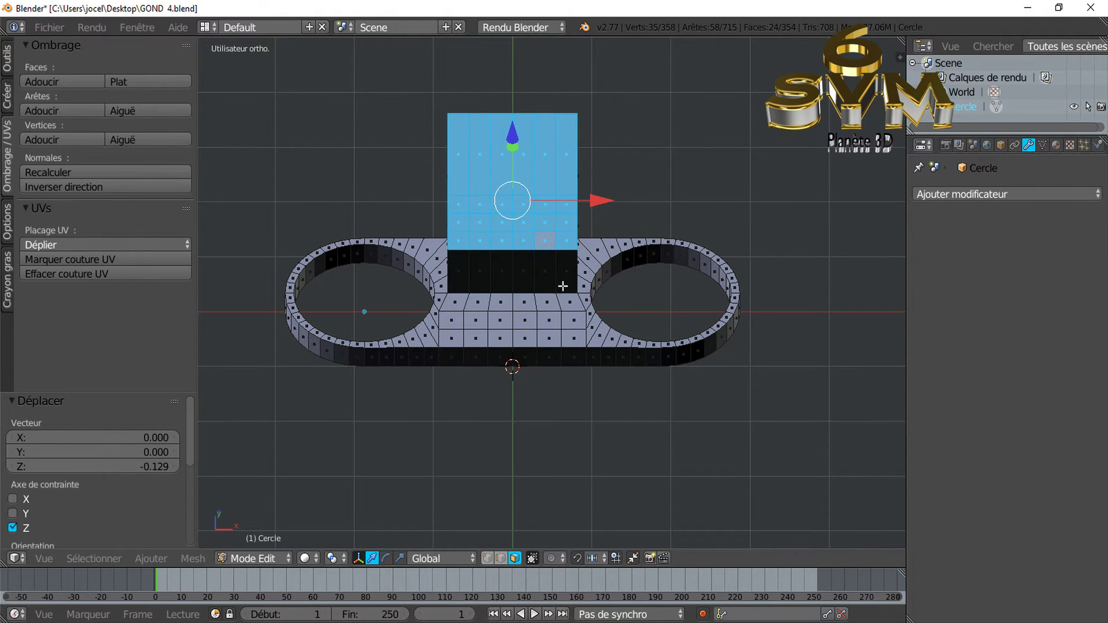
{"action": "middle_click_drag", "start_coordinate": [564, 285], "coordinate": [531, 322]}
{"action": "mouse_move", "coordinate": [616, 263]}
{"action": "middle_mouse_down"}
{"action": "mouse_move", "coordinate": [547, 250]}
{"action": "mouse_move", "coordinate": [516, 186]}
{"action": "mouse_move", "coordinate": [479, 213]}
{"action": "mouse_move", "coordinate": [556, 287]}
{"action": "middle_mouse_up"}
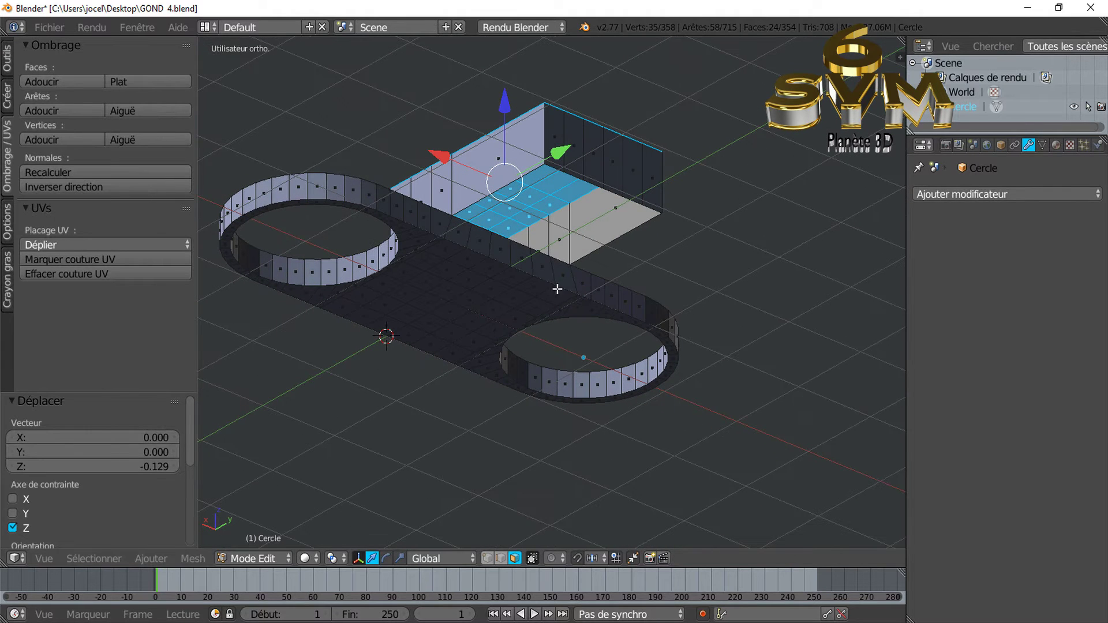
- In edge select mode, fill a face between the first front and rear gap edges
{"action": "left_click", "coordinate": [501, 555]}
{"action": "middle_click_drag", "start_coordinate": [485, 257], "coordinate": [477, 230]}
{"action": "right_click", "coordinate": [462, 205]}
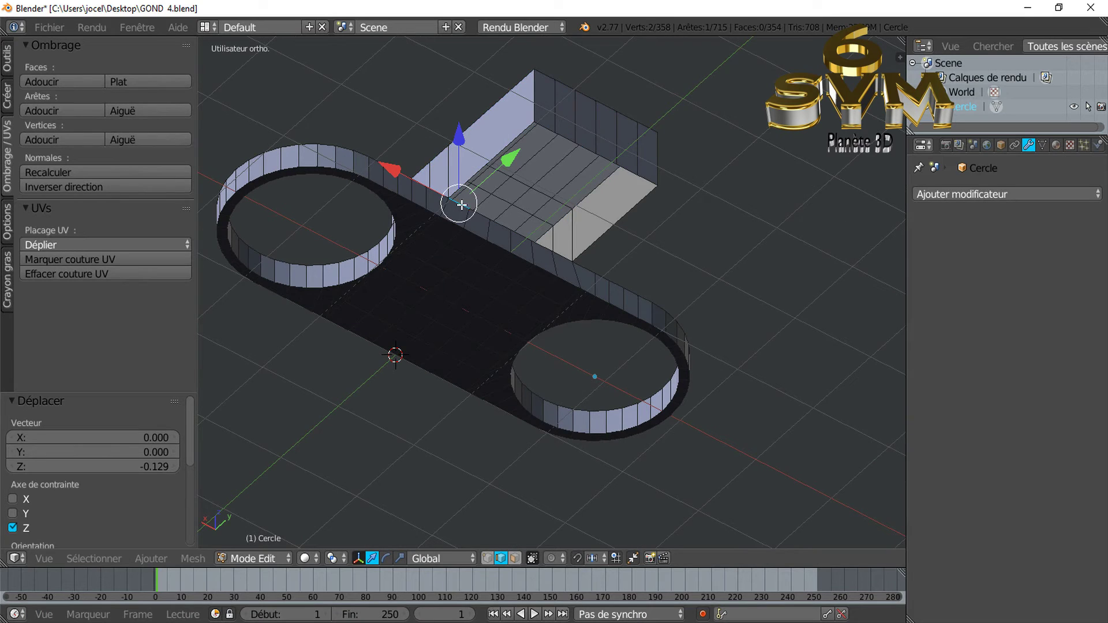
{"action": "right_click", "coordinate": [545, 126], "text": "shift"}
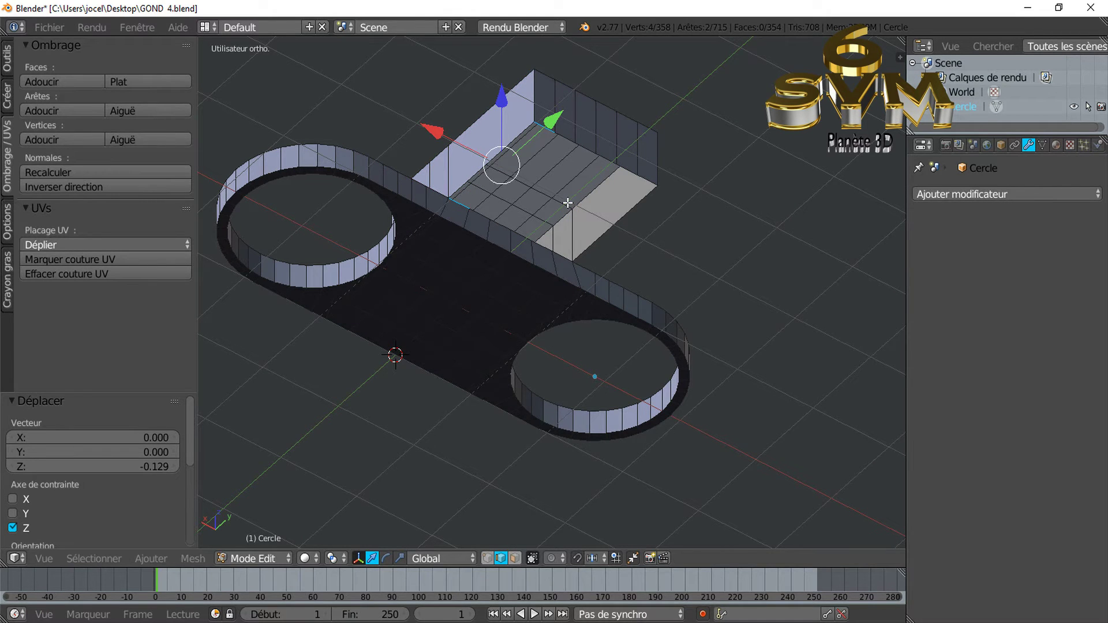
{"action": "key", "text": "f"}
- Fill a second face across the gap and pick the next front edge
{"action": "middle_click_drag", "start_coordinate": [567, 203], "coordinate": [509, 247]}
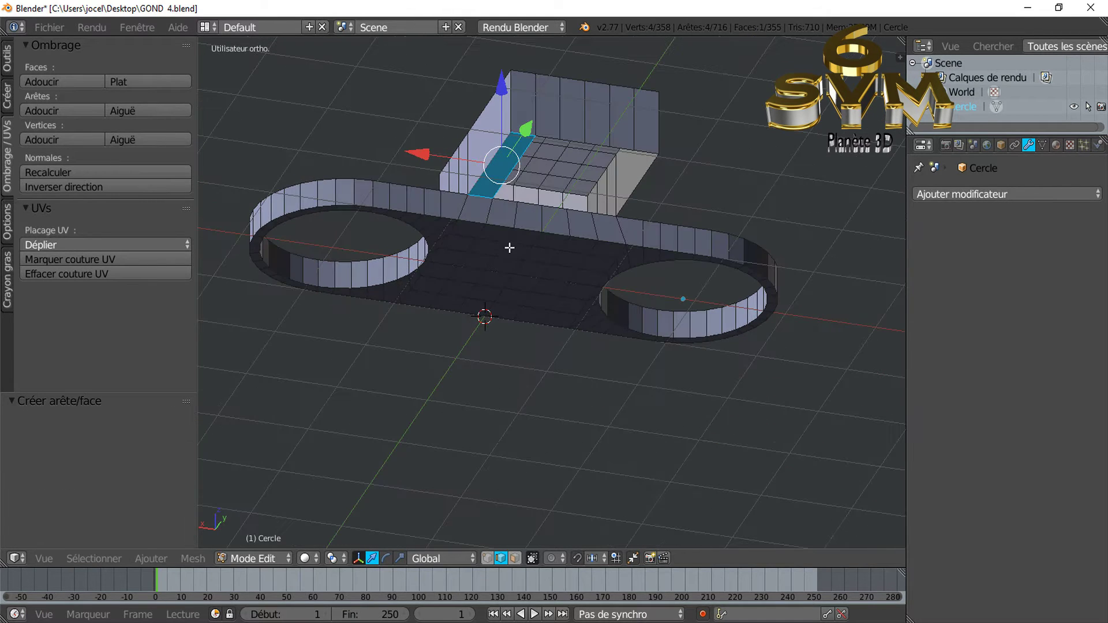
{"action": "right_click", "coordinate": [508, 209]}
{"action": "right_click", "coordinate": [543, 134], "text": "shift"}
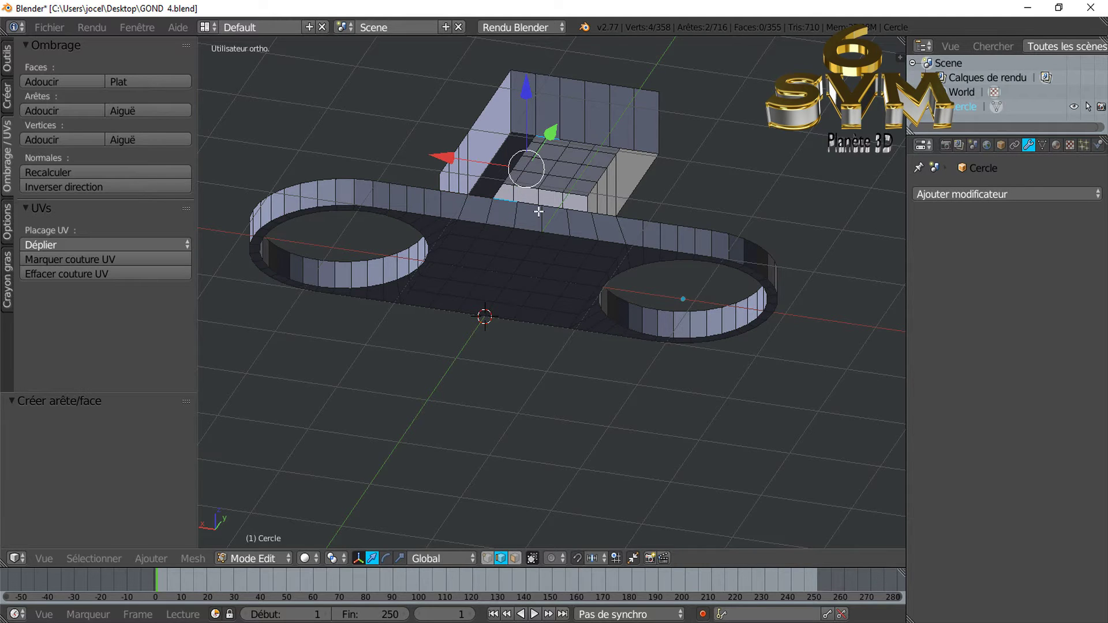
{"action": "key", "text": "f"}
{"action": "scroll", "coordinate": [566, 206], "scroll_direction": "up", "scroll_amount": 3}
{"action": "middle_click_drag", "start_coordinate": [569, 203], "coordinate": [577, 292], "text": "shift"}
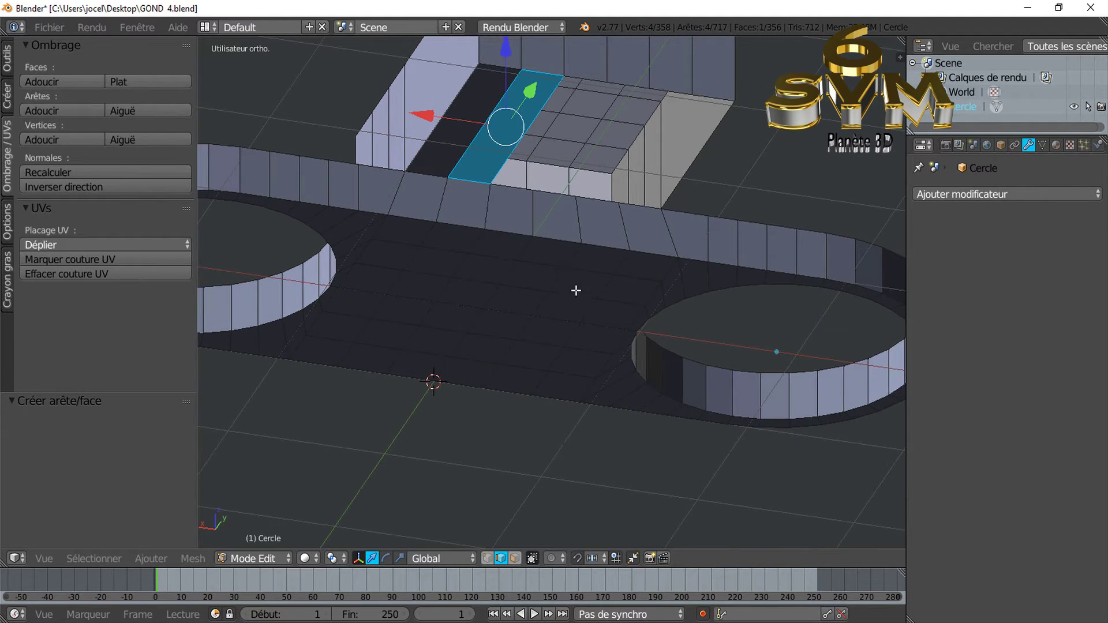
{"action": "right_click", "coordinate": [524, 284]}
- Bridge the next two underside strips with new faces
{"action": "right_click", "coordinate": [589, 173], "text": "shift"}
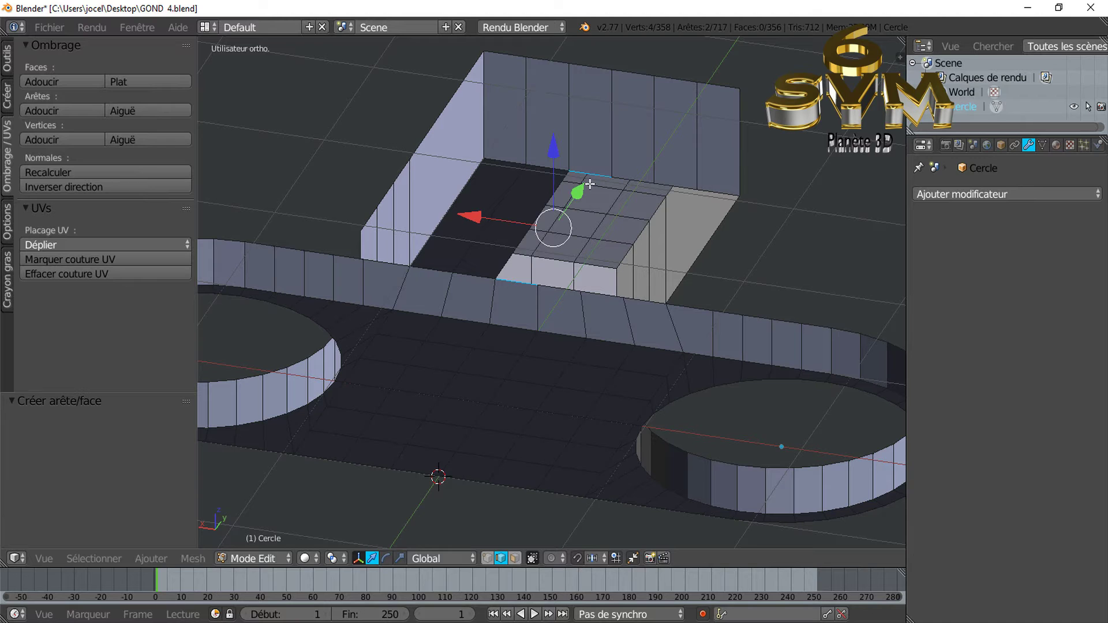
{"action": "key", "text": "f"}
{"action": "right_click", "coordinate": [553, 287]}
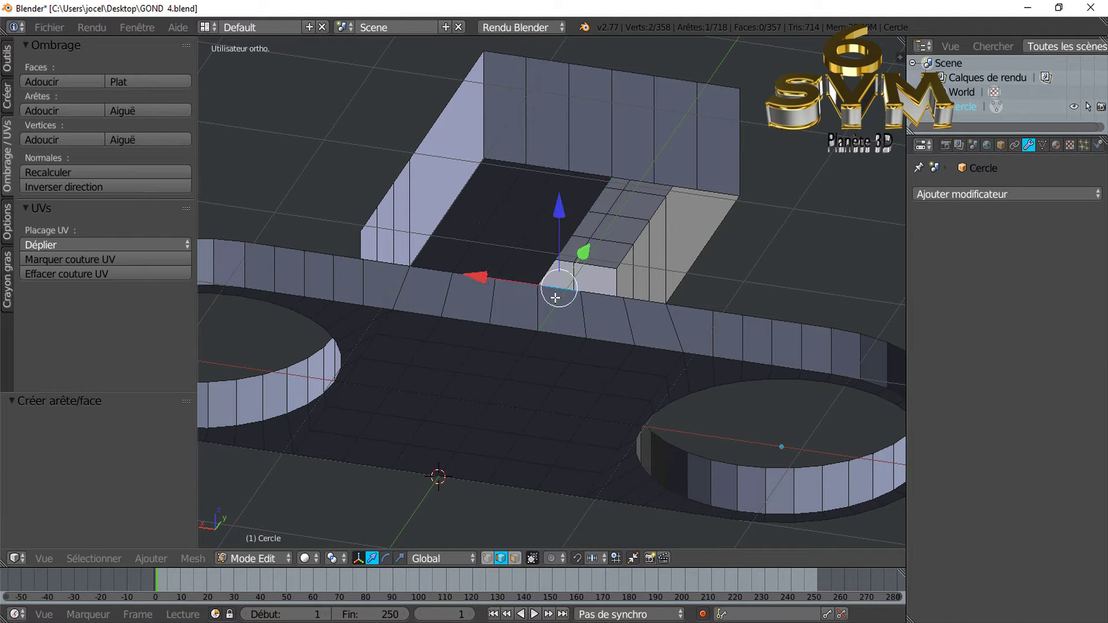
{"action": "right_click", "coordinate": [624, 183], "text": "shift"}
{"action": "key", "text": "f"}
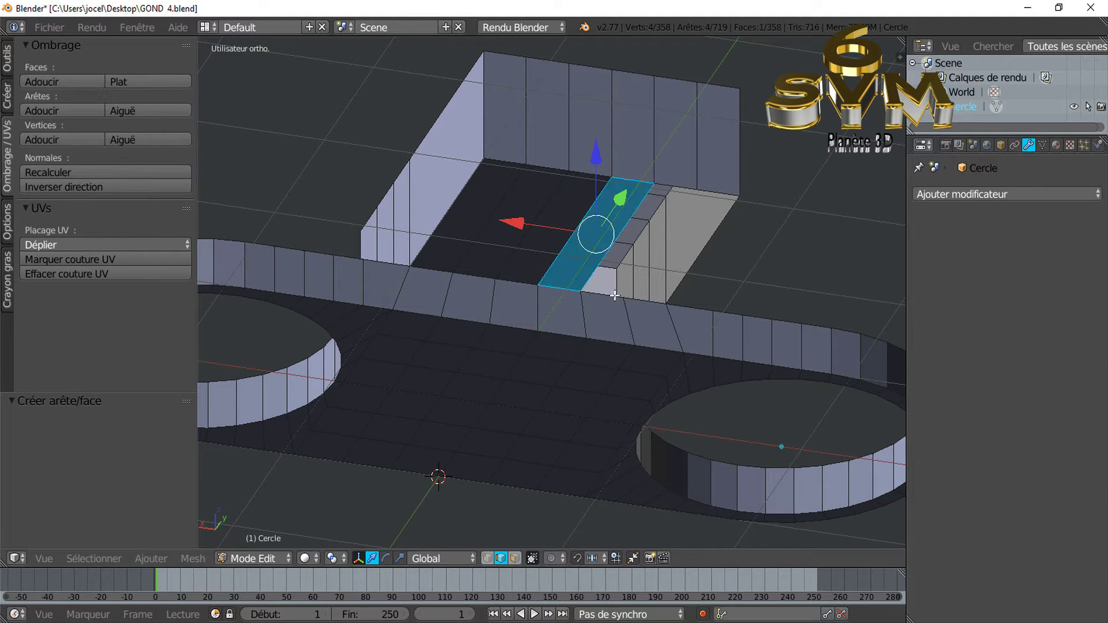
- Fill the last two strips, closing the gap at 360 faces
{"action": "right_click", "coordinate": [609, 289]}
{"action": "right_click", "coordinate": [671, 183], "text": "shift"}
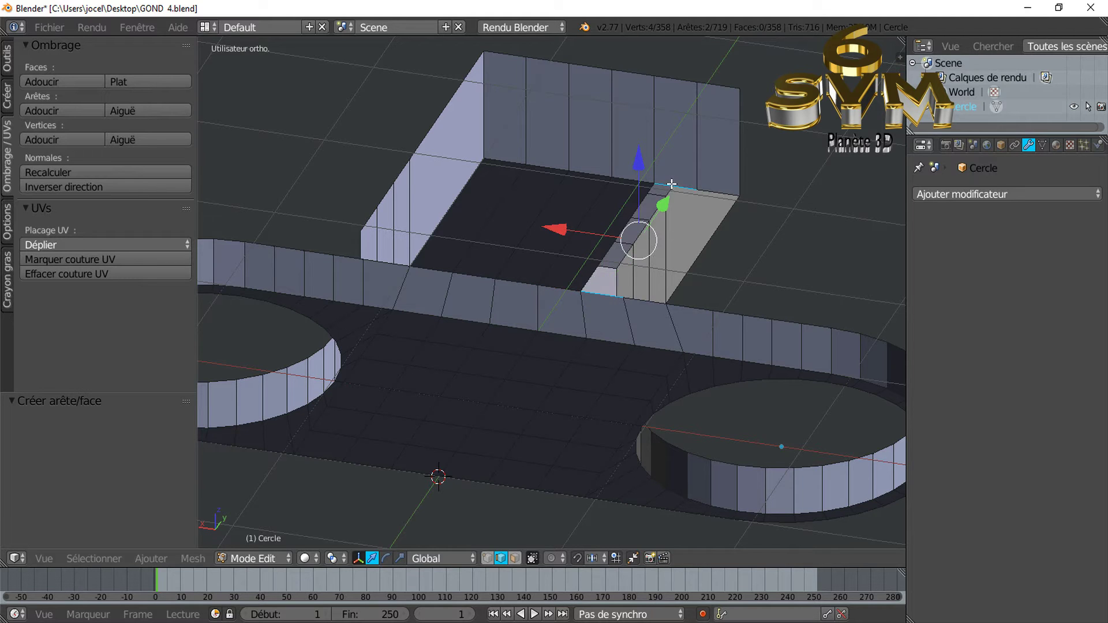
{"action": "key", "text": "f"}
{"action": "right_click", "coordinate": [650, 300]}
{"action": "right_click", "coordinate": [715, 185], "text": "shift"}
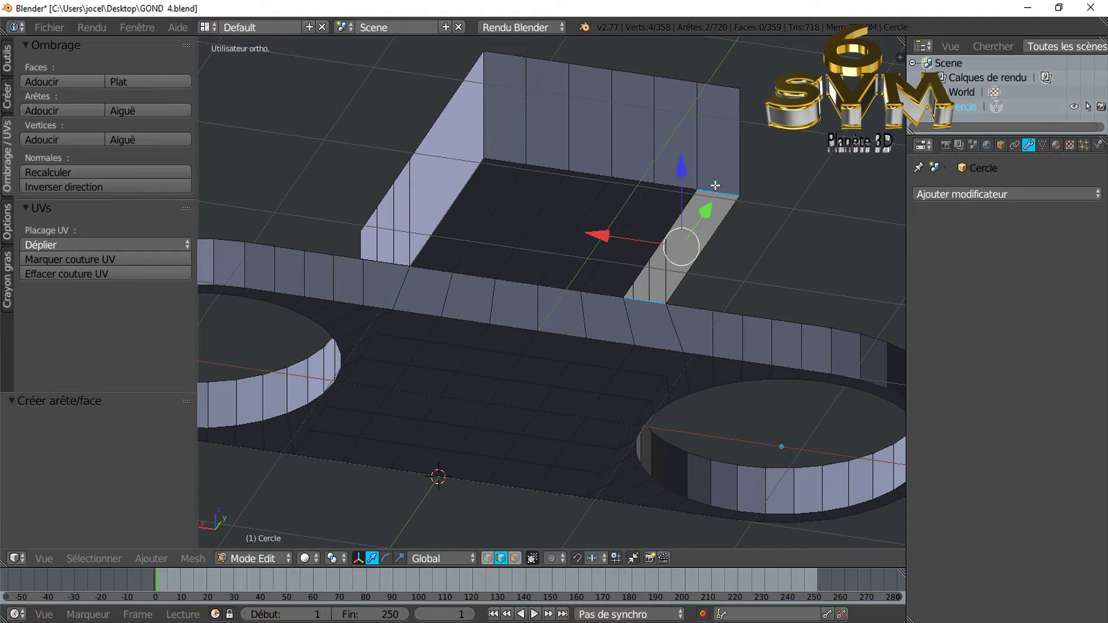
{"action": "key", "text": "f"}
{"action": "scroll", "coordinate": [618, 248], "scroll_direction": "down", "scroll_amount": 3}
{"action": "mouse_move", "coordinate": [618, 248]}
{"action": "middle_mouse_down"}
{"action": "mouse_move", "coordinate": [594, 250]}
{"action": "mouse_move", "coordinate": [596, 272]}
{"action": "mouse_move", "coordinate": [715, 334]}
{"action": "mouse_move", "coordinate": [658, 335]}
{"action": "mouse_move", "coordinate": [705, 410]}
{"action": "mouse_move", "coordinate": [759, 329]}
{"action": "mouse_move", "coordinate": [733, 320]}
{"action": "middle_mouse_up"}
{"action": "middle_click_drag", "start_coordinate": [678, 273], "coordinate": [674, 278]}
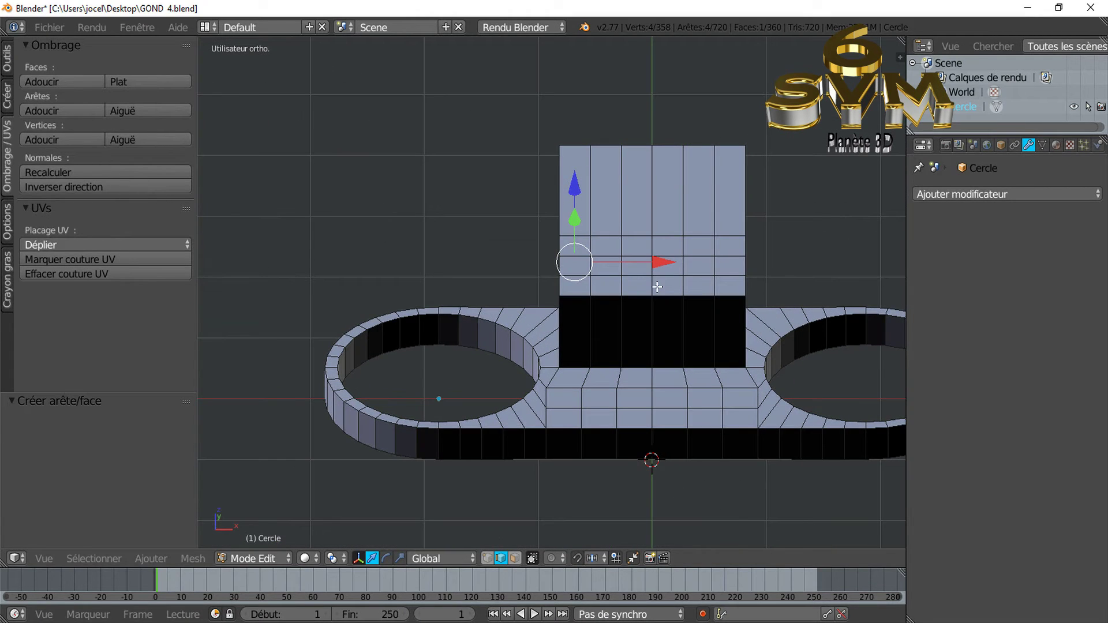
- Select the block's top centre-line vertices and glance at the gond.PNG reference photo
{"action": "left_click", "coordinate": [654, 277]}
{"action": "left_click", "coordinate": [655, 255], "text": "shift"}
{"action": "left_click", "coordinate": [655, 231], "text": "shift"}
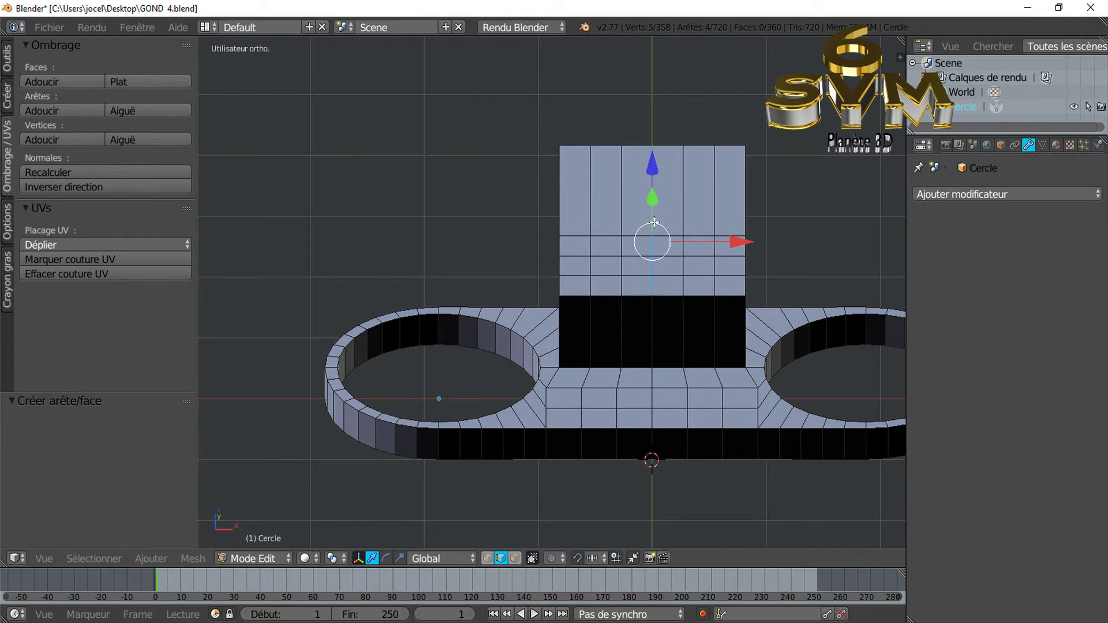
{"action": "middle_click_drag", "start_coordinate": [672, 339], "coordinate": [668, 317]}
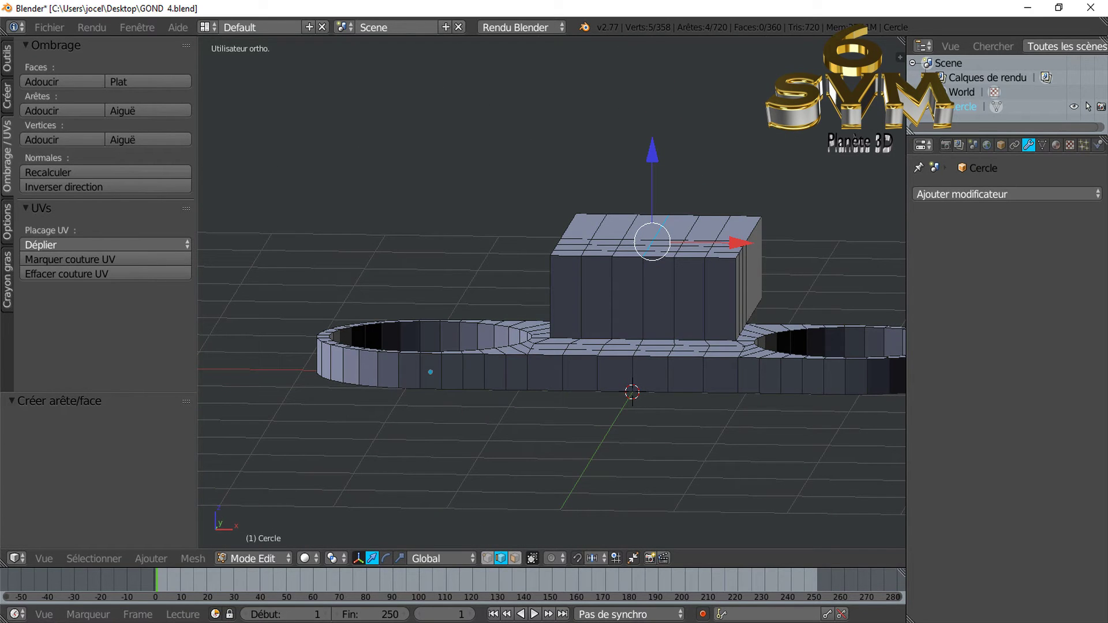
{"action": "key", "text": "alt+Tab"}
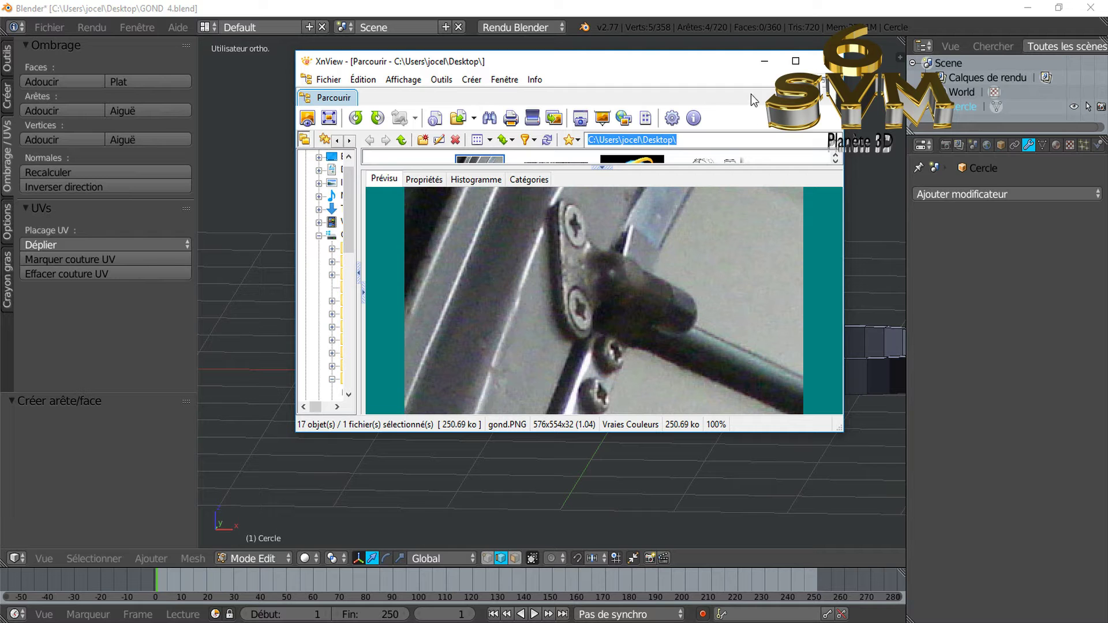
{"action": "left_click", "coordinate": [764, 60]}
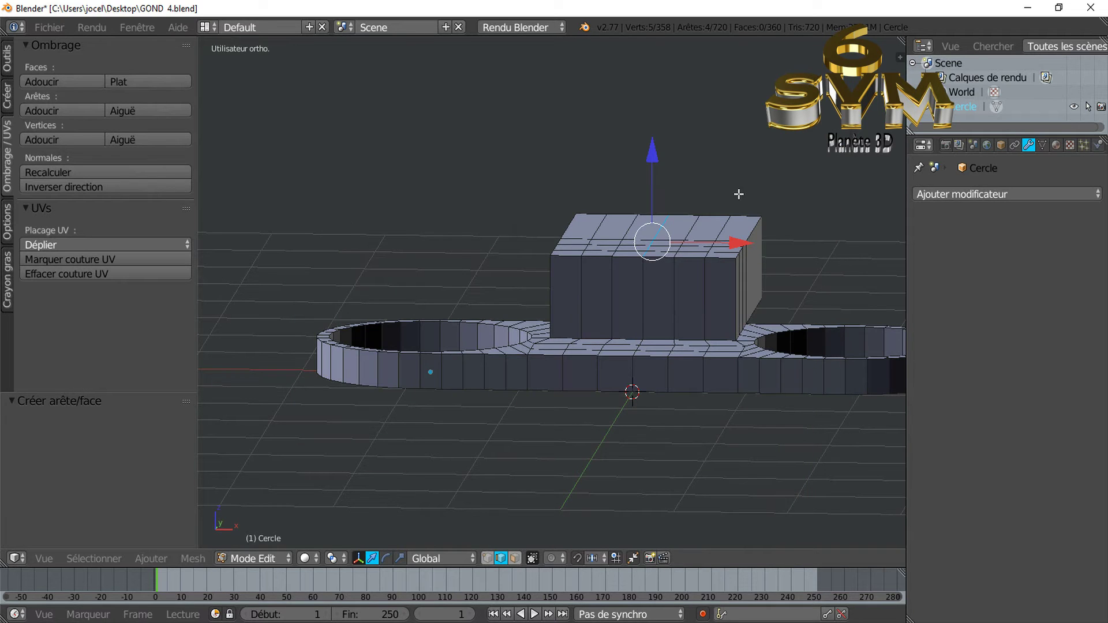
- In front view, raise the top centre line 0.395 along Z into a ridge
{"action": "key", "text": "KP_1"}
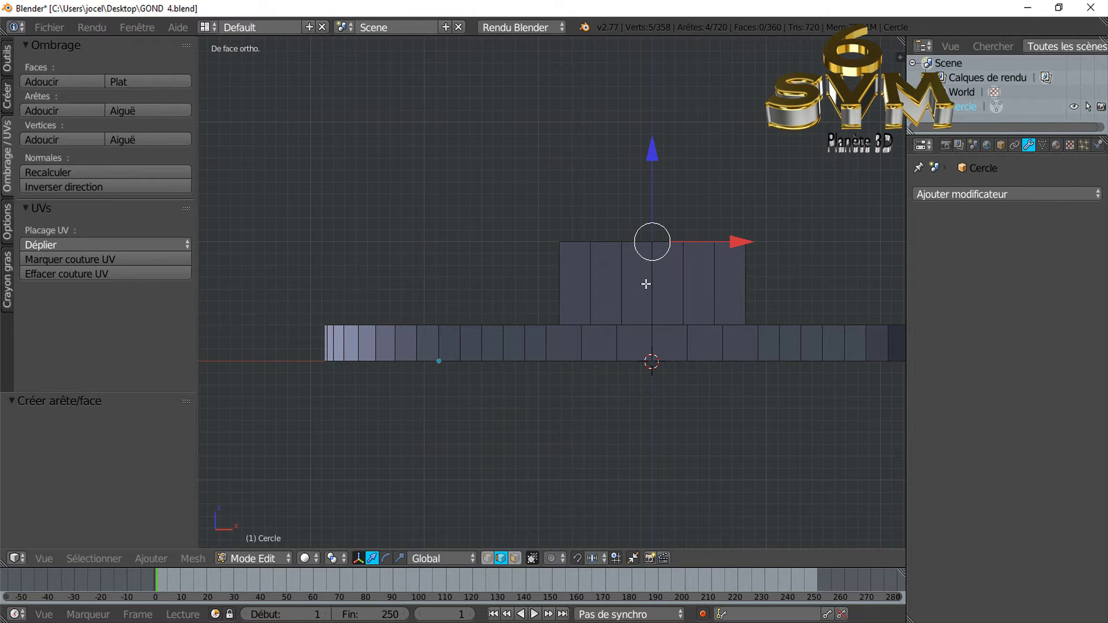
{"action": "middle_click_drag", "start_coordinate": [647, 283], "coordinate": [545, 314], "text": "shift"}
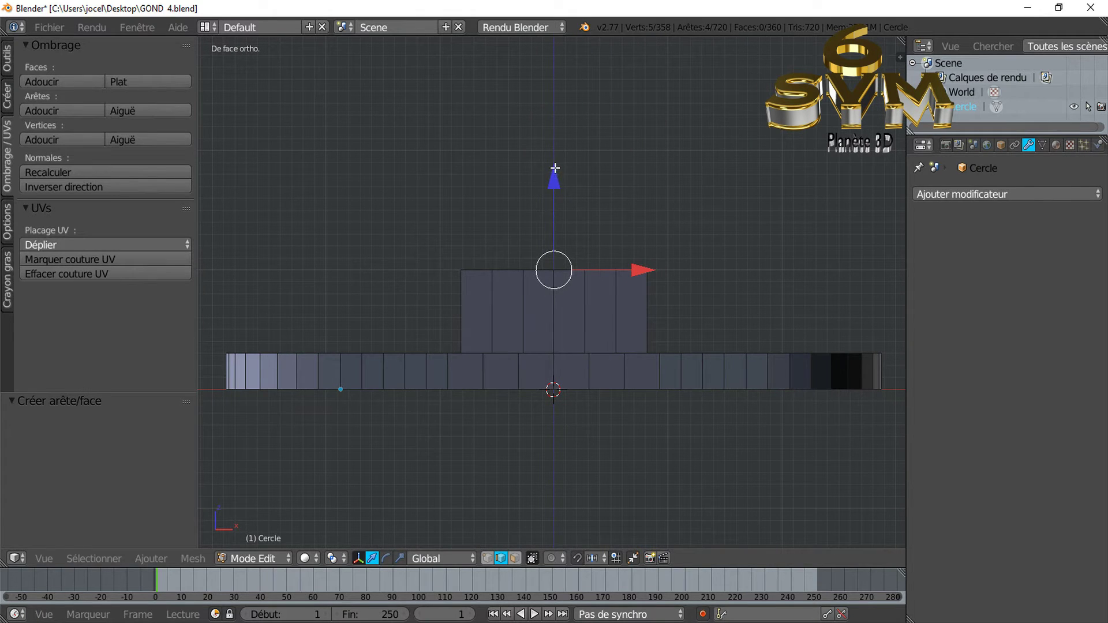
{"action": "left_click_drag", "start_coordinate": [554, 168], "coordinate": [556, 126]}
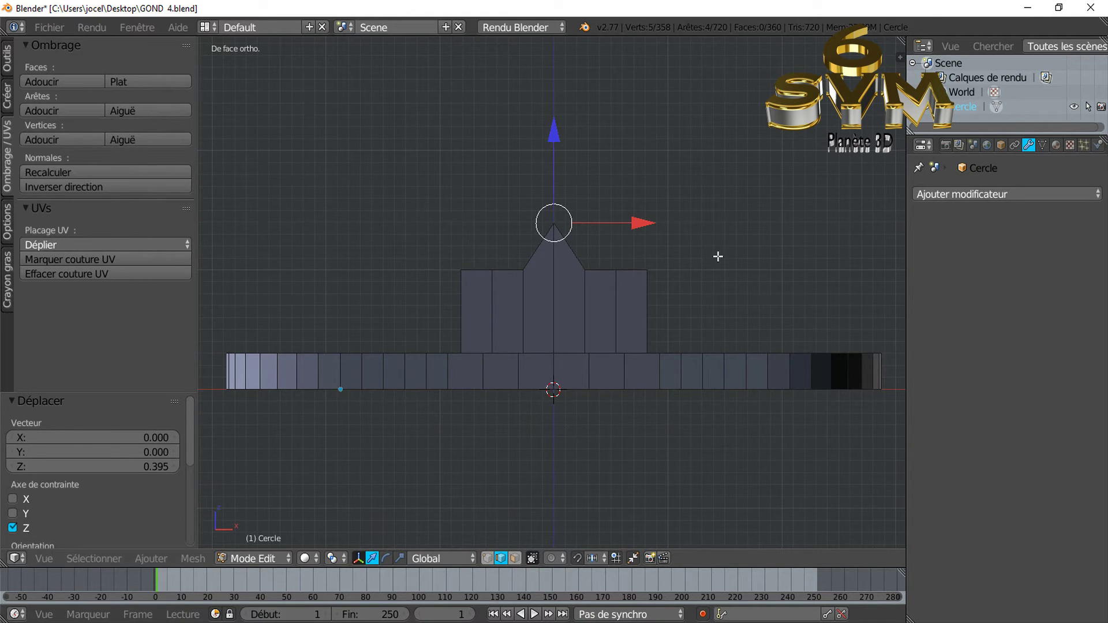
{"action": "middle_click_drag", "start_coordinate": [718, 256], "coordinate": [716, 283]}
- Select the left and right fold vertices and raise them 0.330 along Z
{"action": "left_click", "coordinate": [585, 297]}
{"action": "left_click", "coordinate": [584, 271], "text": "shift"}
{"action": "left_click", "coordinate": [585, 251], "text": "shift"}
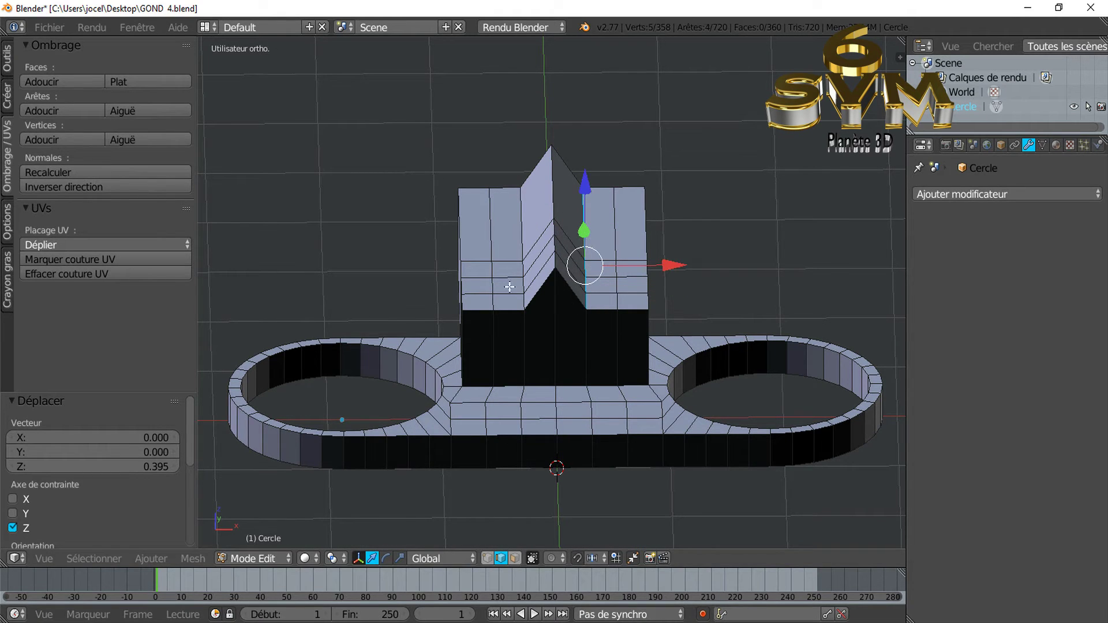
{"action": "left_click", "coordinate": [523, 297], "text": "shift"}
{"action": "left_click", "coordinate": [523, 285], "text": "shift"}
{"action": "left_click", "coordinate": [524, 248], "text": "shift"}
{"action": "middle_click_drag", "start_coordinate": [567, 374], "coordinate": [566, 332]}
{"action": "left_click_drag", "start_coordinate": [561, 194], "coordinate": [560, 143]}
{"action": "middle_click_drag", "start_coordinate": [588, 216], "coordinate": [594, 257]}
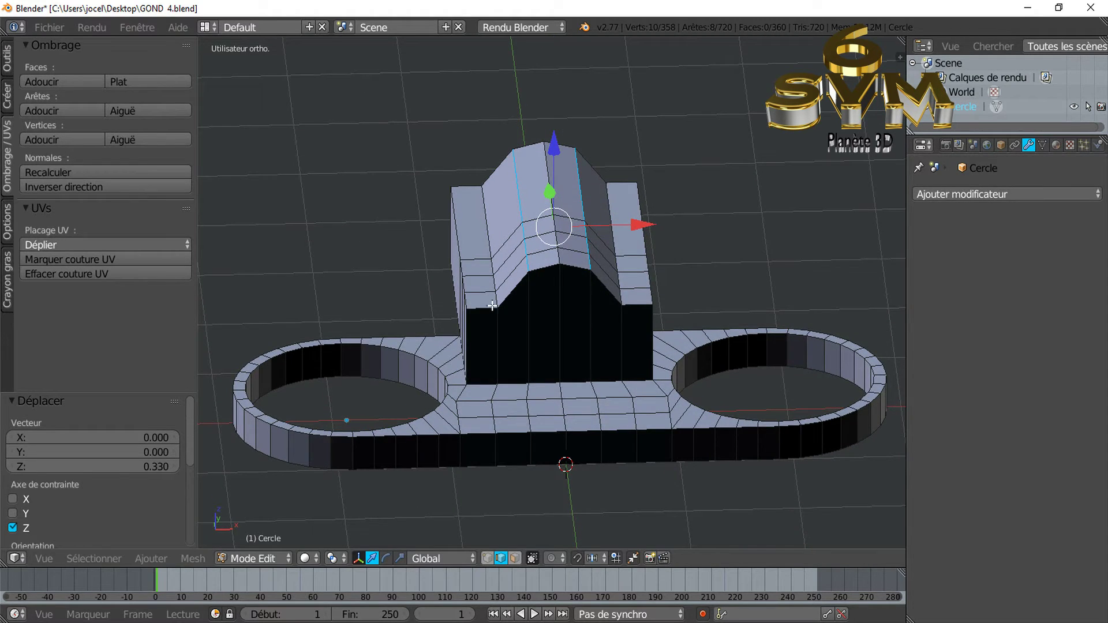
- Select the outer edge columns and lift them 0.231 along Z
{"action": "right_click", "coordinate": [493, 293]}
{"action": "right_click", "coordinate": [490, 262], "text": "shift"}
{"action": "right_click", "coordinate": [489, 232], "text": "shift"}
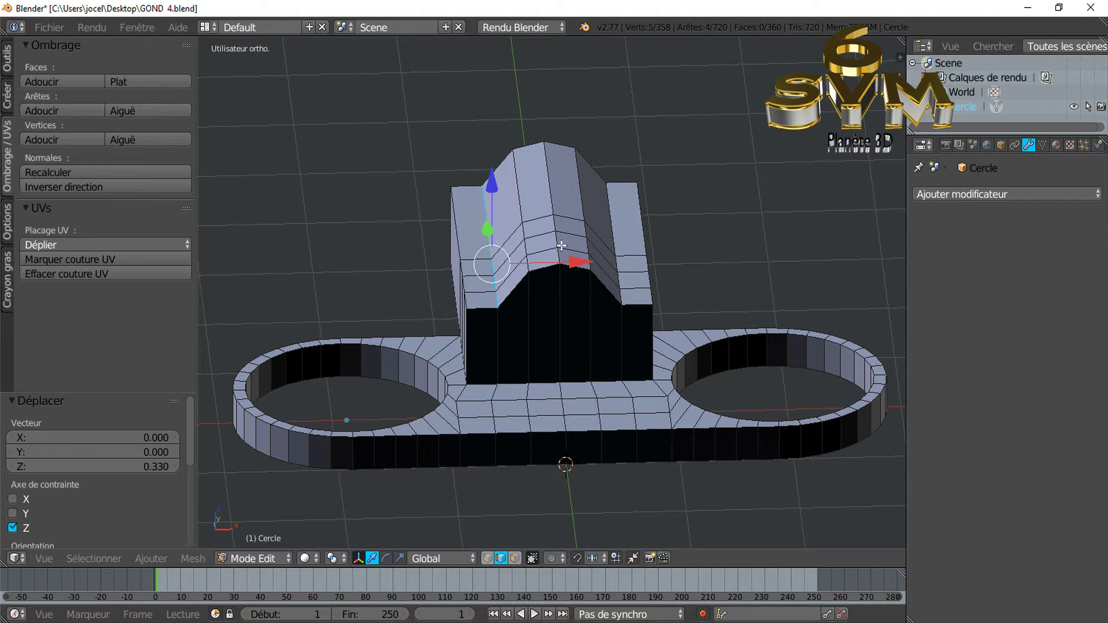
{"action": "right_click", "coordinate": [622, 290], "text": "shift"}
{"action": "right_click", "coordinate": [621, 266], "text": "shift"}
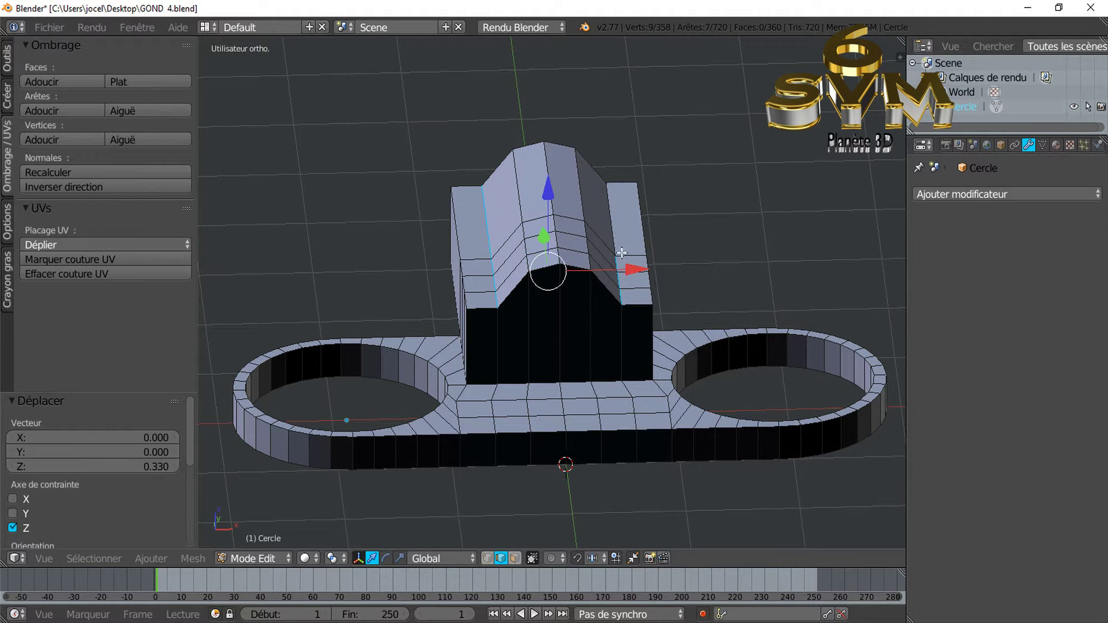
{"action": "middle_click_drag", "start_coordinate": [616, 314], "coordinate": [596, 227]}
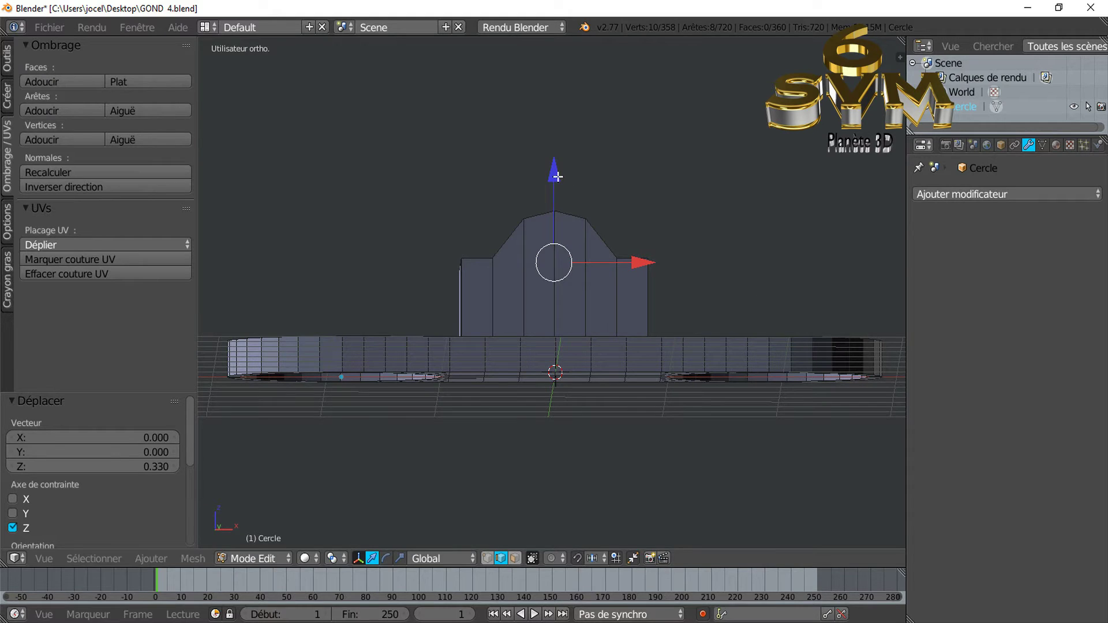
{"action": "left_click_drag", "start_coordinate": [557, 176], "coordinate": [558, 149]}
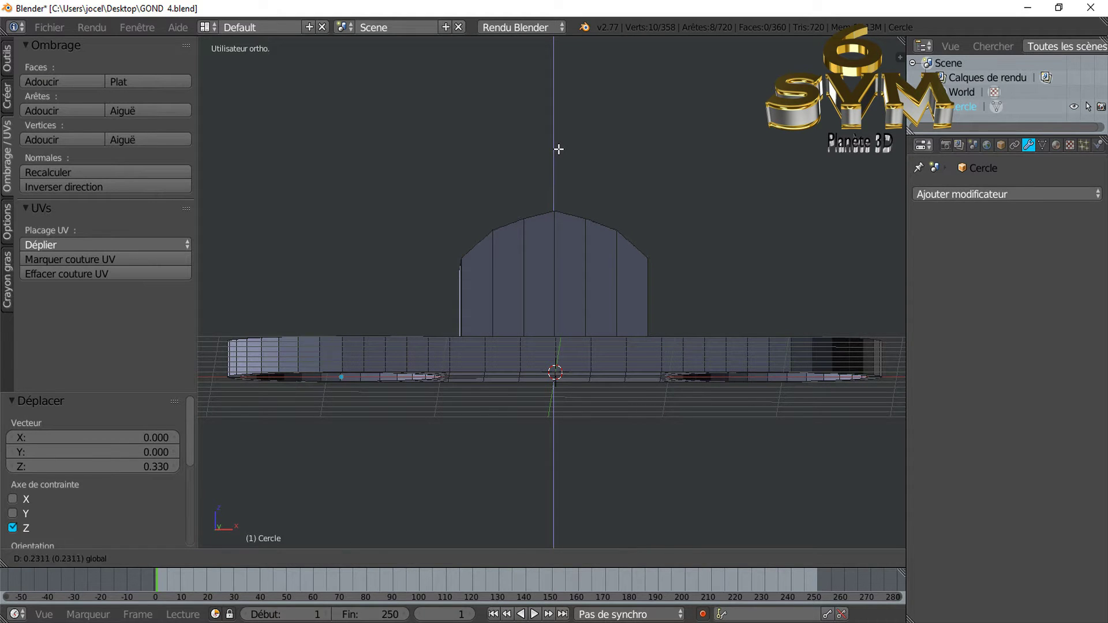
{"action": "left_click", "coordinate": [559, 149]}
{"action": "middle_click_drag", "start_coordinate": [577, 178], "coordinate": [559, 470]}
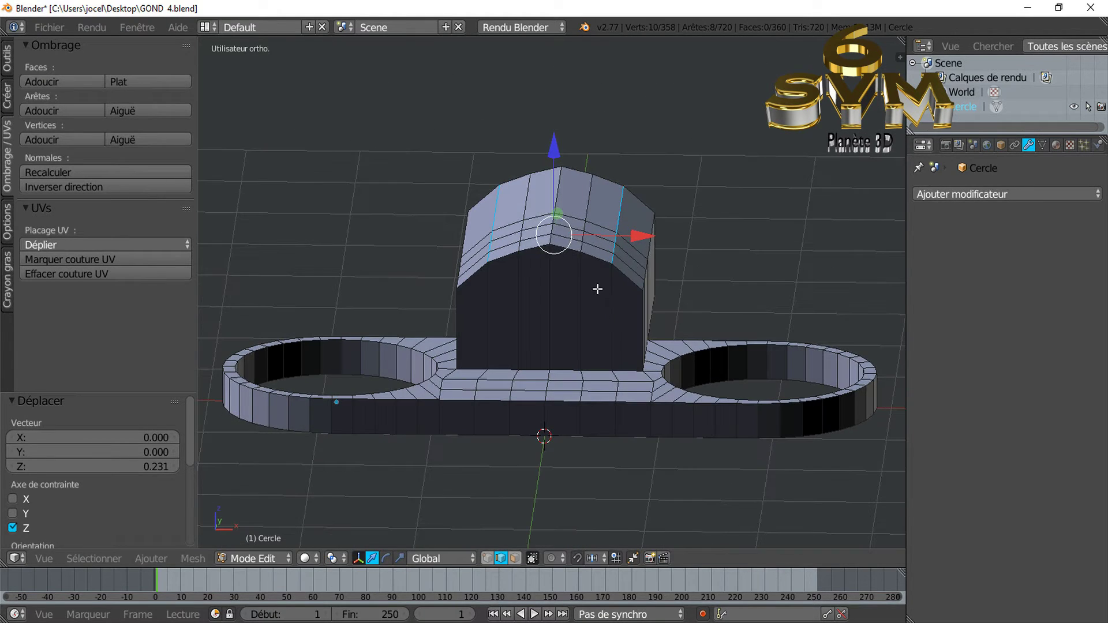
- Compare the arched block against the hinge reference photo
{"action": "key", "text": "alt+Tab"}
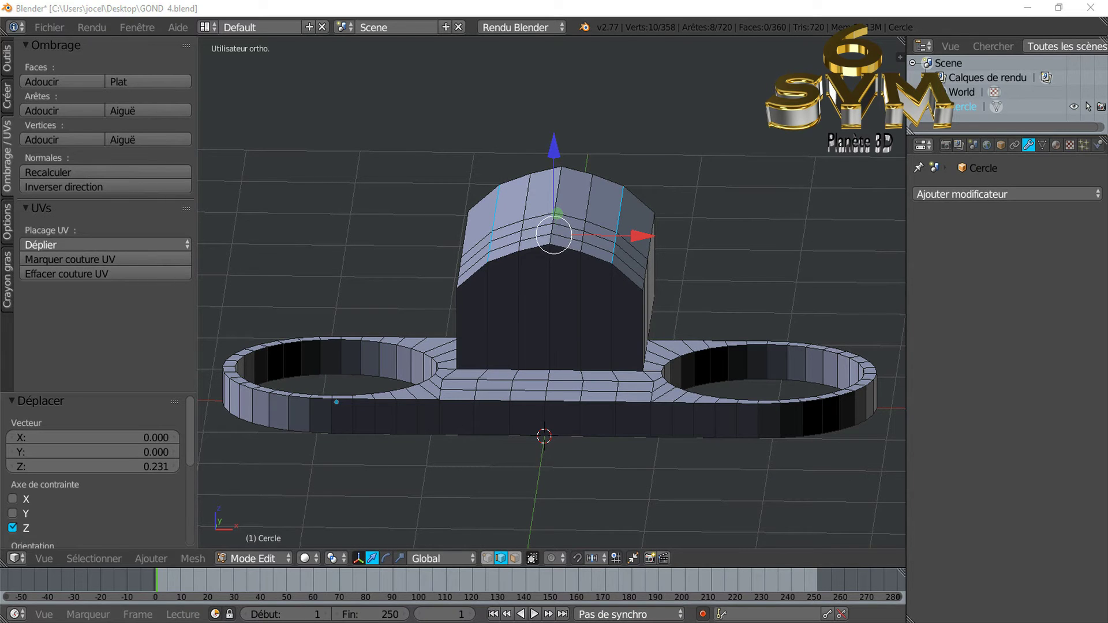
{"action": "key", "text": "alt+Tab"}
{"action": "mouse_move", "coordinate": [549, 404]}
{"action": "middle_mouse_down"}
{"action": "mouse_move", "coordinate": [564, 349]}
{"action": "mouse_move", "coordinate": [554, 247]}
{"action": "mouse_move", "coordinate": [537, 265]}
{"action": "mouse_move", "coordinate": [559, 270]}
{"action": "middle_mouse_up"}
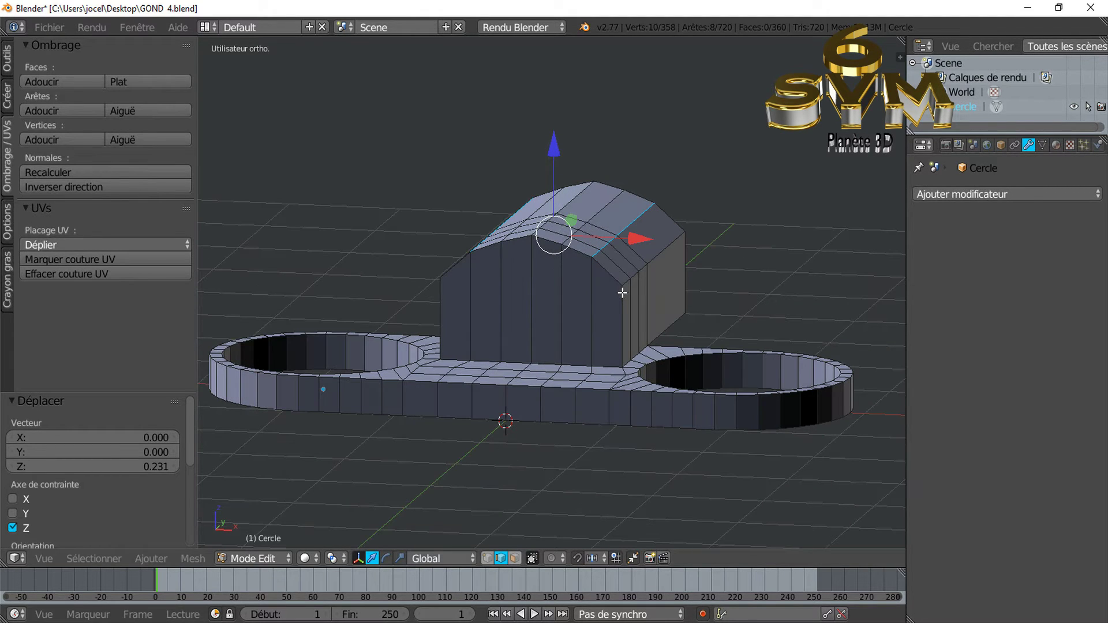
- Lower the selected top edges 0.012 along Z
{"action": "key", "text": "g"}
{"action": "key", "text": "z"}
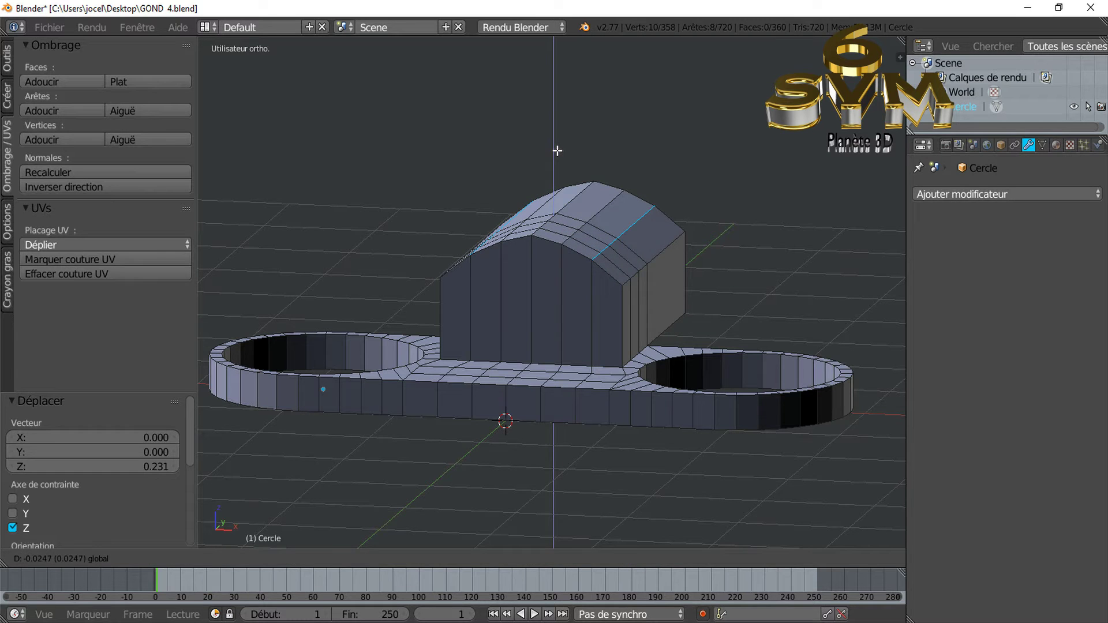
{"action": "left_click", "coordinate": [556, 149]}
- Select the front bevel vertices and edge-slide the loop by factor 0.259
{"action": "right_click", "coordinate": [628, 282]}
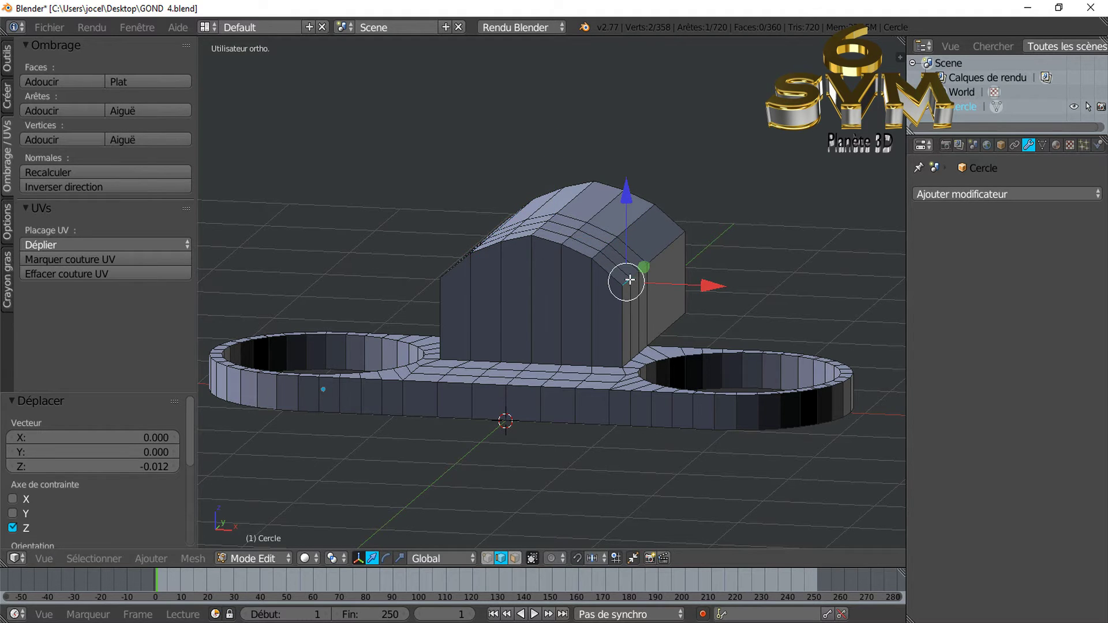
{"action": "right_click", "coordinate": [635, 275], "text": "shift"}
{"action": "right_click", "coordinate": [653, 260], "text": "shift"}
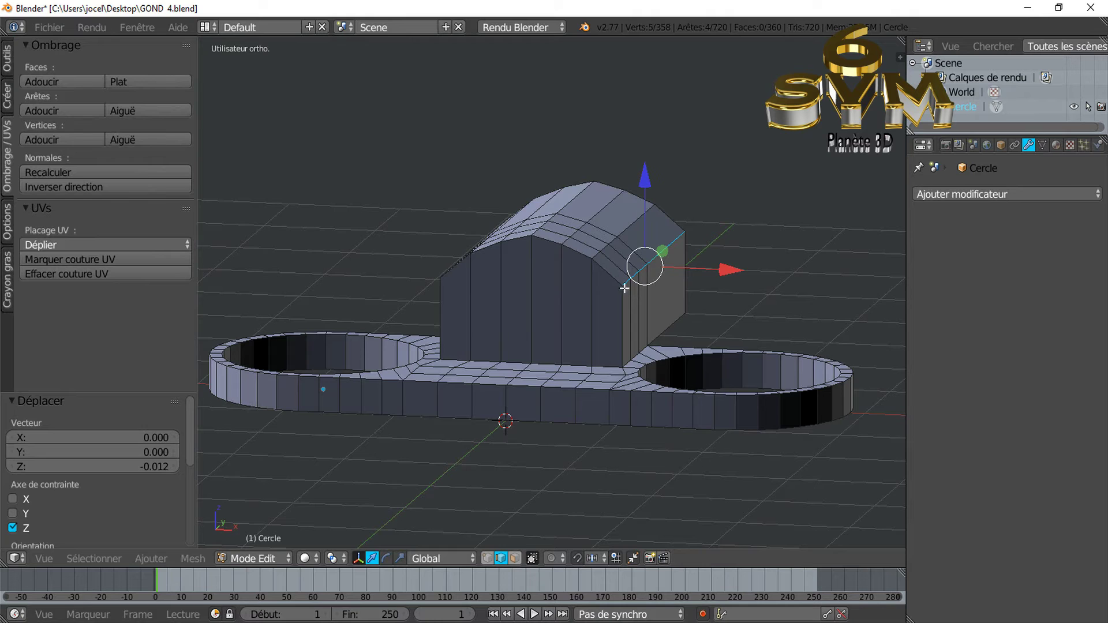
{"action": "middle_click_drag", "start_coordinate": [596, 297], "coordinate": [691, 289]}
{"action": "right_click", "coordinate": [553, 289], "text": "shift"}
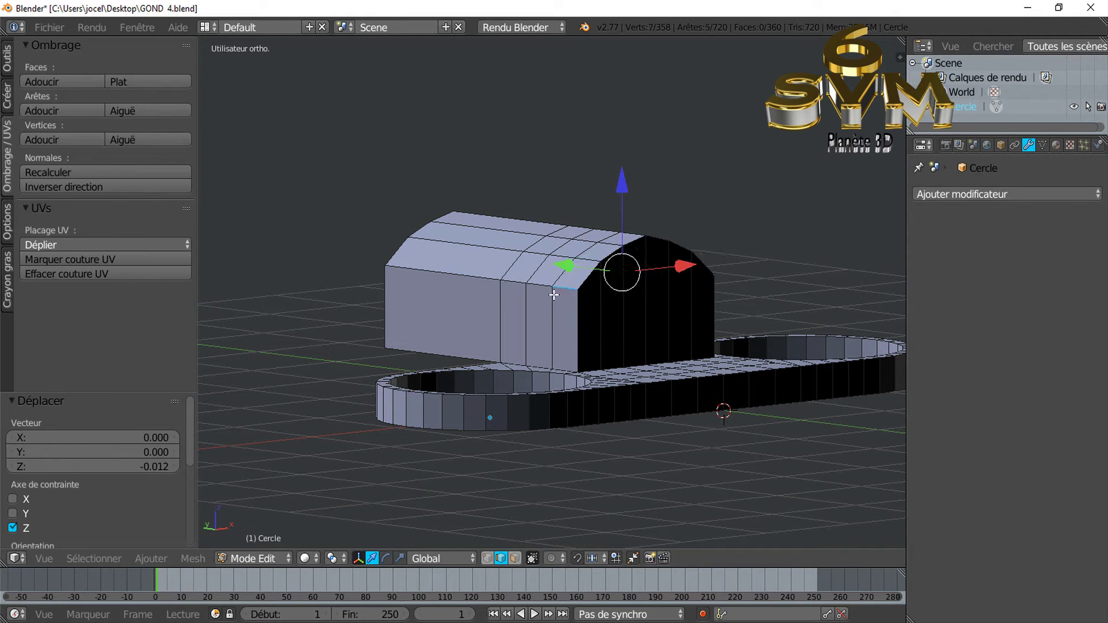
{"action": "right_click", "coordinate": [519, 282], "text": "shift"}
{"action": "right_click", "coordinate": [480, 275], "text": "shift"}
{"action": "middle_click_drag", "start_coordinate": [609, 309], "coordinate": [541, 307]}
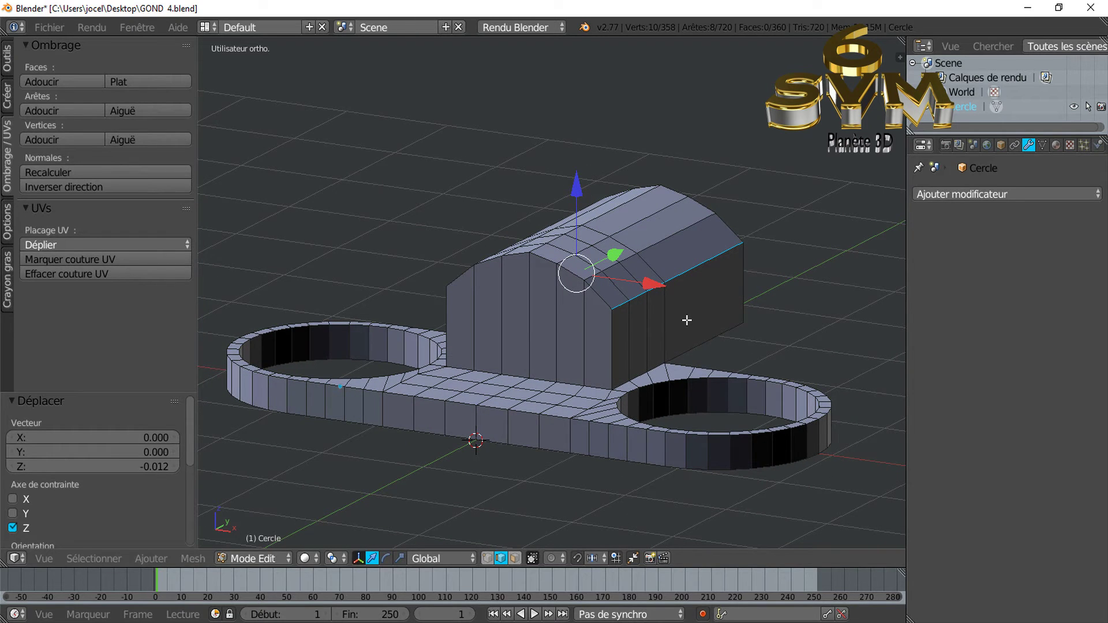
{"action": "key", "text": "g"}
{"action": "key", "text": "g"}
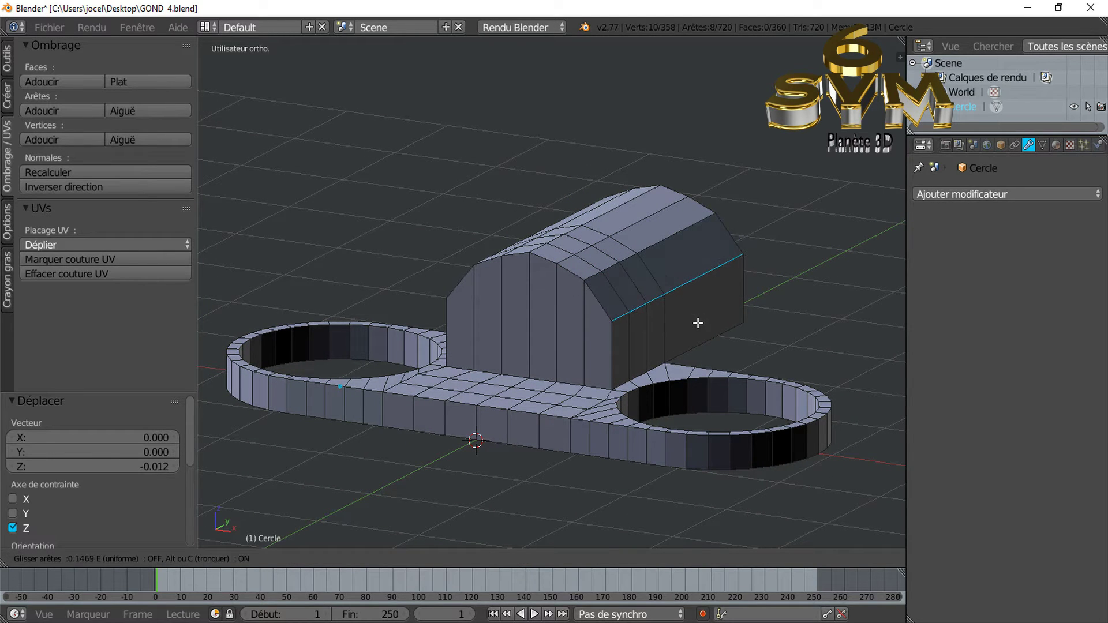
{"action": "left_click", "coordinate": [698, 329]}
{"action": "mouse_move", "coordinate": [700, 324]}
{"action": "middle_mouse_down"}
{"action": "mouse_move", "coordinate": [752, 314]}
{"action": "mouse_move", "coordinate": [753, 300]}
{"action": "middle_mouse_up"}
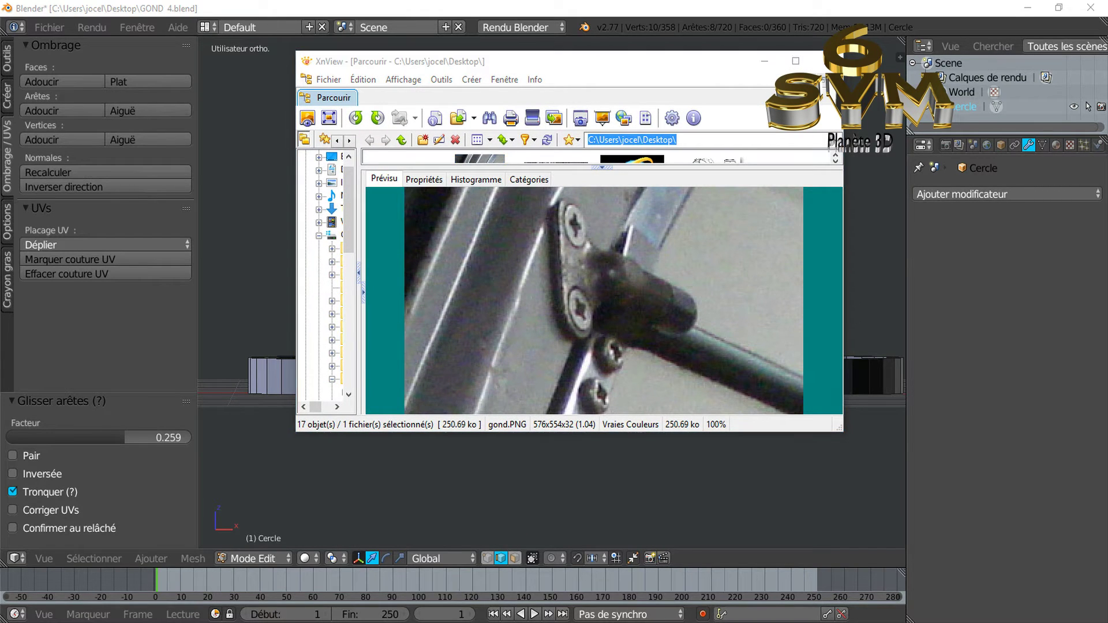
{"action": "key", "text": "alt+Tab"}
{"action": "left_click", "coordinate": [628, 450]}
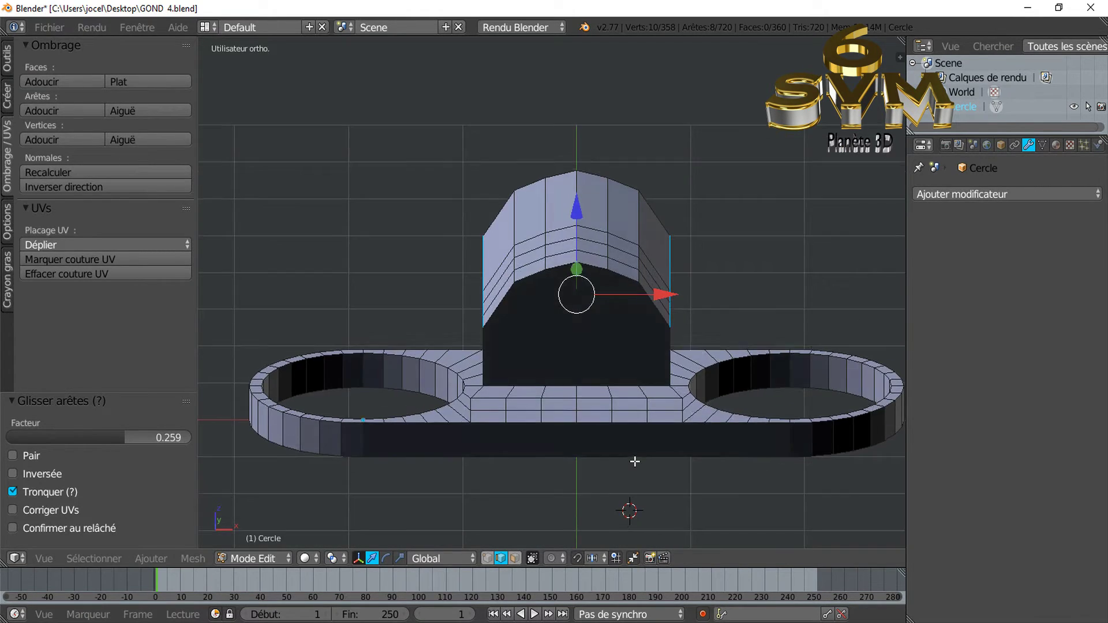
- Scale the selected roof edges to 0.936 along X with the scale manipulator
{"action": "middle_click_drag", "start_coordinate": [635, 460], "coordinate": [635, 448]}
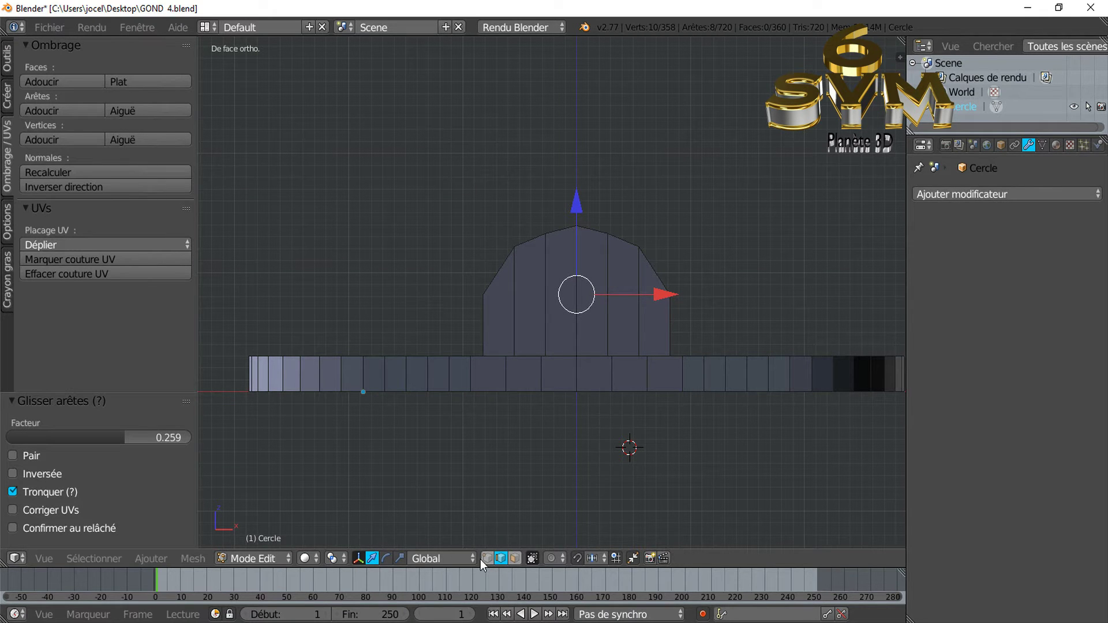
{"action": "left_click", "coordinate": [400, 559]}
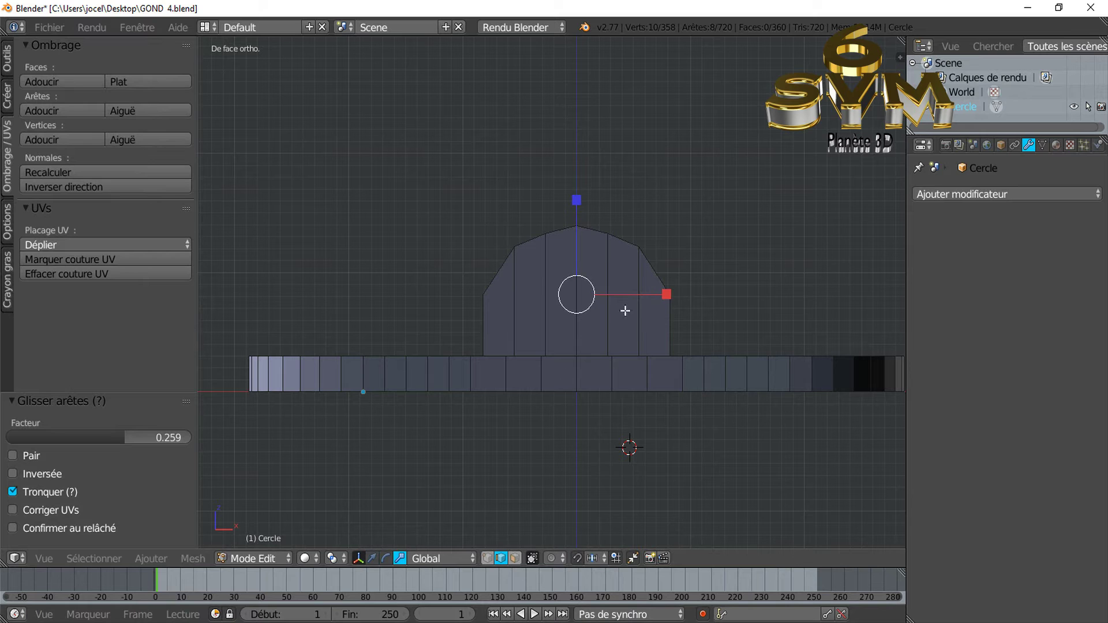
{"action": "left_click_drag", "start_coordinate": [667, 294], "coordinate": [609, 297]}
{"action": "mouse_move", "coordinate": [673, 289]}
{"action": "middle_mouse_down"}
{"action": "mouse_move", "coordinate": [660, 351]}
{"action": "mouse_move", "coordinate": [545, 366]}
{"action": "mouse_move", "coordinate": [445, 329]}
{"action": "mouse_move", "coordinate": [438, 300]}
{"action": "mouse_move", "coordinate": [615, 357]}
{"action": "mouse_move", "coordinate": [710, 336]}
{"action": "mouse_move", "coordinate": [766, 342]}
{"action": "middle_mouse_up"}
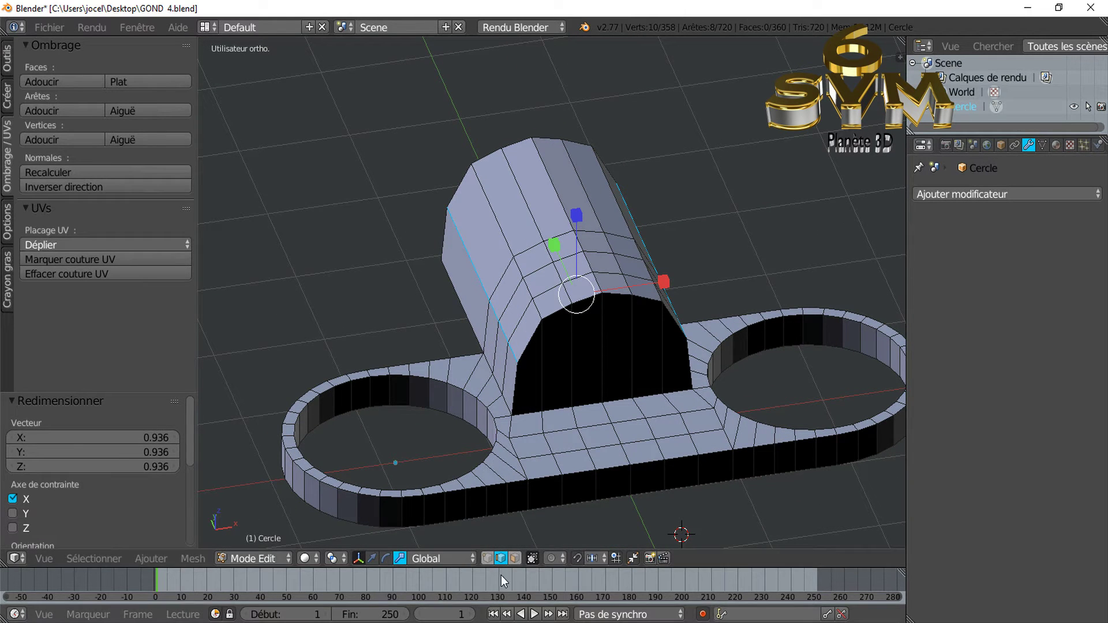
- In vertex select mode, pick the seven vertices along the front arch curve
{"action": "right_click", "coordinate": [509, 341]}
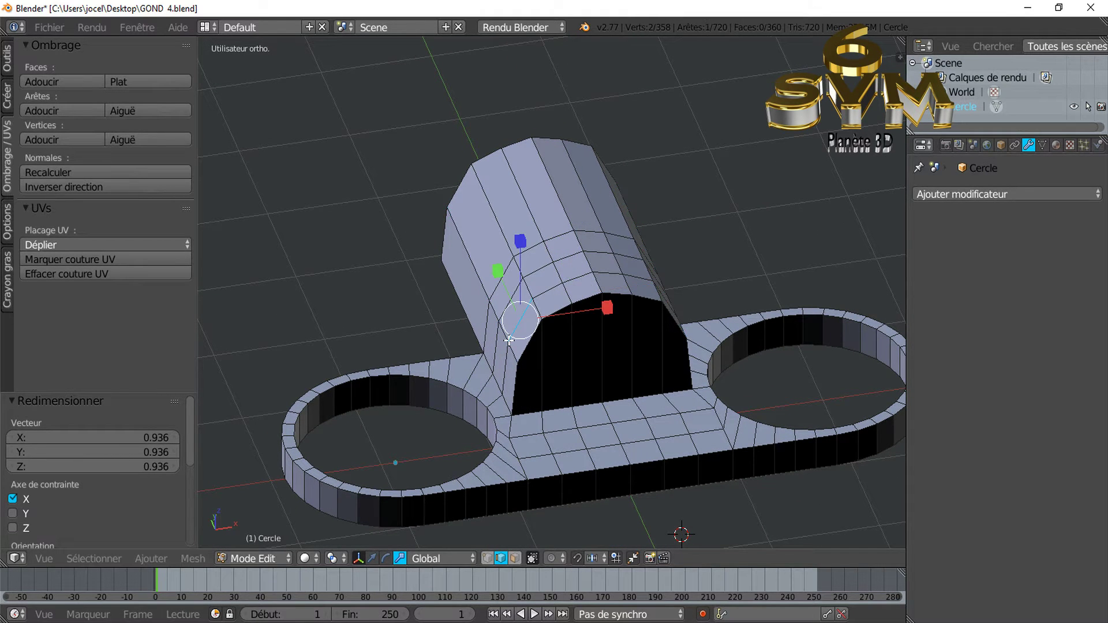
{"action": "right_click", "coordinate": [514, 359]}
{"action": "right_click", "coordinate": [541, 312], "text": "shift"}
{"action": "left_click", "coordinate": [488, 558]}
{"action": "right_click", "coordinate": [523, 357]}
{"action": "right_click", "coordinate": [541, 318], "text": "shift"}
{"action": "right_click", "coordinate": [570, 305], "text": "shift"}
{"action": "right_click", "coordinate": [601, 294], "text": "shift"}
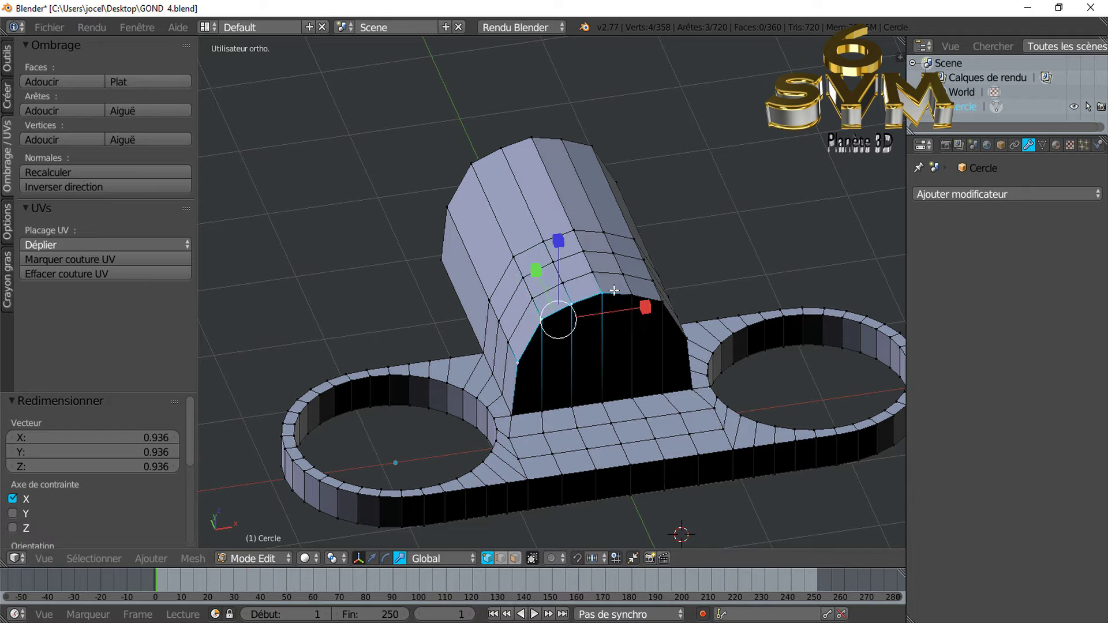
{"action": "right_click", "coordinate": [659, 301], "text": "shift"}
{"action": "right_click", "coordinate": [683, 330], "text": "shift"}
{"action": "middle_click_drag", "start_coordinate": [683, 352], "coordinate": [572, 352]}
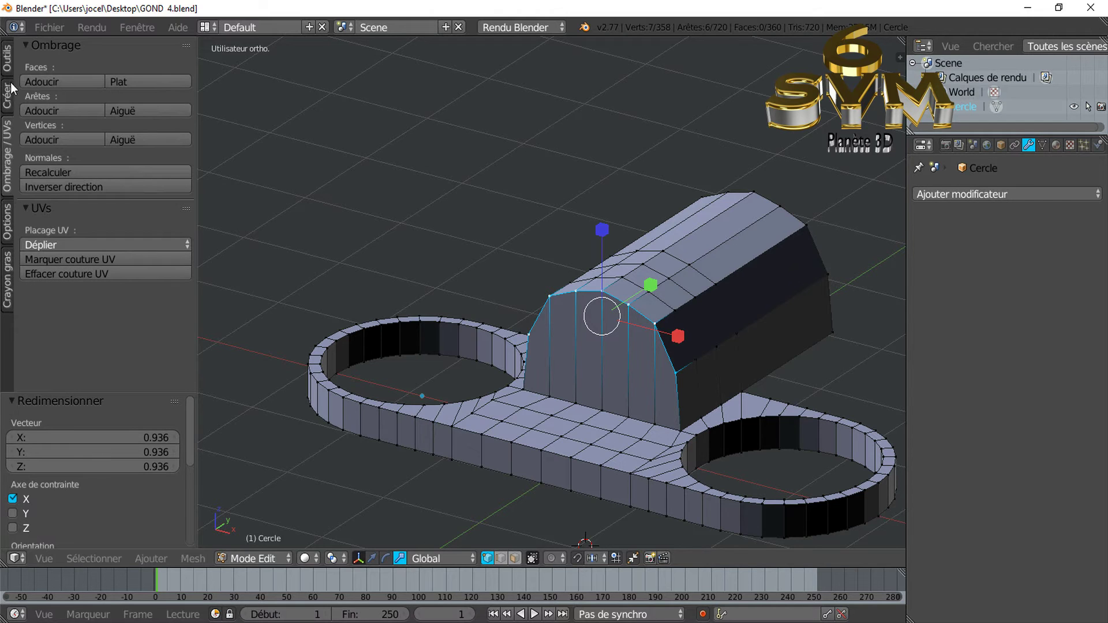
- Apply LoopTools Relax from the tool shelf to the selected front arch loop
{"action": "left_click", "coordinate": [7, 64]}
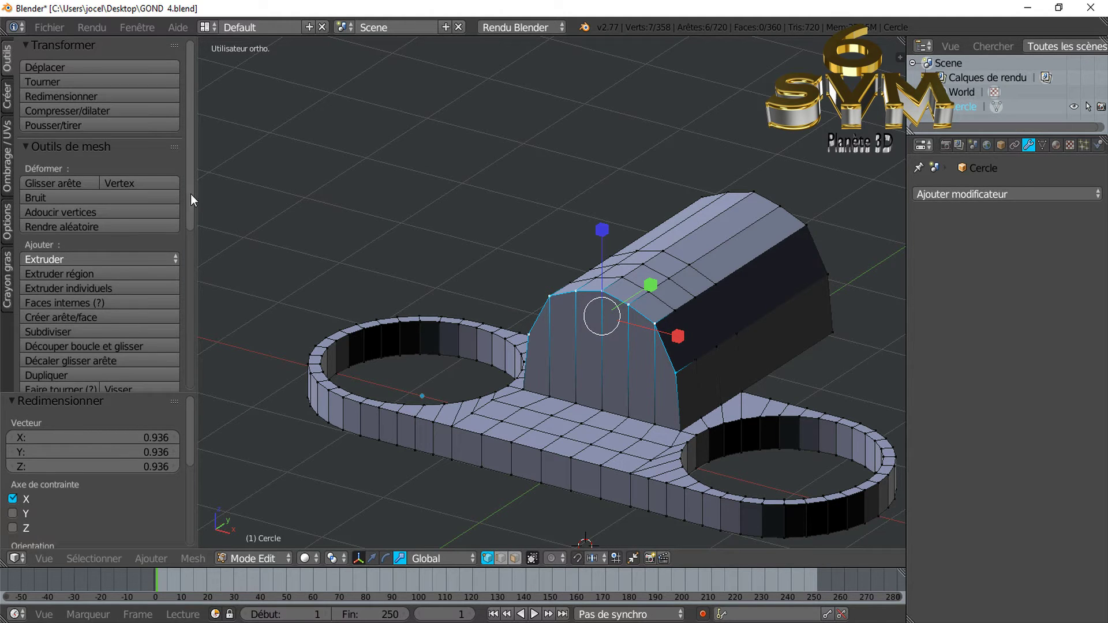
{"action": "left_click_drag", "start_coordinate": [191, 195], "coordinate": [176, 370]}
{"action": "left_click", "coordinate": [70, 365]}
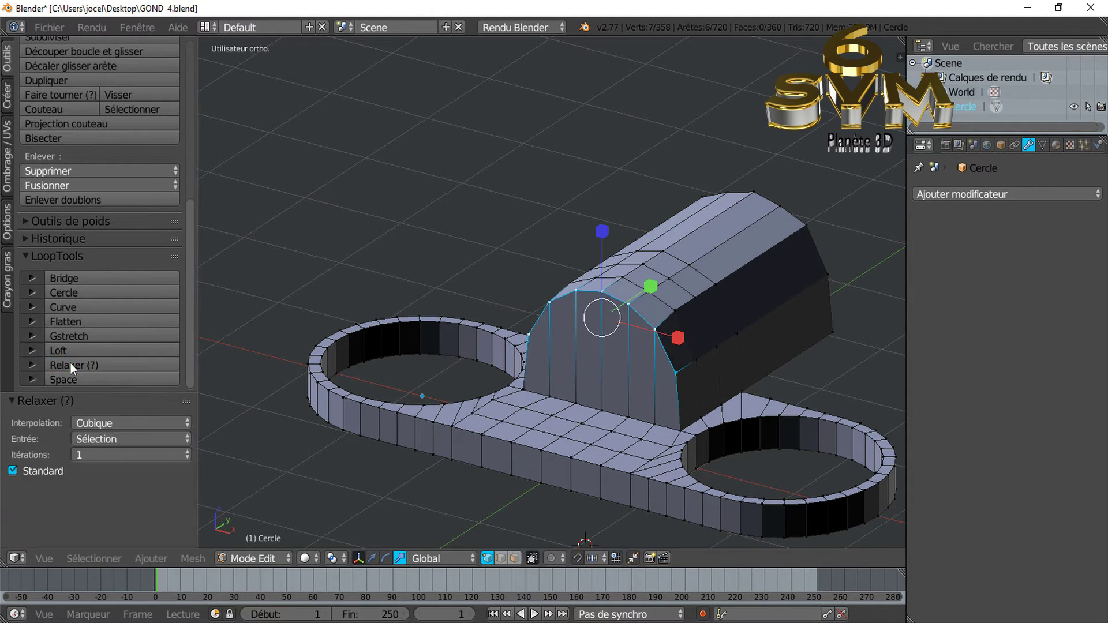
- Select the roof bevel vertex loop and relax it as well
{"action": "left_click", "coordinate": [699, 356]}
{"action": "left_click", "coordinate": [676, 312], "text": "shift"}
{"action": "left_click", "coordinate": [649, 293], "text": "shift"}
{"action": "left_click", "coordinate": [599, 275], "text": "shift"}
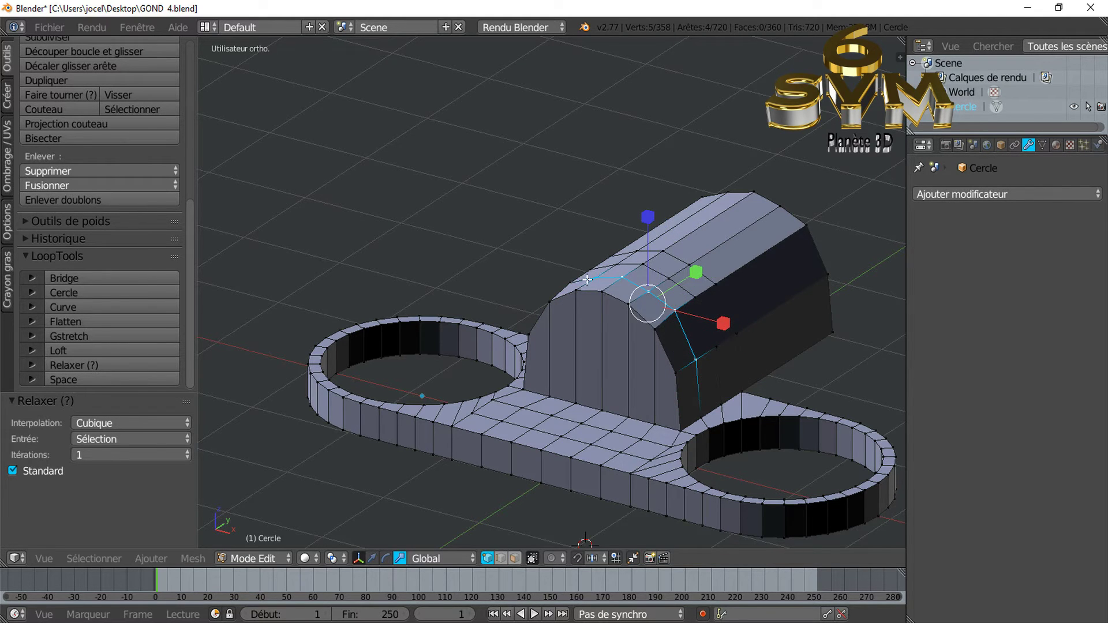
{"action": "middle_click_drag", "start_coordinate": [610, 305], "coordinate": [631, 325]}
{"action": "left_click", "coordinate": [569, 329], "text": "shift"}
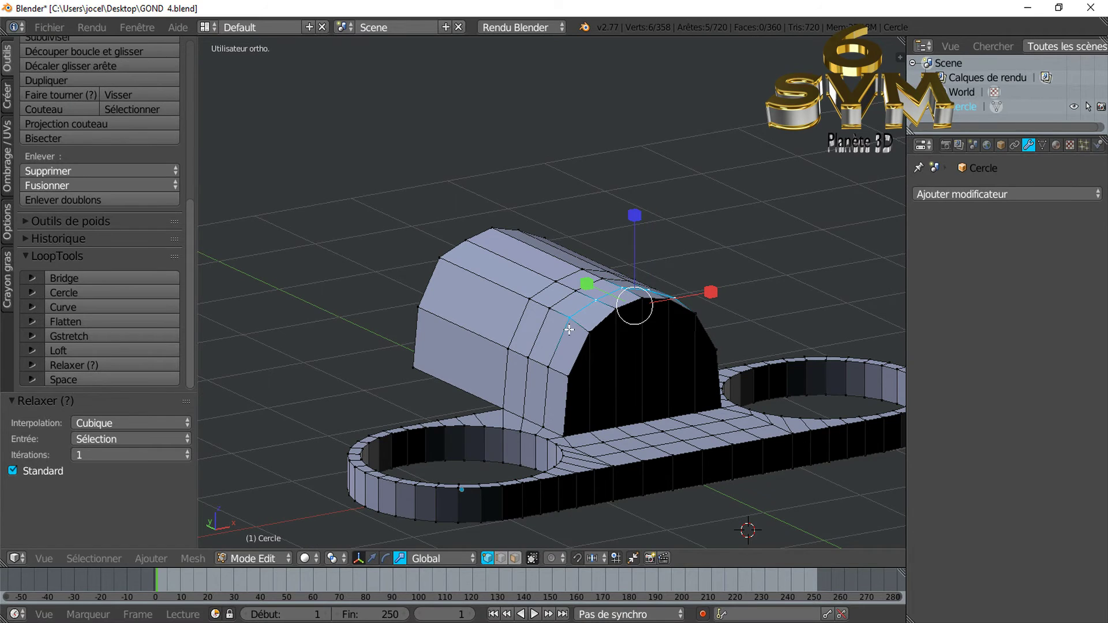
{"action": "left_click", "coordinate": [554, 366], "text": "shift"}
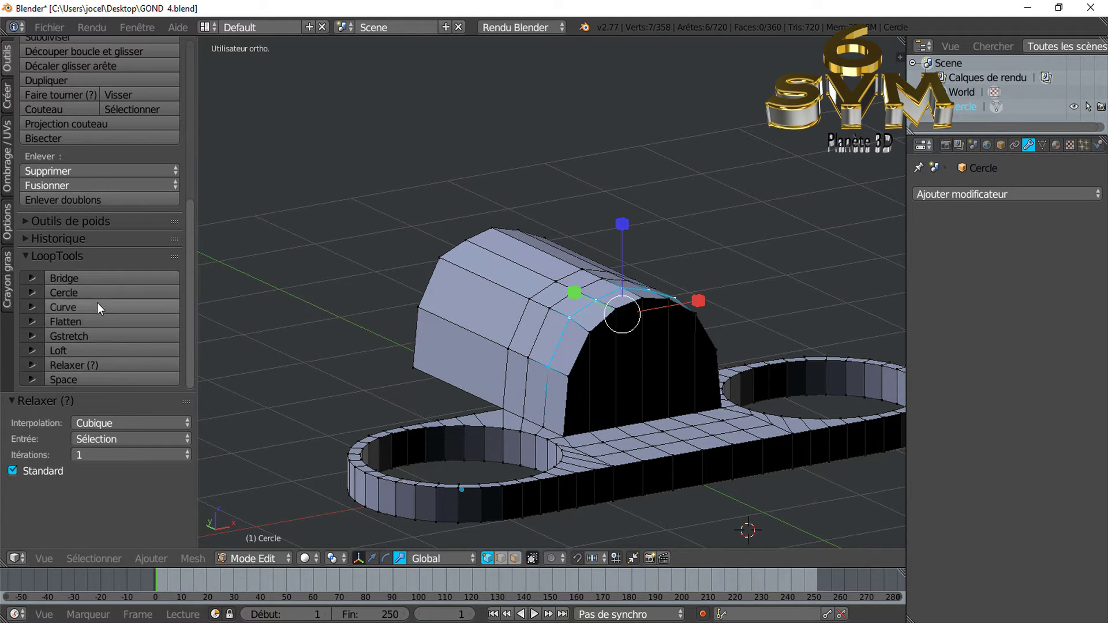
{"action": "left_click", "coordinate": [102, 363]}
- Select the seven vertices along the next arch loop
{"action": "left_click", "coordinate": [528, 358]}
{"action": "left_click", "coordinate": [549, 307], "text": "shift"}
{"action": "left_click", "coordinate": [575, 289], "text": "shift"}
{"action": "left_click", "coordinate": [603, 278], "text": "shift"}
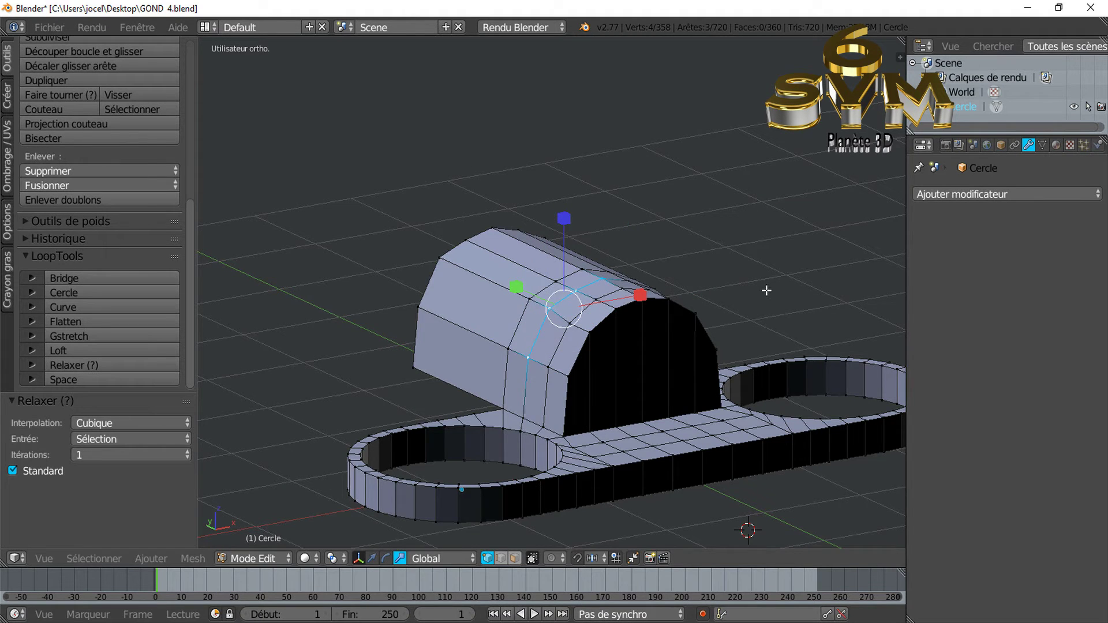
{"action": "middle_click_drag", "start_coordinate": [766, 291], "coordinate": [643, 334]}
{"action": "left_click", "coordinate": [629, 322], "text": "shift"}
{"action": "left_click", "coordinate": [652, 352], "text": "shift"}
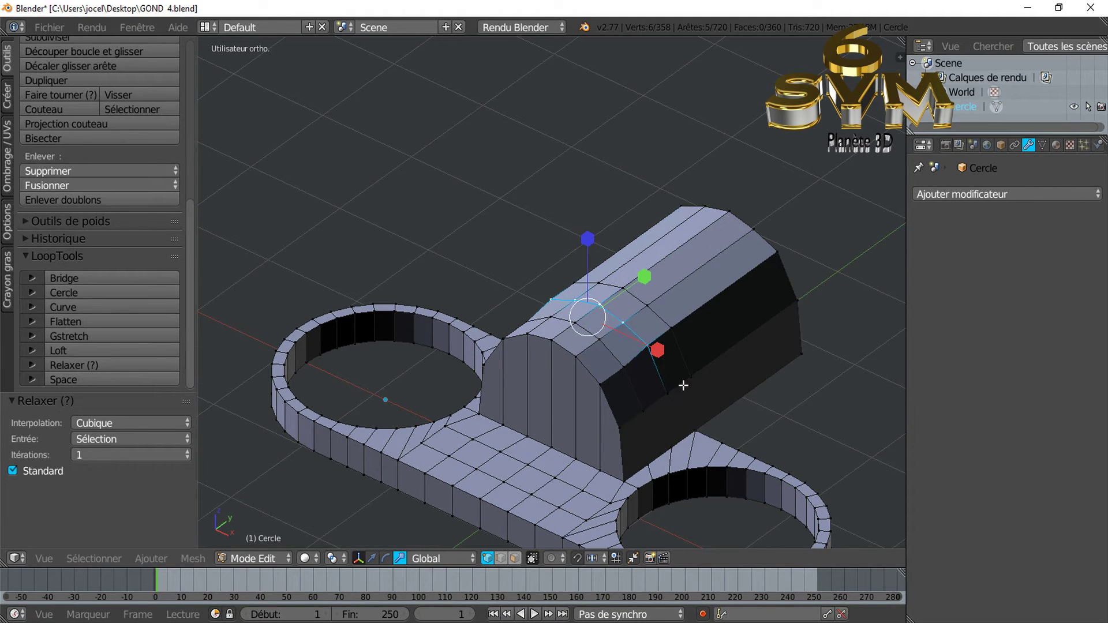
{"action": "left_click", "coordinate": [668, 391], "text": "shift"}
{"action": "mouse_move", "coordinate": [703, 374]}
{"action": "middle_mouse_down"}
{"action": "mouse_move", "coordinate": [715, 388]}
{"action": "mouse_move", "coordinate": [705, 369]}
{"action": "middle_mouse_up"}
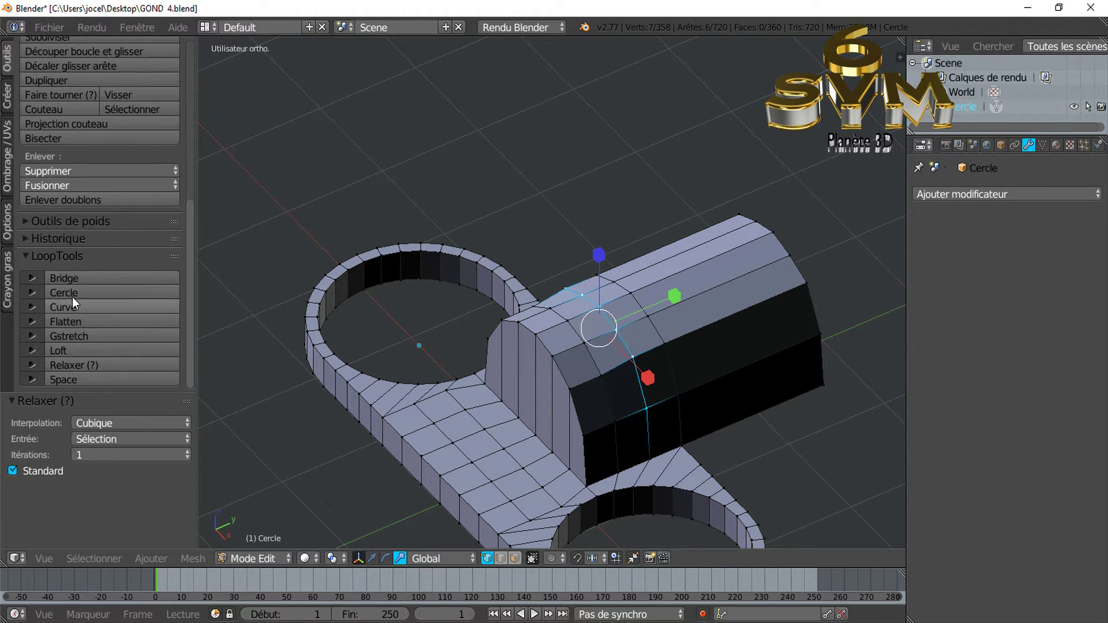
- Select the edges over the block's top and down its side, then relax them
{"action": "right_click", "coordinate": [679, 387]}
{"action": "right_click", "coordinate": [655, 334]}
{"action": "right_click", "coordinate": [639, 307], "text": "shift"}
{"action": "right_click", "coordinate": [609, 293], "text": "shift"}
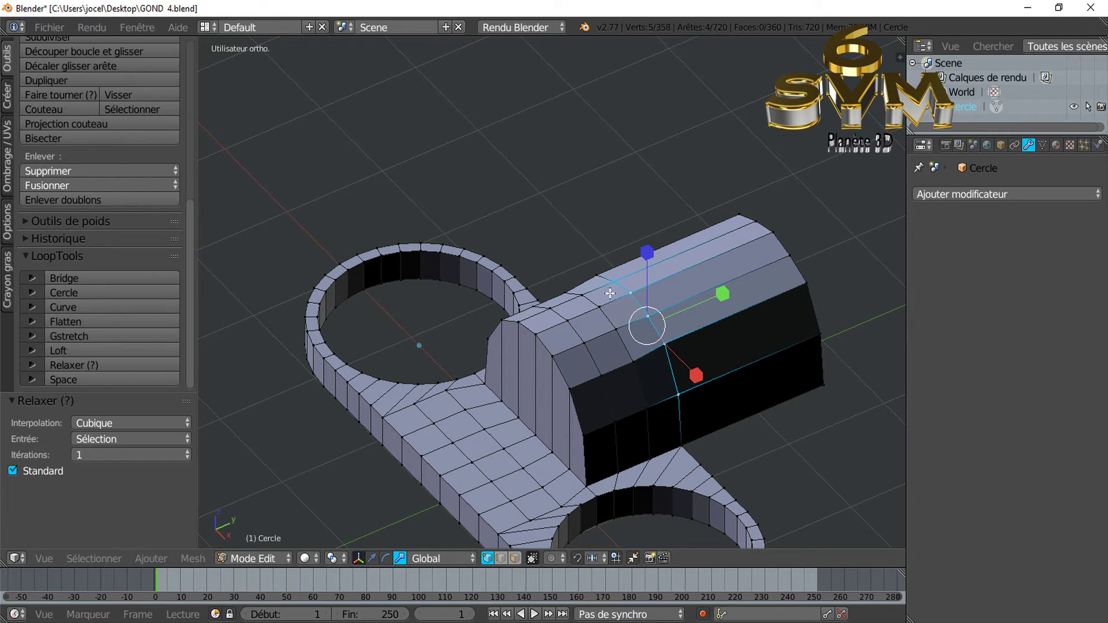
{"action": "middle_click_drag", "start_coordinate": [620, 290], "coordinate": [770, 287]}
{"action": "right_click", "coordinate": [554, 345], "text": "shift"}
{"action": "right_click", "coordinate": [551, 378], "text": "shift"}
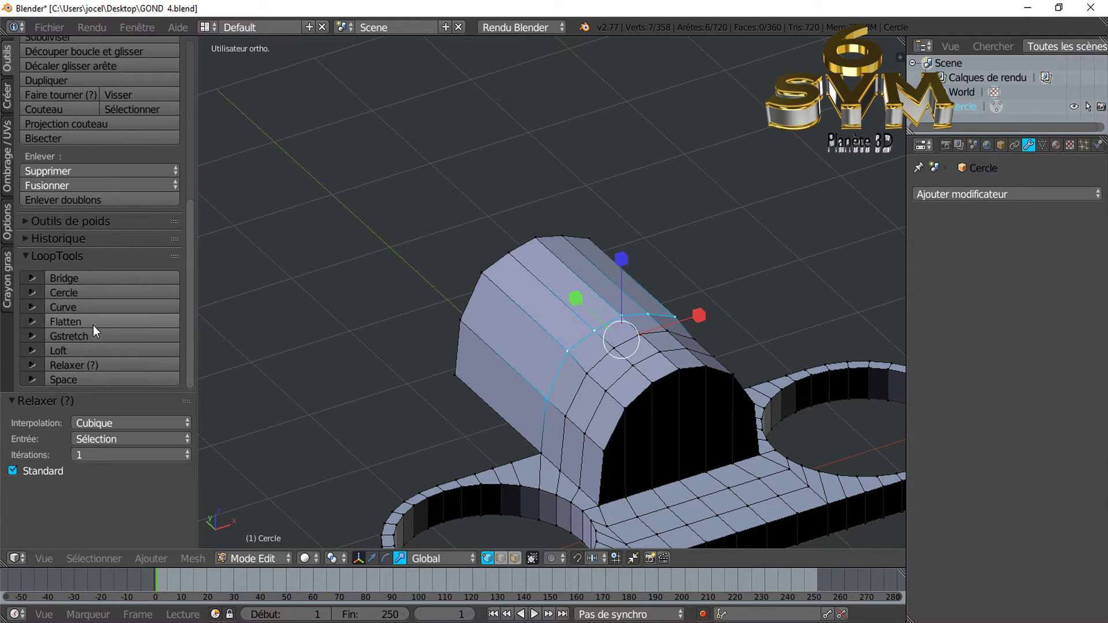
{"action": "left_click", "coordinate": [97, 363]}
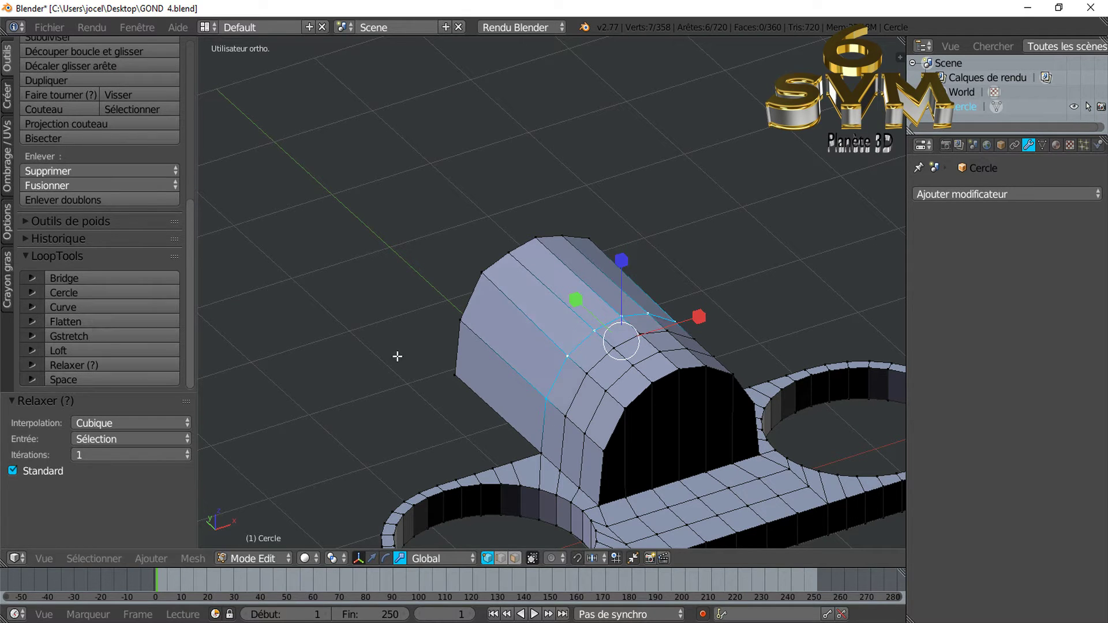
- Select the front arc vertices corner to corner and relax them into a smooth curve
{"action": "right_click", "coordinate": [460, 320]}
{"action": "right_click", "coordinate": [481, 272], "text": "shift"}
{"action": "right_click", "coordinate": [509, 252], "text": "shift"}
{"action": "right_click", "coordinate": [536, 237], "text": "shift"}
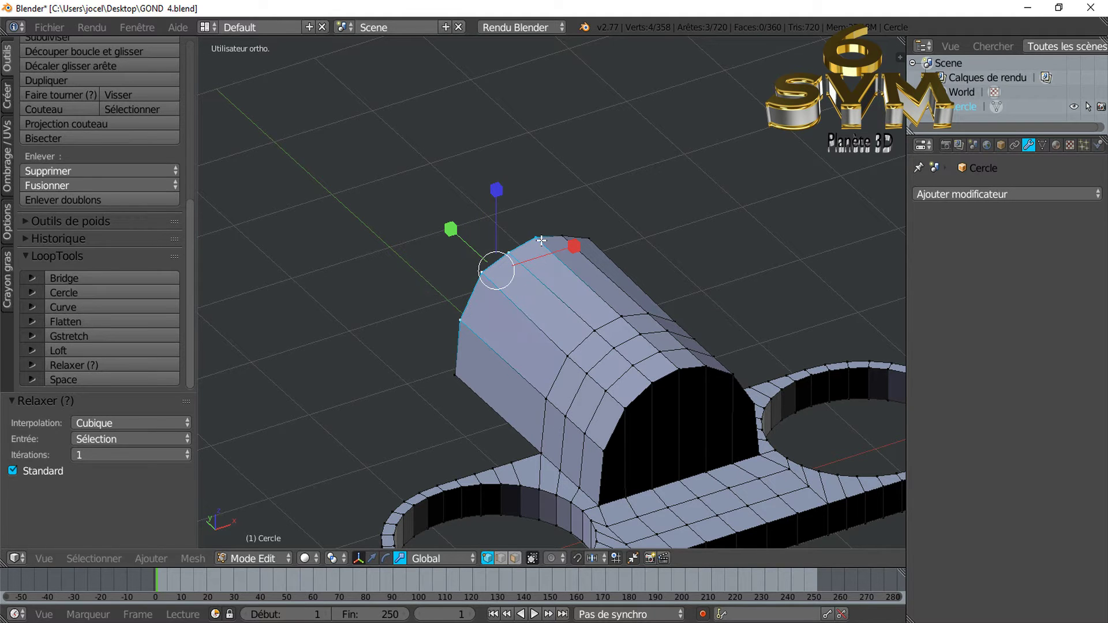
{"action": "mouse_move", "coordinate": [806, 295]}
{"action": "middle_mouse_down"}
{"action": "mouse_move", "coordinate": [591, 322]}
{"action": "mouse_move", "coordinate": [576, 309]}
{"action": "mouse_move", "coordinate": [469, 322]}
{"action": "middle_mouse_up"}
{"action": "right_click", "coordinate": [470, 322], "text": "shift"}
{"action": "right_click", "coordinate": [461, 356], "text": "shift"}
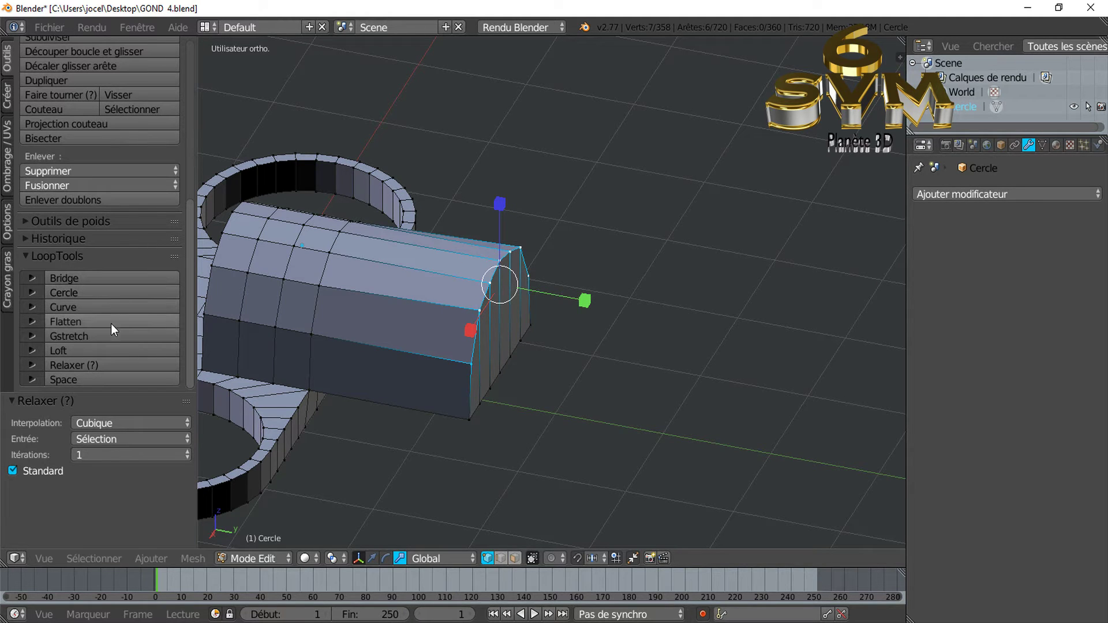
{"action": "left_click", "coordinate": [106, 364]}
{"action": "mouse_move", "coordinate": [481, 376]}
{"action": "middle_mouse_down"}
{"action": "mouse_move", "coordinate": [480, 401]}
{"action": "mouse_move", "coordinate": [441, 341]}
{"action": "mouse_move", "coordinate": [460, 351]}
{"action": "mouse_move", "coordinate": [460, 339]}
{"action": "mouse_move", "coordinate": [502, 349]}
{"action": "mouse_move", "coordinate": [749, 334]}
{"action": "mouse_move", "coordinate": [750, 414]}
{"action": "mouse_move", "coordinate": [628, 453]}
{"action": "mouse_move", "coordinate": [628, 404]}
{"action": "mouse_move", "coordinate": [604, 416]}
{"action": "mouse_move", "coordinate": [675, 362]}
{"action": "mouse_move", "coordinate": [671, 399]}
{"action": "middle_mouse_up"}
{"action": "middle_click_drag", "start_coordinate": [590, 413], "coordinate": [639, 357]}
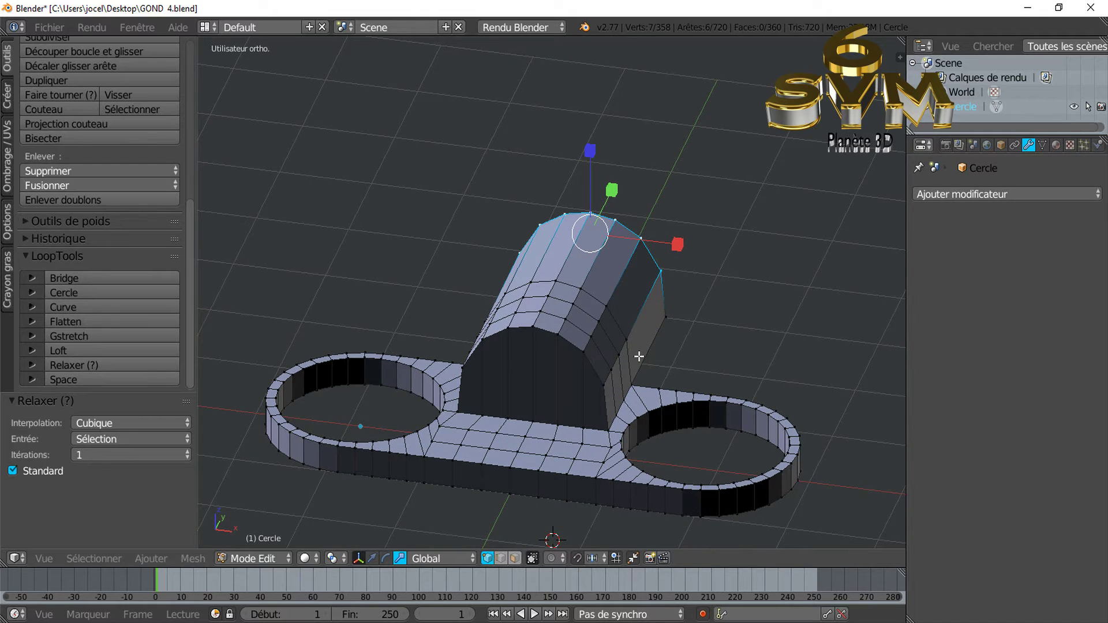
- Add a Subdivision Surface modifier to the Cercle mesh with viewport level 3
{"action": "left_click", "coordinate": [1023, 189]}
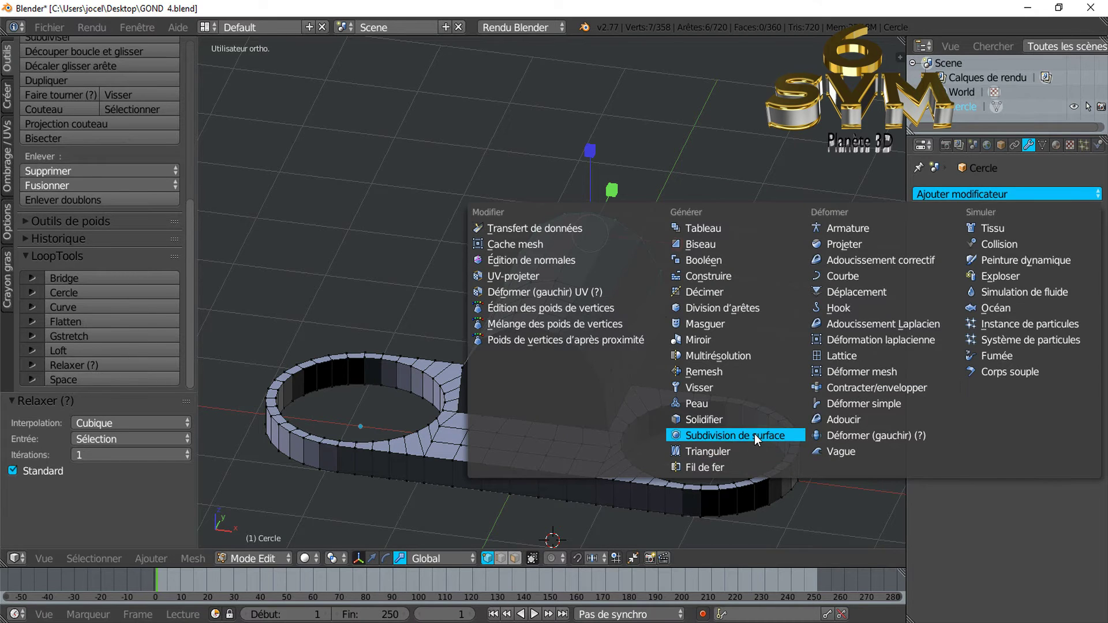
{"action": "left_click", "coordinate": [724, 435]}
{"action": "left_click", "coordinate": [999, 295]}
{"action": "left_click", "coordinate": [998, 296]}
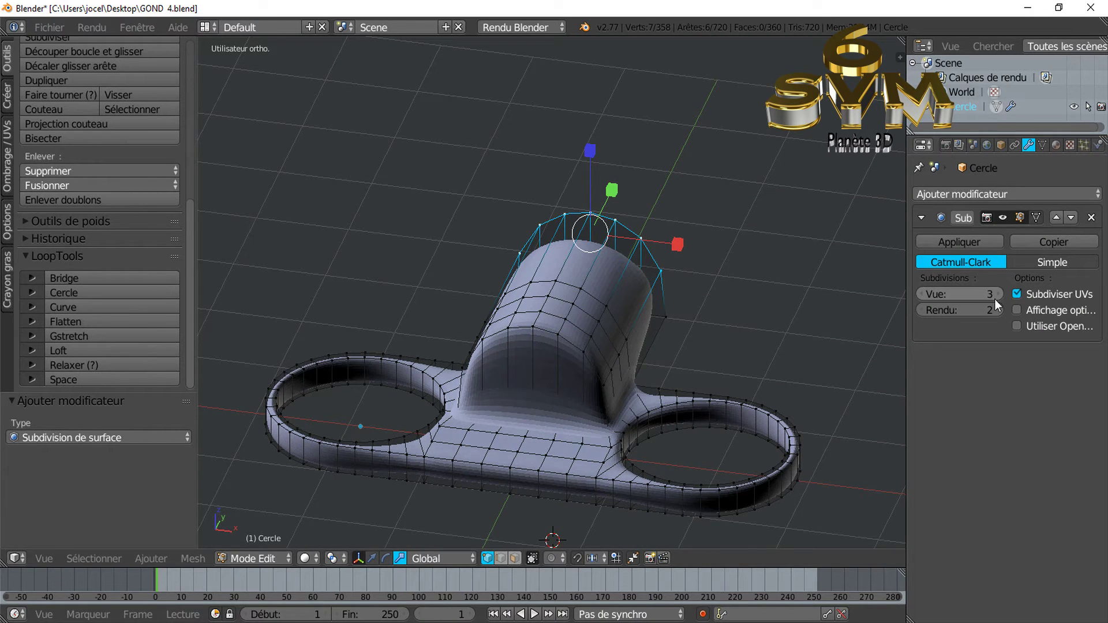
{"action": "mouse_move", "coordinate": [635, 404]}
{"action": "middle_mouse_down"}
{"action": "mouse_move", "coordinate": [685, 470]}
{"action": "mouse_move", "coordinate": [527, 375]}
{"action": "mouse_move", "coordinate": [559, 293]}
{"action": "mouse_move", "coordinate": [582, 391]}
{"action": "mouse_move", "coordinate": [655, 465]}
{"action": "mouse_move", "coordinate": [589, 372]}
{"action": "mouse_move", "coordinate": [577, 375]}
{"action": "middle_mouse_up"}
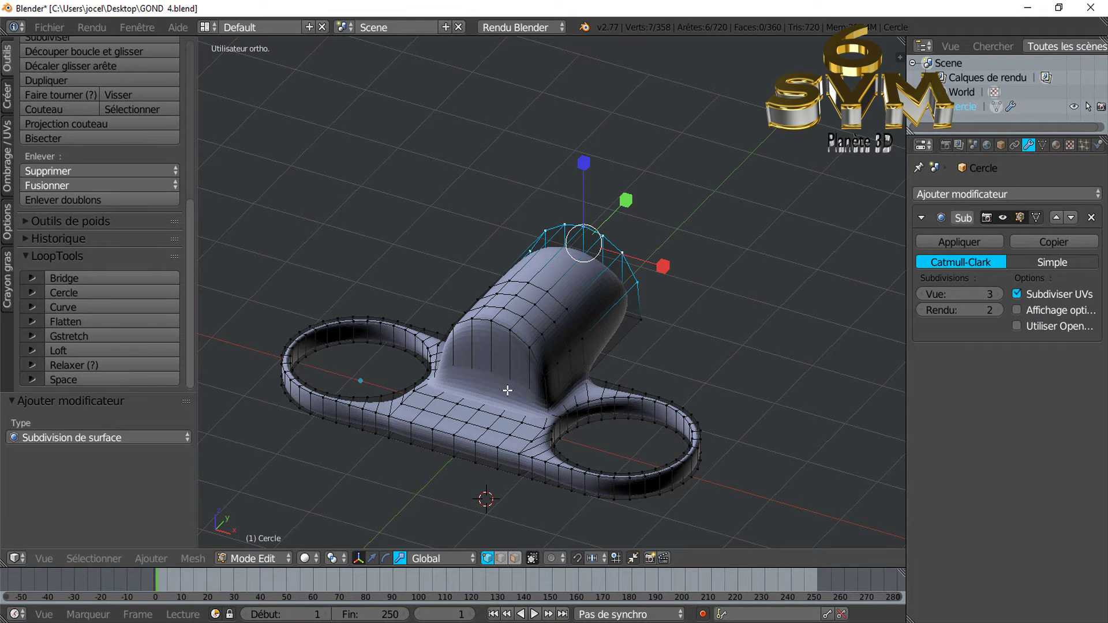
{"action": "key", "text": "alt+Tab"}
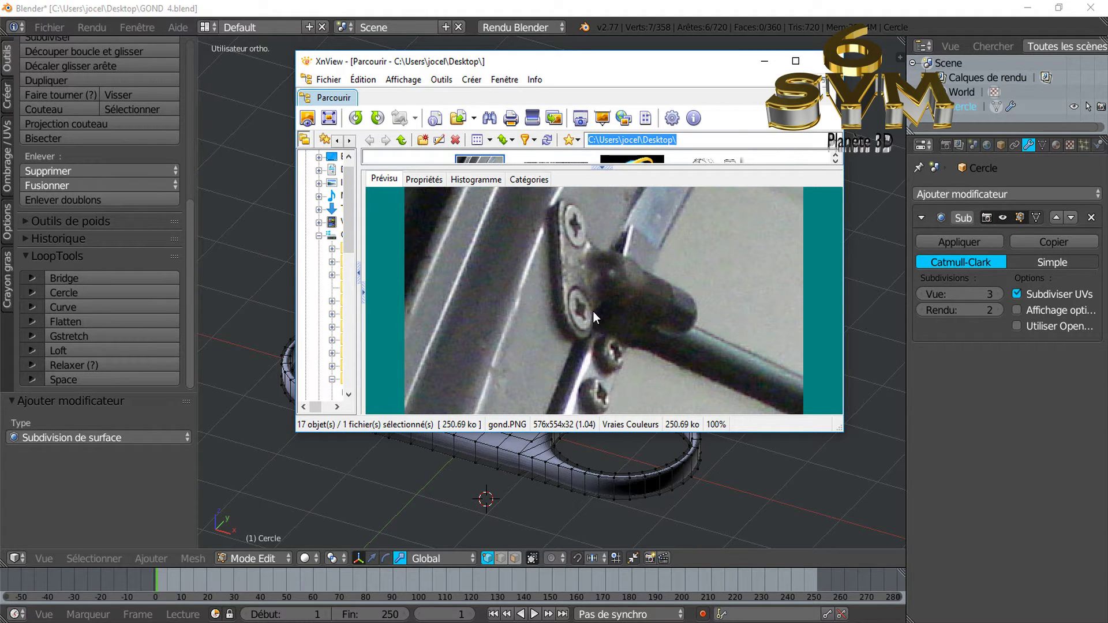
{"action": "left_click", "coordinate": [764, 61]}
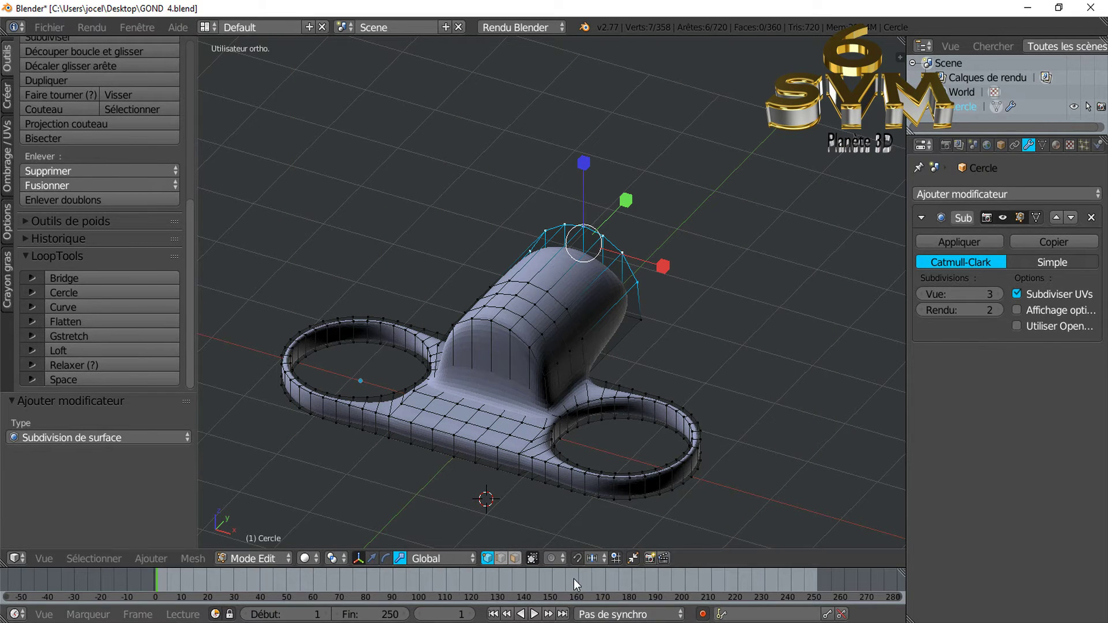
- Drop the Subdivision Surface viewport level to 0, showing the raw blocky mesh, then return to vertex select
{"action": "left_click", "coordinate": [506, 559]}
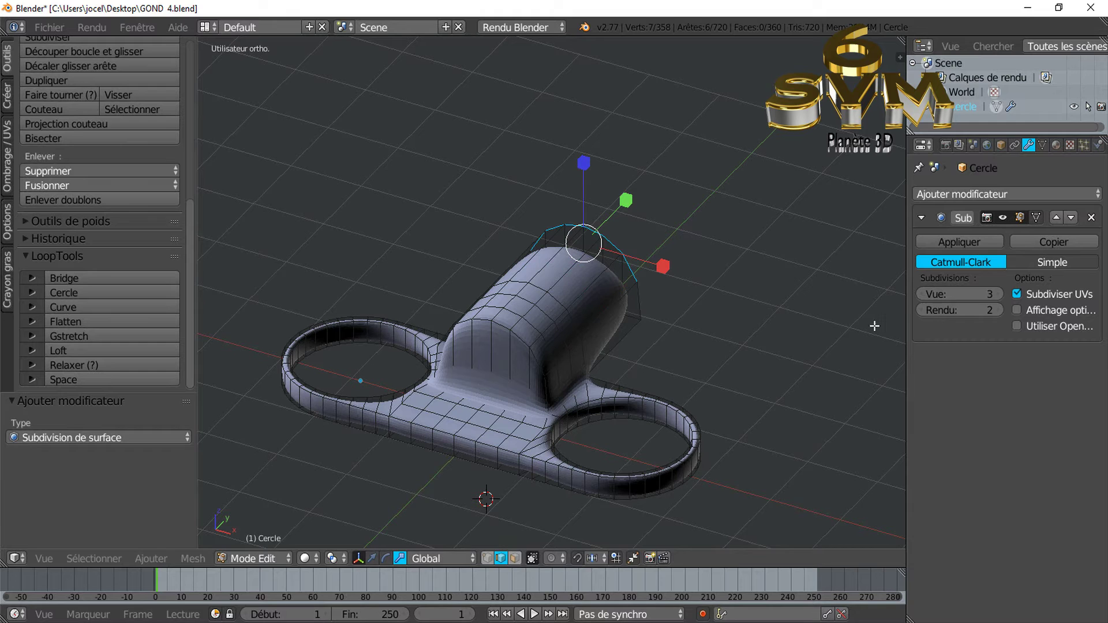
{"action": "left_click_drag", "start_coordinate": [920, 292], "coordinate": [900, 293]}
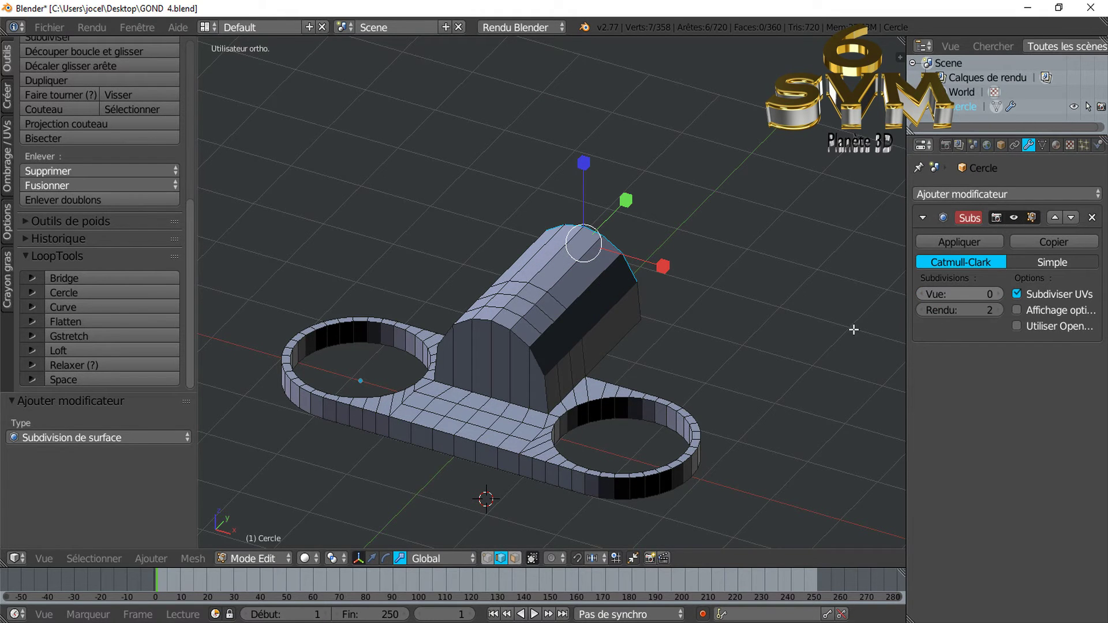
{"action": "mouse_move", "coordinate": [572, 445]}
{"action": "middle_mouse_down"}
{"action": "mouse_move", "coordinate": [582, 480]}
{"action": "mouse_move", "coordinate": [575, 420]}
{"action": "middle_mouse_up"}
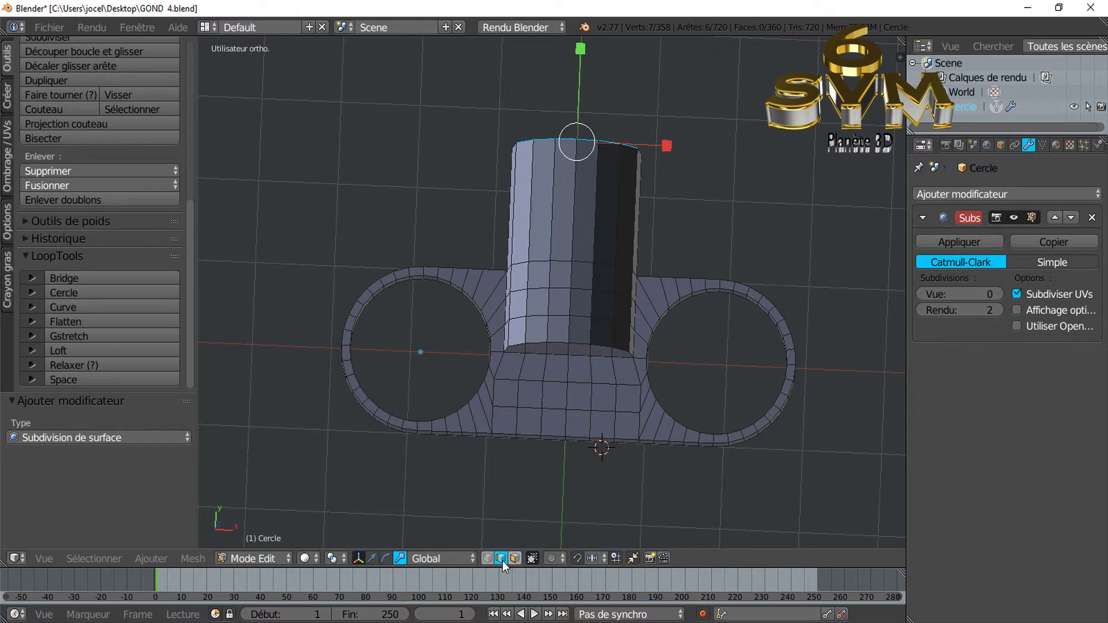
{"action": "left_click", "coordinate": [486, 558]}
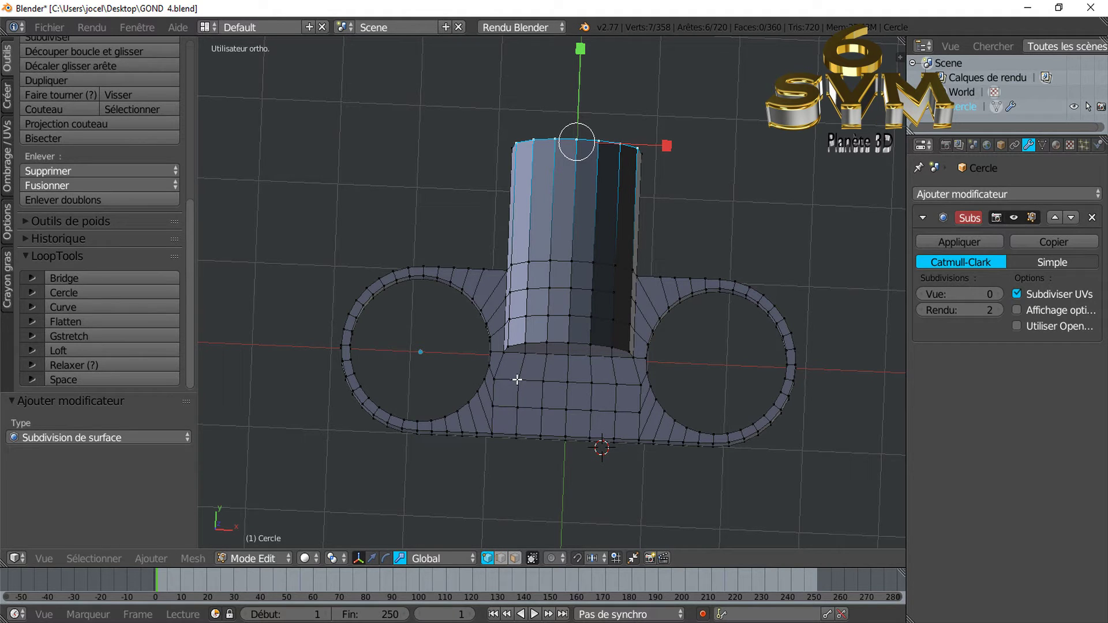
- Select the vertex row on the plate in front of the arch and move it -0.14 along Y in top view
{"action": "right_click", "coordinate": [518, 379]}
{"action": "right_click", "coordinate": [568, 381], "text": "shift"}
{"action": "right_click", "coordinate": [613, 386], "text": "shift"}
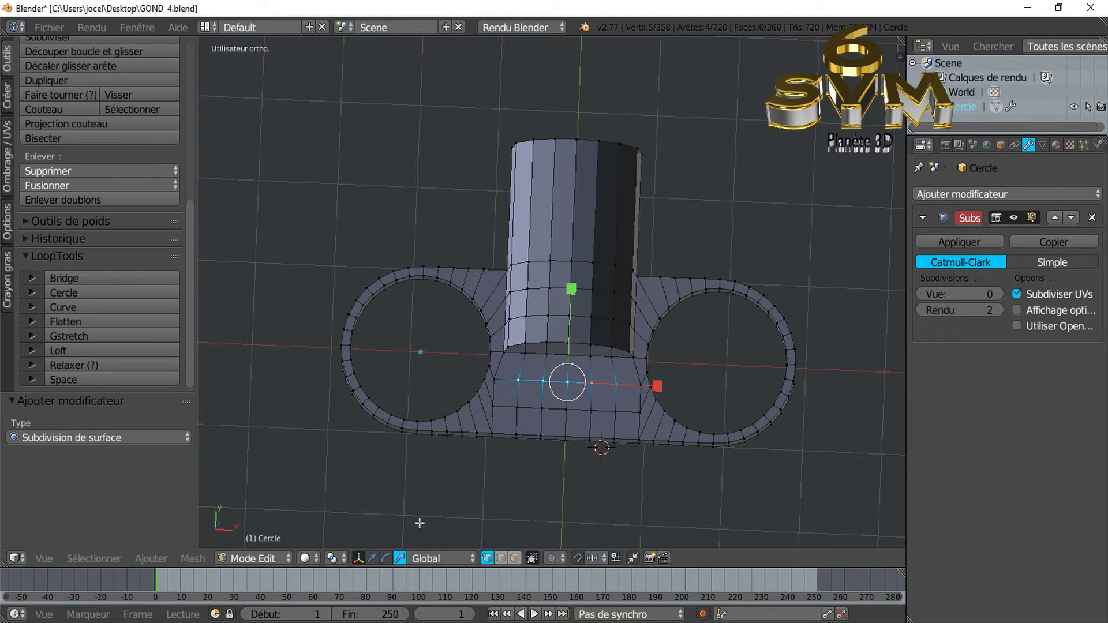
{"action": "left_click", "coordinate": [373, 557]}
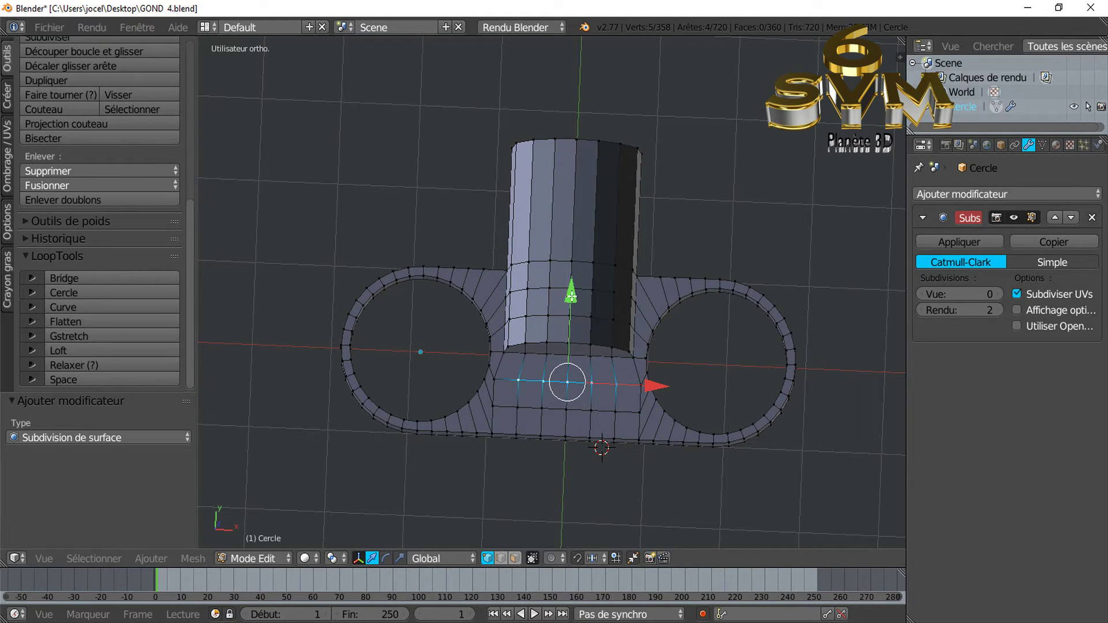
{"action": "key", "text": "KP_7"}
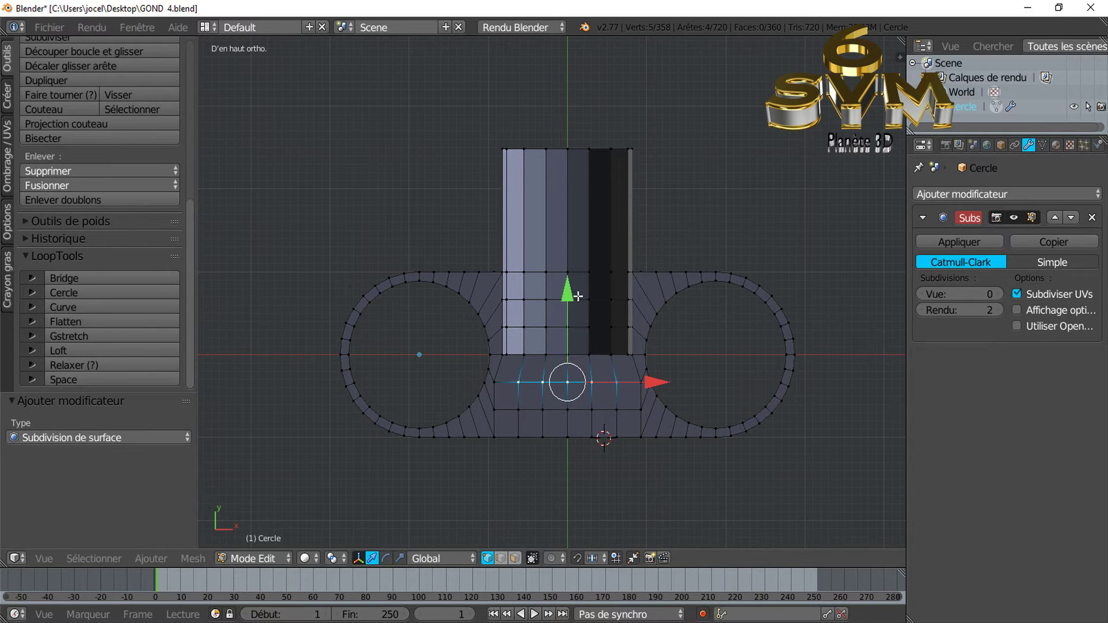
{"action": "left_click_drag", "start_coordinate": [569, 293], "coordinate": [572, 303]}
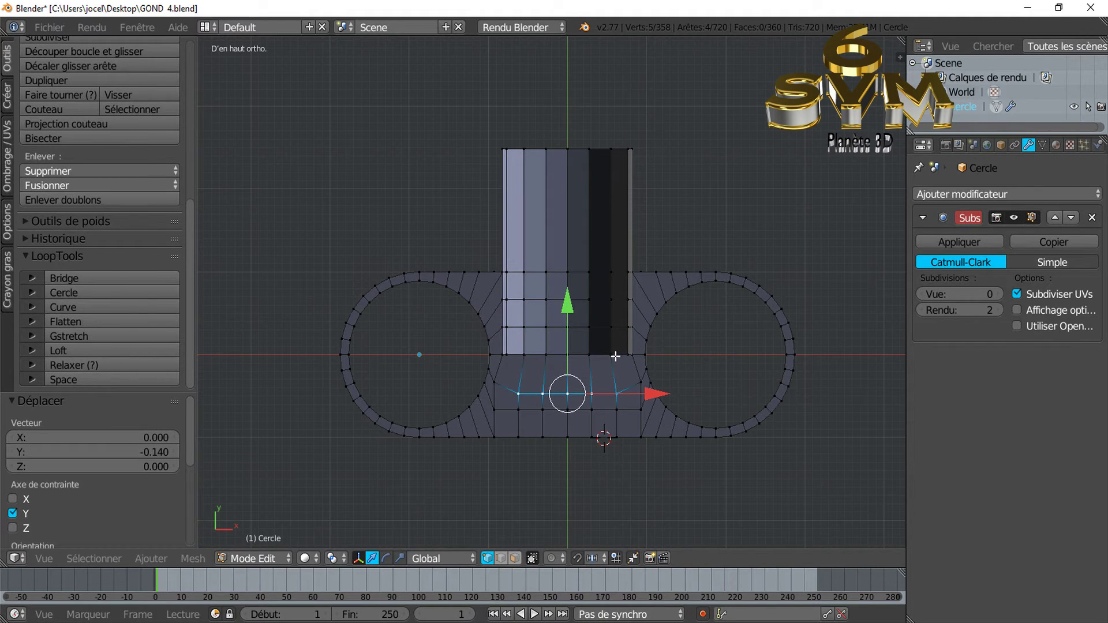
{"action": "middle_click_drag", "start_coordinate": [615, 356], "coordinate": [514, 332]}
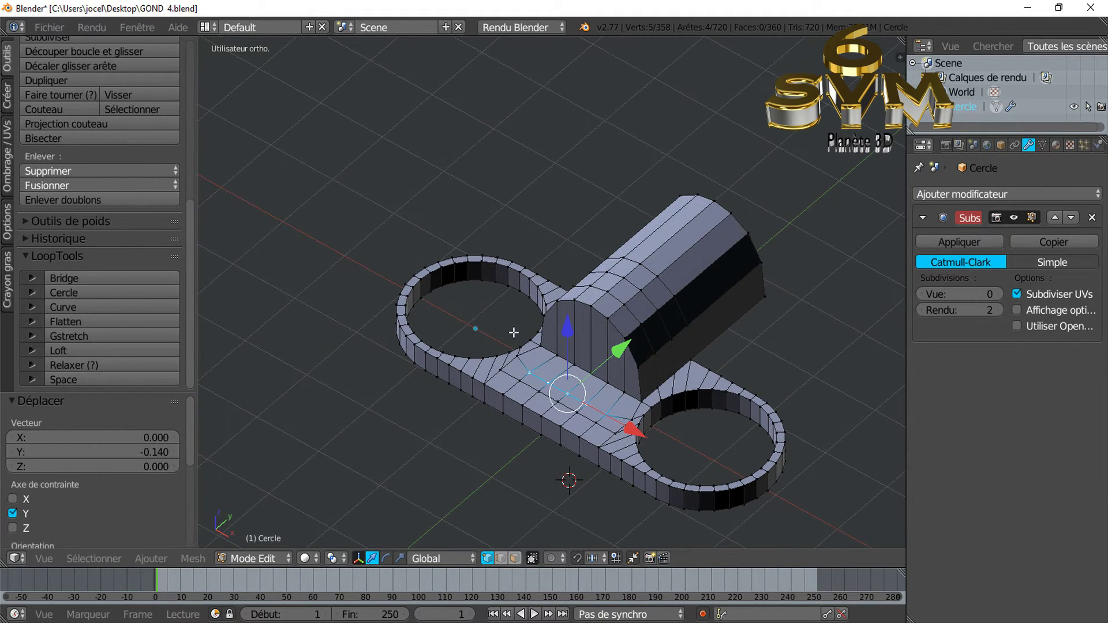
- Select edges at the arch's base and move them along Y to -0.202
{"action": "left_click", "coordinate": [500, 558]}
{"action": "right_click", "coordinate": [588, 340]}
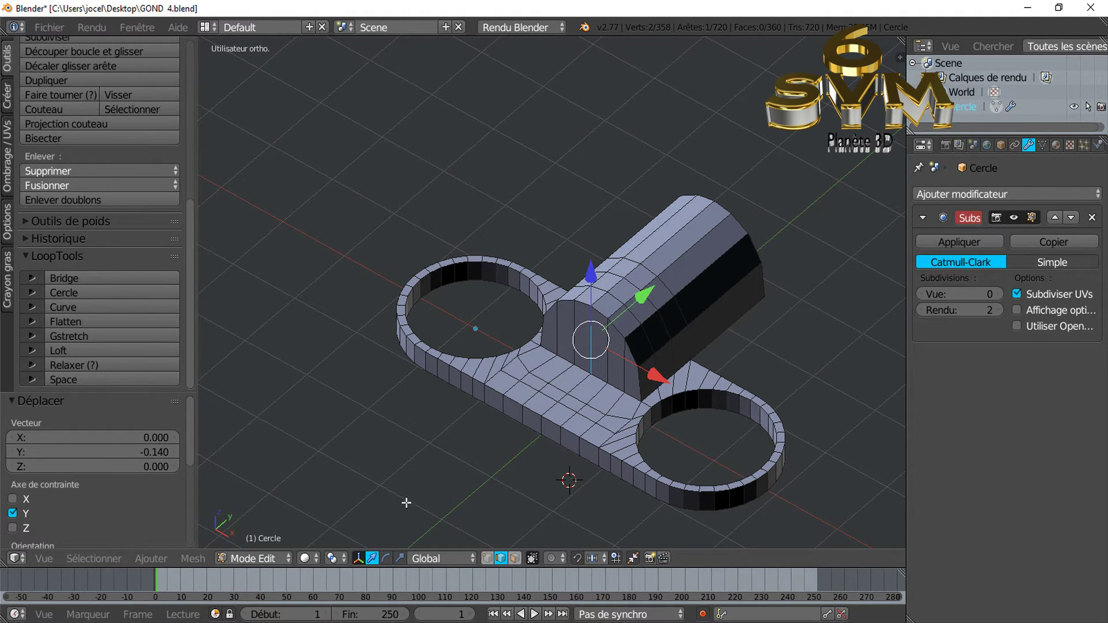
{"action": "key", "text": "g"}
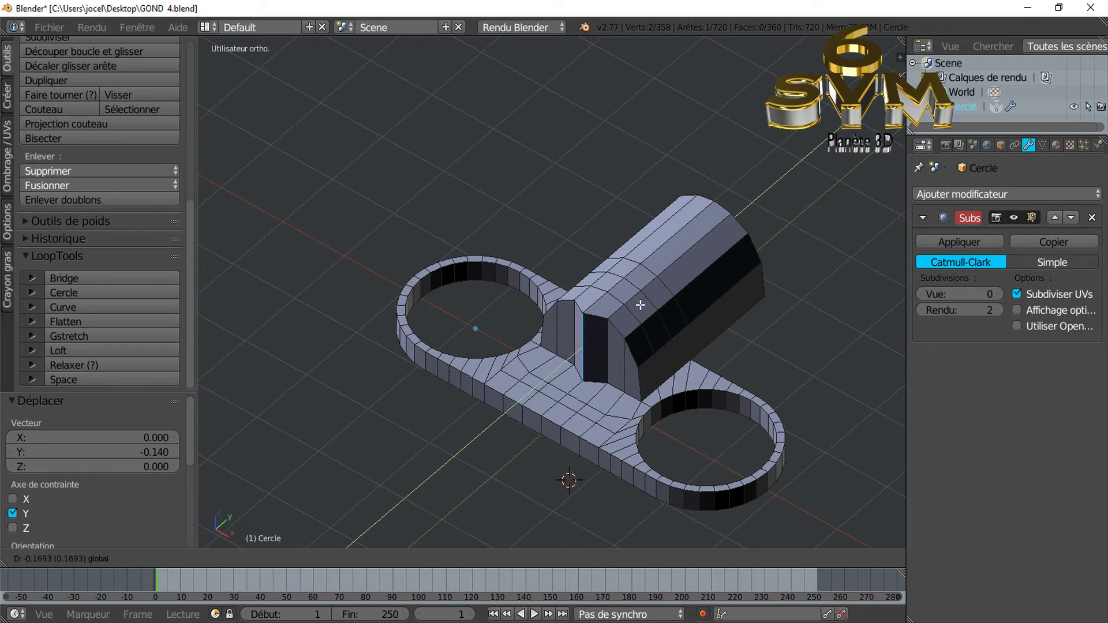
{"action": "left_click", "coordinate": [635, 314]}
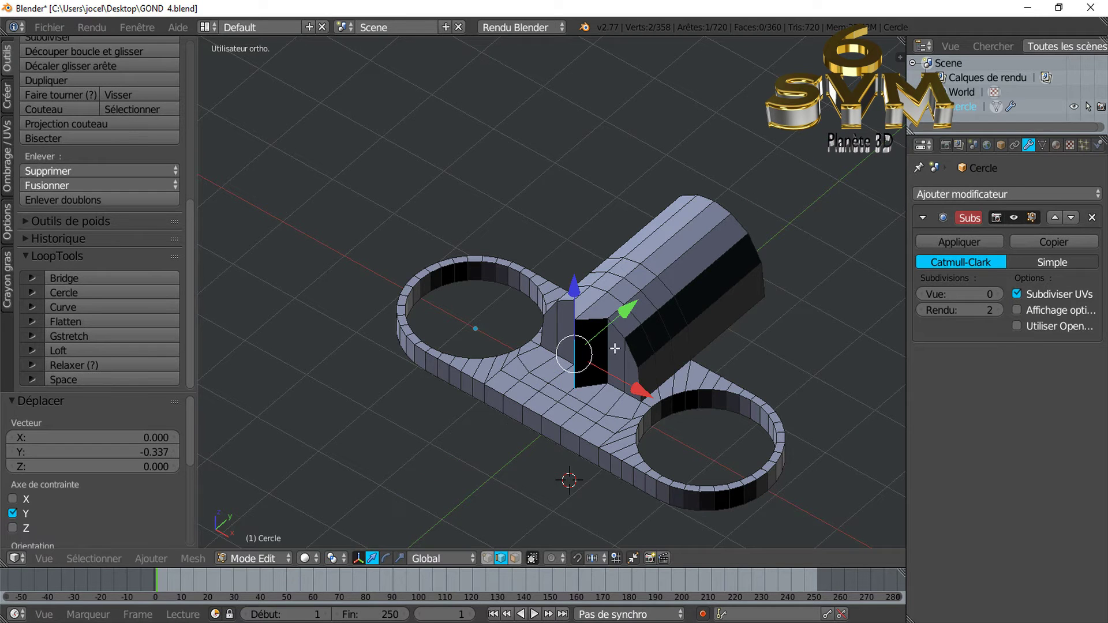
{"action": "mouse_move", "coordinate": [663, 352]}
{"action": "middle_mouse_down"}
{"action": "mouse_move", "coordinate": [713, 360]}
{"action": "mouse_move", "coordinate": [644, 324]}
{"action": "middle_mouse_up"}
{"action": "right_click", "coordinate": [555, 360], "text": "shift"}
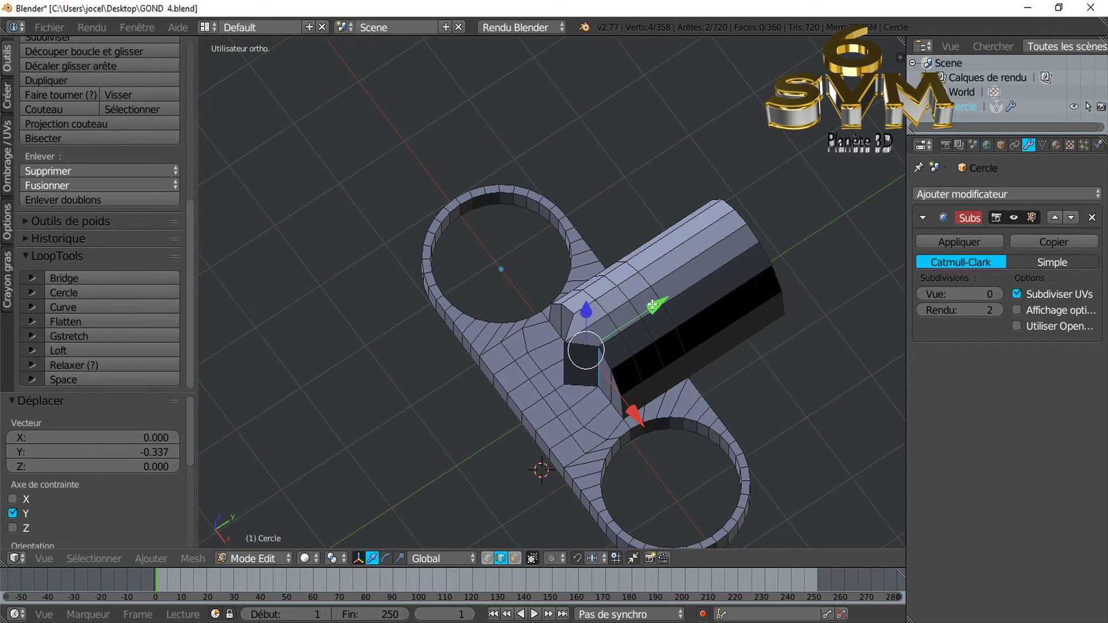
{"action": "left_click_drag", "start_coordinate": [651, 305], "coordinate": [638, 317]}
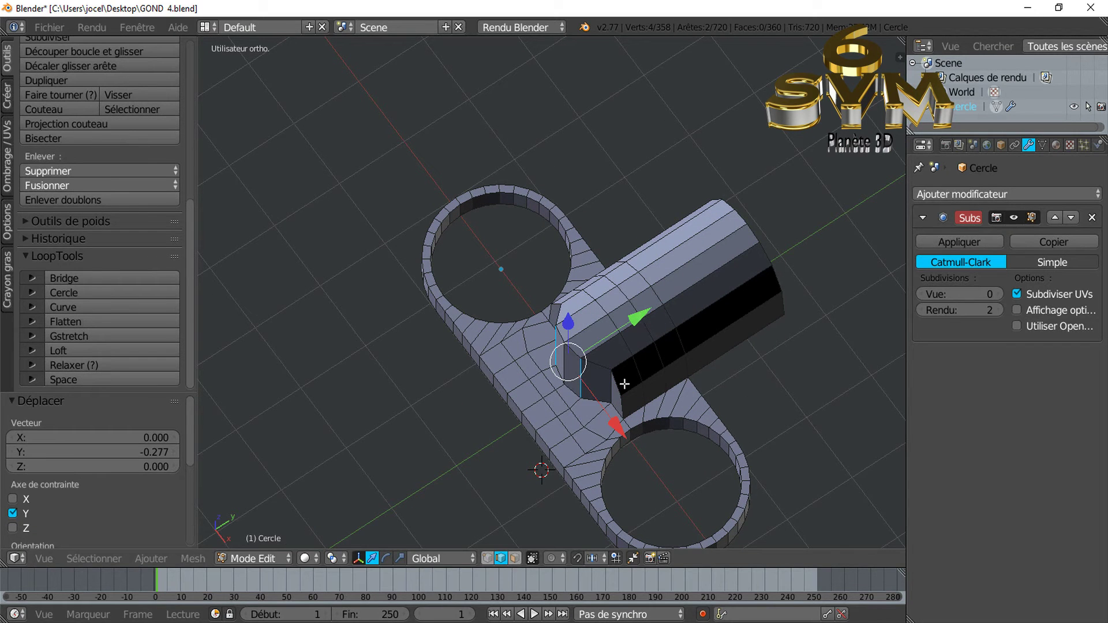
{"action": "right_click", "coordinate": [607, 388]}
{"action": "mouse_move", "coordinate": [607, 388]}
{"action": "middle_mouse_down"}
{"action": "mouse_move", "coordinate": [652, 373]}
{"action": "mouse_move", "coordinate": [633, 312]}
{"action": "middle_mouse_up"}
{"action": "right_click", "coordinate": [533, 368], "text": "shift"}
{"action": "left_click_drag", "start_coordinate": [632, 319], "coordinate": [627, 327]}
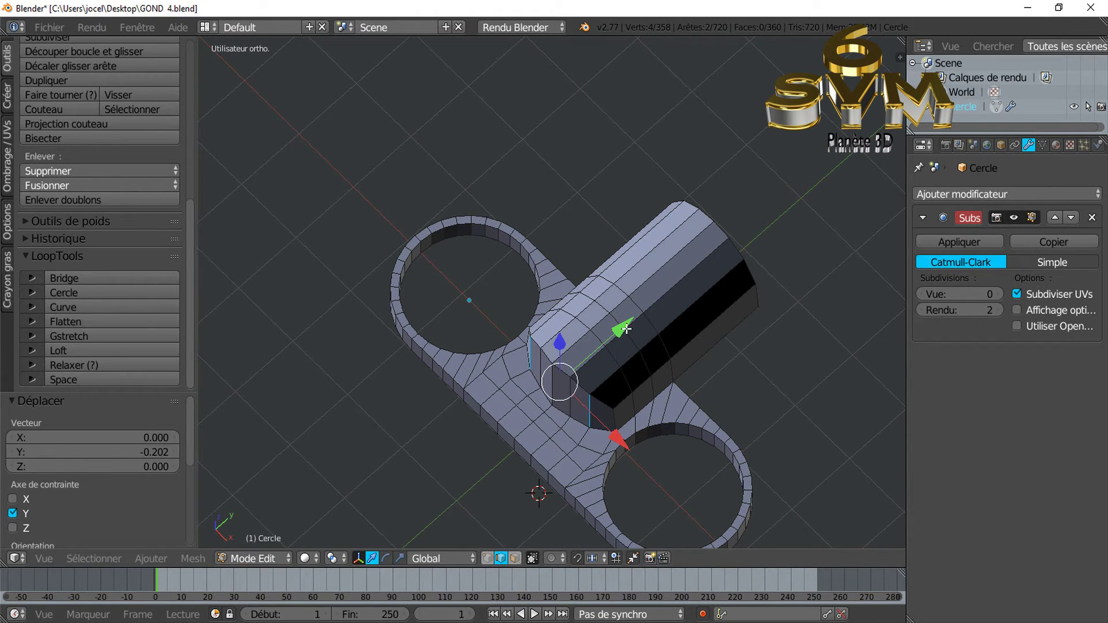
{"action": "mouse_move", "coordinate": [627, 332]}
{"action": "middle_mouse_down"}
{"action": "mouse_move", "coordinate": [725, 228]}
{"action": "mouse_move", "coordinate": [745, 280]}
{"action": "mouse_move", "coordinate": [791, 240]}
{"action": "mouse_move", "coordinate": [663, 280]}
{"action": "mouse_move", "coordinate": [642, 308]}
{"action": "mouse_move", "coordinate": [721, 317]}
{"action": "mouse_move", "coordinate": [668, 354]}
{"action": "mouse_move", "coordinate": [578, 374]}
{"action": "middle_mouse_up"}
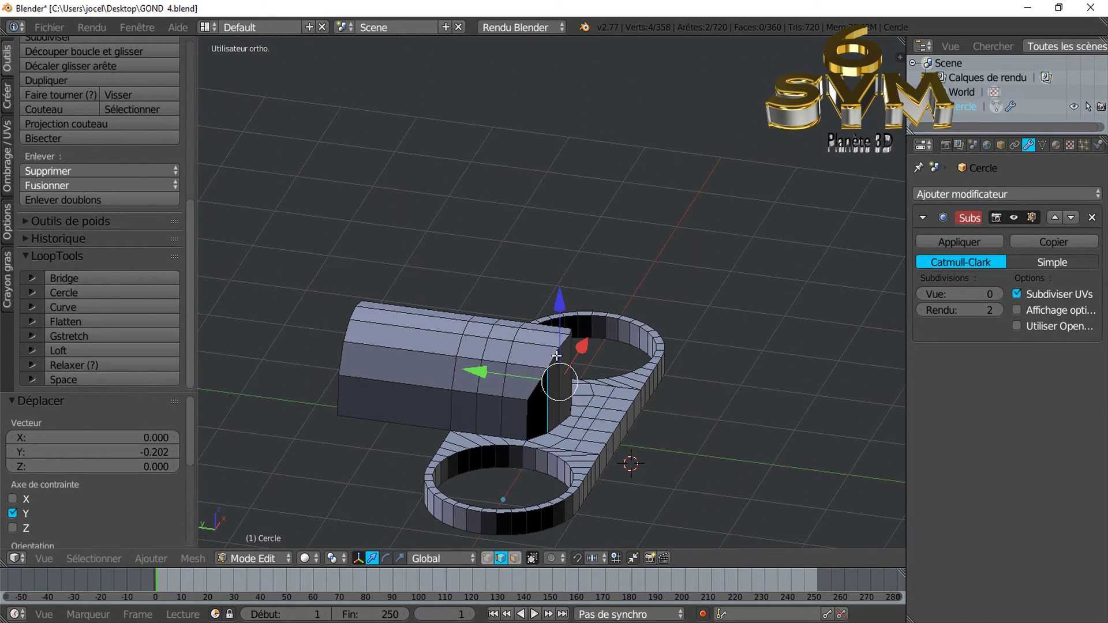
- Move the arch block's two front vertical edges to Y -0.046
{"action": "mouse_move", "coordinate": [597, 378]}
{"action": "middle_mouse_down"}
{"action": "mouse_move", "coordinate": [498, 396]}
{"action": "mouse_move", "coordinate": [560, 375]}
{"action": "mouse_move", "coordinate": [543, 376]}
{"action": "mouse_move", "coordinate": [552, 389]}
{"action": "middle_mouse_up"}
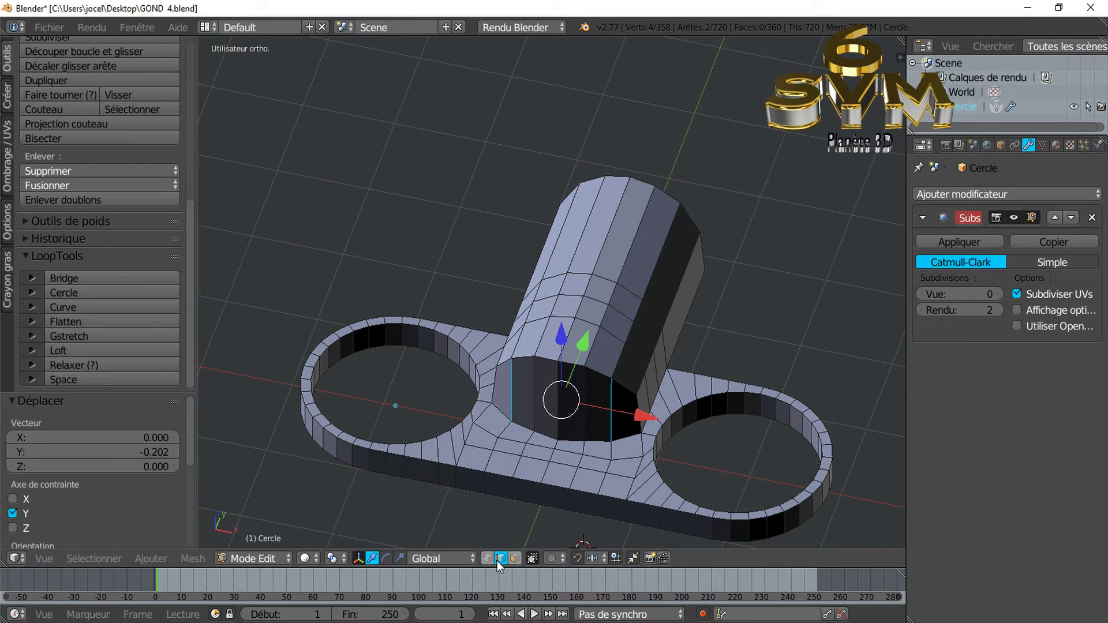
{"action": "right_click", "coordinate": [508, 357]}
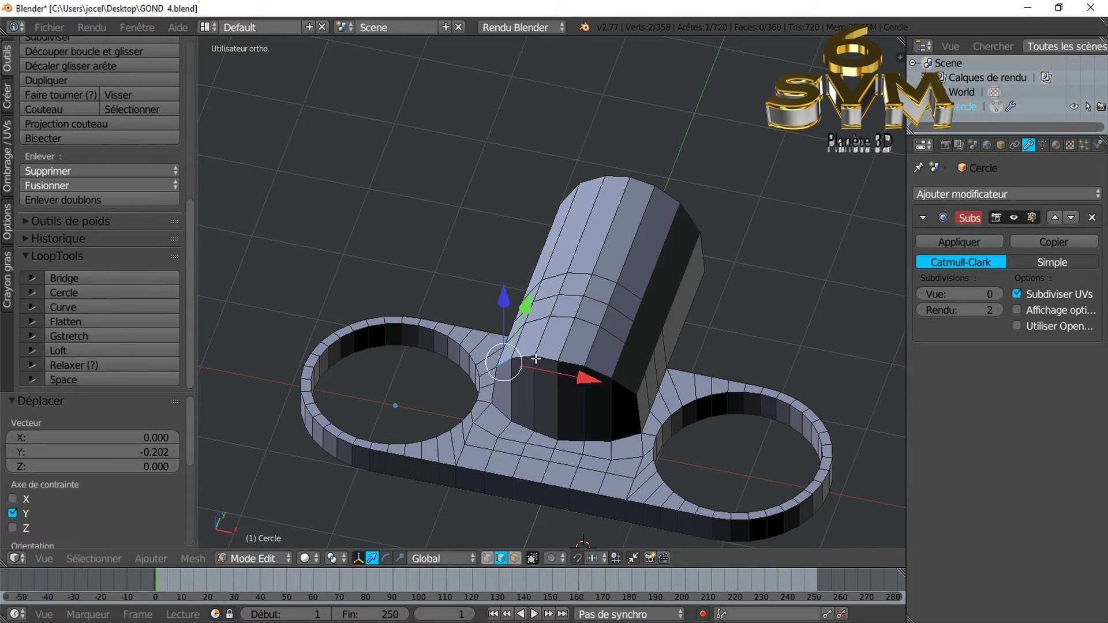
{"action": "scroll", "coordinate": [565, 414], "scroll_direction": "up", "scroll_amount": 2}
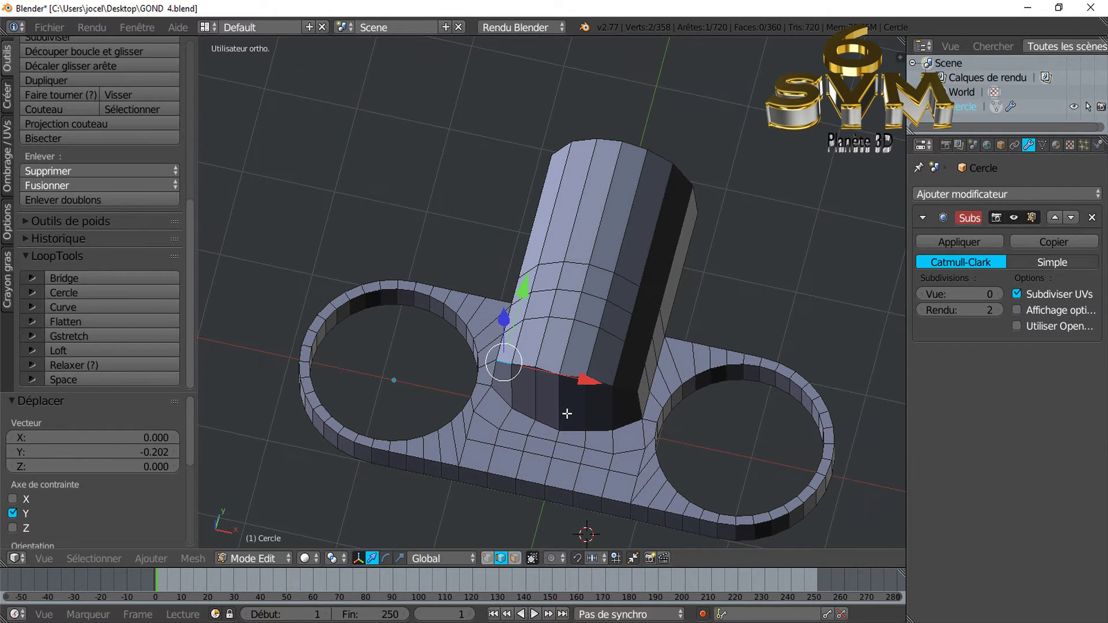
{"action": "scroll", "coordinate": [566, 416], "scroll_direction": "up", "scroll_amount": 1}
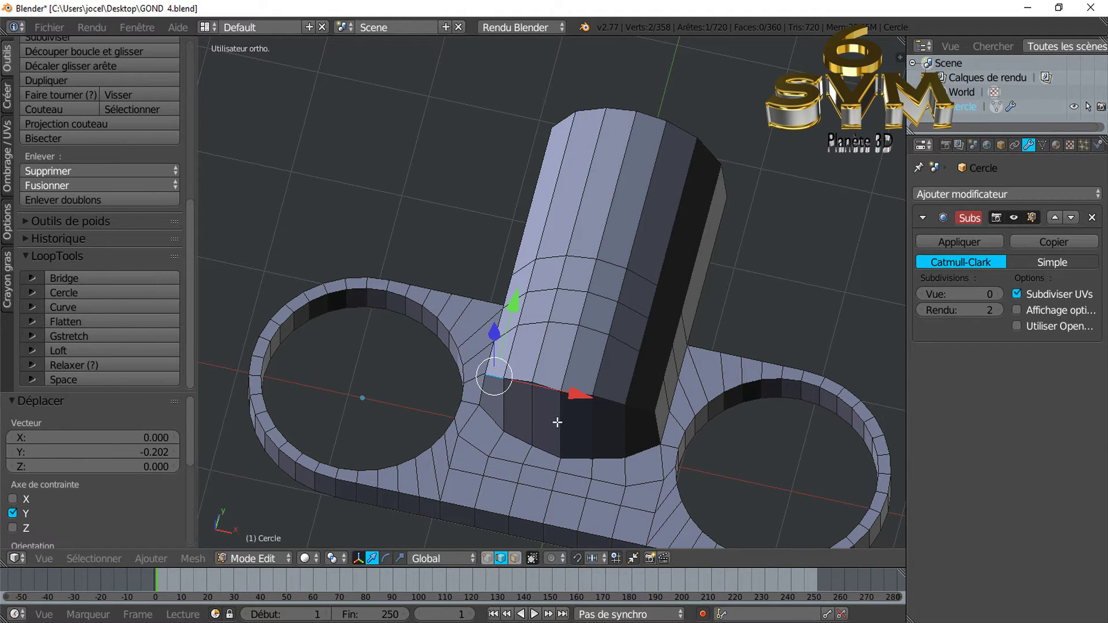
{"action": "right_click", "coordinate": [528, 418]}
{"action": "right_click", "coordinate": [596, 418], "text": "shift"}
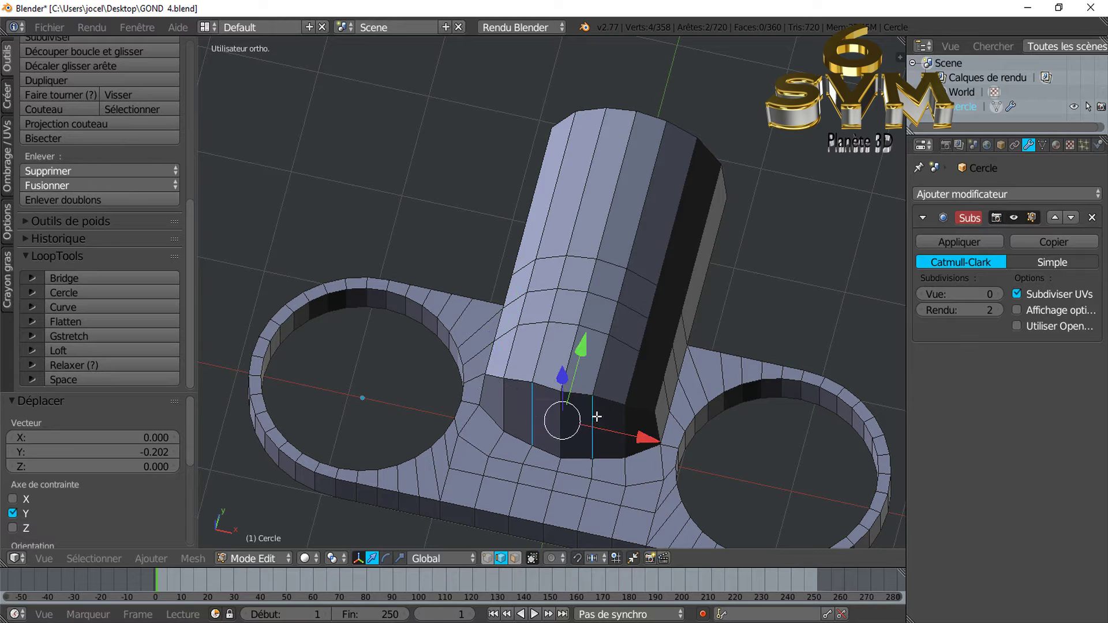
{"action": "left_click_drag", "start_coordinate": [584, 347], "coordinate": [580, 346]}
{"action": "right_click", "coordinate": [563, 413]}
- Select the block's base edge loop and begin edge-sliding it toward the plate
{"action": "middle_click_drag", "start_coordinate": [633, 435], "coordinate": [641, 445]}
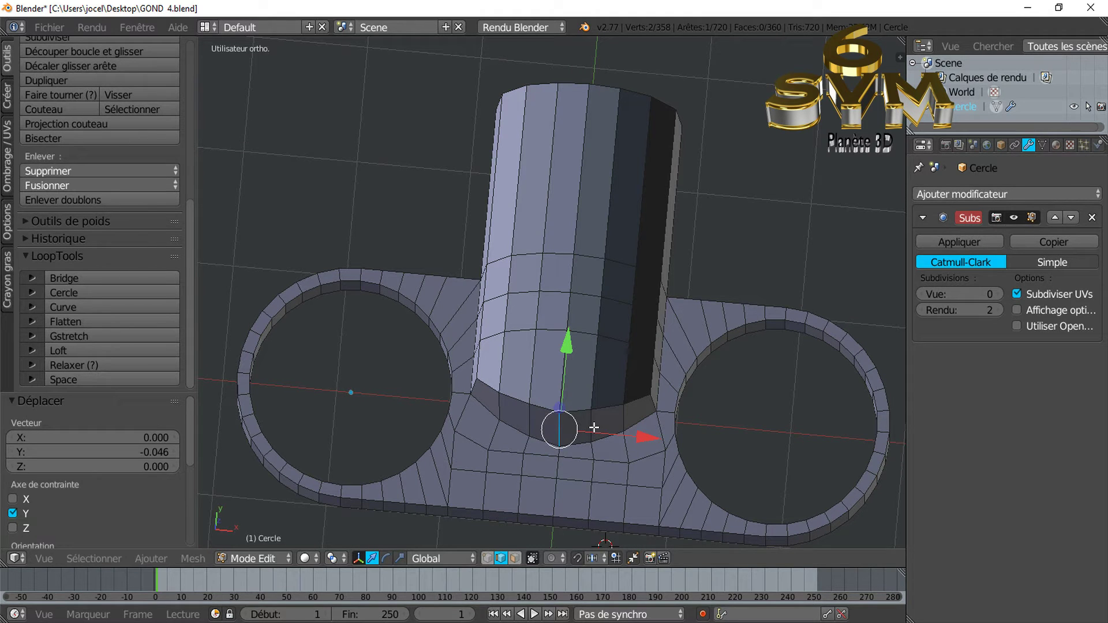
{"action": "middle_click_drag", "start_coordinate": [573, 418], "coordinate": [520, 406]}
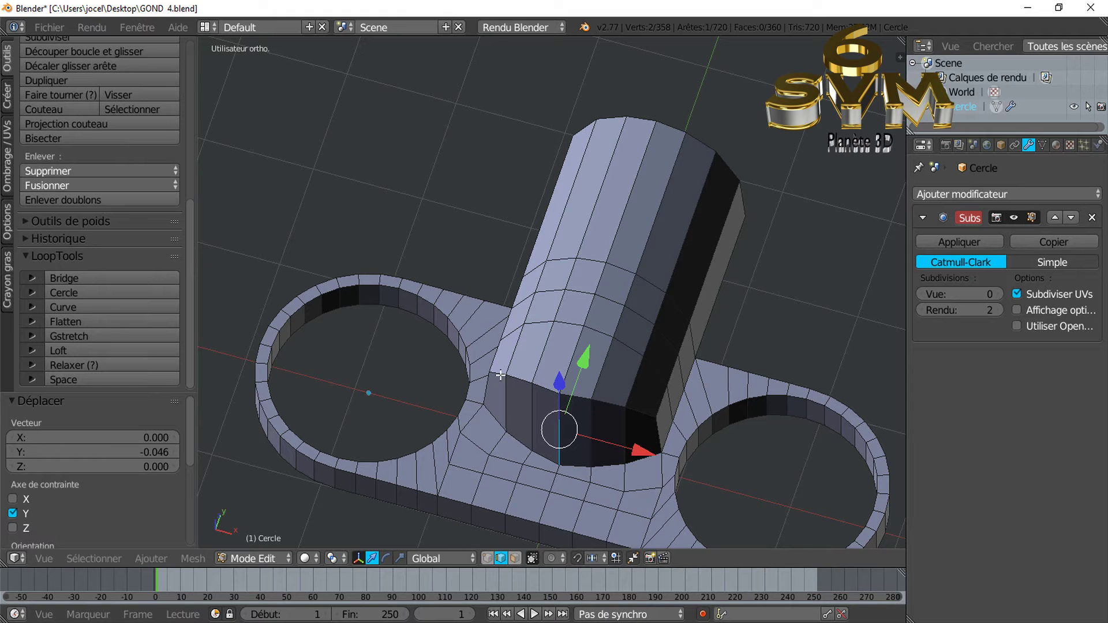
{"action": "left_click", "coordinate": [500, 375]}
{"action": "left_click", "coordinate": [525, 380], "text": "shift"}
{"action": "left_click", "coordinate": [577, 395], "text": "shift"}
{"action": "left_click", "coordinate": [632, 411], "text": "shift"}
{"action": "mouse_move", "coordinate": [613, 422]}
{"action": "middle_mouse_down"}
{"action": "mouse_move", "coordinate": [622, 449]}
{"action": "mouse_move", "coordinate": [522, 414]}
{"action": "mouse_move", "coordinate": [576, 386]}
{"action": "middle_mouse_up"}
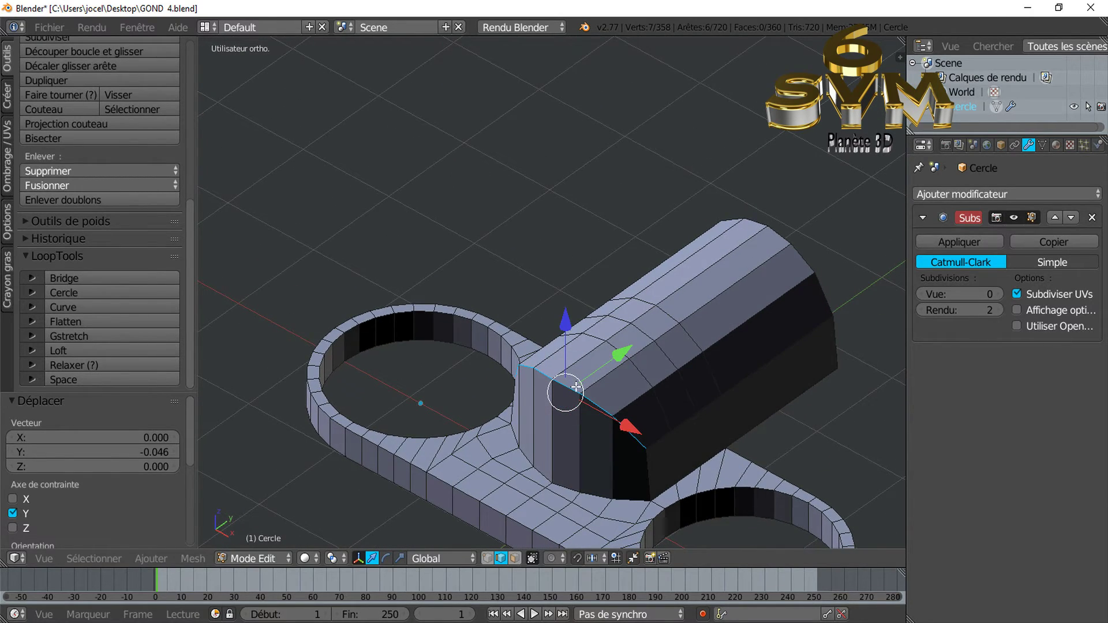
{"action": "right_click", "coordinate": [638, 443], "text": "shift"}
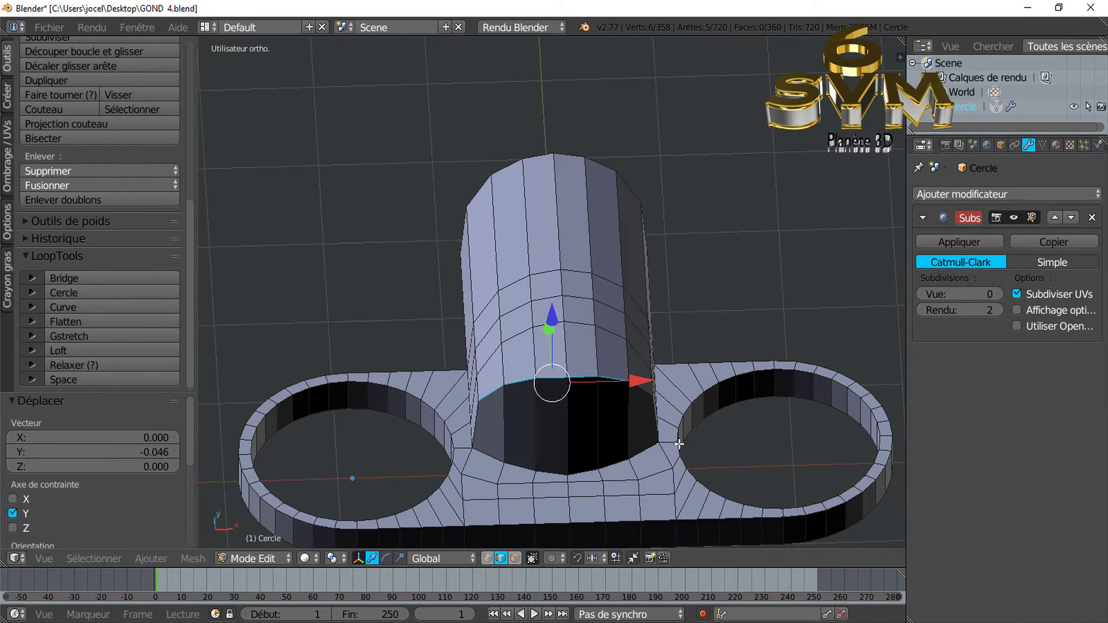
{"action": "middle_click_drag", "start_coordinate": [638, 444], "coordinate": [493, 411]}
{"action": "middle_click_drag", "start_coordinate": [612, 382], "coordinate": [553, 455]}
{"action": "key", "text": "g"}
{"action": "key", "text": "g"}
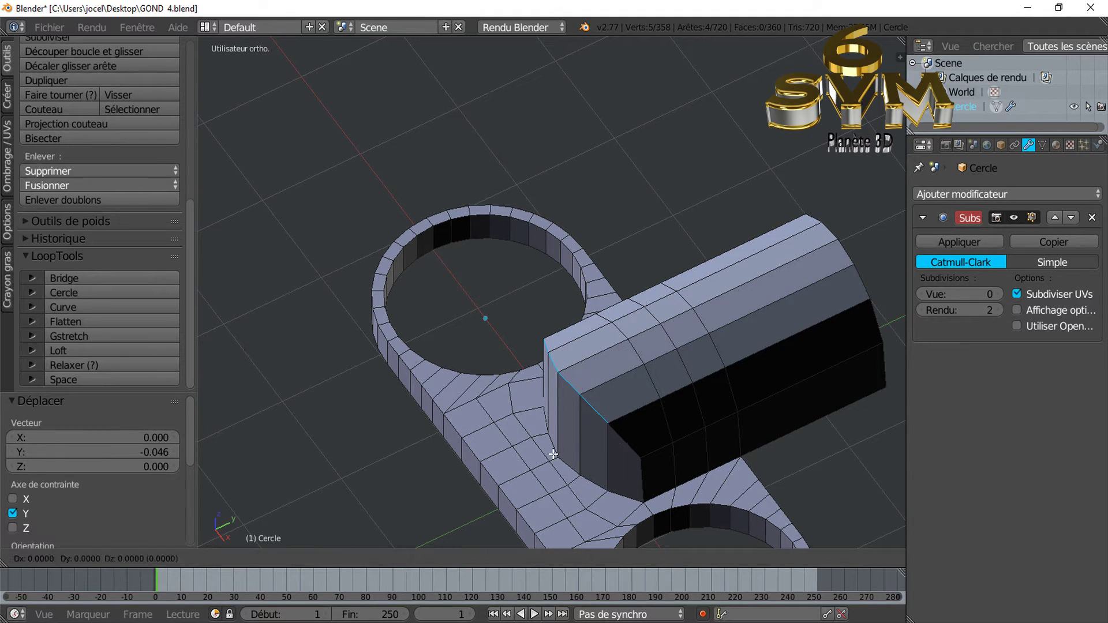
- Confirm the base loop slide at -0.575 and move the rear vertical edges to Y -0.023
{"action": "left_click", "coordinate": [581, 426]}
{"action": "mouse_move", "coordinate": [601, 440]}
{"action": "middle_mouse_down"}
{"action": "mouse_move", "coordinate": [667, 443]}
{"action": "mouse_move", "coordinate": [608, 404]}
{"action": "mouse_move", "coordinate": [577, 456]}
{"action": "middle_mouse_up"}
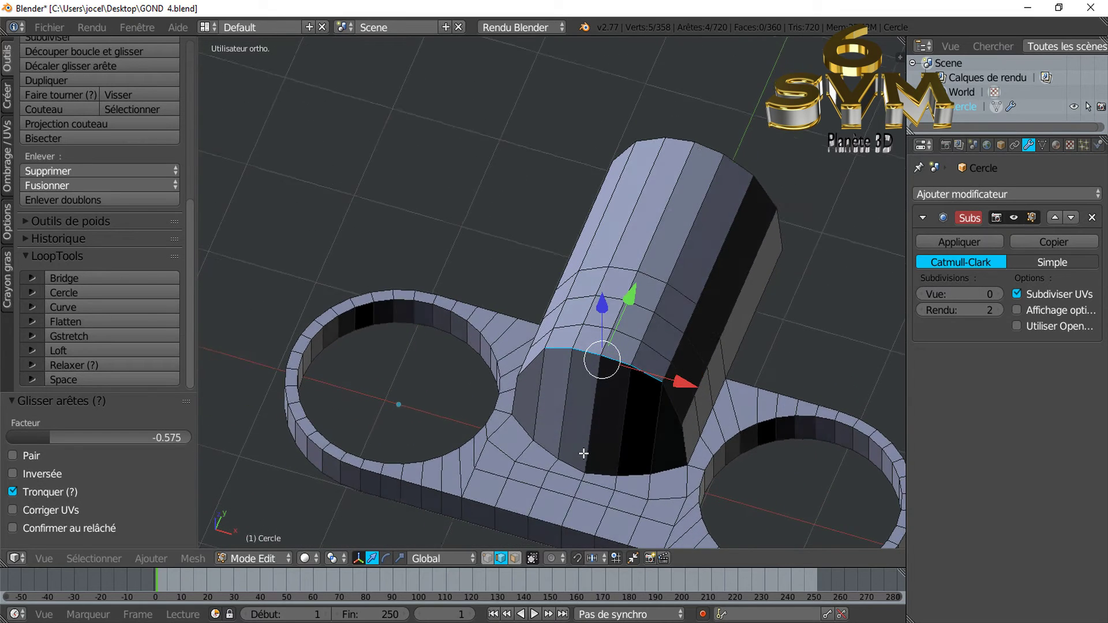
{"action": "right_click", "coordinate": [543, 392]}
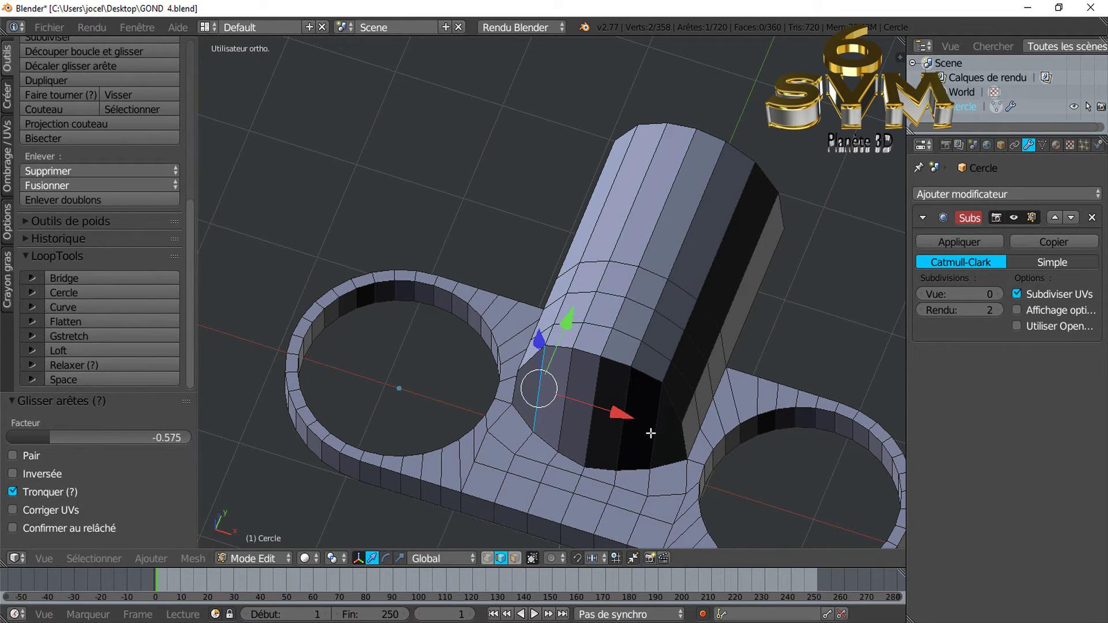
{"action": "middle_click_drag", "start_coordinate": [632, 450], "coordinate": [629, 466]}
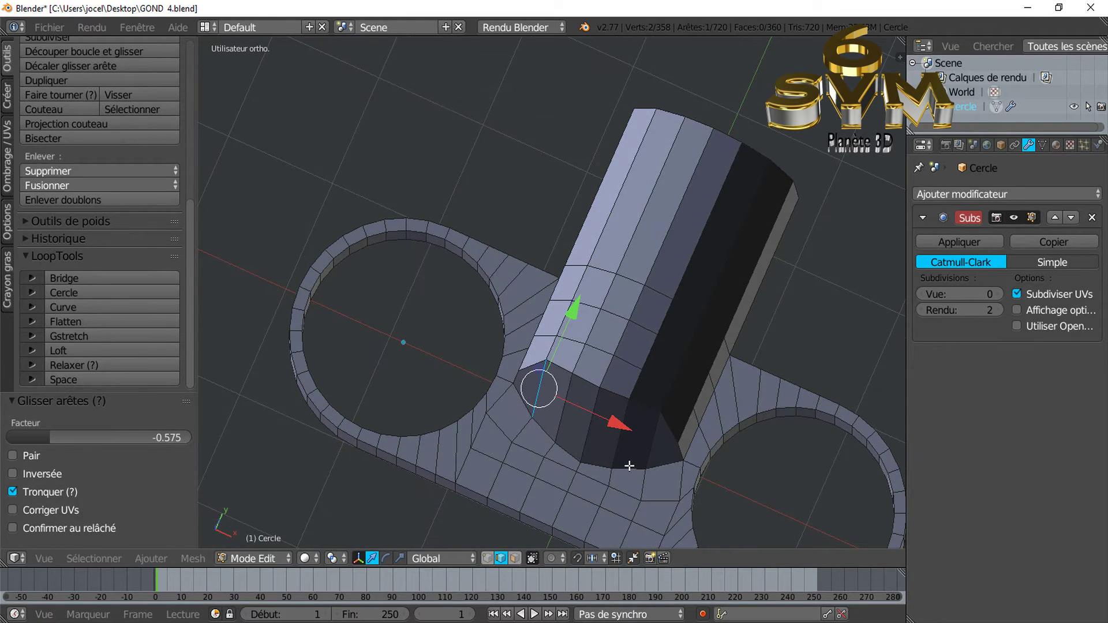
{"action": "right_click", "coordinate": [656, 451], "text": "shift"}
{"action": "left_click_drag", "start_coordinate": [630, 336], "coordinate": [631, 338]}
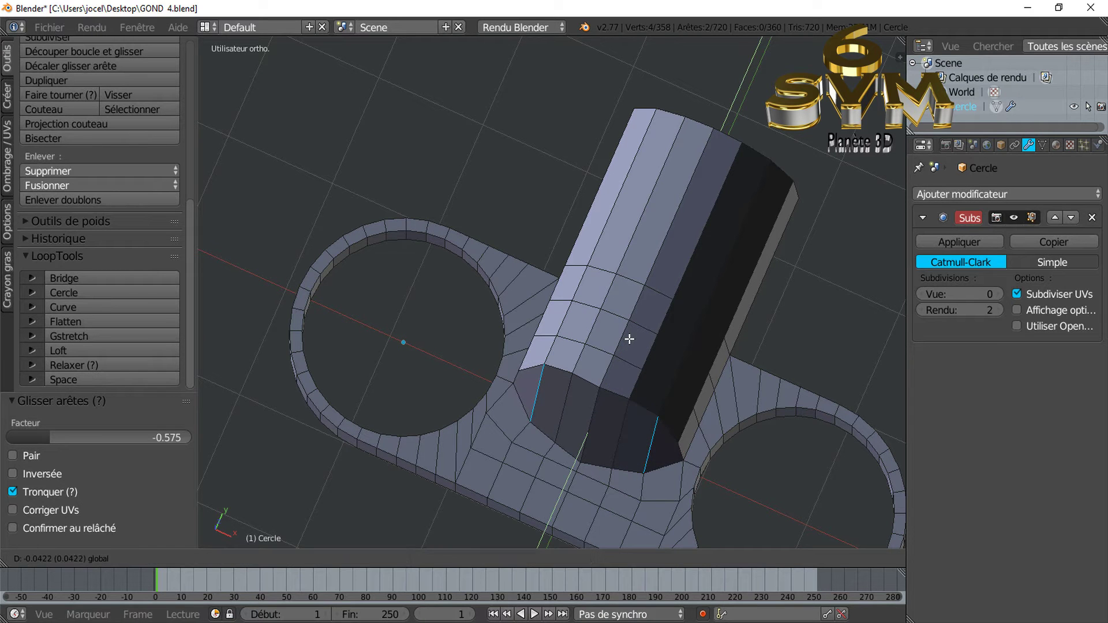
{"action": "left_click", "coordinate": [630, 338]}
{"action": "mouse_move", "coordinate": [629, 346]}
{"action": "middle_mouse_down"}
{"action": "mouse_move", "coordinate": [703, 327]}
{"action": "mouse_move", "coordinate": [683, 408]}
{"action": "mouse_move", "coordinate": [544, 488]}
{"action": "middle_mouse_up"}
- Select the block's rim edge loop and slide it by factor 0.206
{"action": "mouse_move", "coordinate": [644, 422]}
{"action": "middle_mouse_down"}
{"action": "mouse_move", "coordinate": [577, 416]}
{"action": "mouse_move", "coordinate": [642, 415]}
{"action": "middle_mouse_up"}
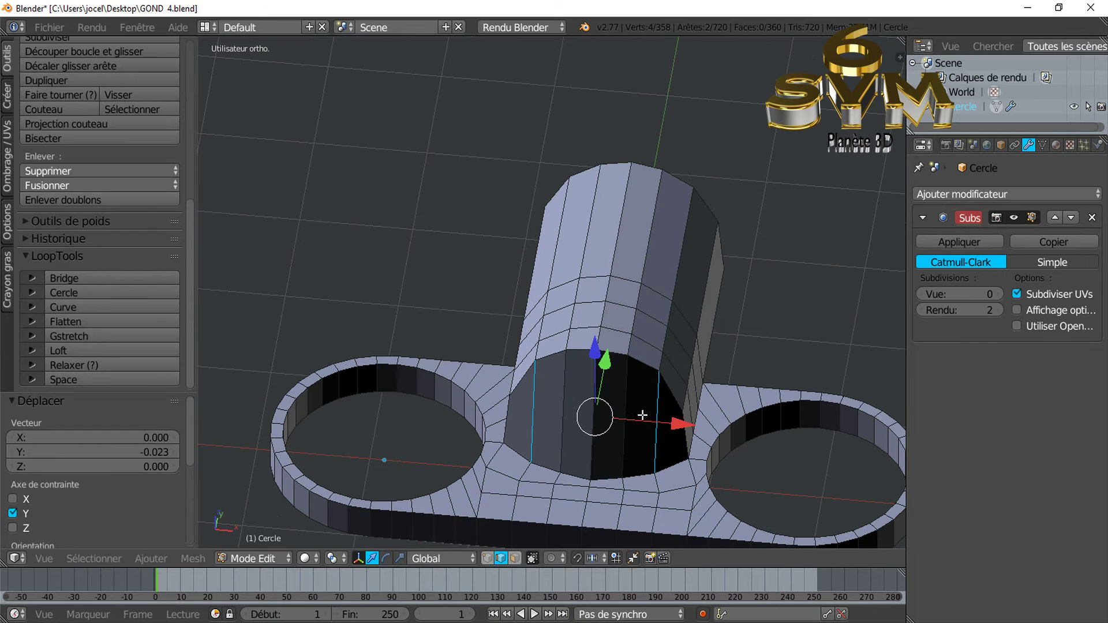
{"action": "right_click", "coordinate": [549, 357]}
{"action": "right_click", "coordinate": [600, 353], "text": "shift"}
{"action": "right_click", "coordinate": [652, 365], "text": "shift"}
{"action": "right_click", "coordinate": [679, 393], "text": "shift"}
{"action": "mouse_move", "coordinate": [678, 392]}
{"action": "middle_mouse_down"}
{"action": "mouse_move", "coordinate": [588, 429]}
{"action": "mouse_move", "coordinate": [734, 403]}
{"action": "mouse_move", "coordinate": [608, 420]}
{"action": "mouse_move", "coordinate": [624, 435]}
{"action": "mouse_move", "coordinate": [531, 430]}
{"action": "middle_mouse_up"}
{"action": "right_click", "coordinate": [522, 408], "text": "shift"}
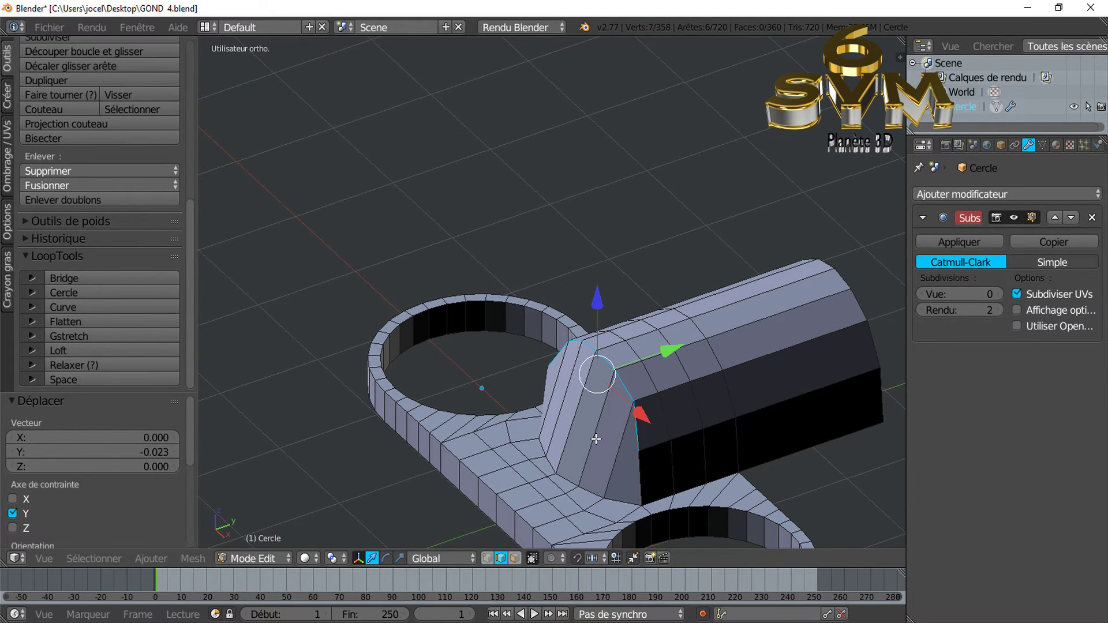
{"action": "key", "text": "g"}
{"action": "key", "text": "g"}
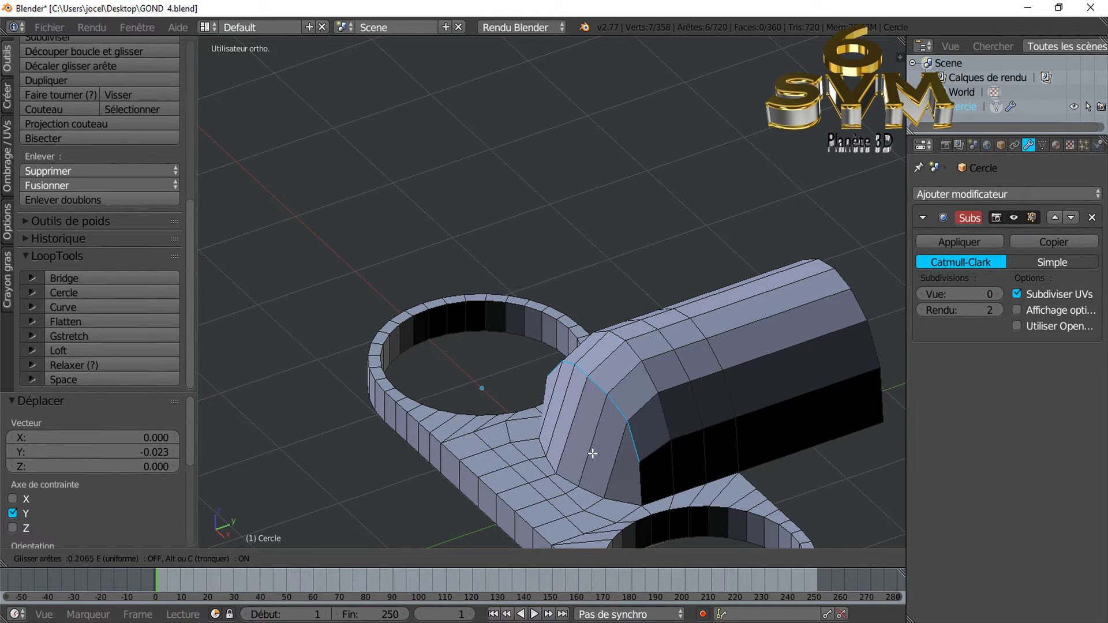
{"action": "left_click", "coordinate": [593, 453]}
{"action": "mouse_move", "coordinate": [593, 453]}
{"action": "middle_mouse_down"}
{"action": "mouse_move", "coordinate": [831, 412]}
{"action": "mouse_move", "coordinate": [596, 422]}
{"action": "middle_mouse_up"}
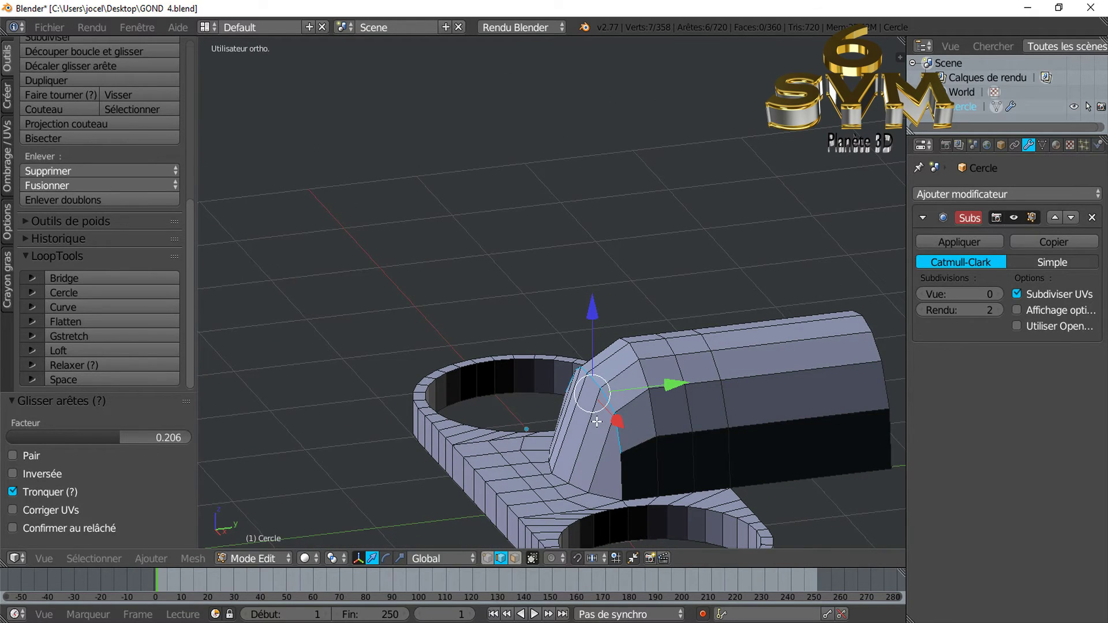
- Set the subdivision viewport level to 2, inspect the smoothed mesh, then return it to 0
{"action": "left_click", "coordinate": [993, 296]}
{"action": "type", "text": "2"}
{"action": "key", "text": "Return"}
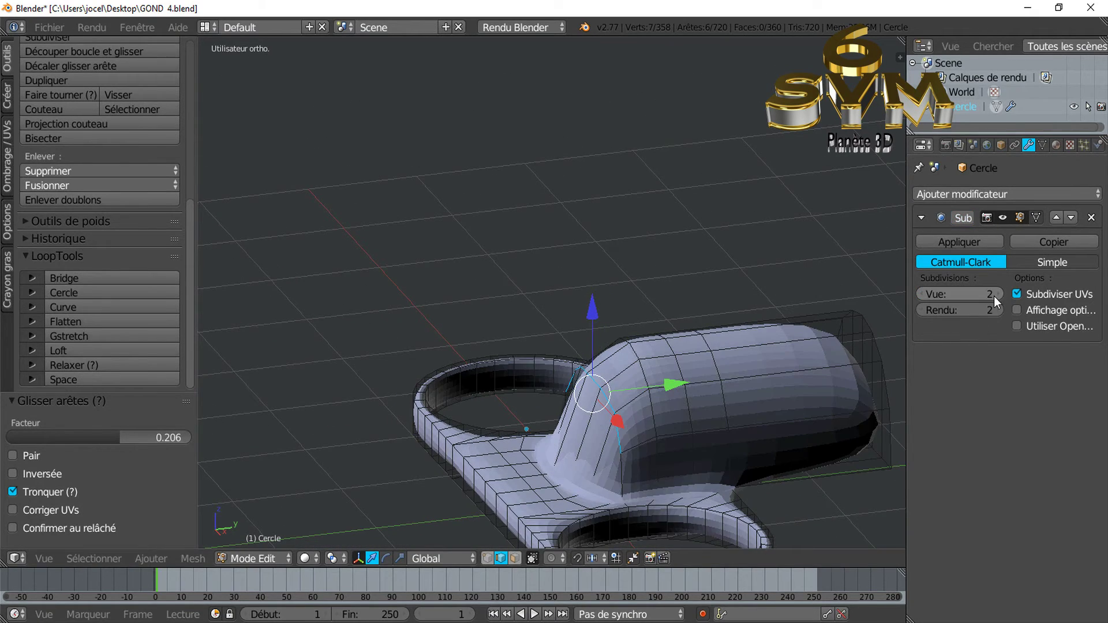
{"action": "mouse_move", "coordinate": [801, 385]}
{"action": "middle_mouse_down"}
{"action": "mouse_move", "coordinate": [700, 449]}
{"action": "mouse_move", "coordinate": [594, 458]}
{"action": "middle_mouse_up"}
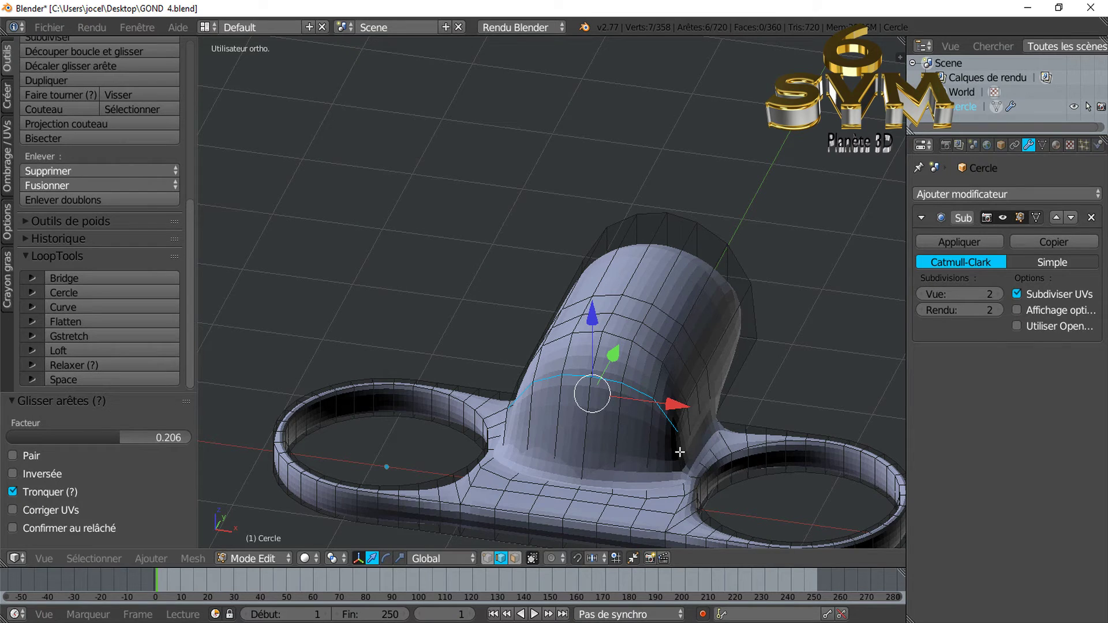
{"action": "mouse_move", "coordinate": [527, 436]}
{"action": "middle_mouse_down"}
{"action": "mouse_move", "coordinate": [601, 469]}
{"action": "mouse_move", "coordinate": [565, 483]}
{"action": "middle_mouse_up"}
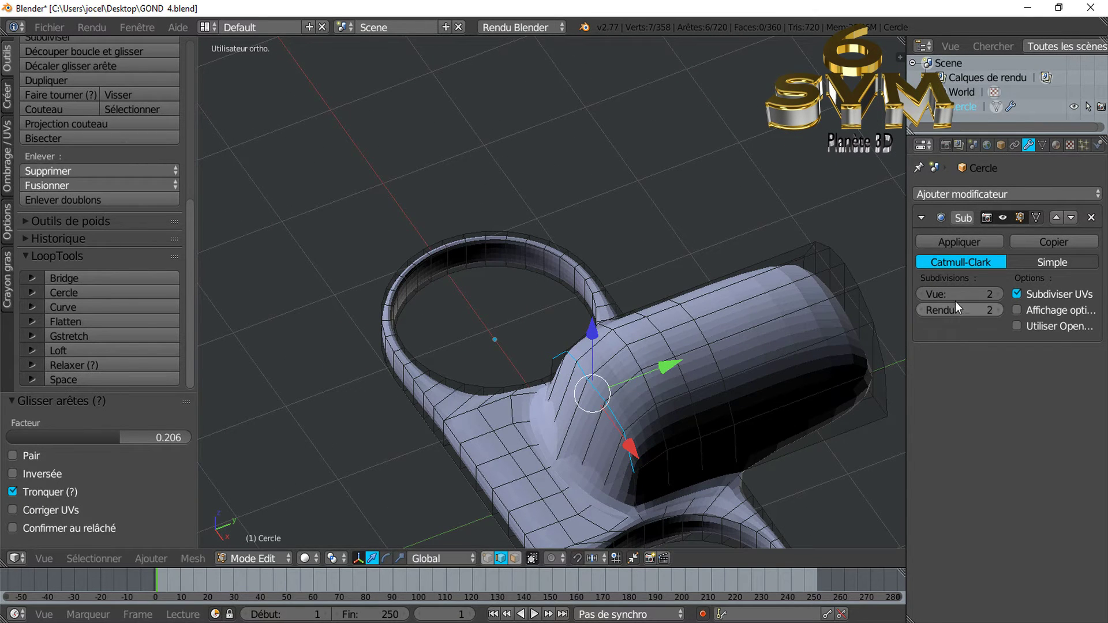
{"action": "left_click", "coordinate": [999, 293]}
{"action": "left_click", "coordinate": [919, 294]}
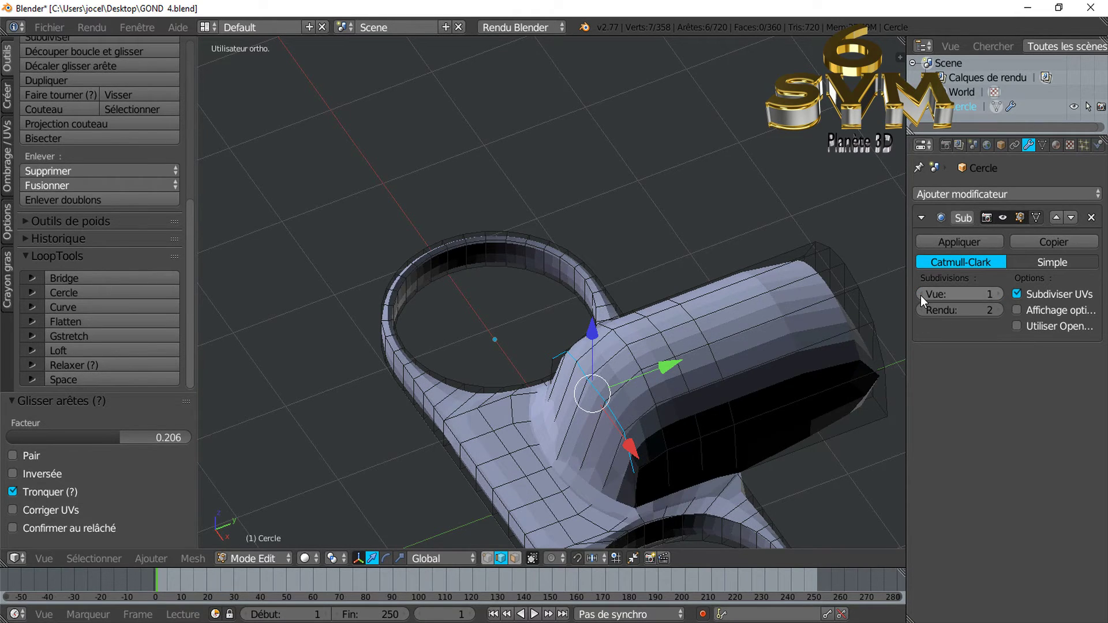
{"action": "left_click", "coordinate": [920, 295]}
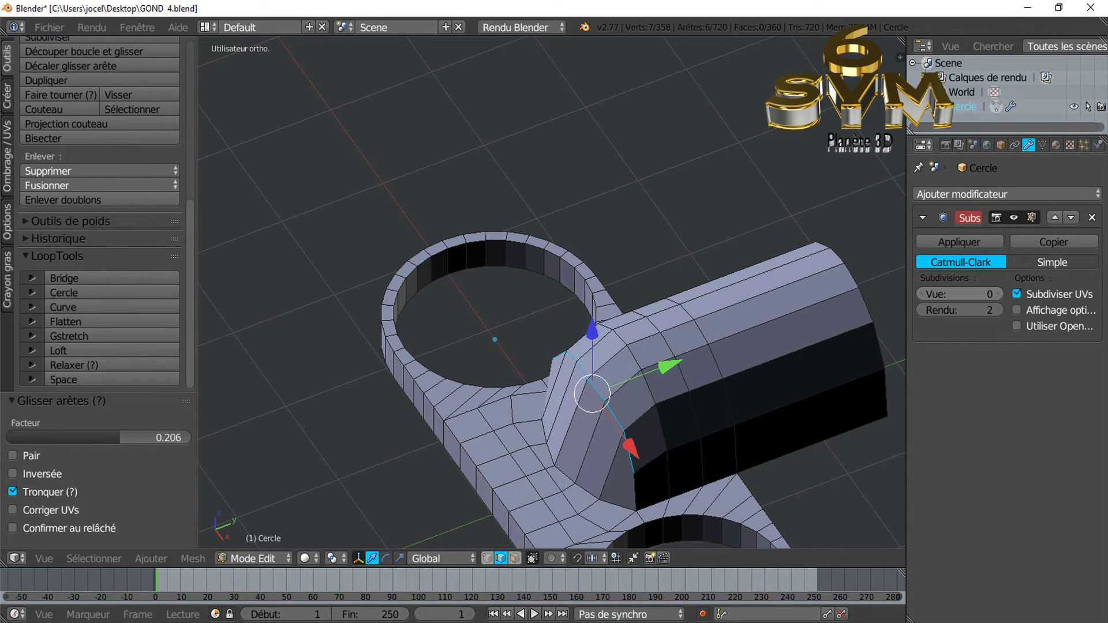
- Select two supporting edges on the block and raise the viewport subdivision level to 3
{"action": "right_click", "coordinate": [636, 486]}
{"action": "middle_click_drag", "start_coordinate": [636, 486], "coordinate": [852, 363]}
{"action": "right_click", "coordinate": [460, 516], "text": "shift"}
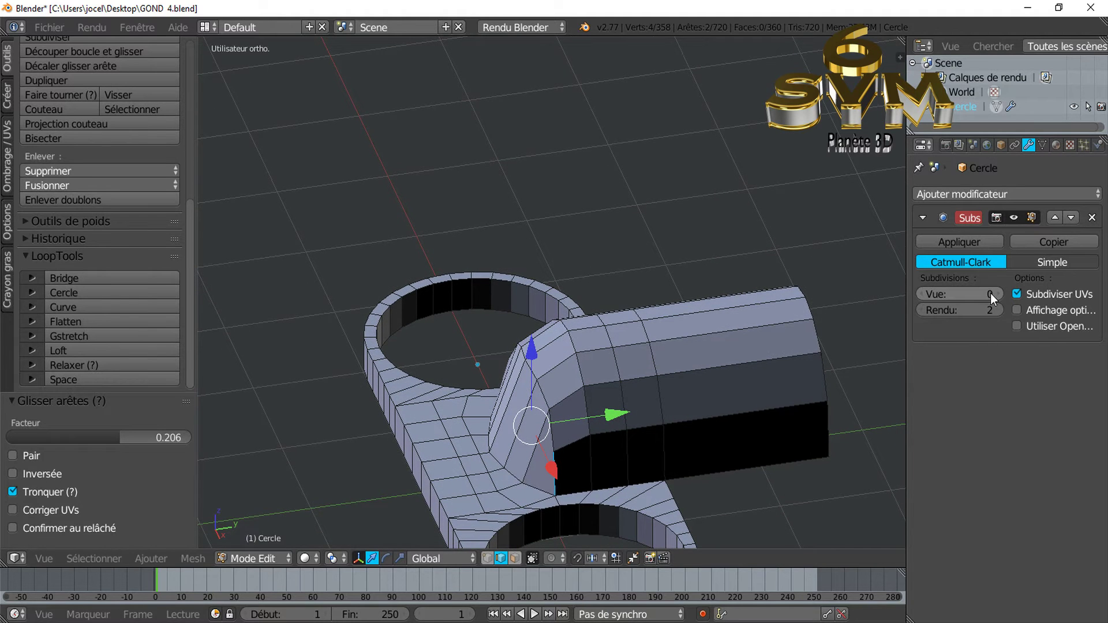
{"action": "left_click", "coordinate": [997, 293]}
{"action": "left_click", "coordinate": [997, 293]}
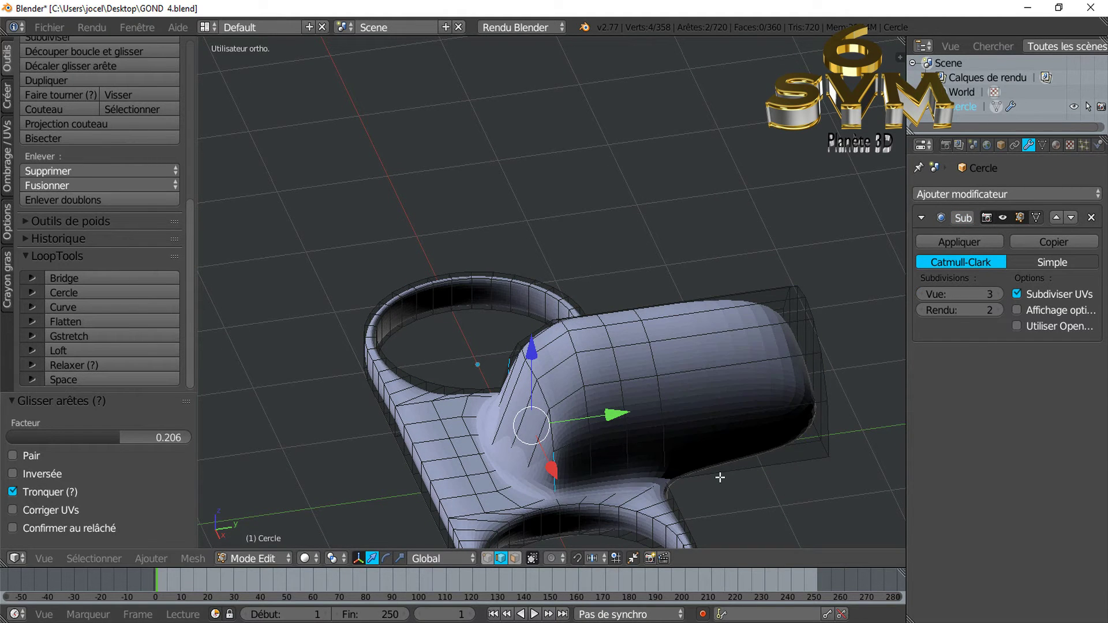
{"action": "middle_click_drag", "start_coordinate": [730, 479], "coordinate": [723, 486]}
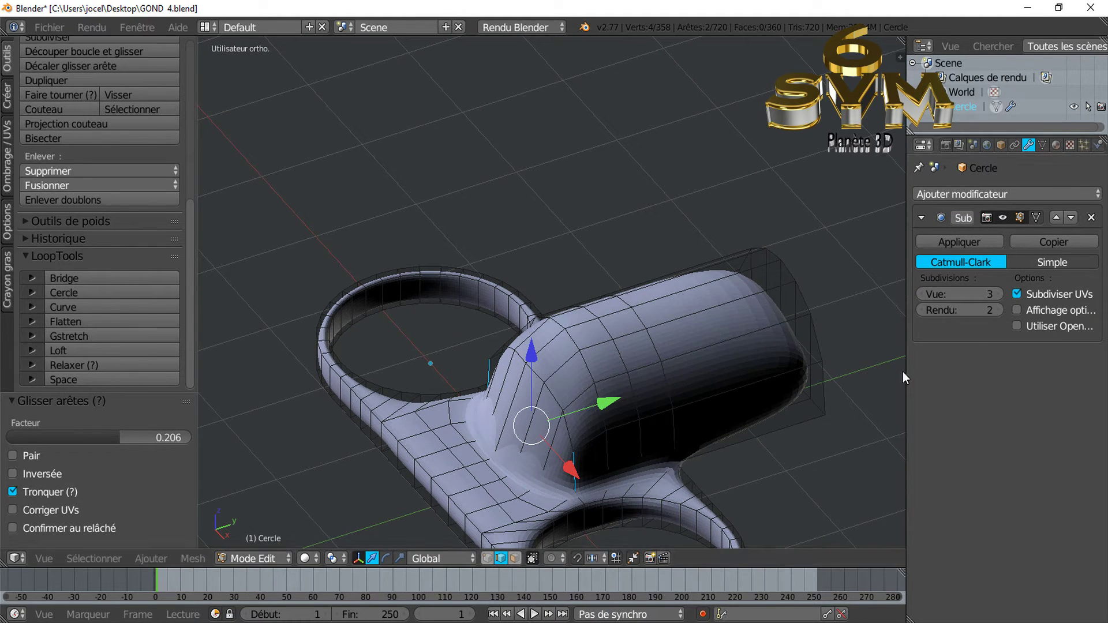
- Edge-slide the selected supporting edges by factor 0.388 and inspect the smoothed block
{"action": "key", "text": "g"}
{"action": "key", "text": "g"}
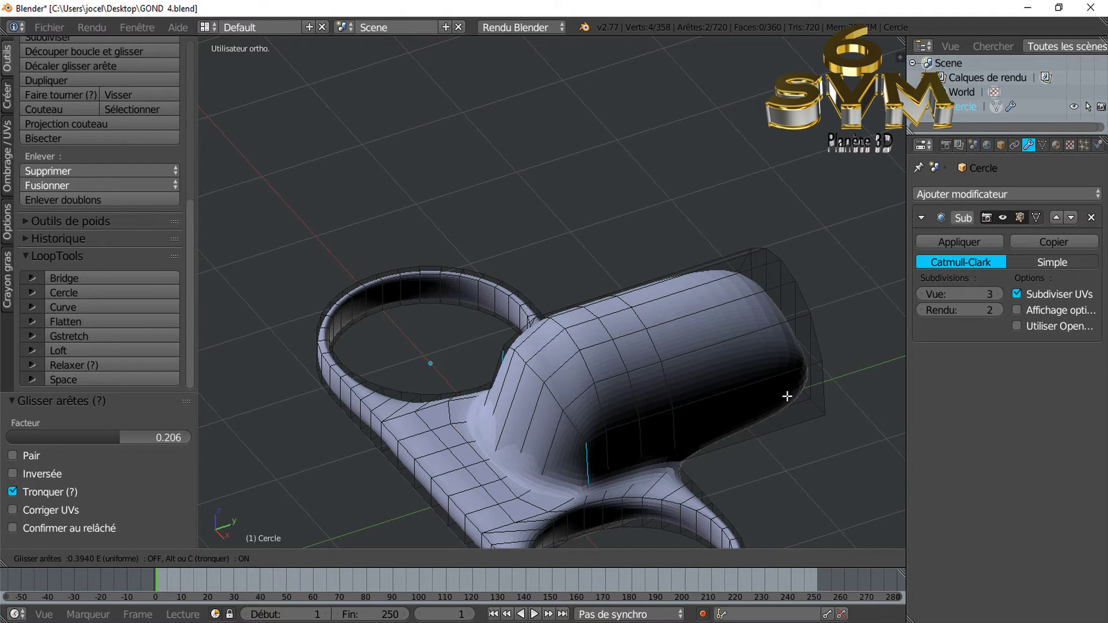
{"action": "left_click", "coordinate": [788, 394]}
{"action": "mouse_move", "coordinate": [707, 400]}
{"action": "middle_mouse_down"}
{"action": "mouse_move", "coordinate": [544, 454]}
{"action": "mouse_move", "coordinate": [528, 470]}
{"action": "mouse_move", "coordinate": [514, 437]}
{"action": "middle_mouse_up"}
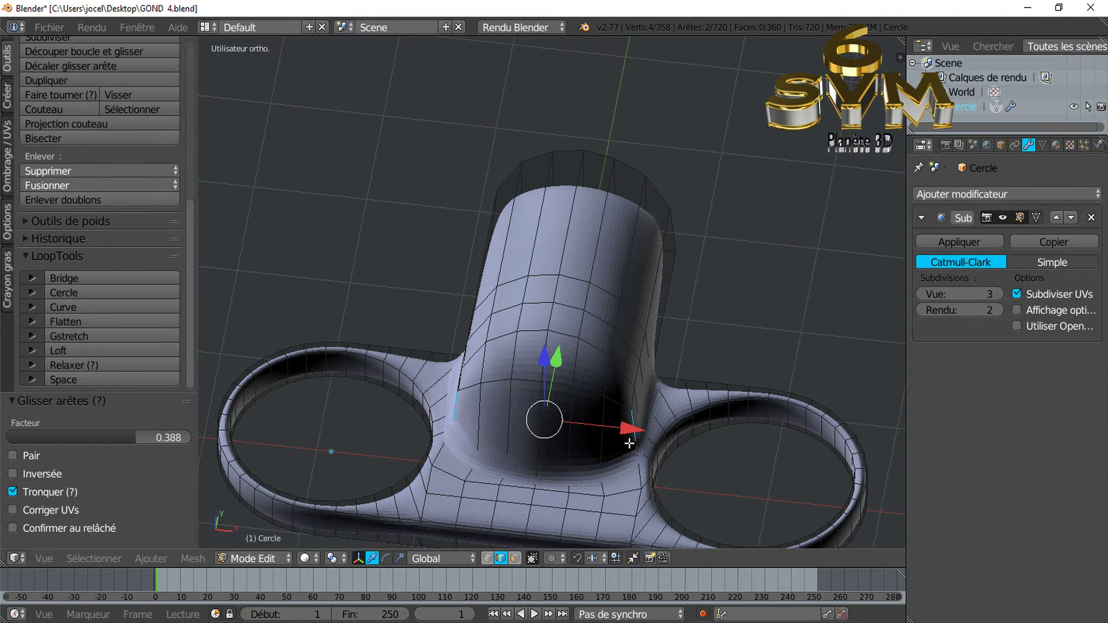
{"action": "mouse_move", "coordinate": [644, 428]}
{"action": "middle_mouse_down"}
{"action": "mouse_move", "coordinate": [704, 395]}
{"action": "mouse_move", "coordinate": [796, 391]}
{"action": "mouse_move", "coordinate": [777, 408]}
{"action": "mouse_move", "coordinate": [791, 460]}
{"action": "mouse_move", "coordinate": [782, 371]}
{"action": "mouse_move", "coordinate": [642, 398]}
{"action": "mouse_move", "coordinate": [635, 451]}
{"action": "mouse_move", "coordinate": [559, 438]}
{"action": "mouse_move", "coordinate": [552, 386]}
{"action": "mouse_move", "coordinate": [590, 398]}
{"action": "mouse_move", "coordinate": [592, 438]}
{"action": "mouse_move", "coordinate": [683, 453]}
{"action": "mouse_move", "coordinate": [722, 435]}
{"action": "middle_mouse_up"}
- Leave edit mode, compare against the gond.PNG reference photo, then reopen the mesh for editing
{"action": "key", "text": "Tab"}
{"action": "key", "text": "Tab"}
{"action": "key", "text": "Tab"}
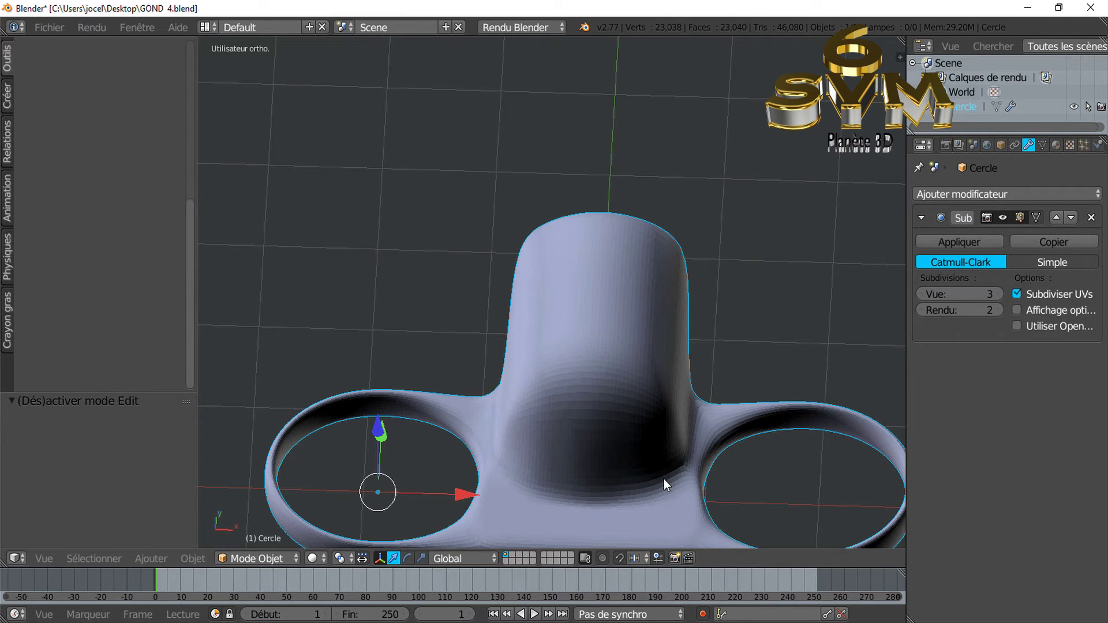
{"action": "key", "text": "alt+Tab"}
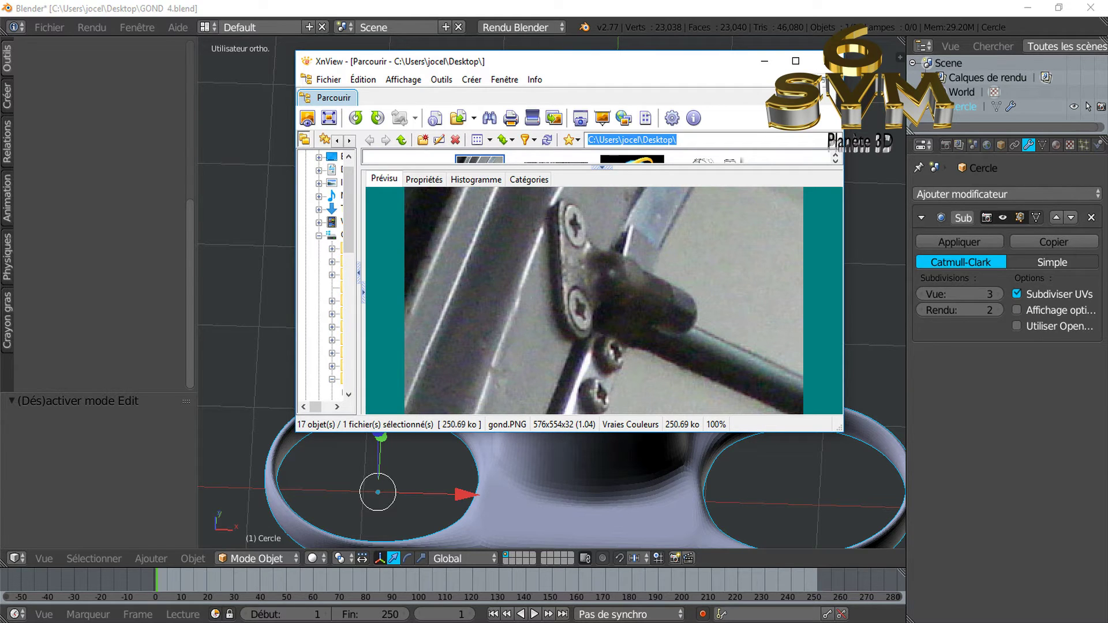
{"action": "key", "text": "alt+Tab"}
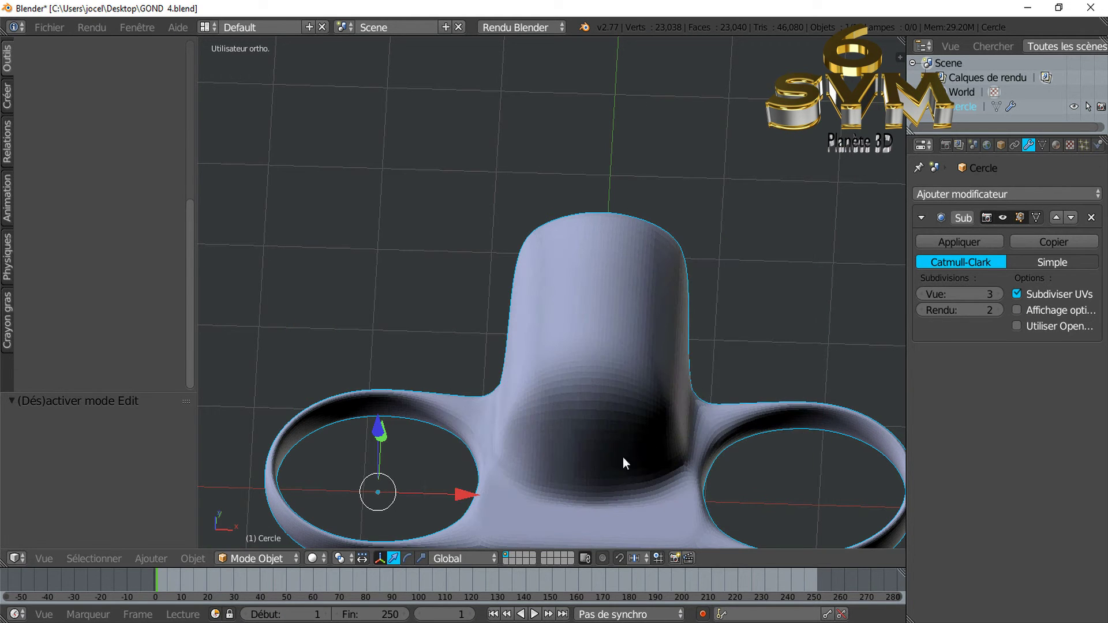
{"action": "key", "text": "Tab"}
{"action": "mouse_move", "coordinate": [582, 488]}
{"action": "middle_mouse_down"}
{"action": "mouse_move", "coordinate": [558, 490]}
{"action": "mouse_move", "coordinate": [638, 484]}
{"action": "mouse_move", "coordinate": [664, 462]}
{"action": "mouse_move", "coordinate": [642, 456]}
{"action": "middle_mouse_up"}
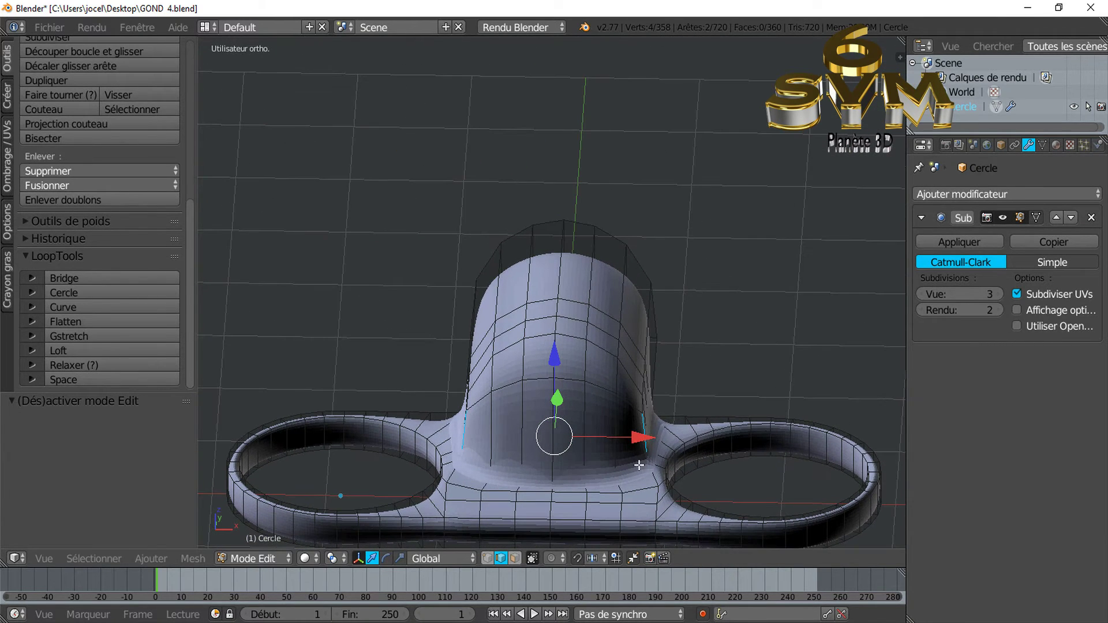
- Scale the selected arch vertices to 0.969 along X in front view, then return to object mode
{"action": "key", "text": "KP_1"}
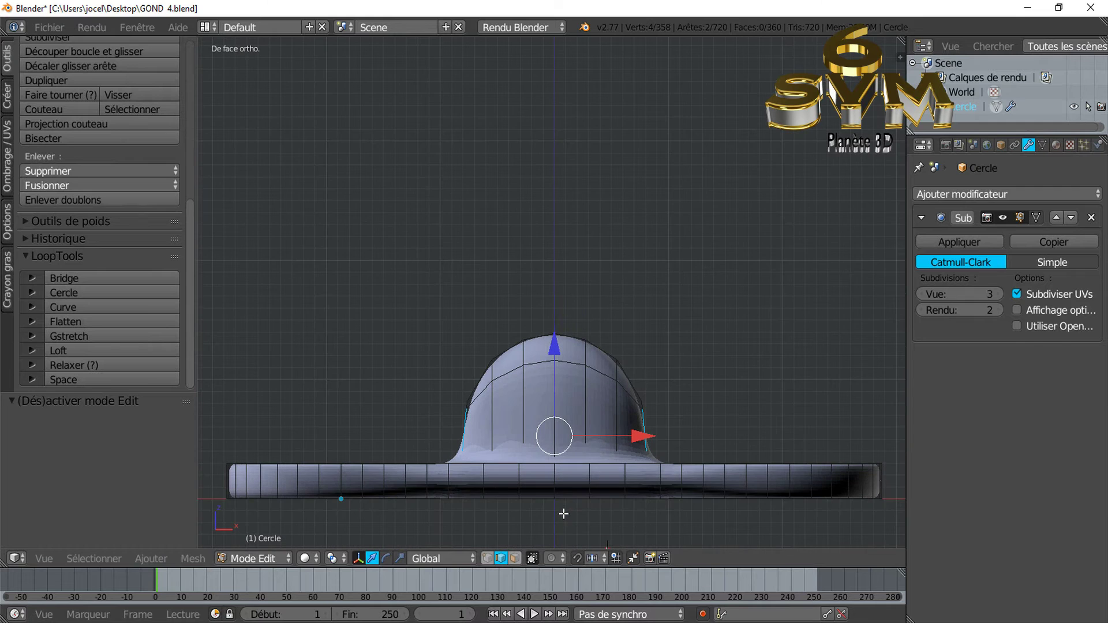
{"action": "left_click", "coordinate": [400, 559]}
{"action": "left_click_drag", "start_coordinate": [645, 438], "coordinate": [617, 440]}
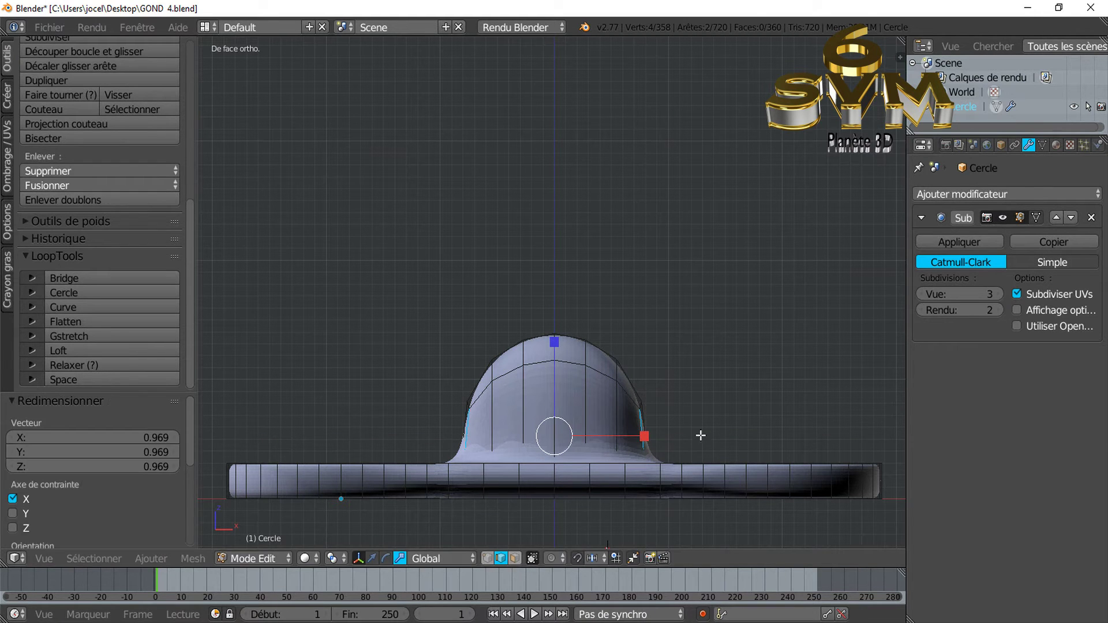
{"action": "key", "text": "Tab"}
{"action": "mouse_move", "coordinate": [705, 401]}
{"action": "middle_mouse_down"}
{"action": "mouse_move", "coordinate": [668, 484]}
{"action": "mouse_move", "coordinate": [517, 472]}
{"action": "mouse_move", "coordinate": [612, 477]}
{"action": "middle_mouse_up"}
{"action": "scroll", "coordinate": [539, 483], "scroll_direction": "up", "scroll_amount": 3}
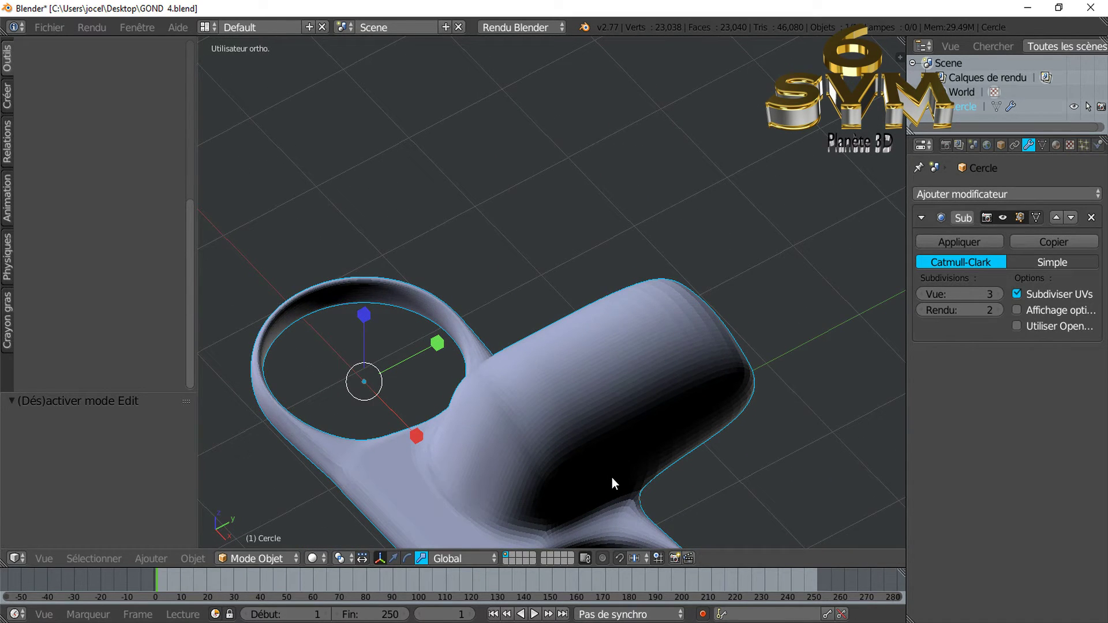
- Apply smooth shading to the Cercle object, then re-enter edit mode
{"action": "mouse_move", "coordinate": [612, 477]}
{"action": "middle_mouse_down"}
{"action": "mouse_move", "coordinate": [613, 505]}
{"action": "mouse_move", "coordinate": [613, 438]}
{"action": "mouse_move", "coordinate": [661, 412]}
{"action": "mouse_move", "coordinate": [702, 420]}
{"action": "mouse_move", "coordinate": [725, 443]}
{"action": "mouse_move", "coordinate": [583, 463]}
{"action": "mouse_move", "coordinate": [597, 455]}
{"action": "middle_mouse_up"}
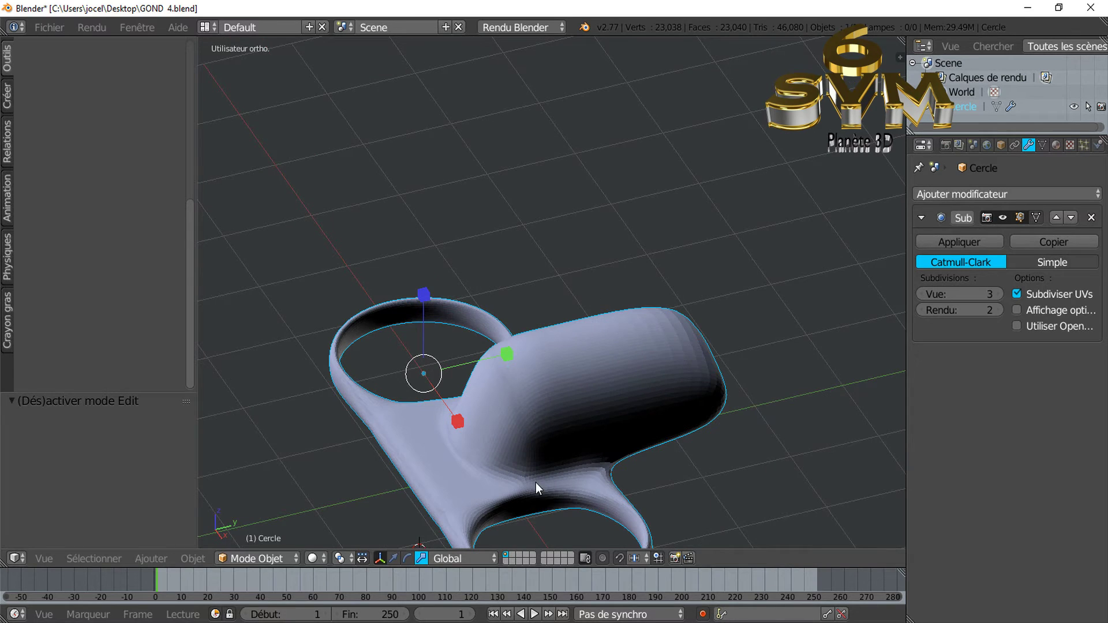
{"action": "left_click", "coordinate": [7, 58]}
{"action": "left_click", "coordinate": [51, 251]}
{"action": "mouse_move", "coordinate": [588, 355]}
{"action": "middle_mouse_down"}
{"action": "mouse_move", "coordinate": [576, 319]}
{"action": "mouse_move", "coordinate": [604, 290]}
{"action": "mouse_move", "coordinate": [653, 279]}
{"action": "mouse_move", "coordinate": [666, 290]}
{"action": "mouse_move", "coordinate": [546, 330]}
{"action": "mouse_move", "coordinate": [624, 391]}
{"action": "mouse_move", "coordinate": [680, 396]}
{"action": "mouse_move", "coordinate": [670, 414]}
{"action": "mouse_move", "coordinate": [613, 370]}
{"action": "mouse_move", "coordinate": [594, 383]}
{"action": "middle_mouse_up"}
{"action": "key", "text": "Tab"}
{"action": "scroll", "coordinate": [669, 381], "scroll_direction": "up", "scroll_amount": 3}
{"action": "scroll", "coordinate": [675, 348], "scroll_direction": "down", "scroll_amount": 3}
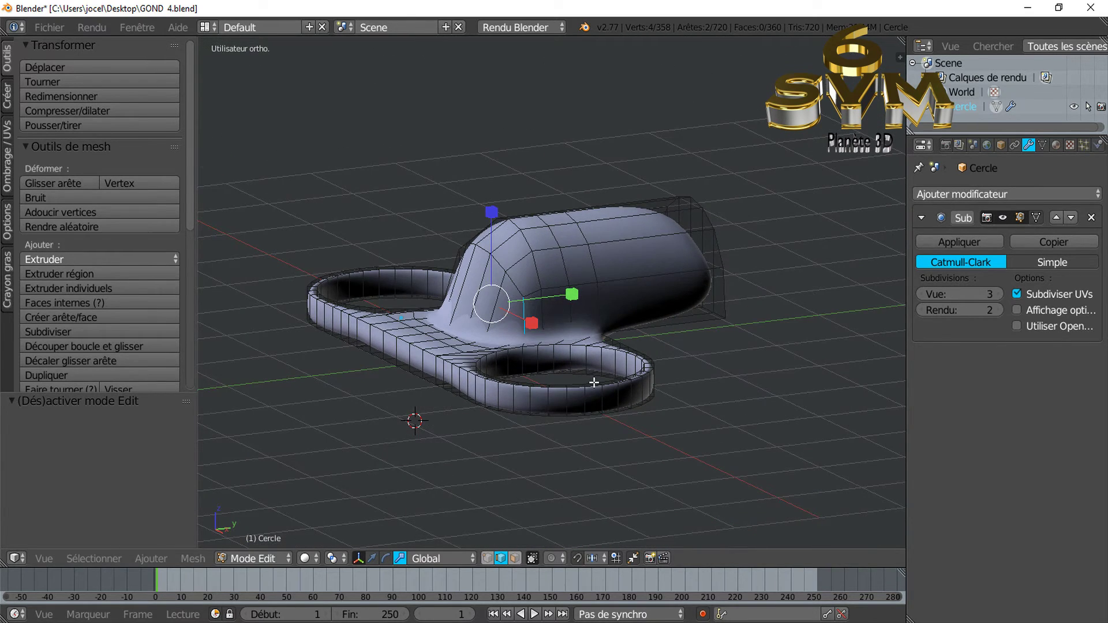
- Add two loop cuts around the plate, sliding the second close to its bottom edge
{"action": "key", "text": "ctrl+r"}
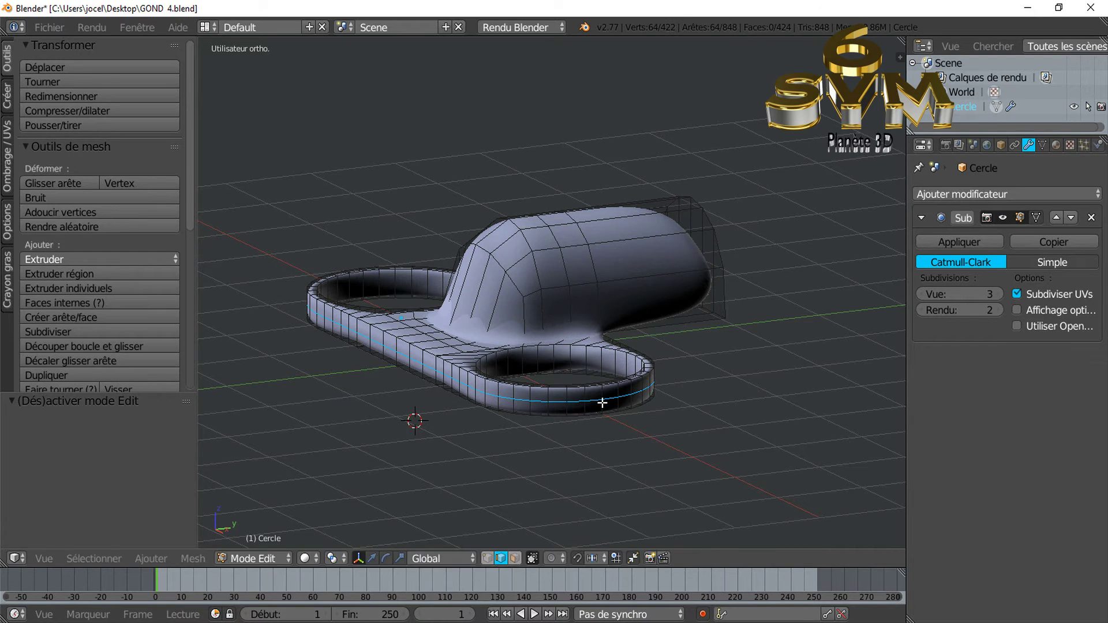
{"action": "left_click", "coordinate": [610, 390]}
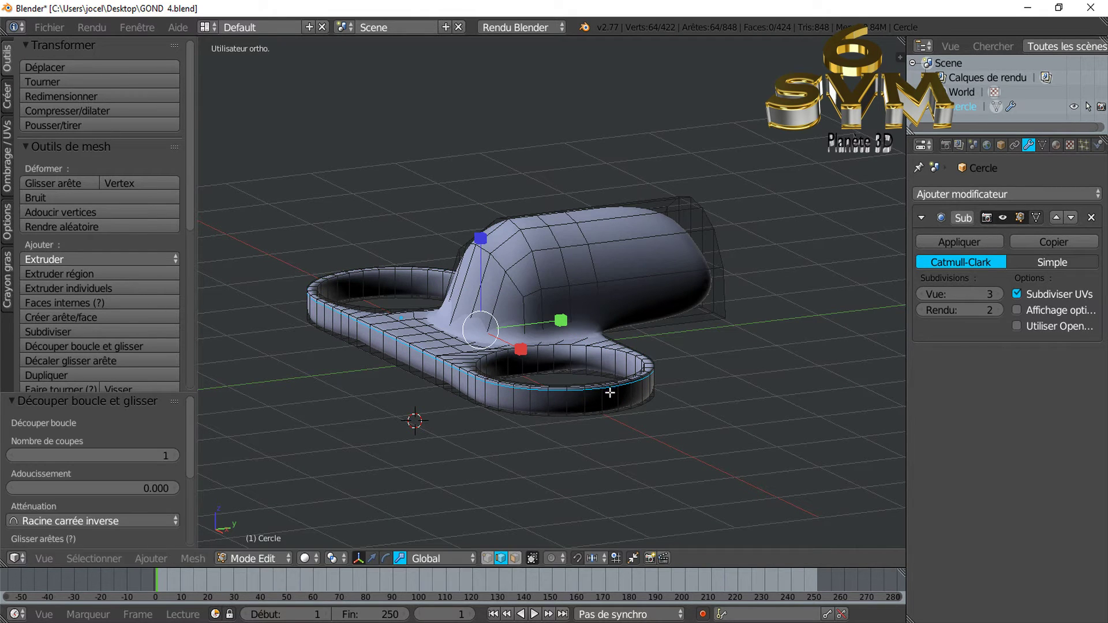
{"action": "key", "text": "ctrl+r"}
{"action": "left_click", "coordinate": [603, 402]}
{"action": "left_click", "coordinate": [605, 411]}
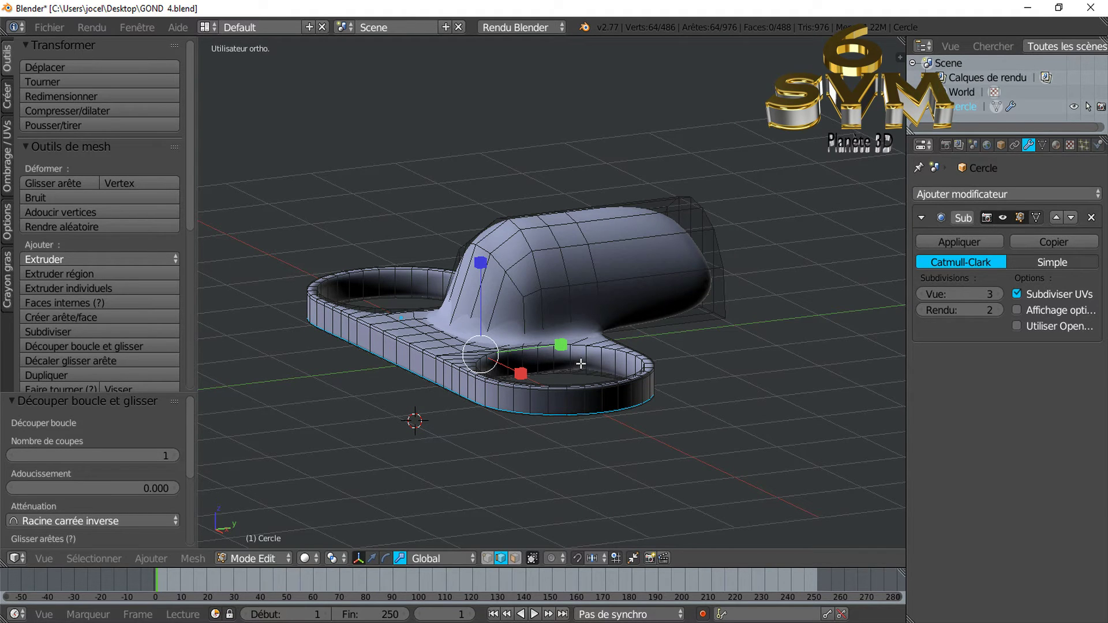
- Add two supporting edge loops inside the right hole, slid toward its edge
{"action": "key", "text": "ctrl+r"}
{"action": "left_click", "coordinate": [589, 355]}
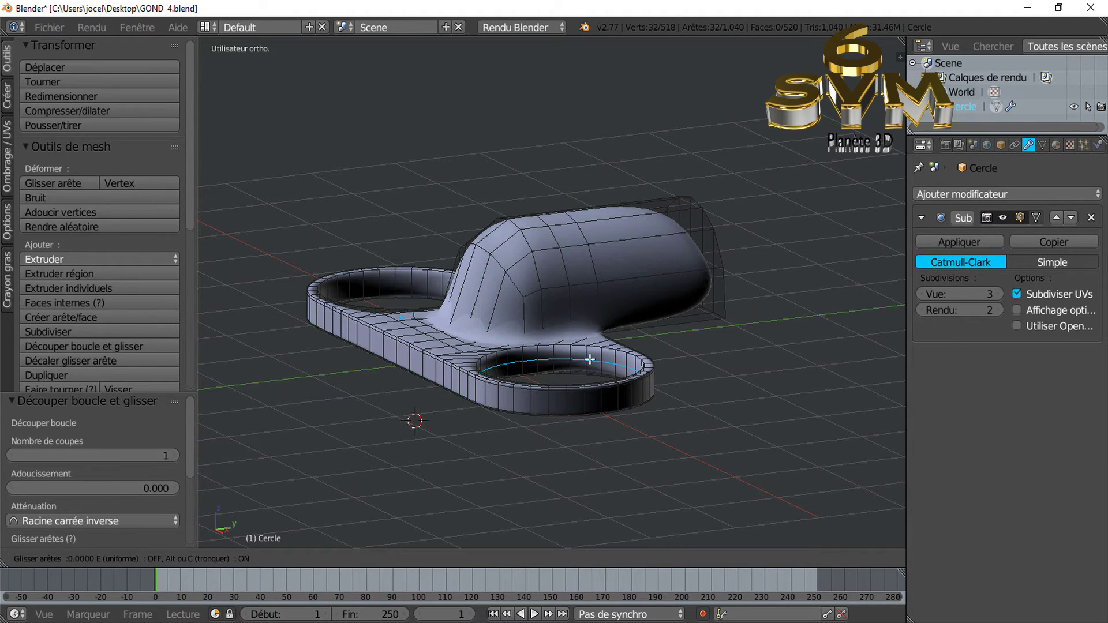
{"action": "left_click", "coordinate": [595, 348]}
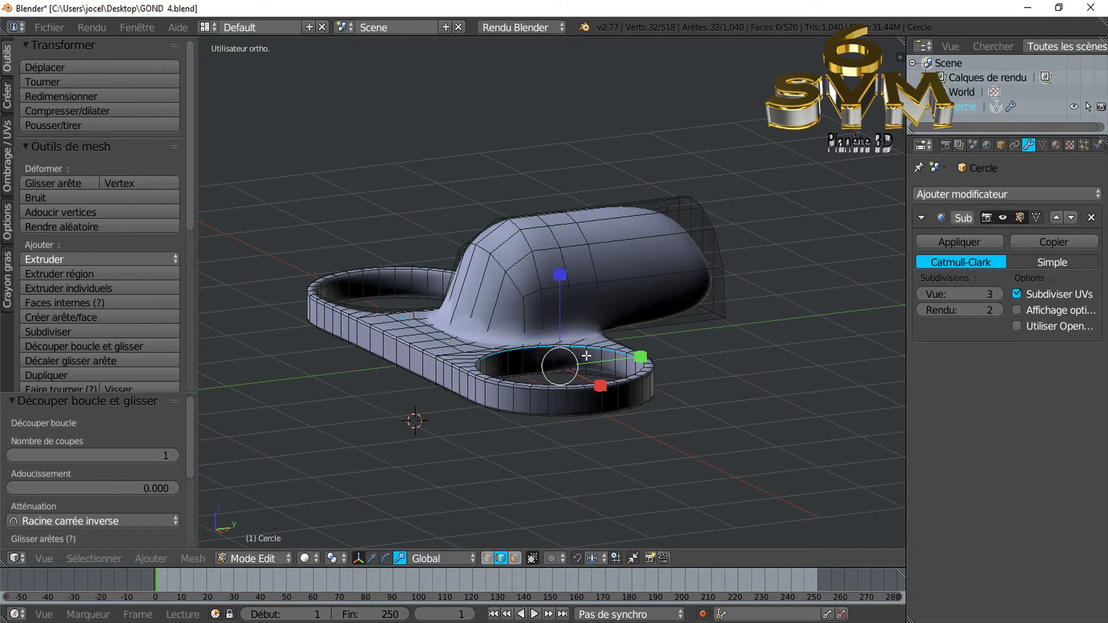
{"action": "key", "text": "ctrl+r"}
{"action": "left_click", "coordinate": [586, 357]}
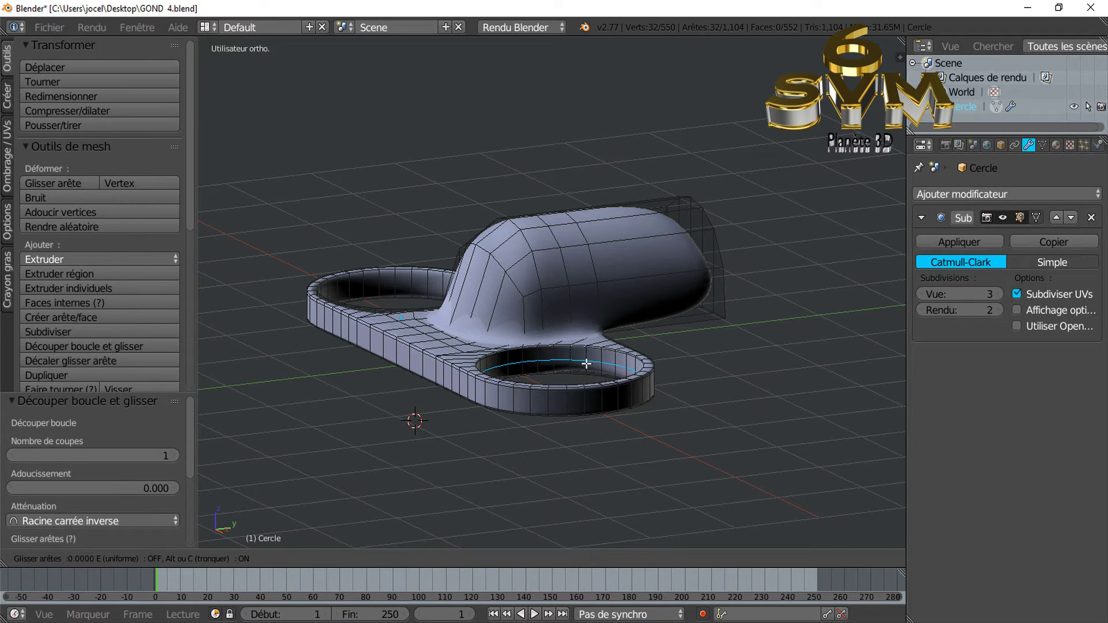
{"action": "left_click", "coordinate": [595, 355]}
- Add two supporting edge loops around the left hole's inner wall
{"action": "middle_click_drag", "start_coordinate": [650, 350], "coordinate": [696, 353]}
{"action": "middle_click_drag", "start_coordinate": [598, 400], "coordinate": [549, 408]}
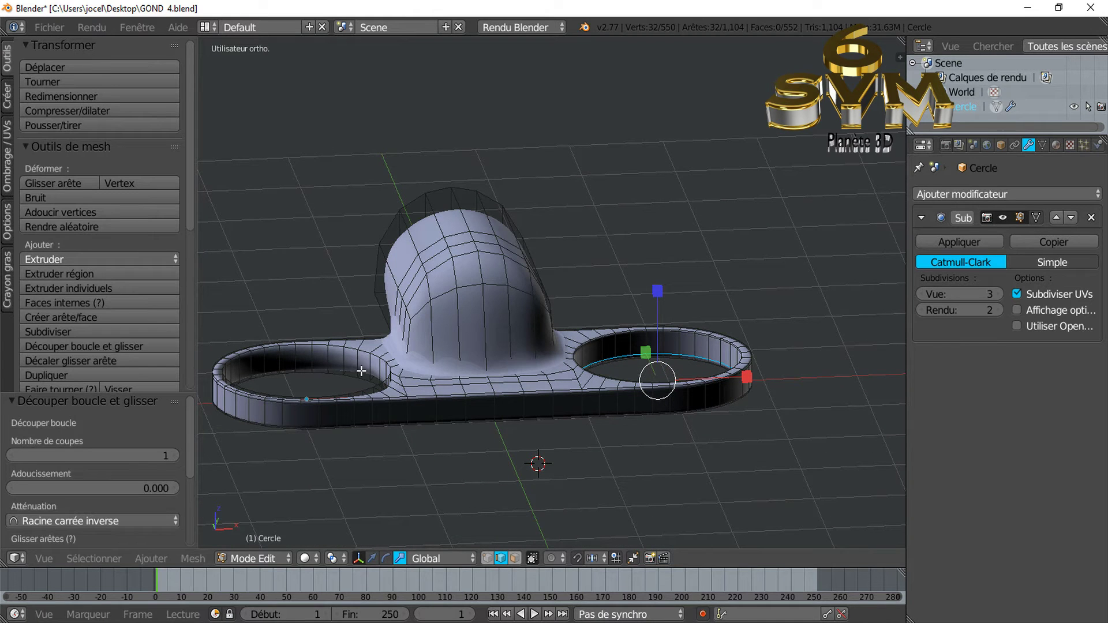
{"action": "key", "text": "ctrl+r"}
{"action": "left_click", "coordinate": [351, 353]}
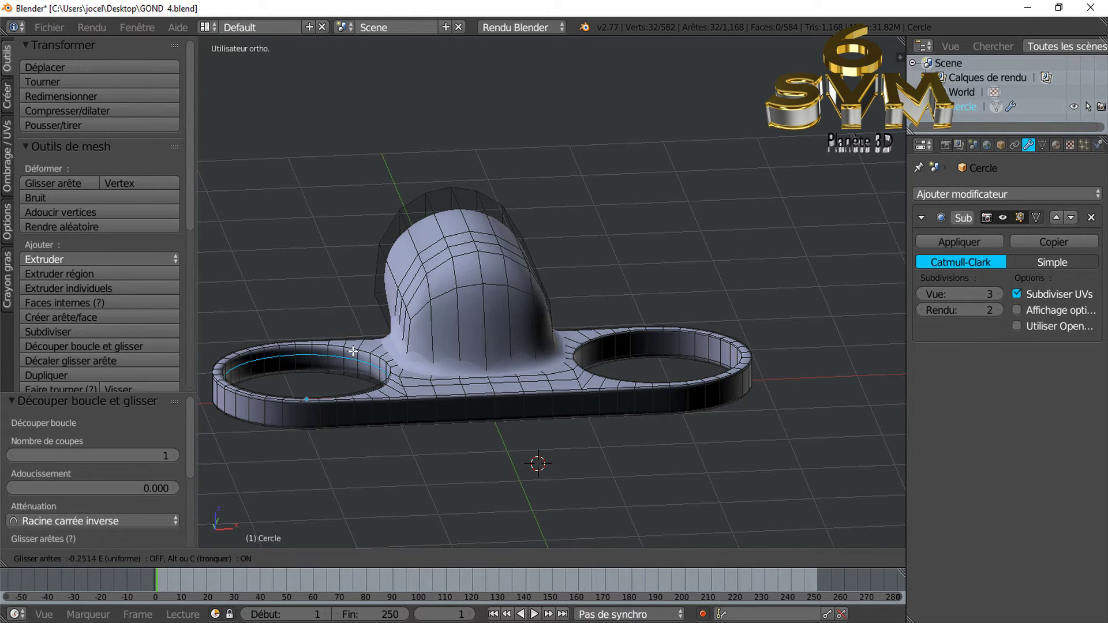
{"action": "left_click", "coordinate": [355, 347]}
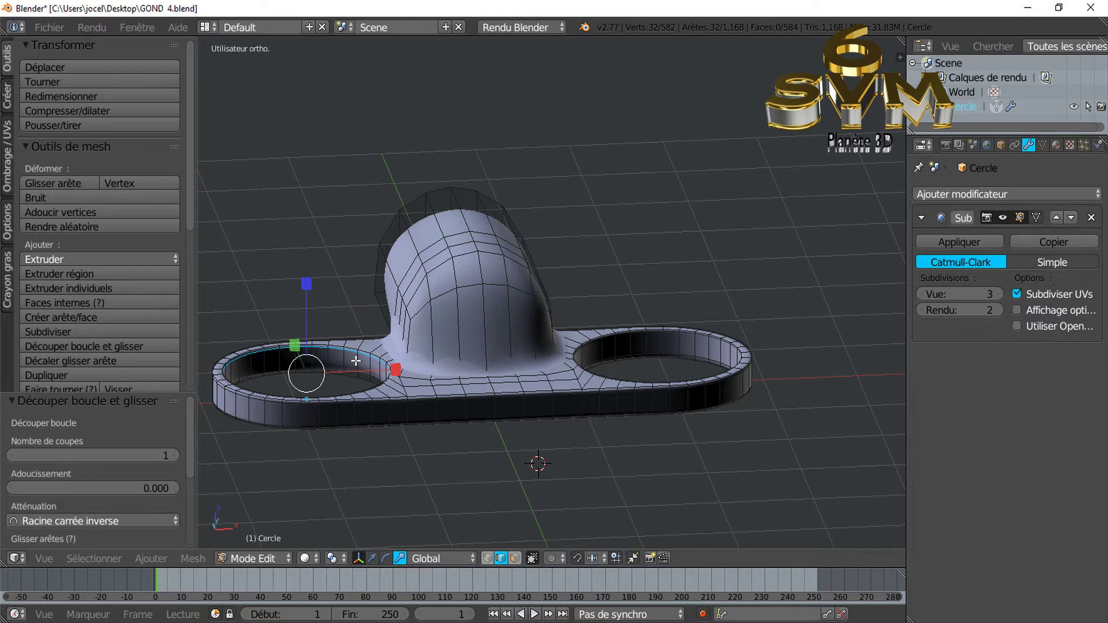
{"action": "key", "text": "ctrl+r"}
{"action": "left_click", "coordinate": [357, 364]}
{"action": "left_click", "coordinate": [359, 368]}
- Toggle Edit Mode to preview the smoothed mesh and orbit around it
{"action": "middle_click_drag", "start_coordinate": [592, 385], "coordinate": [577, 408]}
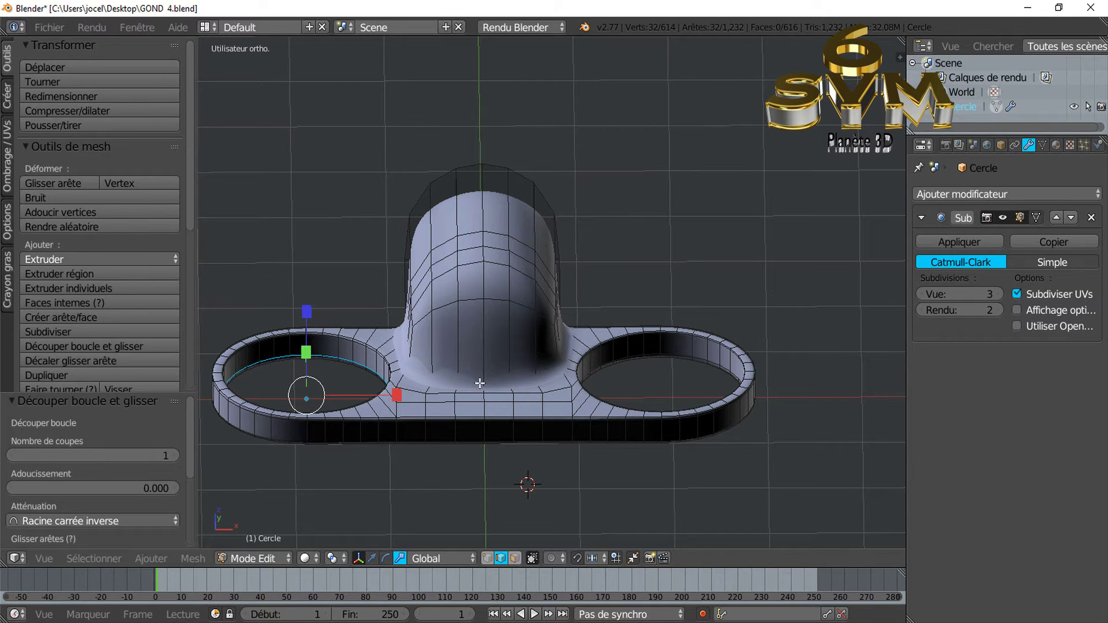
{"action": "key", "text": "Tab"}
{"action": "key", "text": "Tab"}
{"action": "middle_click_drag", "start_coordinate": [521, 390], "coordinate": [511, 399]}
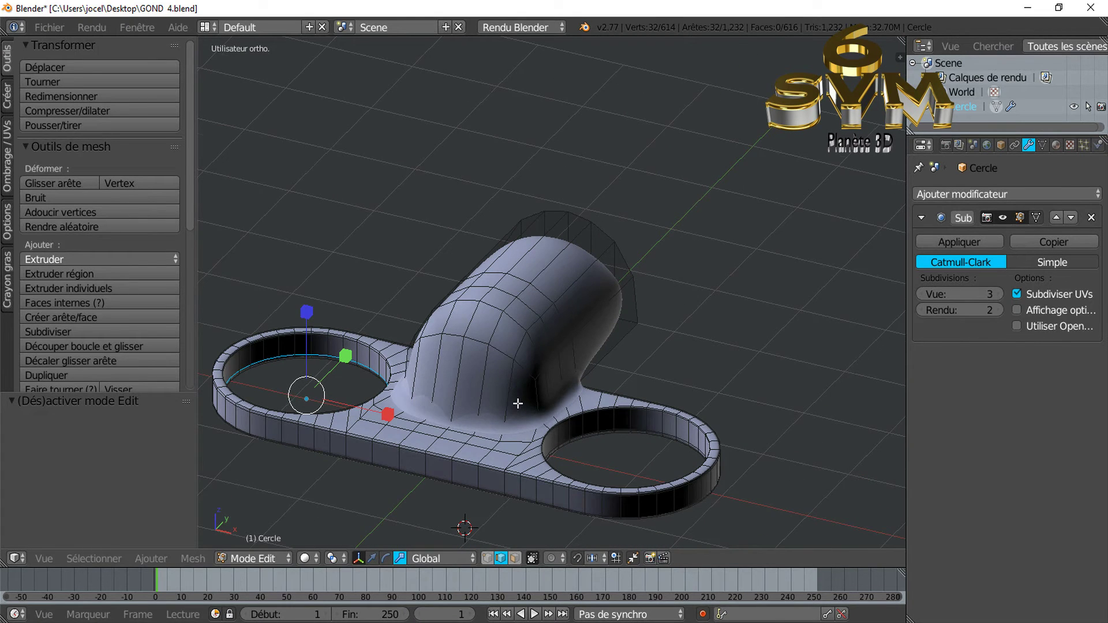
{"action": "middle_click_drag", "start_coordinate": [518, 403], "coordinate": [410, 383]}
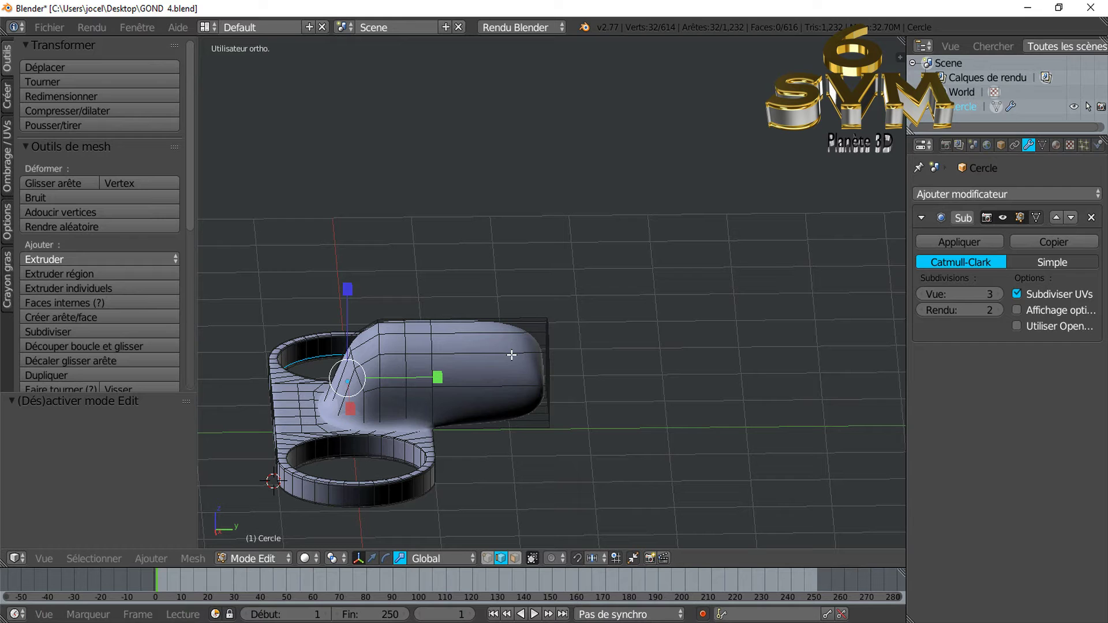
- Add an edge loop across the arch block, slid close to its open end
{"action": "key", "text": "ctrl+r"}
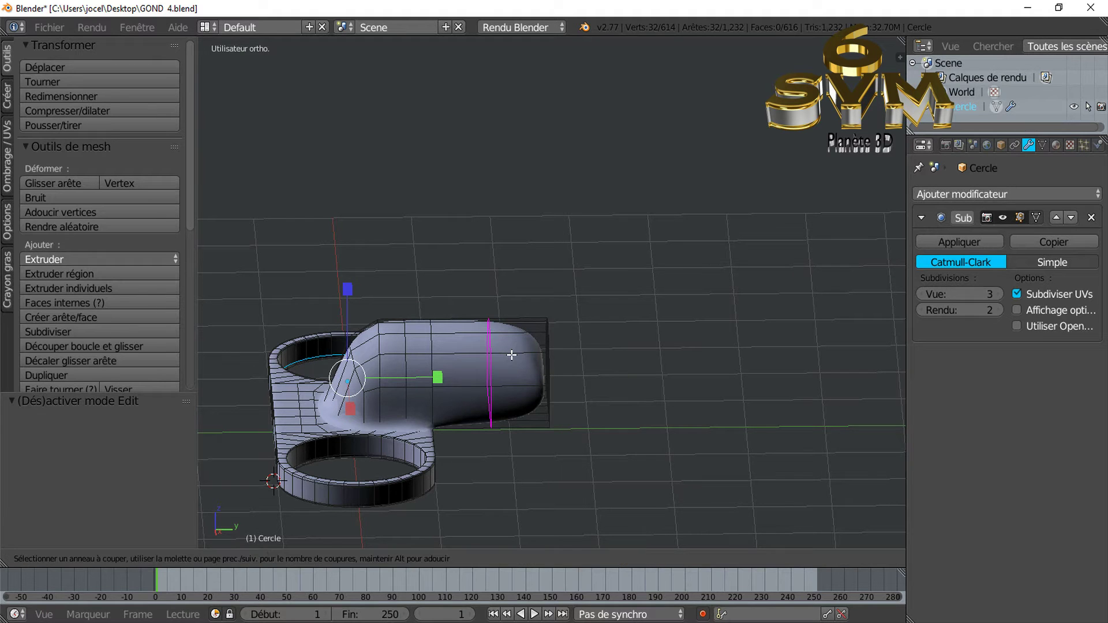
{"action": "left_click", "coordinate": [511, 355]}
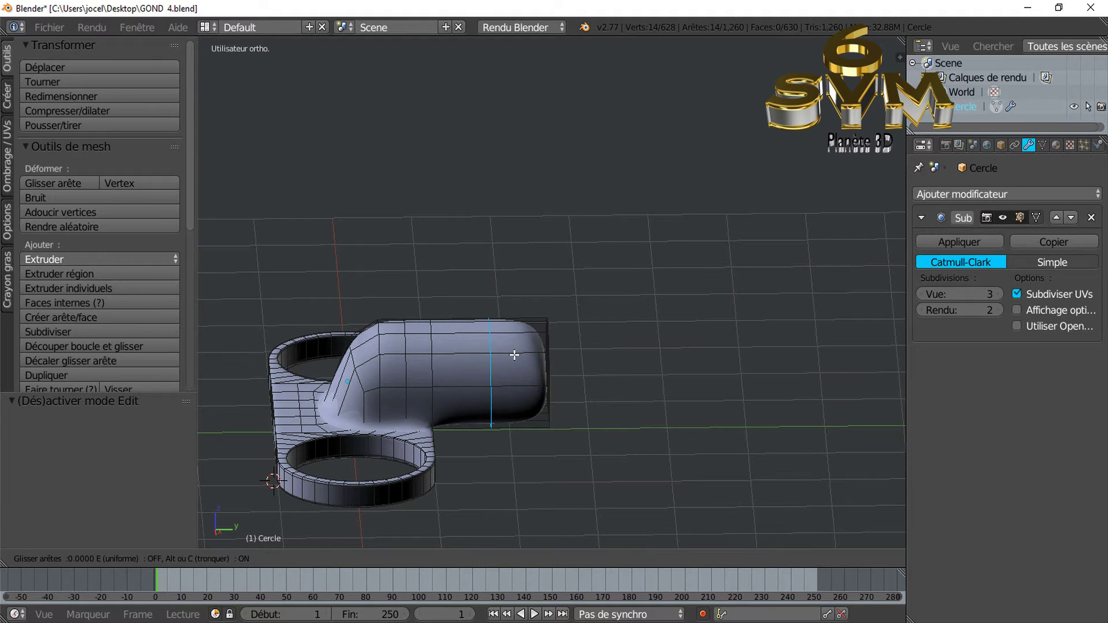
{"action": "left_click", "coordinate": [562, 344]}
{"action": "mouse_move", "coordinate": [563, 345]}
{"action": "middle_mouse_down"}
{"action": "mouse_move", "coordinate": [473, 407]}
{"action": "mouse_move", "coordinate": [416, 403]}
{"action": "middle_mouse_up"}
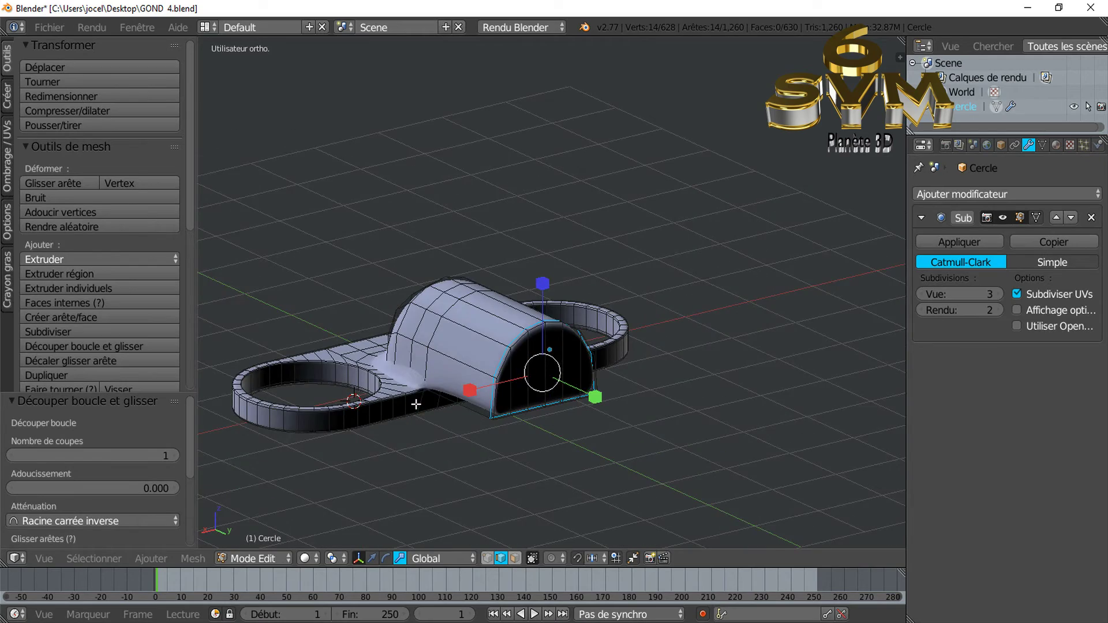
{"action": "mouse_move", "coordinate": [559, 401]}
{"action": "middle_mouse_down"}
{"action": "mouse_move", "coordinate": [704, 388]}
{"action": "mouse_move", "coordinate": [581, 421]}
{"action": "mouse_move", "coordinate": [507, 463]}
{"action": "mouse_move", "coordinate": [610, 382]}
{"action": "mouse_move", "coordinate": [623, 381]}
{"action": "mouse_move", "coordinate": [626, 410]}
{"action": "mouse_move", "coordinate": [683, 440]}
{"action": "mouse_move", "coordinate": [747, 425]}
{"action": "mouse_move", "coordinate": [571, 474]}
{"action": "mouse_move", "coordinate": [452, 450]}
{"action": "mouse_move", "coordinate": [438, 435]}
{"action": "middle_mouse_up"}
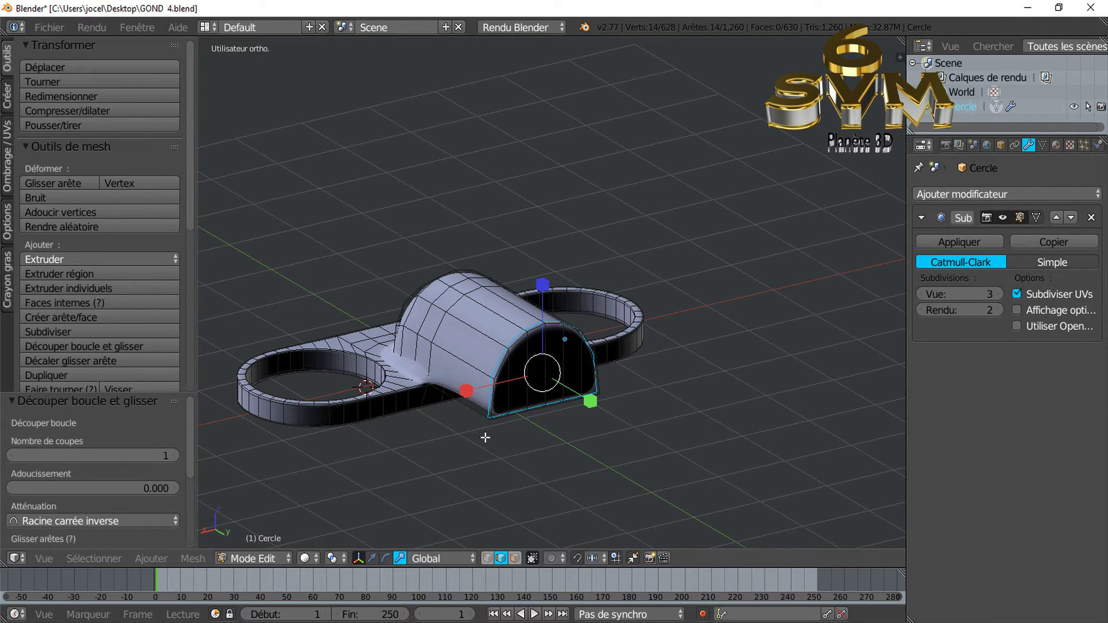
- Add a centred lengthwise edge loop running through the arch tunnel
{"action": "scroll", "coordinate": [485, 435], "scroll_direction": "up", "scroll_amount": 2}
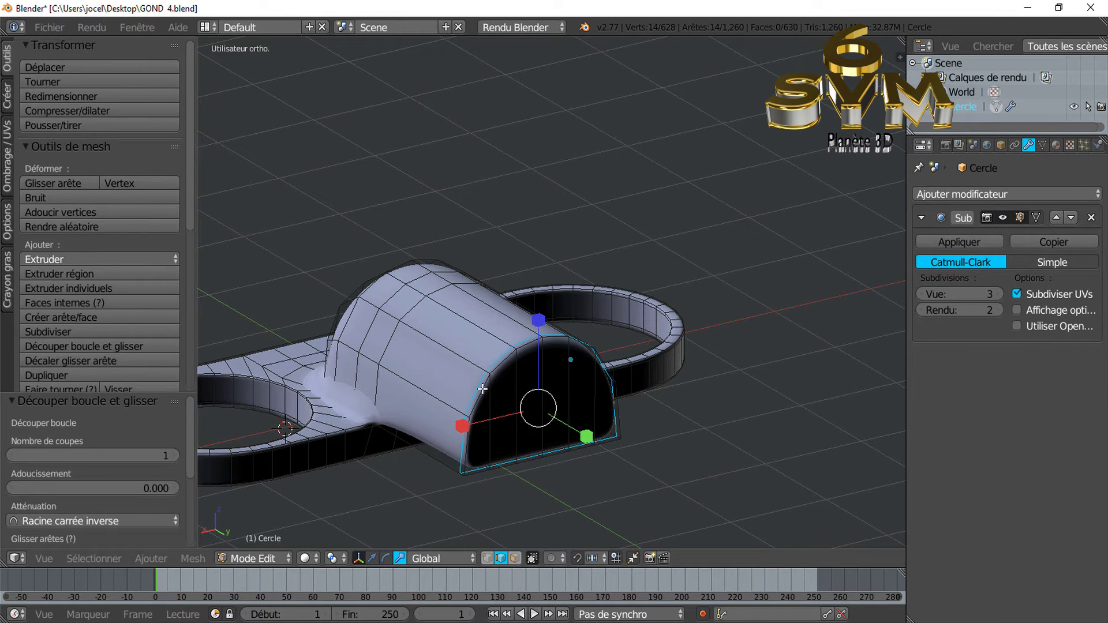
{"action": "key", "text": "ctrl+r"}
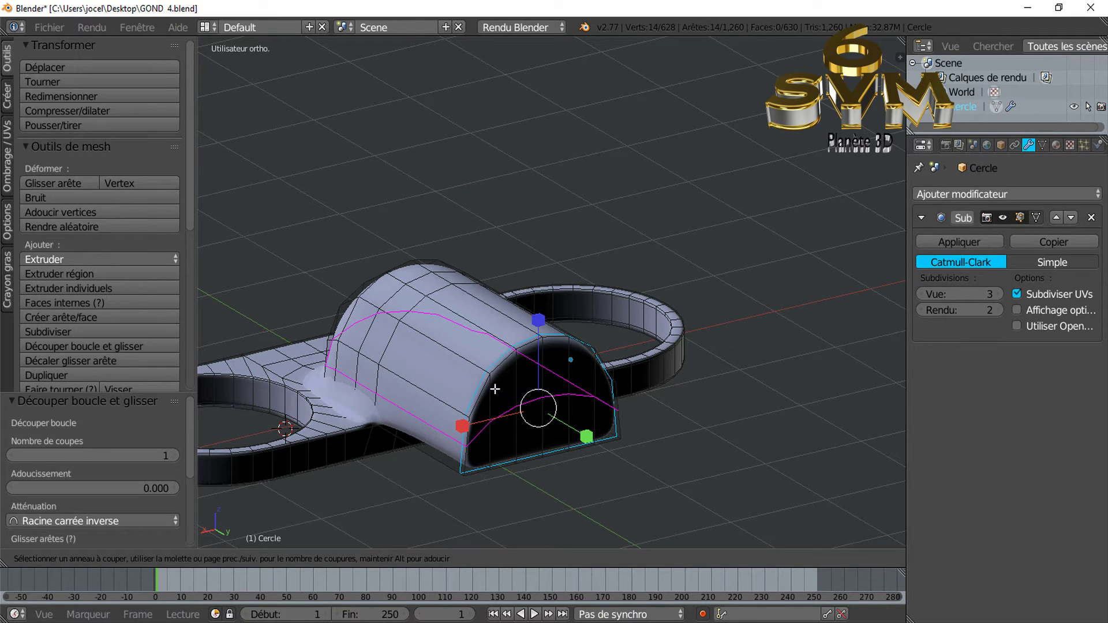
{"action": "left_click", "coordinate": [495, 389]}
{"action": "right_click", "coordinate": [495, 389]}
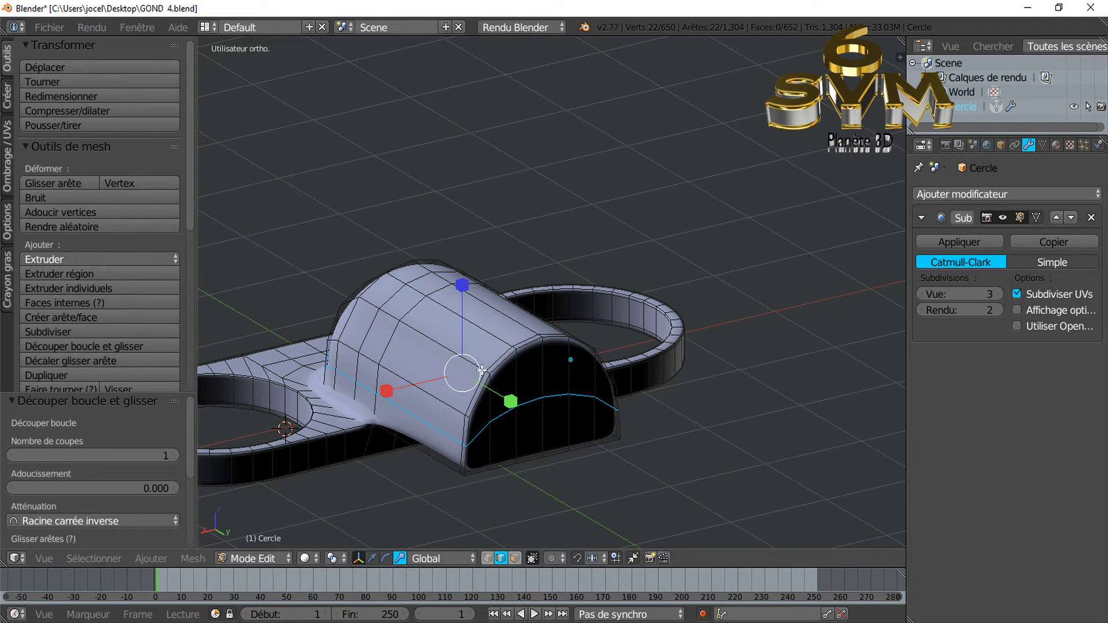
{"action": "key", "text": "ctrl+r"}
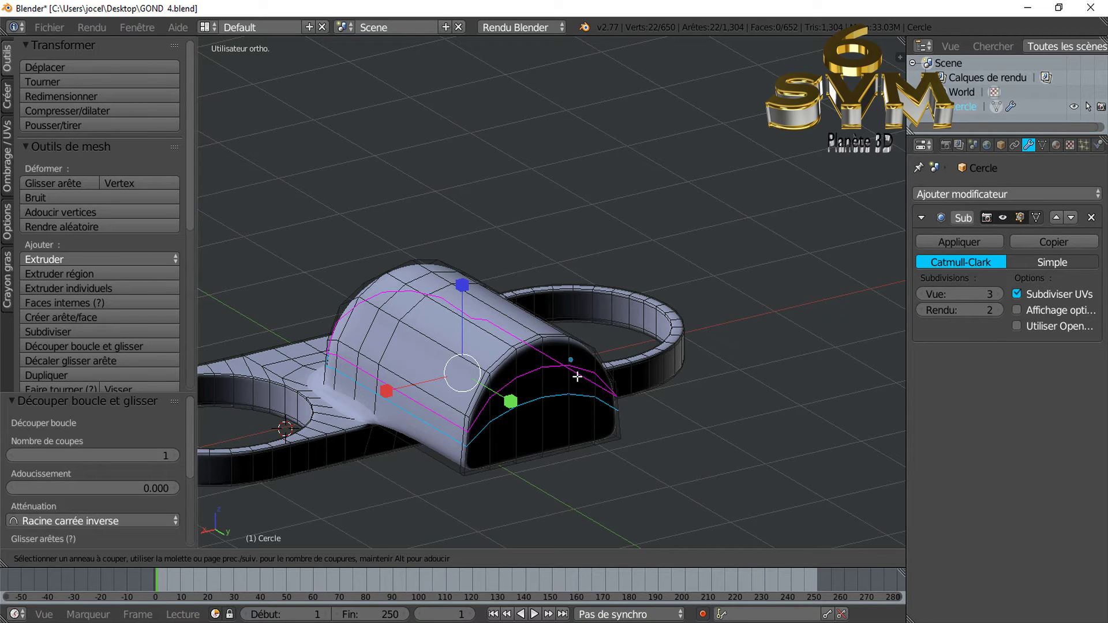
- Add a centred supporting edge loop across the arched cap
{"action": "left_click", "coordinate": [577, 376]}
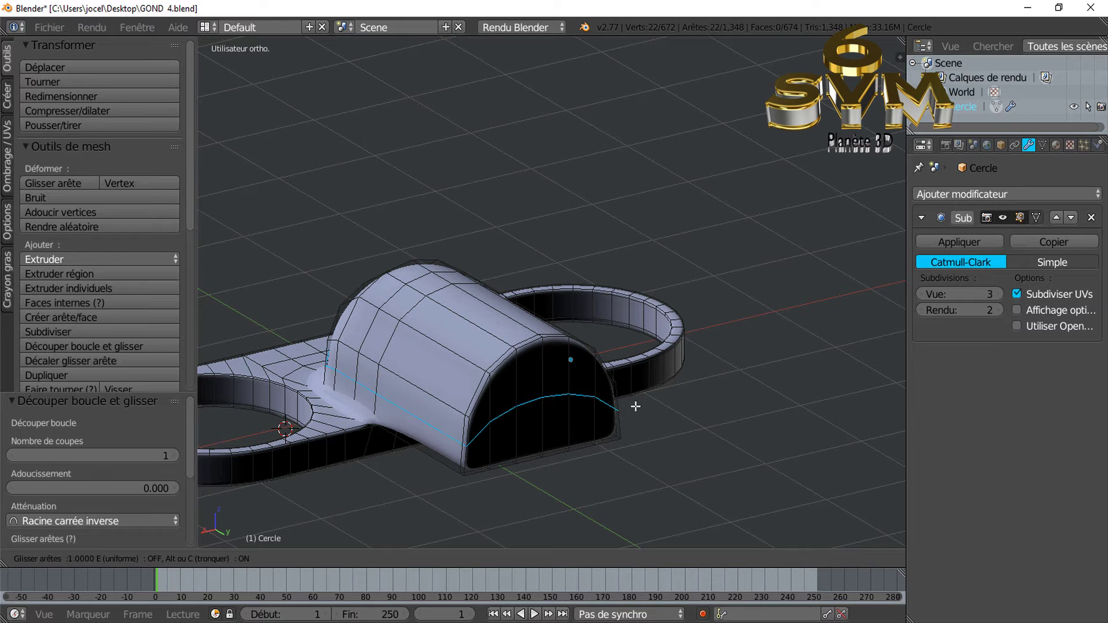
{"action": "right_click", "coordinate": [643, 381]}
{"action": "key", "text": "Tab"}
{"action": "key", "text": "Tab"}
{"action": "mouse_move", "coordinate": [643, 423]}
{"action": "middle_mouse_down"}
{"action": "mouse_move", "coordinate": [583, 401]}
{"action": "mouse_move", "coordinate": [500, 400]}
{"action": "mouse_move", "coordinate": [521, 403]}
{"action": "middle_mouse_up"}
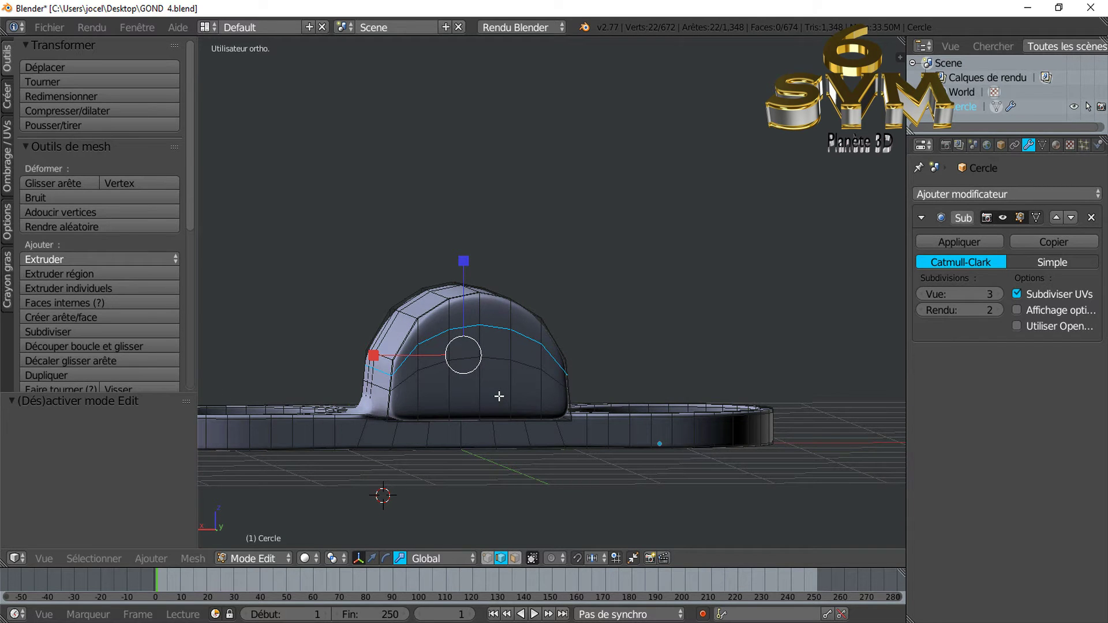
- Add a second edge loop around the cap's base, just above the plate
{"action": "key", "text": "ctrl+r"}
{"action": "left_click", "coordinate": [499, 396]}
{"action": "double_click", "coordinate": [499, 396]}
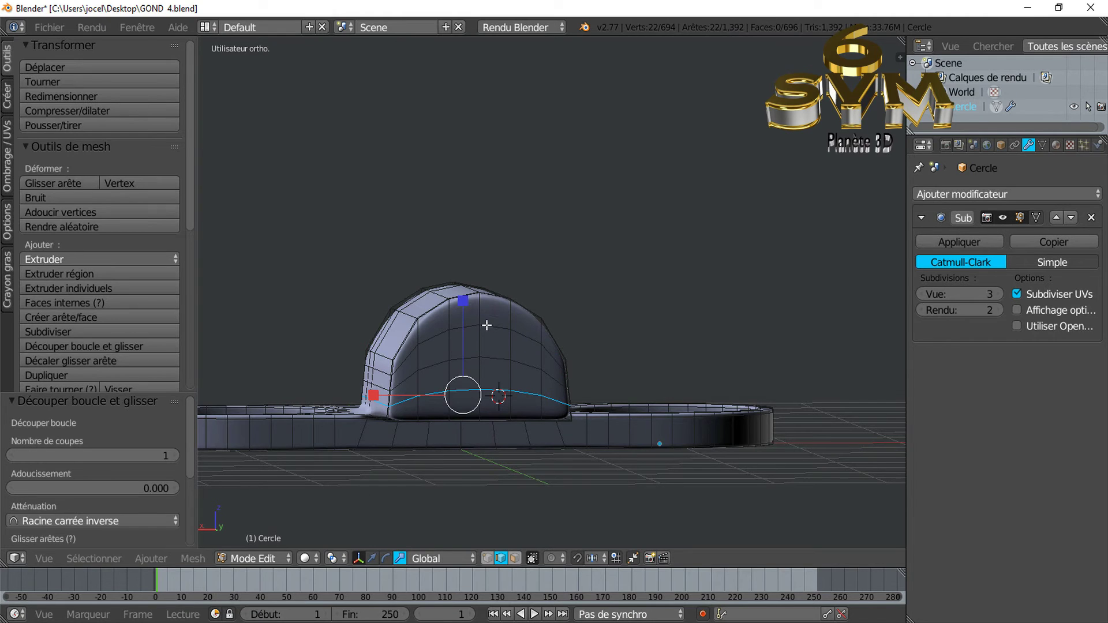
{"action": "middle_click_drag", "start_coordinate": [486, 365], "coordinate": [680, 396]}
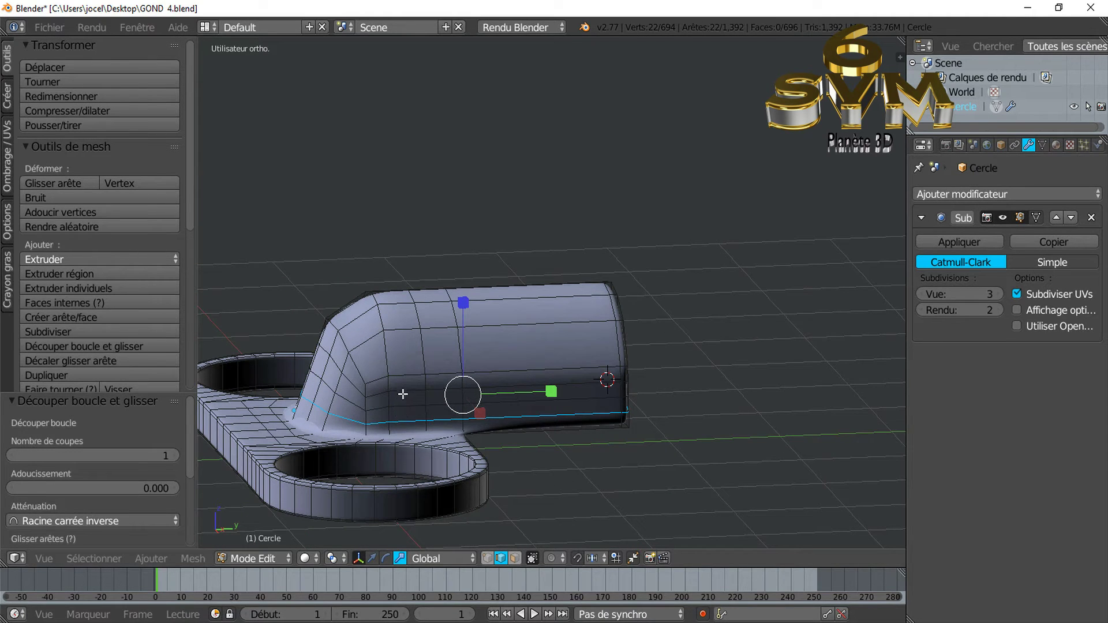
{"action": "mouse_move", "coordinate": [568, 426]}
{"action": "middle_mouse_down"}
{"action": "mouse_move", "coordinate": [613, 417]}
{"action": "mouse_move", "coordinate": [595, 427]}
{"action": "mouse_move", "coordinate": [660, 448]}
{"action": "mouse_move", "coordinate": [632, 466]}
{"action": "mouse_move", "coordinate": [475, 412]}
{"action": "mouse_move", "coordinate": [715, 396]}
{"action": "middle_mouse_up"}
{"action": "mouse_move", "coordinate": [617, 432]}
{"action": "middle_mouse_down"}
{"action": "mouse_move", "coordinate": [628, 388]}
{"action": "mouse_move", "coordinate": [634, 405]}
{"action": "mouse_move", "coordinate": [523, 398]}
{"action": "middle_mouse_up"}
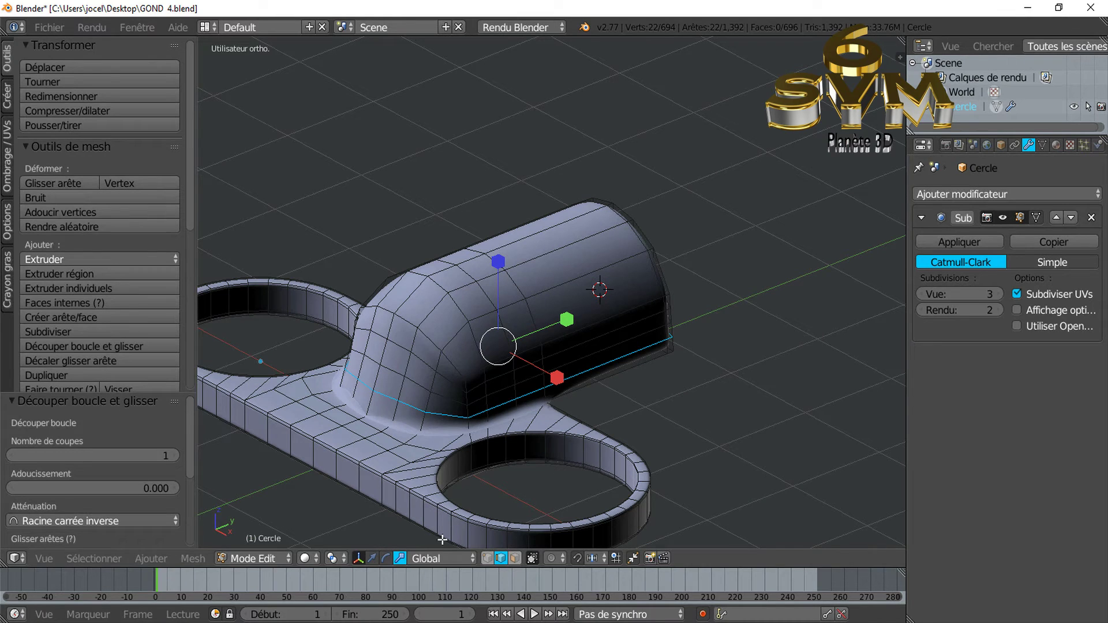
- In edge select, pick the partial edge loop across the cap's rounded shoulder
{"action": "left_click", "coordinate": [487, 558]}
{"action": "scroll", "coordinate": [436, 392], "scroll_direction": "up", "scroll_amount": 1}
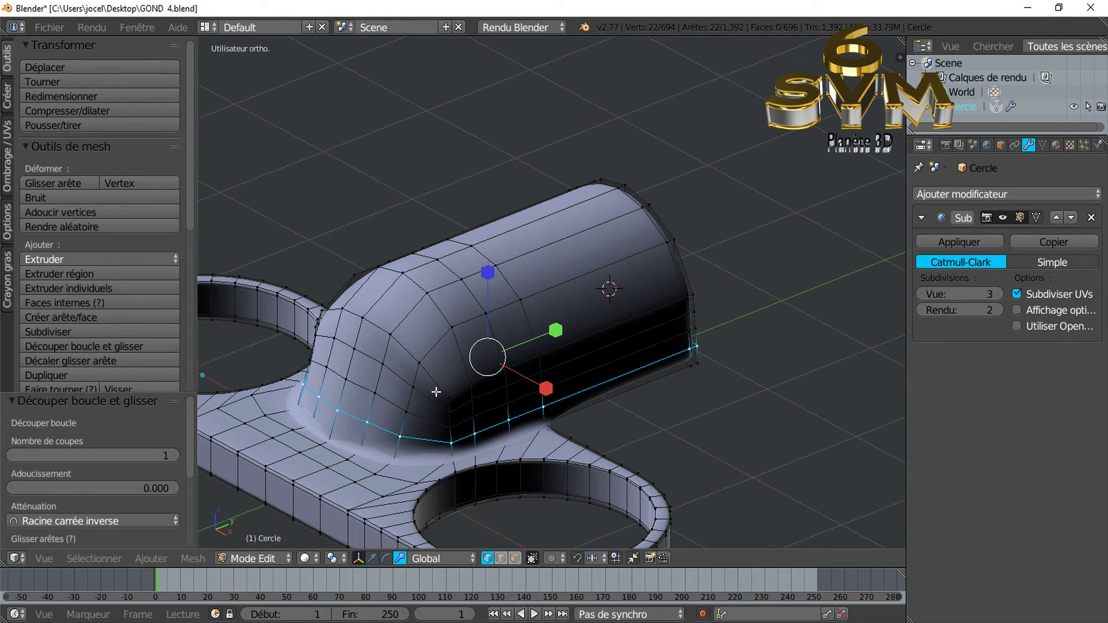
{"action": "mouse_move", "coordinate": [442, 409]}
{"action": "middle_mouse_down"}
{"action": "mouse_move", "coordinate": [453, 388]}
{"action": "mouse_move", "coordinate": [461, 418]}
{"action": "middle_mouse_up"}
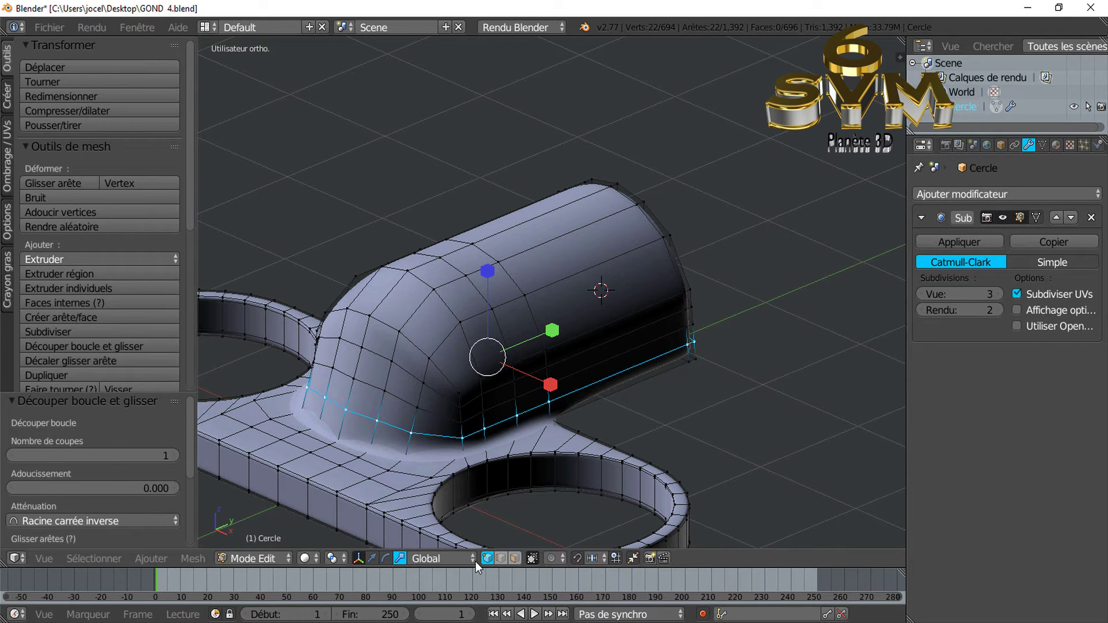
{"action": "left_click", "coordinate": [499, 558]}
{"action": "right_click", "coordinate": [449, 384]}
{"action": "right_click", "coordinate": [414, 343], "text": "shift"}
{"action": "right_click", "coordinate": [383, 324], "text": "shift"}
{"action": "mouse_move", "coordinate": [464, 344]}
{"action": "middle_mouse_down"}
{"action": "mouse_move", "coordinate": [513, 345]}
{"action": "mouse_move", "coordinate": [330, 364]}
{"action": "mouse_move", "coordinate": [378, 386]}
{"action": "mouse_move", "coordinate": [428, 383]}
{"action": "mouse_move", "coordinate": [412, 401]}
{"action": "mouse_move", "coordinate": [443, 394]}
{"action": "middle_mouse_up"}
{"action": "right_click", "coordinate": [317, 354], "text": "shift"}
{"action": "right_click", "coordinate": [277, 370], "text": "shift"}
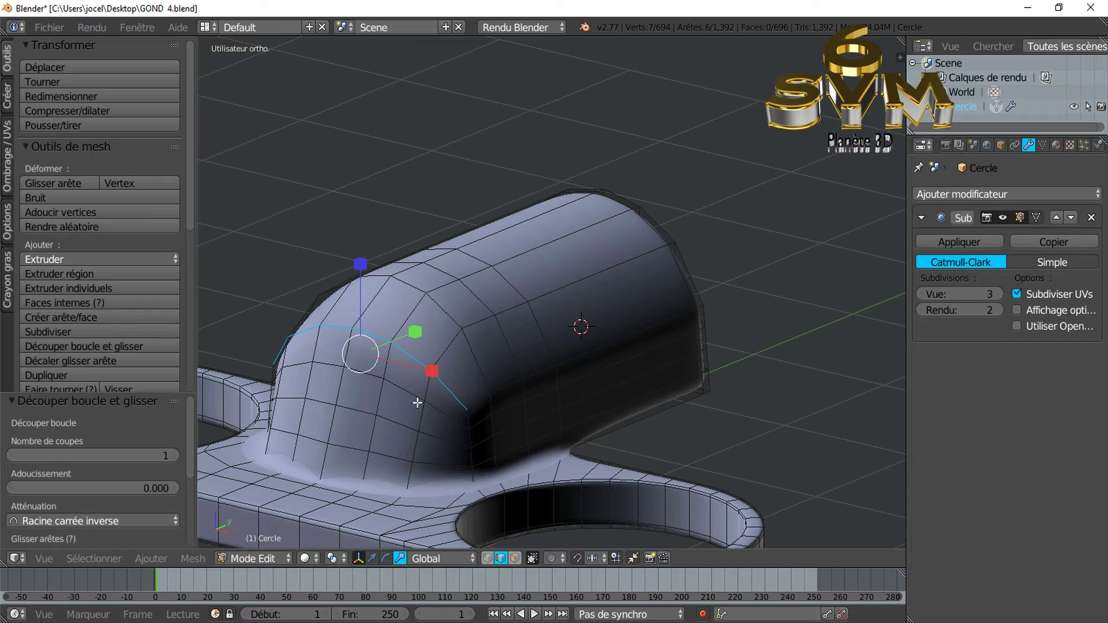
- Edge-slide the selected shoulder edges to a factor of about 0.25
{"action": "key", "text": "g"}
{"action": "key", "text": "g"}
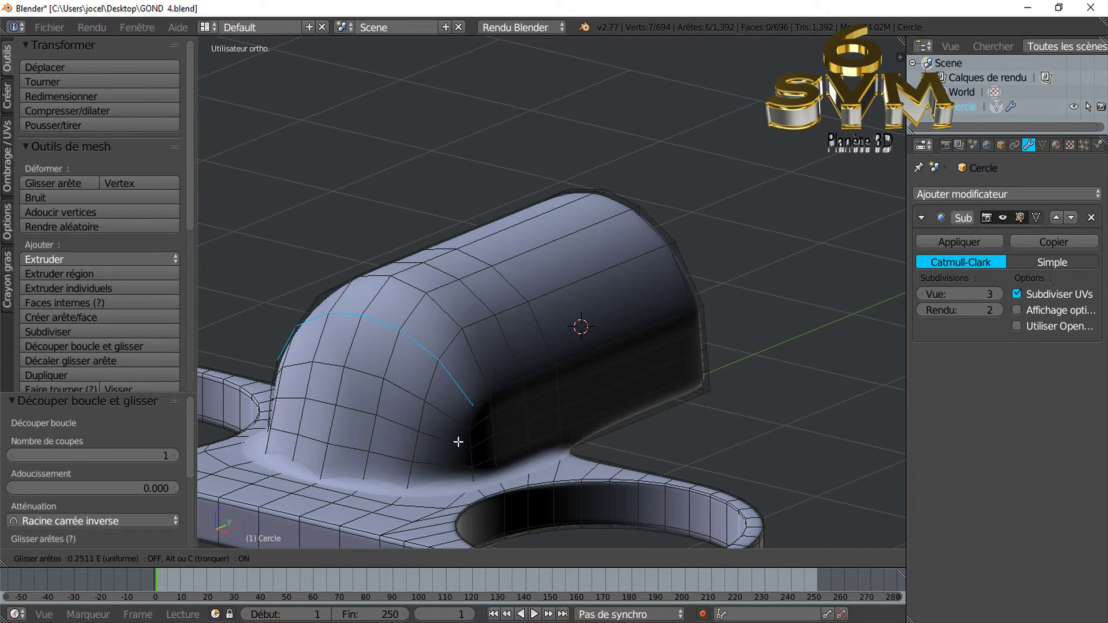
{"action": "left_click", "coordinate": [458, 442]}
{"action": "mouse_move", "coordinate": [478, 440]}
{"action": "middle_mouse_down"}
{"action": "mouse_move", "coordinate": [618, 445]}
{"action": "mouse_move", "coordinate": [462, 460]}
{"action": "mouse_move", "coordinate": [448, 439]}
{"action": "mouse_move", "coordinate": [577, 429]}
{"action": "mouse_move", "coordinate": [577, 403]}
{"action": "mouse_move", "coordinate": [497, 441]}
{"action": "mouse_move", "coordinate": [455, 403]}
{"action": "mouse_move", "coordinate": [366, 391]}
{"action": "mouse_move", "coordinate": [496, 438]}
{"action": "mouse_move", "coordinate": [432, 440]}
{"action": "mouse_move", "coordinate": [575, 432]}
{"action": "middle_mouse_up"}
{"action": "key", "text": "Tab"}
{"action": "key", "text": "Tab"}
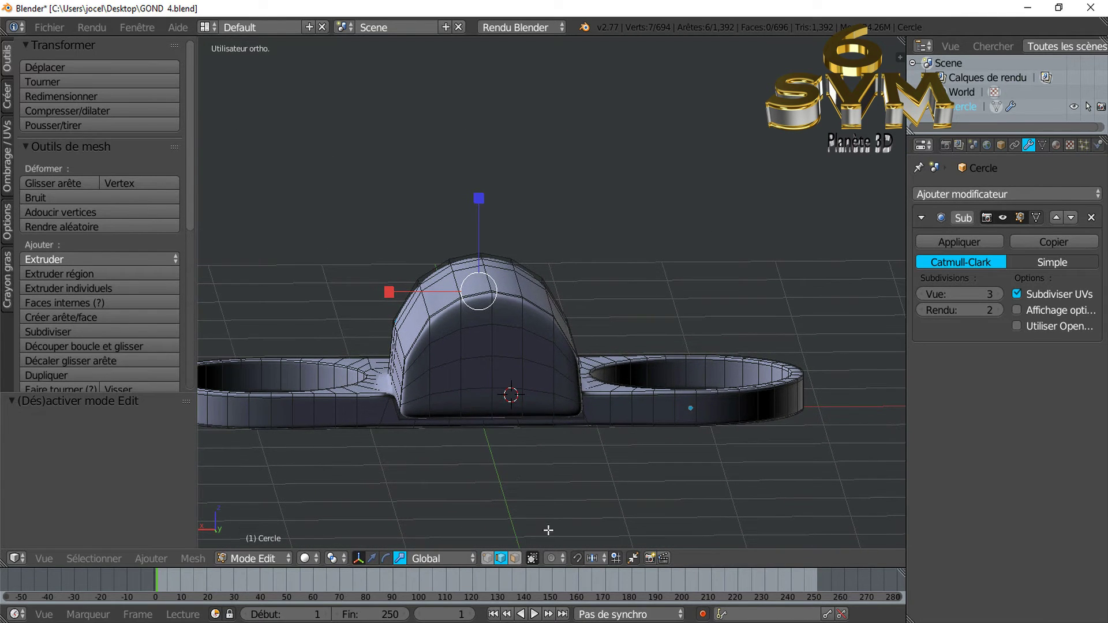
- In face select, pick the six faces on the cap's front end
{"action": "left_click", "coordinate": [518, 562]}
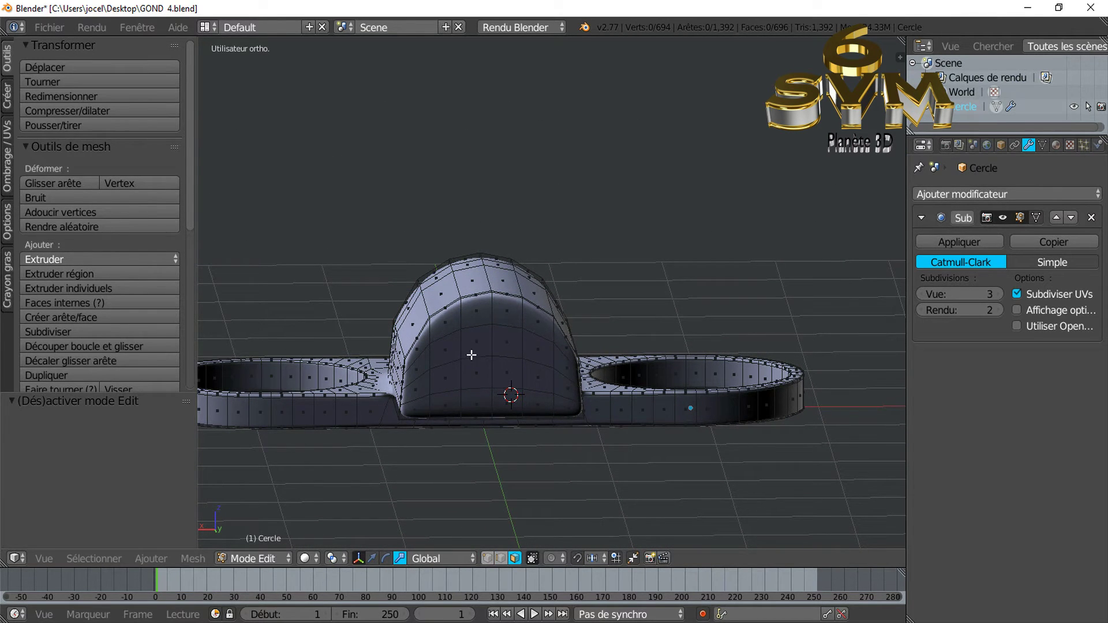
{"action": "right_click", "coordinate": [453, 346]}
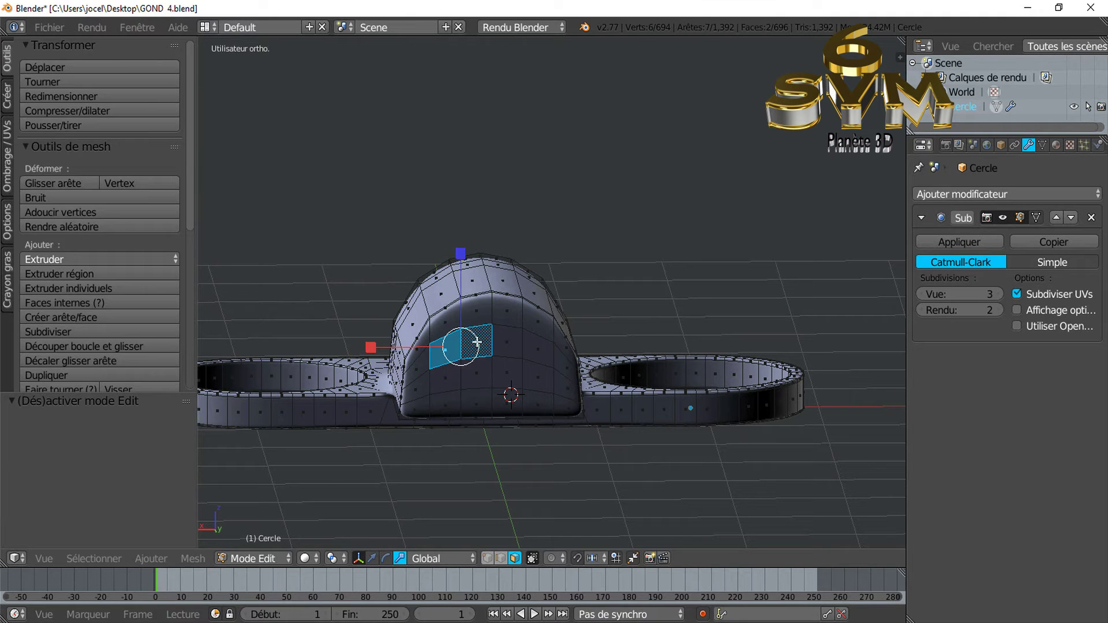
{"action": "right_click", "coordinate": [507, 339], "text": "shift"}
{"action": "right_click", "coordinate": [538, 349], "text": "shift"}
{"action": "right_click", "coordinate": [538, 377], "text": "shift"}
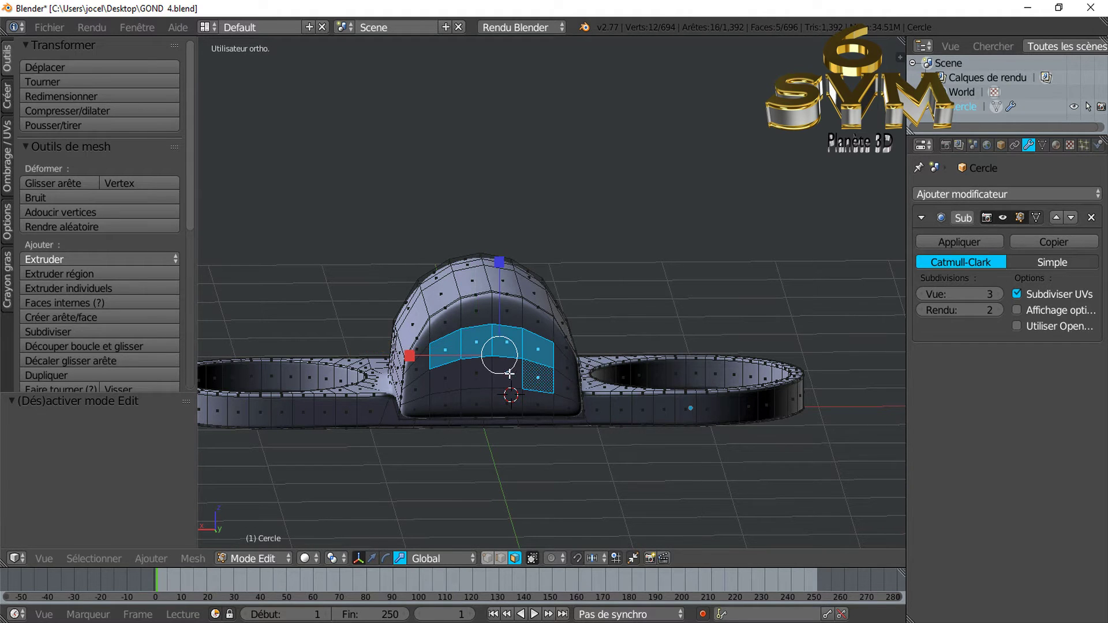
{"action": "right_click", "coordinate": [476, 379], "text": "shift"}
{"action": "right_click", "coordinate": [448, 380], "text": "shift"}
{"action": "mouse_move", "coordinate": [518, 393]}
{"action": "middle_mouse_down"}
{"action": "mouse_move", "coordinate": [579, 410]}
{"action": "mouse_move", "coordinate": [488, 413]}
{"action": "middle_mouse_up"}
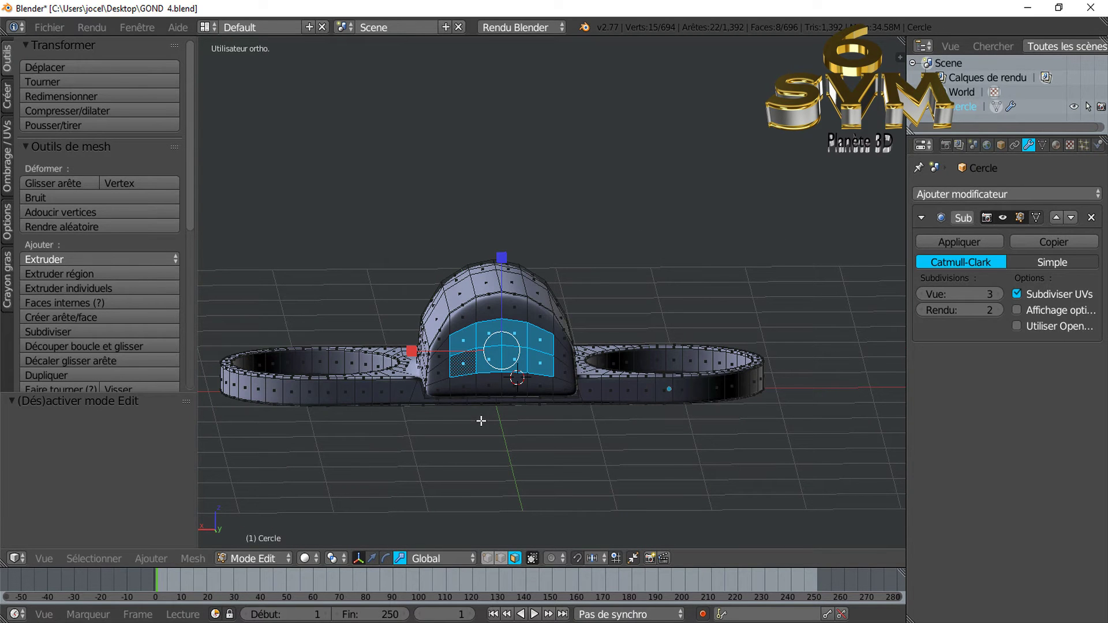
- Shrink the front faces to 0.718 and make them a circle with LoopTools
{"action": "key", "text": "s"}
{"action": "left_click", "coordinate": [575, 434]}
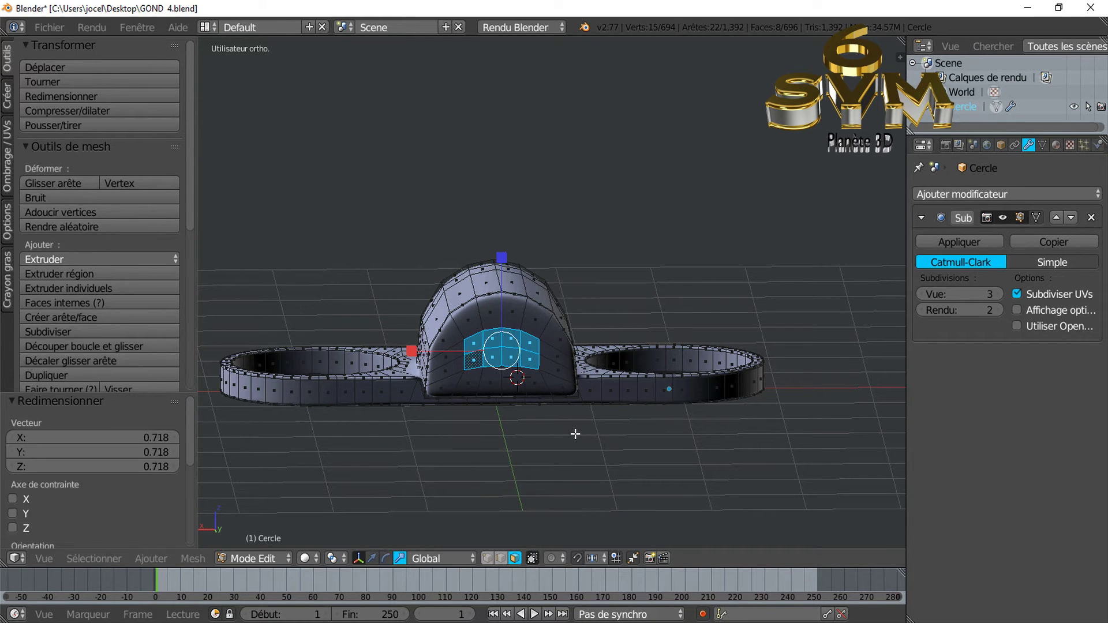
{"action": "middle_click_drag", "start_coordinate": [467, 423], "coordinate": [574, 427]}
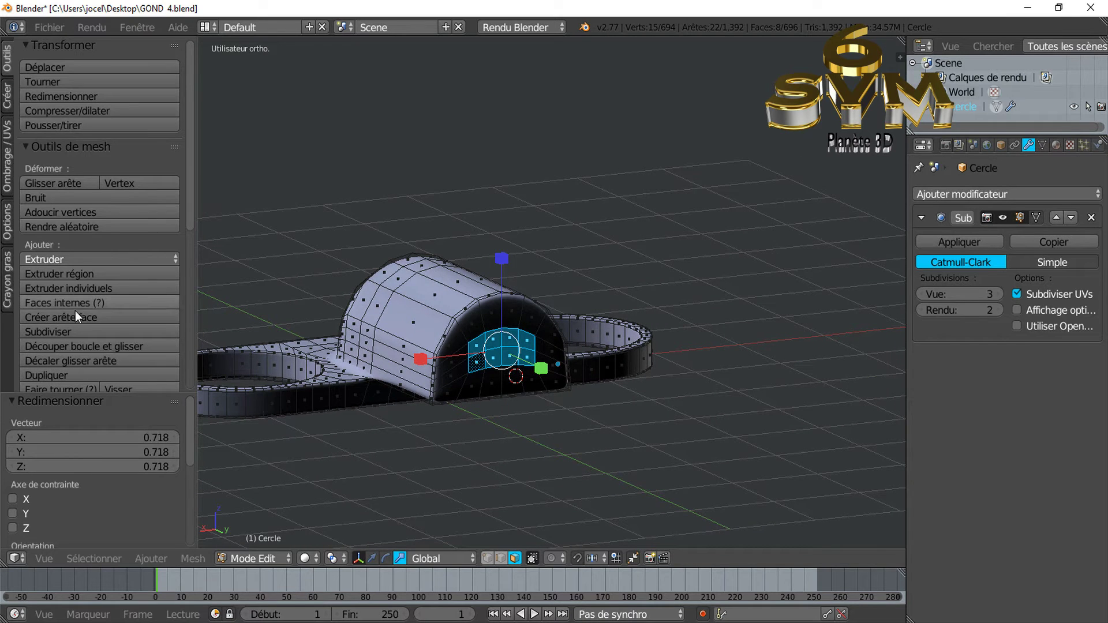
{"action": "mouse_move", "coordinate": [190, 168]}
{"action": "left_mouse_down"}
{"action": "mouse_move", "coordinate": [193, 333]}
{"action": "mouse_move", "coordinate": [129, 341]}
{"action": "left_mouse_up"}
{"action": "left_click", "coordinate": [75, 290]}
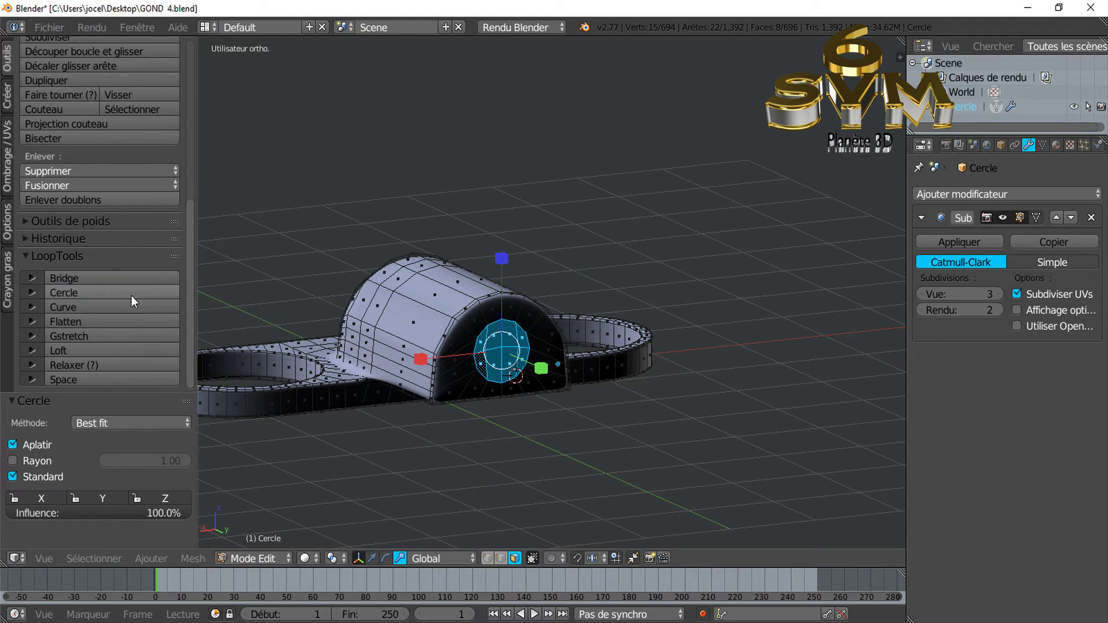
{"action": "middle_click_drag", "start_coordinate": [644, 342], "coordinate": [601, 327]}
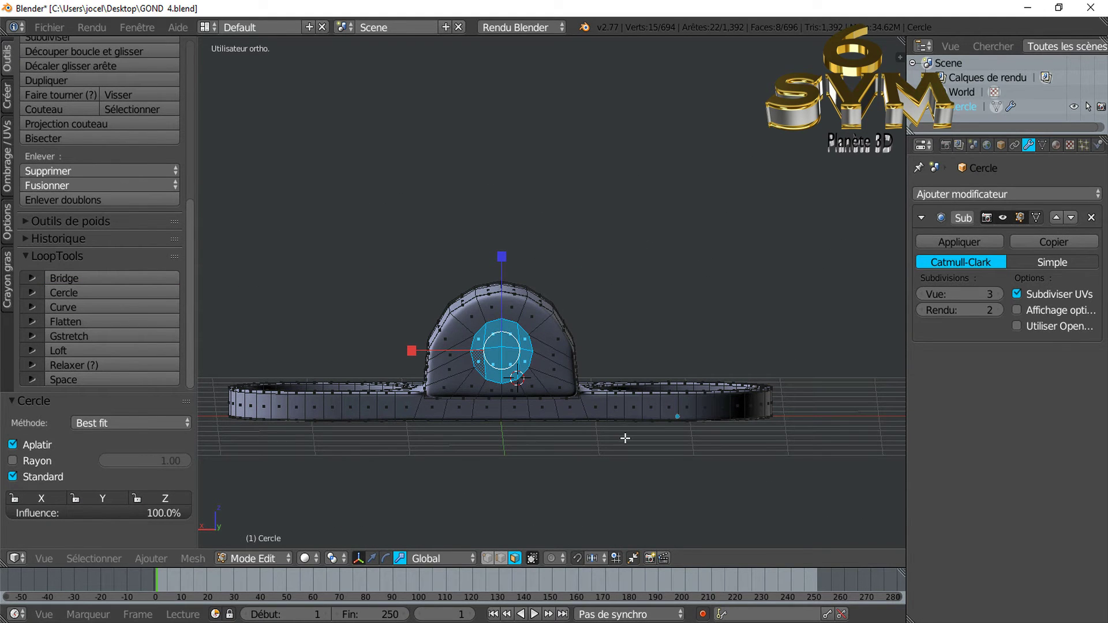
- Enlarge the round patch by 1.302 and raise it 0.044 along Z
{"action": "key", "text": "s"}
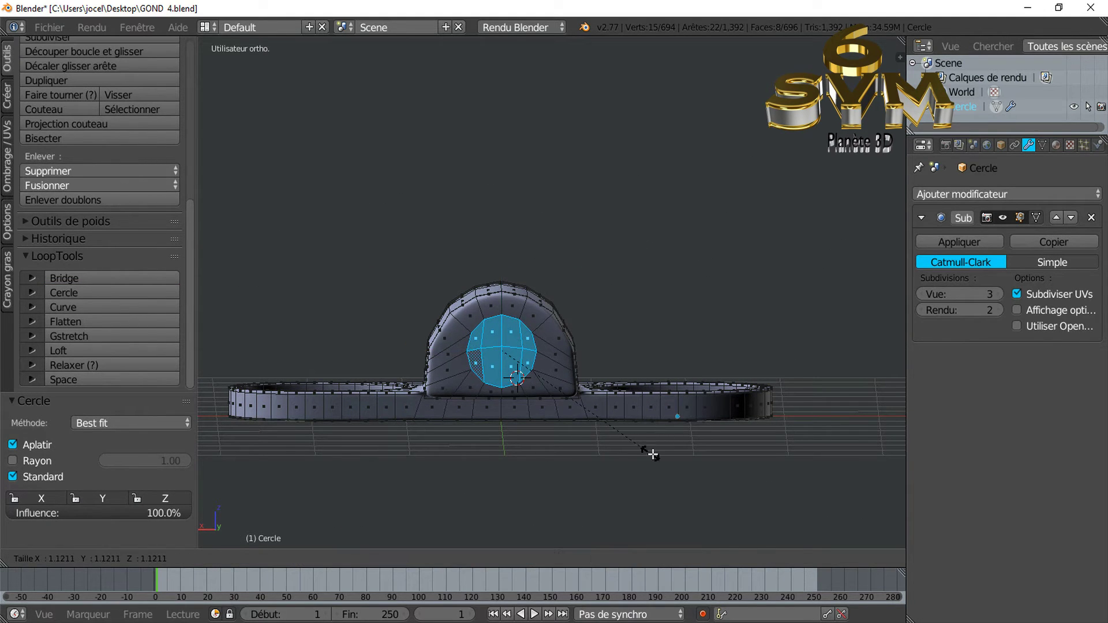
{"action": "left_click", "coordinate": [678, 465]}
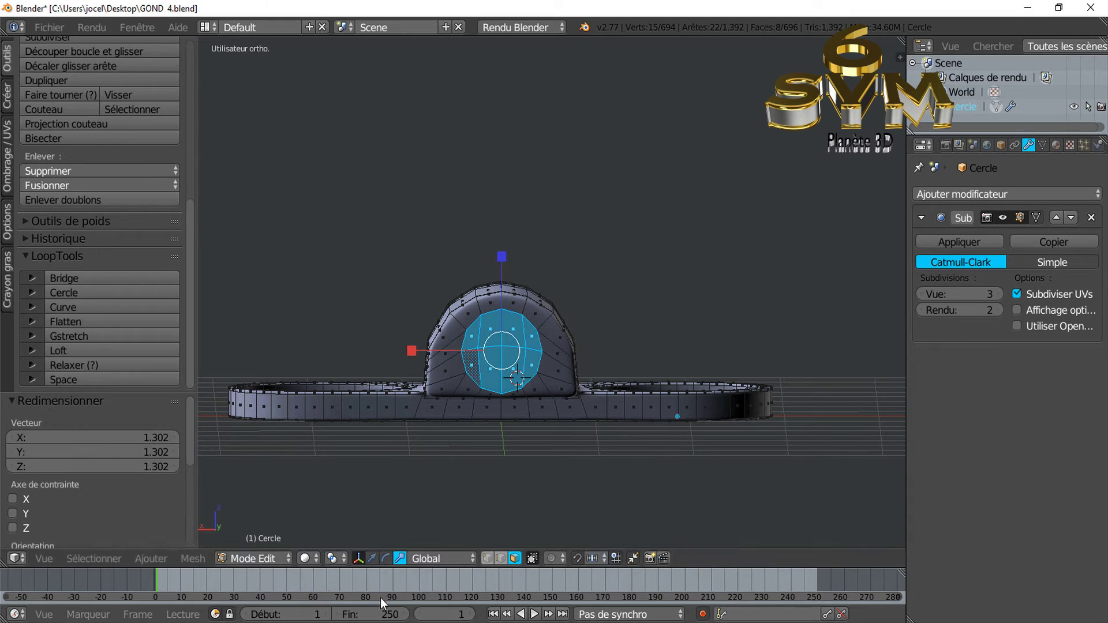
{"action": "left_click", "coordinate": [372, 559]}
{"action": "left_click_drag", "start_coordinate": [501, 275], "coordinate": [504, 262]}
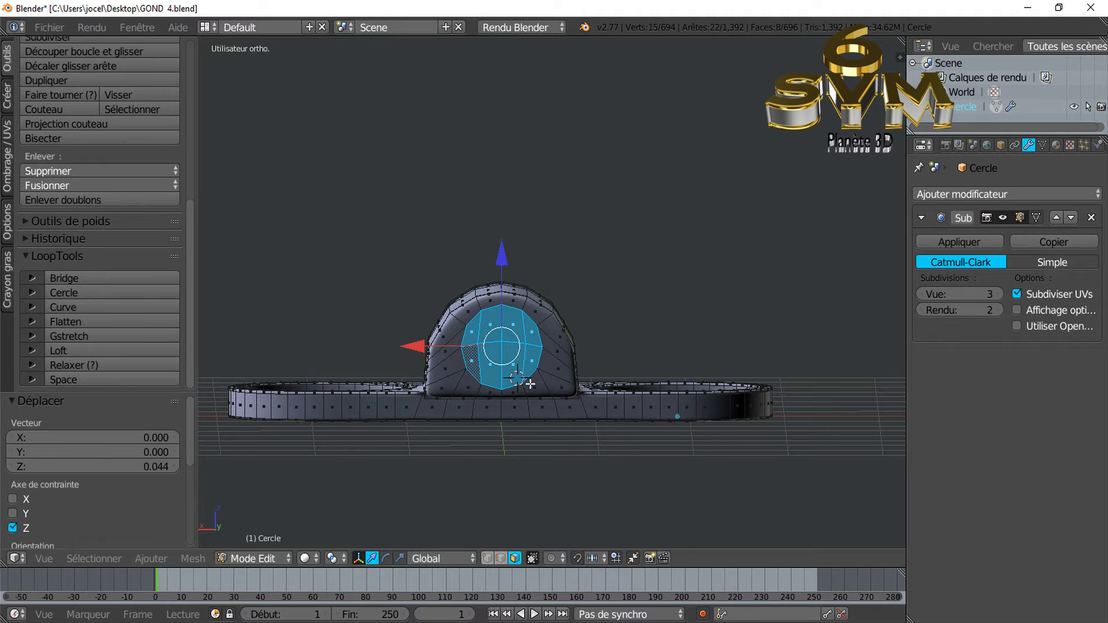
{"action": "scroll", "coordinate": [530, 384], "scroll_direction": "up", "scroll_amount": 1}
{"action": "scroll", "coordinate": [515, 384], "scroll_direction": "up", "scroll_amount": 1}
{"action": "left_click_drag", "start_coordinate": [478, 280], "coordinate": [478, 282]}
{"action": "middle_click_drag", "start_coordinate": [478, 281], "coordinate": [600, 358]}
- Delete the round front faces to open a circular hole in the hump
{"action": "key", "text": "x"}
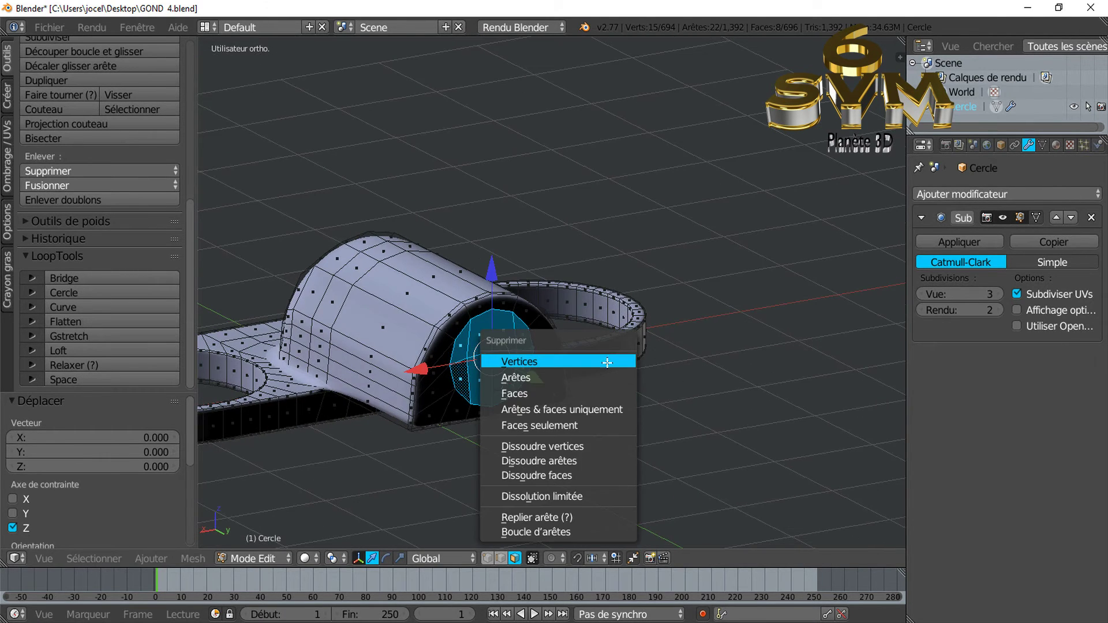
{"action": "left_click", "coordinate": [610, 398]}
{"action": "mouse_move", "coordinate": [610, 398]}
{"action": "middle_mouse_down"}
{"action": "mouse_move", "coordinate": [606, 445]}
{"action": "mouse_move", "coordinate": [567, 369]}
{"action": "mouse_move", "coordinate": [646, 375]}
{"action": "mouse_move", "coordinate": [603, 392]}
{"action": "mouse_move", "coordinate": [502, 496]}
{"action": "mouse_move", "coordinate": [613, 403]}
{"action": "middle_mouse_up"}
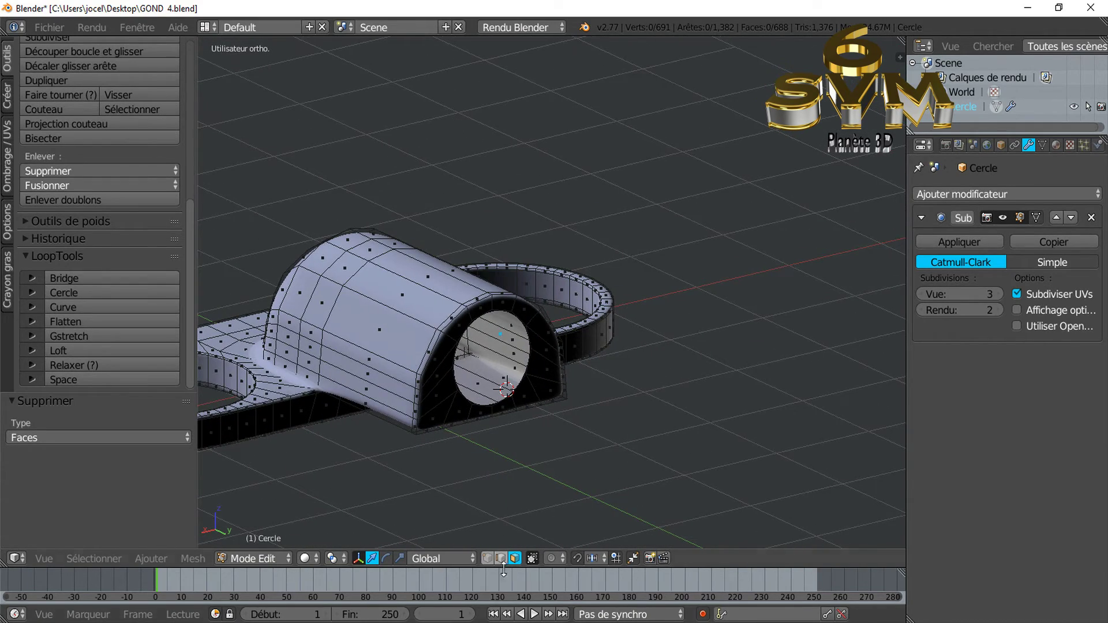
{"action": "middle_click_drag", "start_coordinate": [501, 535], "coordinate": [523, 447]}
{"action": "scroll", "coordinate": [523, 446], "scroll_direction": "up", "scroll_amount": 1}
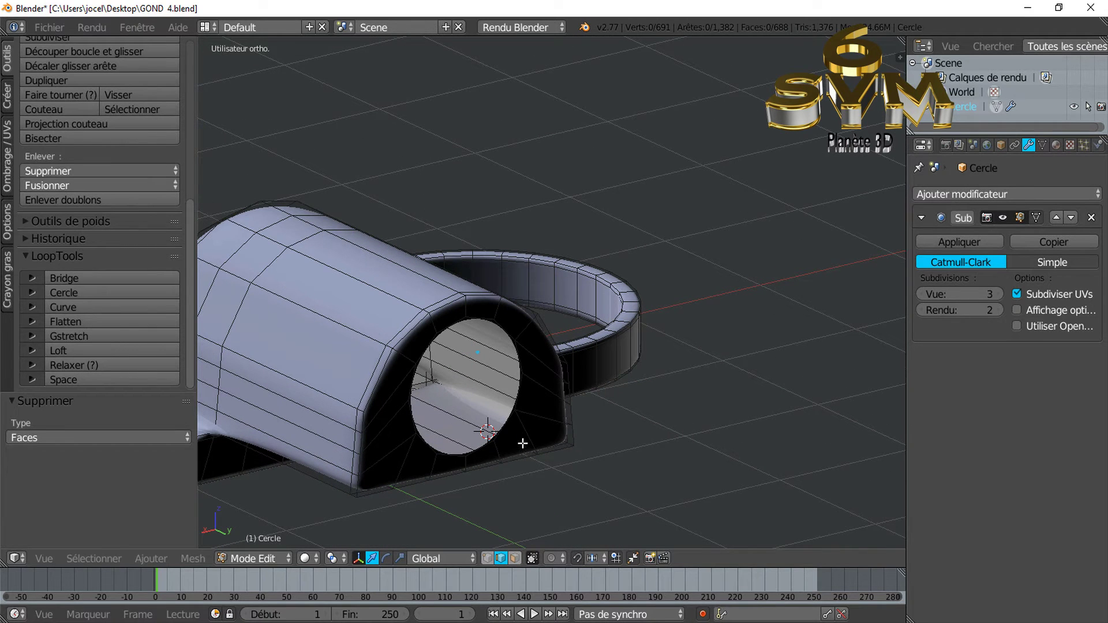
- Select the full rim edge loop of the new hole
{"action": "right_click", "coordinate": [521, 389]}
{"action": "key", "text": "super"}
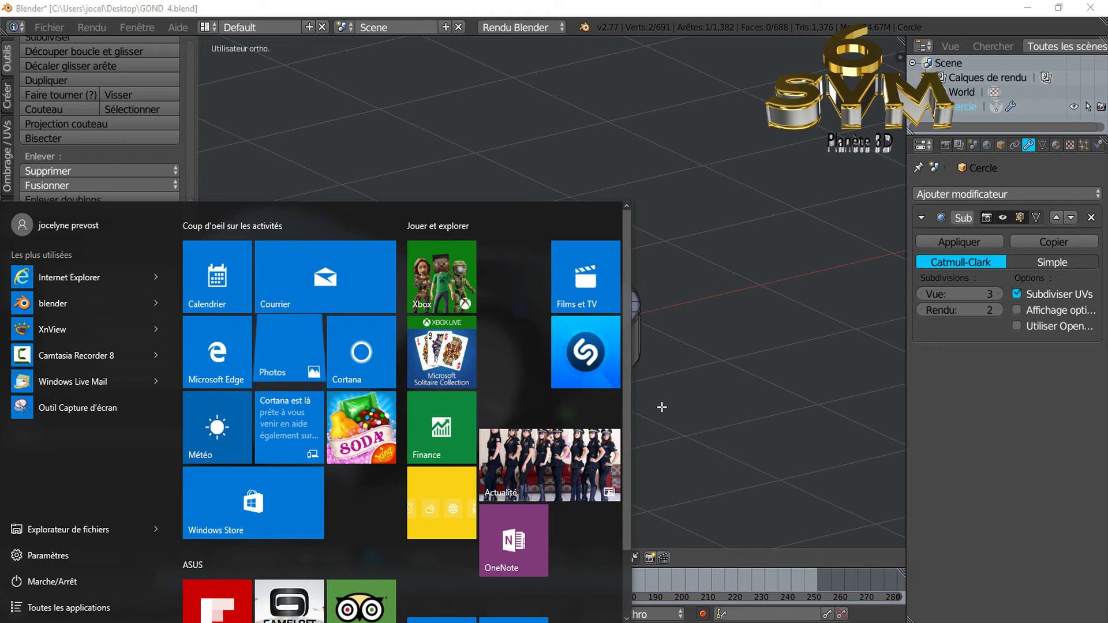
{"action": "key", "text": "Escape"}
{"action": "scroll", "coordinate": [532, 417], "scroll_direction": "up", "scroll_amount": 2}
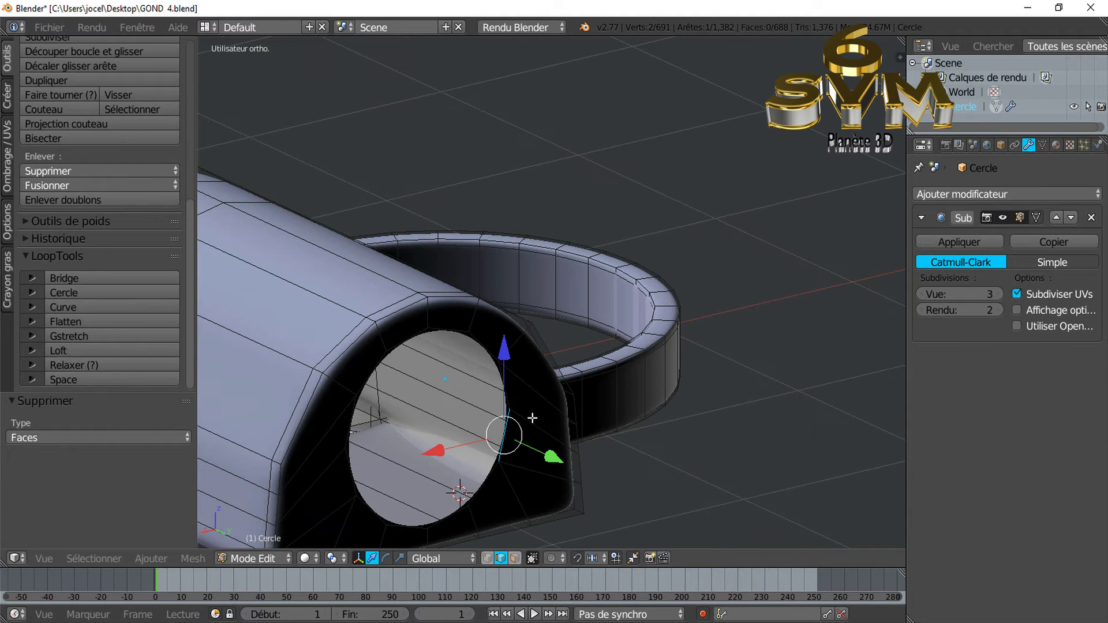
{"action": "right_click", "coordinate": [506, 386], "text": "alt"}
{"action": "scroll", "coordinate": [507, 385], "scroll_direction": "down", "scroll_amount": 2}
- Orbit to a near top view, briefly check XnView, and return to Blender
{"action": "mouse_move", "coordinate": [536, 402]}
{"action": "middle_mouse_down"}
{"action": "mouse_move", "coordinate": [657, 434]}
{"action": "mouse_move", "coordinate": [648, 494]}
{"action": "middle_mouse_up"}
{"action": "scroll", "coordinate": [657, 435], "scroll_direction": "down", "scroll_amount": 2}
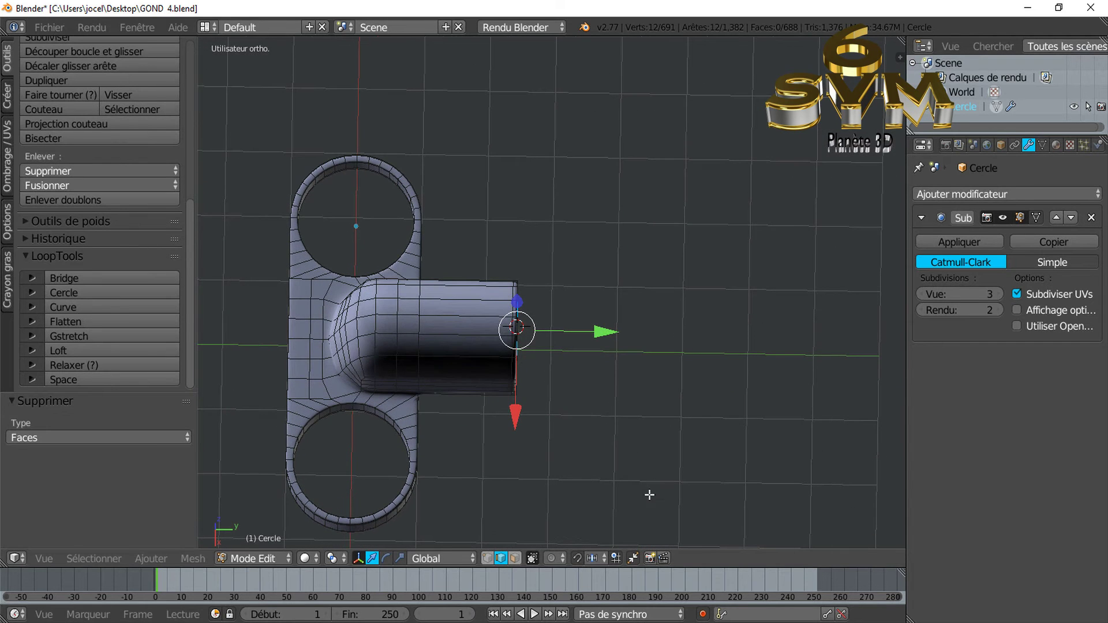
{"action": "middle_click_drag", "start_coordinate": [578, 409], "coordinate": [576, 425]}
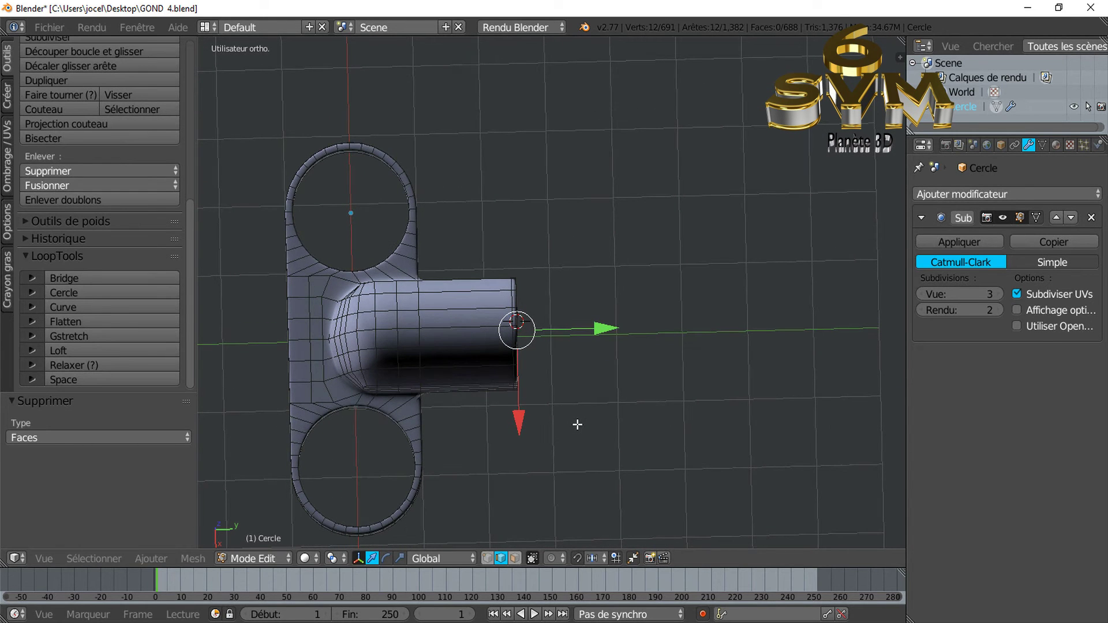
{"action": "mouse_move", "coordinate": [578, 364]}
{"action": "middle_mouse_down"}
{"action": "mouse_move", "coordinate": [577, 383]}
{"action": "mouse_move", "coordinate": [578, 367]}
{"action": "middle_mouse_up"}
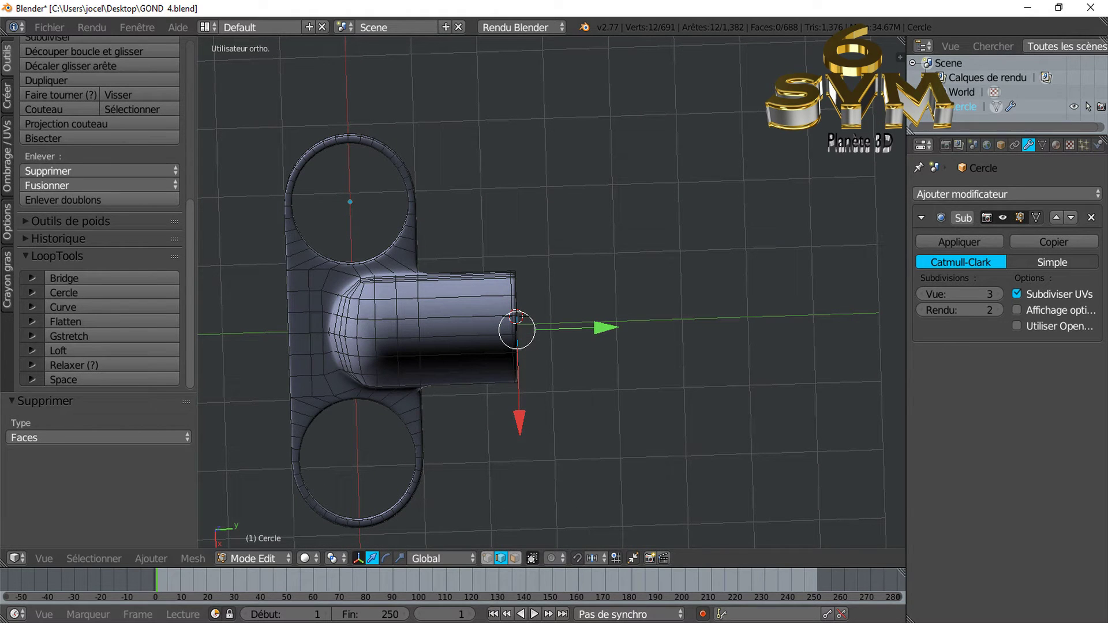
{"action": "left_click", "coordinate": [663, 571]}
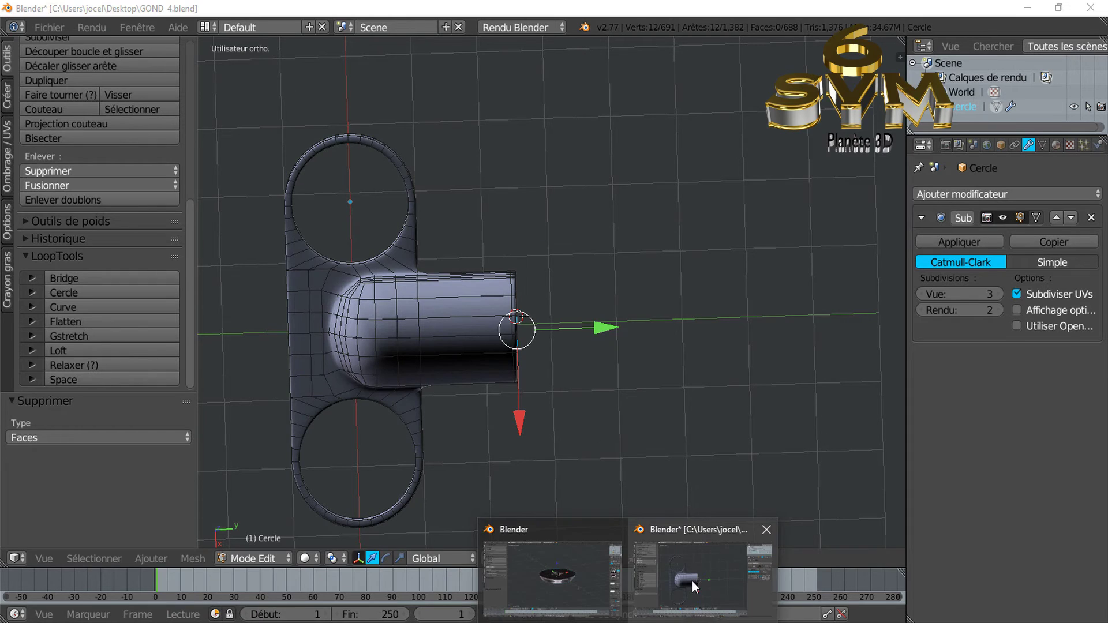
{"action": "left_click", "coordinate": [692, 580]}
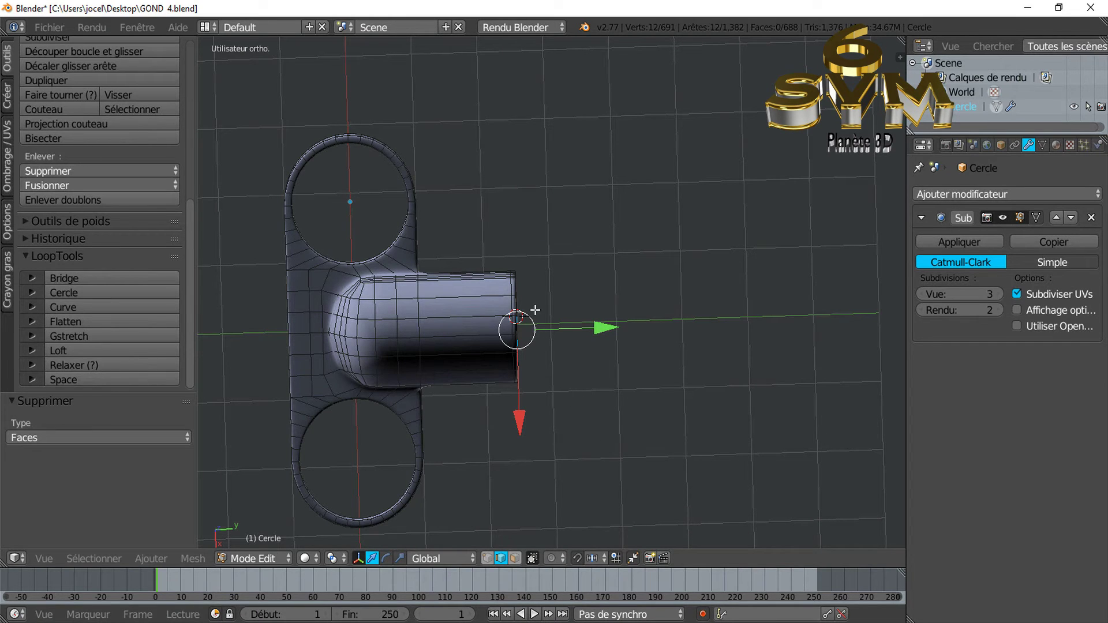
- In wireframe, circle-select the tube's end vertices and pull them back along Y
{"action": "key", "text": "z"}
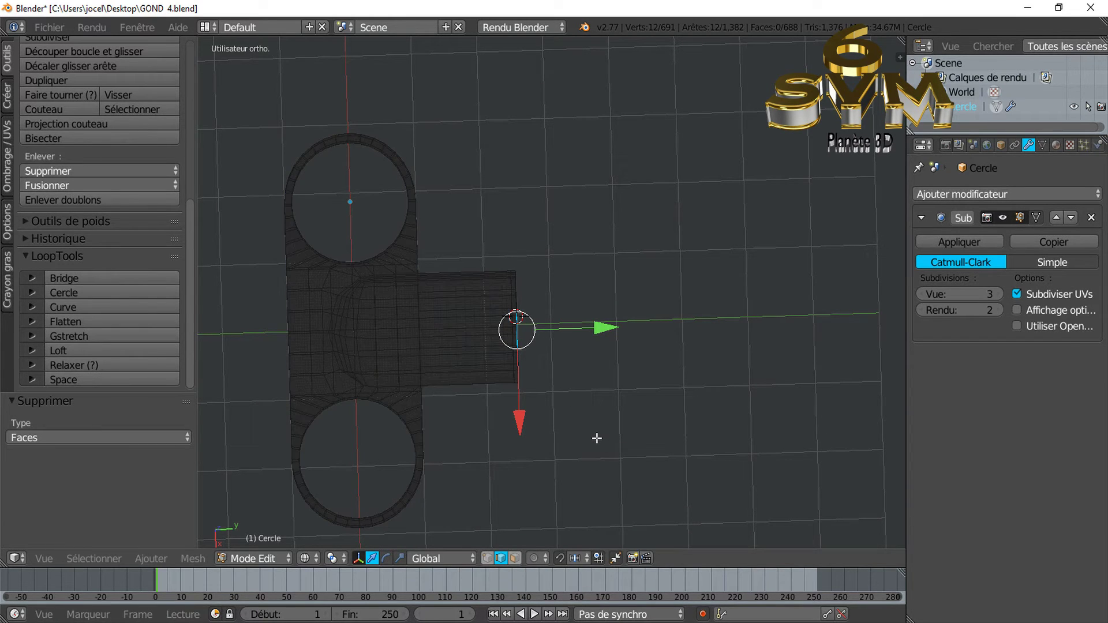
{"action": "left_click", "coordinate": [490, 559]}
{"action": "key", "text": "c"}
{"action": "mouse_move", "coordinate": [531, 469]}
{"action": "left_mouse_down"}
{"action": "mouse_move", "coordinate": [510, 260]}
{"action": "mouse_move", "coordinate": [527, 378]}
{"action": "left_mouse_up"}
{"action": "key", "text": "Escape"}
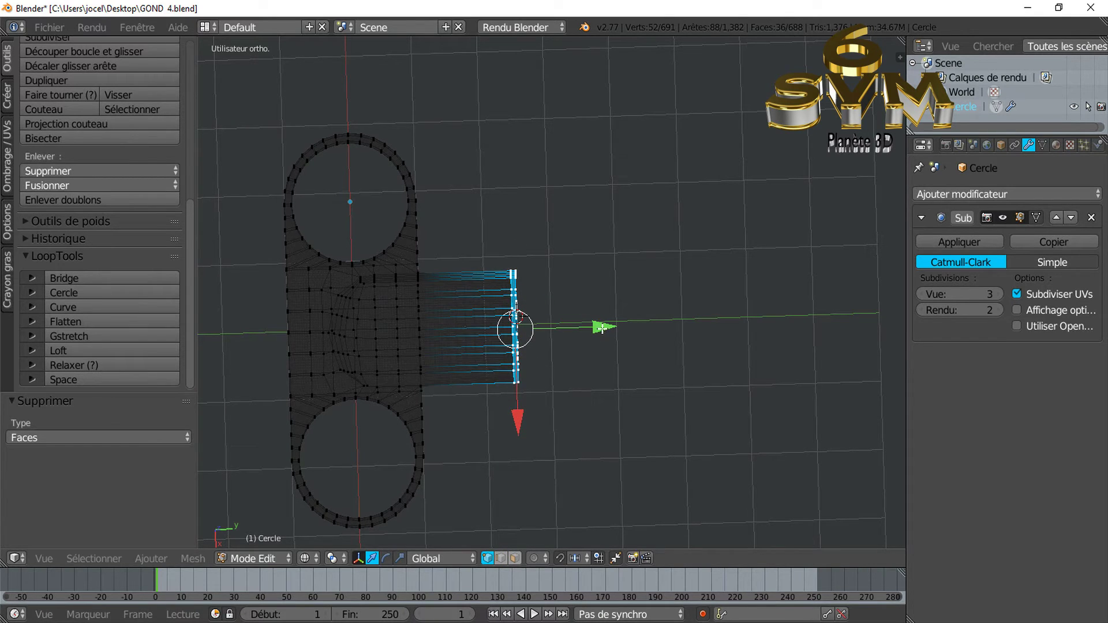
{"action": "key", "text": "g"}
{"action": "key", "text": "y"}
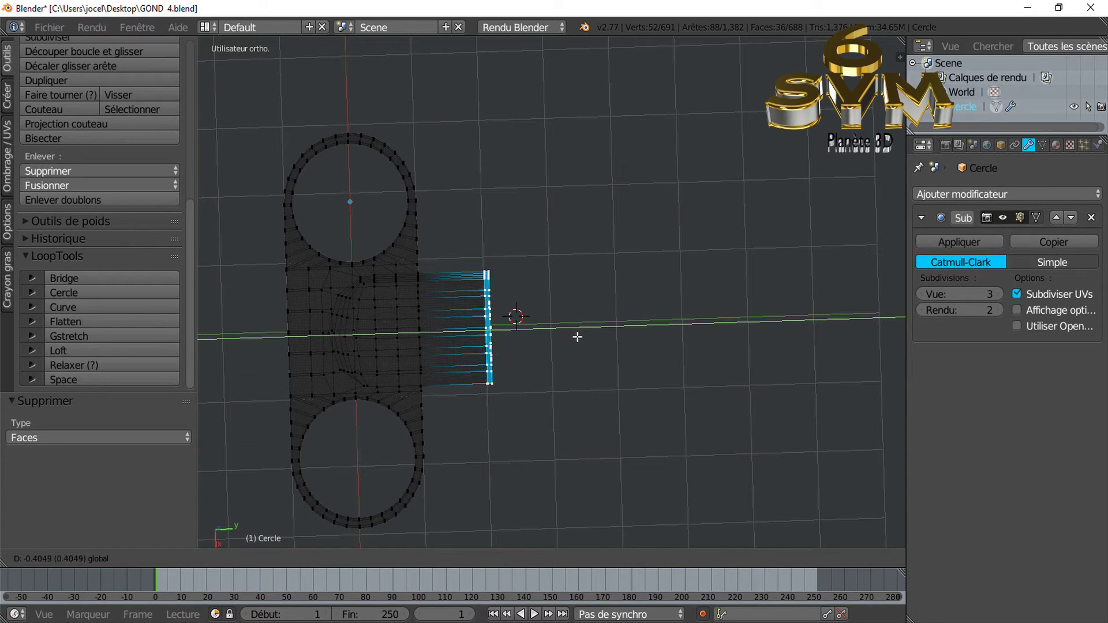
{"action": "left_click", "coordinate": [577, 333]}
{"action": "key", "text": "Tab"}
- Select the ring around the tube's end, then view from top in solid shading
{"action": "mouse_move", "coordinate": [559, 383]}
{"action": "middle_mouse_down"}
{"action": "mouse_move", "coordinate": [578, 337]}
{"action": "mouse_move", "coordinate": [625, 292]}
{"action": "middle_mouse_up"}
{"action": "scroll", "coordinate": [545, 407], "scroll_direction": "up", "scroll_amount": 1}
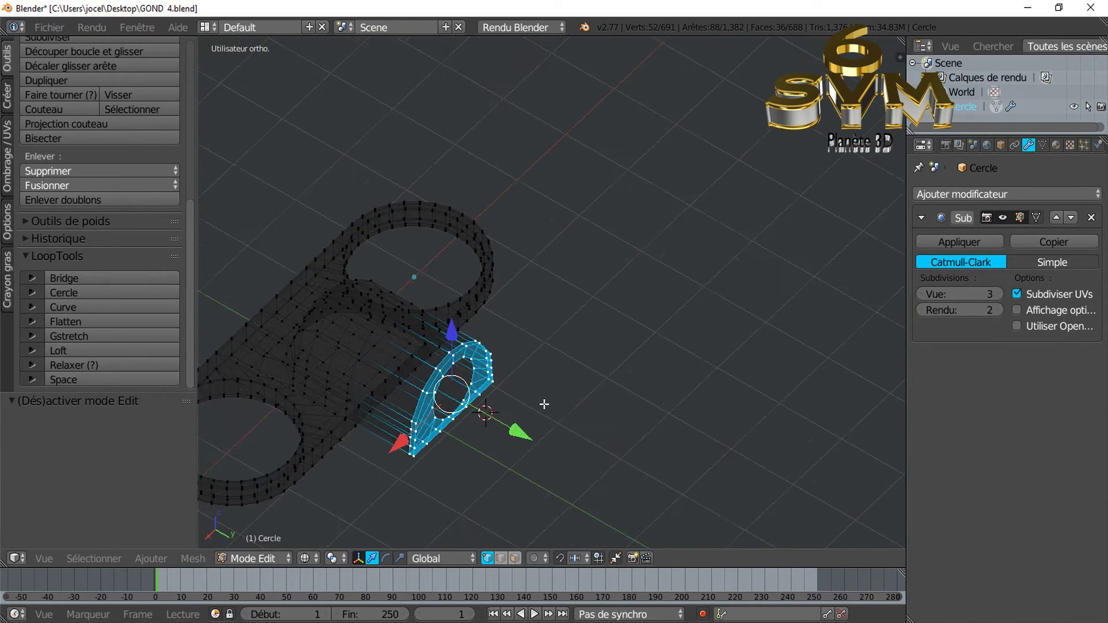
{"action": "scroll", "coordinate": [544, 407], "scroll_direction": "up", "scroll_amount": 1}
{"action": "scroll", "coordinate": [499, 456], "scroll_direction": "up", "scroll_amount": 1}
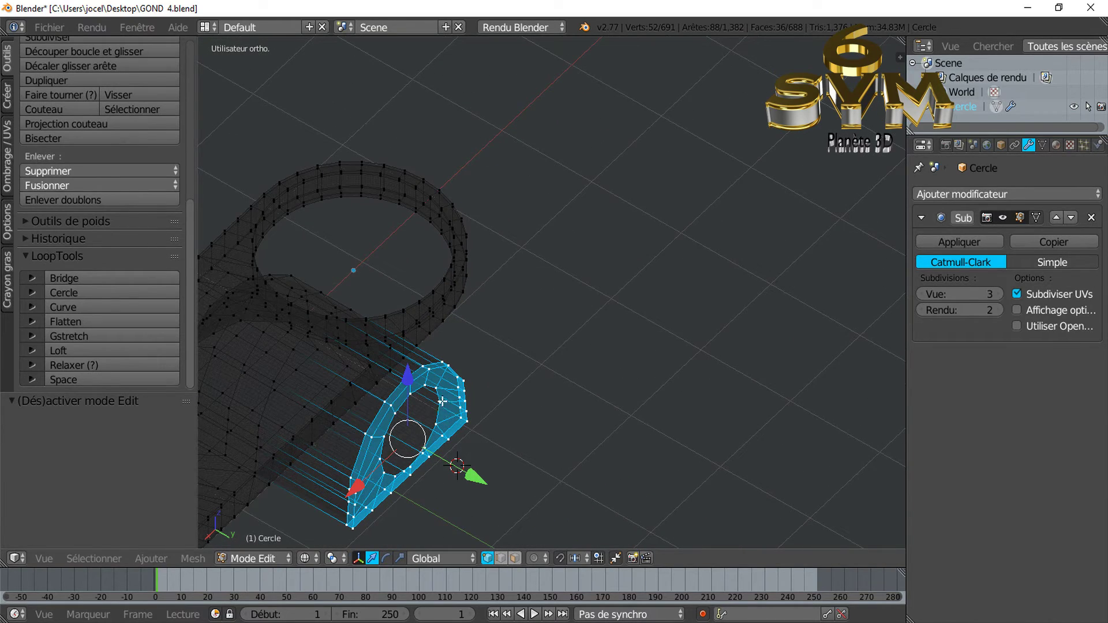
{"action": "right_click", "coordinate": [441, 397], "text": "alt"}
{"action": "right_click", "coordinate": [440, 406], "text": "alt"}
{"action": "scroll", "coordinate": [493, 439], "scroll_direction": "down", "scroll_amount": 1}
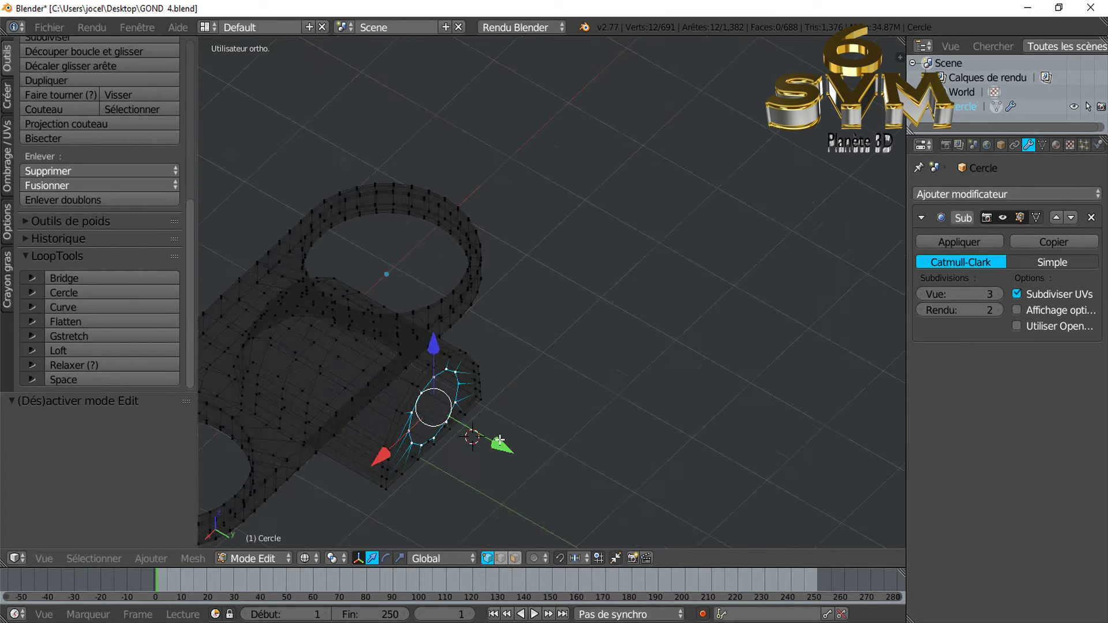
{"action": "scroll", "coordinate": [500, 440], "scroll_direction": "down", "scroll_amount": 1}
{"action": "key", "text": "KP_7"}
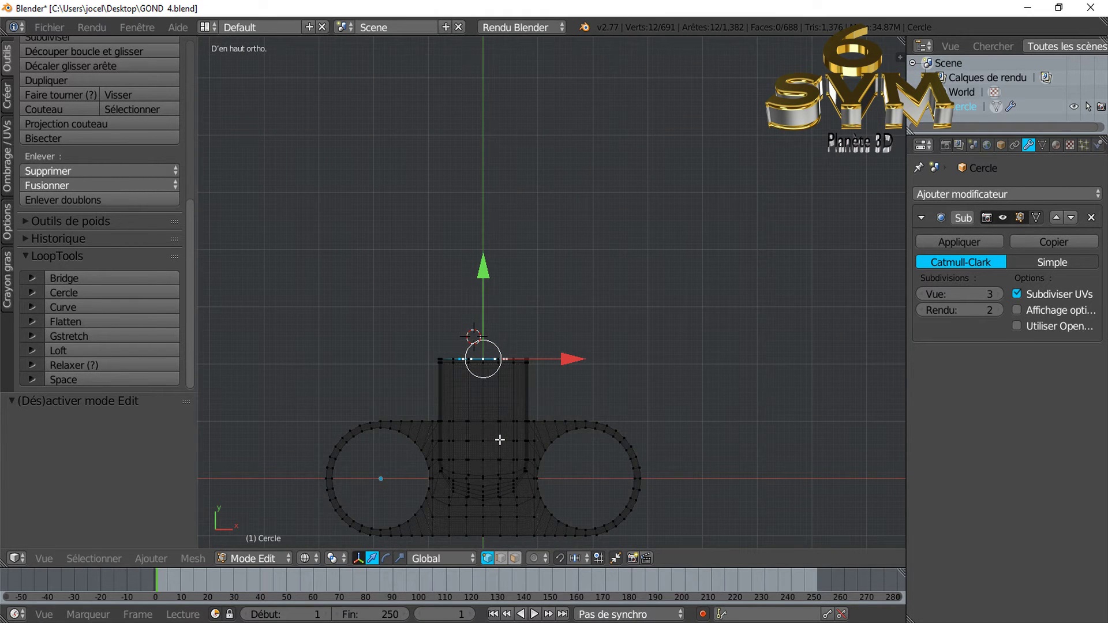
{"action": "key", "text": "z"}
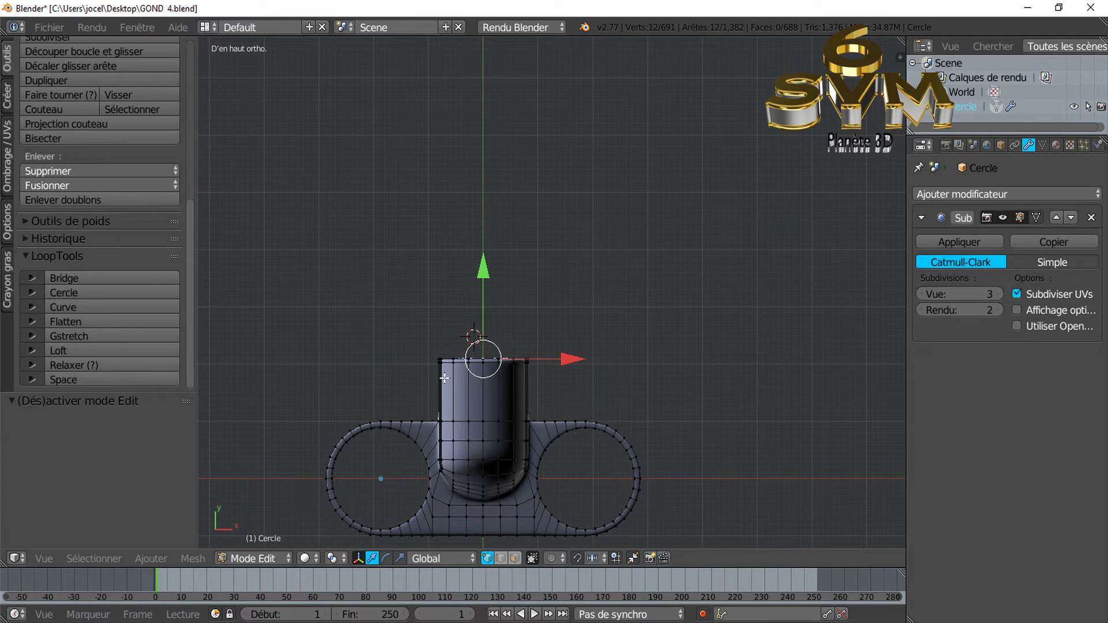
- Extrude the end ring out along Y and bring up the gond.PNG reference in XnView
{"action": "key", "text": "e"}
{"action": "right_click", "coordinate": [492, 398]}
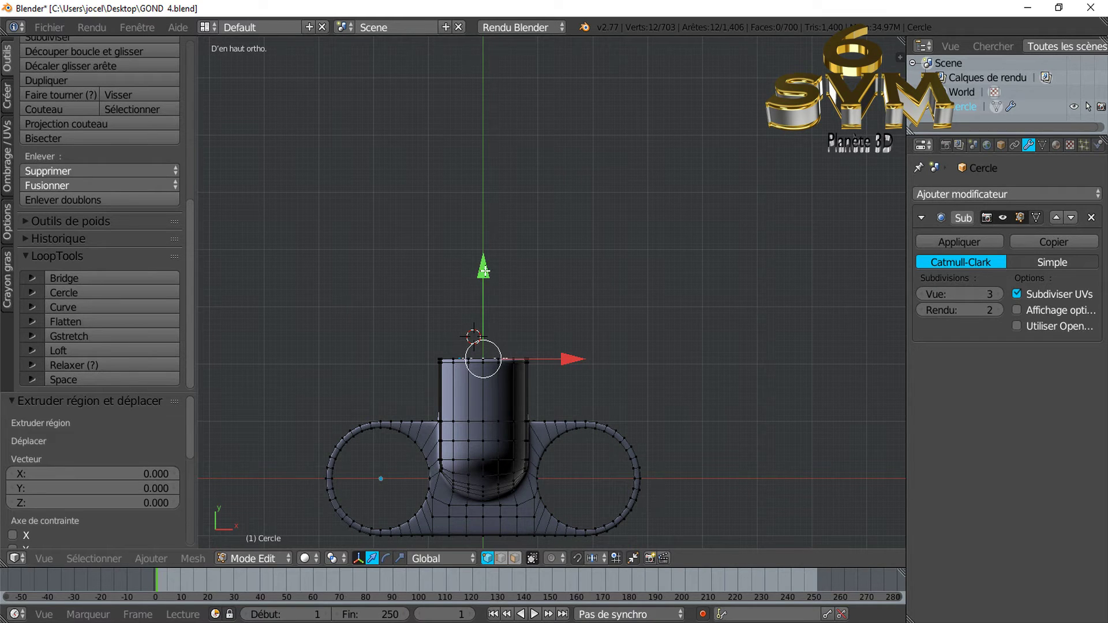
{"action": "key", "text": "g"}
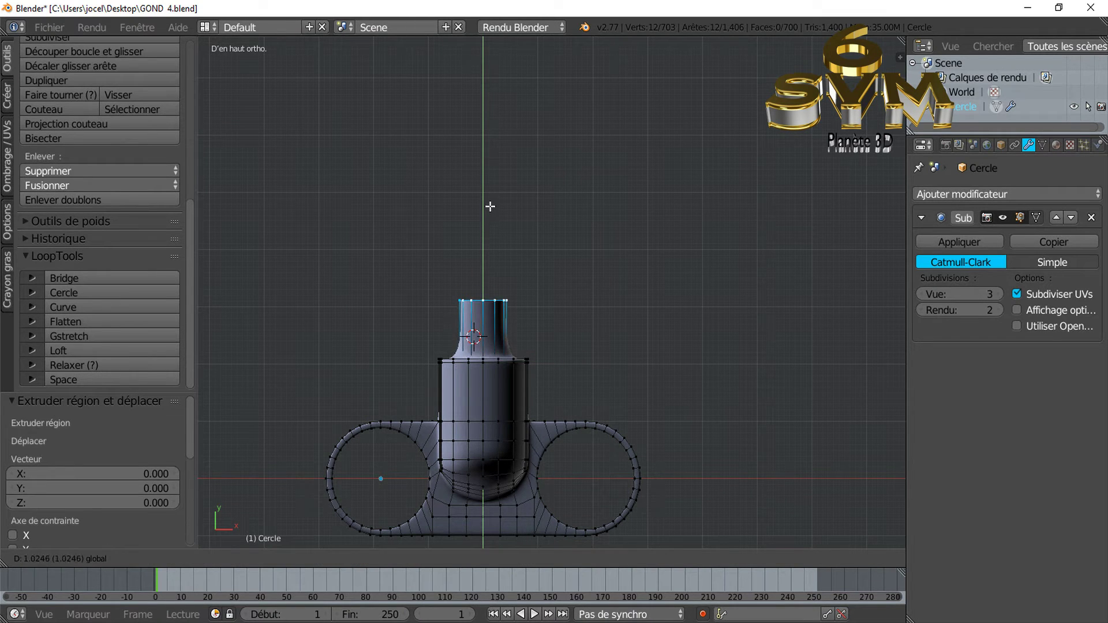
{"action": "left_click", "coordinate": [490, 207]}
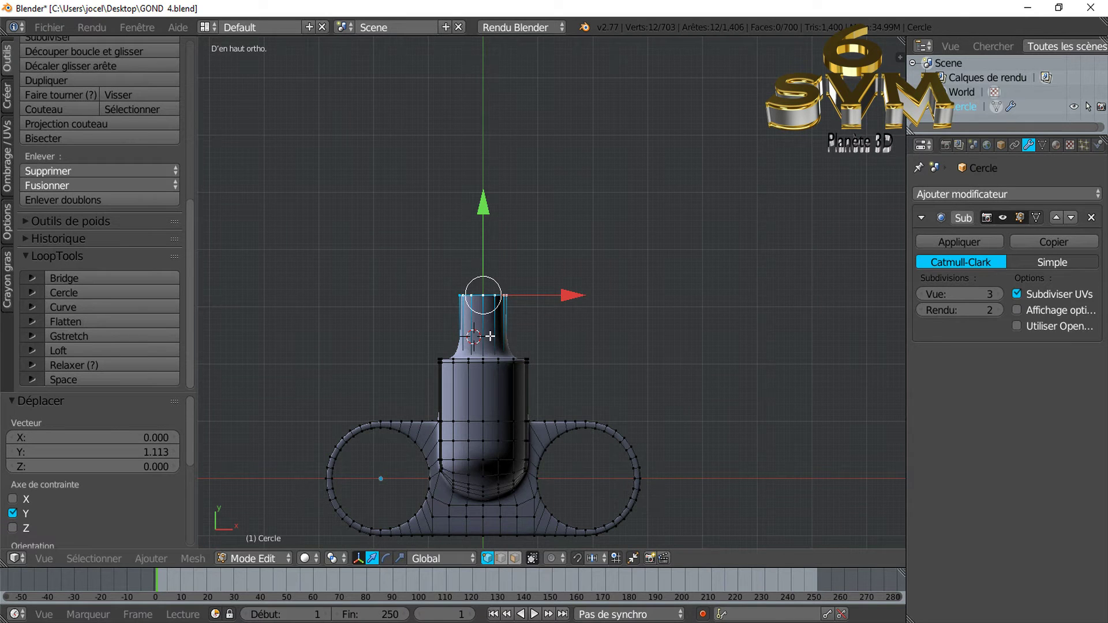
{"action": "scroll", "coordinate": [490, 336], "scroll_direction": "down", "scroll_amount": 1}
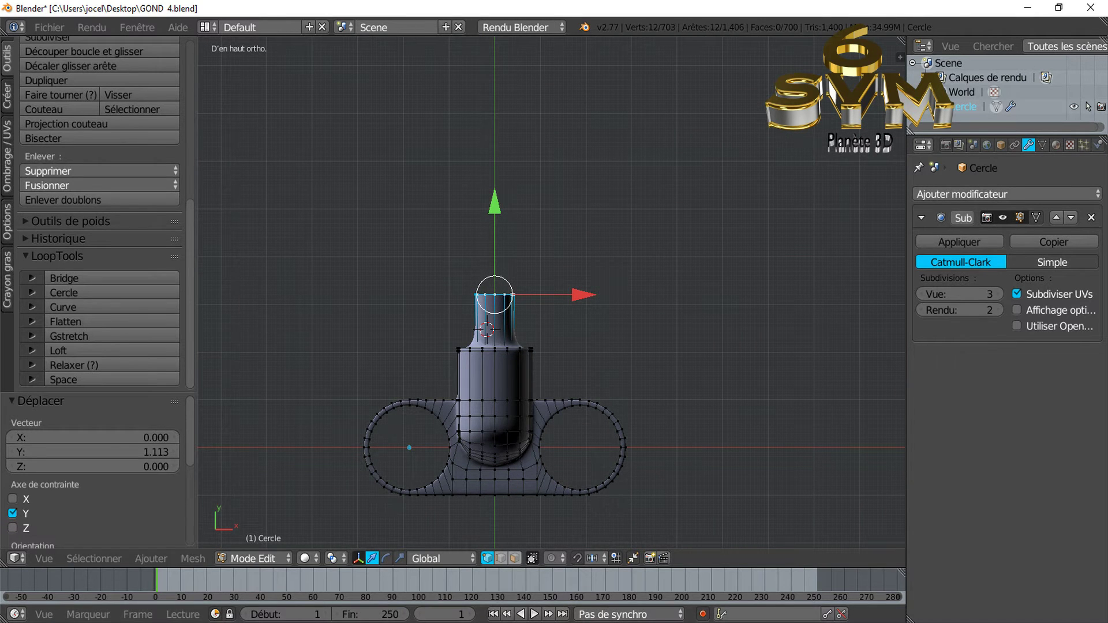
{"action": "left_click", "coordinate": [658, 618]}
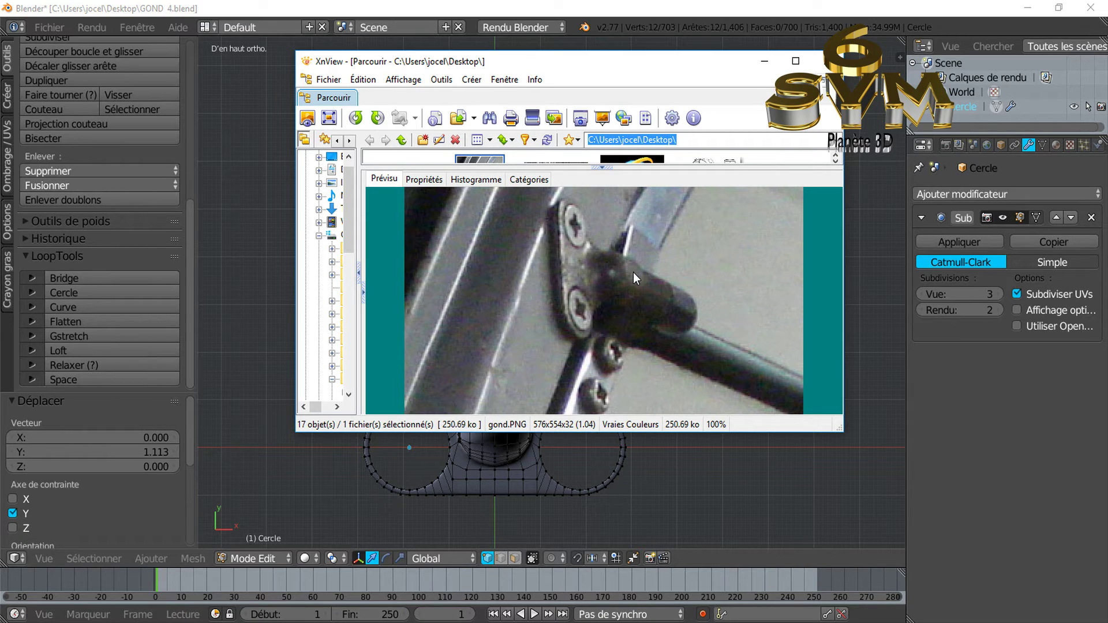
- Put away the gond.PNG reference and show Blender's front view
{"action": "left_click", "coordinate": [717, 450]}
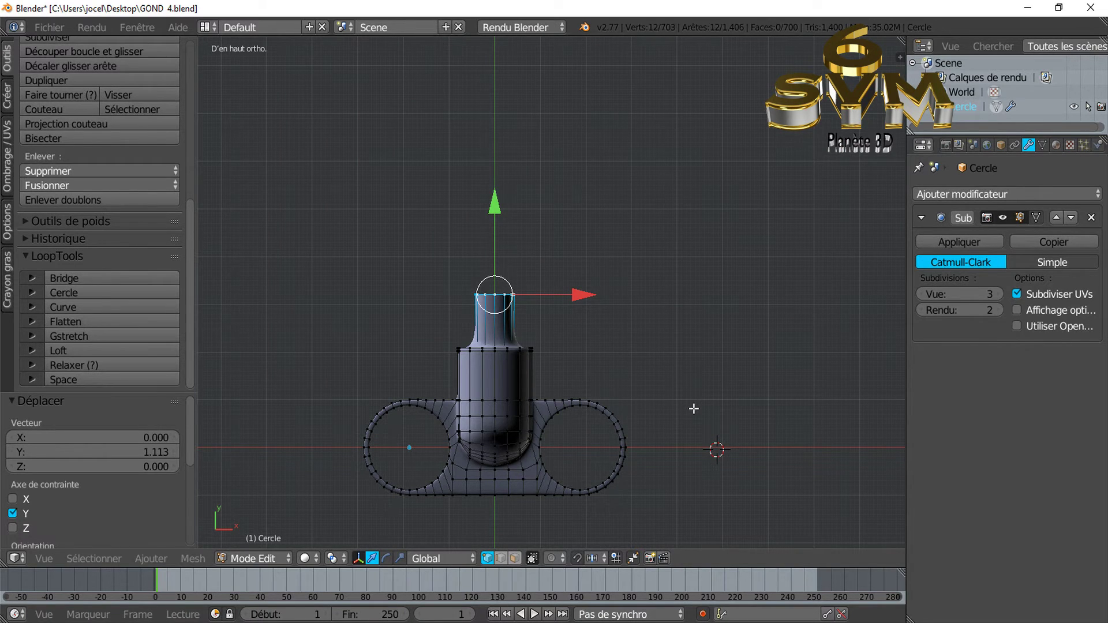
{"action": "key", "text": "KP_1"}
- From the right view, extrude the end ring and scale it up 1.259 into a flare
{"action": "key", "text": "KP_3"}
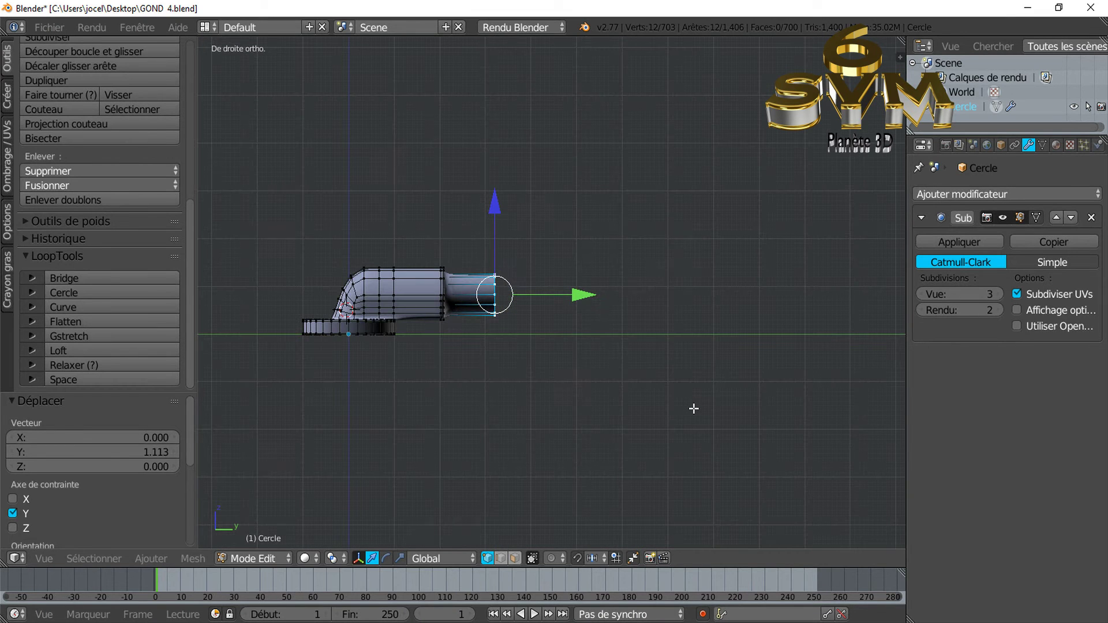
{"action": "scroll", "coordinate": [482, 264], "scroll_direction": "up", "scroll_amount": 2}
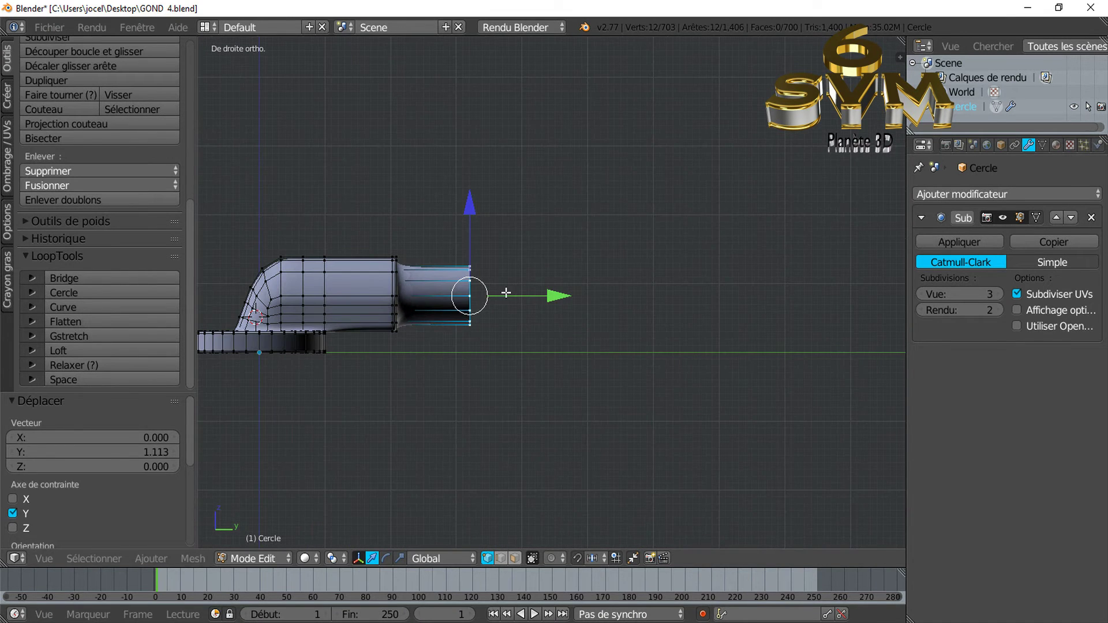
{"action": "middle_click_drag", "start_coordinate": [555, 334], "coordinate": [682, 351], "text": "shift"}
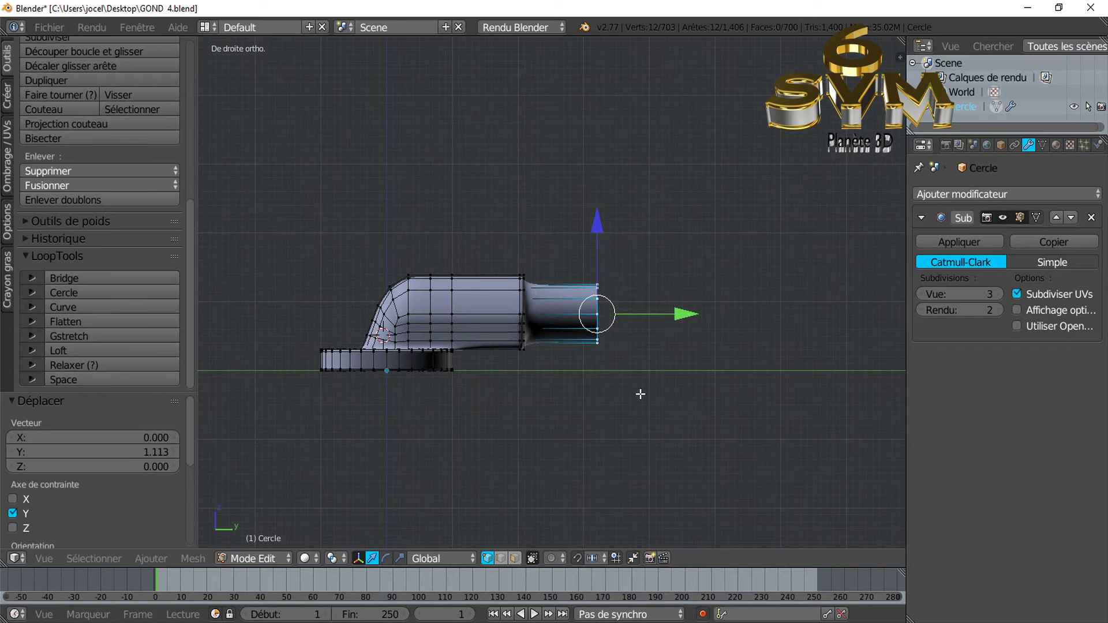
{"action": "key", "text": "e"}
{"action": "key", "text": "s"}
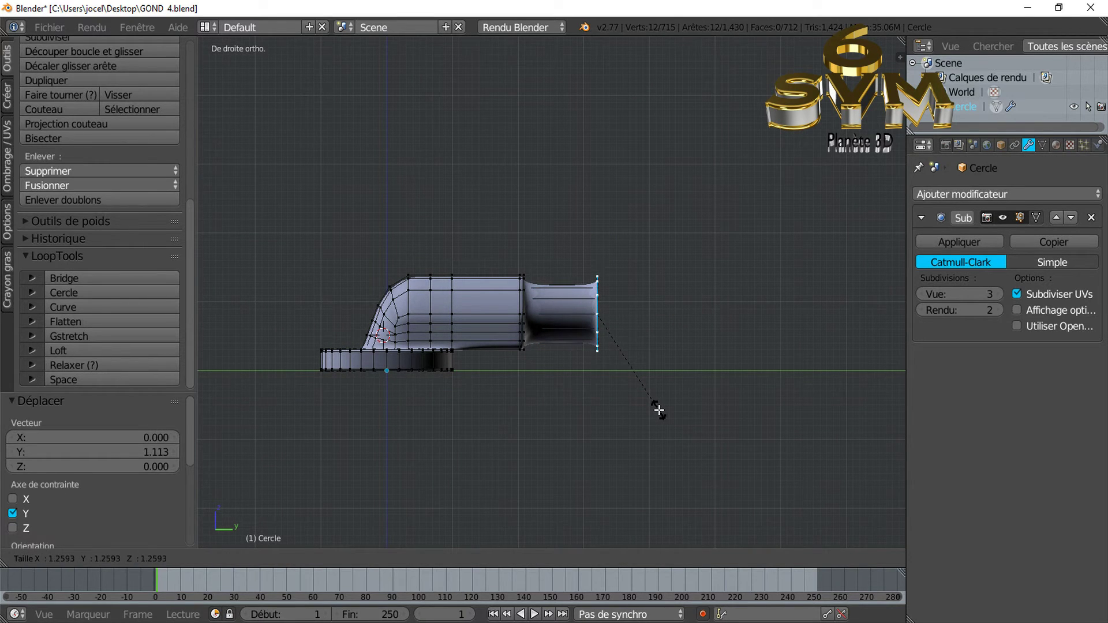
{"action": "left_click", "coordinate": [659, 410]}
- Enlarge the ring slightly by 1.045, then extrude a straight section 1.037 along Y
{"action": "scroll", "coordinate": [520, 311], "scroll_direction": "up", "scroll_amount": 3}
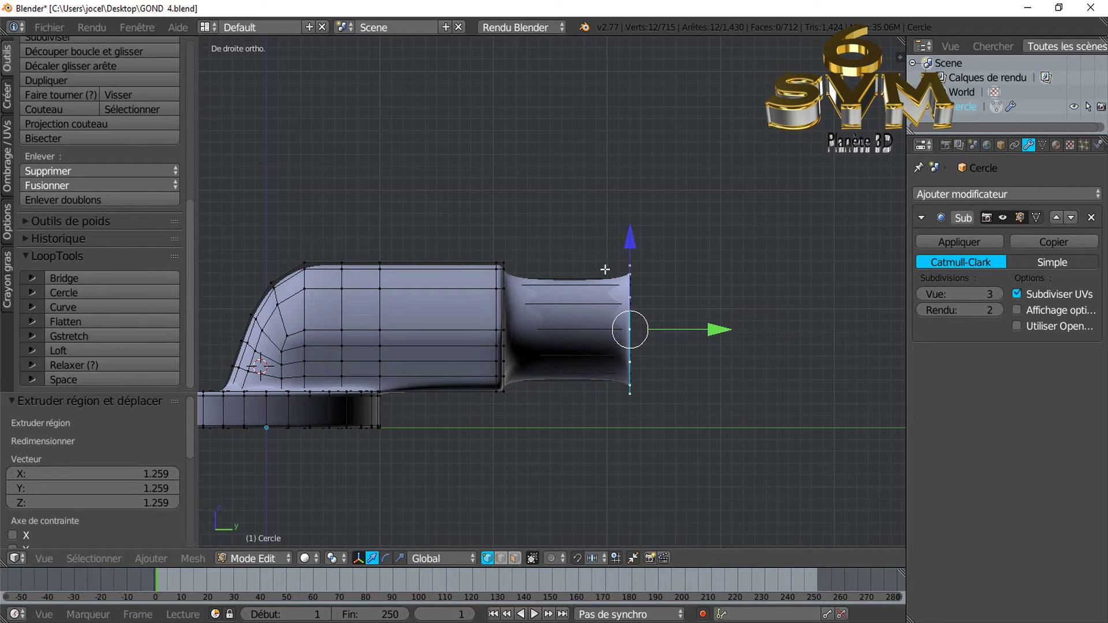
{"action": "scroll", "coordinate": [495, 282], "scroll_direction": "up", "scroll_amount": 1}
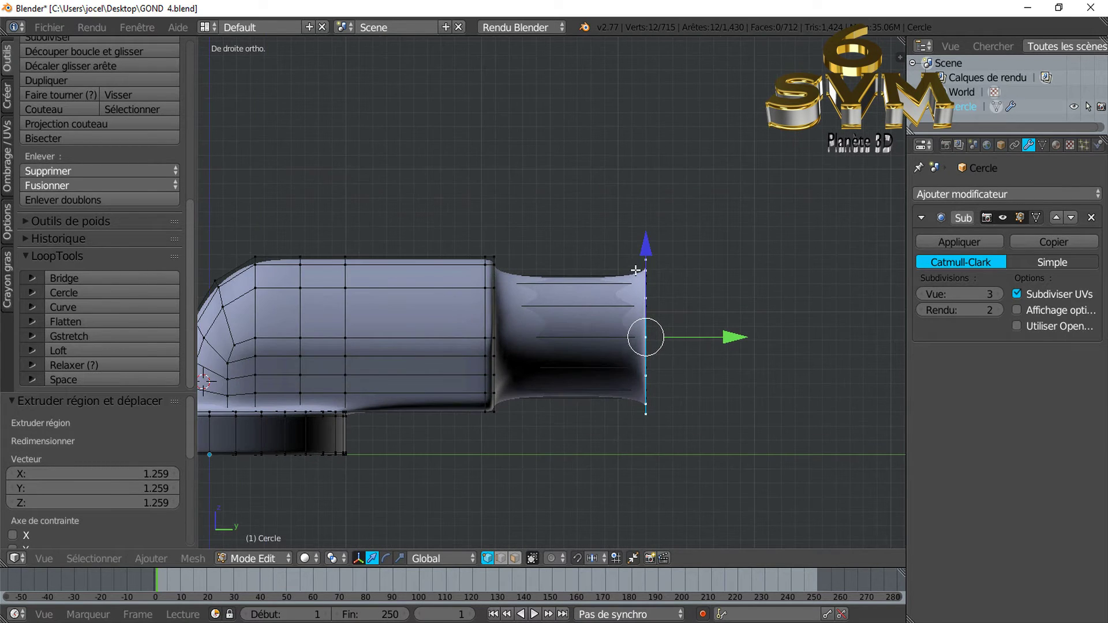
{"action": "scroll", "coordinate": [636, 270], "scroll_direction": "up", "scroll_amount": 1}
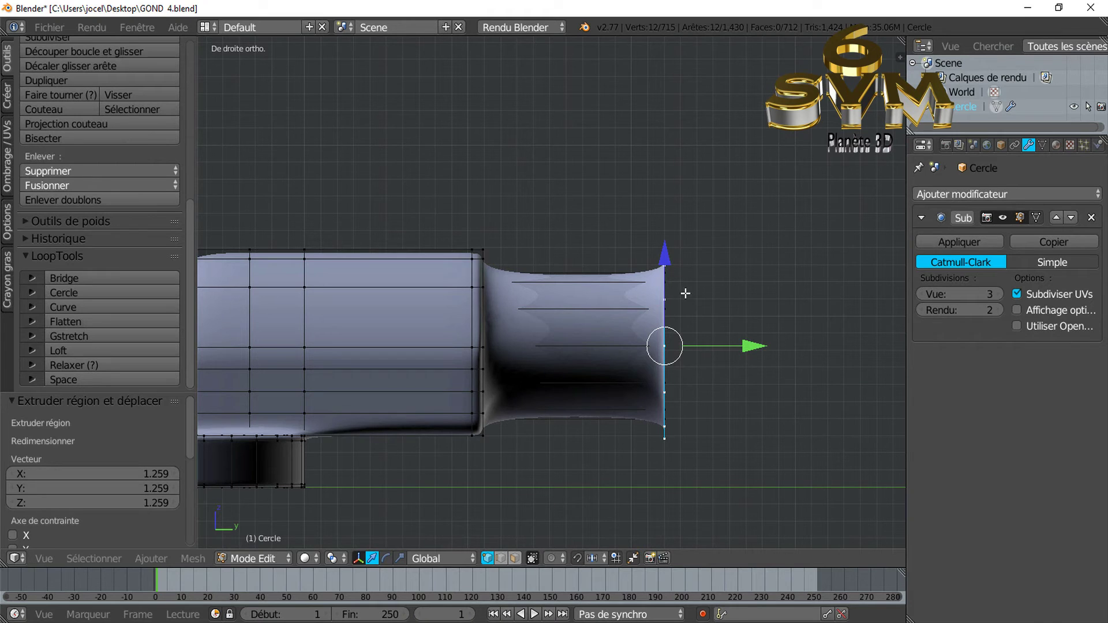
{"action": "scroll", "coordinate": [780, 353], "scroll_direction": "down", "scroll_amount": 1}
{"action": "scroll", "coordinate": [778, 365], "scroll_direction": "down", "scroll_amount": 1}
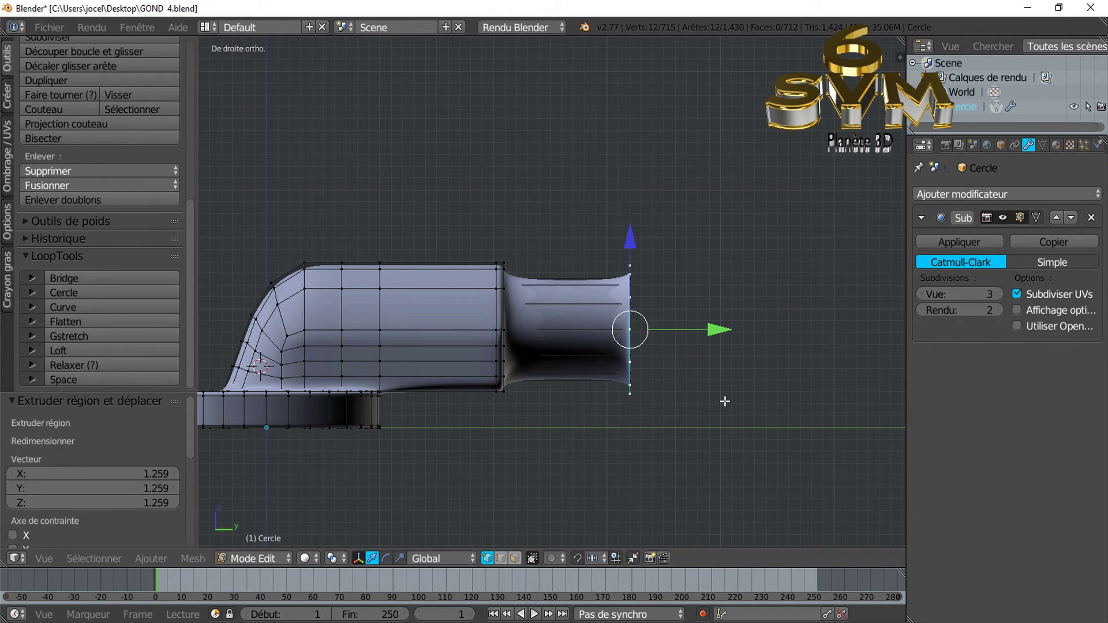
{"action": "key", "text": "s"}
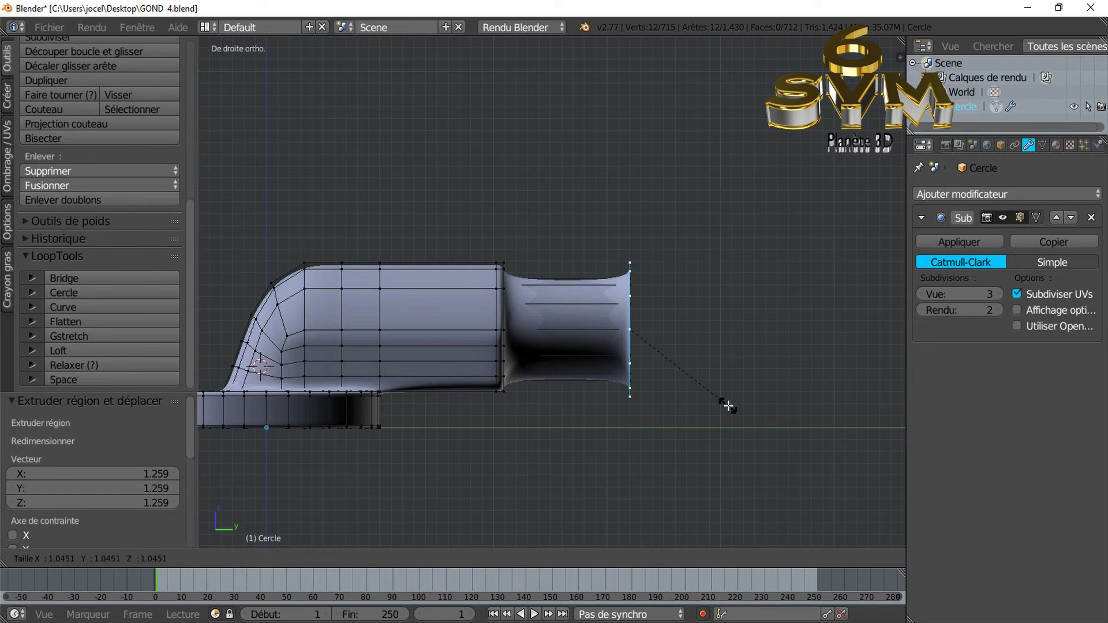
{"action": "left_click", "coordinate": [728, 406]}
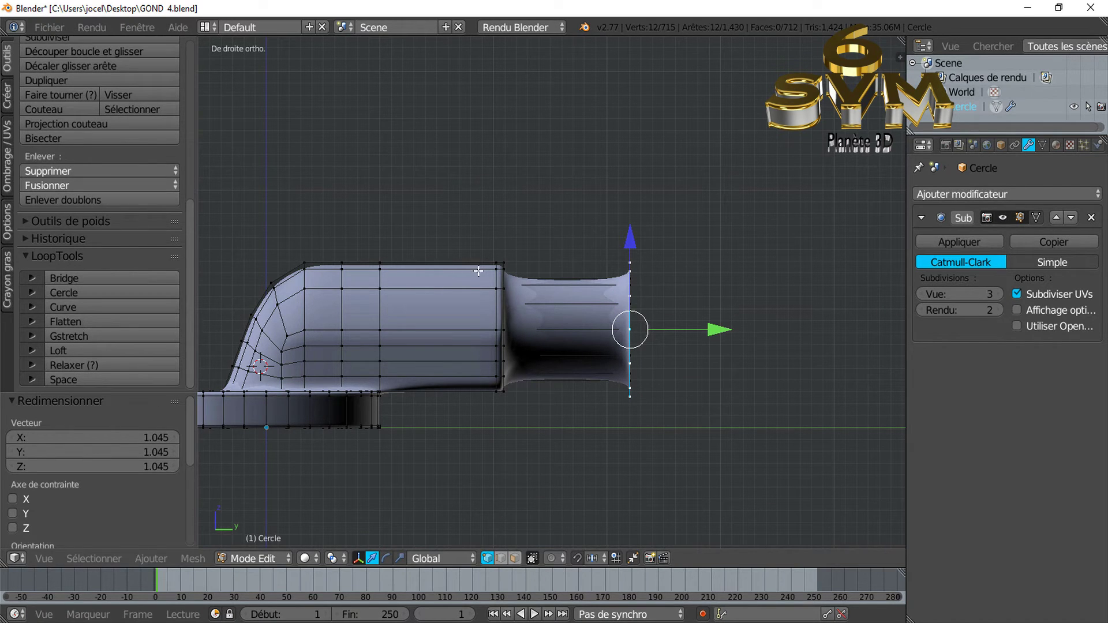
{"action": "key", "text": "e"}
{"action": "right_click", "coordinate": [677, 411]}
{"action": "left_click_drag", "start_coordinate": [718, 330], "coordinate": [835, 325]}
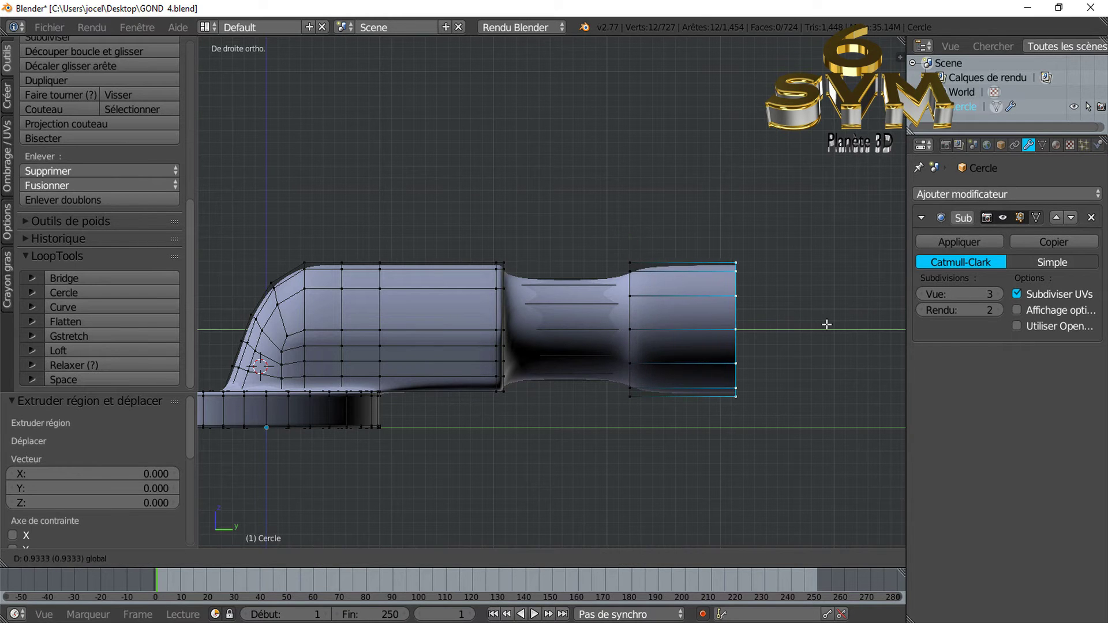
- Extrude the end ring twice, shrinking to 0.746 then 0.633 to round the end
{"action": "key", "text": "e"}
{"action": "key", "text": "s"}
{"action": "left_click", "coordinate": [796, 476]}
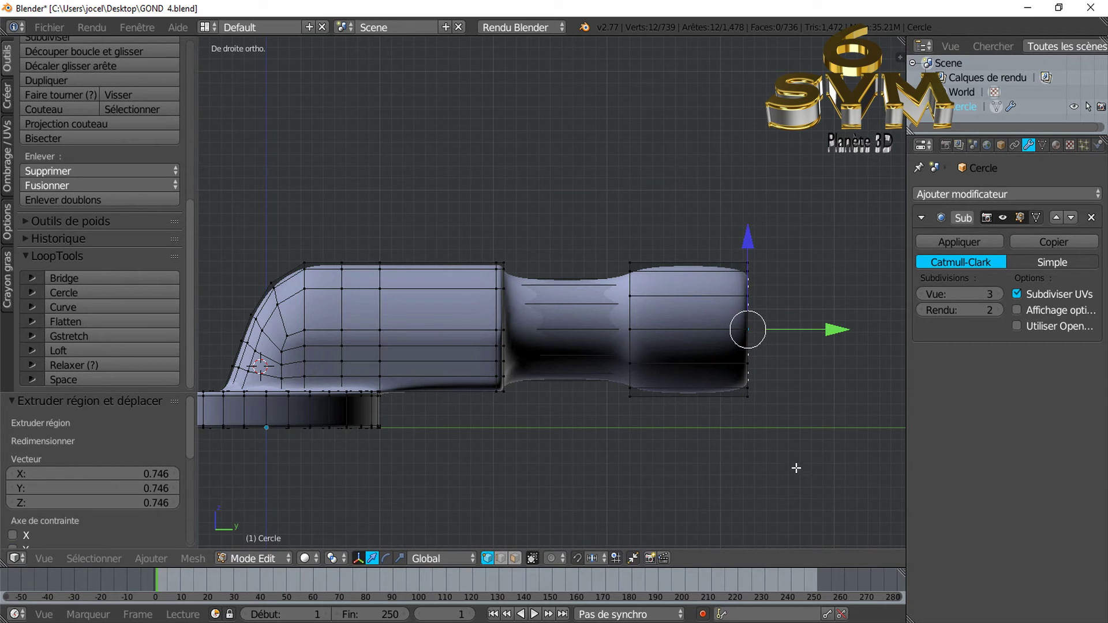
{"action": "middle_click_drag", "start_coordinate": [707, 433], "coordinate": [663, 432]}
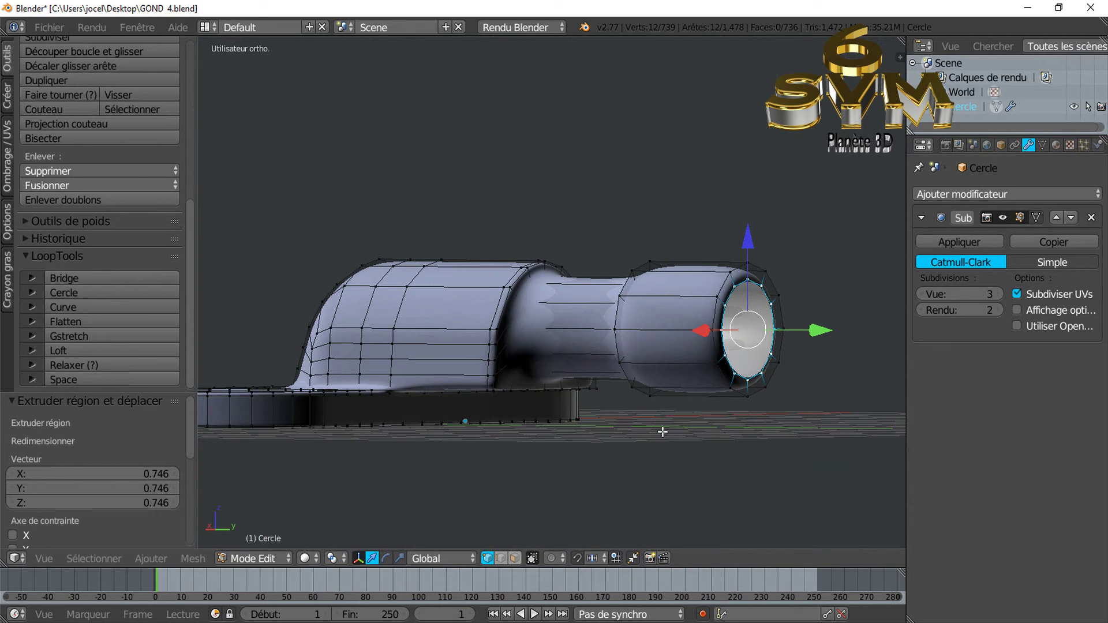
{"action": "key", "text": "e"}
{"action": "left_click", "coordinate": [824, 336]}
{"action": "key", "text": "s"}
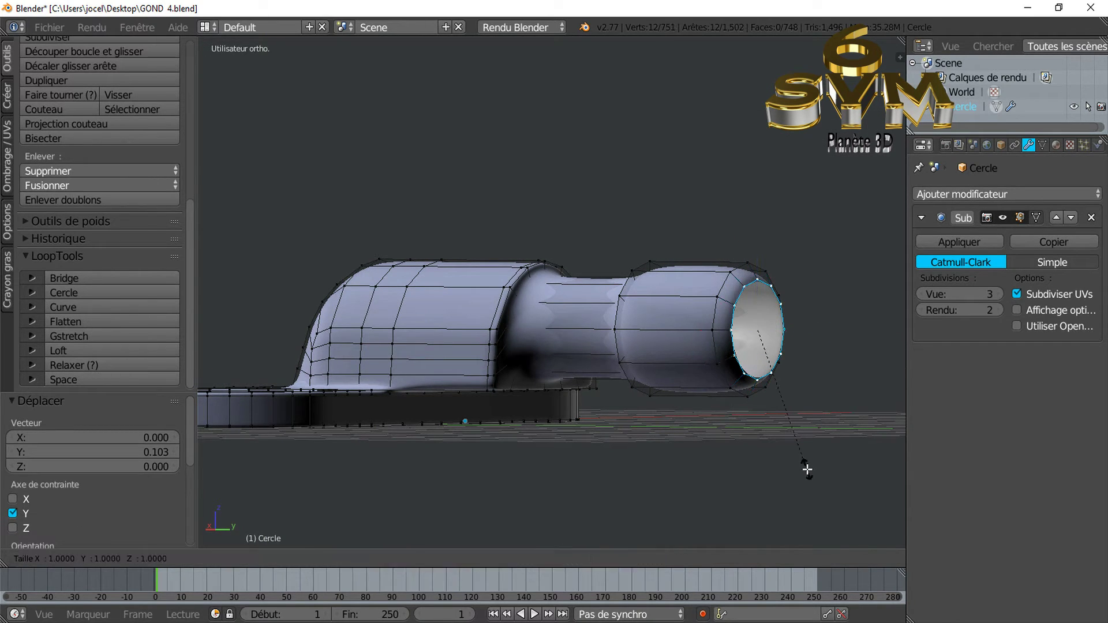
{"action": "left_click", "coordinate": [797, 415]}
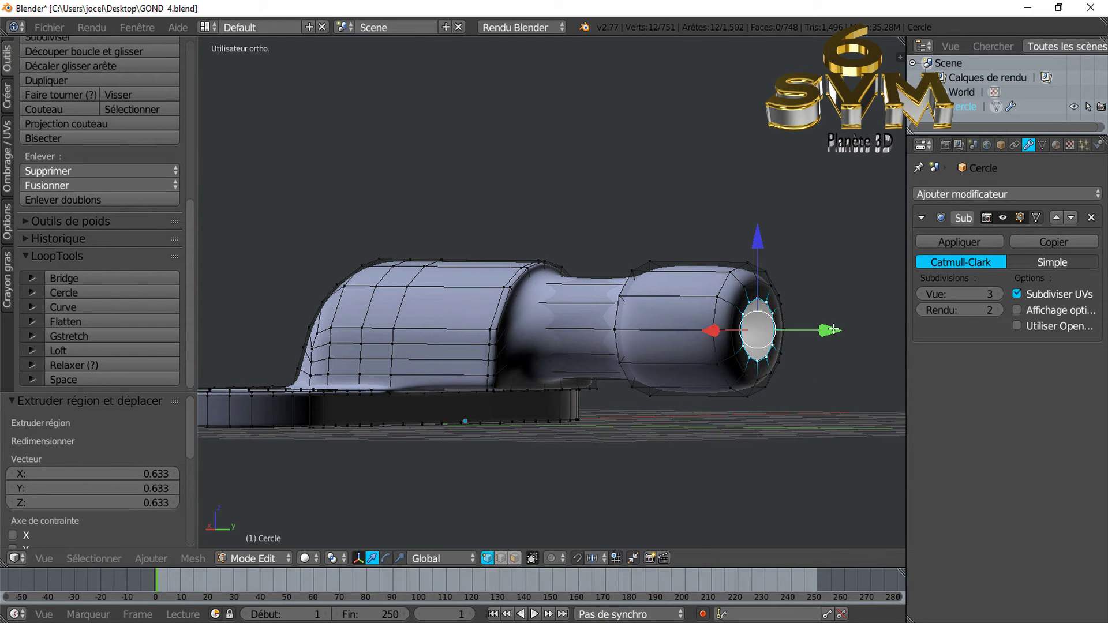
{"action": "left_click_drag", "start_coordinate": [833, 329], "coordinate": [835, 327]}
- Extrude the end ring once more and scale it to 0 to close the tip
{"action": "key", "text": "e"}
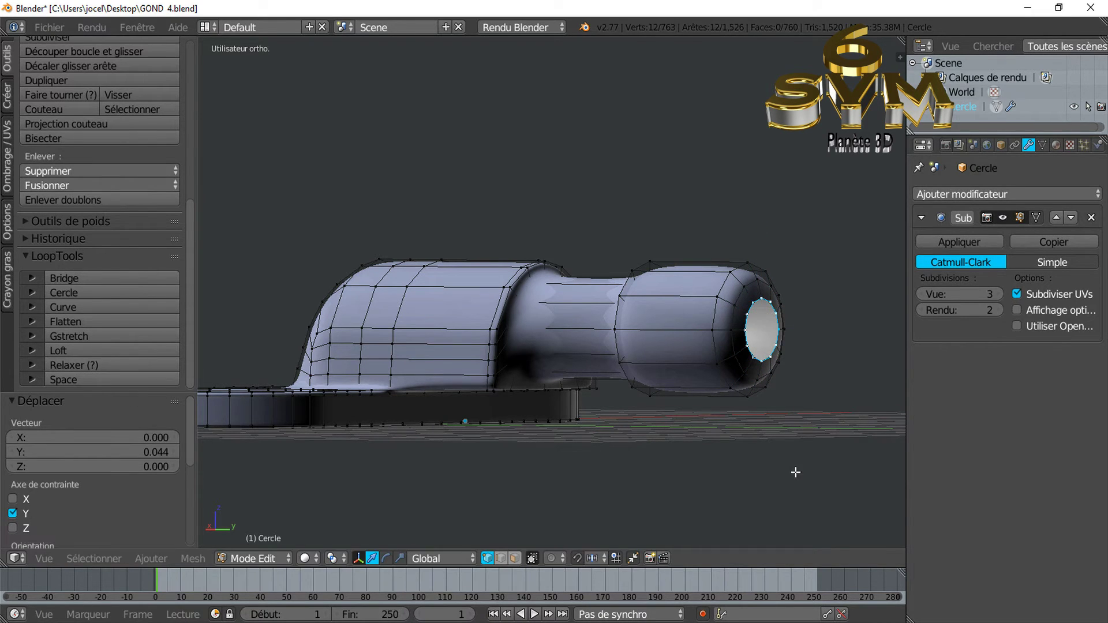
{"action": "key", "text": "s"}
{"action": "key", "text": "0"}
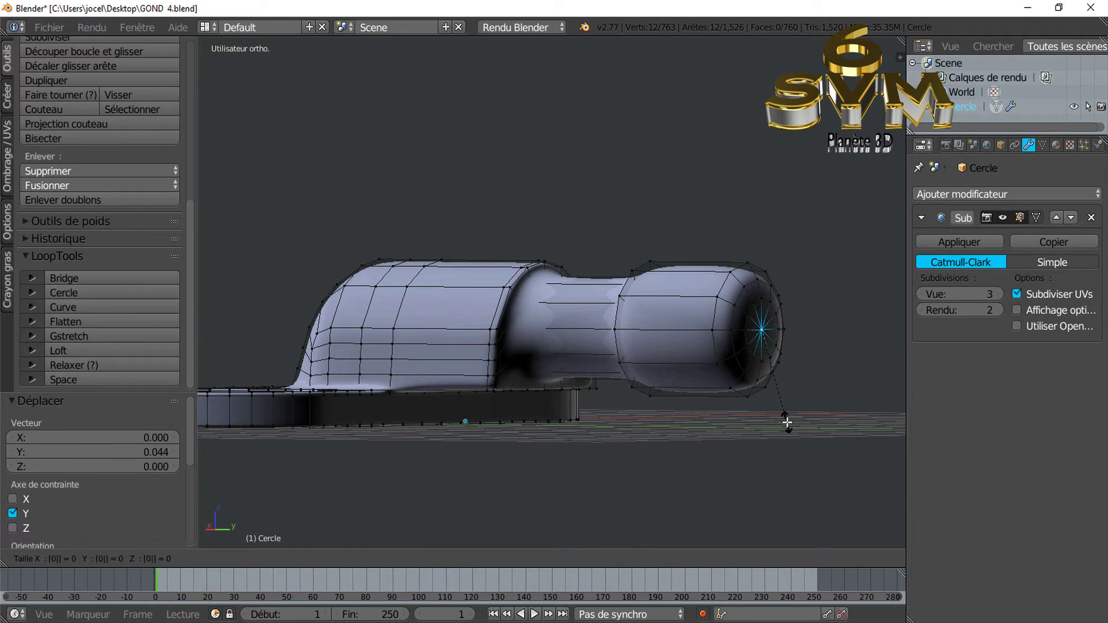
{"action": "key", "text": "Return"}
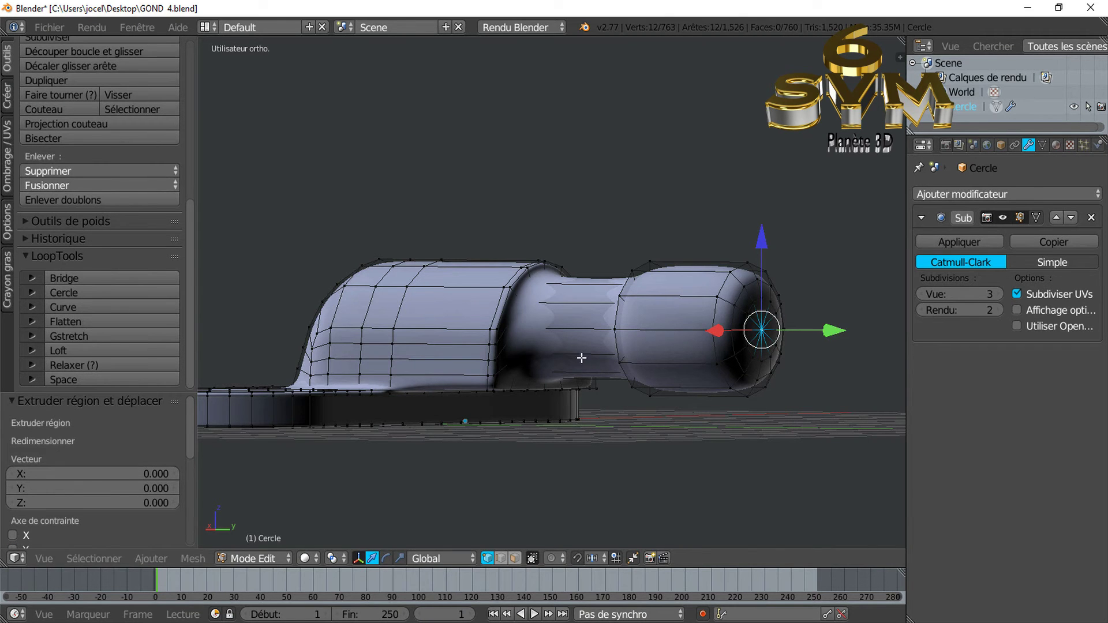
{"action": "mouse_move", "coordinate": [584, 354]}
{"action": "middle_mouse_down"}
{"action": "mouse_move", "coordinate": [639, 428]}
{"action": "mouse_move", "coordinate": [639, 416]}
{"action": "middle_mouse_up"}
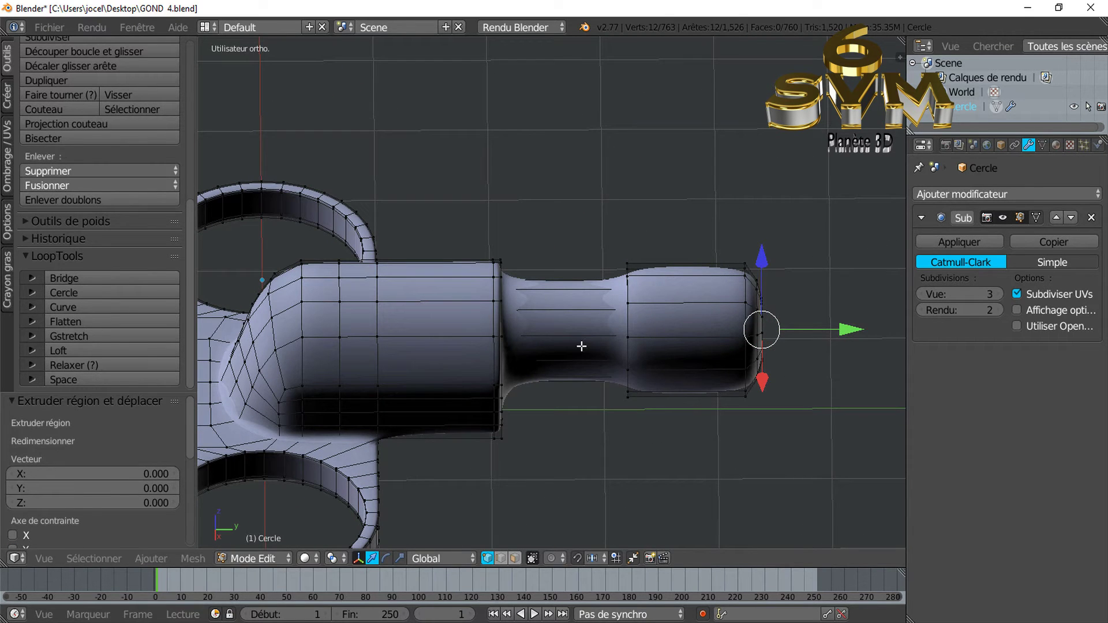
- Add two supporting loop cuts on the narrow neck, slid toward its edges
{"action": "key", "text": "ctrl+r"}
{"action": "left_click", "coordinate": [582, 326]}
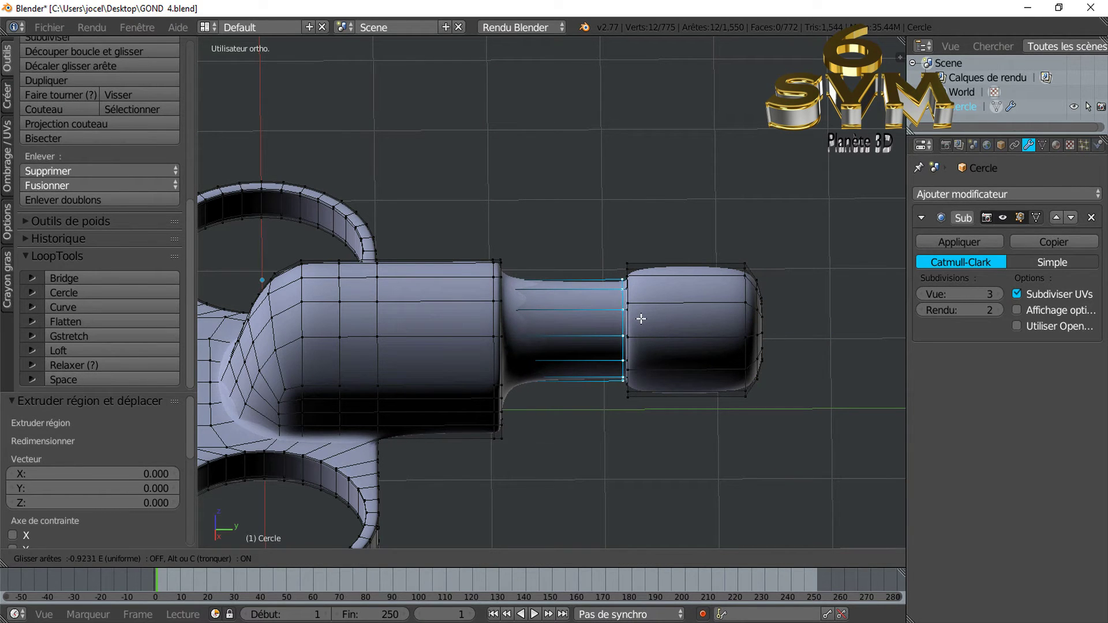
{"action": "left_click", "coordinate": [640, 318]}
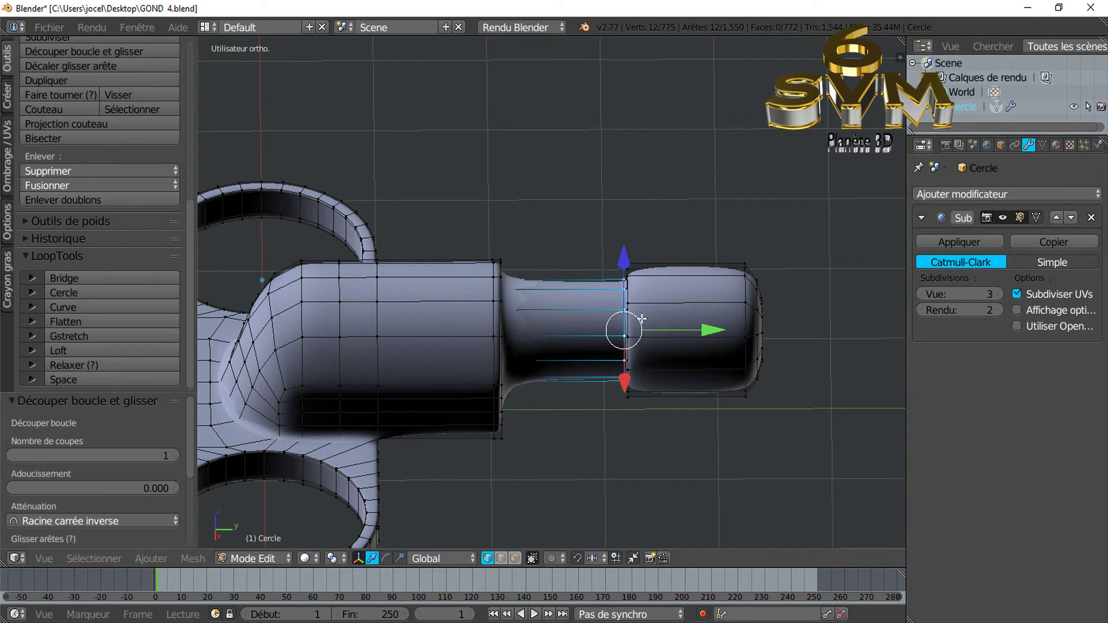
{"action": "key", "text": "ctrl+r"}
{"action": "left_click", "coordinate": [533, 316]}
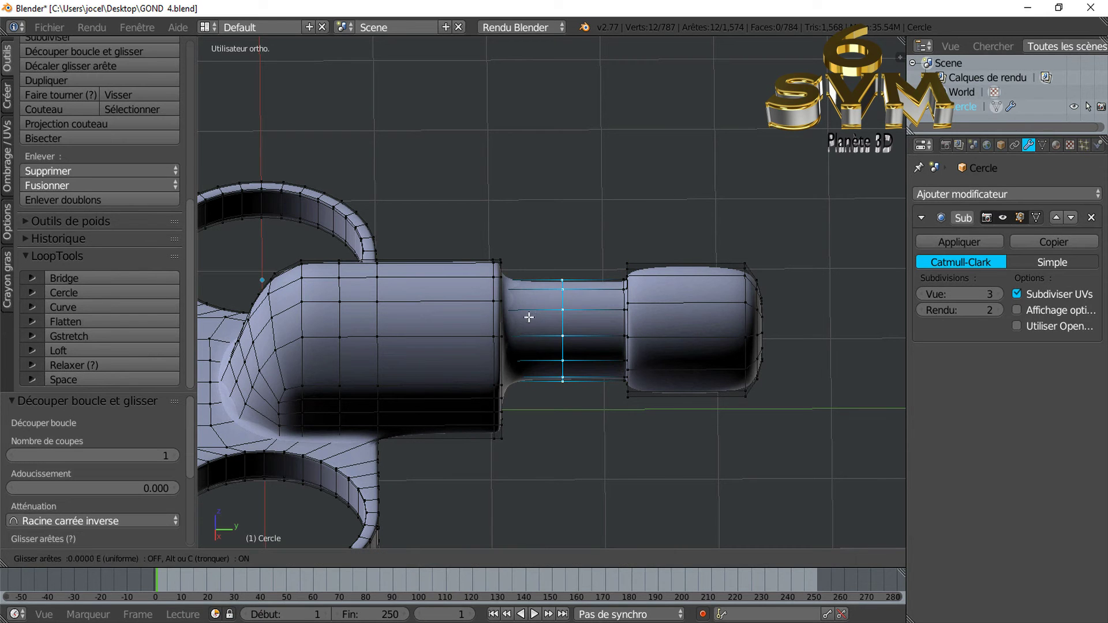
{"action": "left_click", "coordinate": [478, 343]}
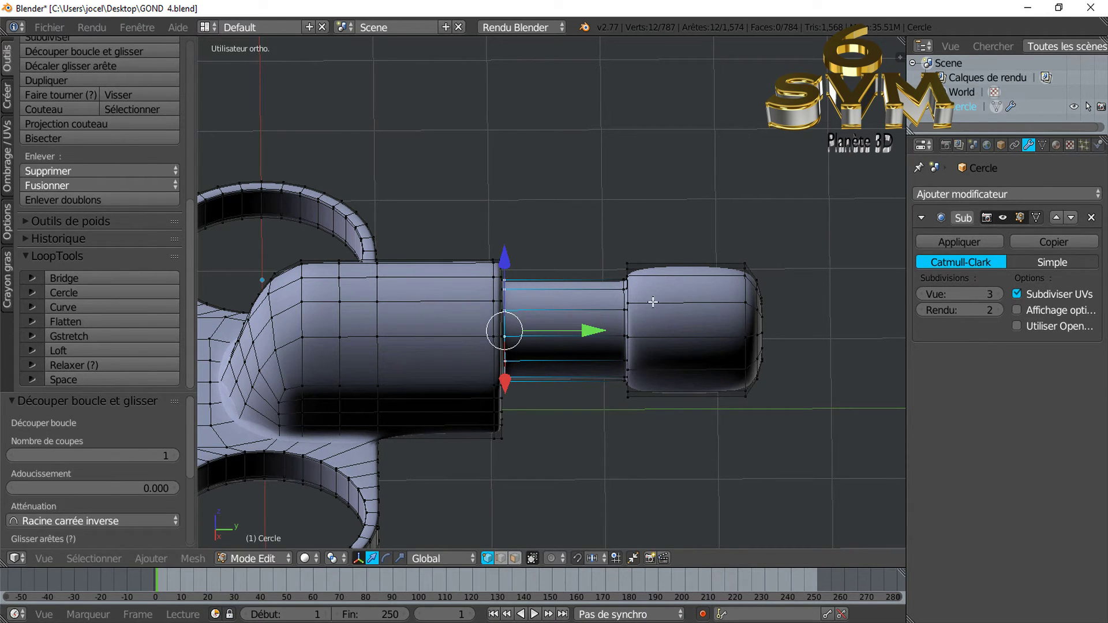
- Add two supporting loops on the end cylinder, near its inner edge and rounded end
{"action": "key", "text": "ctrl+r"}
{"action": "left_click", "coordinate": [684, 297]}
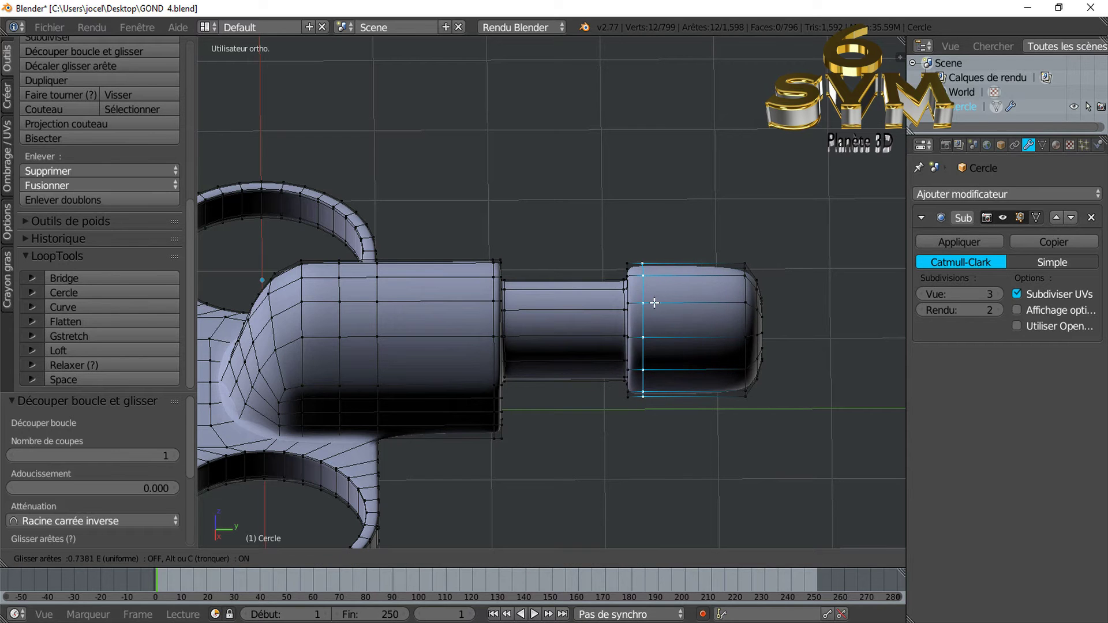
{"action": "left_click", "coordinate": [646, 316]}
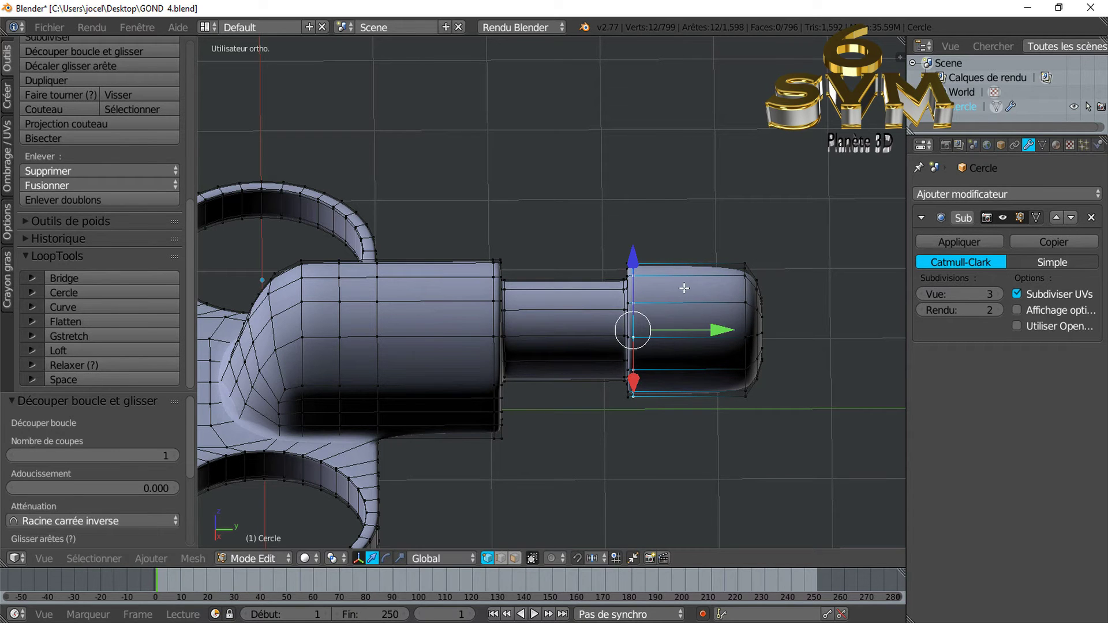
{"action": "key", "text": "ctrl+r"}
{"action": "left_click", "coordinate": [685, 288]}
{"action": "right_click", "coordinate": [685, 289]}
{"action": "key", "text": "g"}
{"action": "key", "text": "g"}
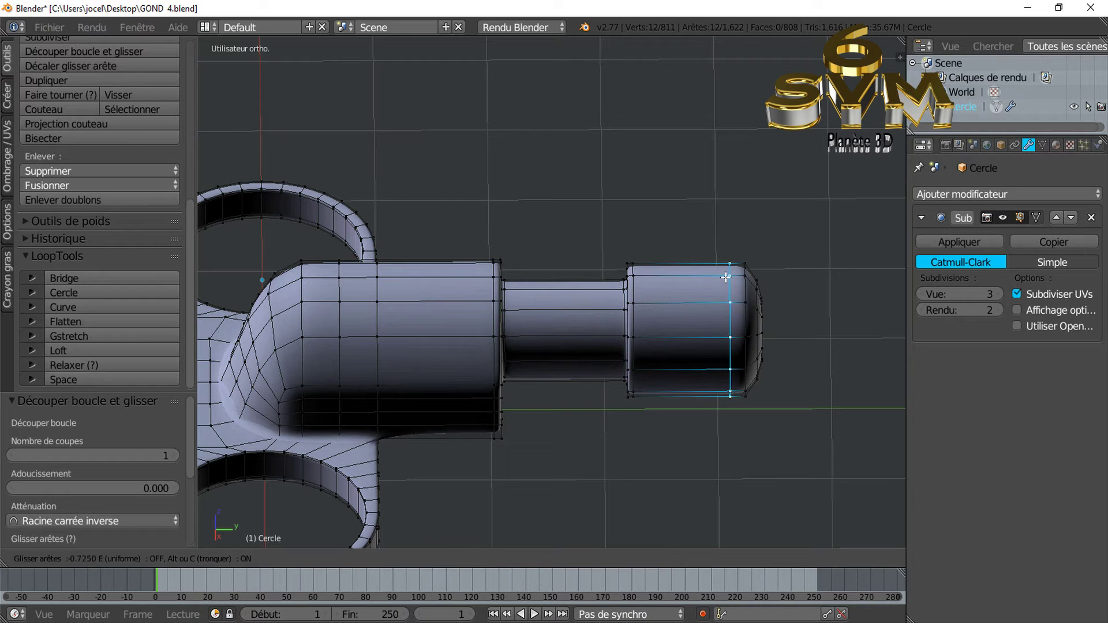
{"action": "left_click", "coordinate": [730, 277]}
{"action": "scroll", "coordinate": [688, 315], "scroll_direction": "down", "scroll_amount": 3}
{"action": "mouse_move", "coordinate": [688, 315]}
{"action": "middle_mouse_down"}
{"action": "mouse_move", "coordinate": [724, 388]}
{"action": "mouse_move", "coordinate": [731, 336]}
{"action": "mouse_move", "coordinate": [751, 330]}
{"action": "middle_mouse_up"}
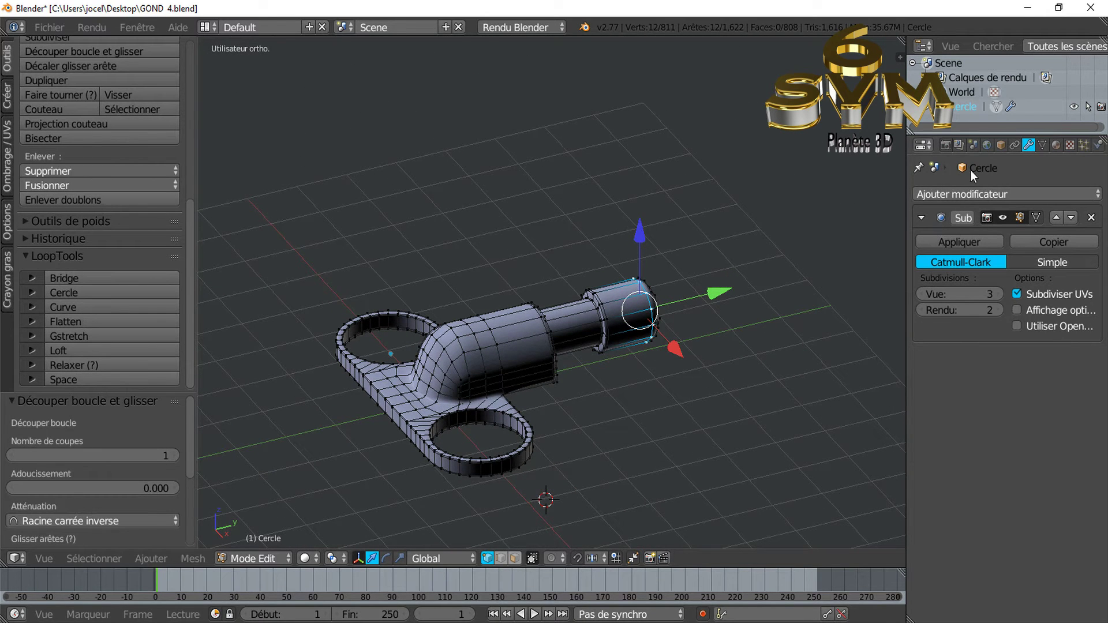
- Load Matériau.002 into the material slot and assign it to the entire mesh
{"action": "left_click", "coordinate": [1056, 144]}
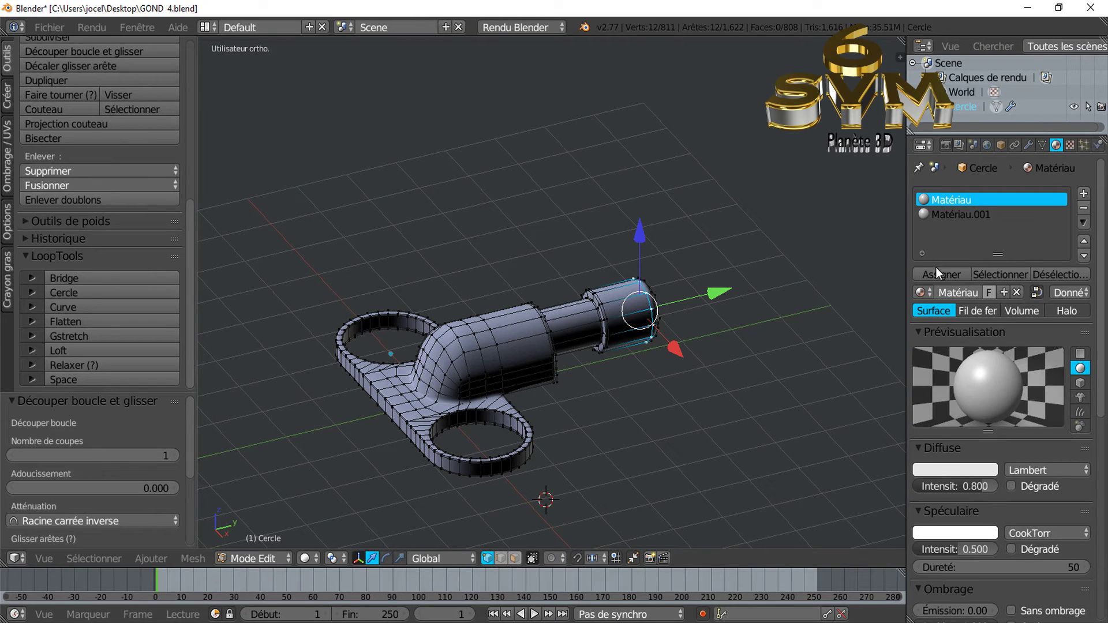
{"action": "left_click", "coordinate": [920, 292]}
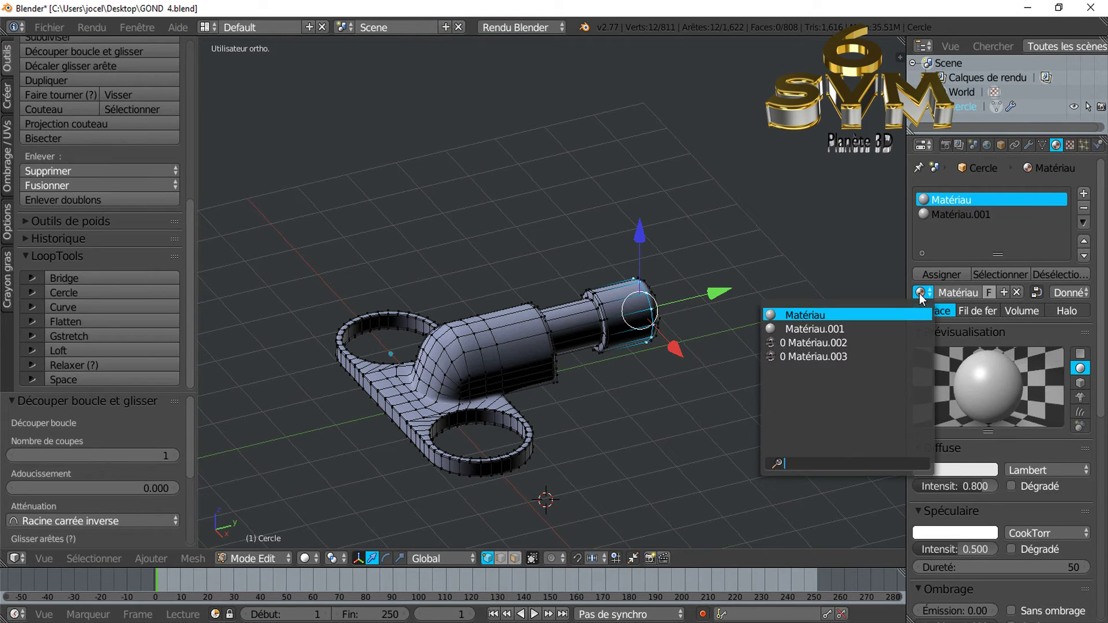
{"action": "left_click", "coordinate": [869, 342]}
{"action": "key", "text": "a"}
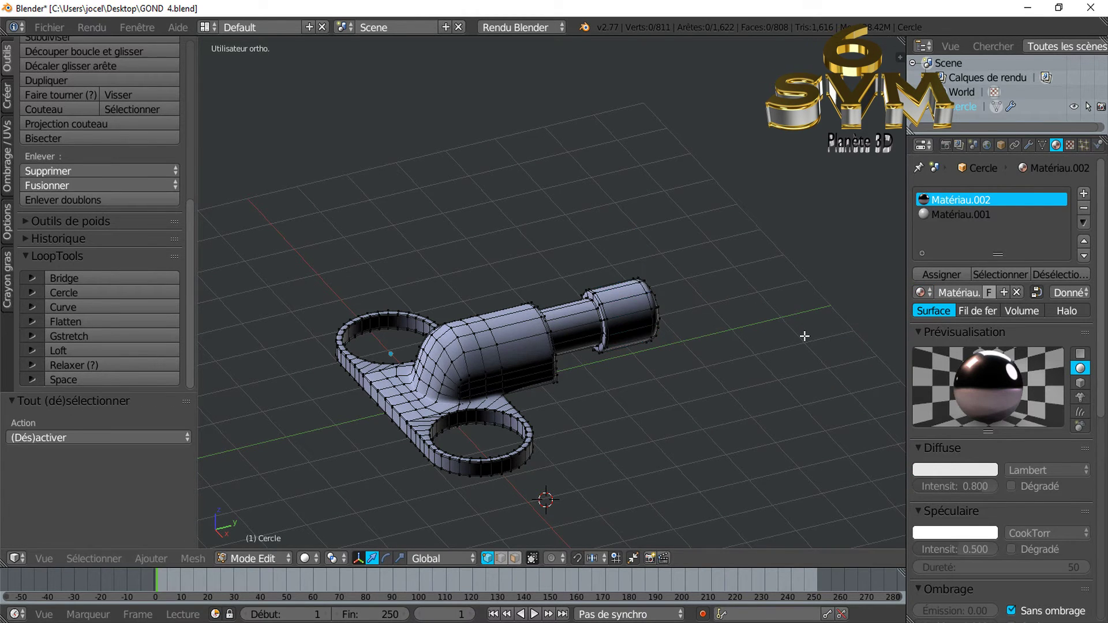
{"action": "key", "text": "a"}
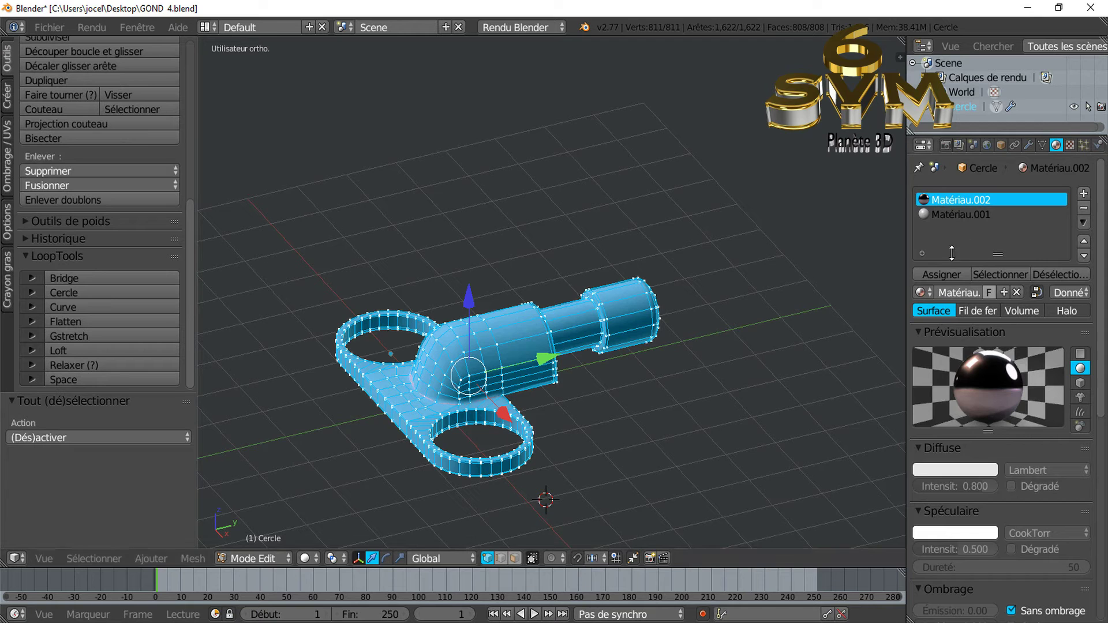
{"action": "left_click", "coordinate": [944, 275]}
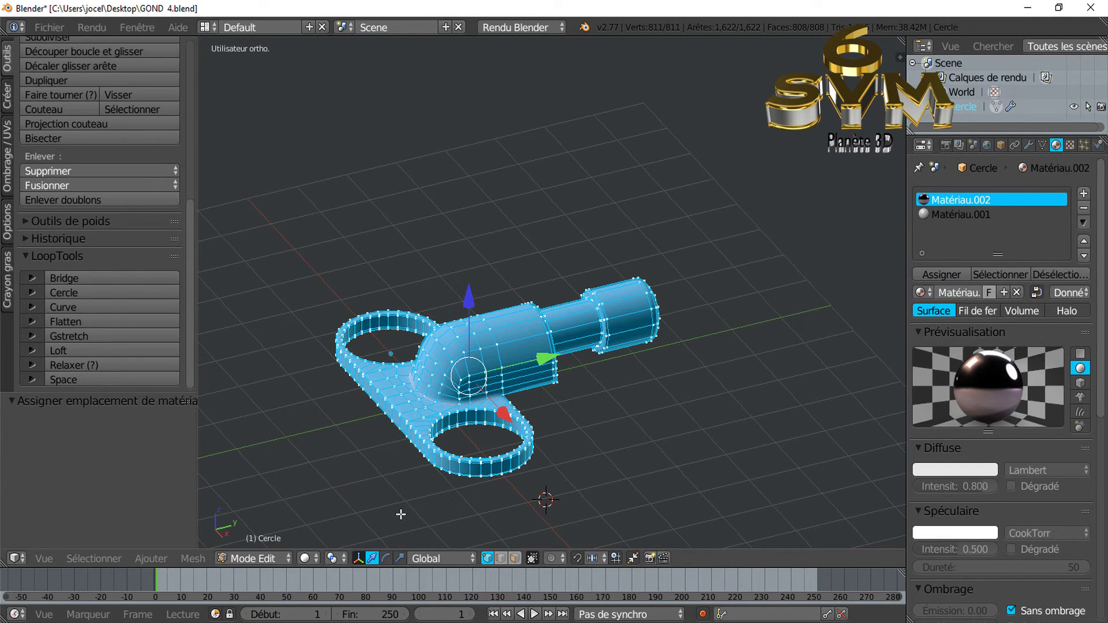
- Switch the viewport to Matériau shading and view the glossy object in Object mode
{"action": "left_click", "coordinate": [307, 560]}
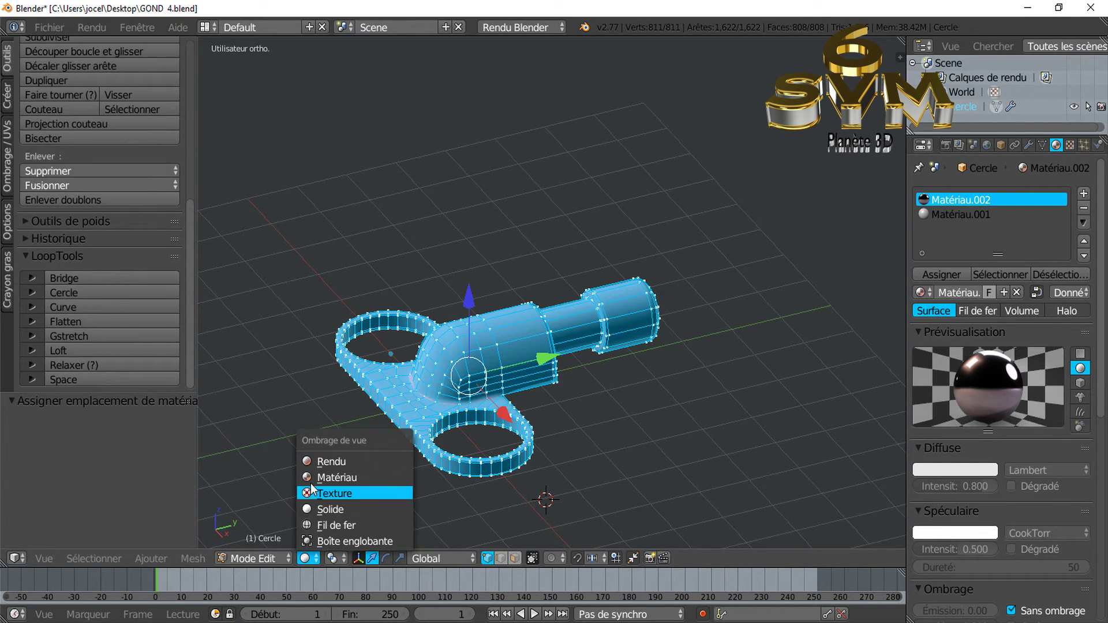
{"action": "left_click", "coordinate": [370, 478]}
{"action": "key", "text": "Tab"}
{"action": "mouse_move", "coordinate": [625, 382]}
{"action": "middle_mouse_down"}
{"action": "mouse_move", "coordinate": [617, 471]}
{"action": "mouse_move", "coordinate": [689, 432]}
{"action": "mouse_move", "coordinate": [702, 380]}
{"action": "middle_mouse_up"}
{"action": "mouse_move", "coordinate": [615, 429]}
{"action": "middle_mouse_down"}
{"action": "mouse_move", "coordinate": [597, 439]}
{"action": "mouse_move", "coordinate": [660, 350]}
{"action": "mouse_move", "coordinate": [635, 455]}
{"action": "mouse_move", "coordinate": [523, 400]}
{"action": "middle_mouse_up"}
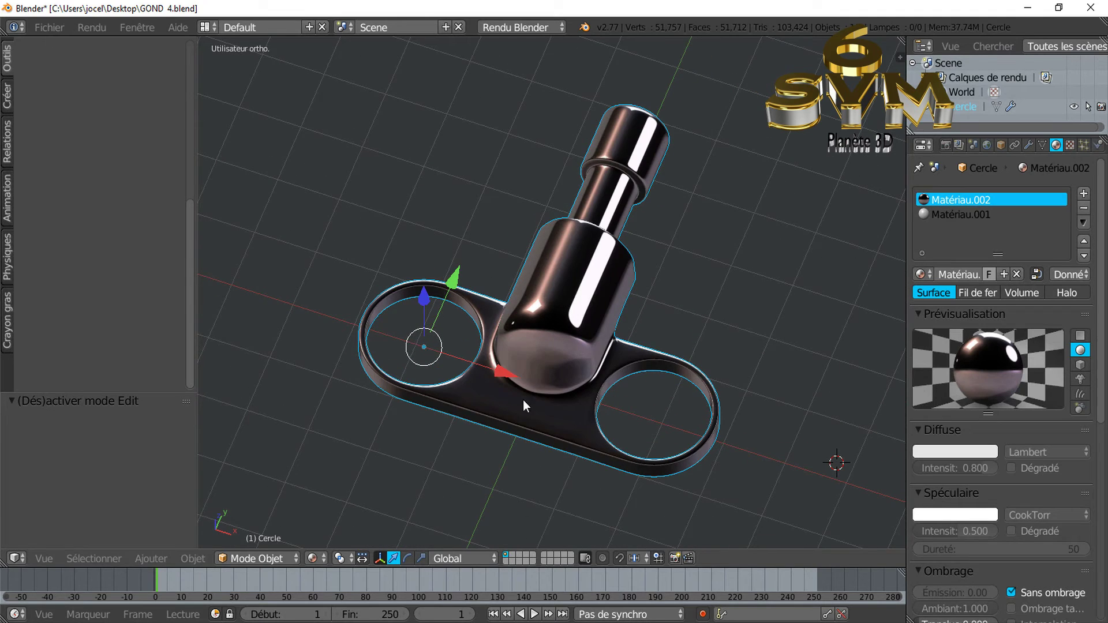
- Back in Edit mode, return the viewport to Solid shading with nothing selected
{"action": "key", "text": "Tab"}
{"action": "scroll", "coordinate": [558, 414], "scroll_direction": "up", "scroll_amount": 2}
{"action": "scroll", "coordinate": [559, 414], "scroll_direction": "up", "scroll_amount": 1}
{"action": "key", "text": "a"}
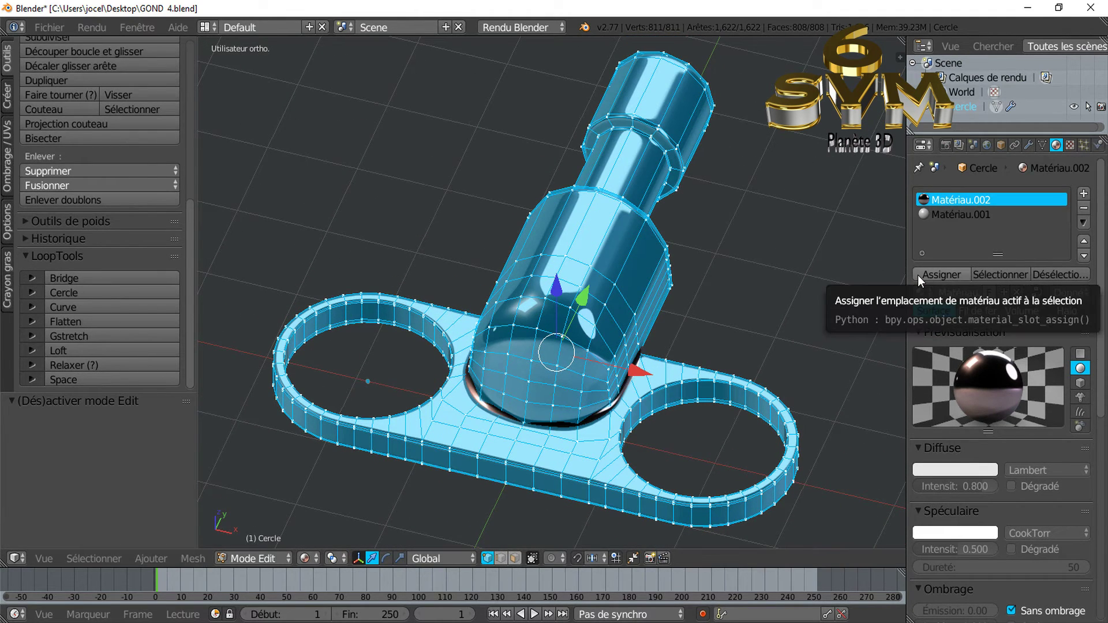
{"action": "key", "text": "z"}
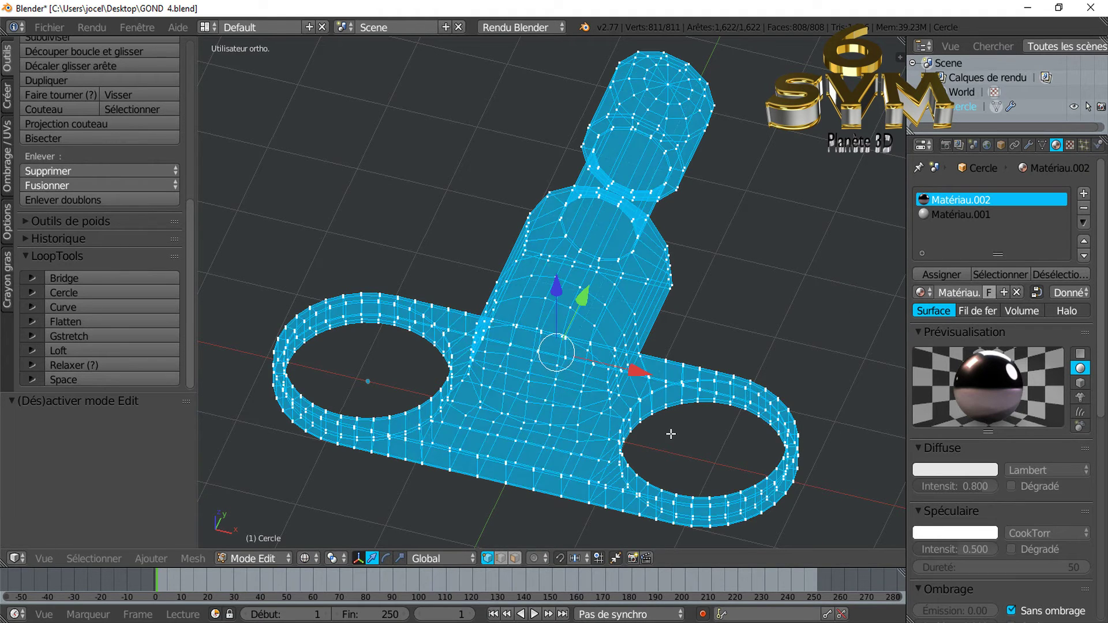
{"action": "key", "text": "z"}
{"action": "key", "text": "a"}
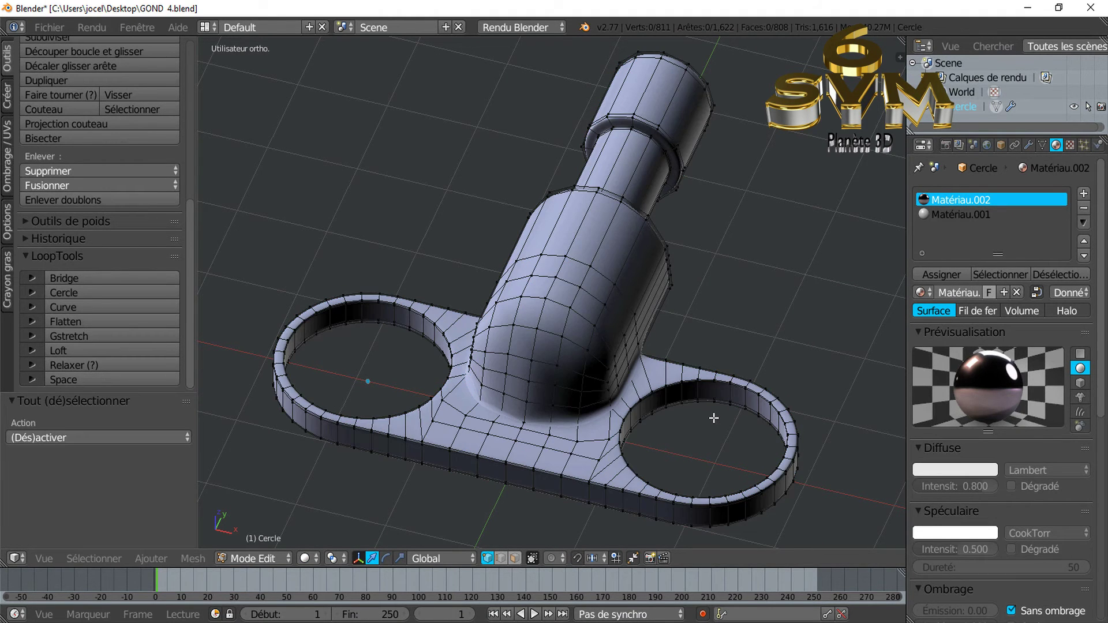
- Set the Subdivision Surface modifier's viewport level to 0
{"action": "scroll", "coordinate": [598, 475], "scroll_direction": "up", "scroll_amount": 2}
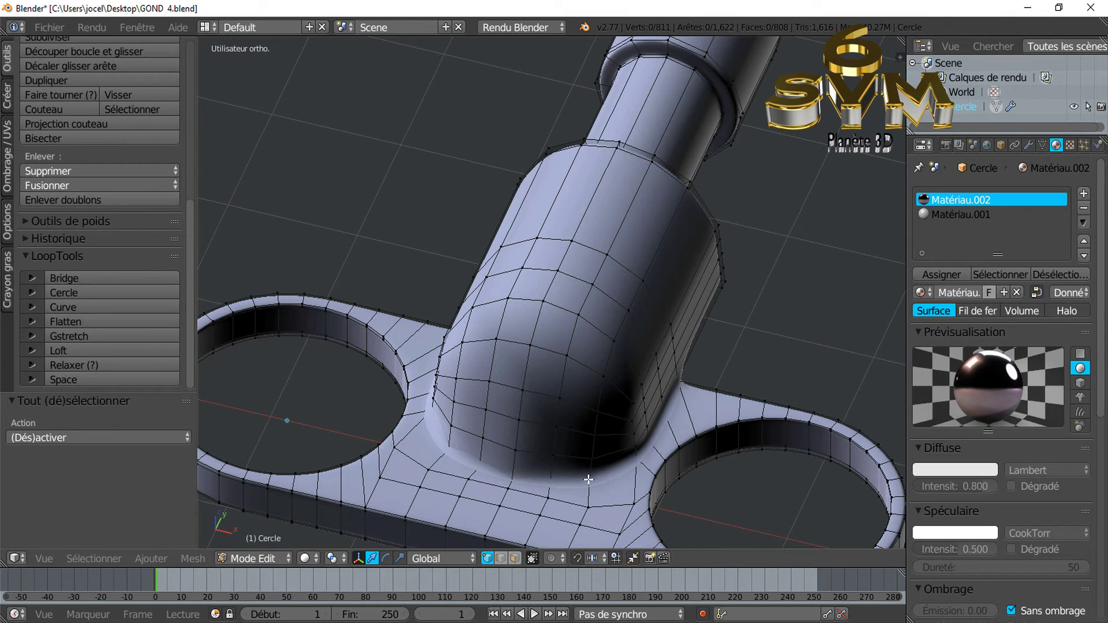
{"action": "middle_click_drag", "start_coordinate": [588, 480], "coordinate": [560, 387]}
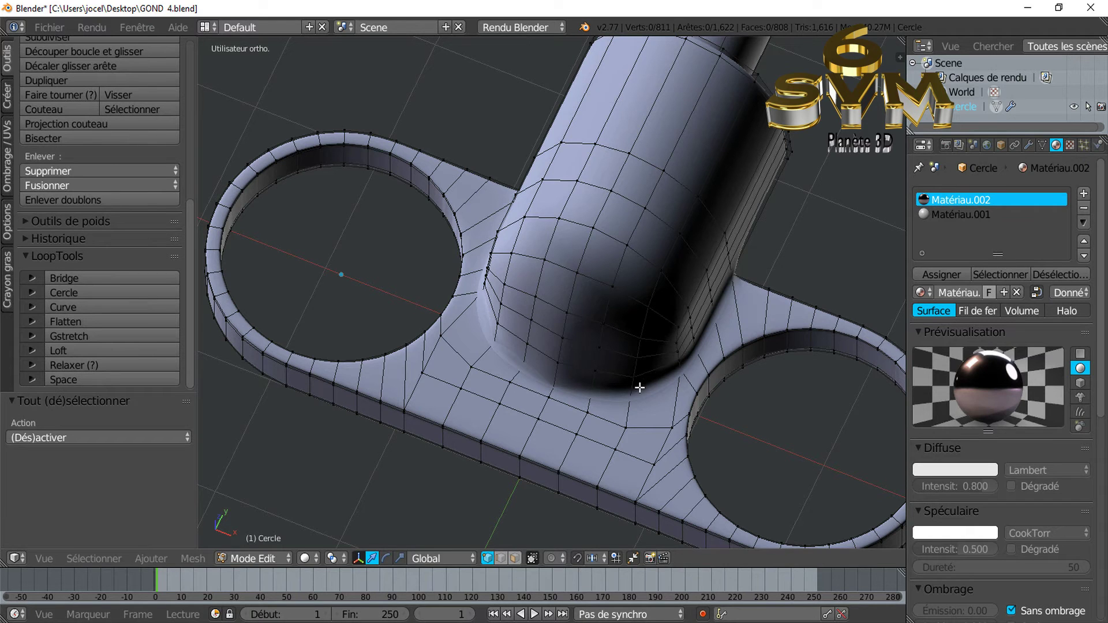
{"action": "left_click", "coordinate": [1031, 148]}
{"action": "left_click", "coordinate": [920, 296]}
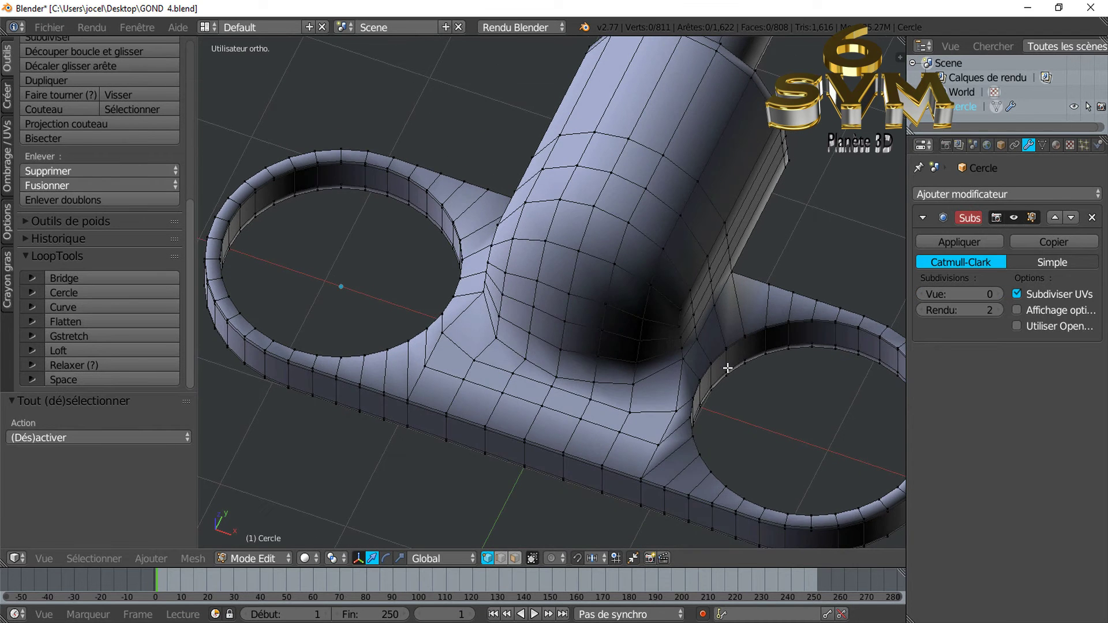
- Edge-slide the first vertex row where the neck meets the plate
{"action": "scroll", "coordinate": [669, 405], "scroll_direction": "up", "scroll_amount": 1}
{"action": "scroll", "coordinate": [616, 421], "scroll_direction": "up", "scroll_amount": 1}
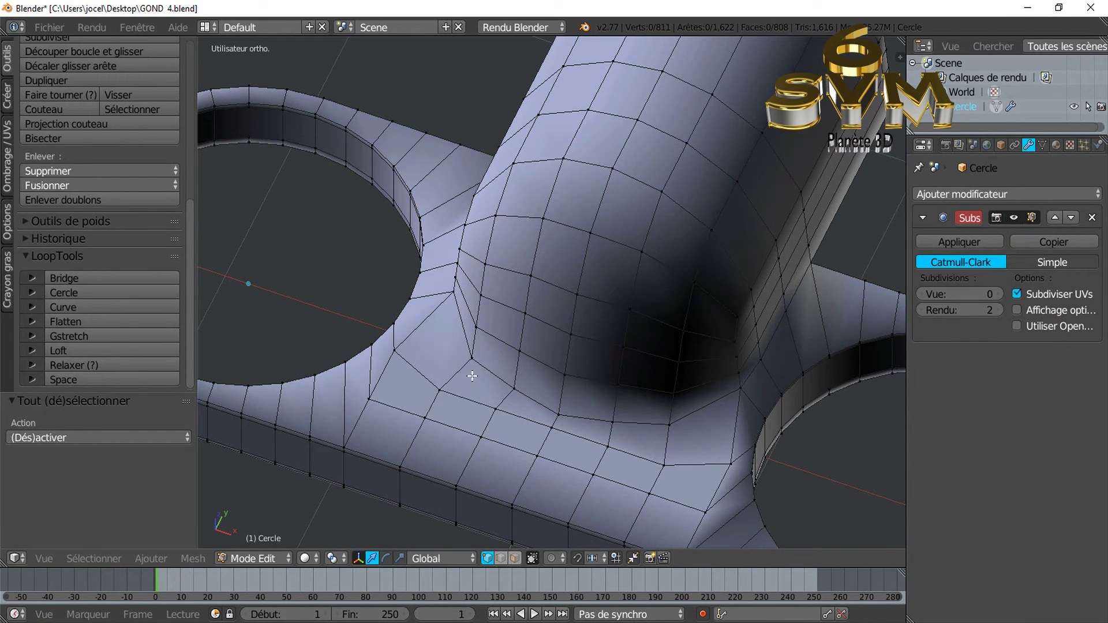
{"action": "right_click", "coordinate": [453, 299]}
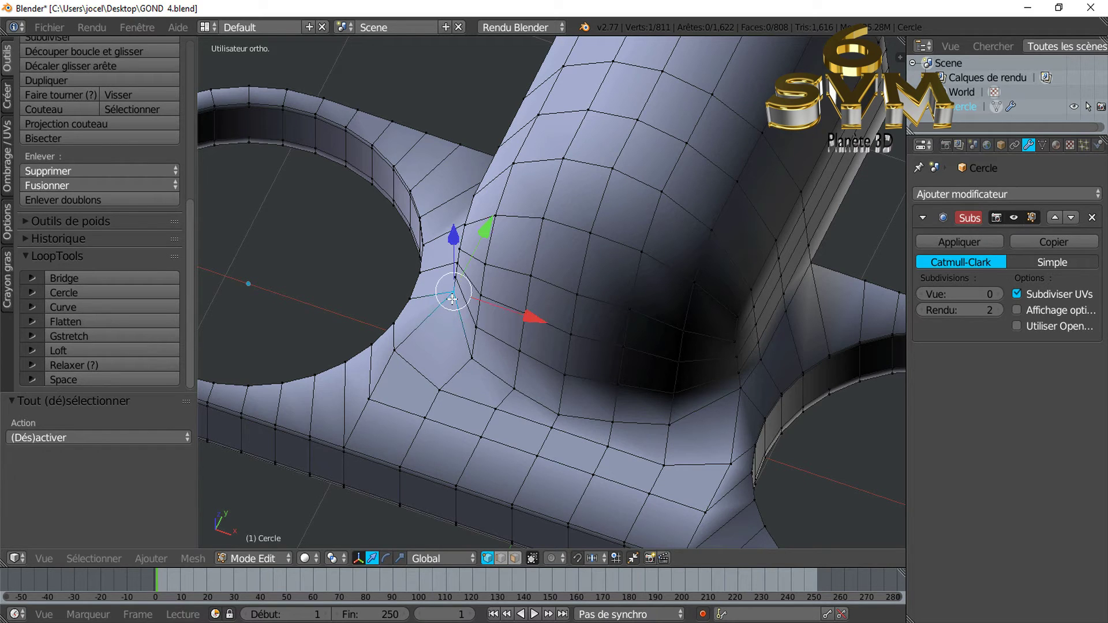
{"action": "right_click", "coordinate": [472, 358], "text": "shift"}
{"action": "right_click", "coordinate": [514, 388], "text": "shift"}
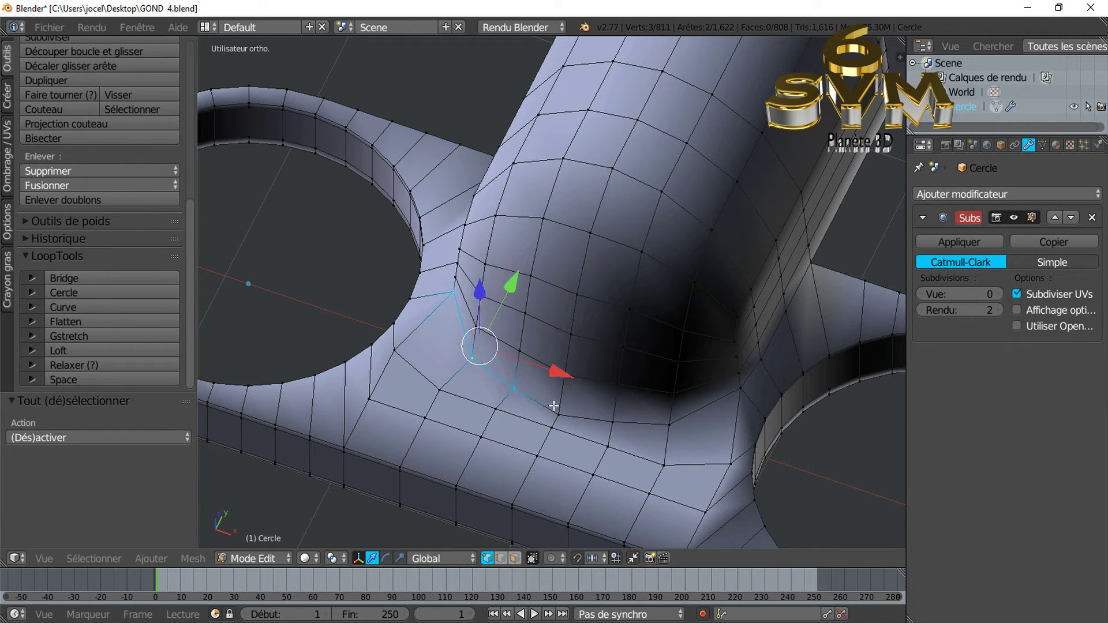
{"action": "right_click", "coordinate": [439, 393]}
{"action": "right_click", "coordinate": [495, 411], "text": "shift"}
{"action": "right_click", "coordinate": [551, 432], "text": "shift"}
{"action": "right_click", "coordinate": [610, 456], "text": "shift"}
{"action": "right_click", "coordinate": [675, 465], "text": "shift"}
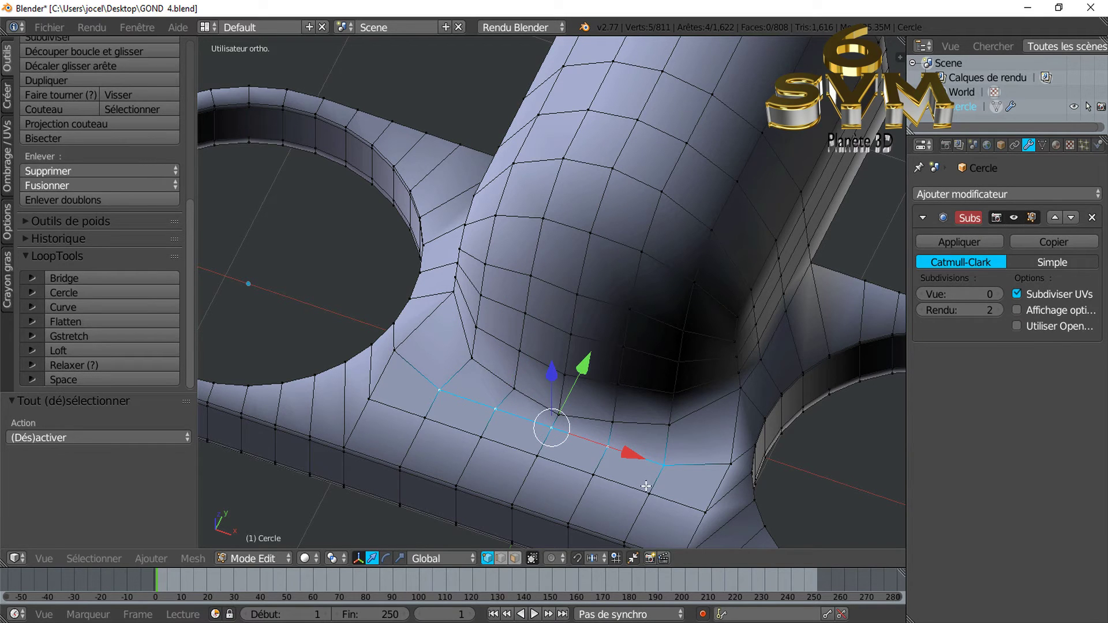
{"action": "key", "text": "g"}
{"action": "key", "text": "g"}
{"action": "left_click", "coordinate": [639, 503]}
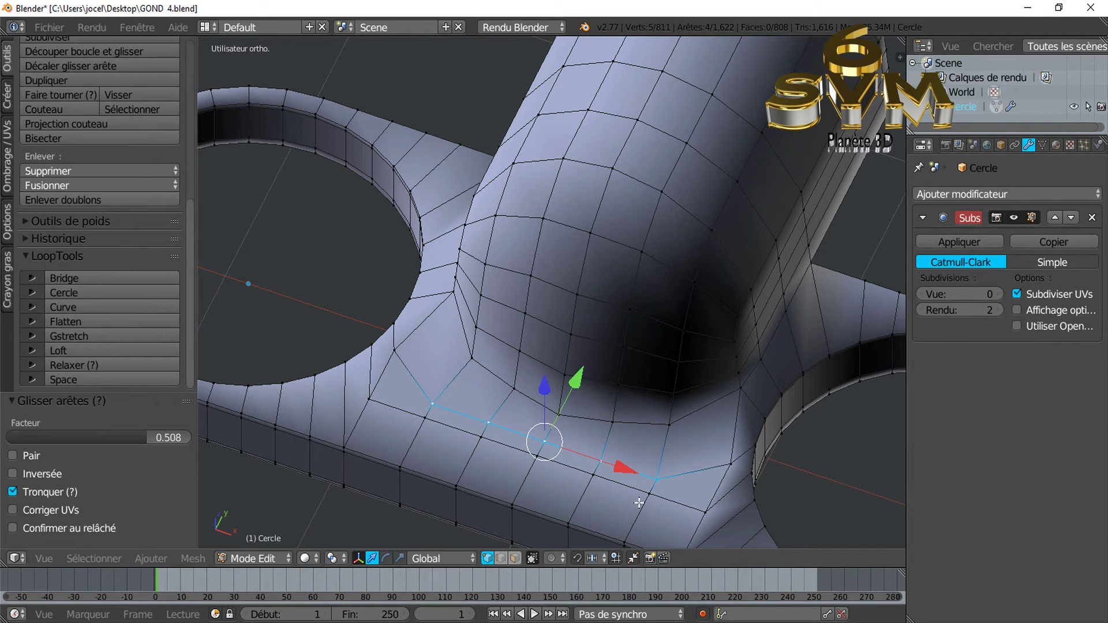
- Edge-slide the supporting loop at the neck's base into place
{"action": "right_click", "coordinate": [456, 304]}
{"action": "right_click", "coordinate": [468, 355], "text": "shift"}
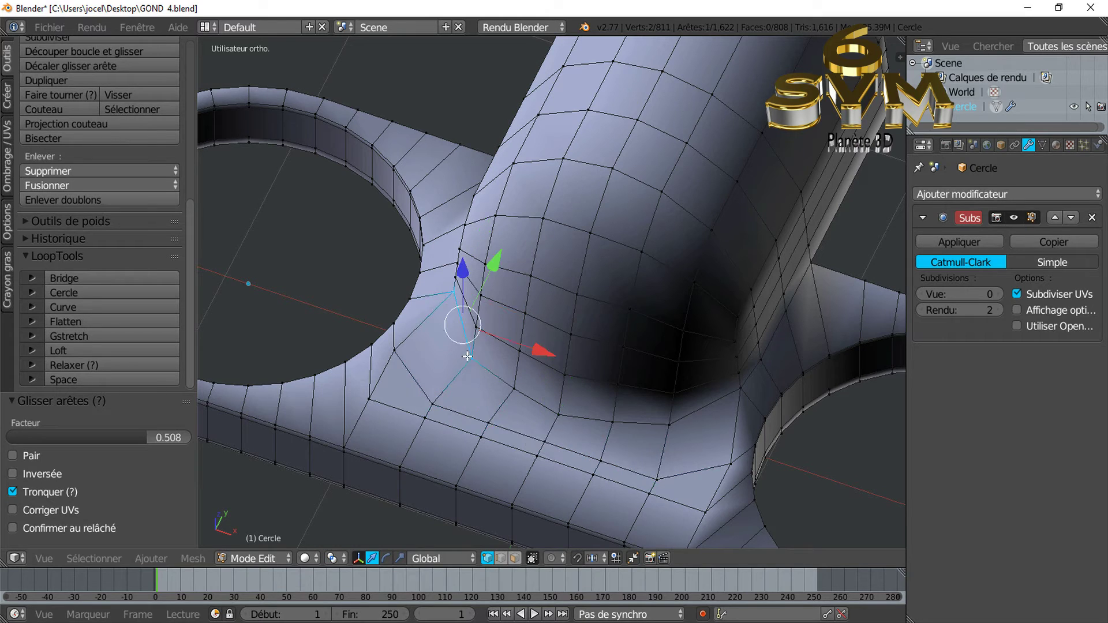
{"action": "right_click", "coordinate": [515, 389], "text": "shift"}
{"action": "right_click", "coordinate": [559, 414], "text": "shift"}
{"action": "right_click", "coordinate": [612, 422], "text": "shift"}
{"action": "right_click", "coordinate": [671, 425], "text": "shift"}
{"action": "right_click", "coordinate": [739, 388], "text": "shift"}
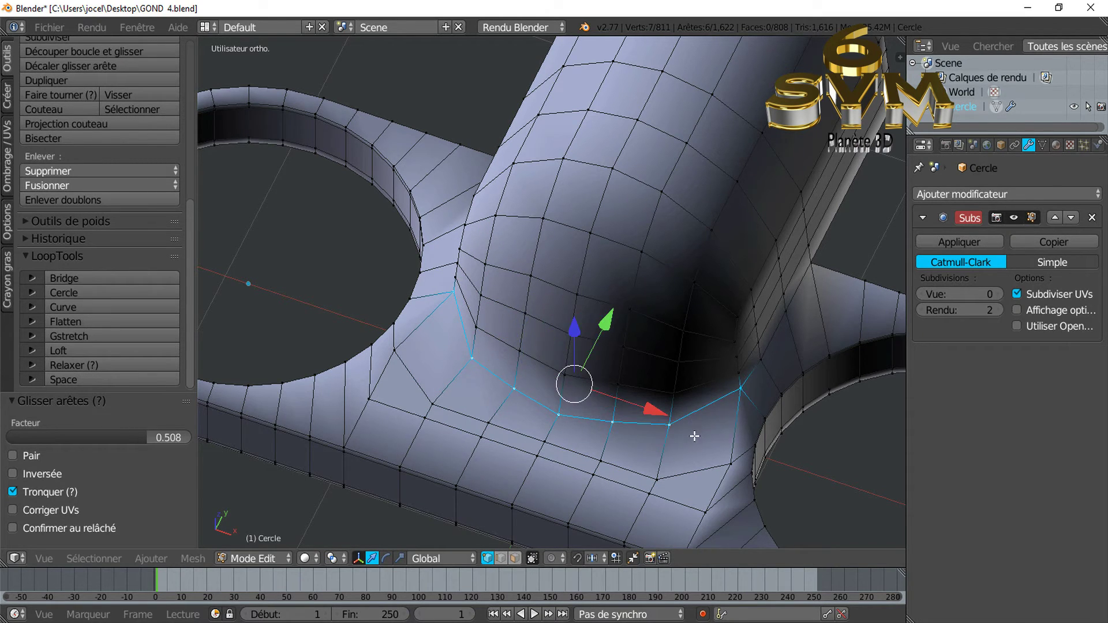
{"action": "key", "text": "g"}
{"action": "key", "text": "g"}
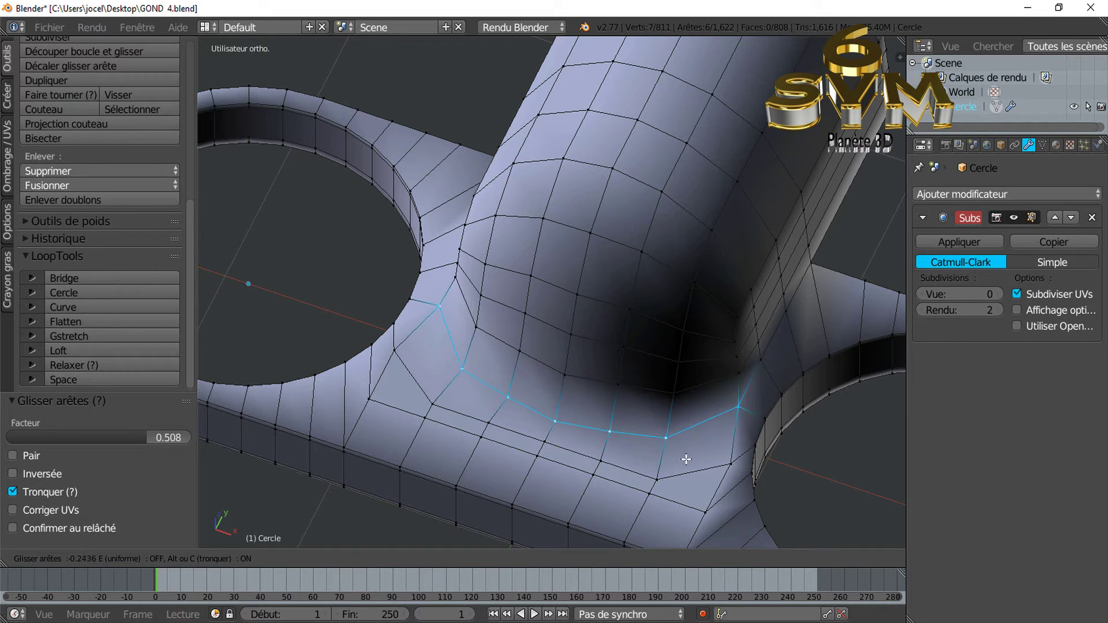
{"action": "left_click", "coordinate": [684, 466]}
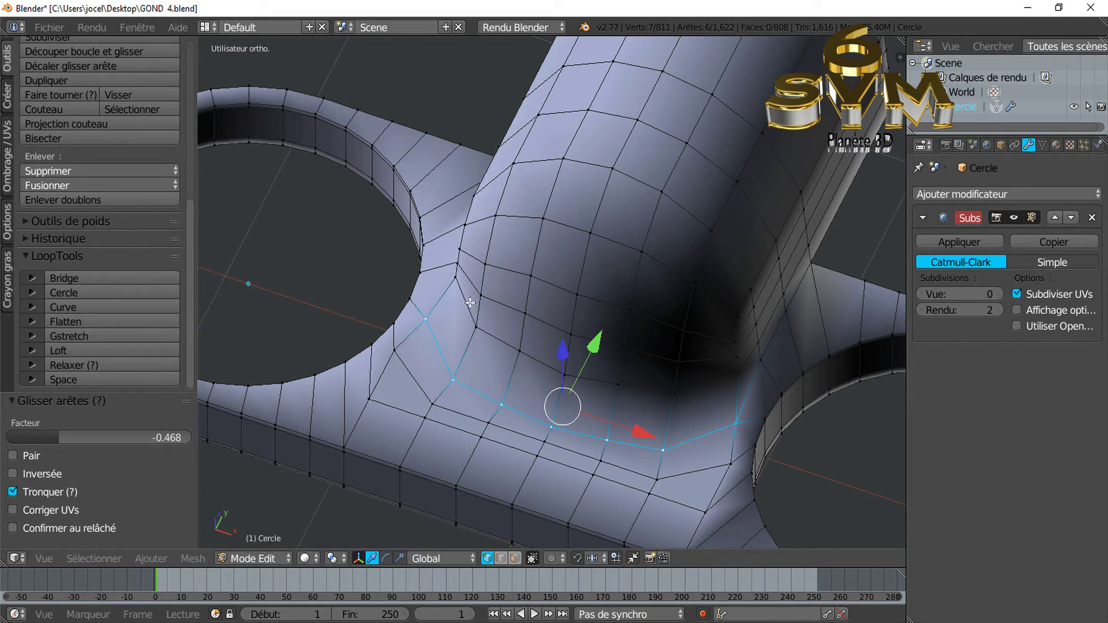
- Slide the next edge loop around the hump's base on the plate
{"action": "right_click", "coordinate": [450, 283]}
{"action": "right_click", "coordinate": [476, 327], "text": "shift"}
{"action": "right_click", "coordinate": [519, 351], "text": "shift"}
{"action": "right_click", "coordinate": [564, 375], "text": "shift"}
{"action": "right_click", "coordinate": [618, 384], "text": "shift"}
{"action": "right_click", "coordinate": [674, 393], "text": "shift"}
{"action": "right_click", "coordinate": [736, 375], "text": "shift"}
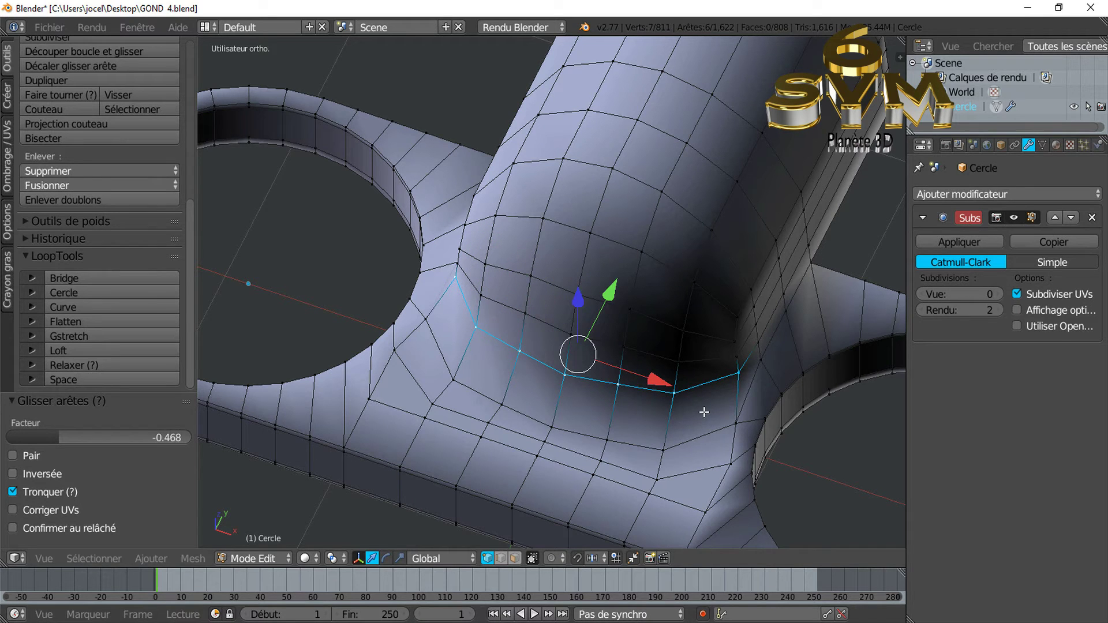
{"action": "key", "text": "g"}
{"action": "key", "text": "g"}
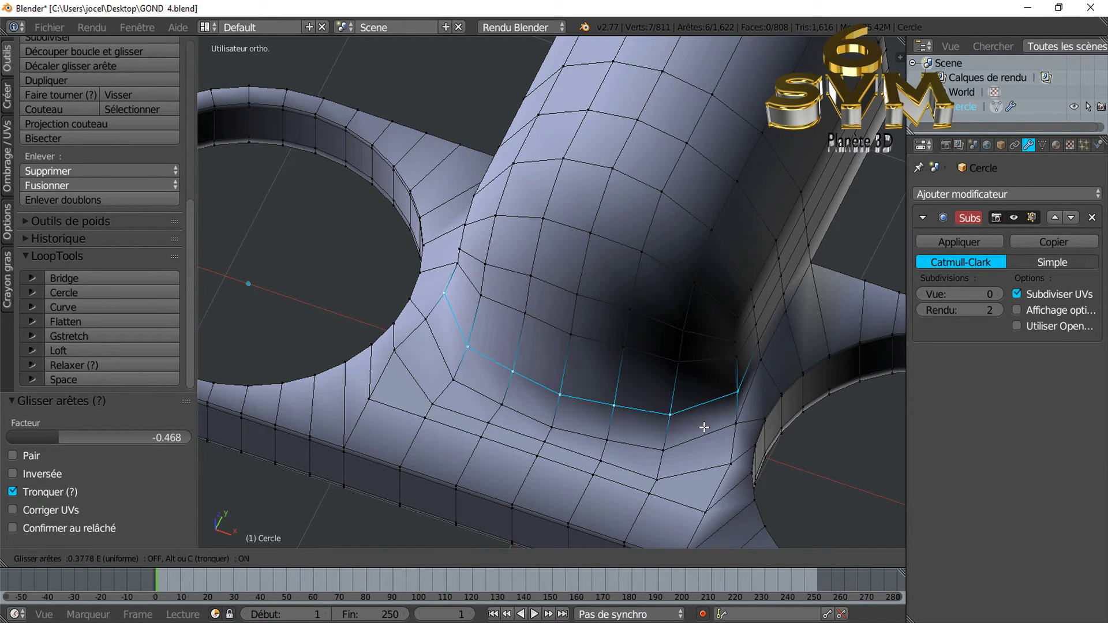
{"action": "left_click", "coordinate": [709, 420]}
{"action": "middle_click_drag", "start_coordinate": [704, 419], "coordinate": [596, 335]}
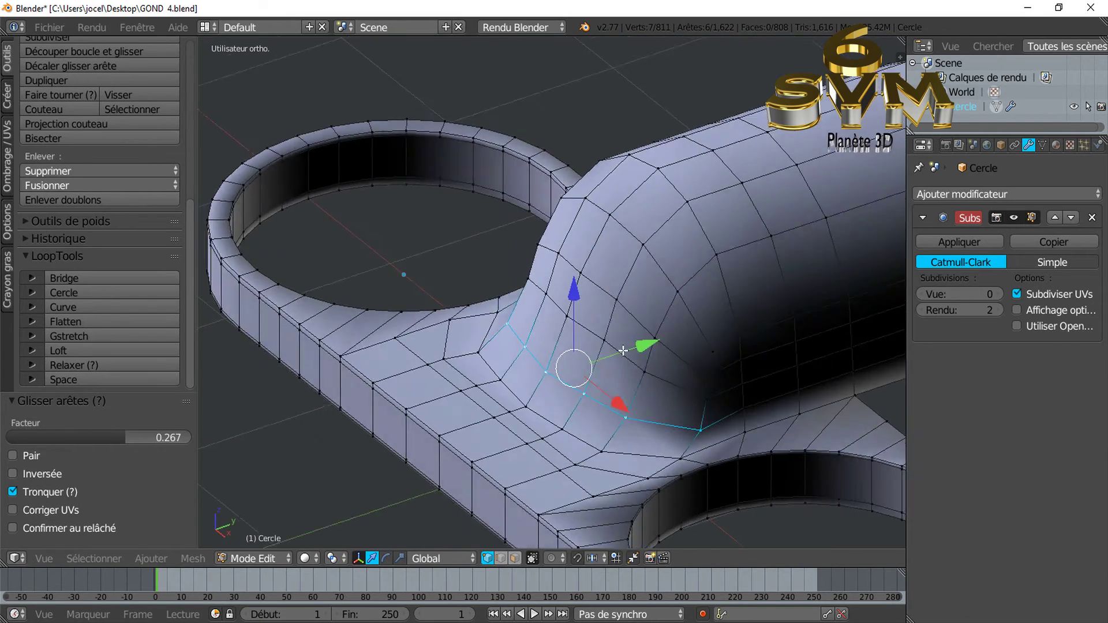
{"action": "middle_click_drag", "start_coordinate": [570, 376], "coordinate": [582, 347]}
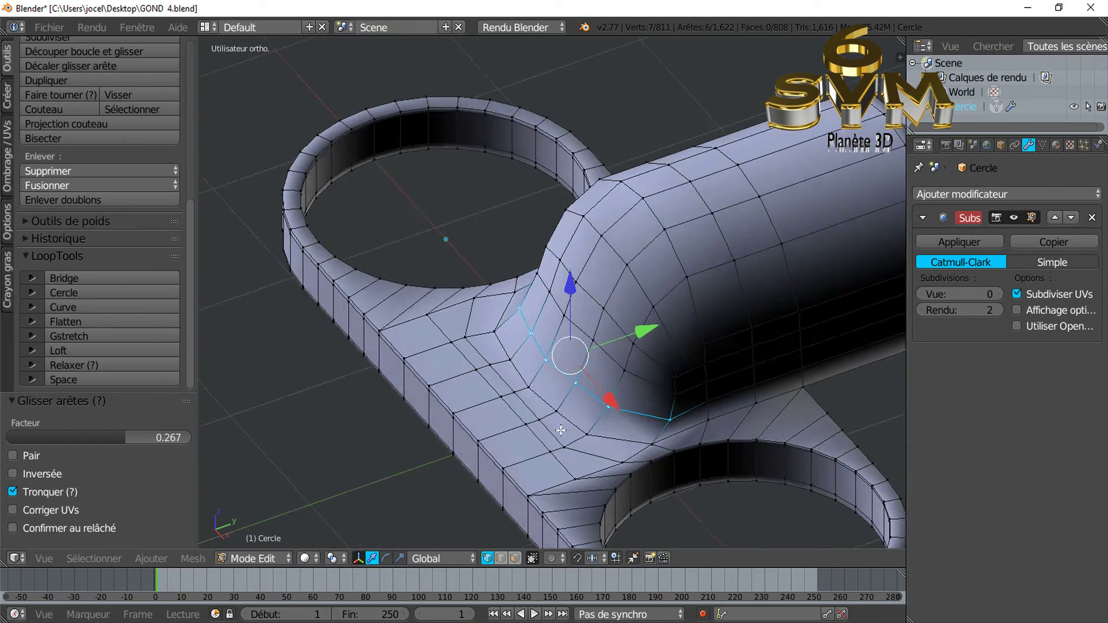
- Set viewport subdivisions to 3 and show the object in Matériau shading
{"action": "left_click_drag", "start_coordinate": [958, 293], "coordinate": [993, 297]}
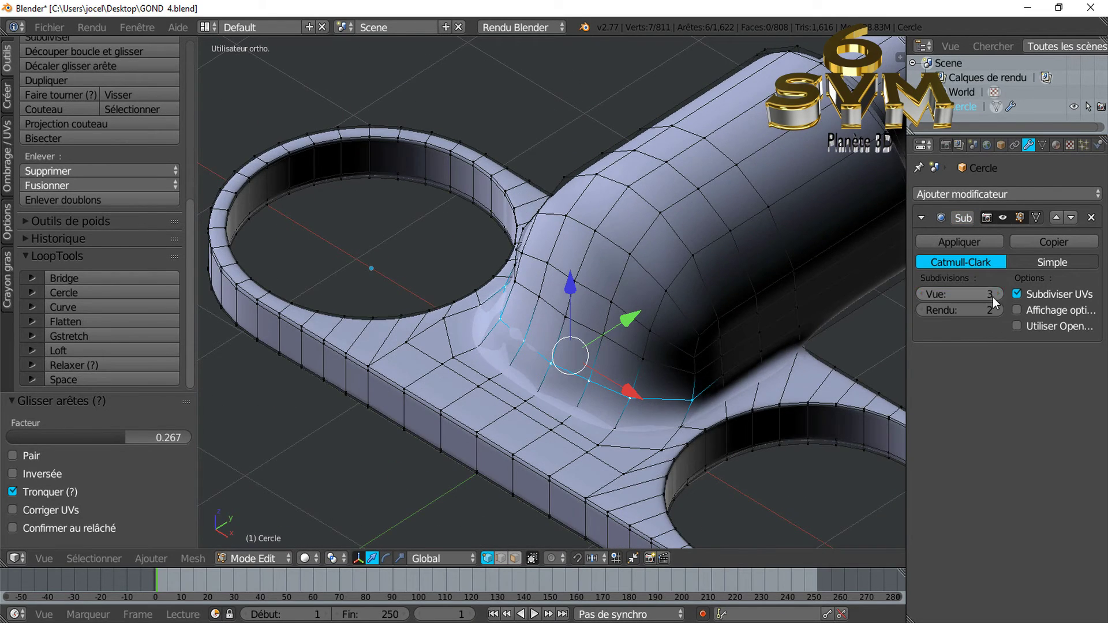
{"action": "key", "text": "Tab"}
{"action": "scroll", "coordinate": [566, 361], "scroll_direction": "down", "scroll_amount": 2}
{"action": "scroll", "coordinate": [567, 362], "scroll_direction": "down", "scroll_amount": 3}
{"action": "mouse_move", "coordinate": [573, 376]}
{"action": "middle_mouse_down"}
{"action": "mouse_move", "coordinate": [580, 425]}
{"action": "mouse_move", "coordinate": [404, 522]}
{"action": "middle_mouse_up"}
{"action": "left_click", "coordinate": [312, 559]}
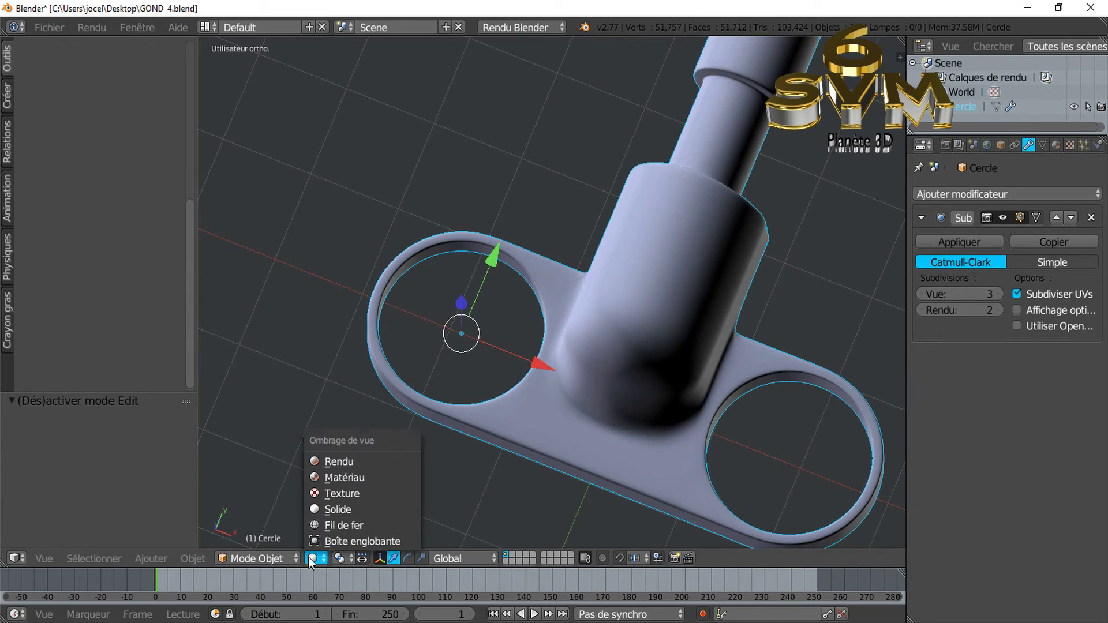
{"action": "left_click", "coordinate": [344, 478]}
{"action": "scroll", "coordinate": [445, 392], "scroll_direction": "down", "scroll_amount": 1}
{"action": "mouse_move", "coordinate": [438, 439]}
{"action": "middle_mouse_down"}
{"action": "mouse_move", "coordinate": [445, 392]}
{"action": "mouse_move", "coordinate": [431, 345]}
{"action": "mouse_move", "coordinate": [470, 333]}
{"action": "mouse_move", "coordinate": [576, 351]}
{"action": "mouse_move", "coordinate": [590, 408]}
{"action": "mouse_move", "coordinate": [460, 445]}
{"action": "mouse_move", "coordinate": [373, 398]}
{"action": "mouse_move", "coordinate": [499, 373]}
{"action": "mouse_move", "coordinate": [482, 364]}
{"action": "mouse_move", "coordinate": [495, 440]}
{"action": "mouse_move", "coordinate": [613, 425]}
{"action": "mouse_move", "coordinate": [637, 399]}
{"action": "mouse_move", "coordinate": [653, 437]}
{"action": "mouse_move", "coordinate": [664, 373]}
{"action": "middle_mouse_up"}
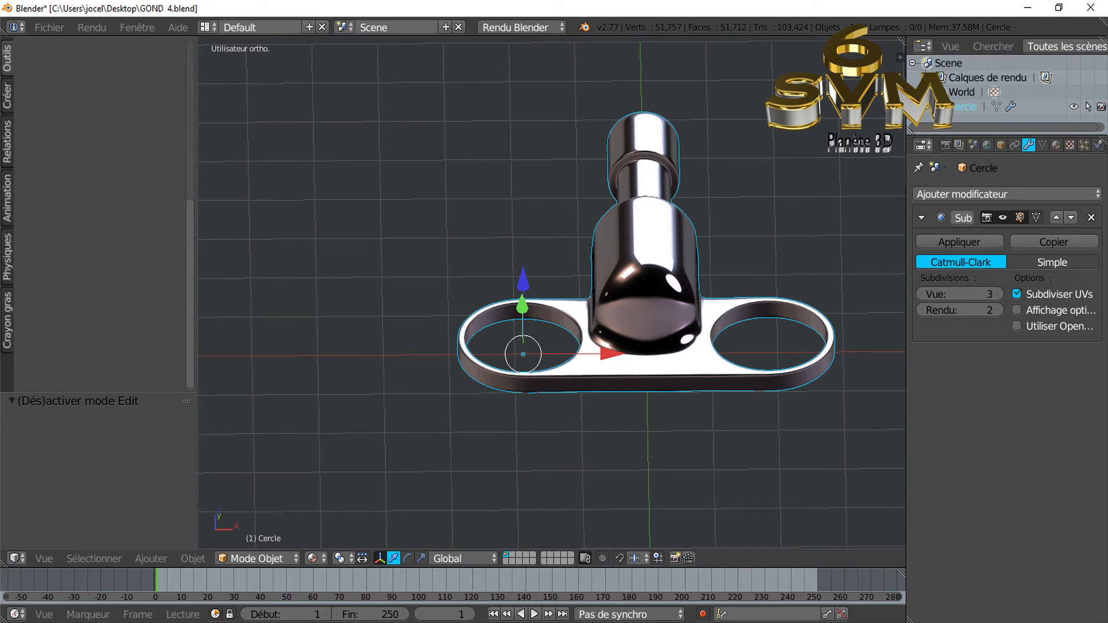
{"action": "key", "text": "alt+Tab"}
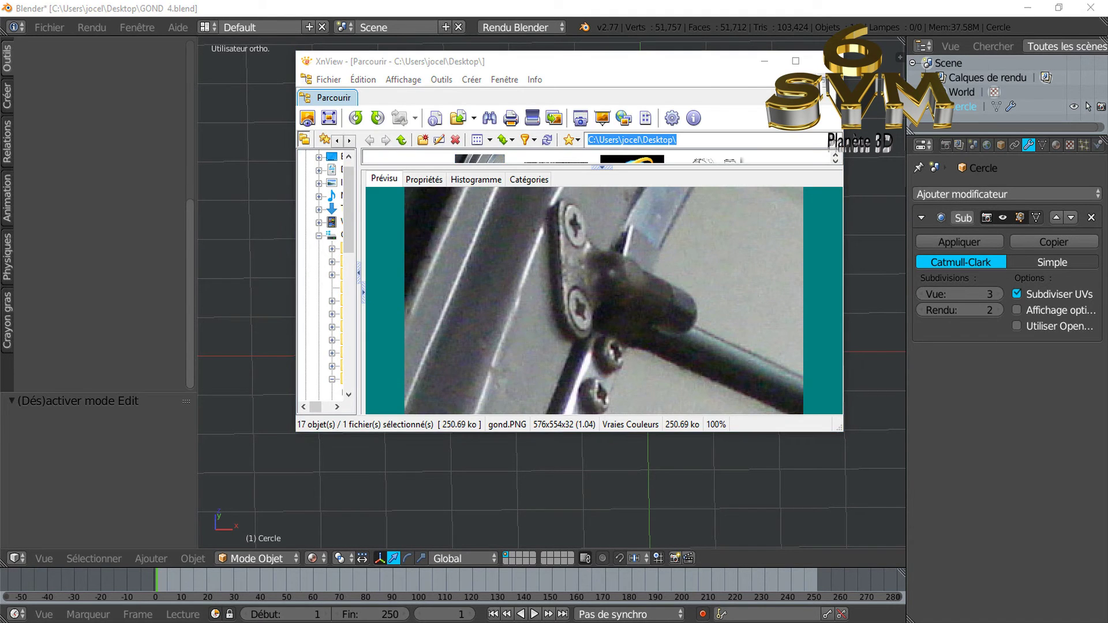
{"action": "key", "text": "alt+Tab"}
{"action": "key", "text": "alt+Tab"}
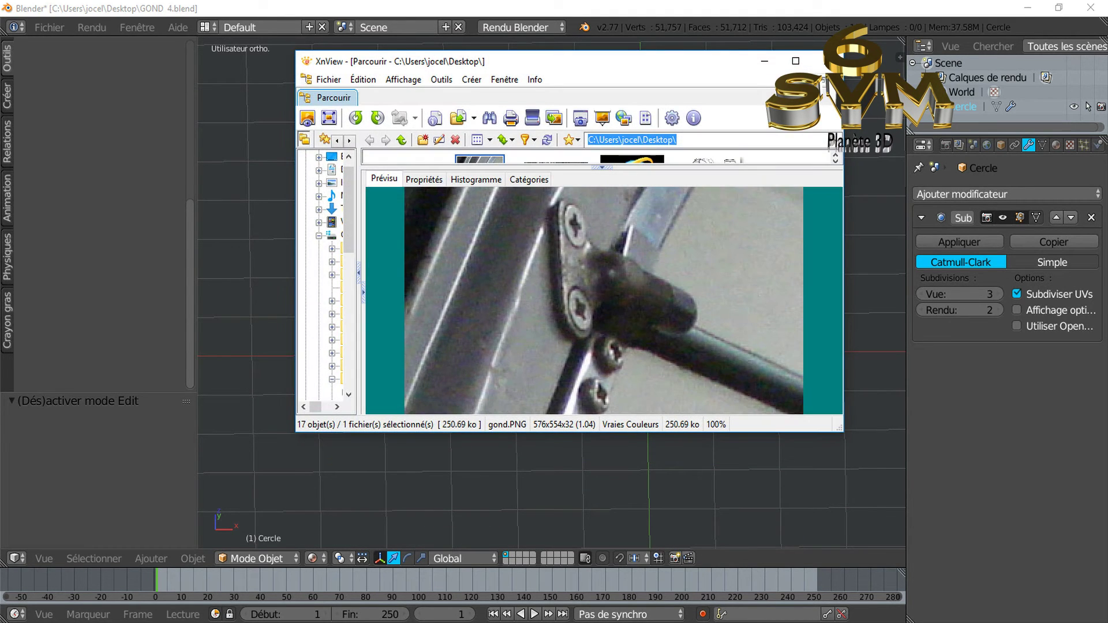
{"action": "key", "text": "alt+Tab"}
{"action": "key", "text": "alt+Tab"}
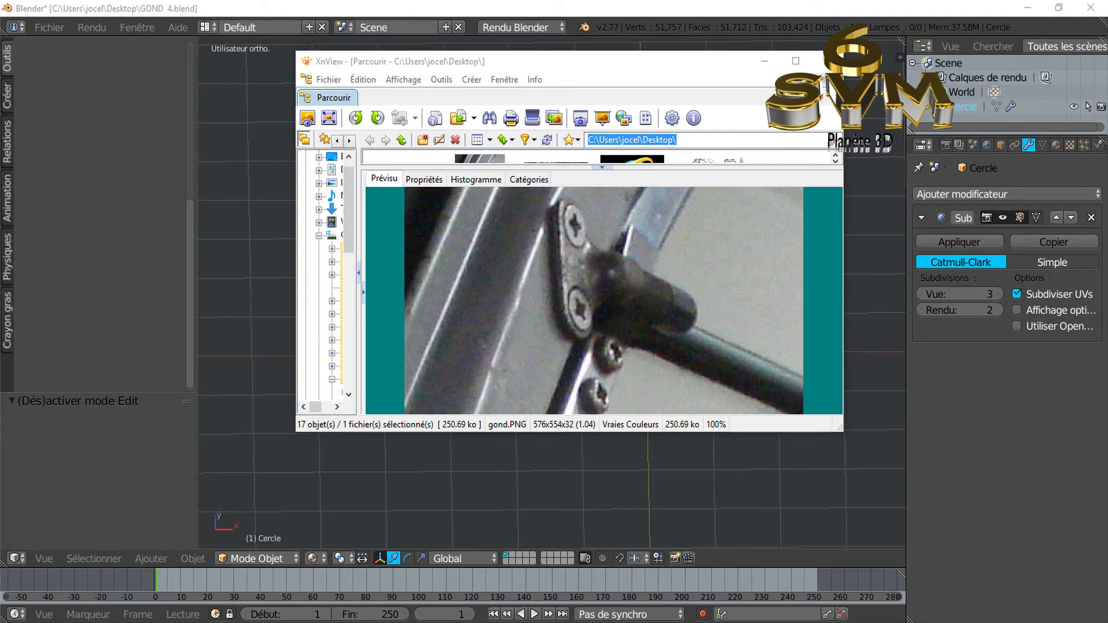
{"action": "key", "text": "alt+Tab"}
{"action": "mouse_move", "coordinate": [712, 441]}
{"action": "middle_mouse_down"}
{"action": "mouse_move", "coordinate": [571, 456]}
{"action": "mouse_move", "coordinate": [621, 433]}
{"action": "mouse_move", "coordinate": [687, 453]}
{"action": "mouse_move", "coordinate": [746, 434]}
{"action": "mouse_move", "coordinate": [648, 436]}
{"action": "mouse_move", "coordinate": [638, 415]}
{"action": "mouse_move", "coordinate": [613, 467]}
{"action": "mouse_move", "coordinate": [682, 469]}
{"action": "middle_mouse_up"}
- In top view, add a 32-vertex circle and move the screw -6.299 along X
{"action": "key", "text": "KP_7"}
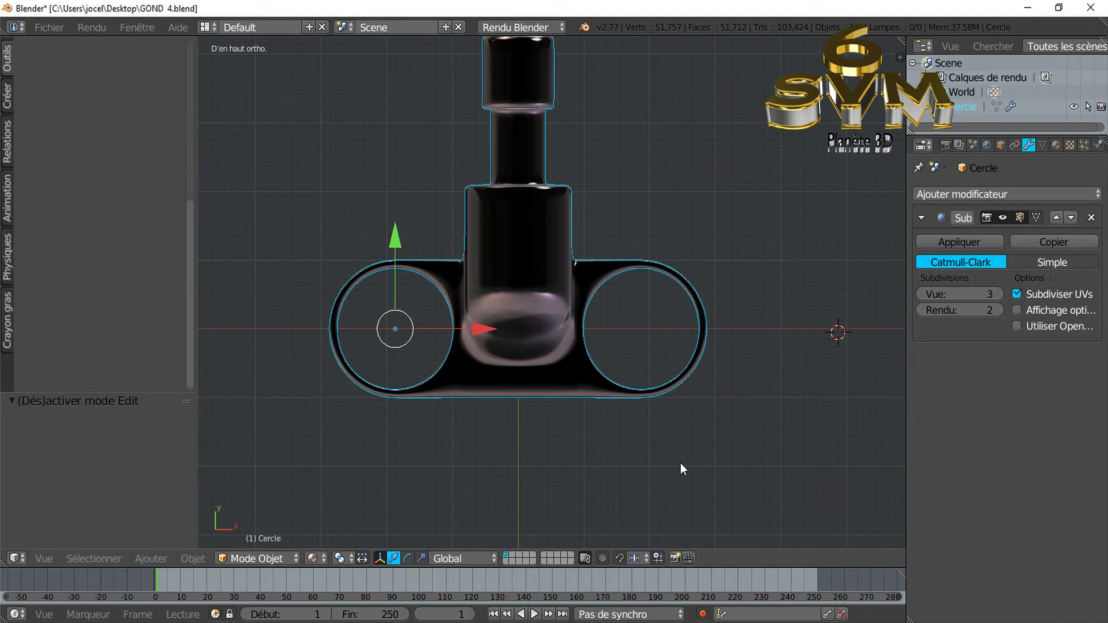
{"action": "scroll", "coordinate": [680, 463], "scroll_direction": "down", "scroll_amount": 1}
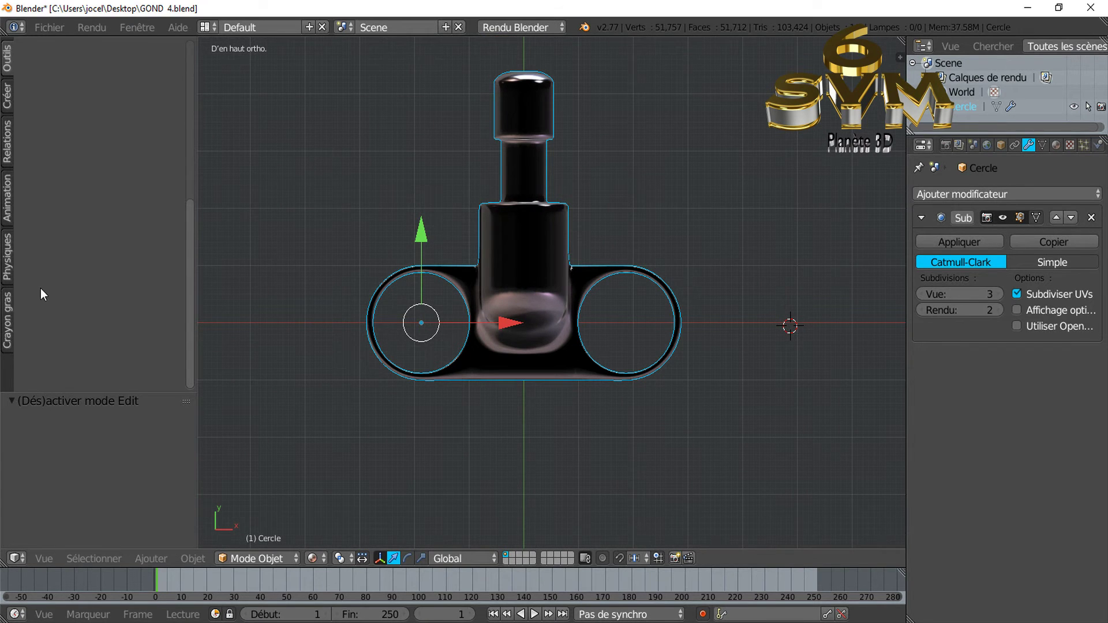
{"action": "left_click", "coordinate": [7, 95]}
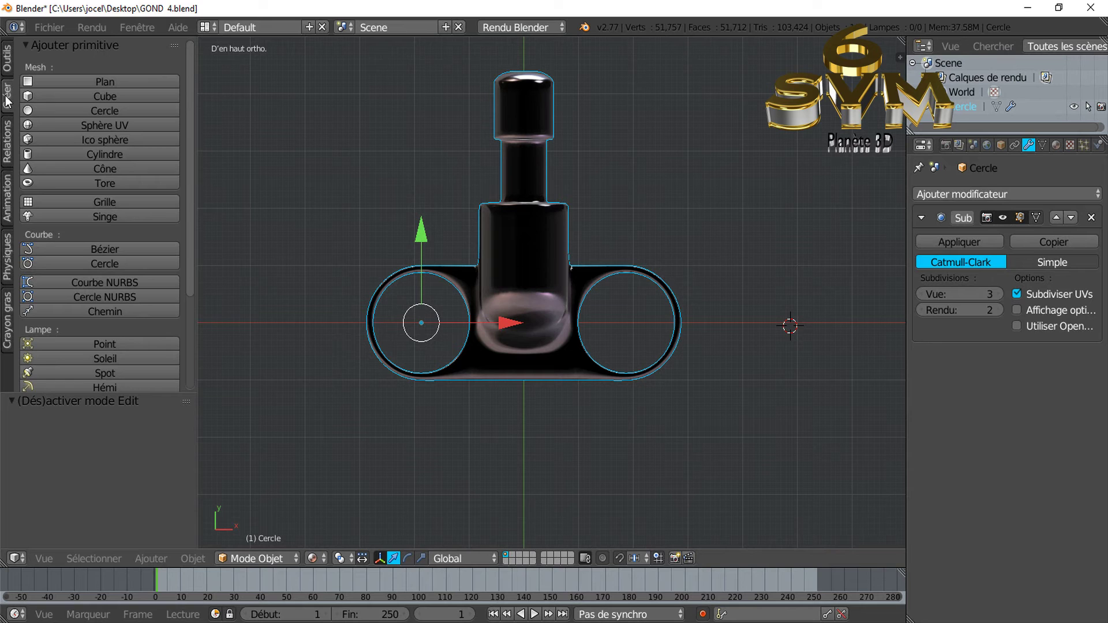
{"action": "left_click", "coordinate": [54, 111]}
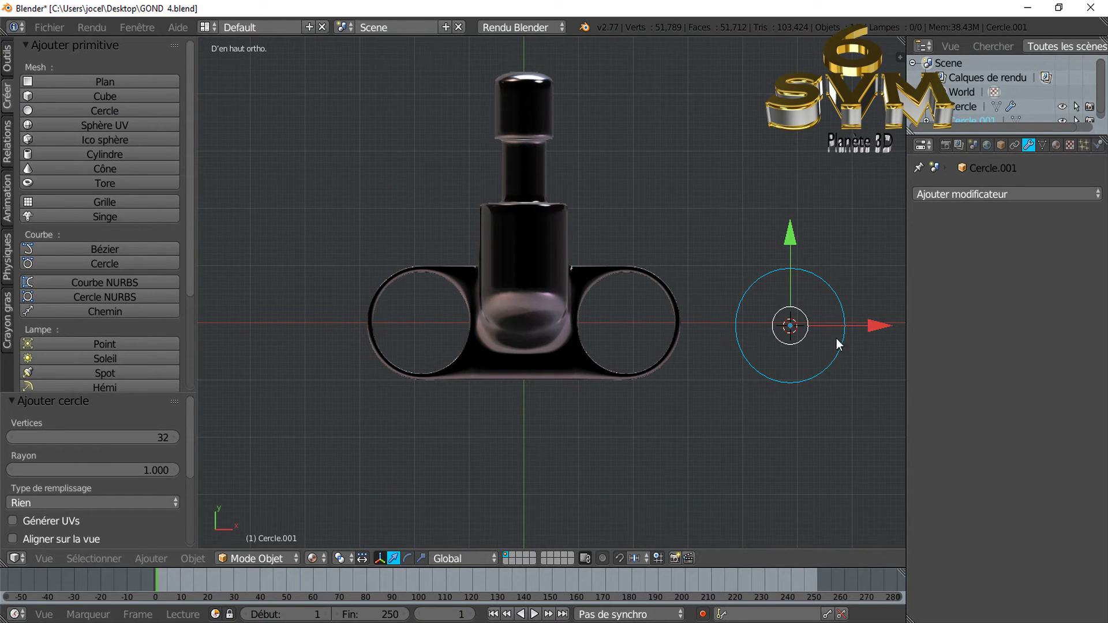
{"action": "right_click", "coordinate": [529, 276]}
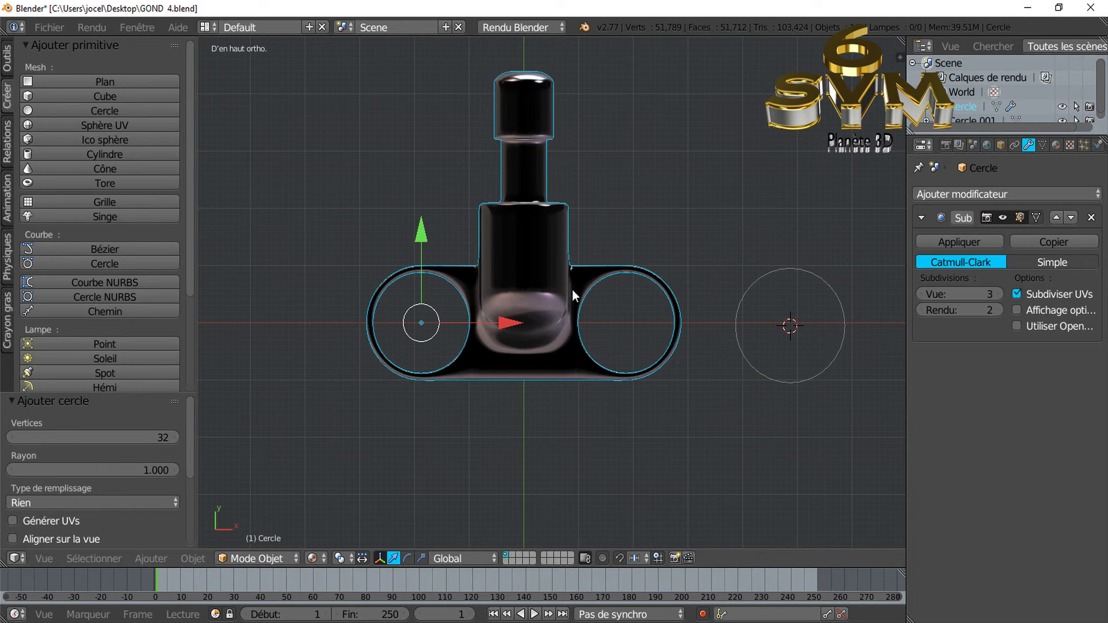
{"action": "mouse_move", "coordinate": [487, 325]}
{"action": "left_mouse_down"}
{"action": "mouse_move", "coordinate": [196, 338]}
{"action": "mouse_move", "coordinate": [861, 346]}
{"action": "left_mouse_up"}
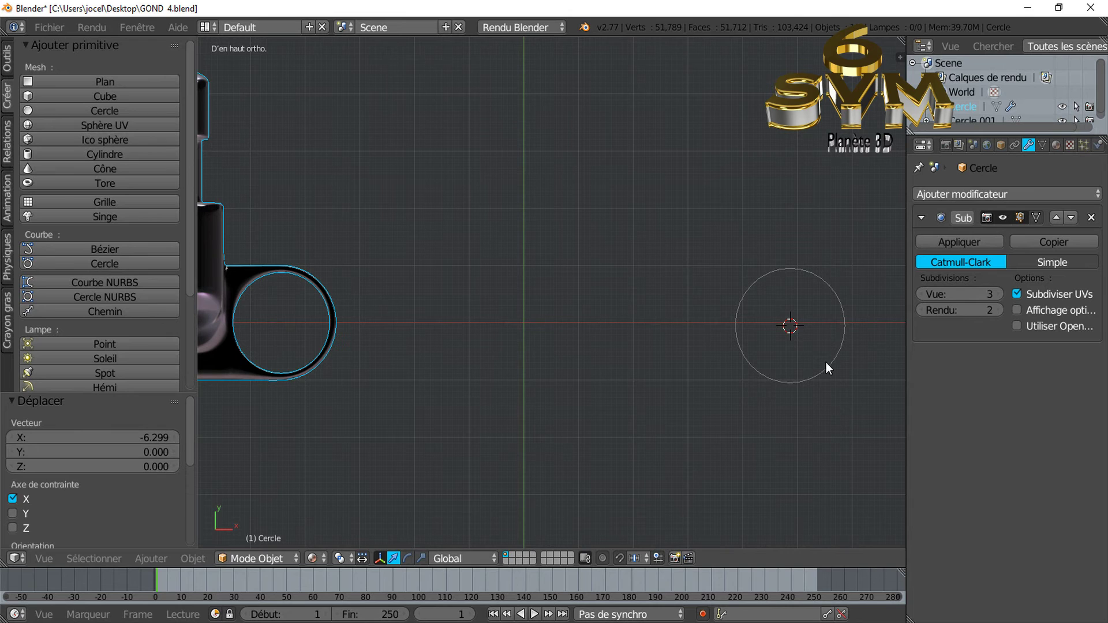
- Snap the 3D cursor to the world centre and move the new circle onto it
{"action": "right_click", "coordinate": [844, 335]}
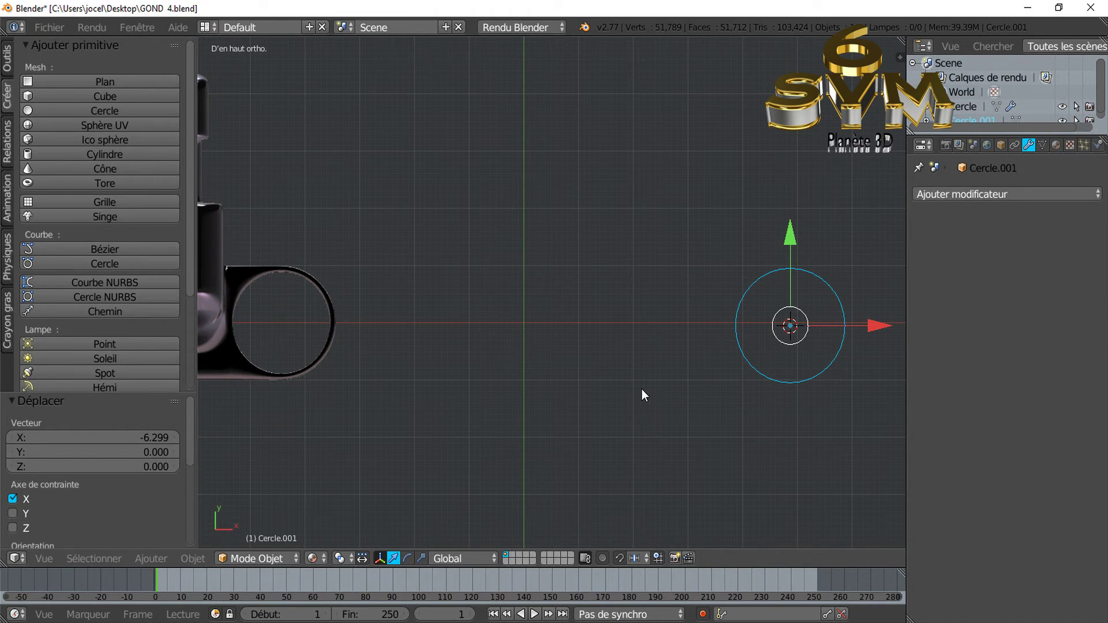
{"action": "key", "text": "shift+s"}
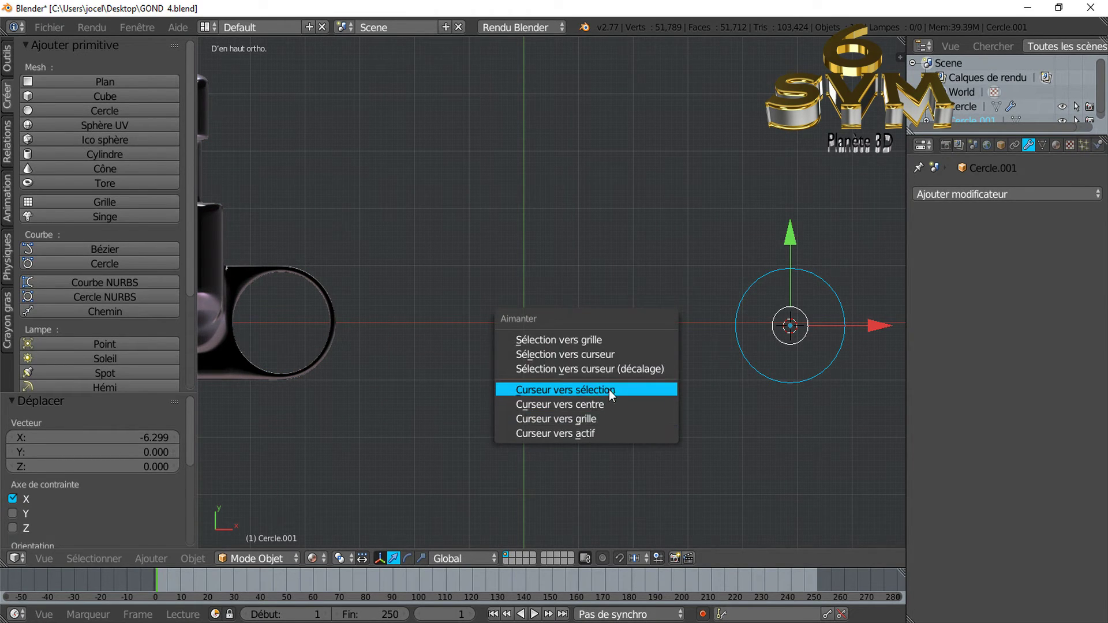
{"action": "left_click", "coordinate": [607, 402]}
{"action": "key", "text": "shift+s"}
{"action": "left_click", "coordinate": [643, 320]}
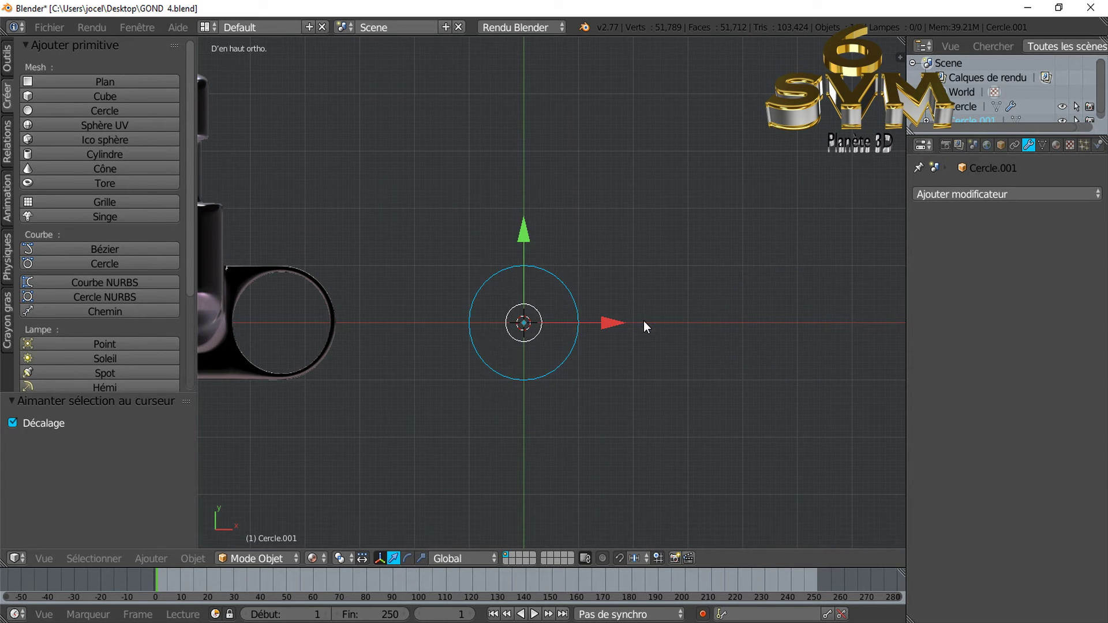
{"action": "scroll", "coordinate": [570, 379], "scroll_direction": "up", "scroll_amount": 3}
{"action": "middle_click_drag", "start_coordinate": [570, 379], "coordinate": [681, 349], "text": "shift"}
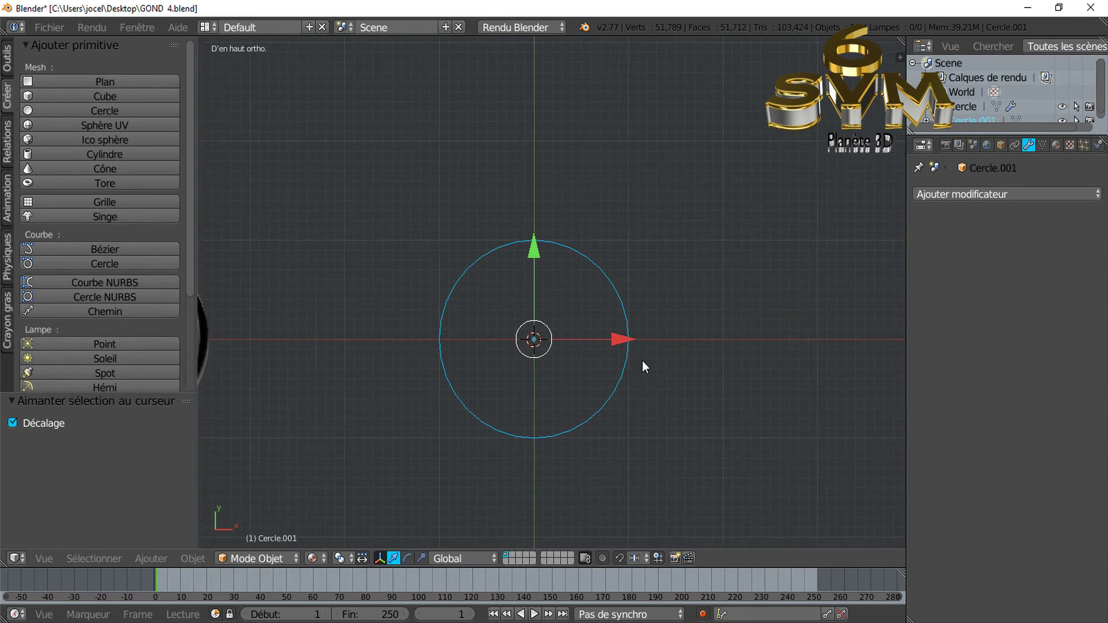
- In Edit mode, select three vertices on each side of the circle
{"action": "key", "text": "Tab"}
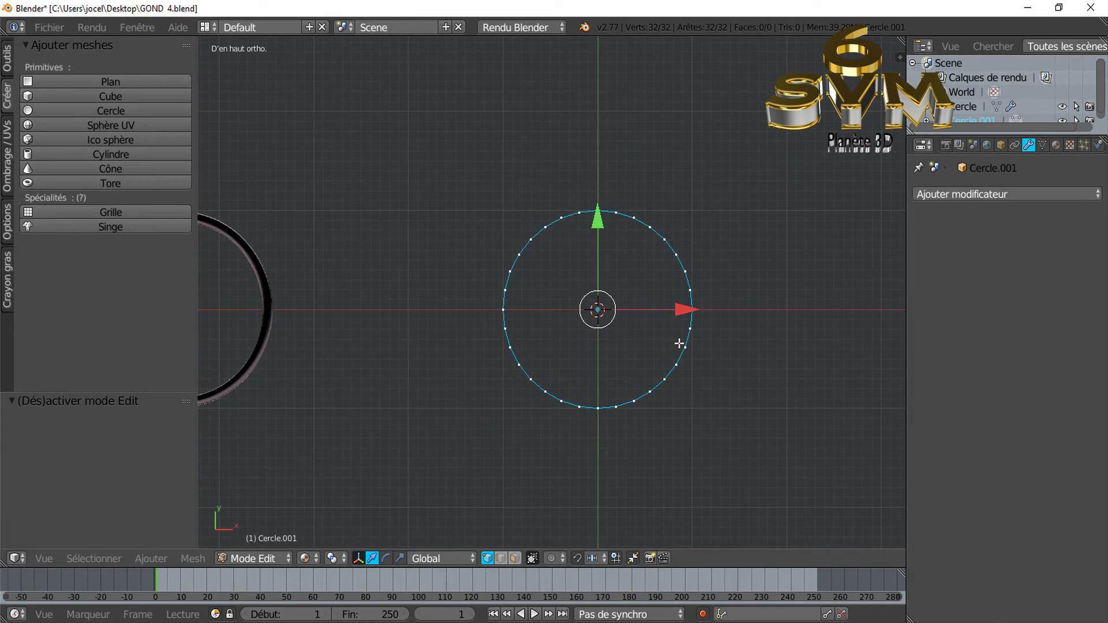
{"action": "scroll", "coordinate": [680, 343], "scroll_direction": "up", "scroll_amount": 3}
{"action": "scroll", "coordinate": [681, 341], "scroll_direction": "down", "scroll_amount": 1}
{"action": "mouse_move", "coordinate": [680, 341]}
{"action": "middle_mouse_down", "text": "shift"}
{"action": "mouse_move", "coordinate": [611, 346]}
{"action": "mouse_move", "coordinate": [607, 357]}
{"action": "middle_mouse_up", "text": "shift"}
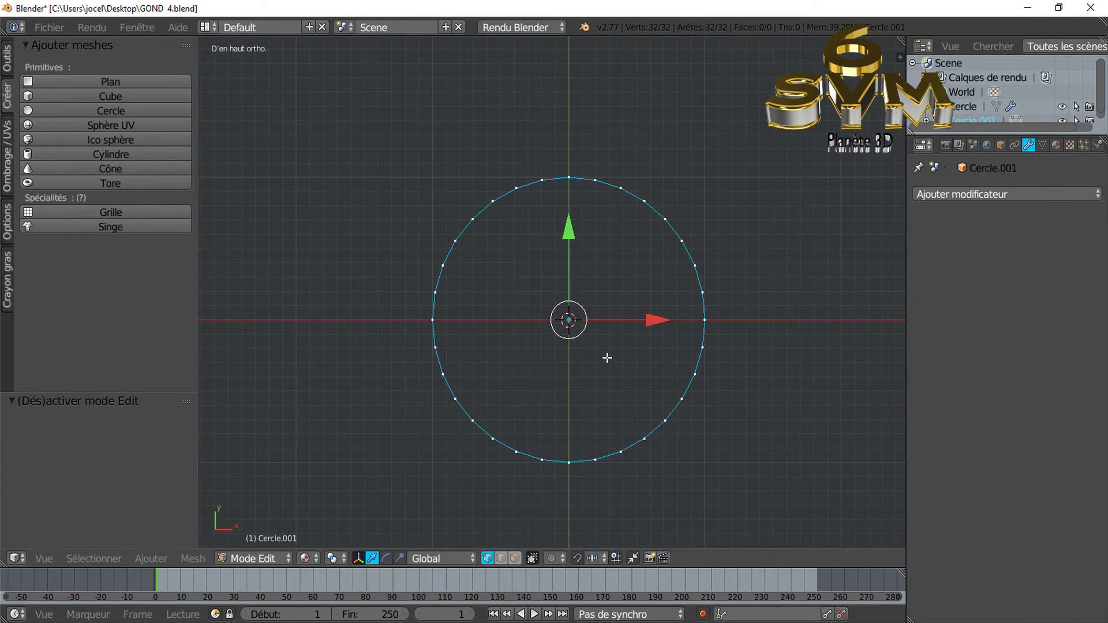
{"action": "right_click", "coordinate": [438, 297]}
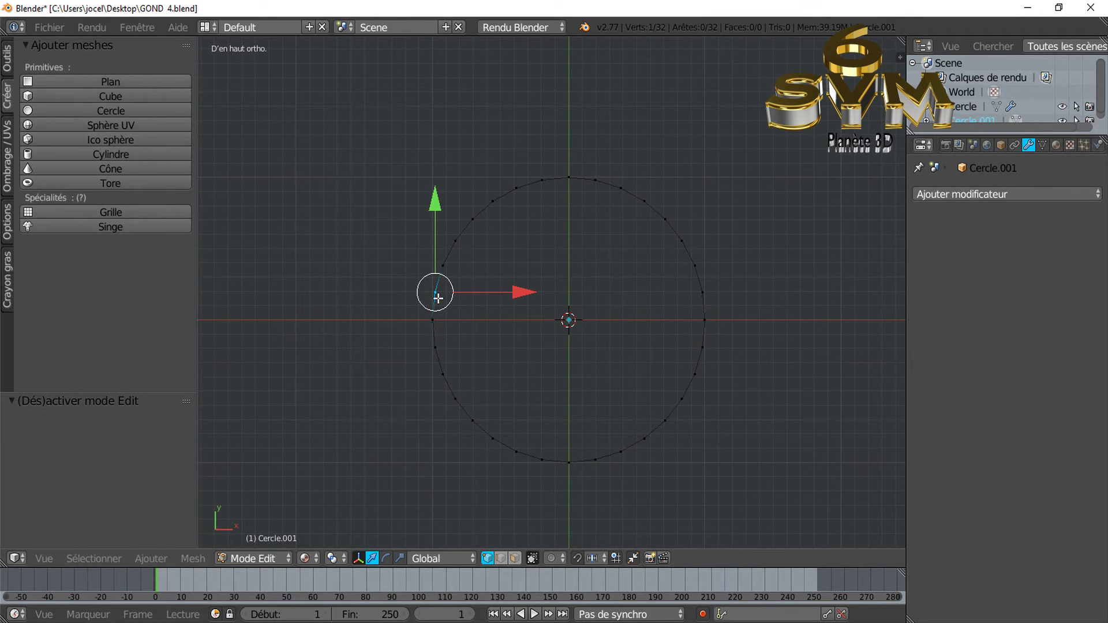
{"action": "right_click", "coordinate": [438, 324], "text": "shift"}
{"action": "right_click", "coordinate": [440, 344], "text": "shift"}
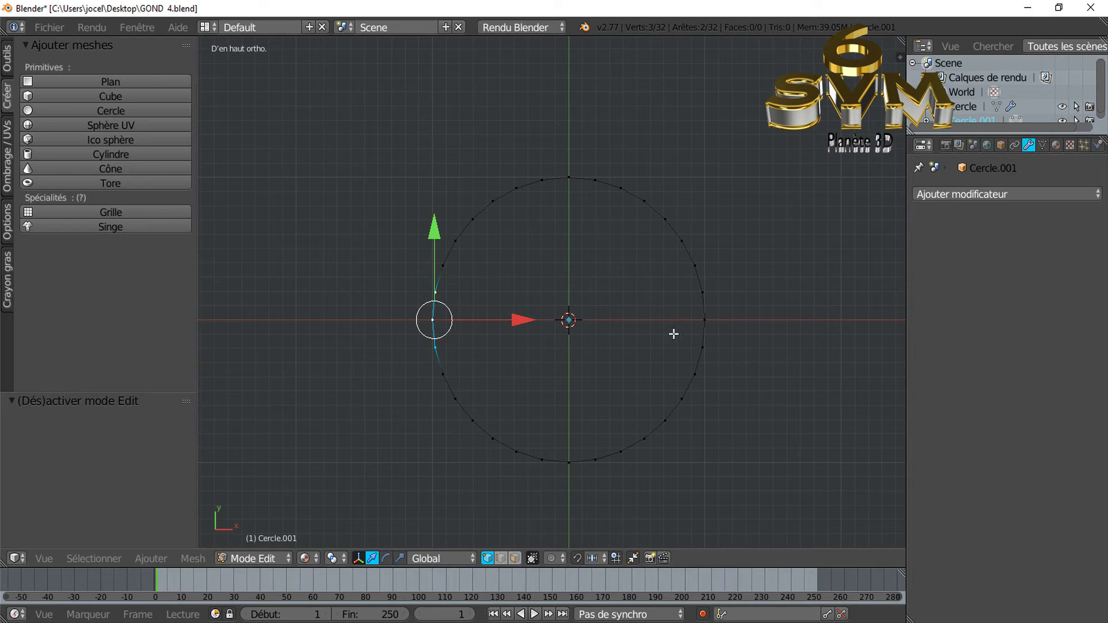
{"action": "right_click", "coordinate": [704, 319], "text": "shift"}
{"action": "right_click", "coordinate": [703, 293], "text": "shift"}
{"action": "right_click", "coordinate": [703, 345], "text": "shift"}
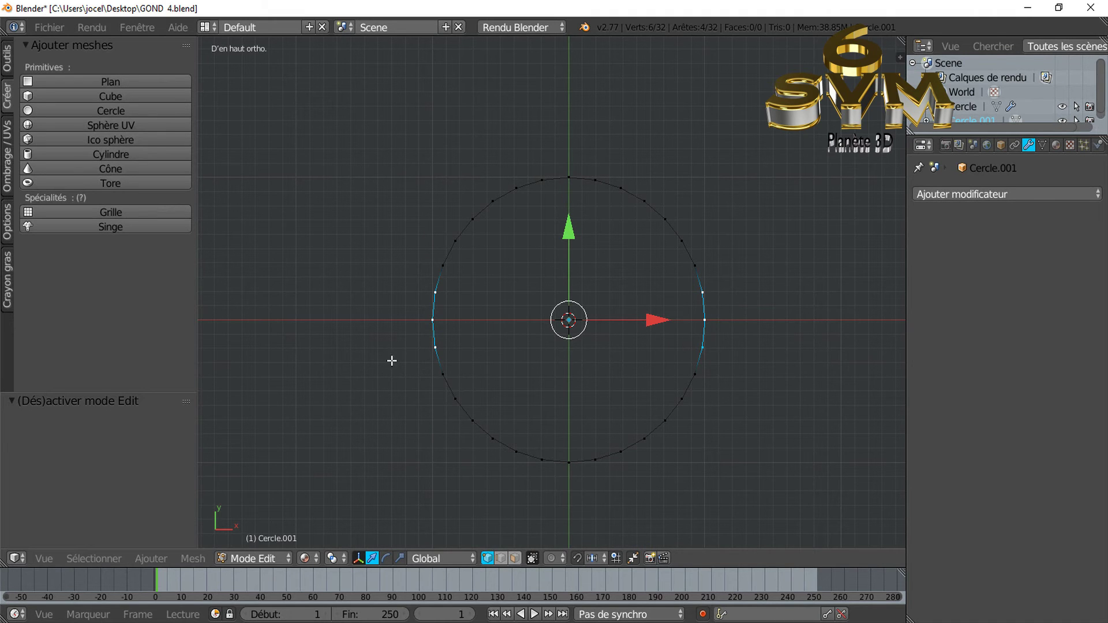
- Bridge the two side arcs with LoopTools Bridge
{"action": "left_click", "coordinate": [7, 62]}
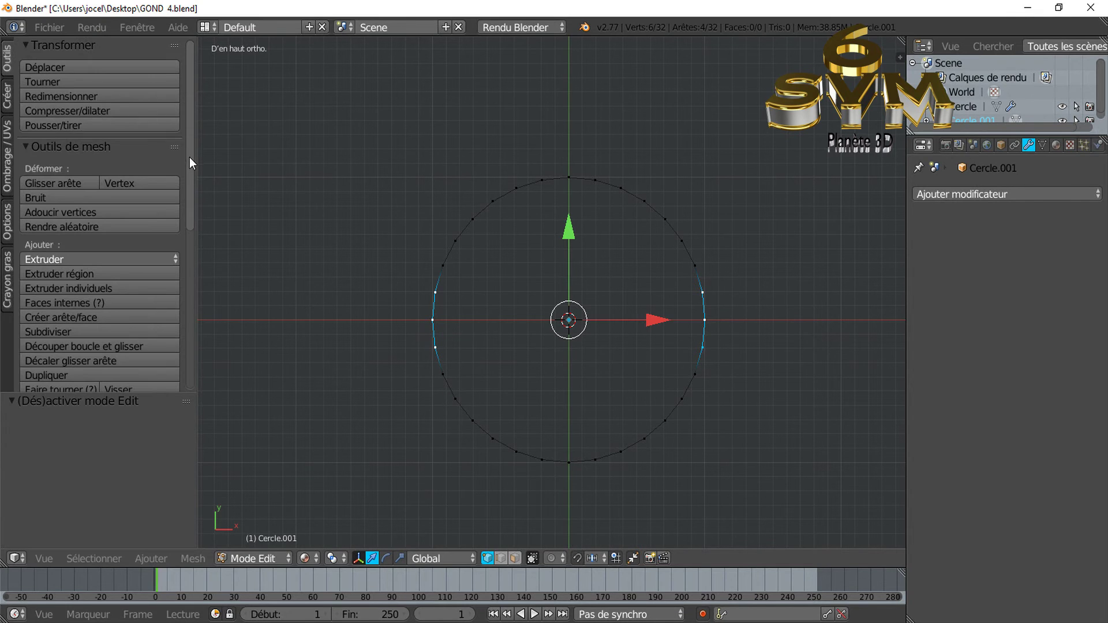
{"action": "left_click_drag", "start_coordinate": [190, 157], "coordinate": [186, 344]}
{"action": "left_click", "coordinate": [85, 277]}
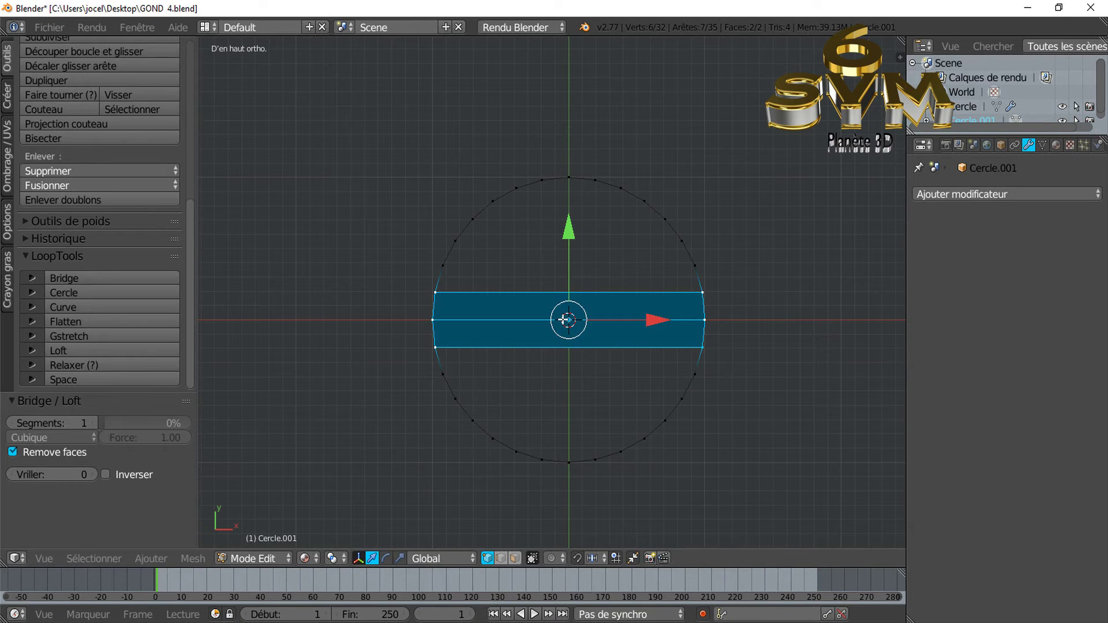
- Add three centred loop cuts across the bridged strip
{"action": "key", "text": "ctrl+r"}
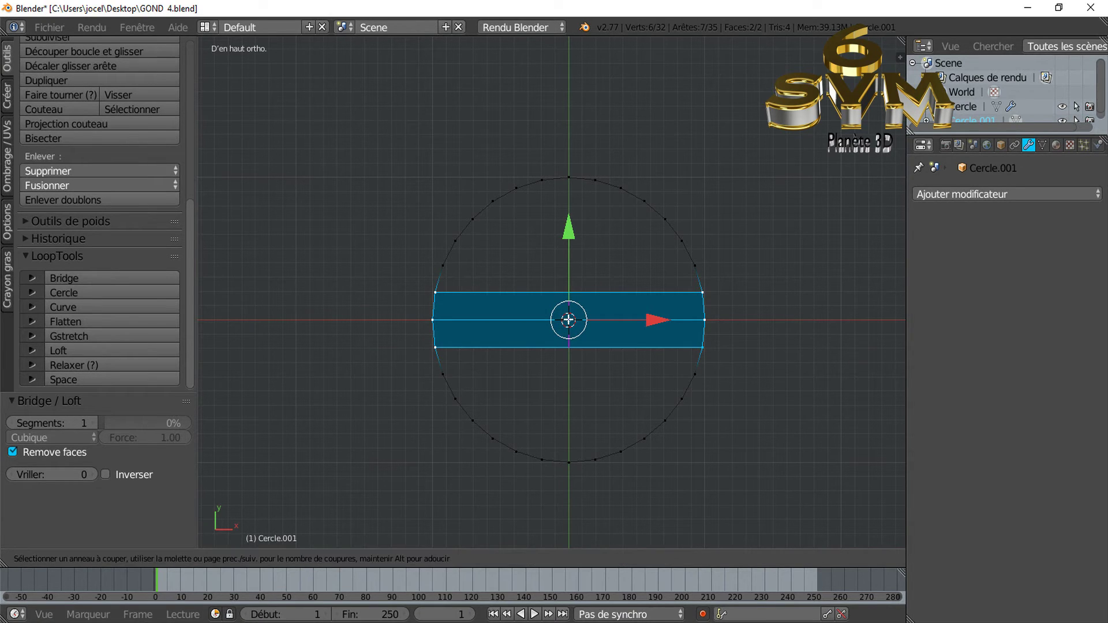
{"action": "scroll", "coordinate": [569, 319], "scroll_direction": "up", "scroll_amount": 2}
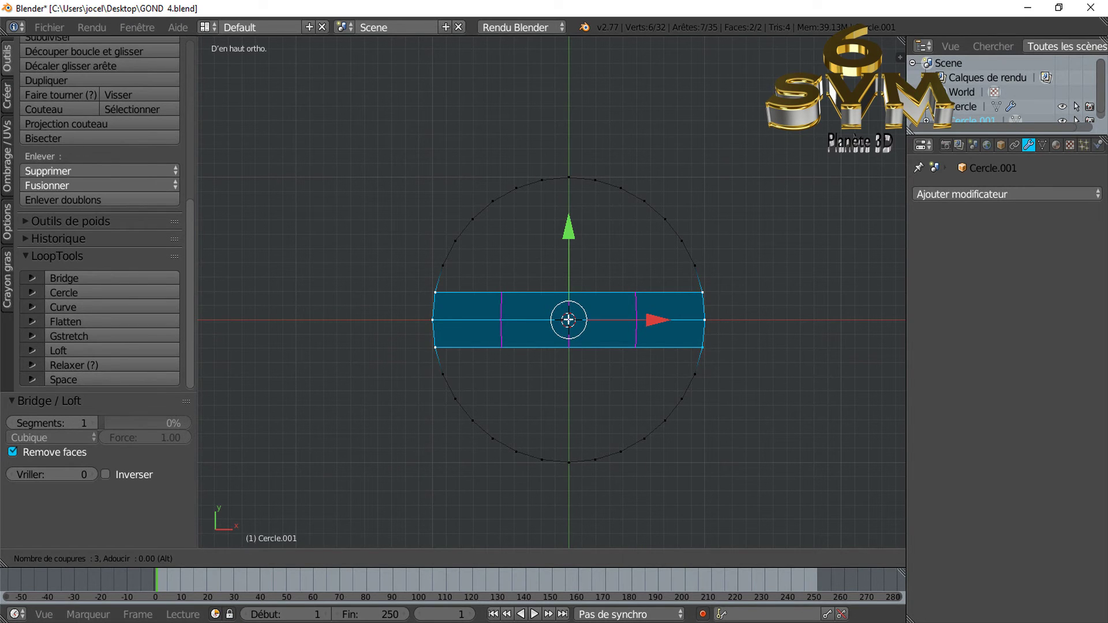
{"action": "left_click", "coordinate": [568, 319]}
{"action": "right_click", "coordinate": [569, 319]}
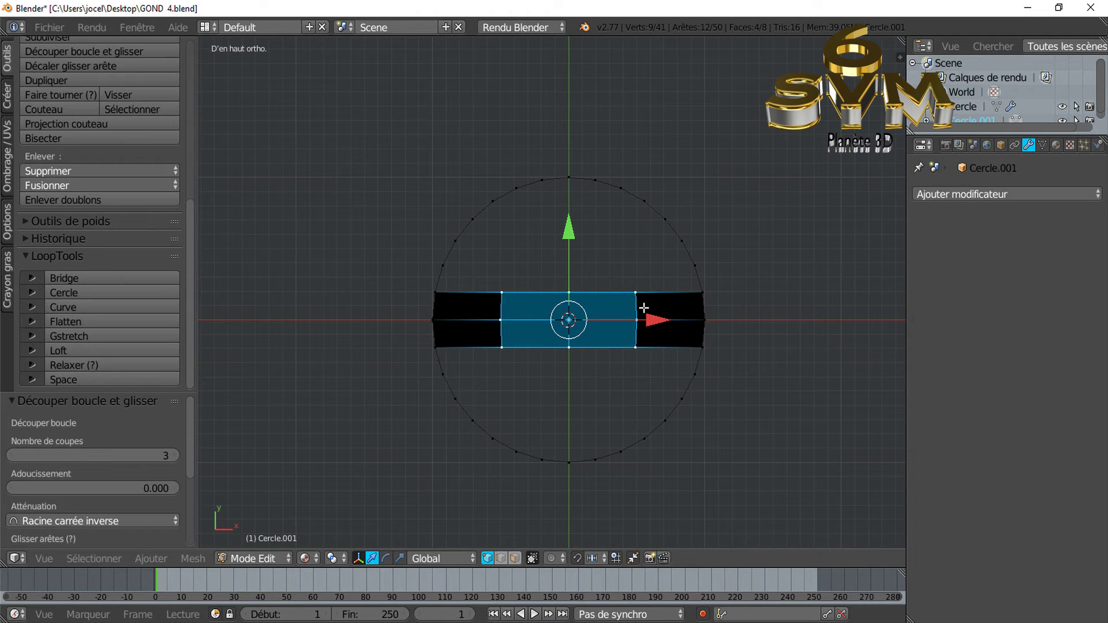
- Scale the two side loops 0.392 along X around the median point
{"action": "right_click", "coordinate": [636, 293]}
{"action": "right_click", "coordinate": [636, 319], "text": "shift"}
{"action": "right_click", "coordinate": [636, 346], "text": "shift"}
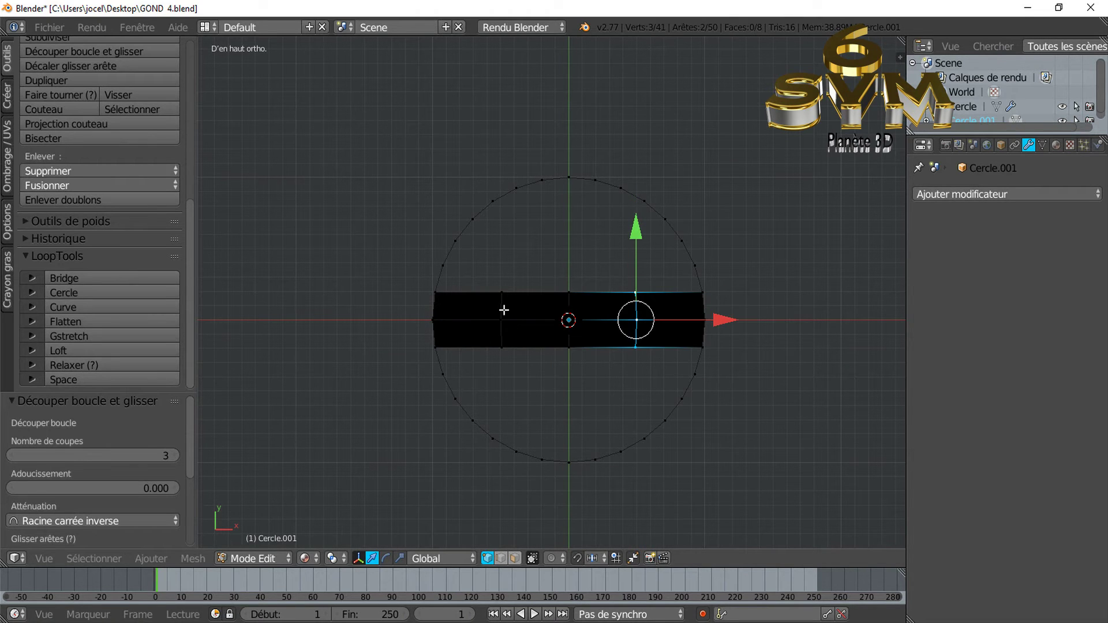
{"action": "right_click", "coordinate": [502, 294], "text": "shift"}
{"action": "right_click", "coordinate": [502, 320], "text": "shift"}
{"action": "right_click", "coordinate": [501, 346], "text": "shift"}
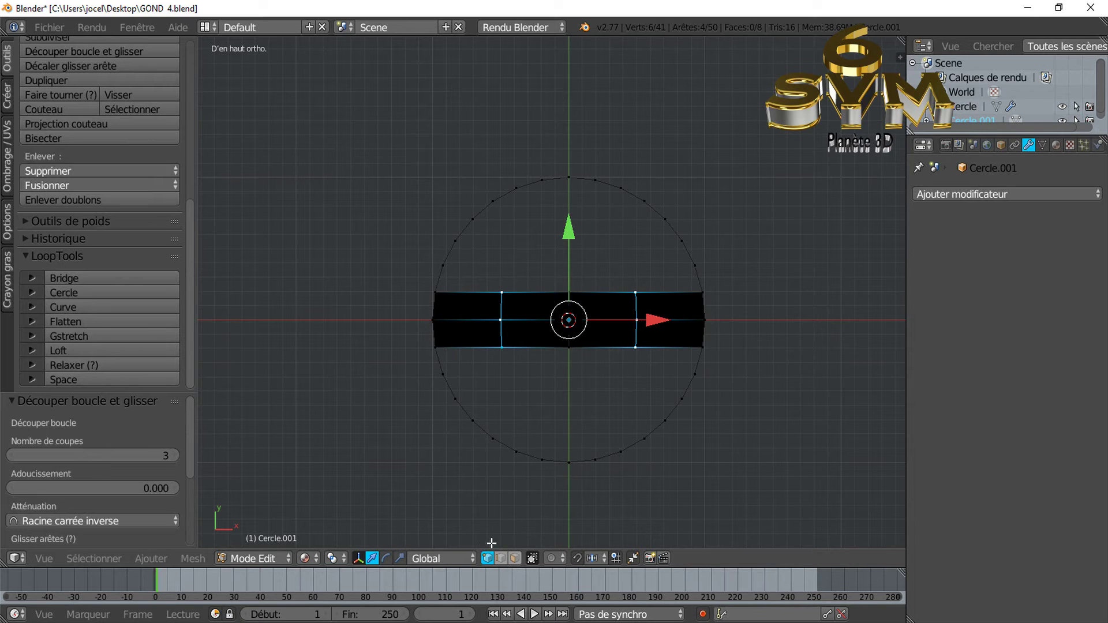
{"action": "left_click", "coordinate": [399, 558]}
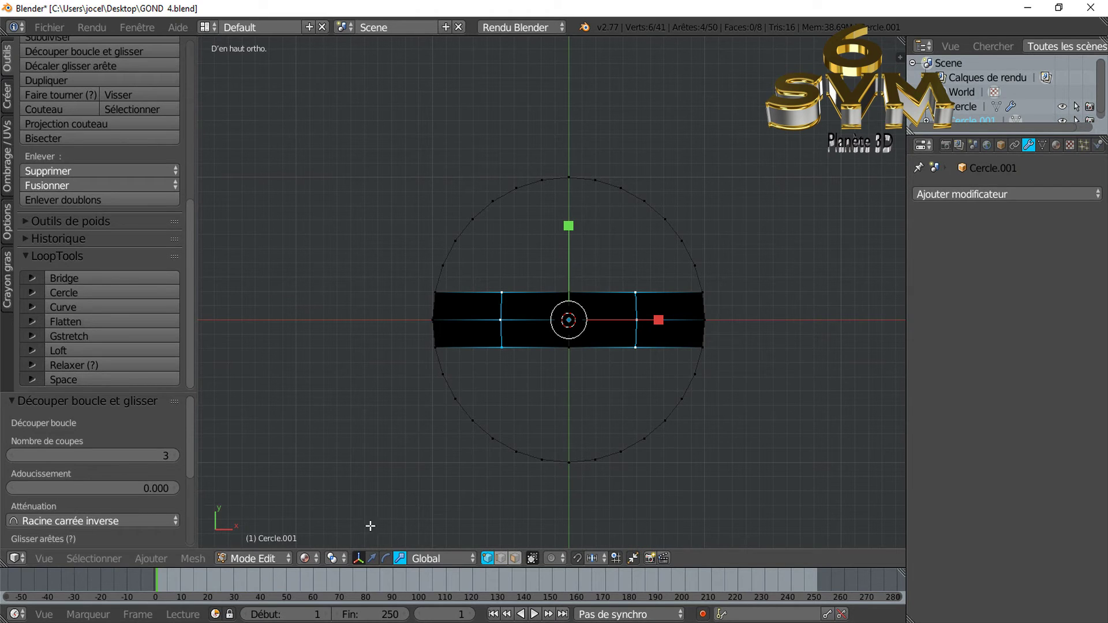
{"action": "left_click", "coordinate": [339, 558]}
{"action": "left_click", "coordinate": [342, 494]}
{"action": "left_click_drag", "start_coordinate": [659, 319], "coordinate": [604, 319]}
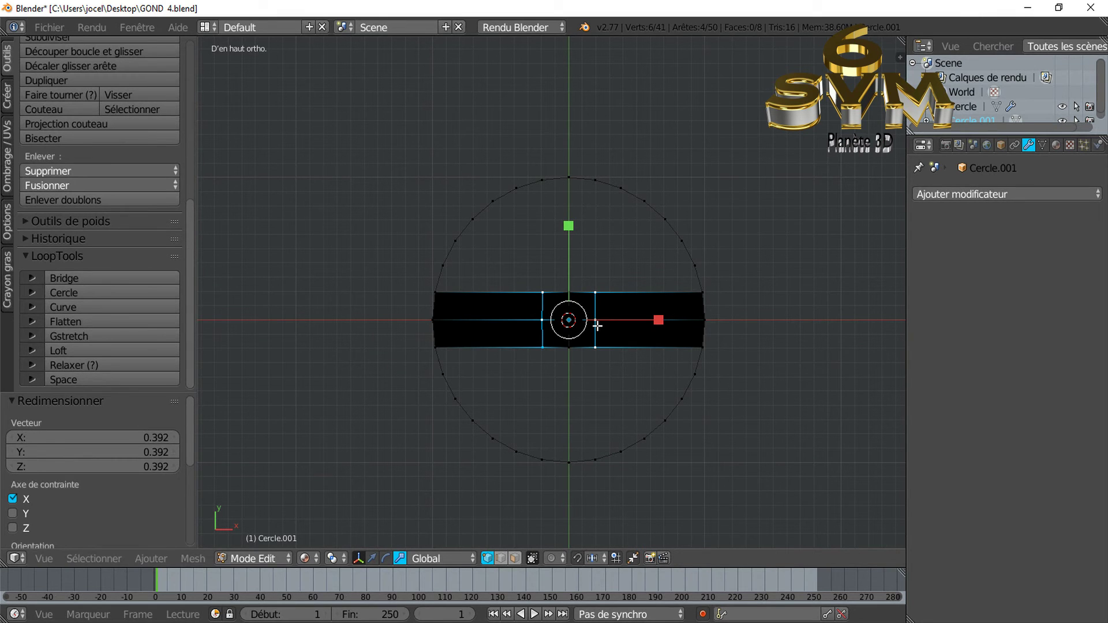
- Bridge the circle's top arc to the bar's top edge, forming a vertical arm
{"action": "key", "text": "a"}
{"action": "key", "text": "c"}
{"action": "left_click", "coordinate": [548, 180]}
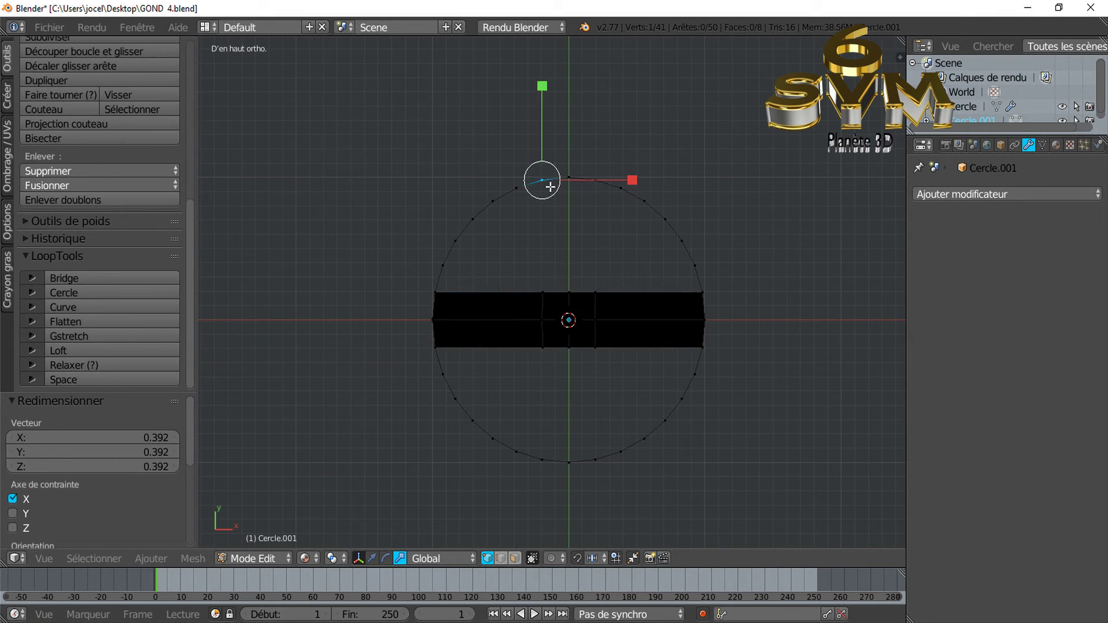
{"action": "left_click", "coordinate": [590, 185], "text": "shift"}
{"action": "left_click", "coordinate": [593, 282], "text": "shift"}
{"action": "left_click", "coordinate": [552, 286], "text": "shift"}
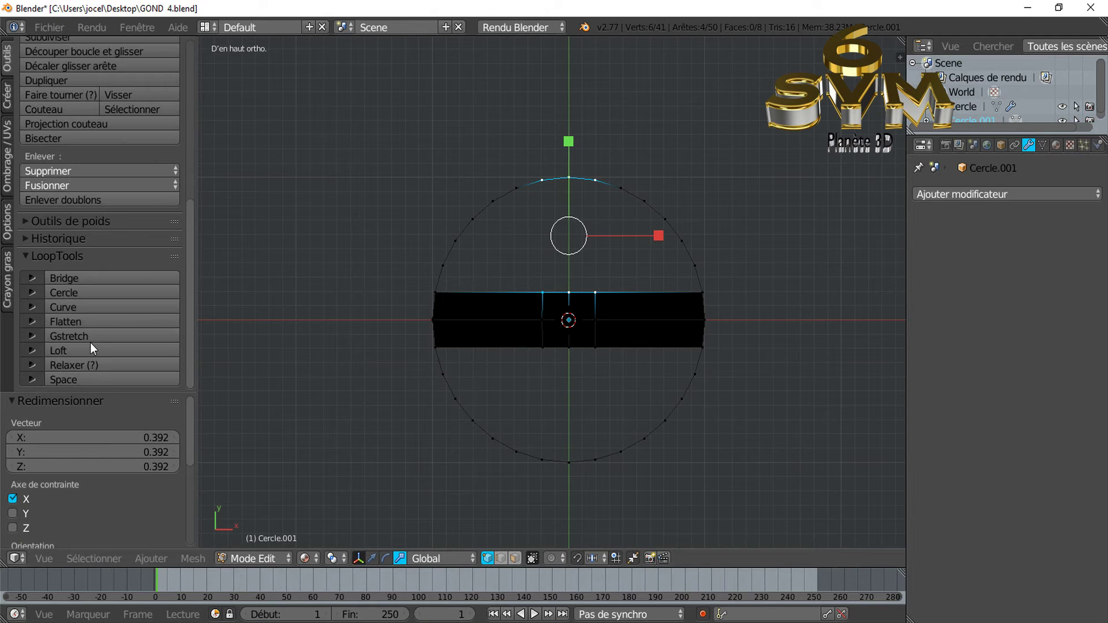
{"action": "left_click", "coordinate": [95, 278]}
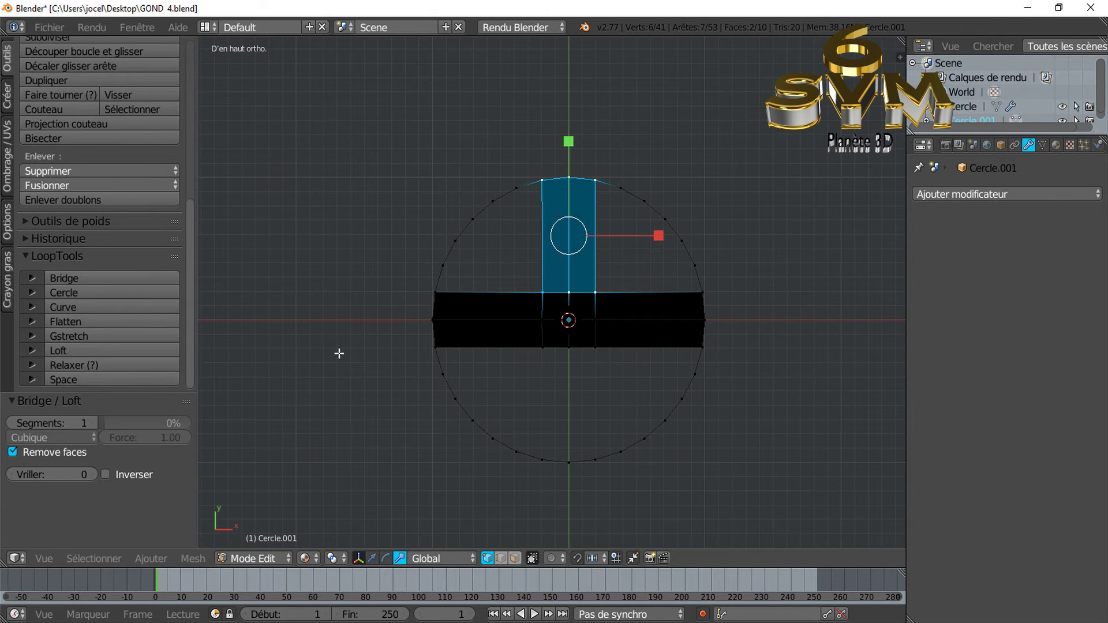
- Try bridging the bottom edges, undo it, and toggle out of and back into Edit mode
{"action": "right_click", "coordinate": [543, 353]}
{"action": "right_click", "coordinate": [594, 355], "text": "shift"}
{"action": "right_click", "coordinate": [593, 449], "text": "shift"}
{"action": "right_click", "coordinate": [544, 459], "text": "shift"}
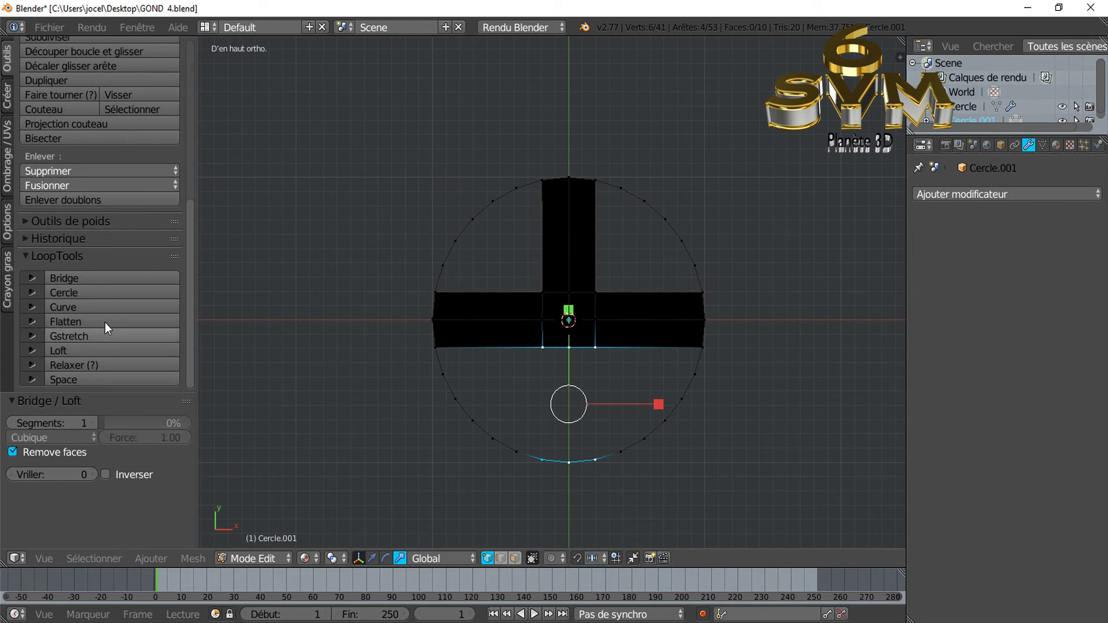
{"action": "left_click", "coordinate": [102, 279]}
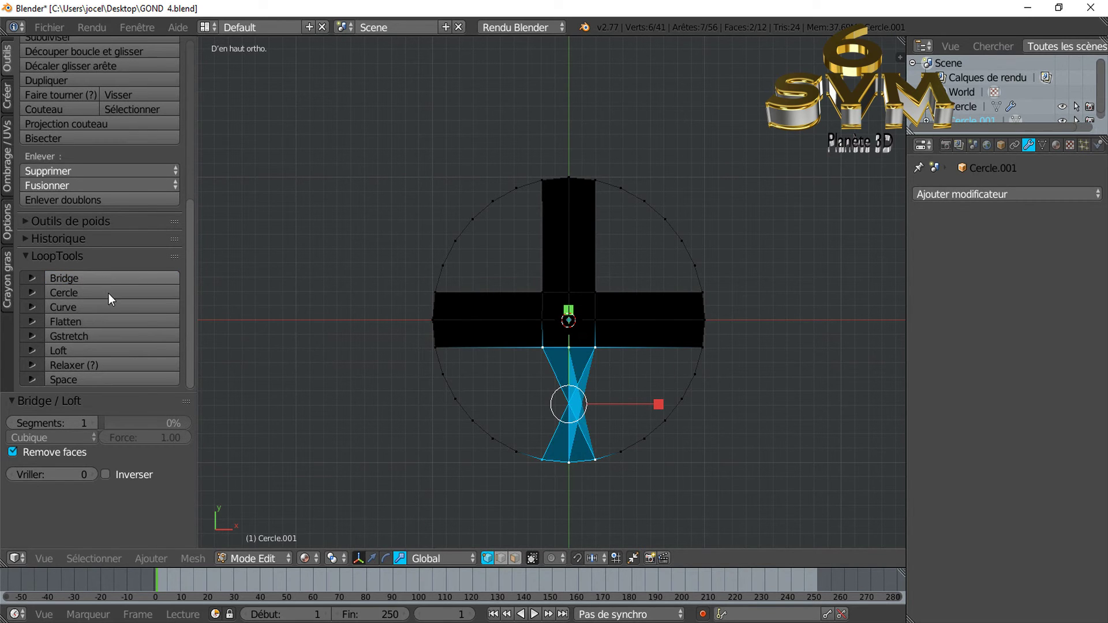
{"action": "key", "text": "ctrl+z"}
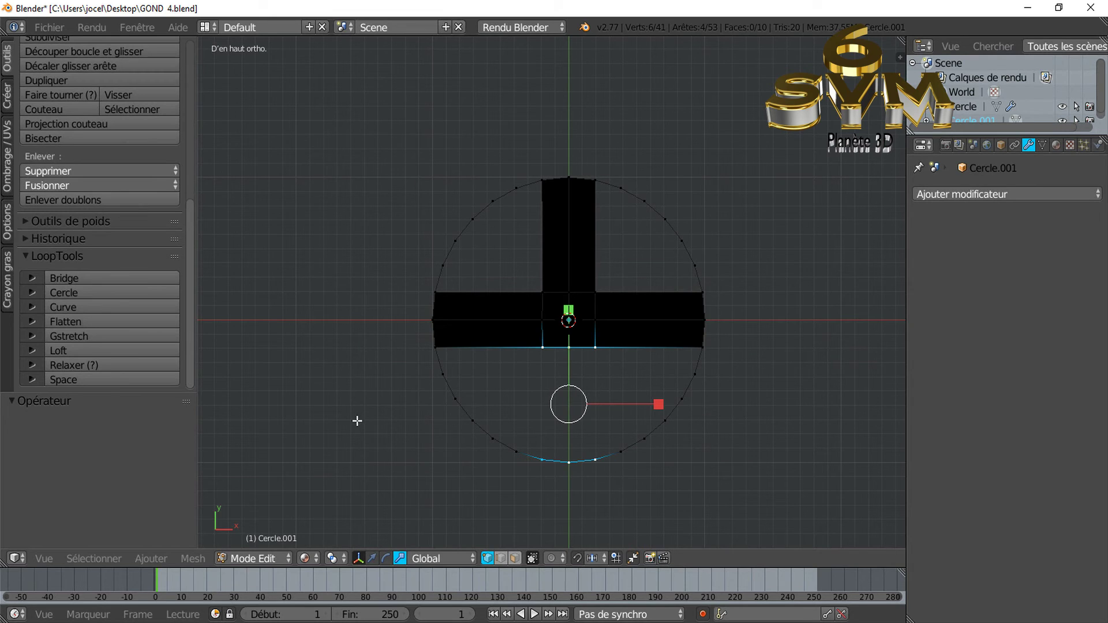
{"action": "scroll", "coordinate": [401, 438], "scroll_direction": "up", "scroll_amount": 1}
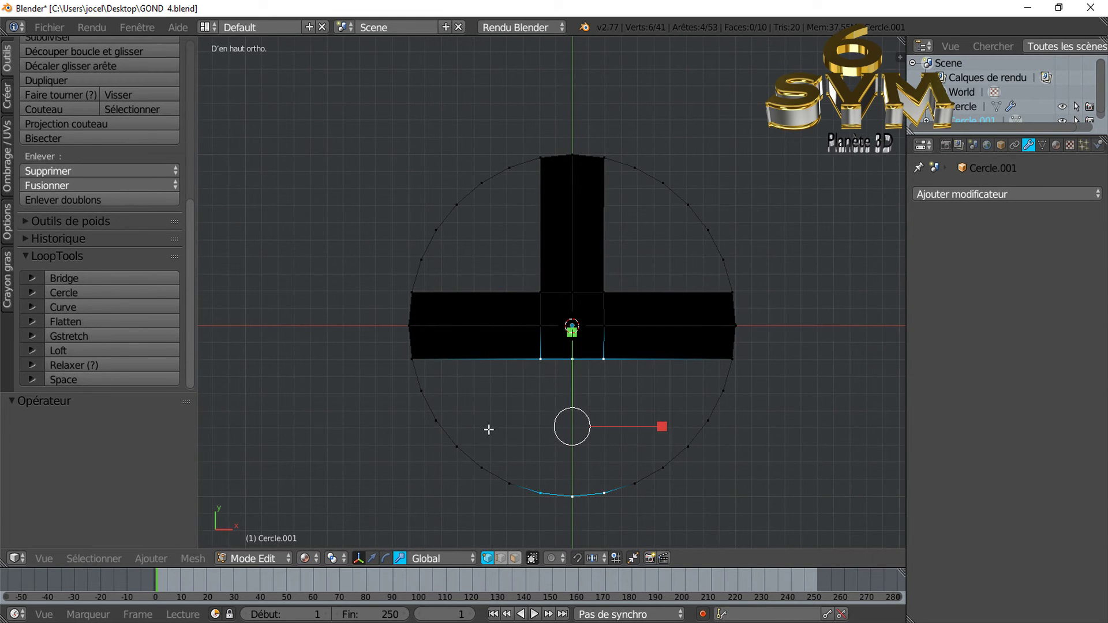
{"action": "middle_click_drag", "start_coordinate": [489, 429], "coordinate": [487, 347]}
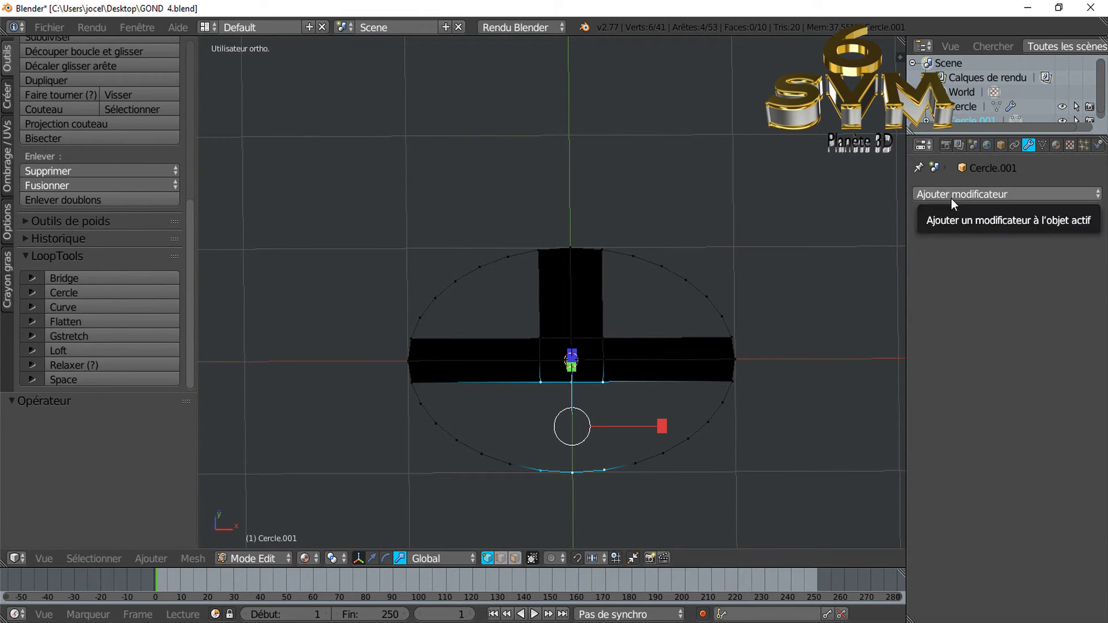
{"action": "middle_click_drag", "start_coordinate": [631, 407], "coordinate": [626, 468]}
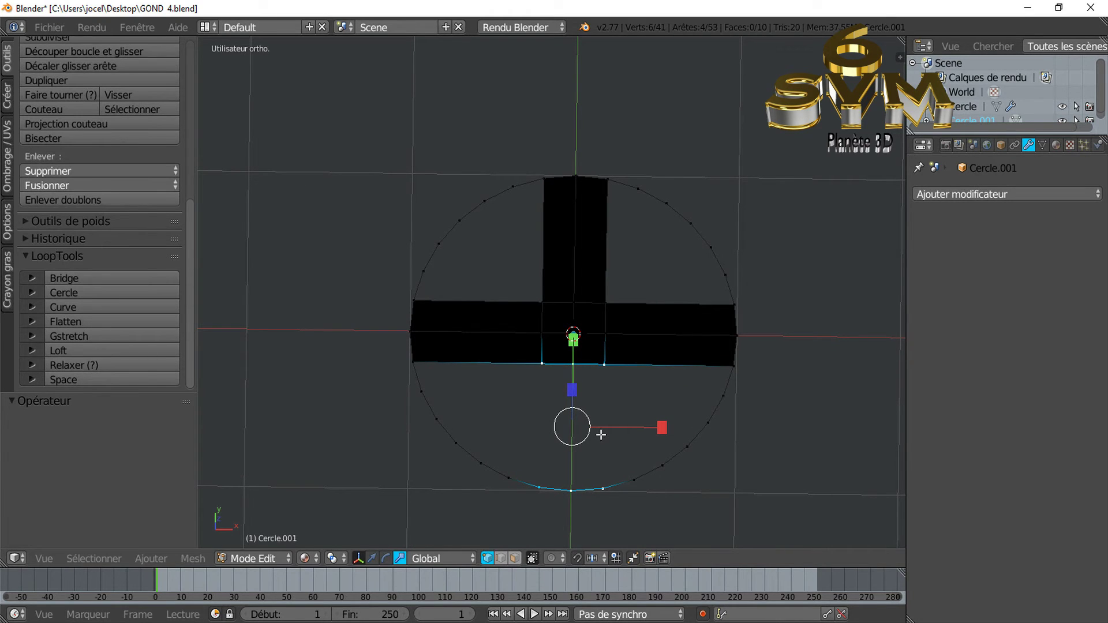
{"action": "key", "text": "Tab"}
{"action": "key", "text": "Tab"}
{"action": "key", "text": "alt+z"}
- Select all and recalculate the normals to face consistently
{"action": "middle_click_drag", "start_coordinate": [366, 443], "coordinate": [368, 455]}
{"action": "key", "text": "a"}
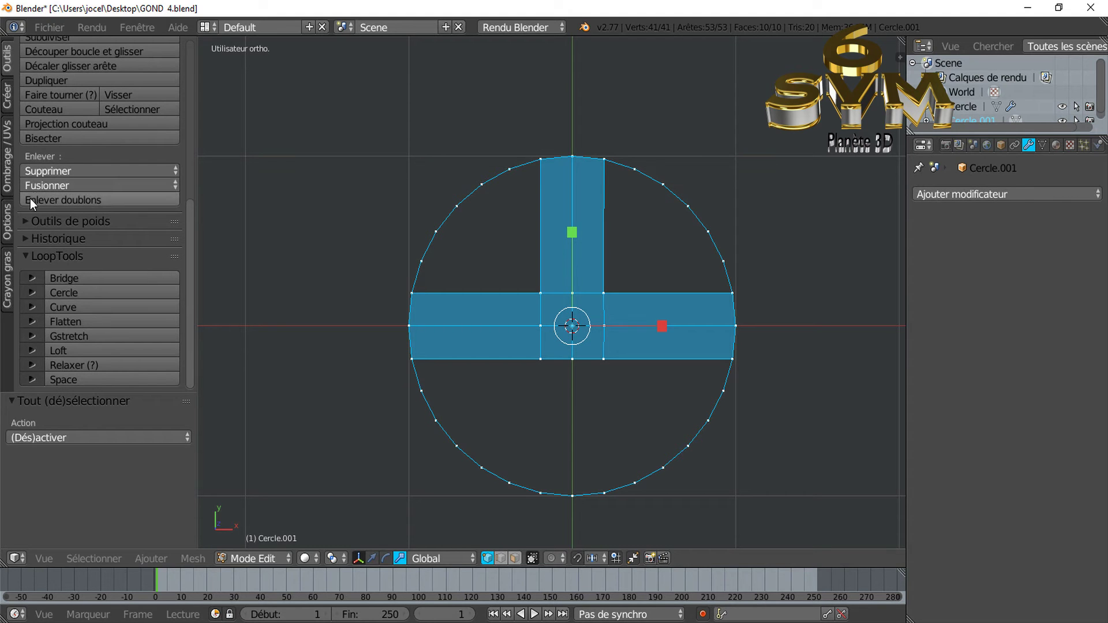
{"action": "left_click", "coordinate": [8, 159]}
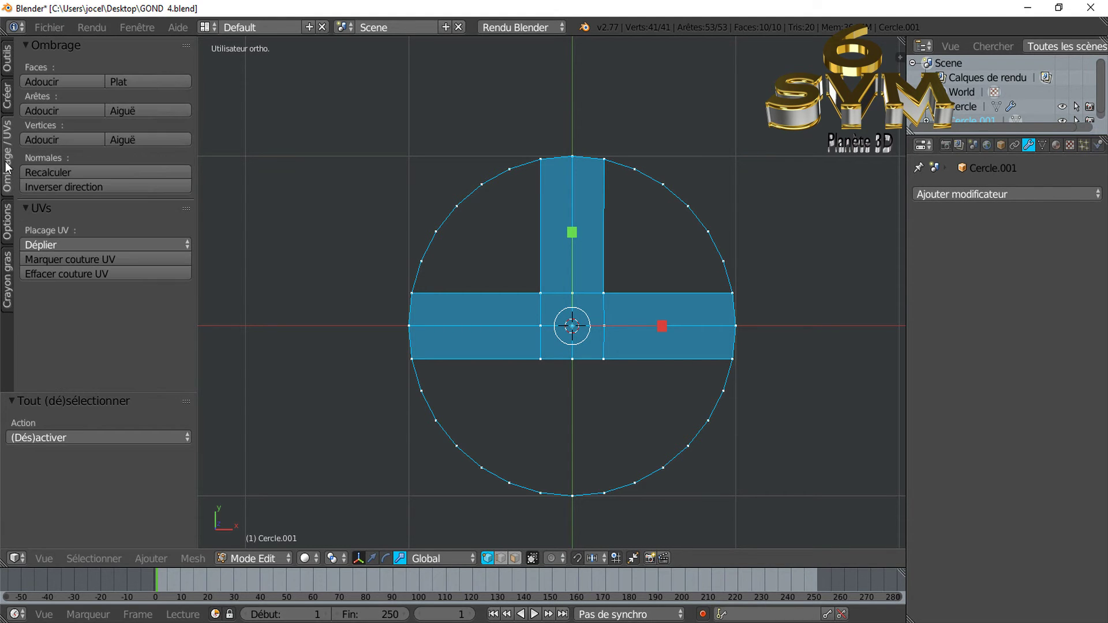
{"action": "left_click", "coordinate": [63, 172]}
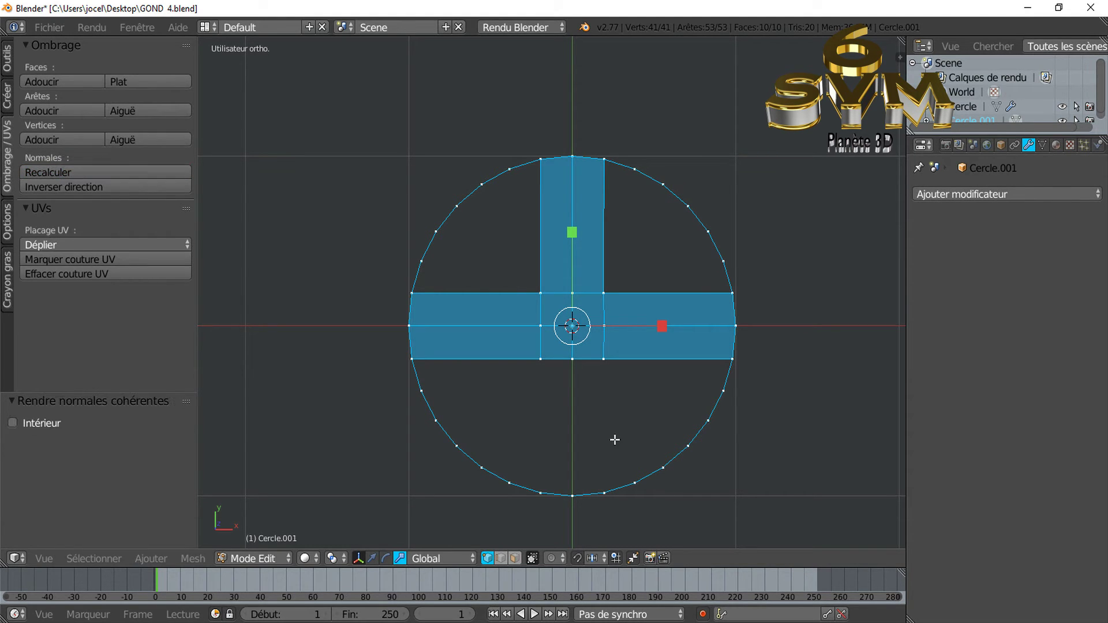
- Fill two faces between the bar's bottom edges and the circle's bottom arc
{"action": "left_click", "coordinate": [501, 558]}
{"action": "right_click", "coordinate": [562, 374]}
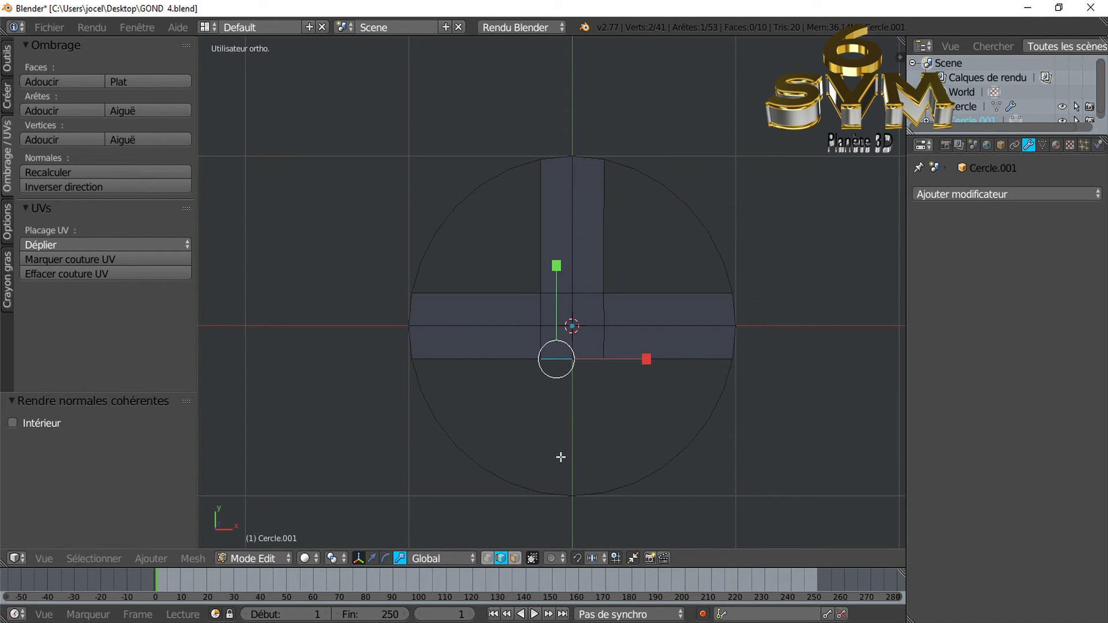
{"action": "right_click", "coordinate": [550, 489], "text": "shift"}
{"action": "key", "text": "f"}
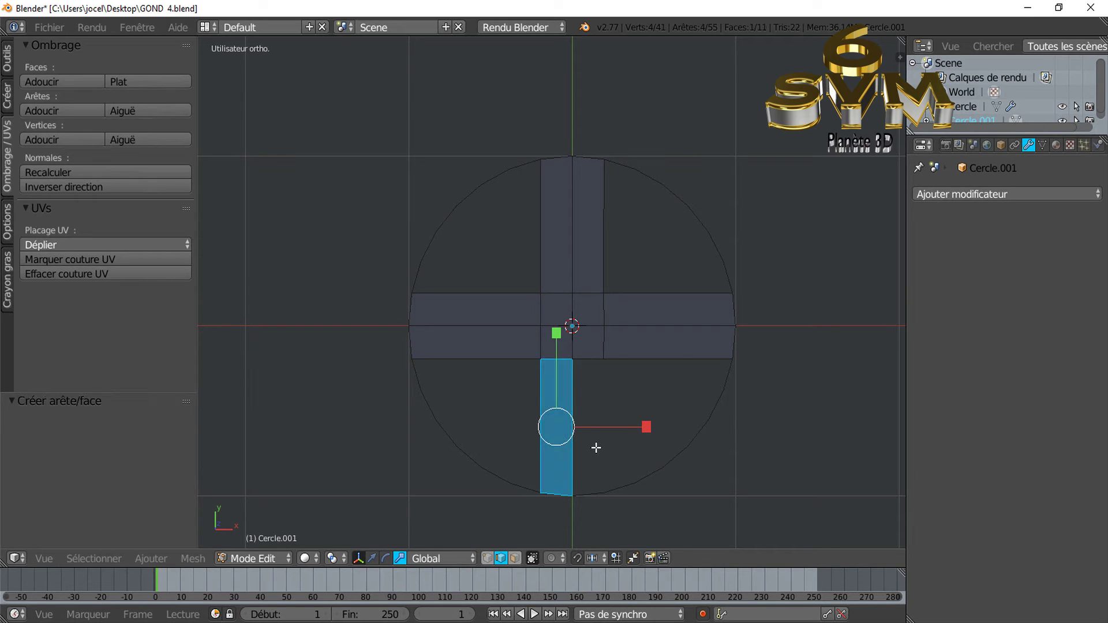
{"action": "right_click", "coordinate": [581, 366]}
{"action": "right_click", "coordinate": [590, 487], "text": "shift"}
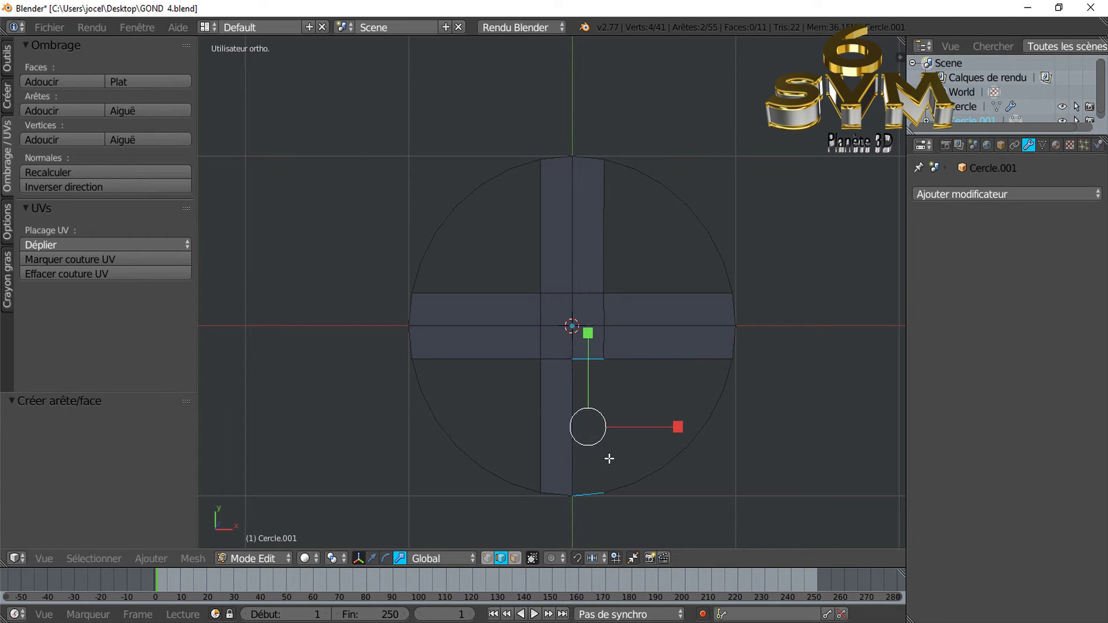
{"action": "key", "text": "f"}
{"action": "middle_click_drag", "start_coordinate": [609, 458], "coordinate": [621, 438]}
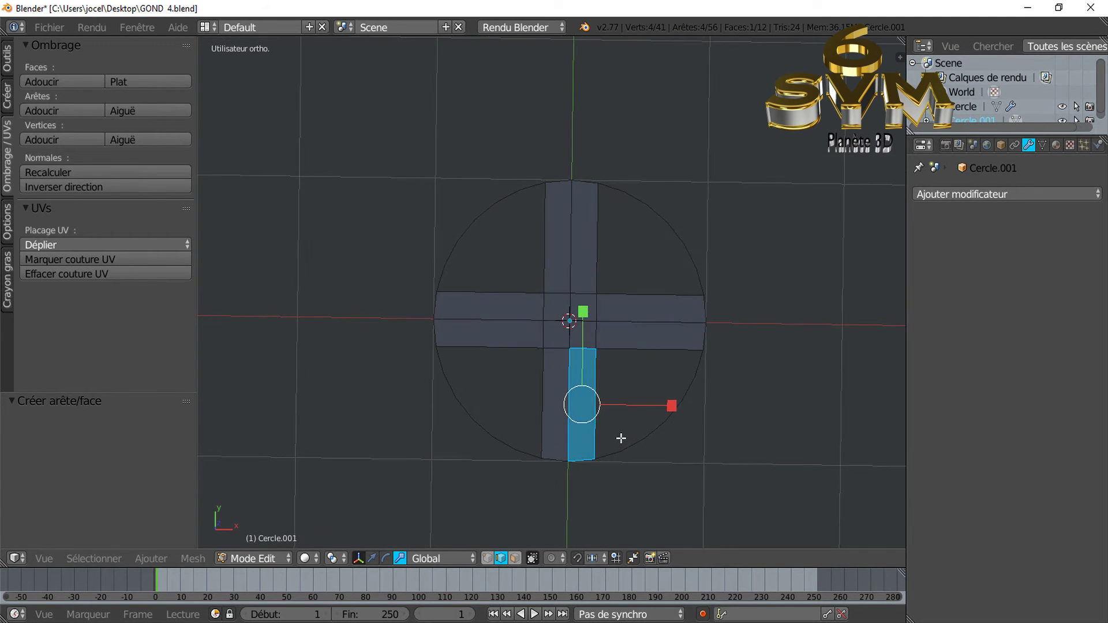
{"action": "scroll", "coordinate": [587, 334], "scroll_direction": "up", "scroll_amount": 1}
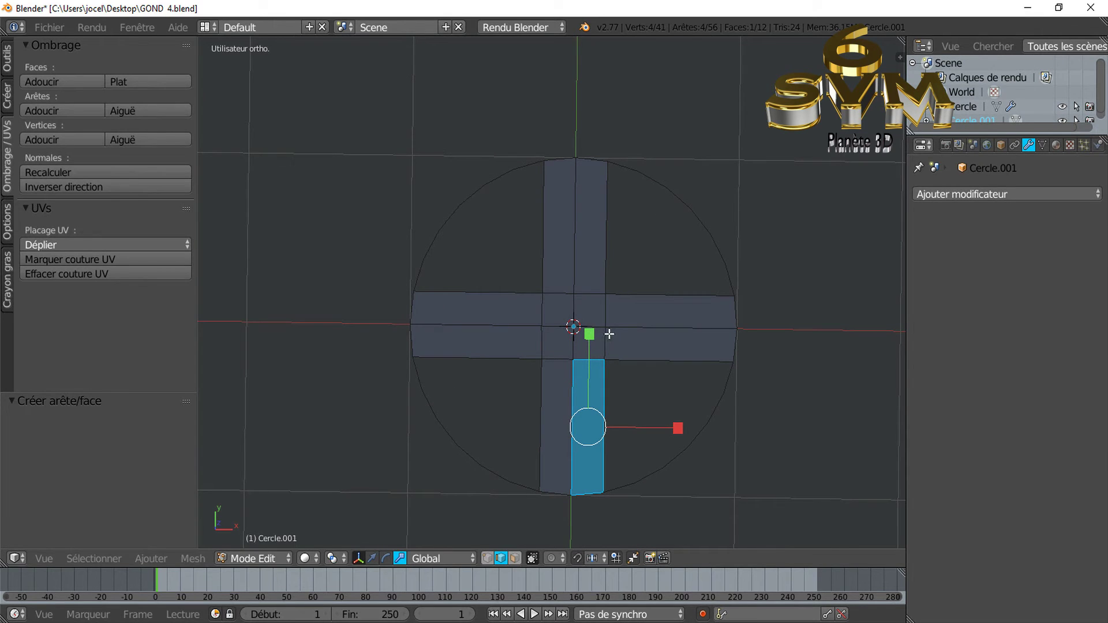
{"action": "left_click", "coordinate": [514, 557]}
- Add centred loop cuts across the cross's right and bottom arms
{"action": "key", "text": "ctrl+r"}
{"action": "left_click", "coordinate": [668, 312]}
{"action": "right_click", "coordinate": [668, 312]}
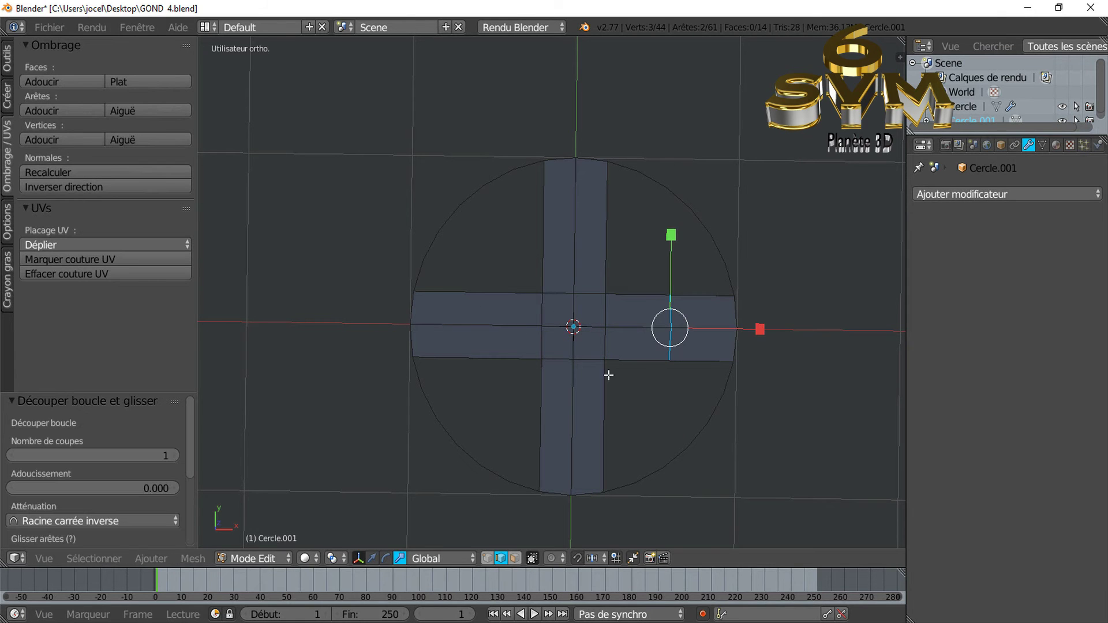
{"action": "key", "text": "ctrl+r"}
{"action": "left_click", "coordinate": [585, 414]}
{"action": "right_click", "coordinate": [585, 414]}
{"action": "right_click", "coordinate": [459, 305], "text": "ctrl"}
- Undo a misplaced loop cut and an accidental diagonal extrusion
{"action": "key", "text": "ctrl+r"}
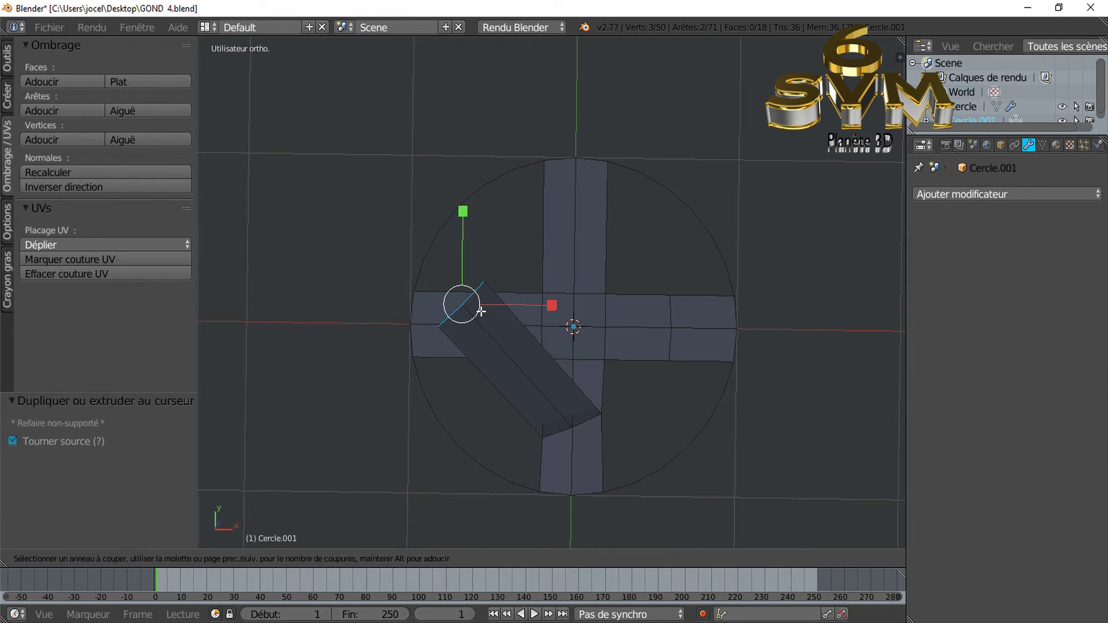
{"action": "left_click", "coordinate": [652, 442]}
{"action": "right_click", "coordinate": [652, 434]}
{"action": "key", "text": "ctrl+z"}
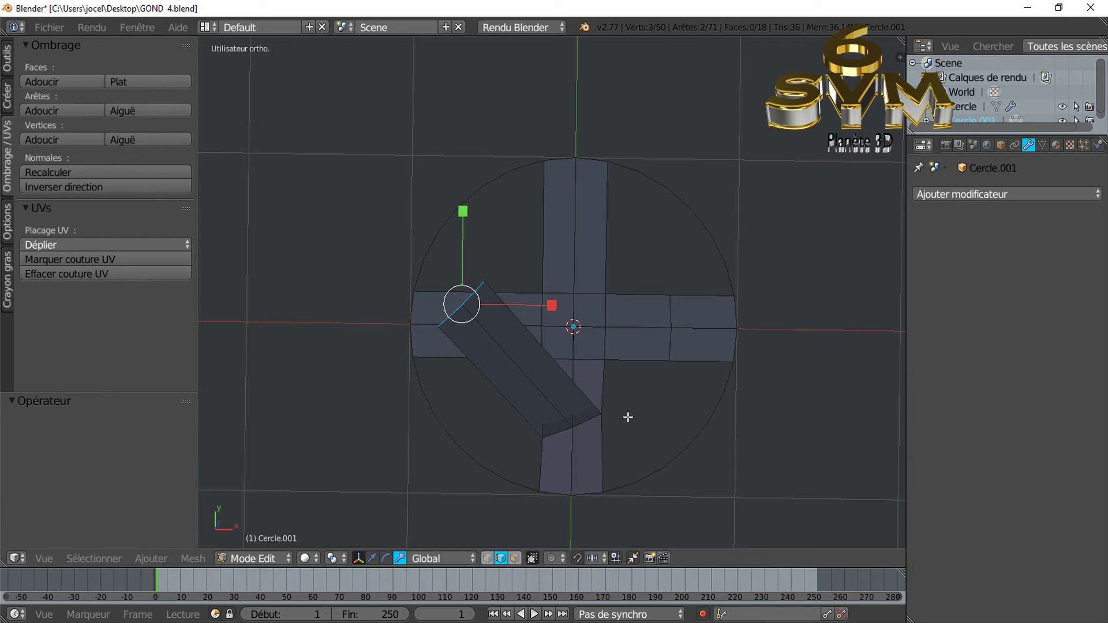
{"action": "key", "text": "ctrl+z"}
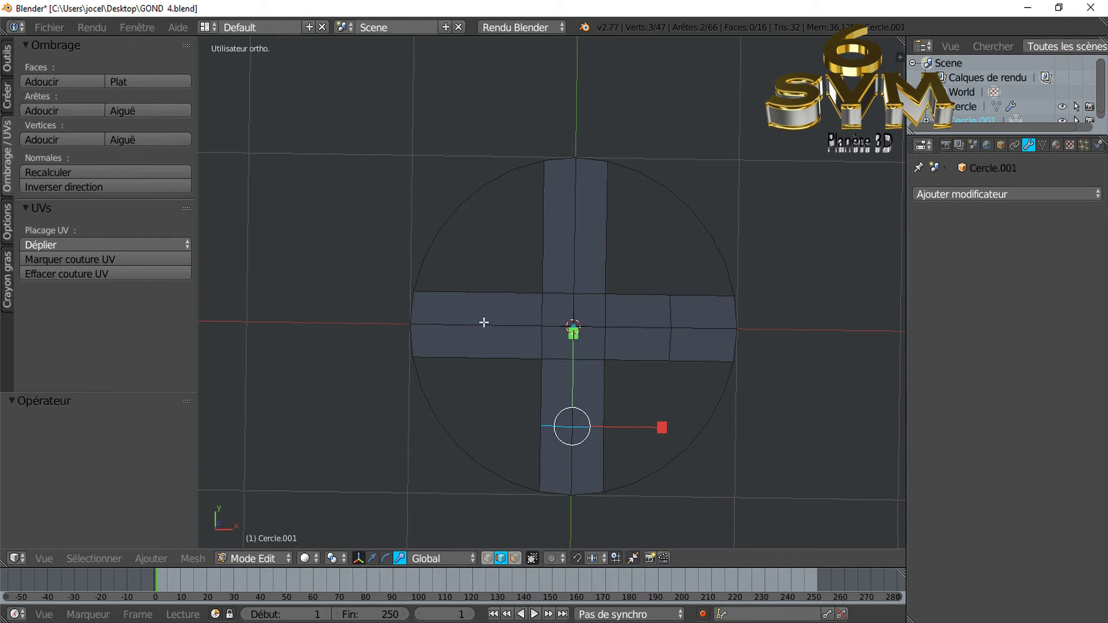
- Add loop cuts across the cross's left and top arms
{"action": "key", "text": "ctrl+r"}
{"action": "left_click", "coordinate": [476, 307]}
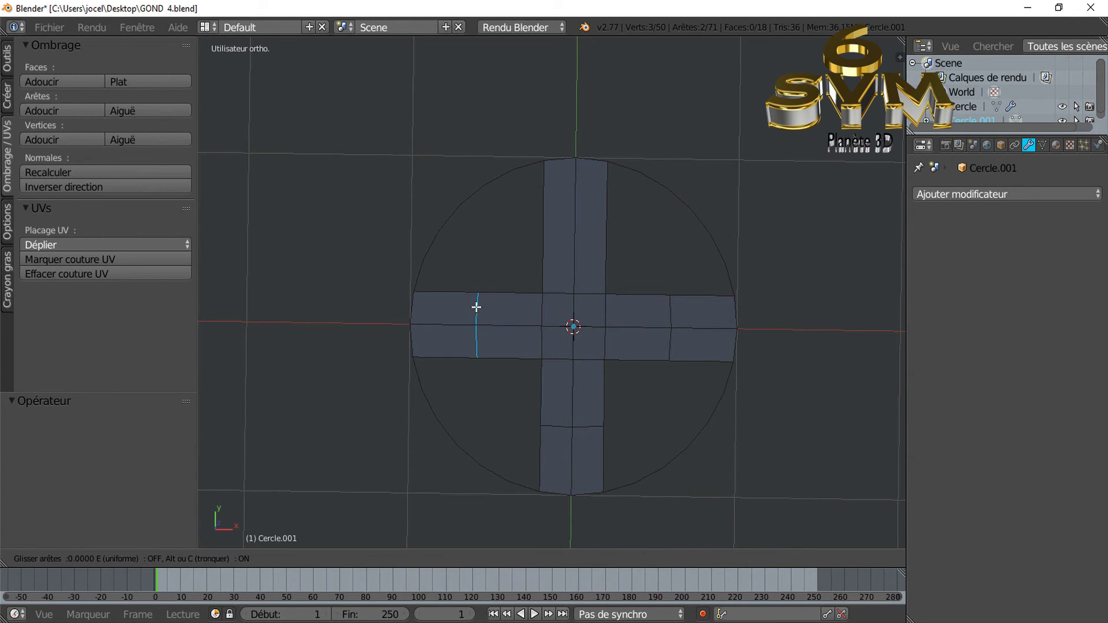
{"action": "left_click", "coordinate": [477, 307]}
{"action": "key", "text": "ctrl+r"}
{"action": "left_click", "coordinate": [587, 230]}
{"action": "right_click", "coordinate": [588, 232]}
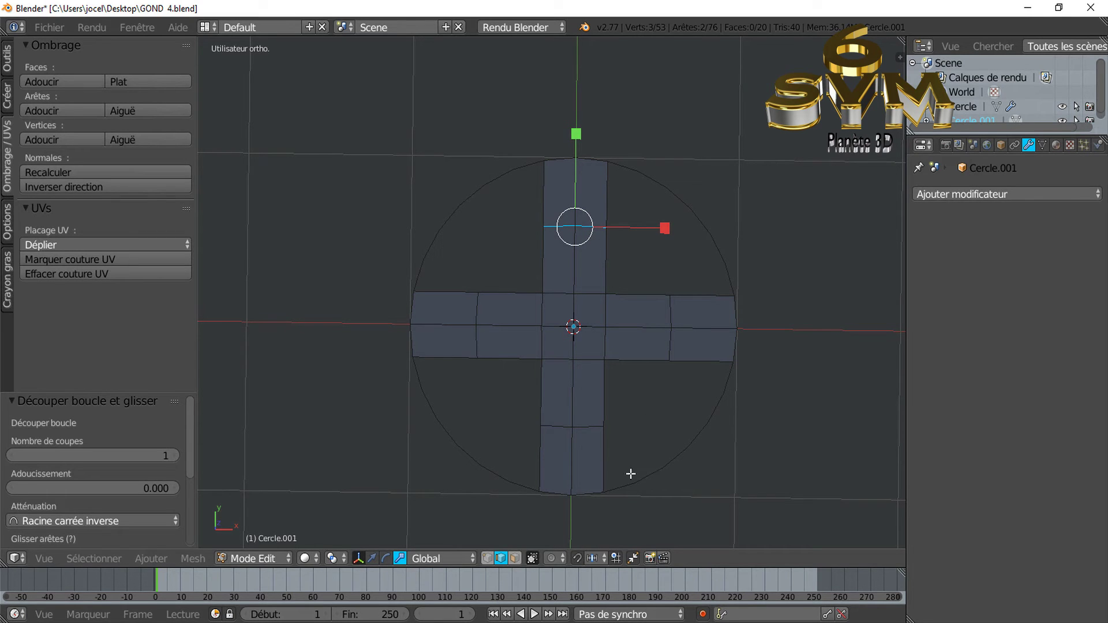
{"action": "left_click", "coordinate": [488, 558]}
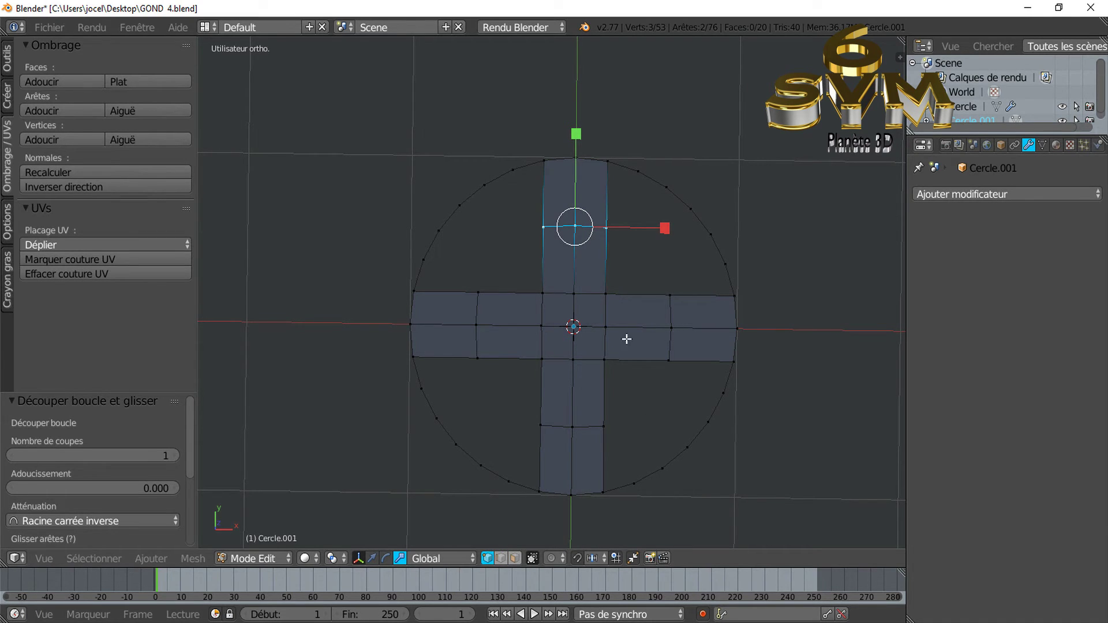
- Fill the upper-right quarter between the cross and the rim arc with a face
{"action": "right_click", "coordinate": [652, 295], "text": "alt"}
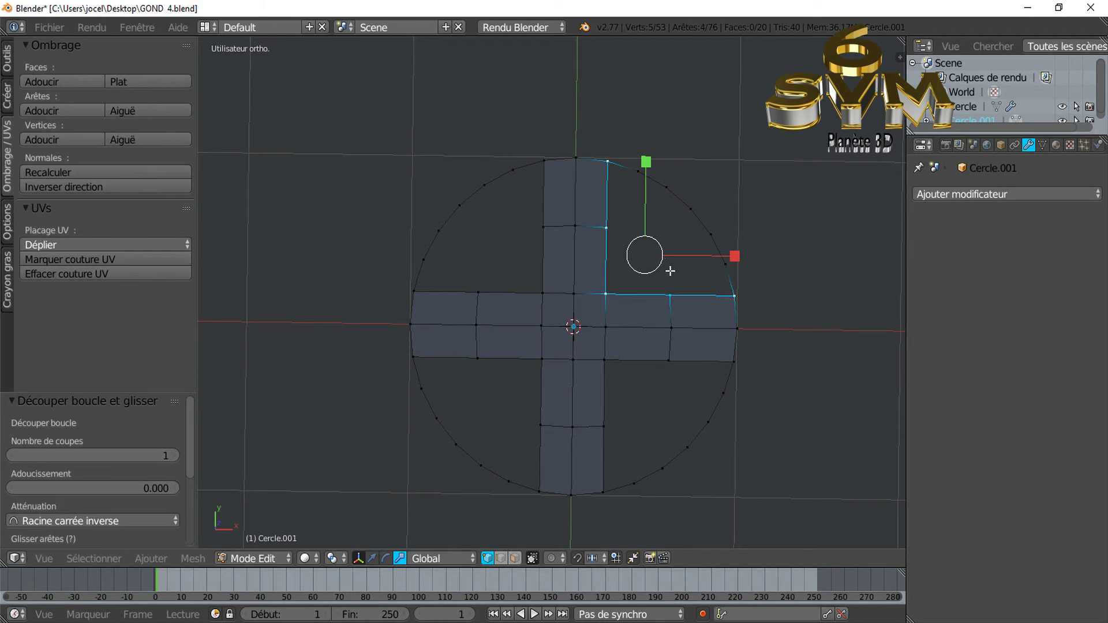
{"action": "right_click", "coordinate": [690, 226]}
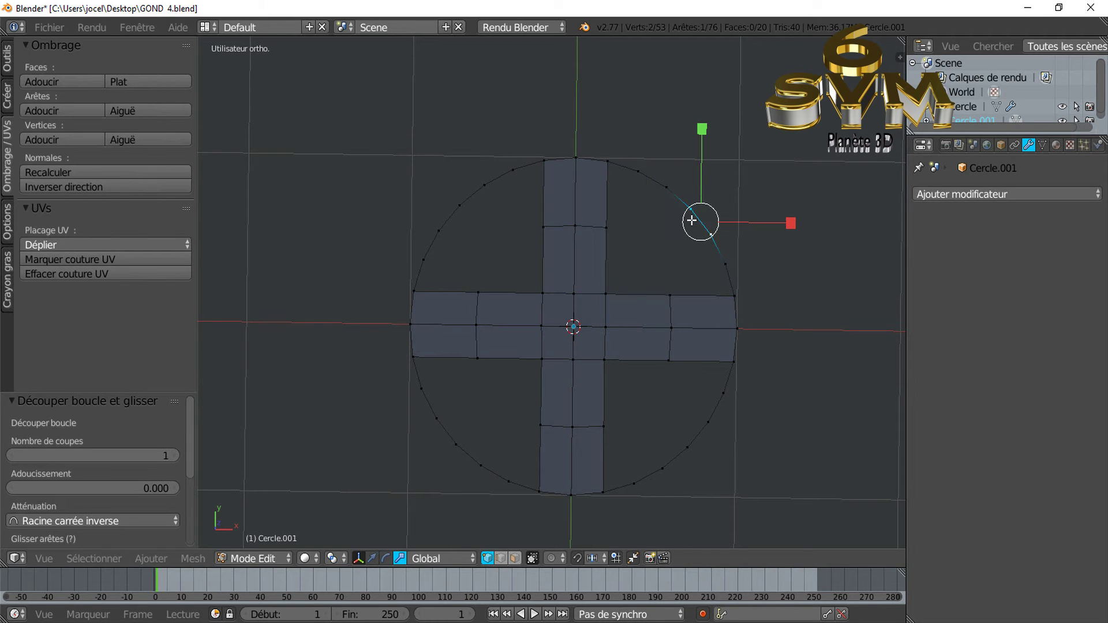
{"action": "right_click", "coordinate": [634, 293], "text": "alt"}
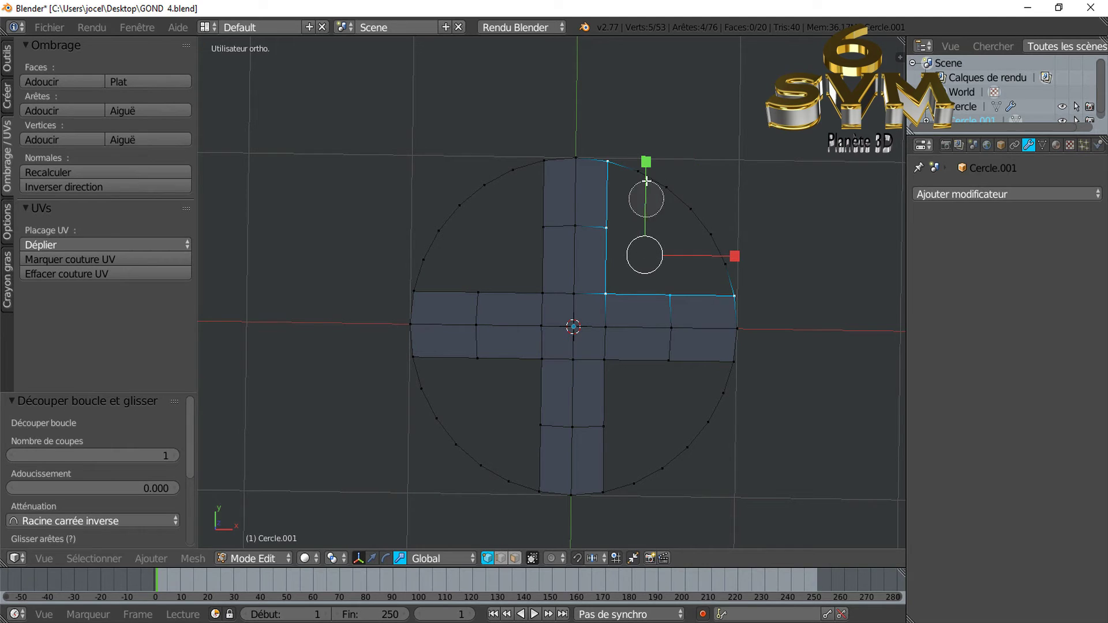
{"action": "right_click", "coordinate": [684, 211], "text": "shift"}
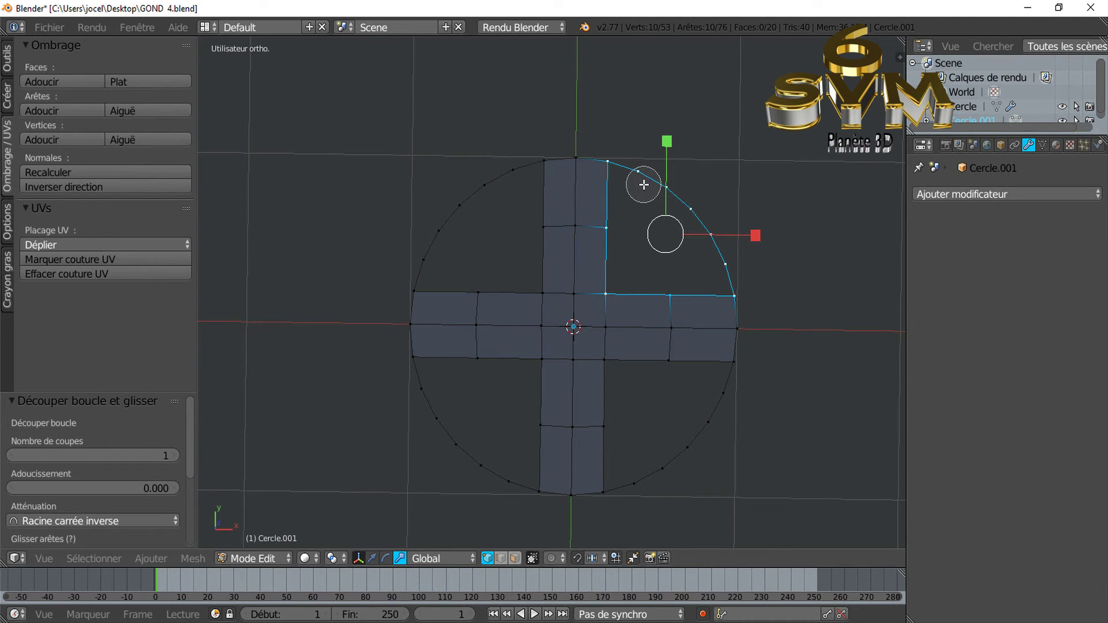
{"action": "key", "text": "f"}
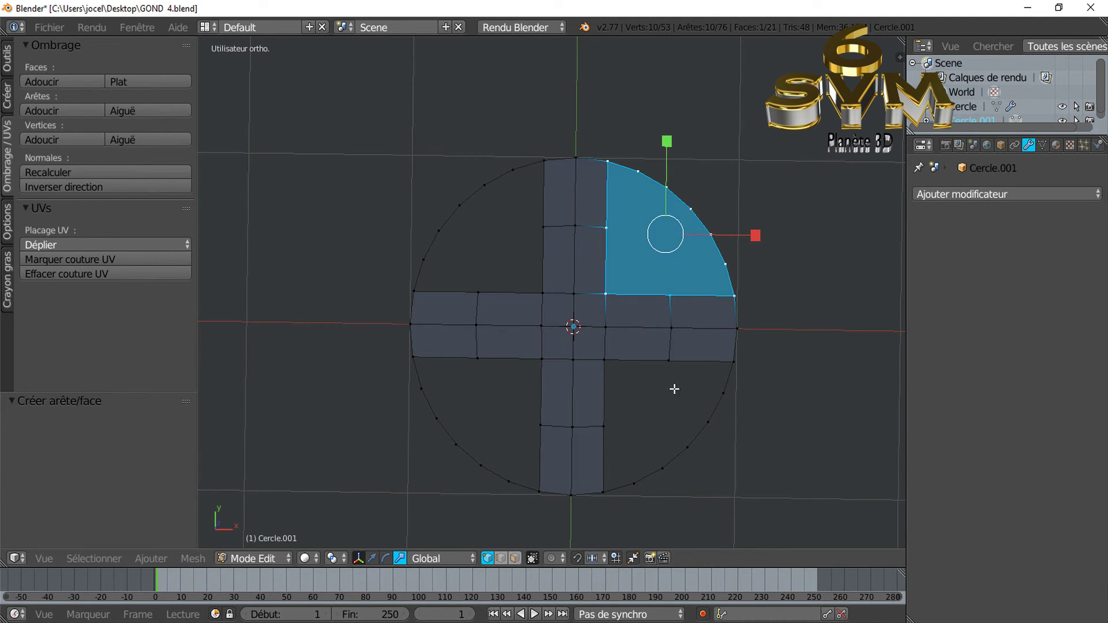
- Circle-select the lower-right quarter's arc and edge vertices and fill it with a face
{"action": "key", "text": "a"}
{"action": "key", "text": "c"}
{"action": "mouse_move", "coordinate": [611, 370]}
{"action": "left_mouse_down"}
{"action": "mouse_move", "coordinate": [737, 386]}
{"action": "mouse_move", "coordinate": [638, 494]}
{"action": "mouse_move", "coordinate": [613, 477]}
{"action": "mouse_move", "coordinate": [618, 376]}
{"action": "left_mouse_up"}
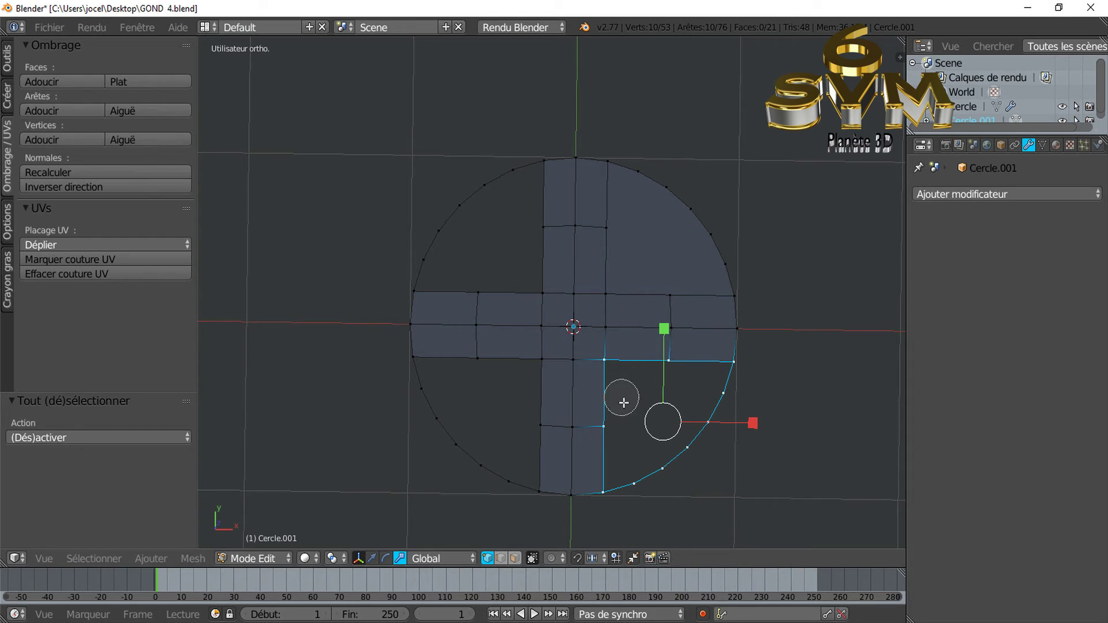
{"action": "key", "text": "Escape"}
{"action": "key", "text": "a"}
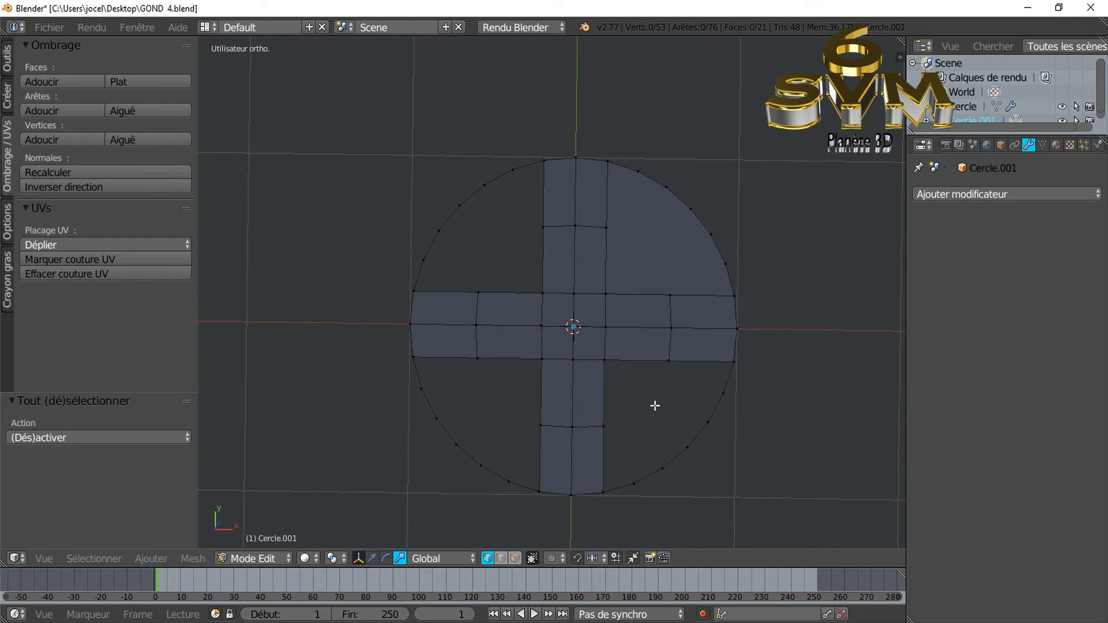
{"action": "key", "text": "c"}
{"action": "mouse_move", "coordinate": [604, 358]}
{"action": "left_mouse_down"}
{"action": "mouse_move", "coordinate": [652, 476]}
{"action": "mouse_move", "coordinate": [613, 487]}
{"action": "mouse_move", "coordinate": [614, 413]}
{"action": "left_mouse_up"}
{"action": "key", "text": "Escape"}
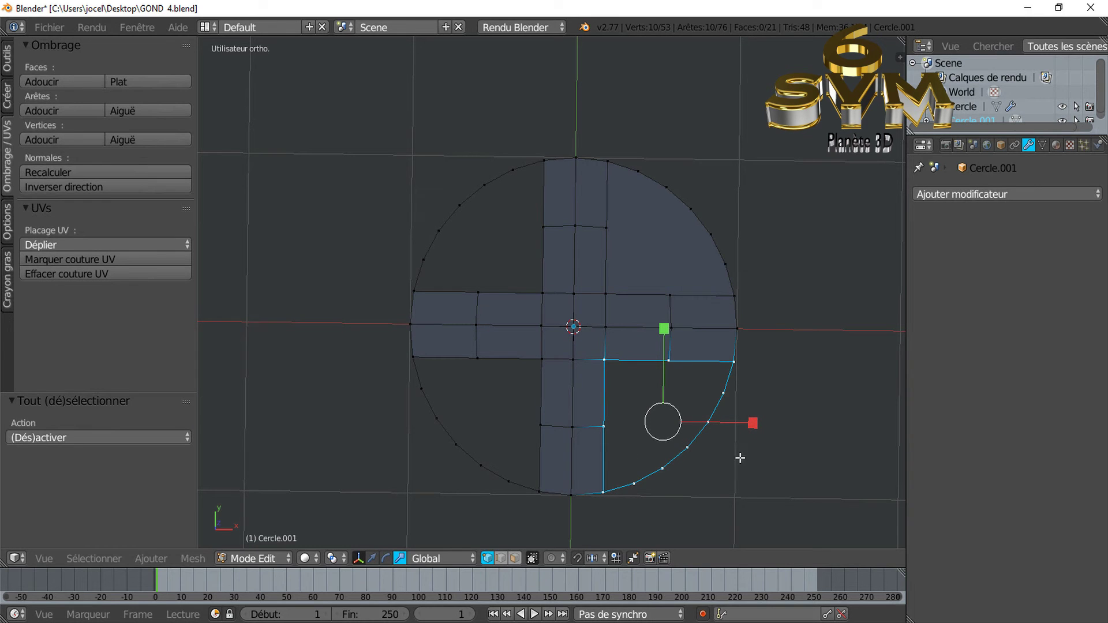
{"action": "key", "text": "f"}
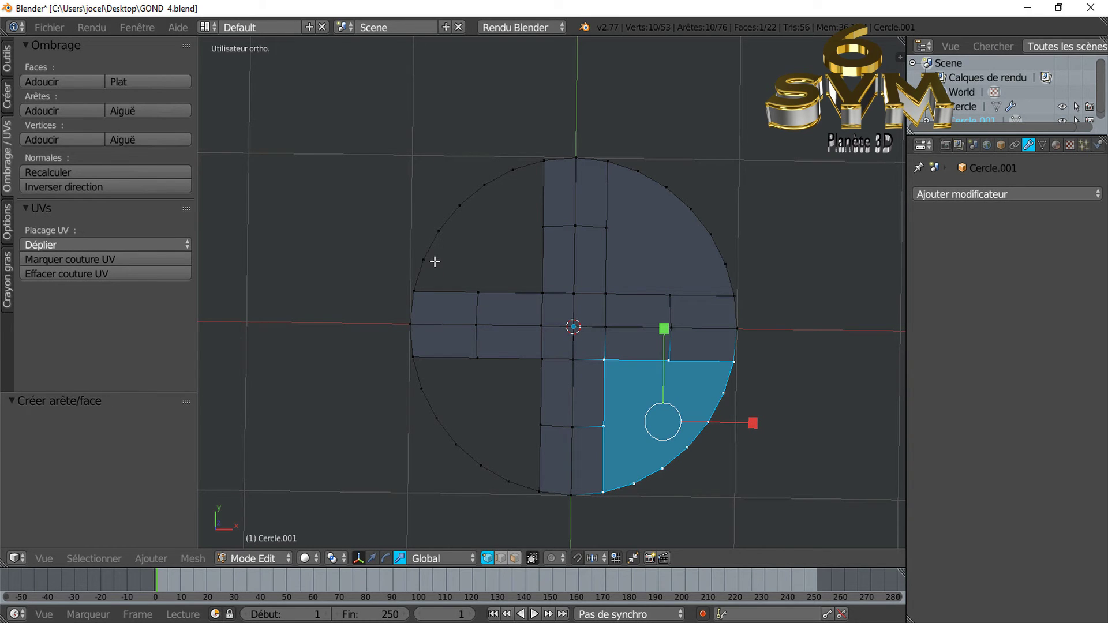
- Circle-select and fill the upper-left and lower-left quarters with faces
{"action": "key", "text": "a"}
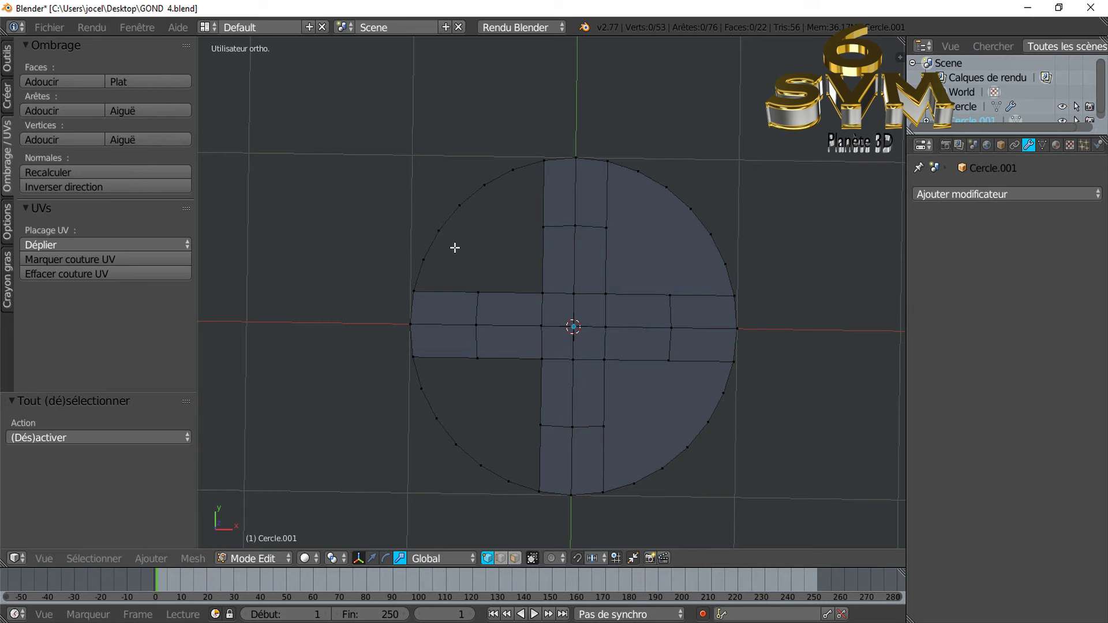
{"action": "key", "text": "c"}
{"action": "mouse_move", "coordinate": [420, 280]}
{"action": "left_mouse_down"}
{"action": "mouse_move", "coordinate": [528, 165]}
{"action": "mouse_move", "coordinate": [530, 289]}
{"action": "mouse_move", "coordinate": [452, 271]}
{"action": "left_mouse_up"}
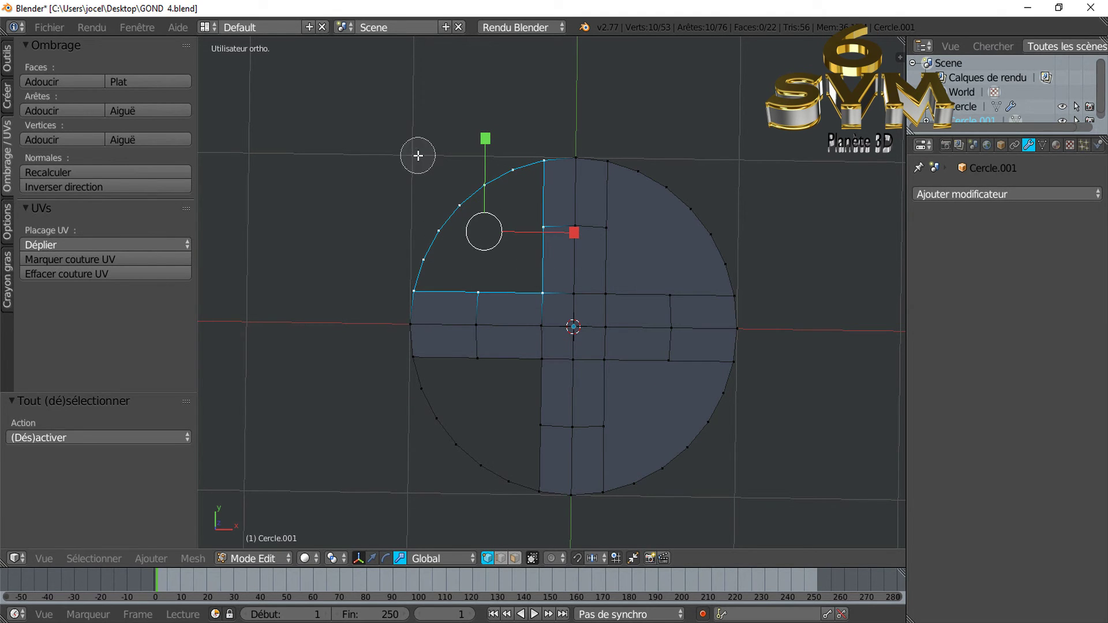
{"action": "key", "text": "Escape"}
{"action": "key", "text": "f"}
{"action": "key", "text": "a"}
{"action": "key", "text": "c"}
{"action": "mouse_move", "coordinate": [421, 367]}
{"action": "left_mouse_down"}
{"action": "mouse_move", "coordinate": [534, 366]}
{"action": "mouse_move", "coordinate": [524, 485]}
{"action": "mouse_move", "coordinate": [420, 400]}
{"action": "mouse_move", "coordinate": [414, 378]}
{"action": "left_mouse_up"}
{"action": "key", "text": "Escape"}
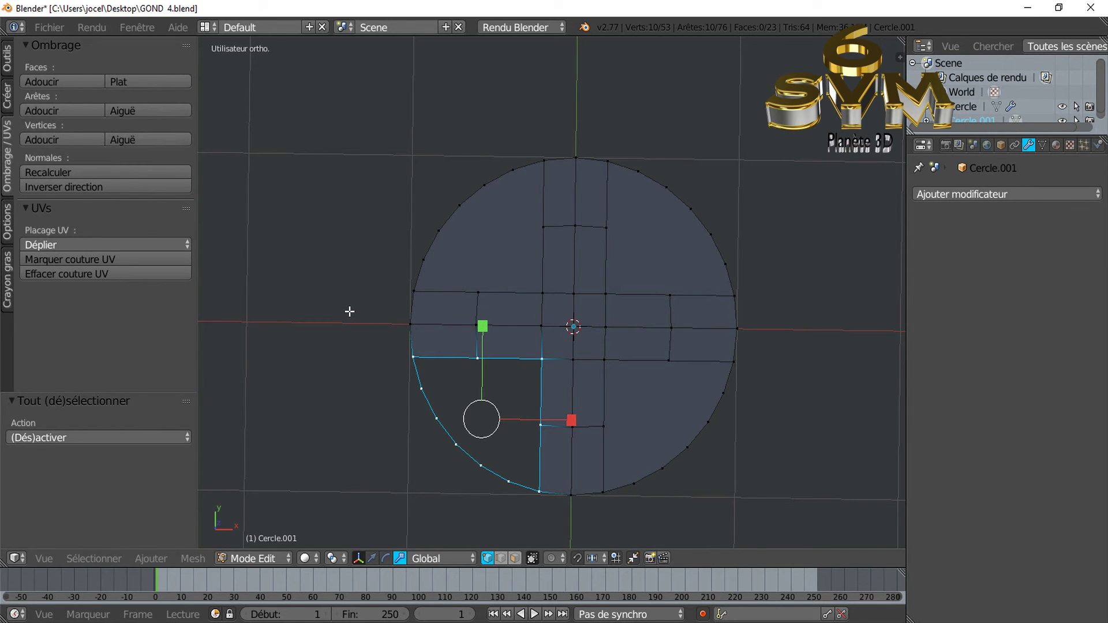
{"action": "key", "text": "f"}
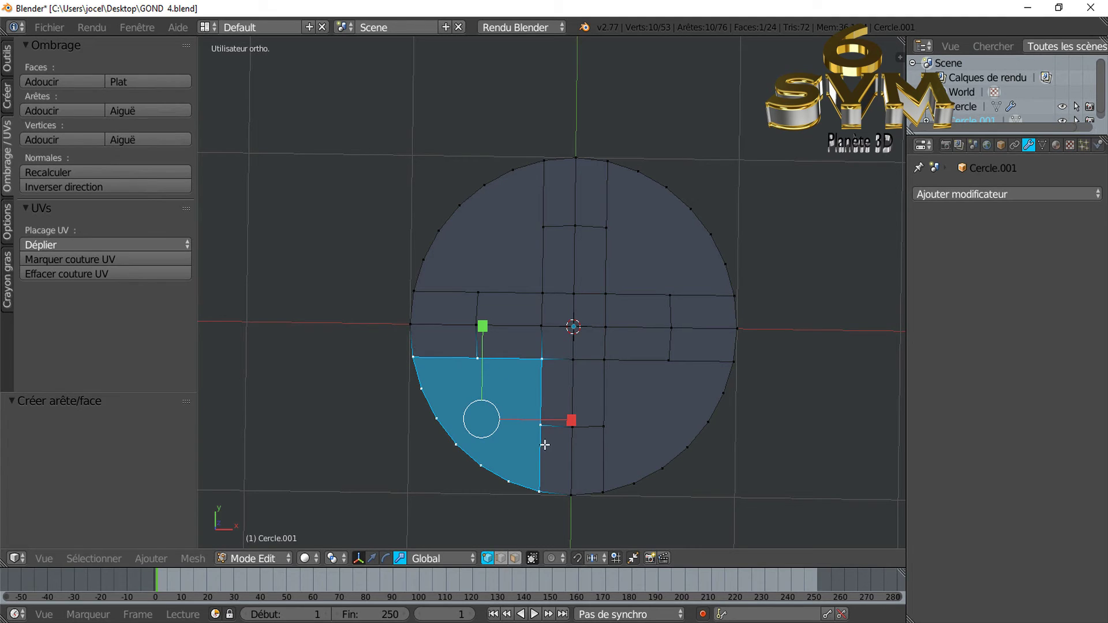
- Select all twelve faces of the central cross in face mode
{"action": "left_click", "coordinate": [511, 558]}
{"action": "right_click", "coordinate": [517, 348]}
{"action": "right_click", "coordinate": [524, 322], "text": "shift"}
{"action": "right_click", "coordinate": [564, 321], "text": "shift"}
{"action": "right_click", "coordinate": [623, 317], "text": "shift"}
{"action": "right_click", "coordinate": [563, 343], "text": "shift"}
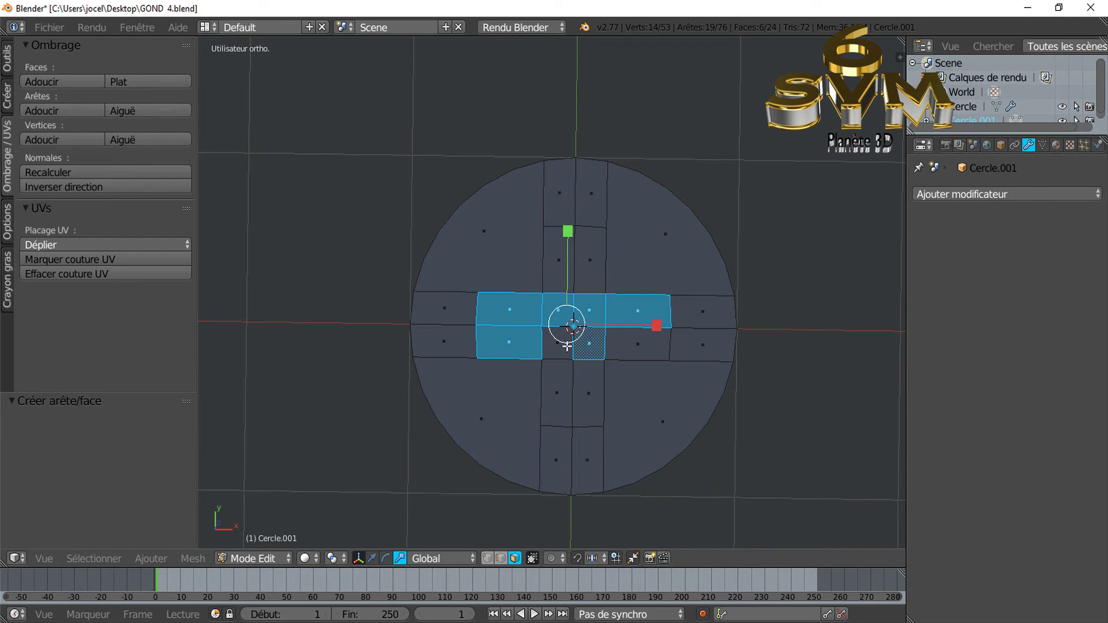
{"action": "right_click", "coordinate": [595, 378], "text": "shift"}
{"action": "right_click", "coordinate": [566, 394], "text": "shift"}
{"action": "right_click", "coordinate": [635, 347], "text": "shift"}
{"action": "right_click", "coordinate": [605, 273], "text": "shift"}
{"action": "right_click", "coordinate": [572, 264], "text": "shift"}
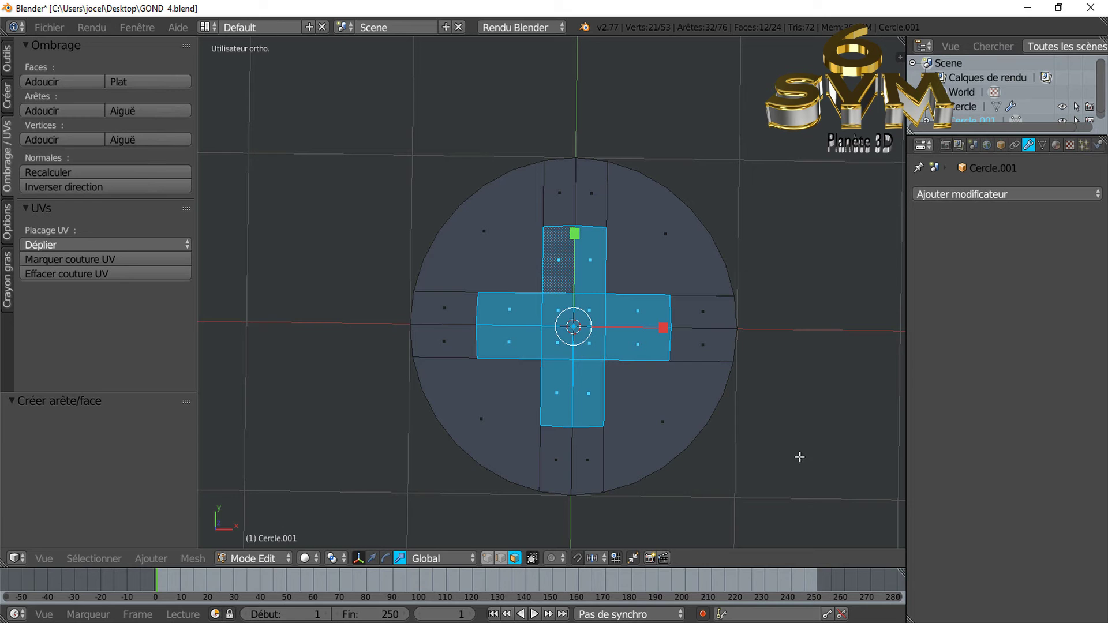
- Scale the cross faces toward the centre to 0.523
{"action": "key", "text": "s"}
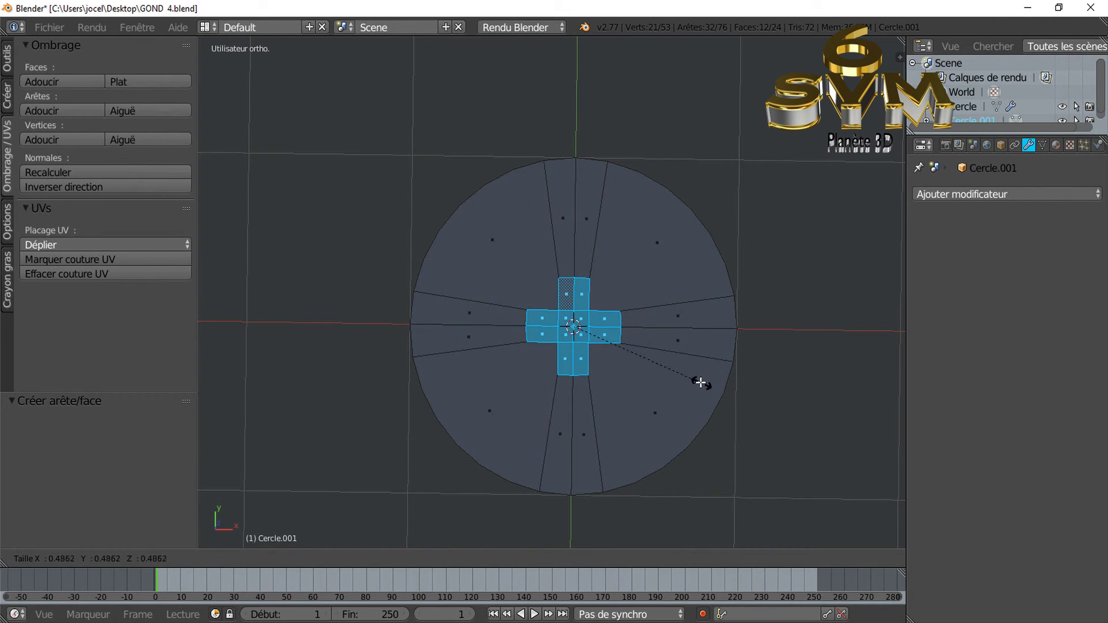
{"action": "left_click", "coordinate": [712, 386]}
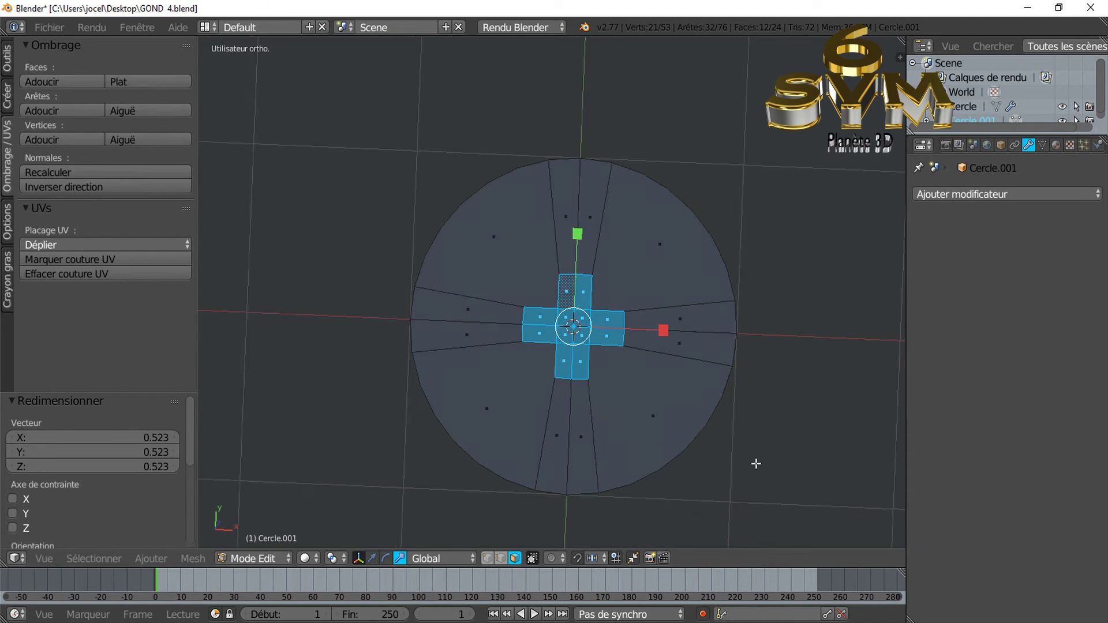
{"action": "middle_click_drag", "start_coordinate": [755, 463], "coordinate": [770, 385]}
{"action": "middle_click_drag", "start_coordinate": [698, 419], "coordinate": [675, 413]}
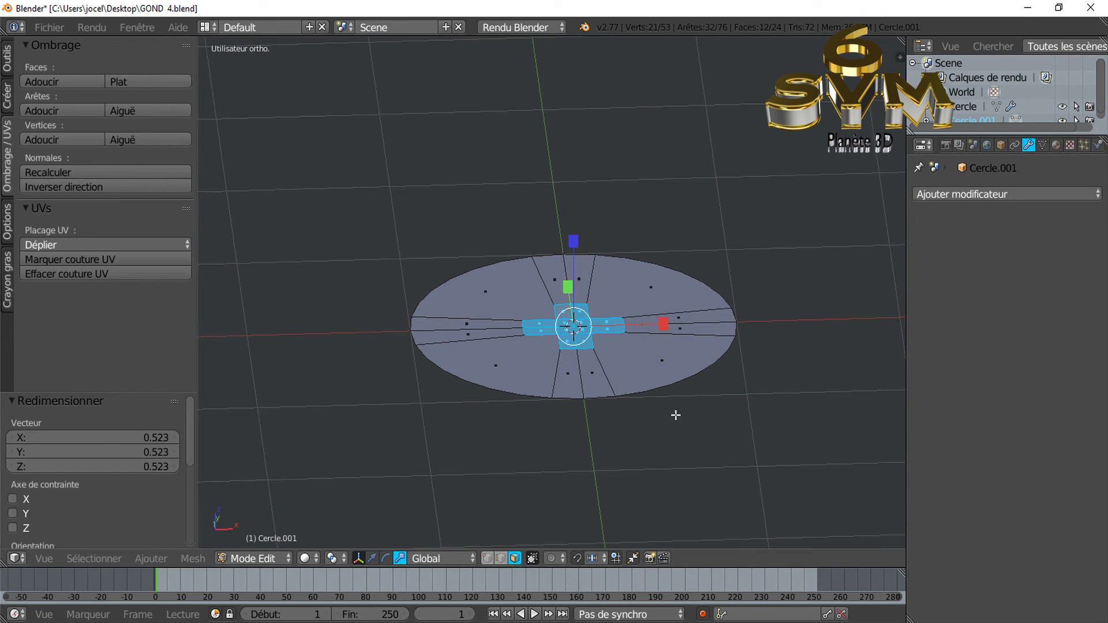
- Extrude the cross faces in place and sink them down into the disc
{"action": "key", "text": "e"}
{"action": "key", "text": "Escape"}
{"action": "left_click", "coordinate": [373, 559]}
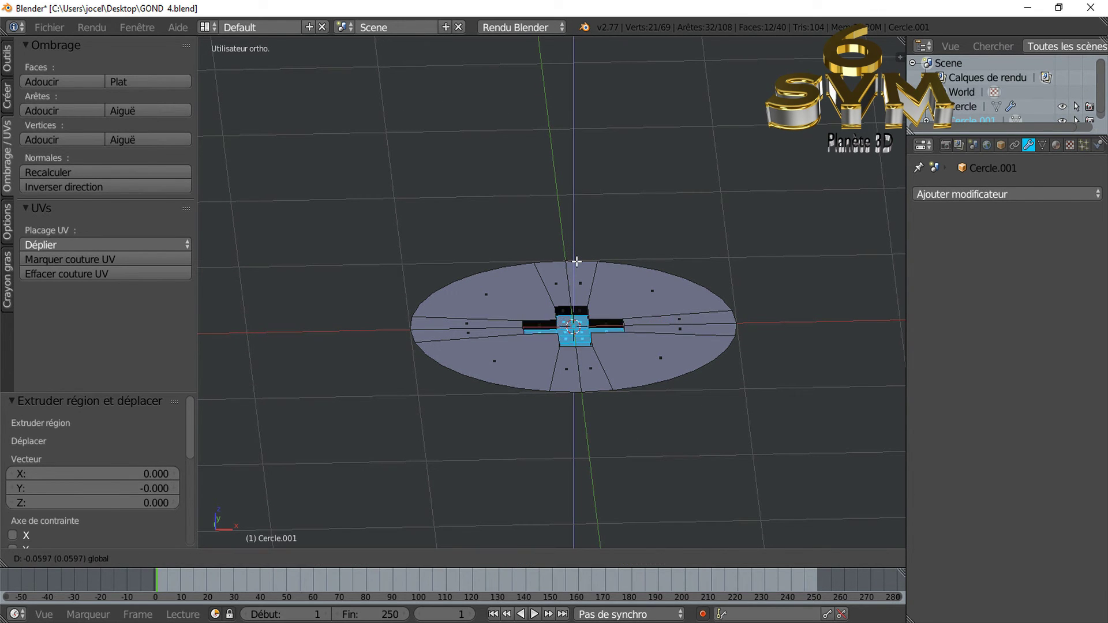
{"action": "left_click_drag", "start_coordinate": [577, 250], "coordinate": [557, 423]}
{"action": "scroll", "coordinate": [557, 424], "scroll_direction": "up", "scroll_amount": 2}
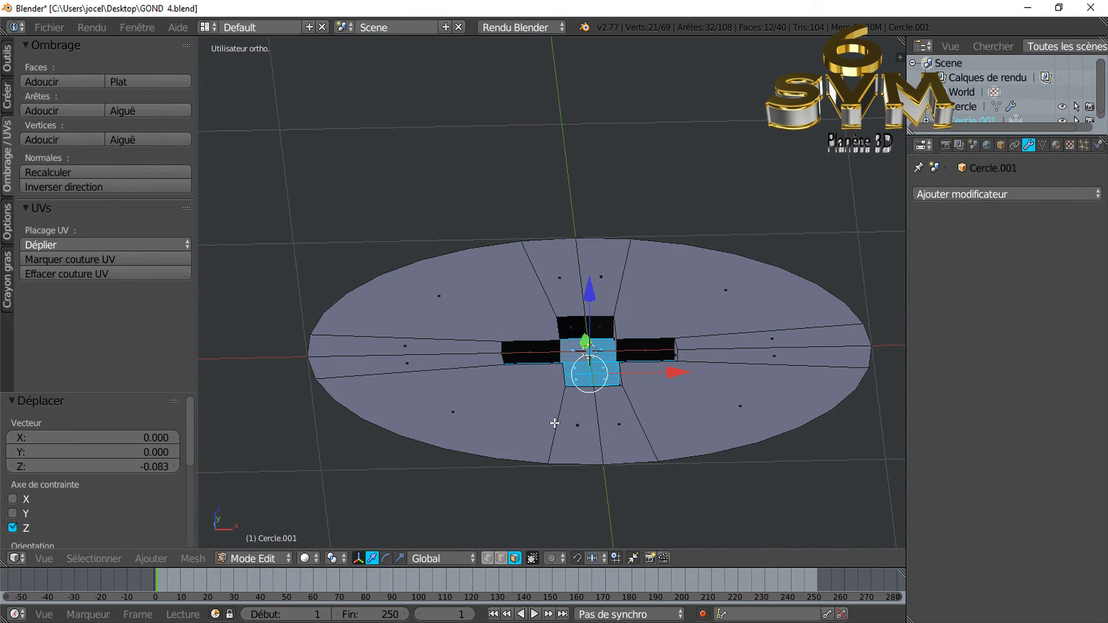
{"action": "middle_click_drag", "start_coordinate": [557, 424], "coordinate": [561, 506]}
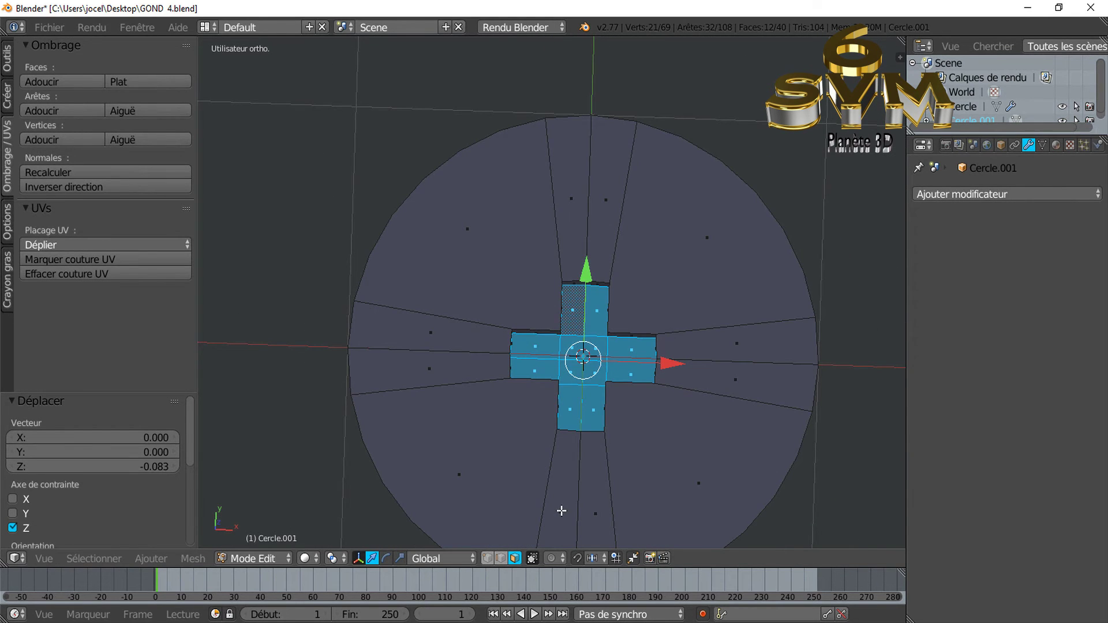
- Push the 2x2 block of centre faces deeper, to -0.344
{"action": "right_click", "coordinate": [579, 348]}
{"action": "right_click", "coordinate": [593, 345], "text": "shift"}
{"action": "right_click", "coordinate": [594, 374], "text": "shift"}
{"action": "middle_click_drag", "start_coordinate": [579, 474], "coordinate": [583, 354]}
{"action": "left_click_drag", "start_coordinate": [586, 301], "coordinate": [600, 364]}
{"action": "mouse_move", "coordinate": [599, 364]}
{"action": "middle_mouse_down"}
{"action": "mouse_move", "coordinate": [636, 485]}
{"action": "mouse_move", "coordinate": [631, 506]}
{"action": "middle_mouse_up"}
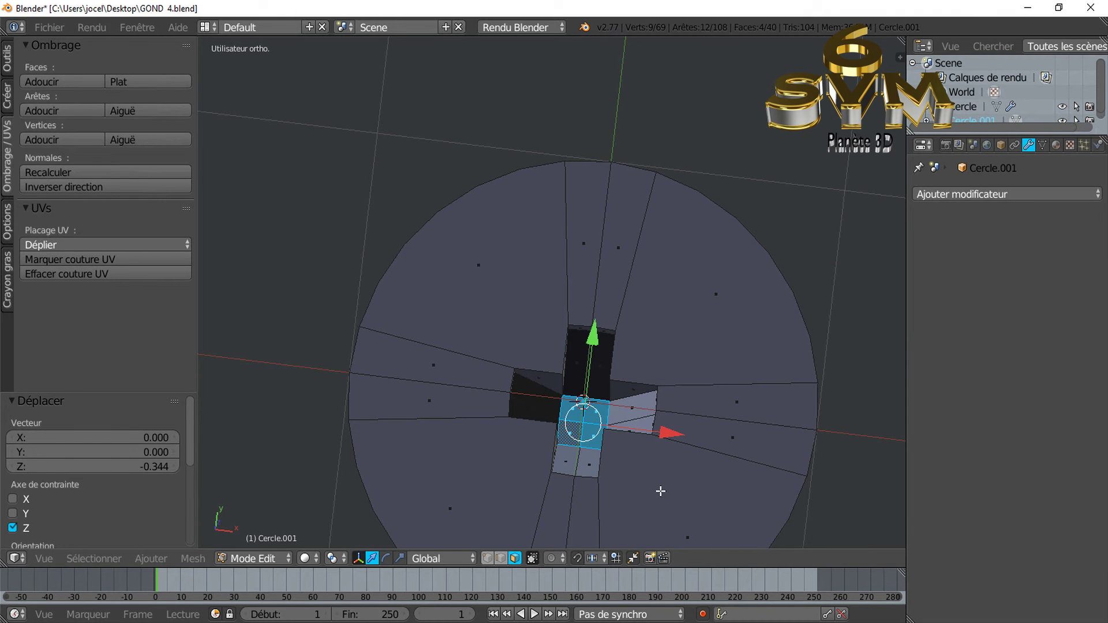
- Shrink the centre faces toward a point at 0.320 scale
{"action": "key", "text": "s"}
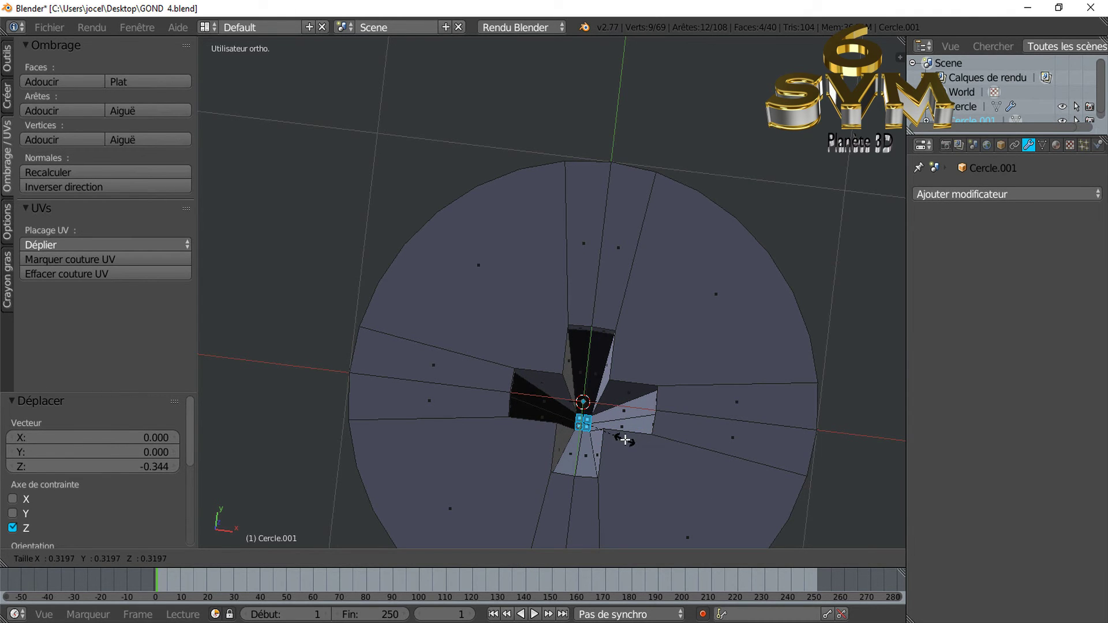
{"action": "left_click", "coordinate": [625, 440]}
{"action": "mouse_move", "coordinate": [633, 460]}
{"action": "middle_mouse_down"}
{"action": "mouse_move", "coordinate": [658, 414]}
{"action": "mouse_move", "coordinate": [749, 371]}
{"action": "mouse_move", "coordinate": [709, 342]}
{"action": "middle_mouse_up"}
{"action": "mouse_move", "coordinate": [655, 406]}
{"action": "middle_mouse_down"}
{"action": "mouse_move", "coordinate": [631, 453]}
{"action": "mouse_move", "coordinate": [631, 388]}
{"action": "mouse_move", "coordinate": [630, 399]}
{"action": "middle_mouse_up"}
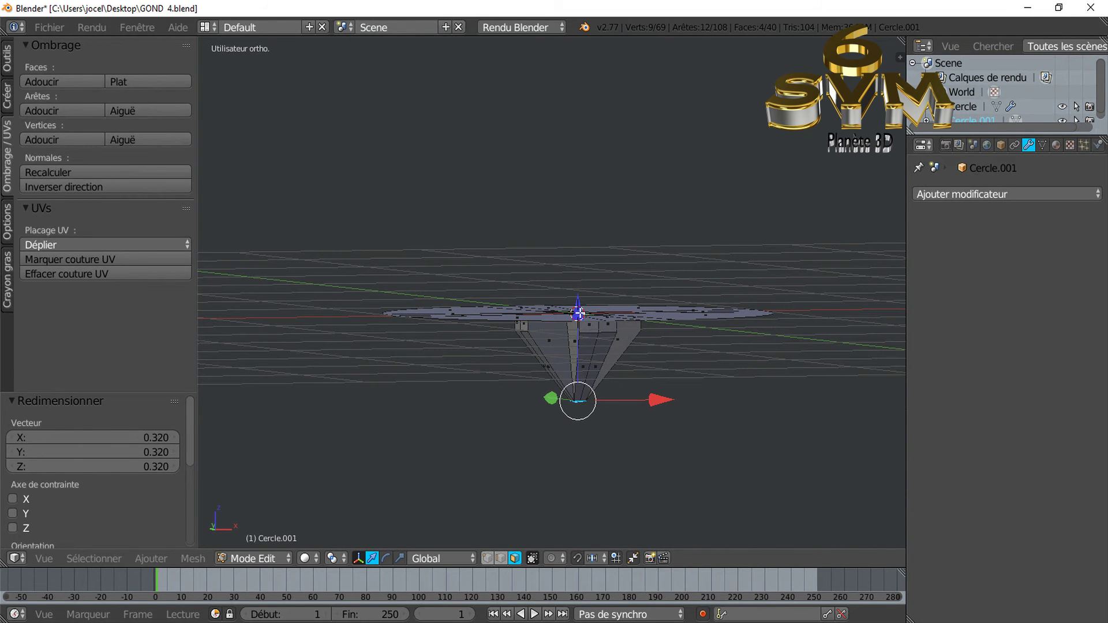
- Set the recess tip height to 0.049 on Z and deselect everything
{"action": "left_click_drag", "start_coordinate": [578, 313], "coordinate": [583, 284]}
{"action": "mouse_move", "coordinate": [665, 380]}
{"action": "middle_mouse_down"}
{"action": "mouse_move", "coordinate": [655, 482]}
{"action": "mouse_move", "coordinate": [657, 376]}
{"action": "middle_mouse_up"}
{"action": "mouse_move", "coordinate": [751, 327]}
{"action": "middle_mouse_down"}
{"action": "mouse_move", "coordinate": [717, 389]}
{"action": "mouse_move", "coordinate": [722, 359]}
{"action": "middle_mouse_up"}
{"action": "key", "text": "KP_1"}
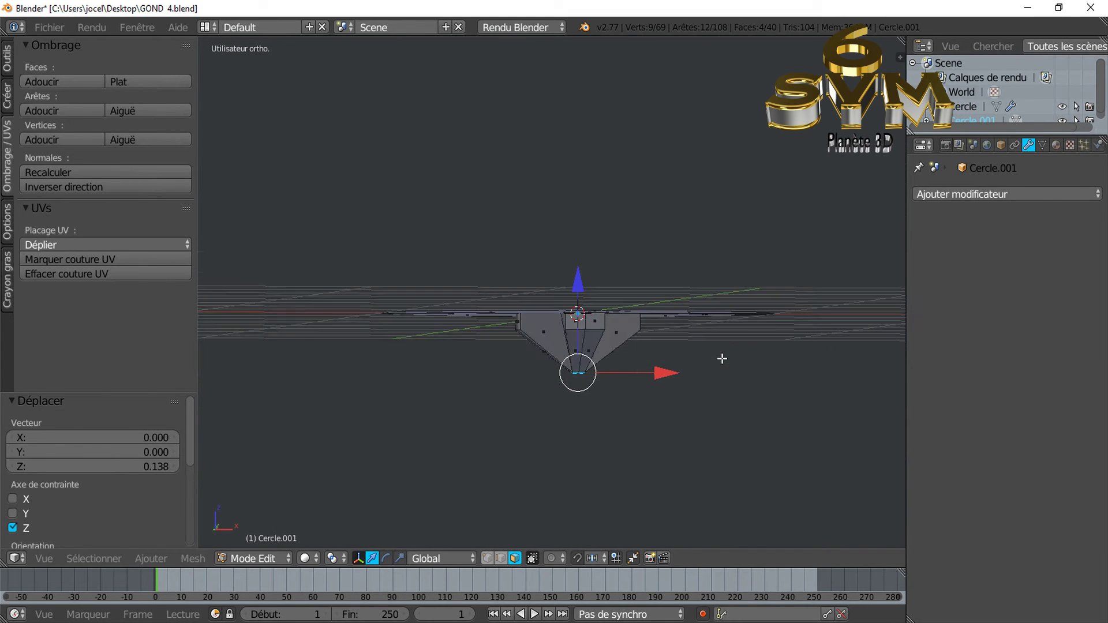
{"action": "left_click_drag", "start_coordinate": [577, 286], "coordinate": [577, 274]}
{"action": "middle_click_drag", "start_coordinate": [661, 347], "coordinate": [660, 387]}
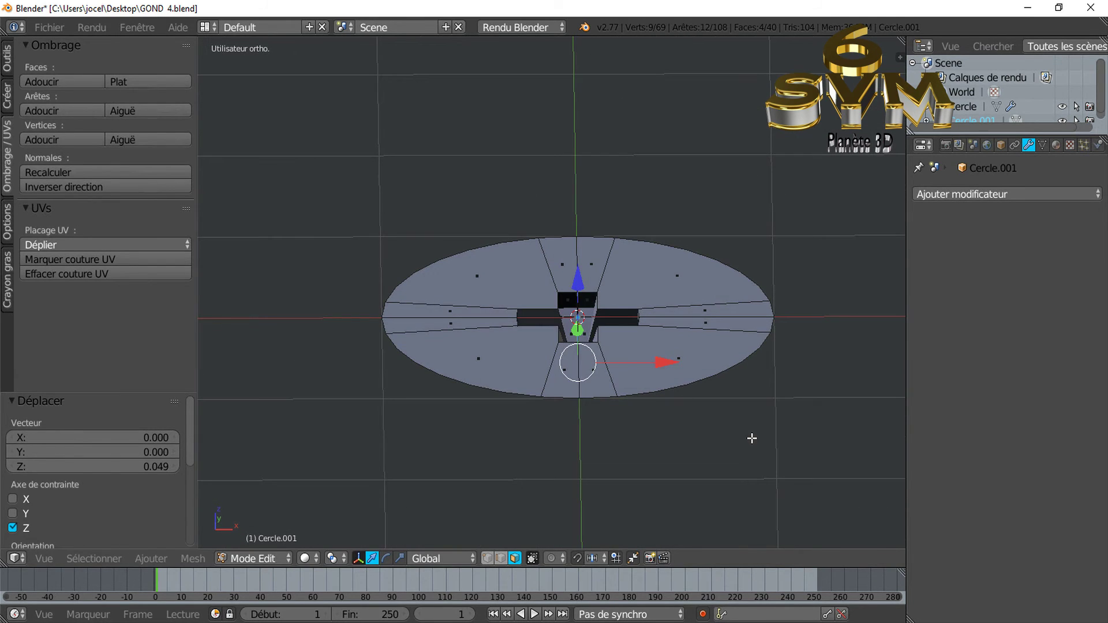
{"action": "middle_click_drag", "start_coordinate": [751, 438], "coordinate": [807, 439]}
{"action": "key", "text": "a"}
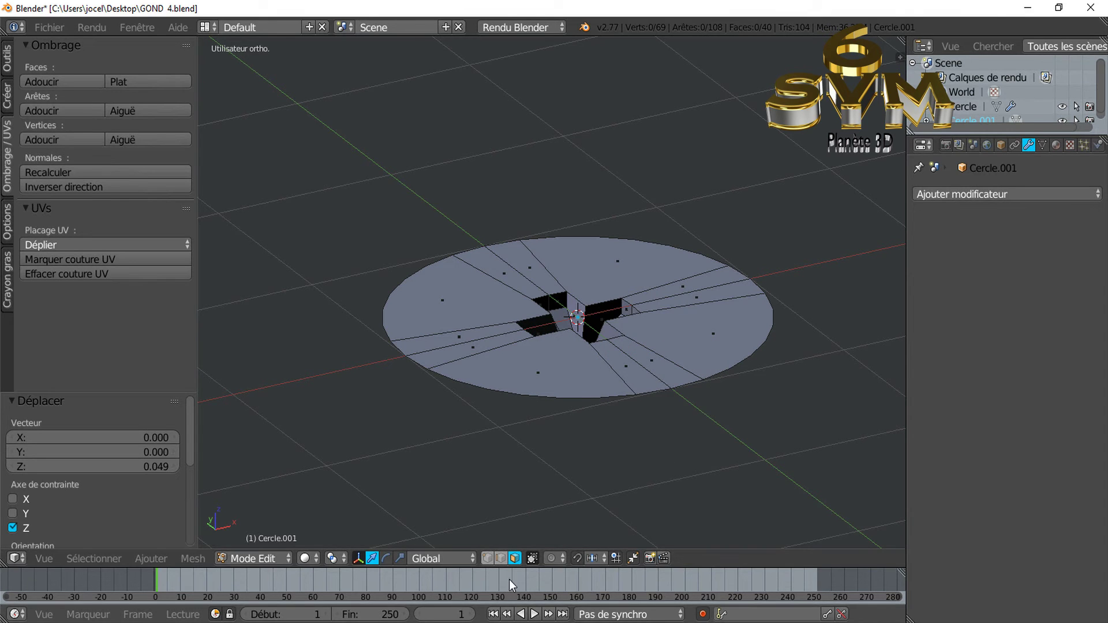
- Select the full outer rim loop of the disc in vertex mode
{"action": "left_click", "coordinate": [488, 559]}
{"action": "middle_click_drag", "start_coordinate": [633, 437], "coordinate": [636, 450]}
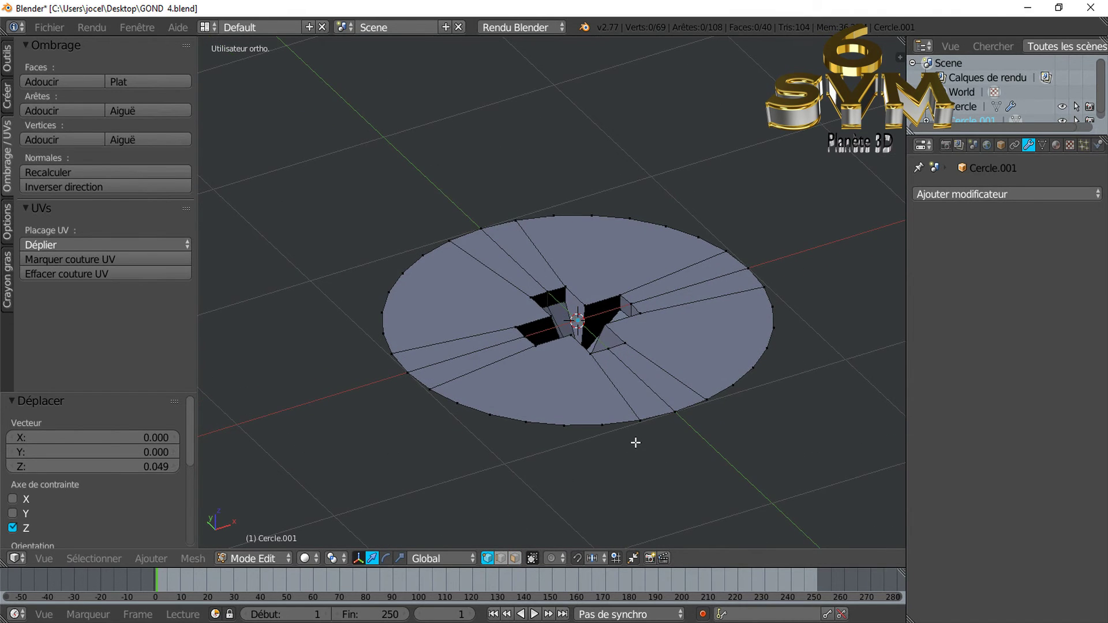
{"action": "right_click", "coordinate": [633, 427], "text": "alt"}
{"action": "right_click", "coordinate": [672, 416], "text": "alt+shift"}
{"action": "right_click", "coordinate": [736, 381], "text": "alt+shift"}
{"action": "right_click", "coordinate": [730, 242], "text": "alt+shift"}
{"action": "right_click", "coordinate": [653, 223], "text": "alt+shift"}
{"action": "right_click", "coordinate": [473, 217], "text": "alt+shift"}
{"action": "right_click", "coordinate": [406, 268], "text": "alt+shift"}
{"action": "right_click", "coordinate": [405, 377], "text": "alt+shift"}
{"action": "scroll", "coordinate": [630, 418], "scroll_direction": "down", "scroll_amount": 1}
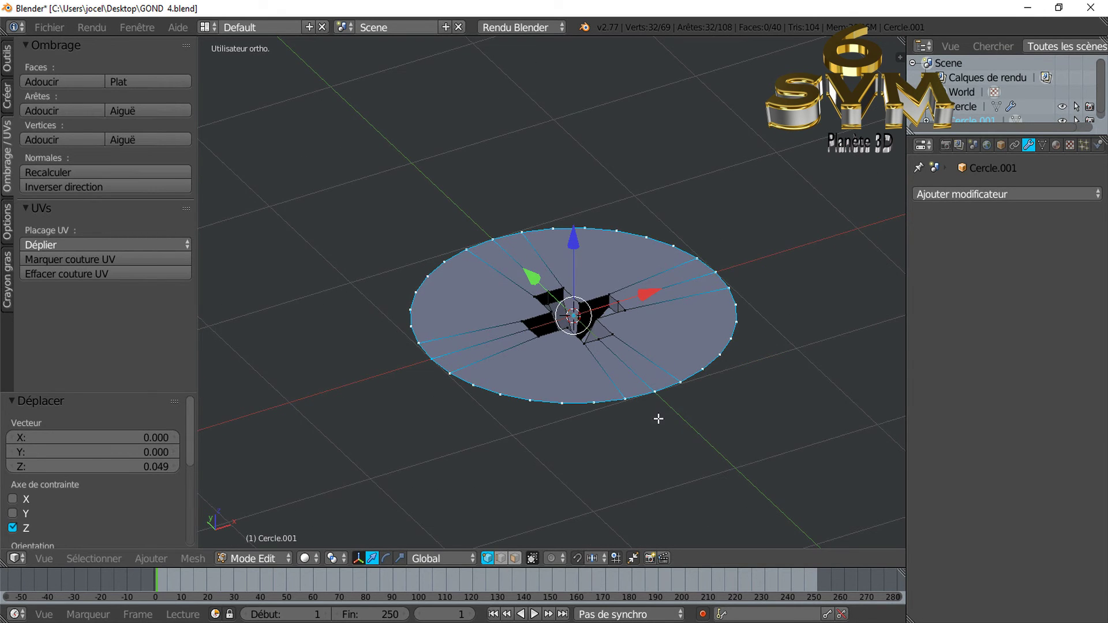
{"action": "middle_click_drag", "start_coordinate": [659, 418], "coordinate": [650, 387]}
- Extrude the rim downward twice, bringing the new bottom edge to -0.217
{"action": "key", "text": "e"}
{"action": "right_click", "coordinate": [651, 397]}
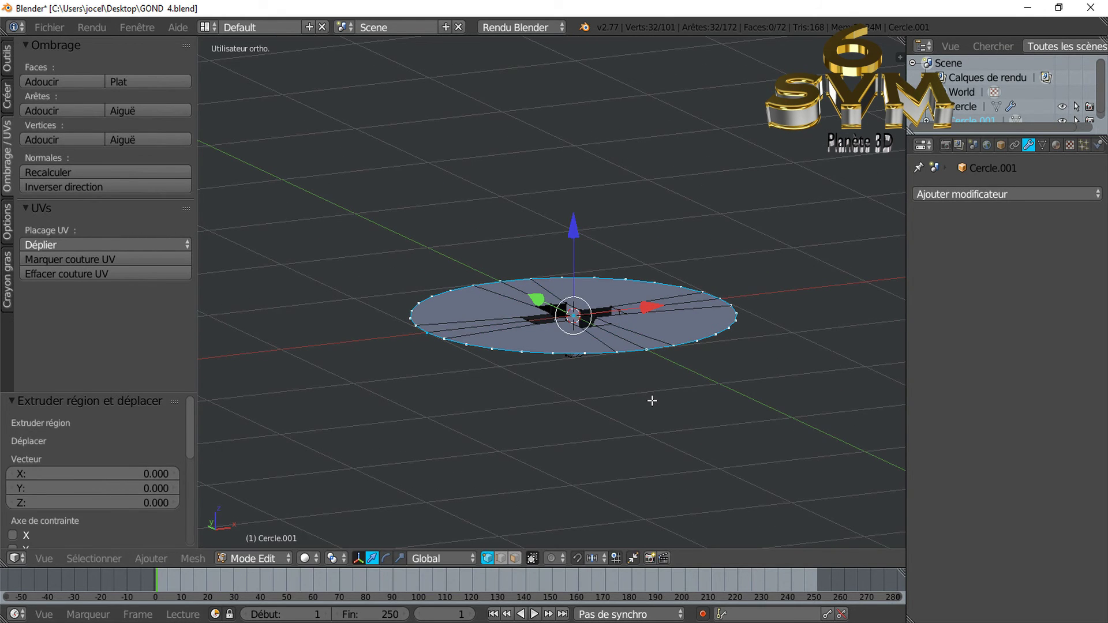
{"action": "left_click_drag", "start_coordinate": [573, 231], "coordinate": [576, 244]}
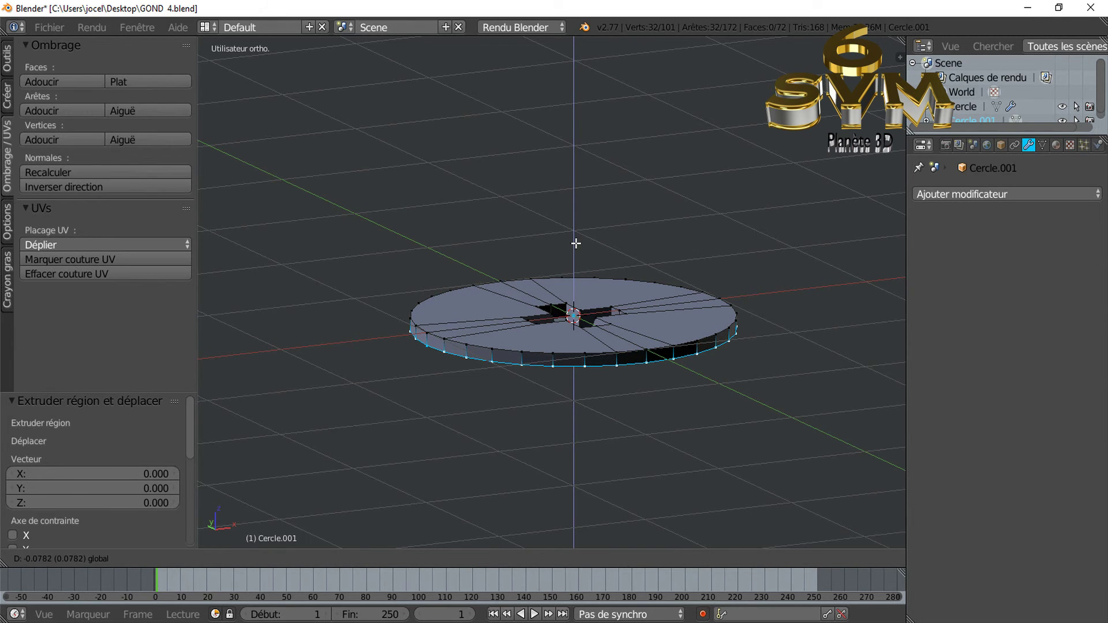
{"action": "left_click", "coordinate": [576, 242]}
{"action": "scroll", "coordinate": [629, 391], "scroll_direction": "up", "scroll_amount": 1}
{"action": "key", "text": "e"}
{"action": "right_click", "coordinate": [641, 230]}
{"action": "left_click_drag", "start_coordinate": [576, 244], "coordinate": [578, 286]}
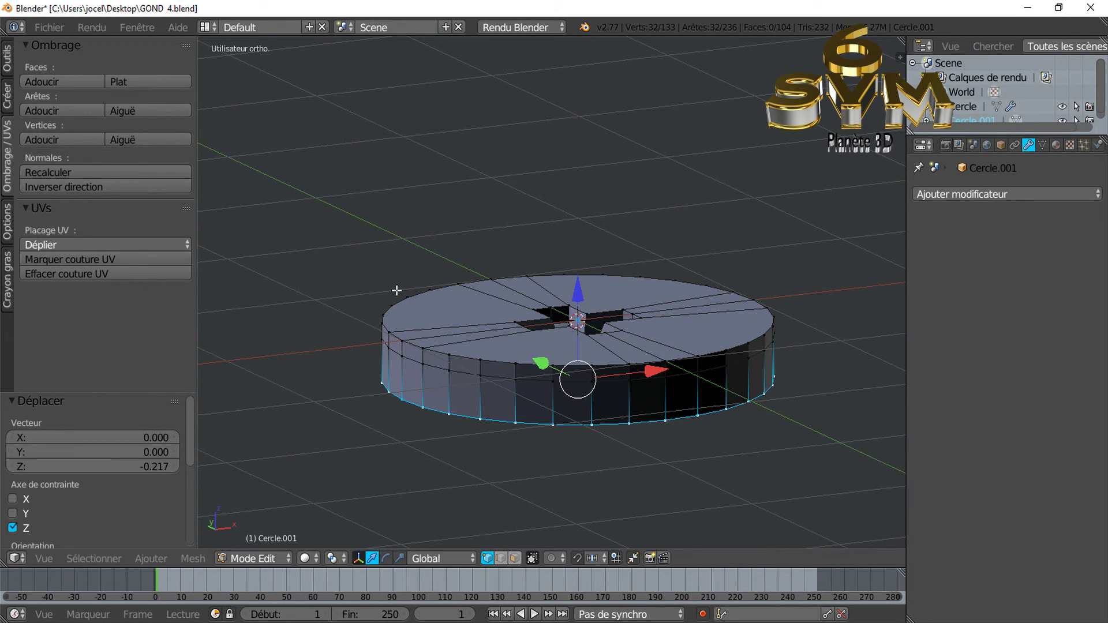
- Raise the bottom edge loop slightly along Z in front view
{"action": "key", "text": "KP_1"}
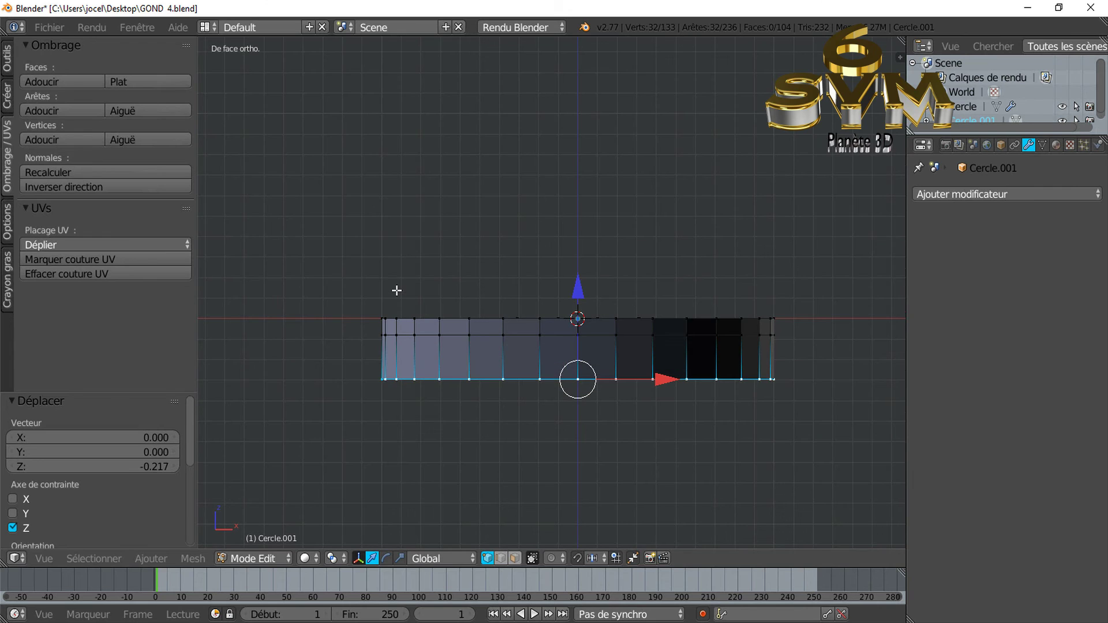
{"action": "key", "text": "g"}
{"action": "key", "text": "z"}
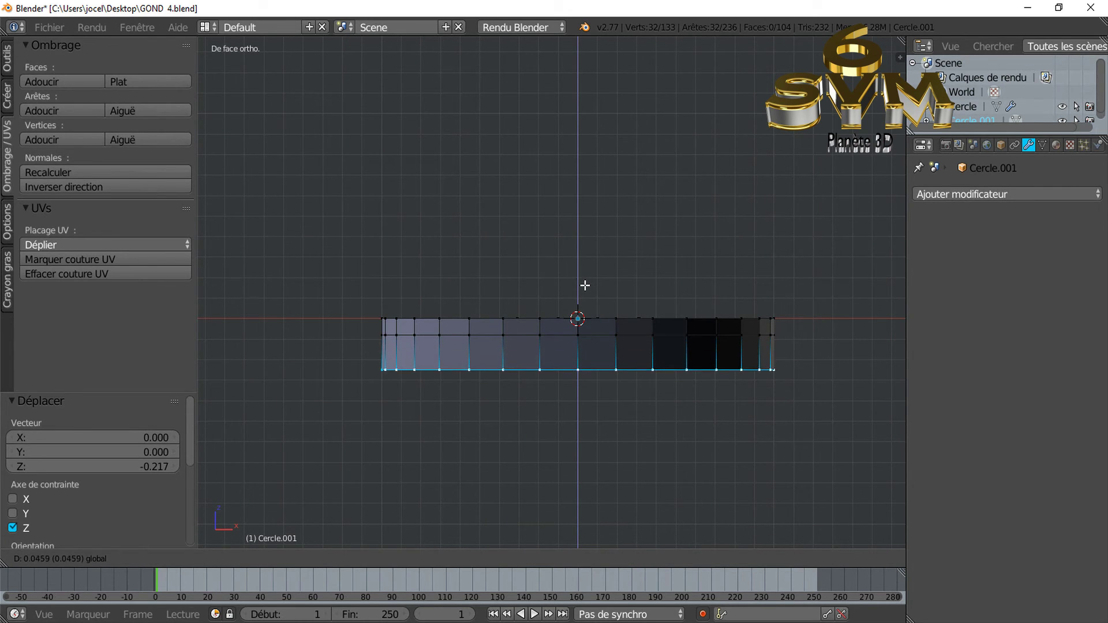
{"action": "left_click", "coordinate": [585, 285]}
{"action": "mouse_move", "coordinate": [613, 369]}
{"action": "middle_mouse_down"}
{"action": "mouse_move", "coordinate": [611, 453]}
{"action": "mouse_move", "coordinate": [633, 457]}
{"action": "mouse_move", "coordinate": [608, 388]}
{"action": "mouse_move", "coordinate": [590, 390]}
{"action": "mouse_move", "coordinate": [610, 373]}
{"action": "middle_mouse_up"}
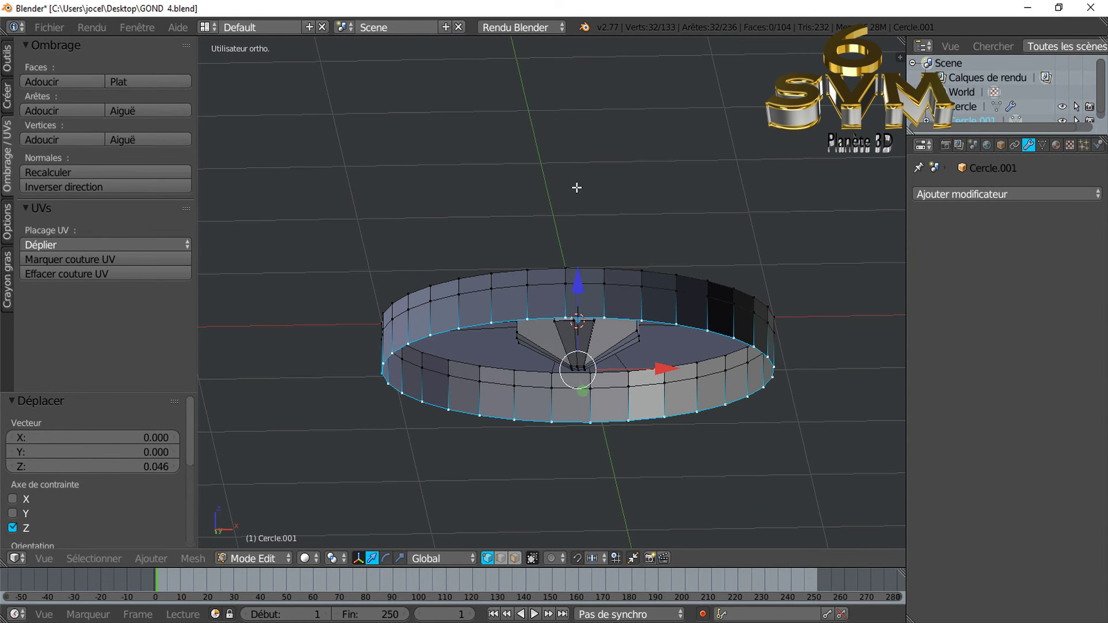
{"action": "key", "text": "KP_7"}
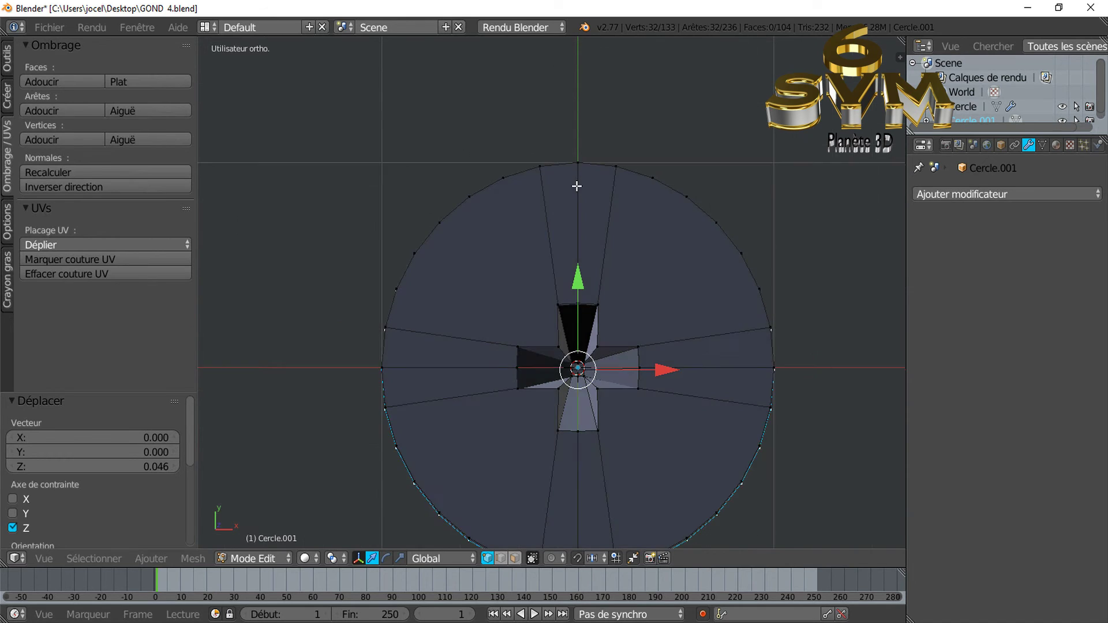
{"action": "key", "text": "KP_1"}
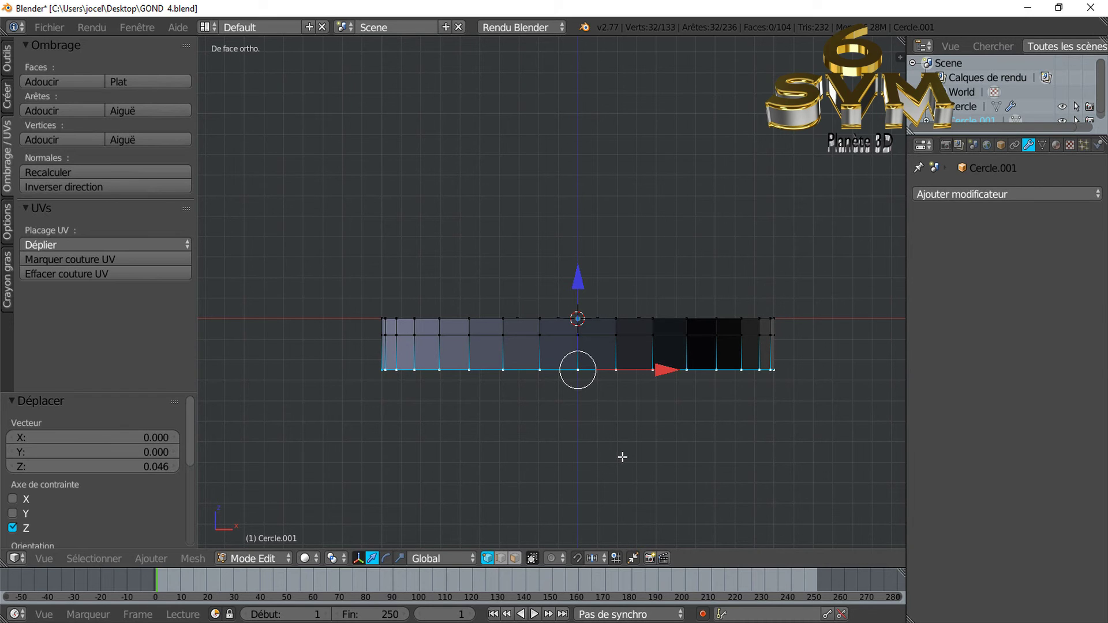
- Scale the bottom loop to 0.837 and return to Object Mode
{"action": "key", "text": "s"}
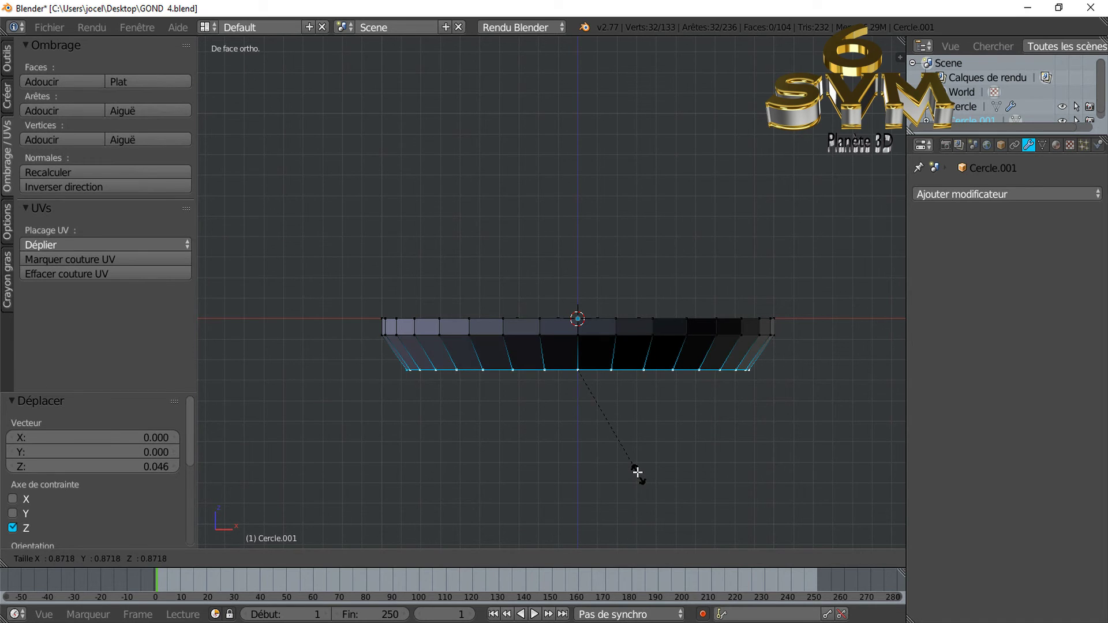
{"action": "left_click", "coordinate": [636, 470]}
{"action": "middle_click_drag", "start_coordinate": [620, 319], "coordinate": [686, 379]}
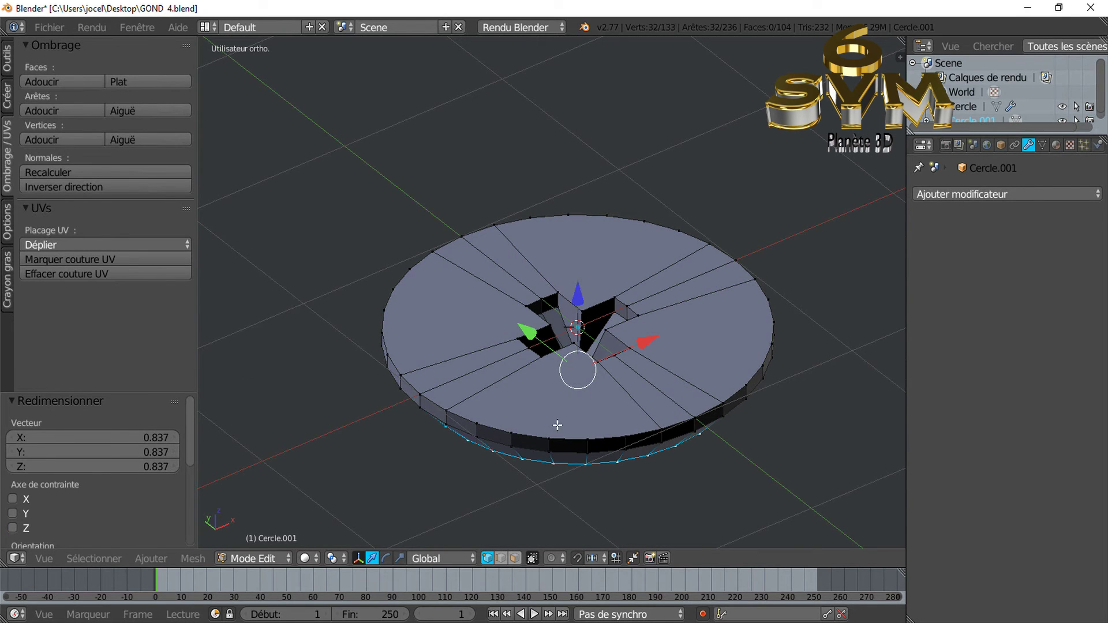
{"action": "key", "text": "Tab"}
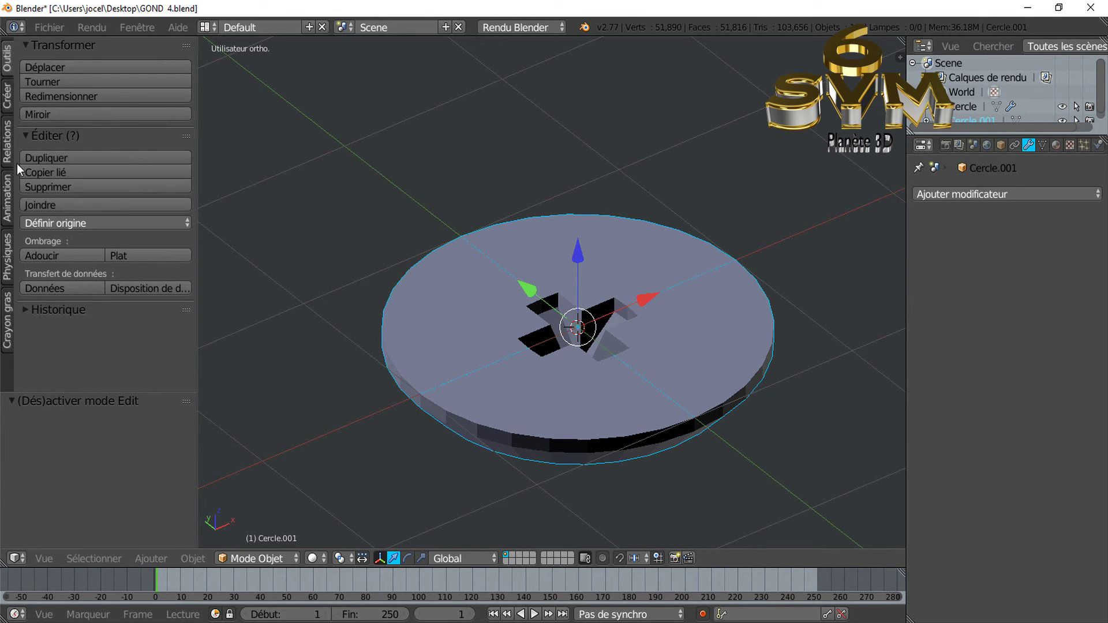
- Shade the disc smooth and check the result before editing the mesh again
{"action": "left_click", "coordinate": [58, 255]}
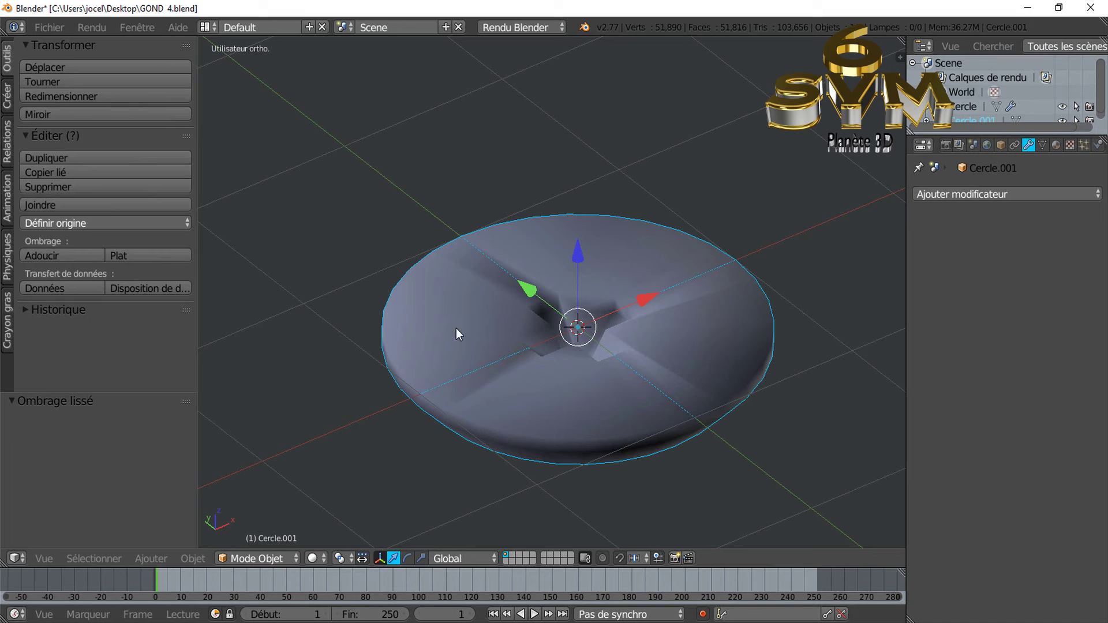
{"action": "key", "text": "Tab"}
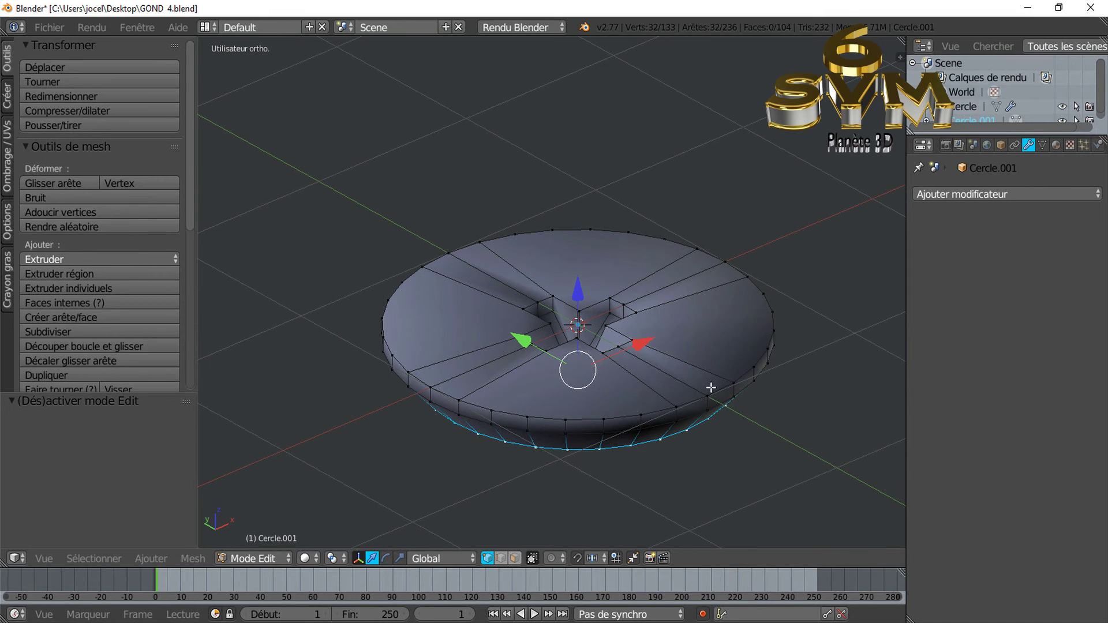
{"action": "scroll", "coordinate": [609, 390], "scroll_direction": "up", "scroll_amount": 1}
{"action": "scroll", "coordinate": [609, 390], "scroll_direction": "up", "scroll_amount": 1}
{"action": "scroll", "coordinate": [609, 389], "scroll_direction": "up", "scroll_amount": 1}
{"action": "key", "text": "Tab"}
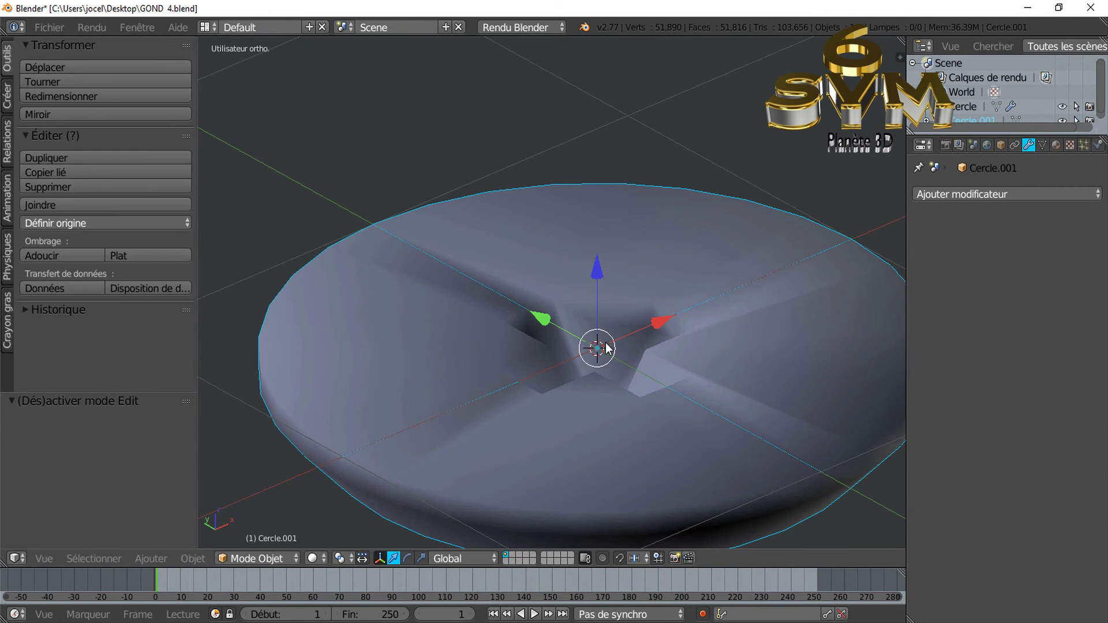
{"action": "key", "text": "Tab"}
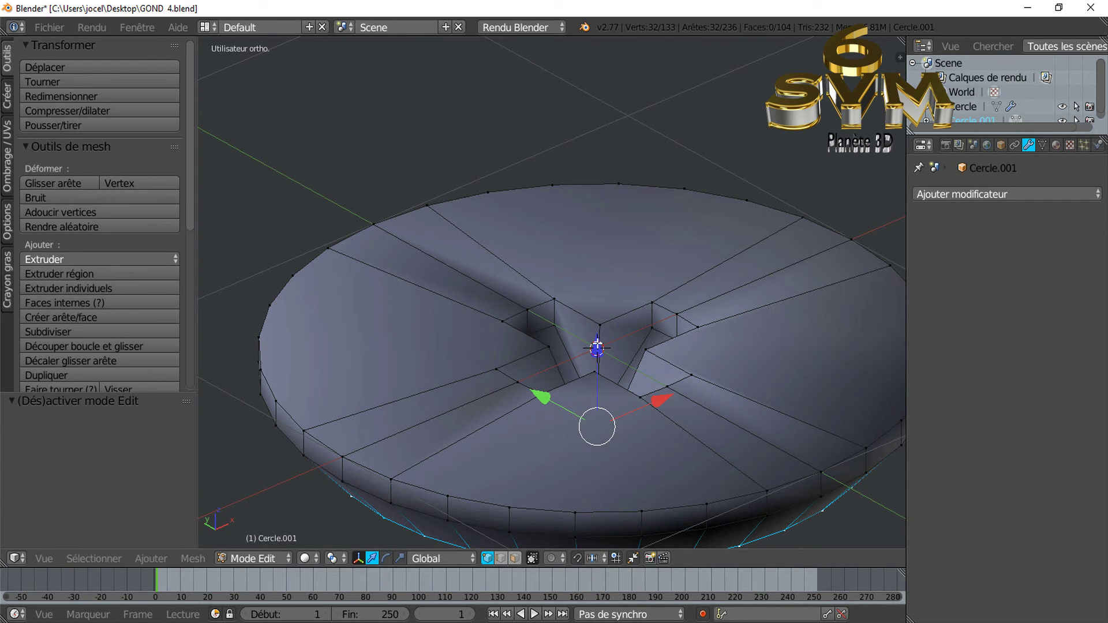
- Add three slid loop cuts around and inside the cross recess
{"action": "key", "text": "ctrl+r"}
{"action": "left_click", "coordinate": [594, 346]}
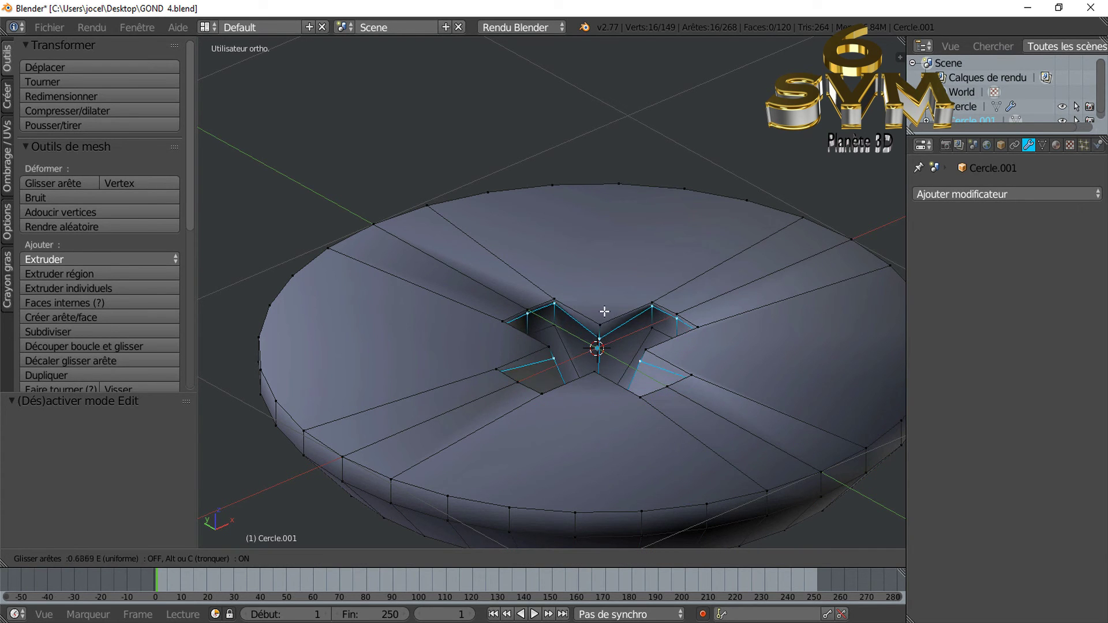
{"action": "left_click", "coordinate": [607, 293]}
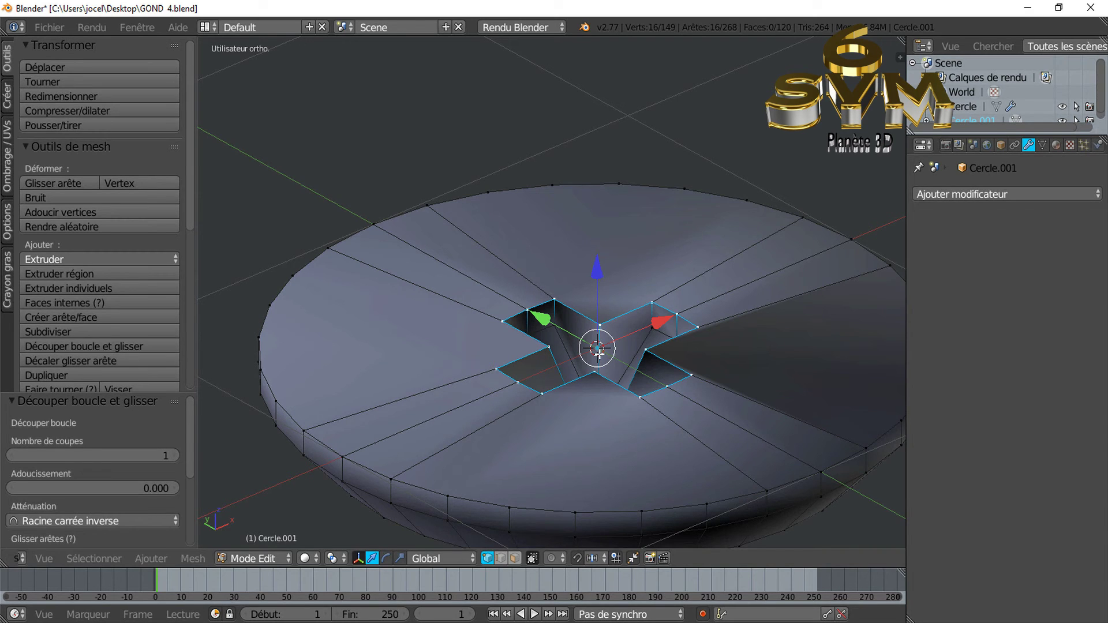
{"action": "key", "text": "ctrl+r"}
{"action": "left_click", "coordinate": [597, 348]}
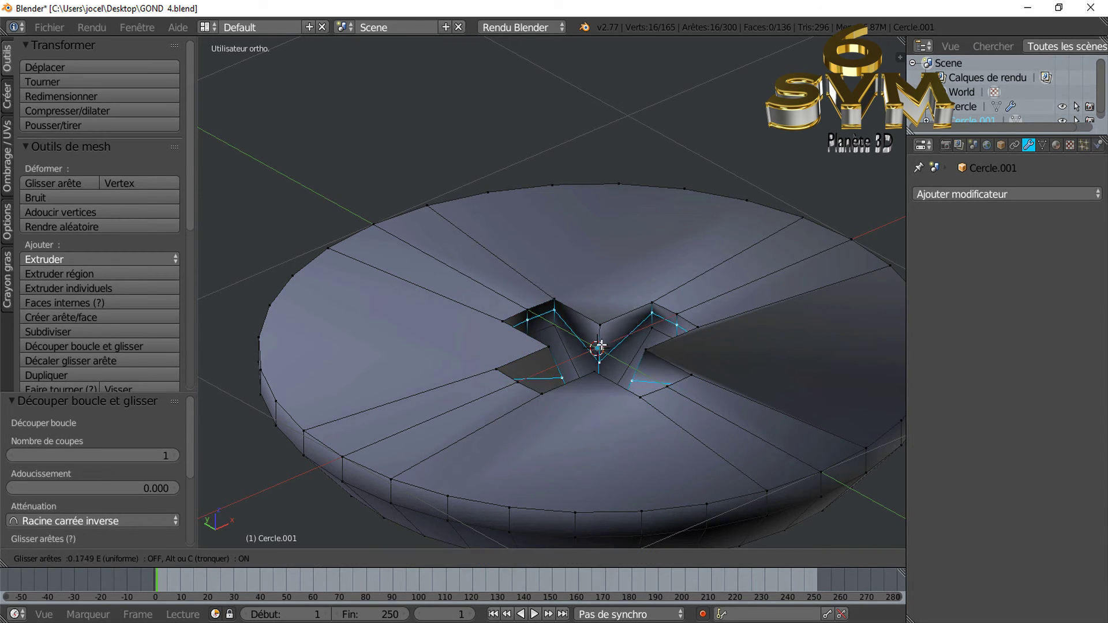
{"action": "left_click", "coordinate": [611, 313]}
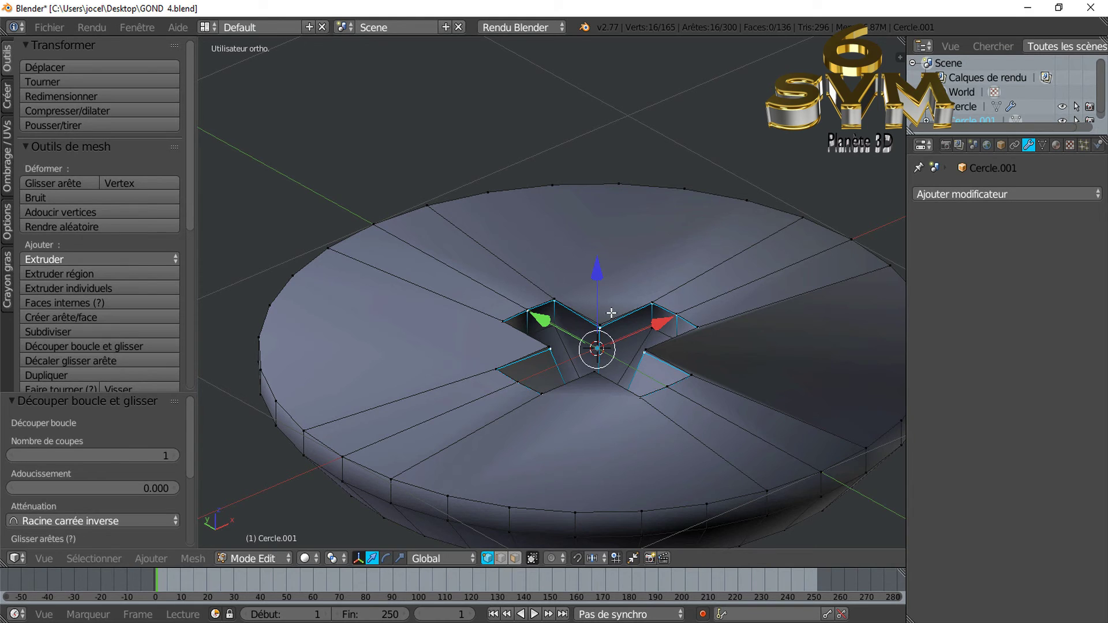
{"action": "key", "text": "ctrl+r"}
{"action": "left_click", "coordinate": [599, 352]}
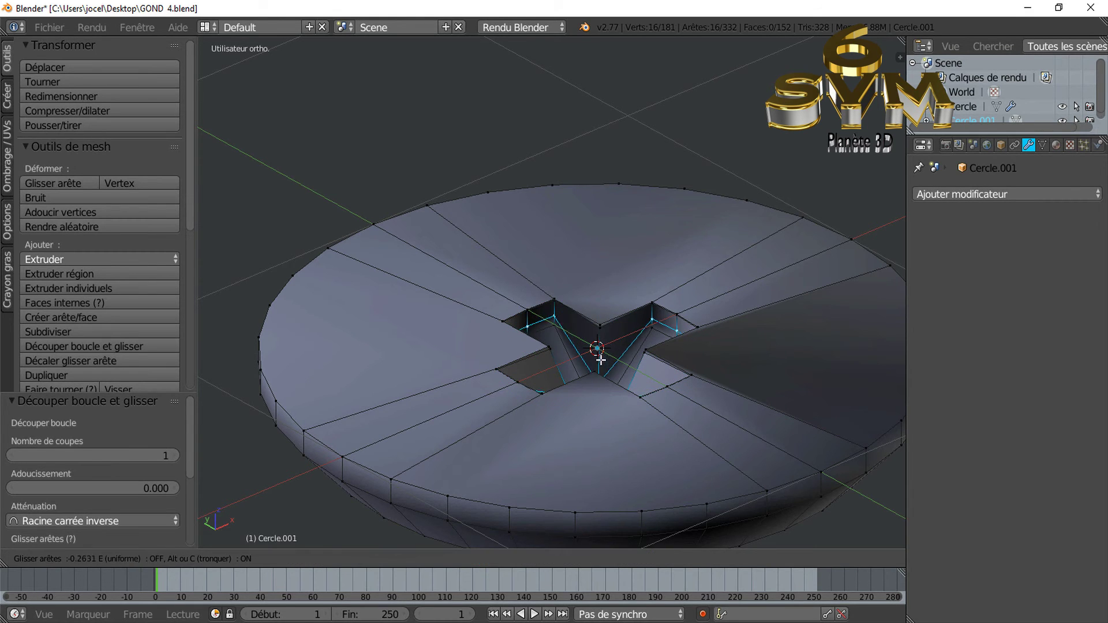
{"action": "left_click", "coordinate": [600, 390]}
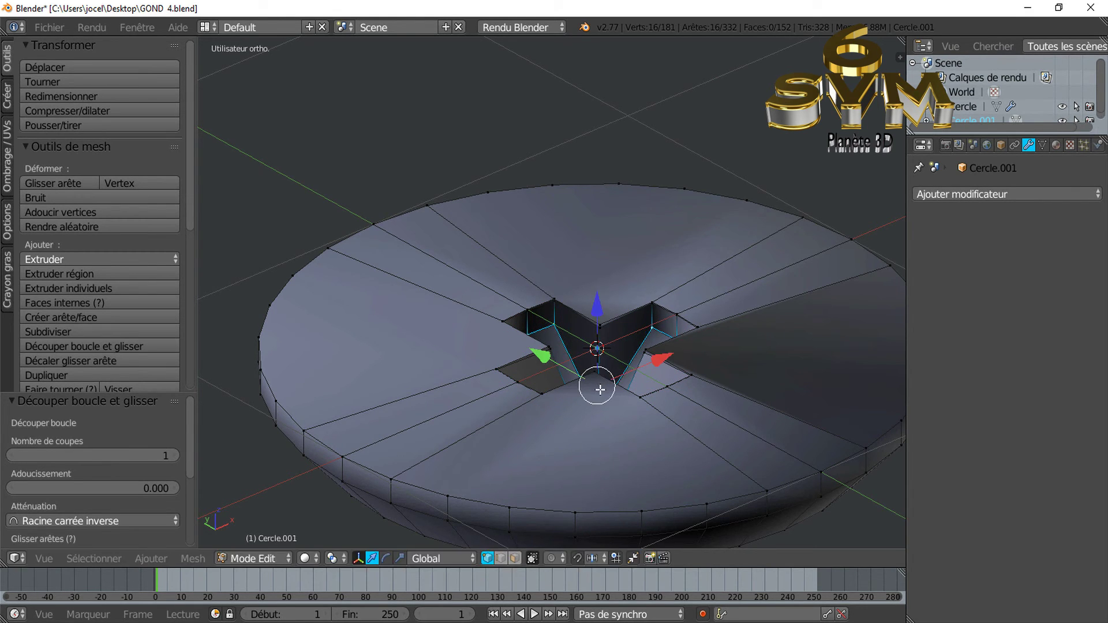
- Add two supporting loop cuts along the disc's outer rim
{"action": "key", "text": "ctrl+r"}
{"action": "left_click", "coordinate": [636, 527]}
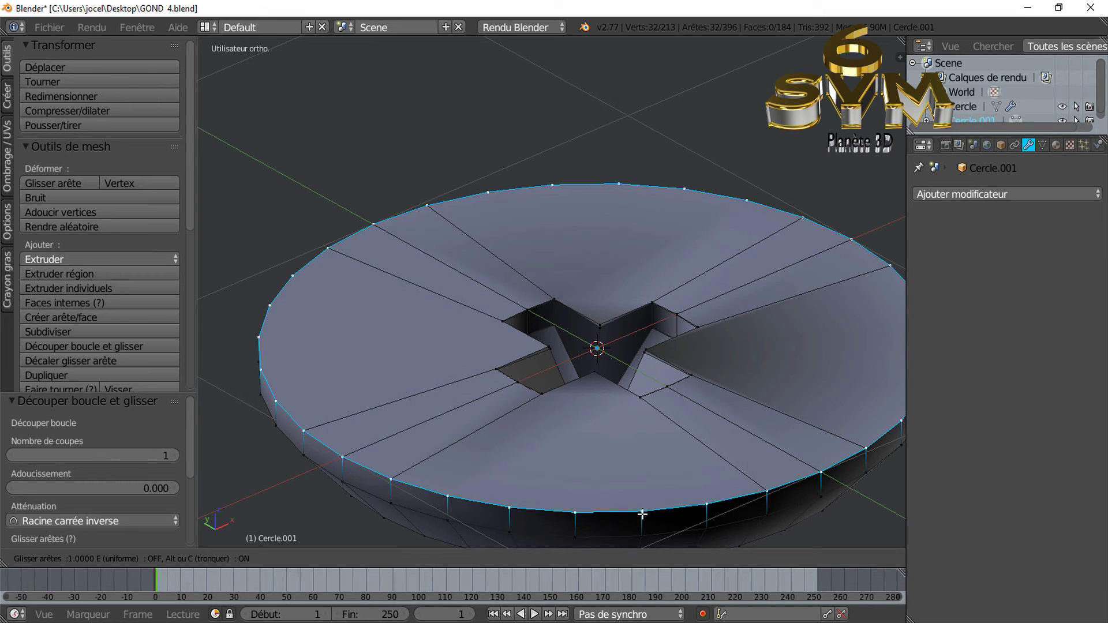
{"action": "left_click", "coordinate": [642, 513]}
{"action": "key", "text": "ctrl+r"}
{"action": "left_click", "coordinate": [640, 520]}
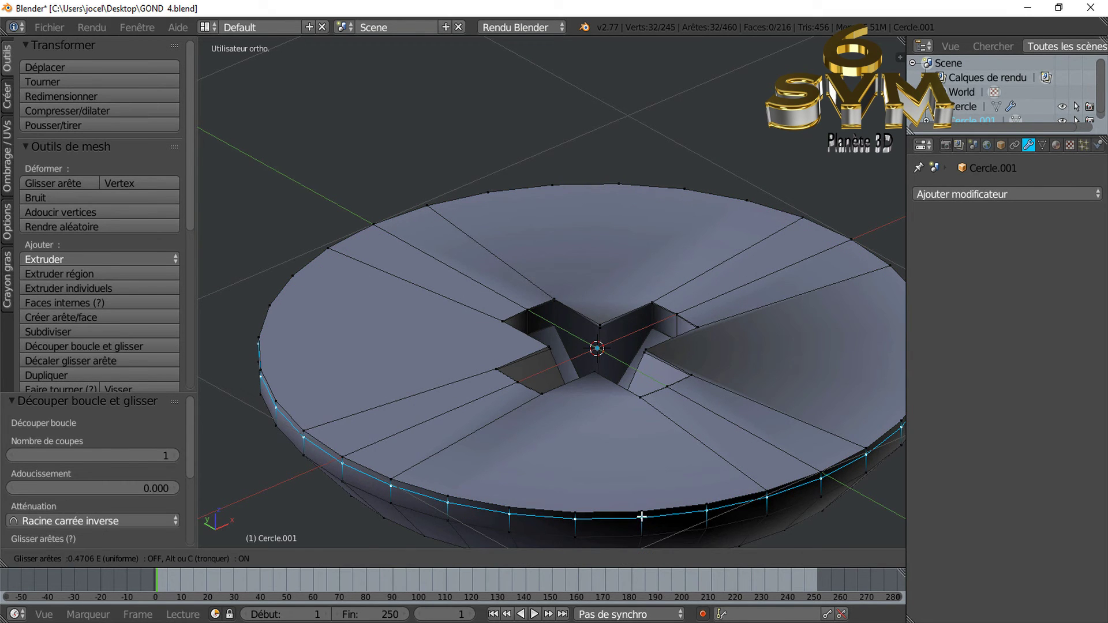
{"action": "left_click", "coordinate": [641, 517]}
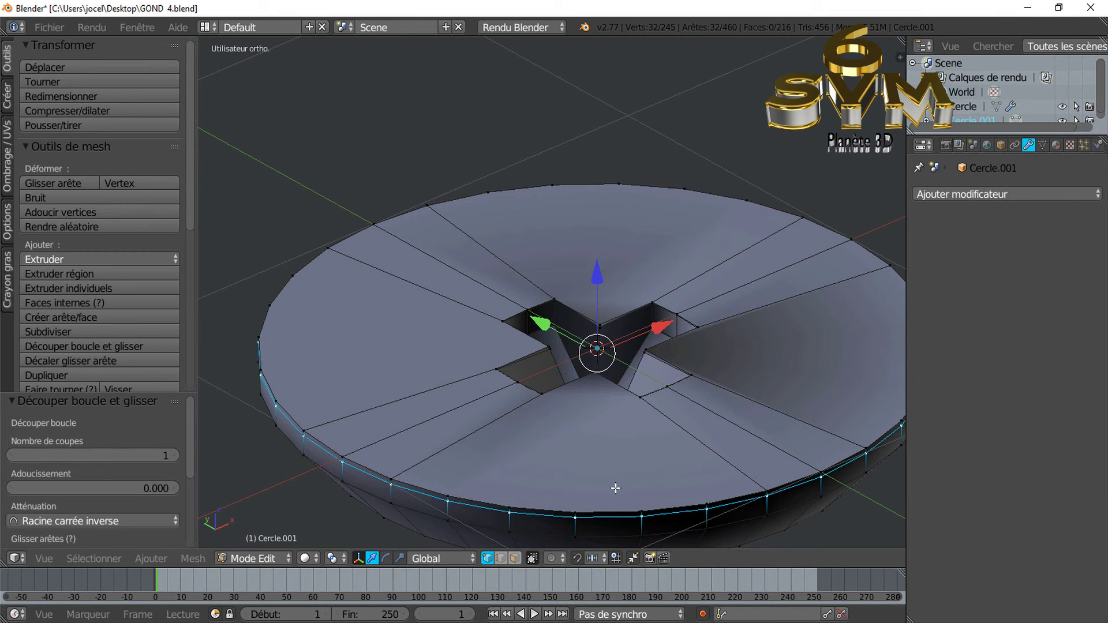
- Add a supporting loop cut around the disc's side rim
{"action": "scroll", "coordinate": [616, 488], "scroll_direction": "down", "scroll_amount": 1}
{"action": "scroll", "coordinate": [617, 467], "scroll_direction": "down", "scroll_amount": 1}
{"action": "scroll", "coordinate": [620, 445], "scroll_direction": "up", "scroll_amount": 1}
{"action": "key", "text": "ctrl+r"}
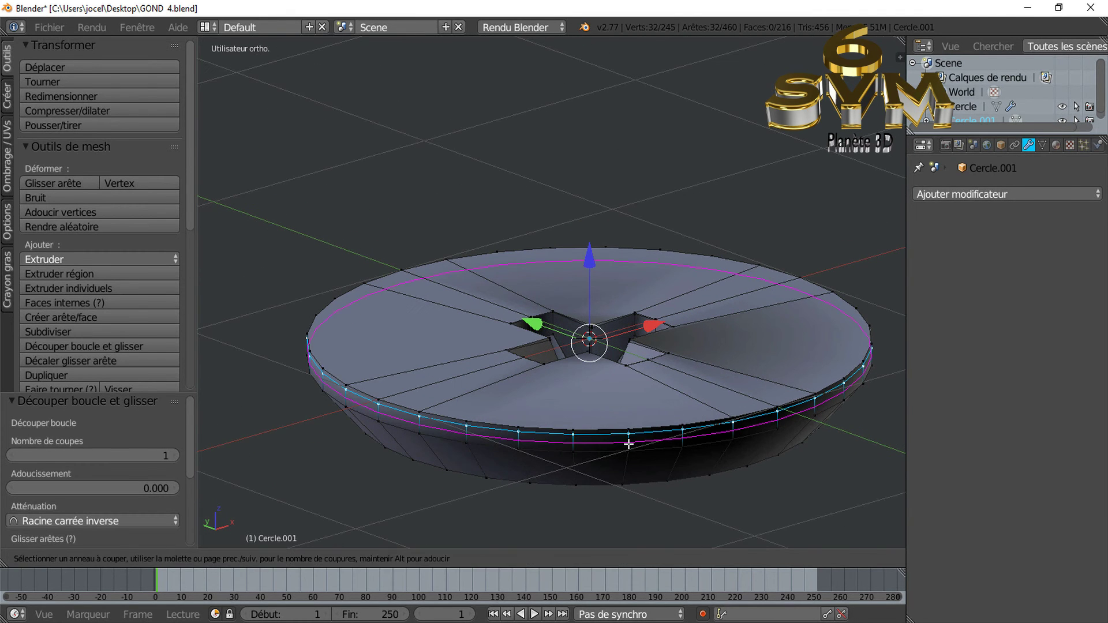
{"action": "left_click", "coordinate": [628, 444]}
{"action": "left_click", "coordinate": [628, 447]}
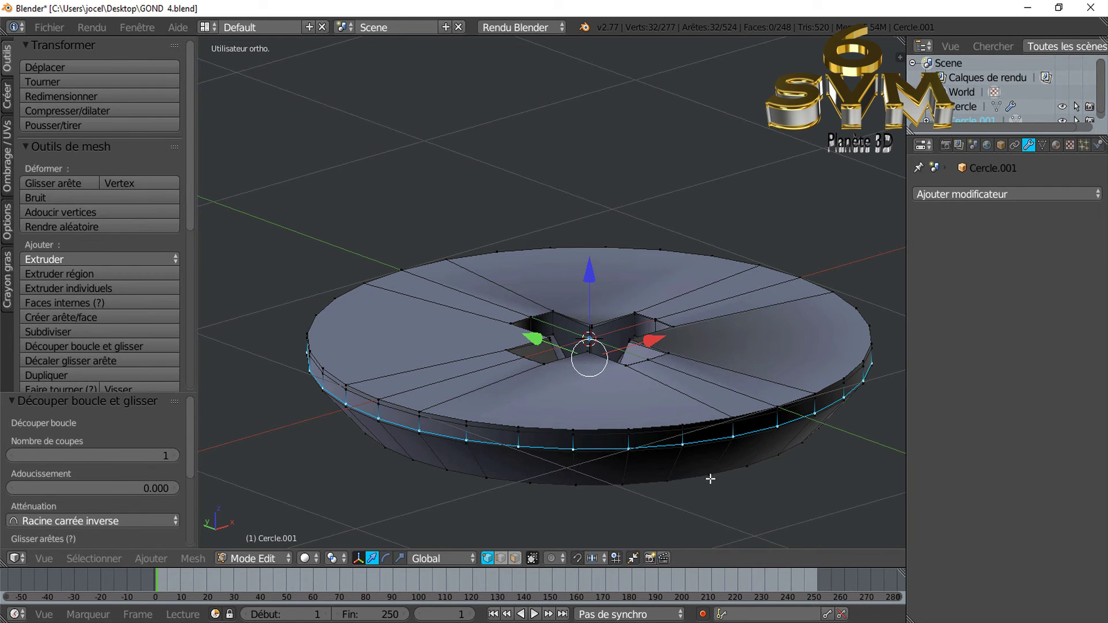
{"action": "middle_click_drag", "start_coordinate": [646, 428], "coordinate": [680, 417]}
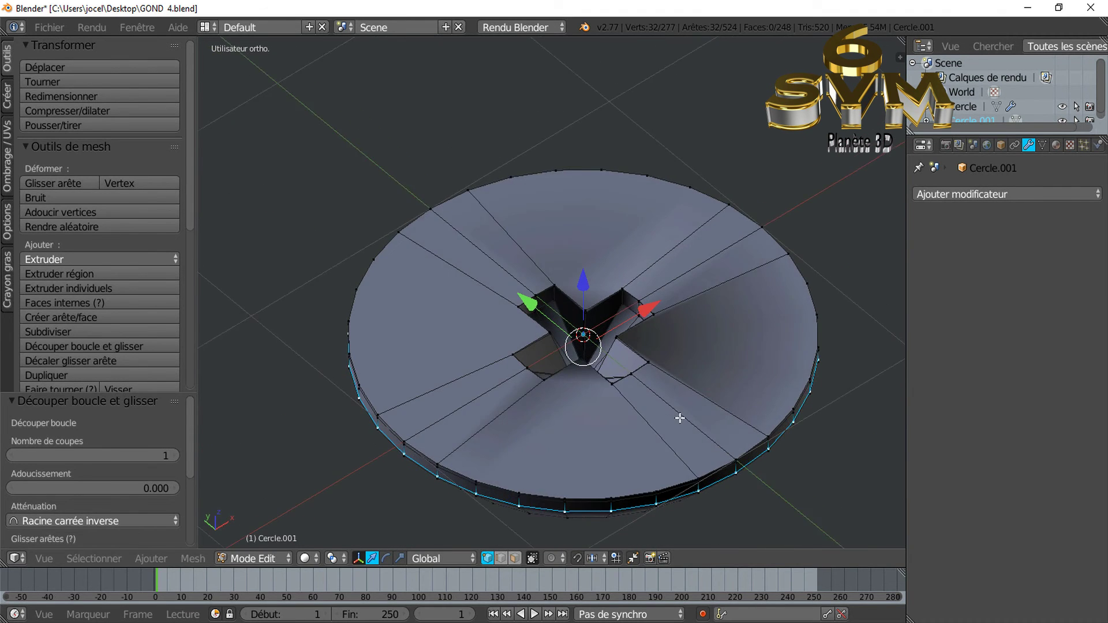
{"action": "scroll", "coordinate": [680, 438], "scroll_direction": "up", "scroll_amount": 2}
{"action": "mouse_move", "coordinate": [679, 460]}
{"action": "middle_mouse_down"}
{"action": "mouse_move", "coordinate": [737, 448]}
{"action": "mouse_move", "coordinate": [782, 388]}
{"action": "mouse_move", "coordinate": [697, 359]}
{"action": "mouse_move", "coordinate": [712, 460]}
{"action": "mouse_move", "coordinate": [698, 400]}
{"action": "middle_mouse_up"}
{"action": "key", "text": "Tab"}
{"action": "key", "text": "Tab"}
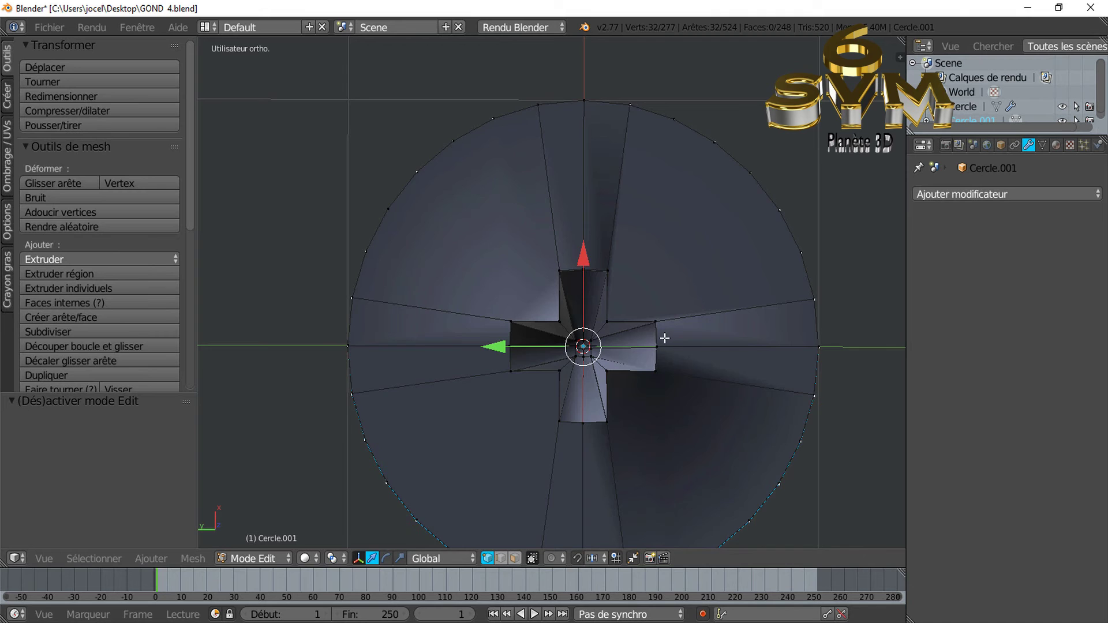
{"action": "scroll", "coordinate": [665, 339], "scroll_direction": "up", "scroll_amount": 2}
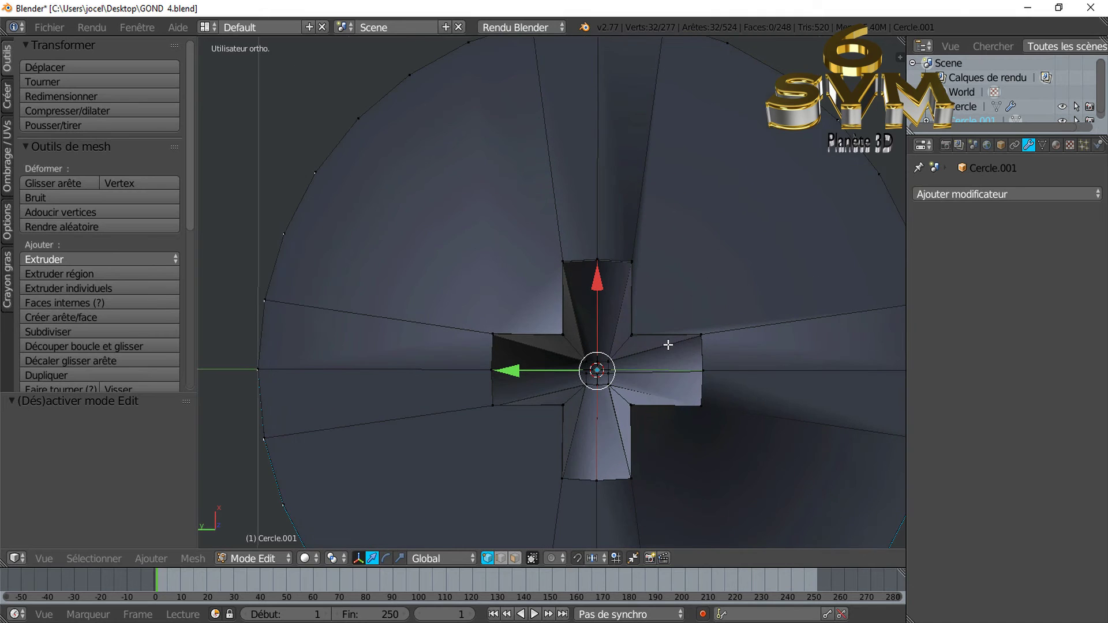
- Cut two horizontal edge loops across the cross recess's horizontal arm
{"action": "key", "text": "ctrl+r"}
{"action": "left_click", "coordinate": [704, 354]}
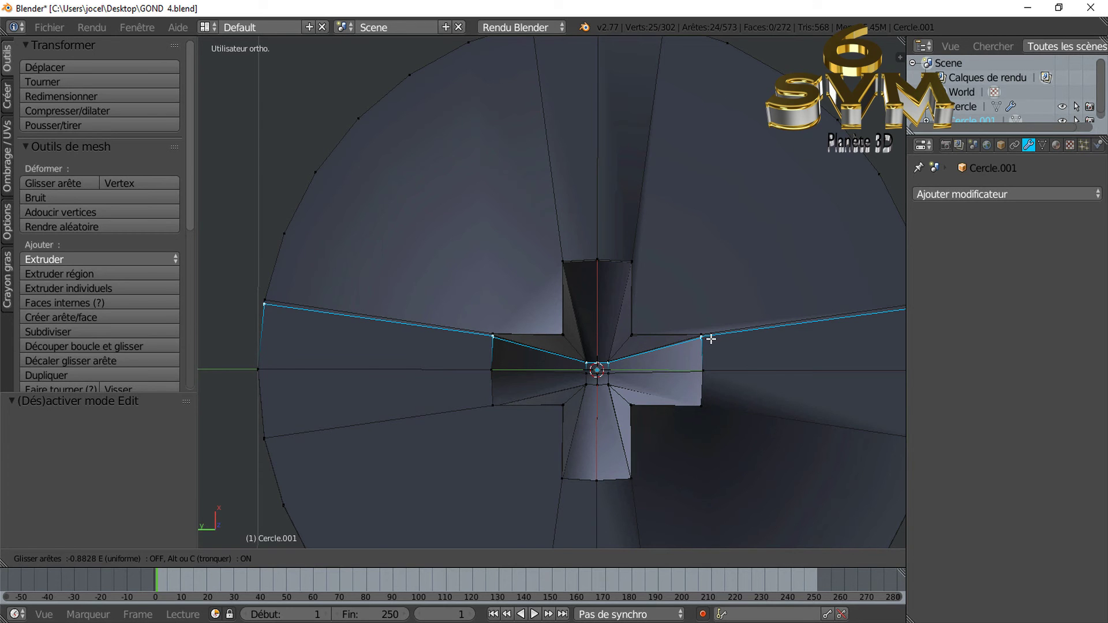
{"action": "left_click", "coordinate": [711, 339]}
{"action": "key", "text": "ctrl+r"}
{"action": "left_click", "coordinate": [704, 386]}
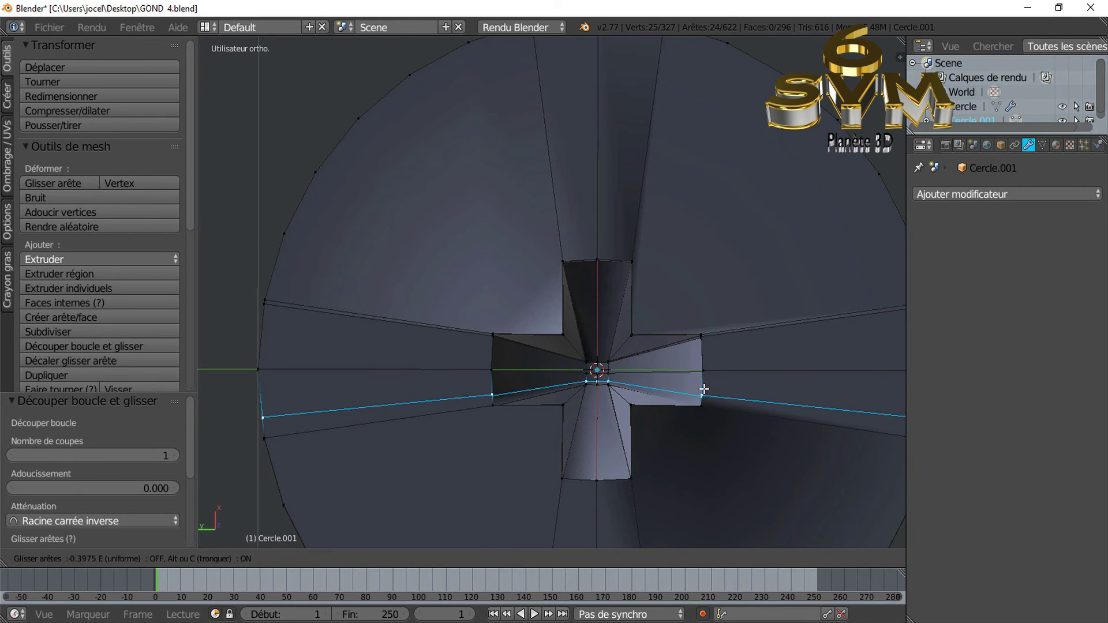
{"action": "left_click", "coordinate": [703, 397]}
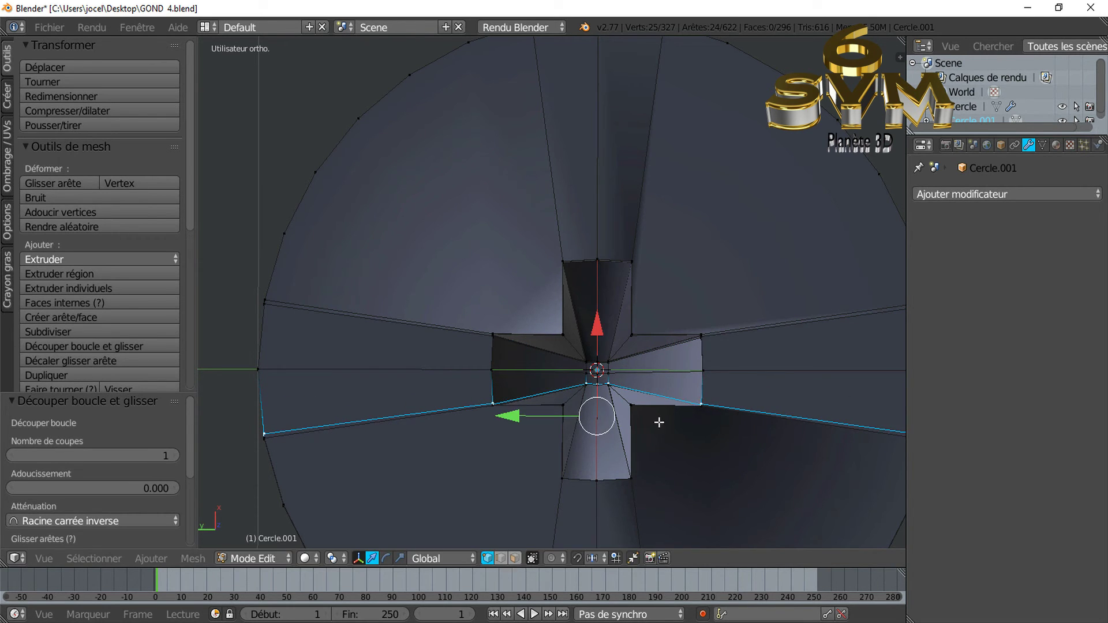
- Cut two vertical edge loops through the centre of the cross recess
{"action": "key", "text": "ctrl+r"}
{"action": "left_click", "coordinate": [614, 260]}
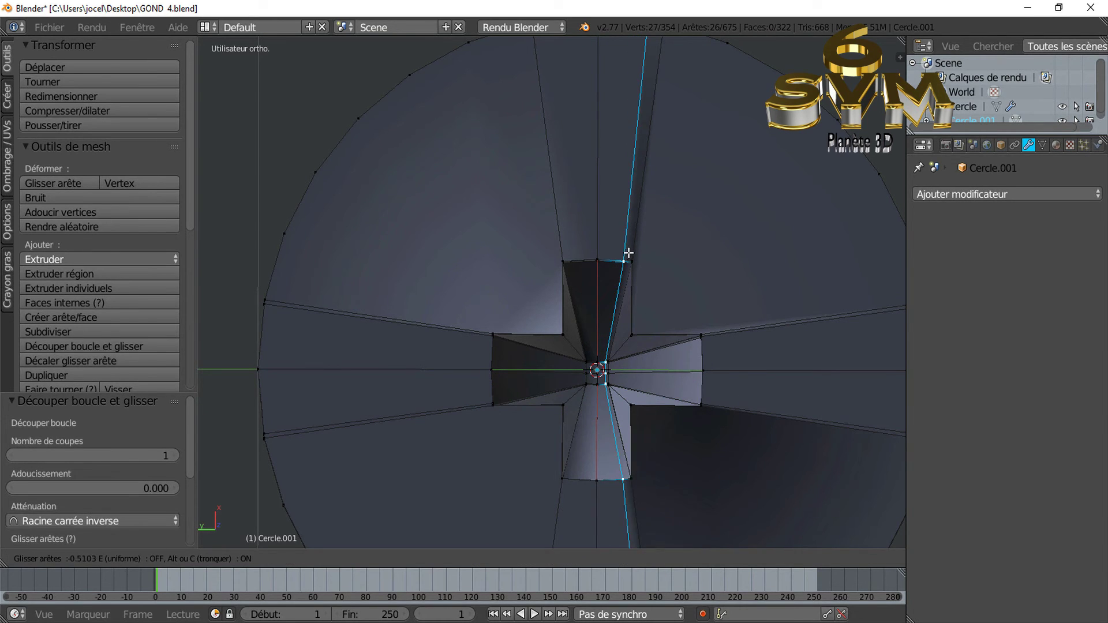
{"action": "left_click", "coordinate": [626, 252]}
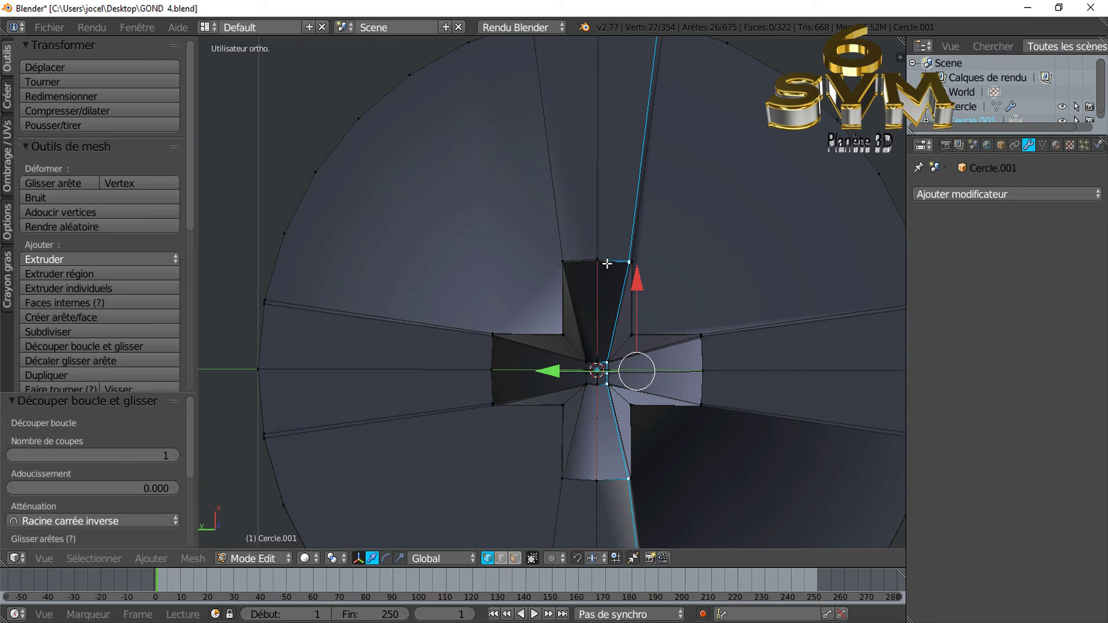
{"action": "key", "text": "ctrl+r"}
{"action": "left_click", "coordinate": [576, 259]}
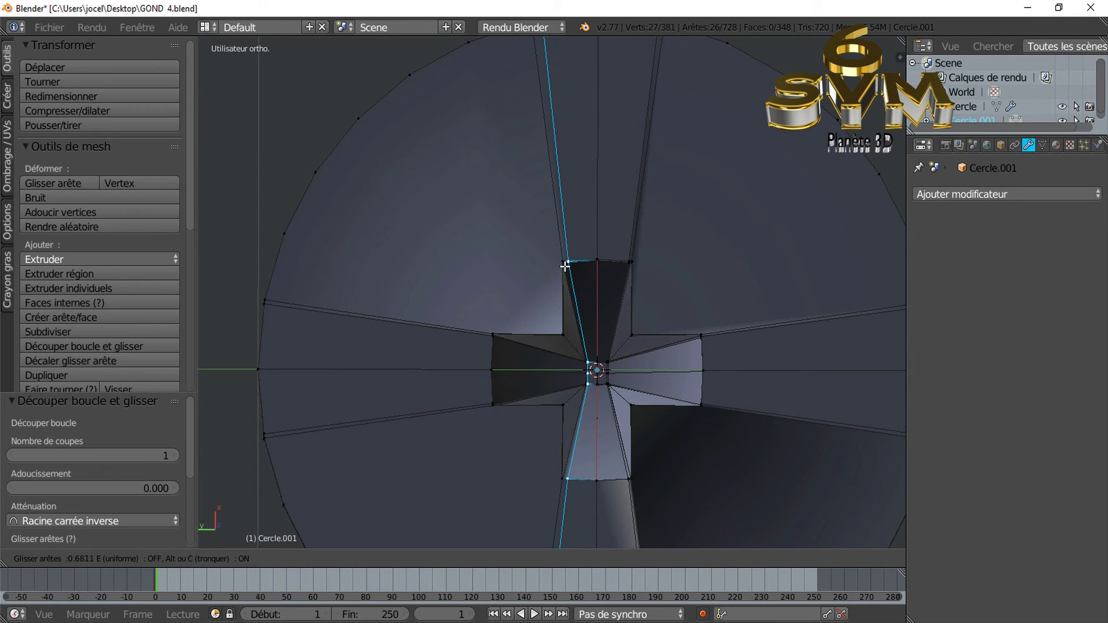
{"action": "left_click", "coordinate": [563, 268]}
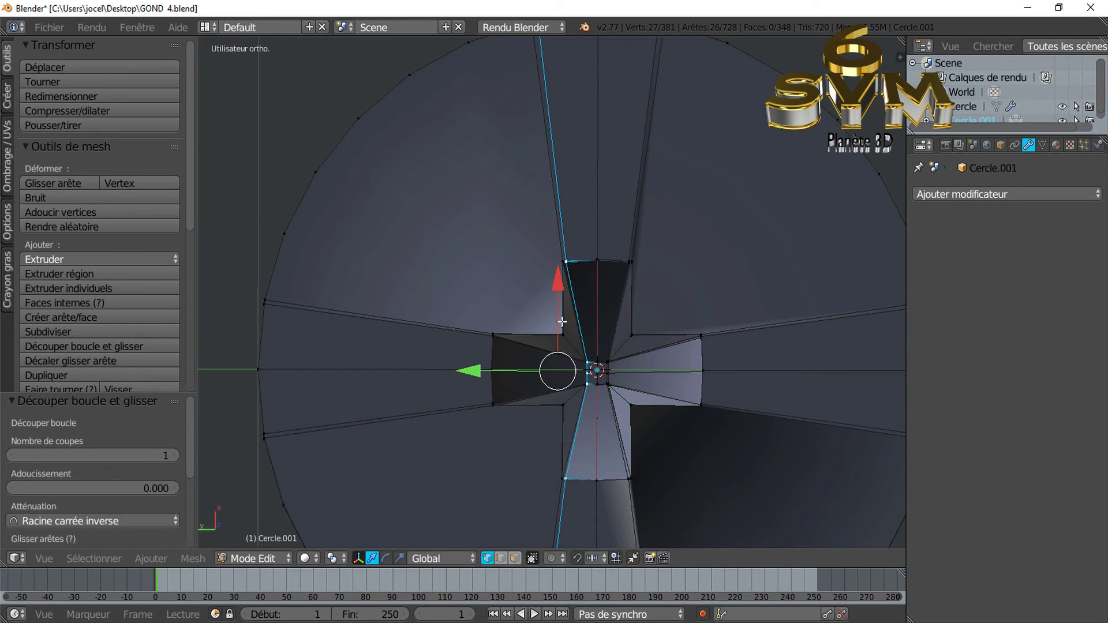
{"action": "scroll", "coordinate": [571, 330], "scroll_direction": "down", "scroll_amount": 5}
- Select the whole disc mesh, recalculate its normals outward, and return to Object Mode
{"action": "middle_click_drag", "start_coordinate": [571, 329], "coordinate": [630, 237]}
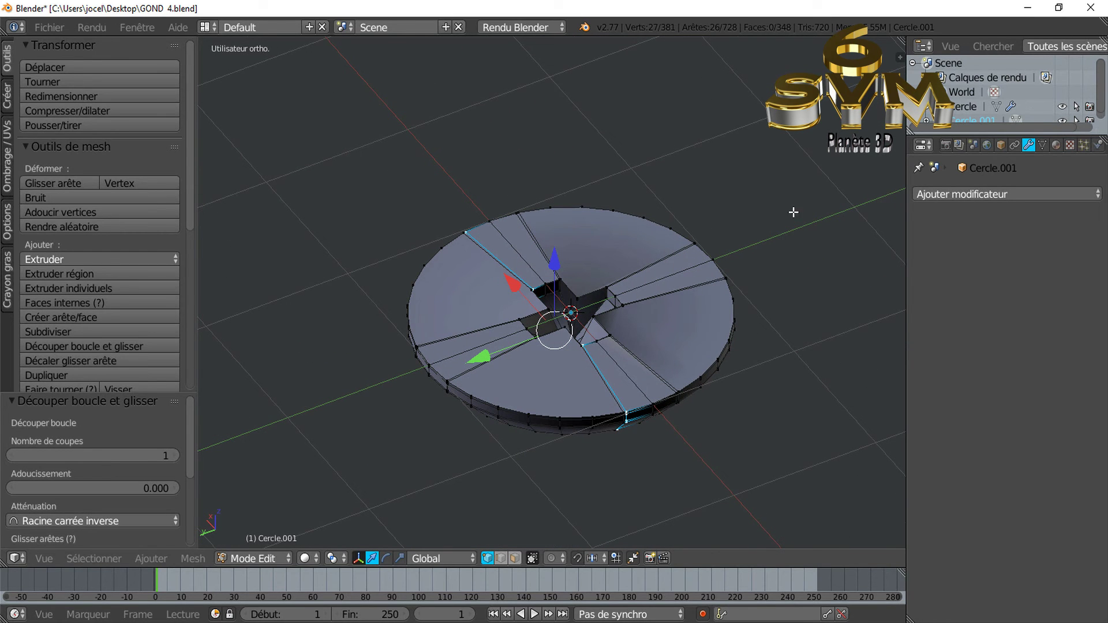
{"action": "key", "text": "Tab"}
{"action": "key", "text": "Tab"}
{"action": "key", "text": "a"}
{"action": "key", "text": "a"}
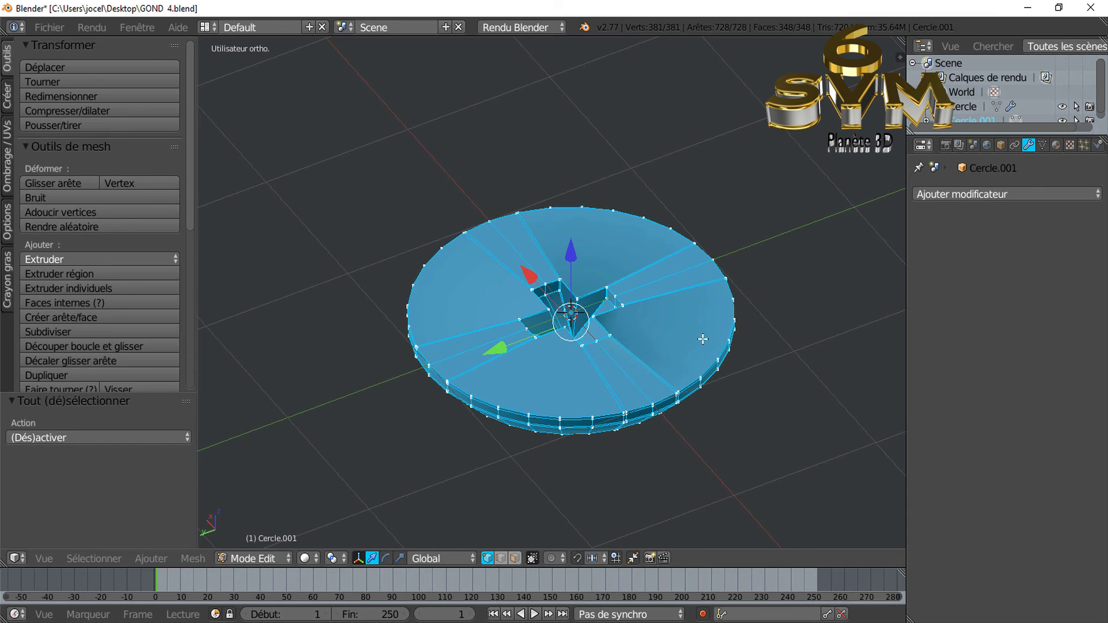
{"action": "middle_click_drag", "start_coordinate": [703, 336], "coordinate": [642, 351]}
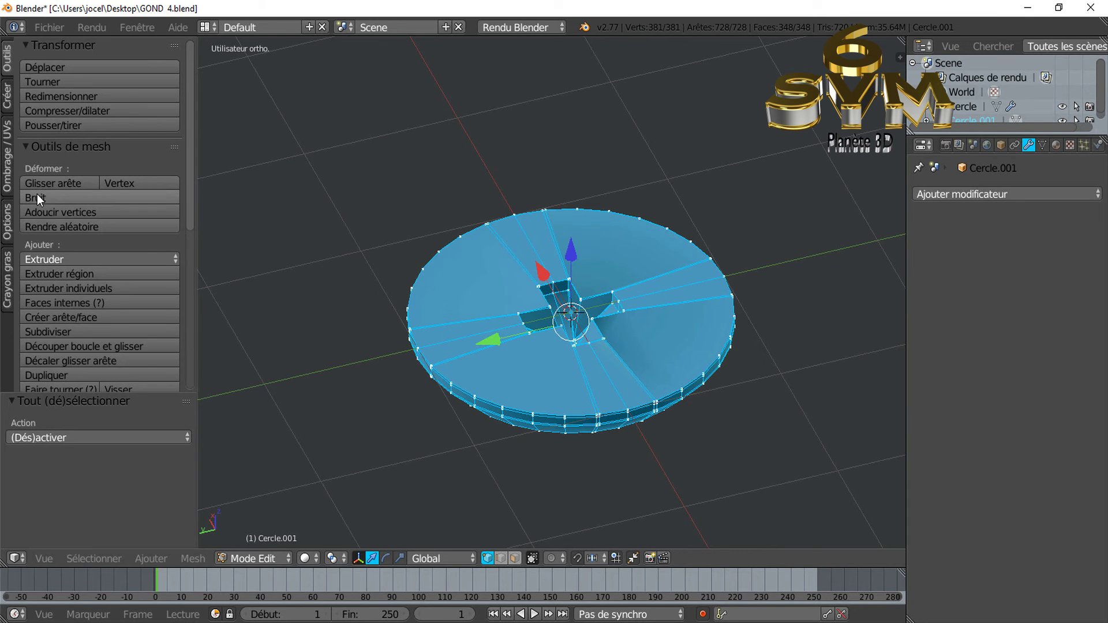
{"action": "left_click", "coordinate": [8, 185]}
{"action": "left_click", "coordinate": [50, 174]}
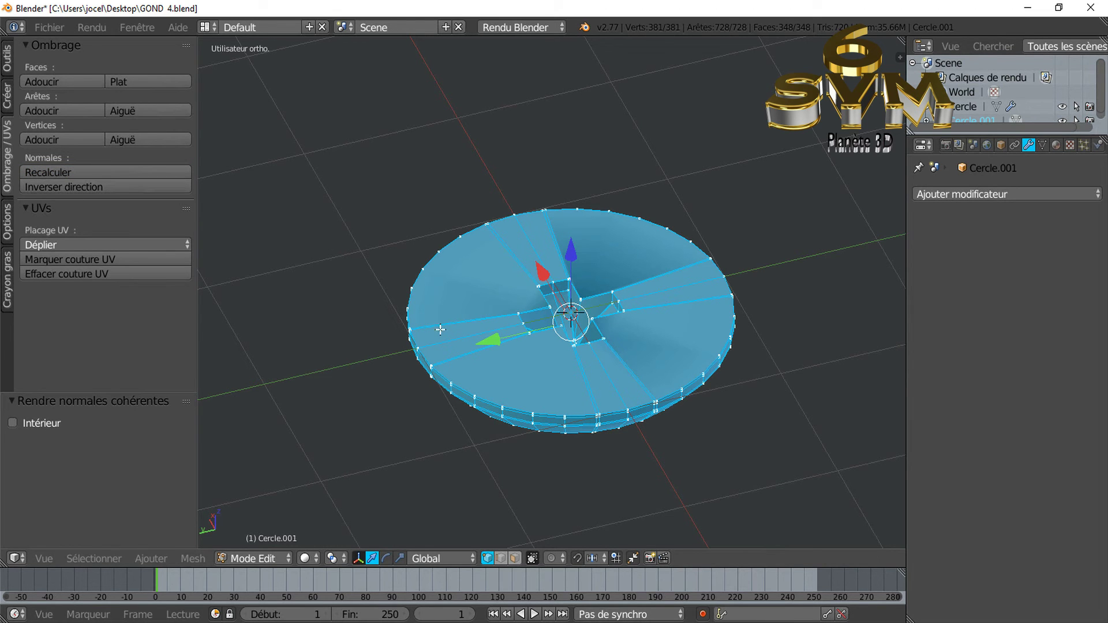
{"action": "key", "text": "Tab"}
{"action": "mouse_move", "coordinate": [591, 351]}
{"action": "middle_mouse_down"}
{"action": "mouse_move", "coordinate": [616, 414]}
{"action": "mouse_move", "coordinate": [473, 341]}
{"action": "mouse_move", "coordinate": [541, 319]}
{"action": "mouse_move", "coordinate": [622, 338]}
{"action": "mouse_move", "coordinate": [501, 380]}
{"action": "middle_mouse_up"}
{"action": "left_click", "coordinate": [1020, 193]}
- Pick the chrome material Matériau.003 for the disc in Material properties
{"action": "left_click", "coordinate": [1056, 146]}
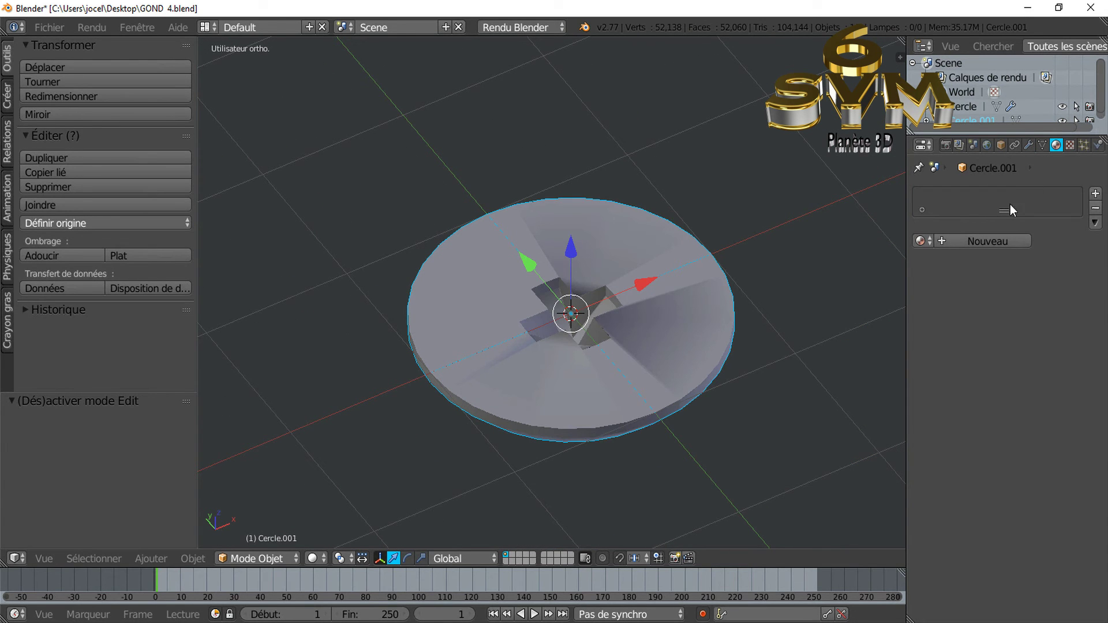
{"action": "left_click", "coordinate": [981, 240]}
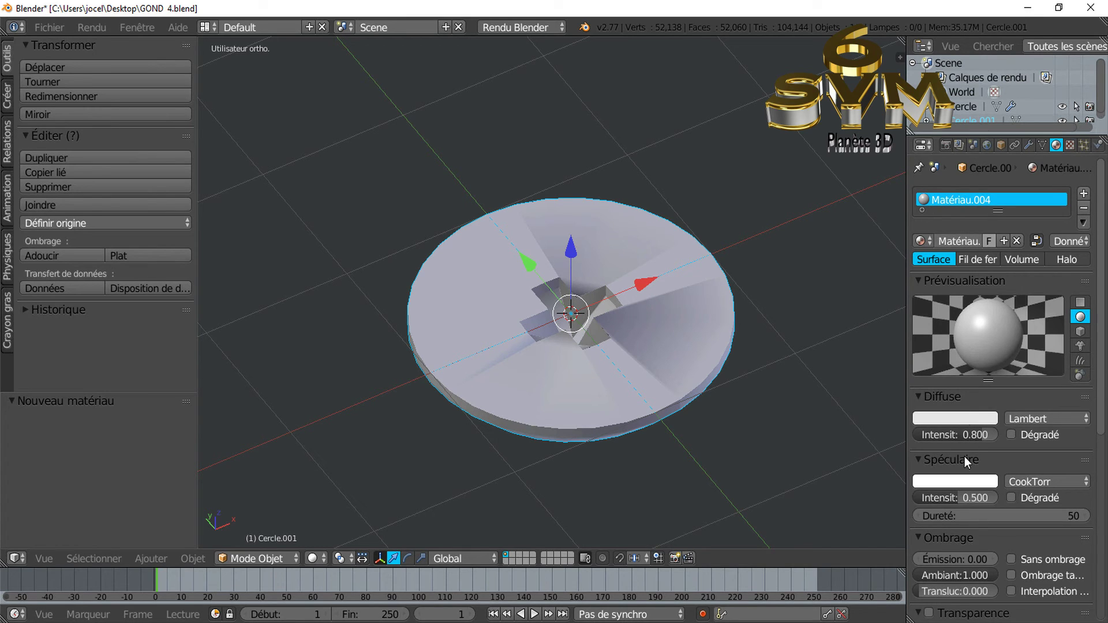
{"action": "left_click", "coordinate": [922, 241]}
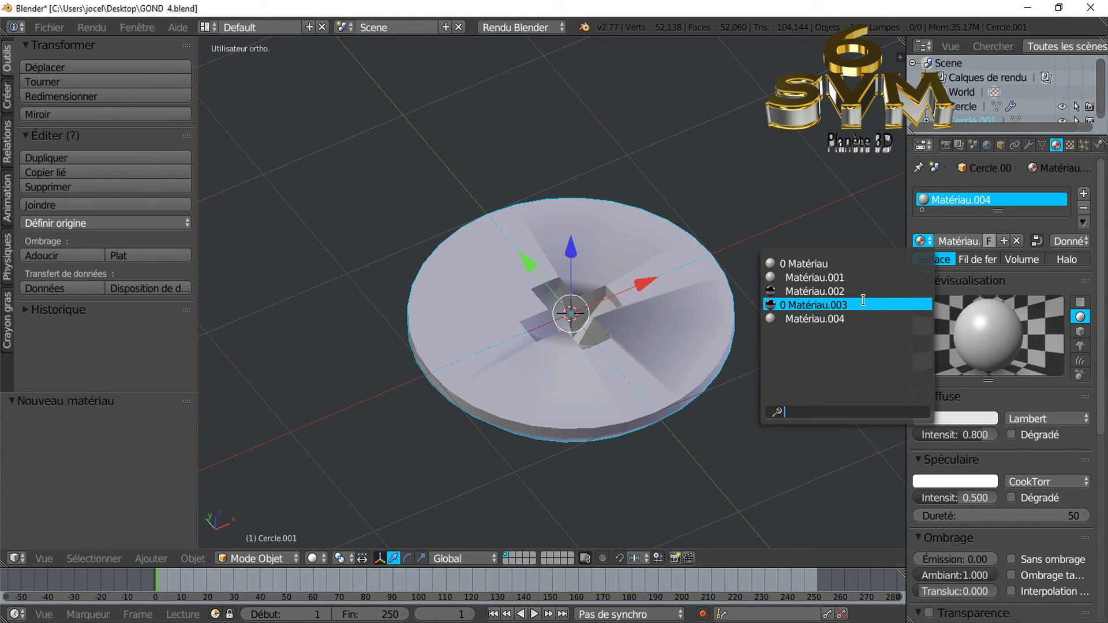
{"action": "left_click", "coordinate": [863, 304]}
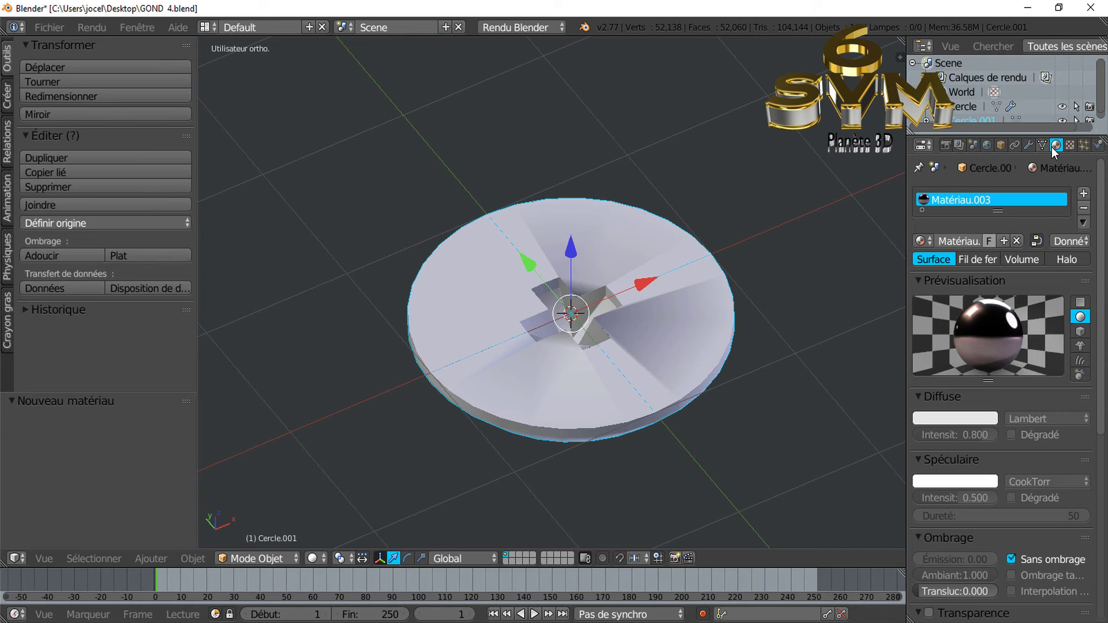
- Assign Matériau.003 to all faces and preview the disc with Matériau shading
{"action": "key", "text": "Tab"}
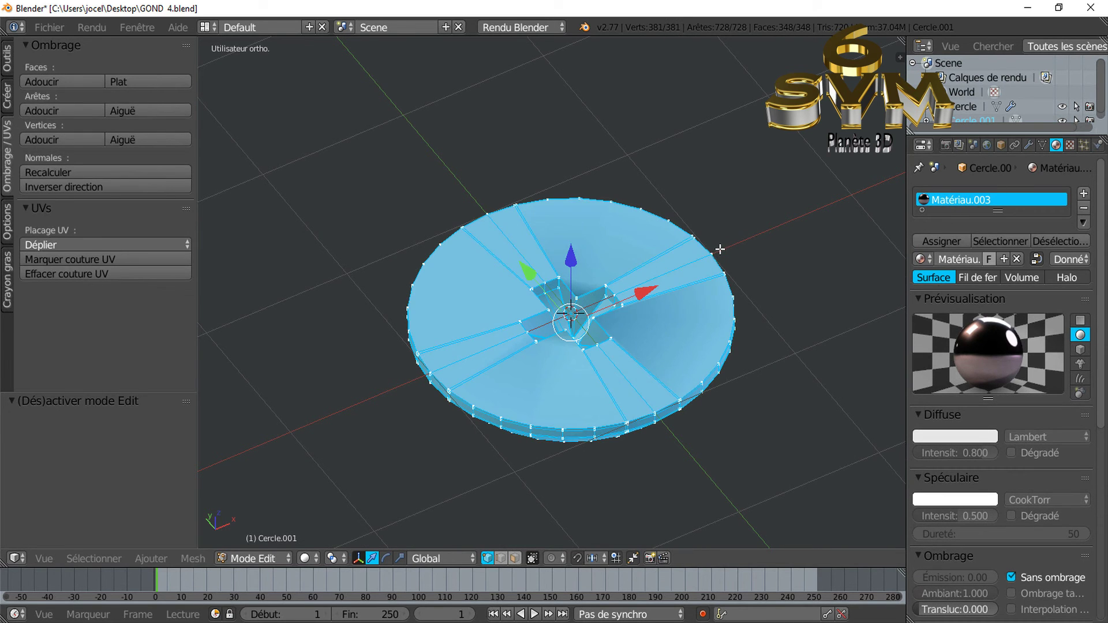
{"action": "key", "text": "z"}
{"action": "key", "text": "a"}
{"action": "key", "text": "a"}
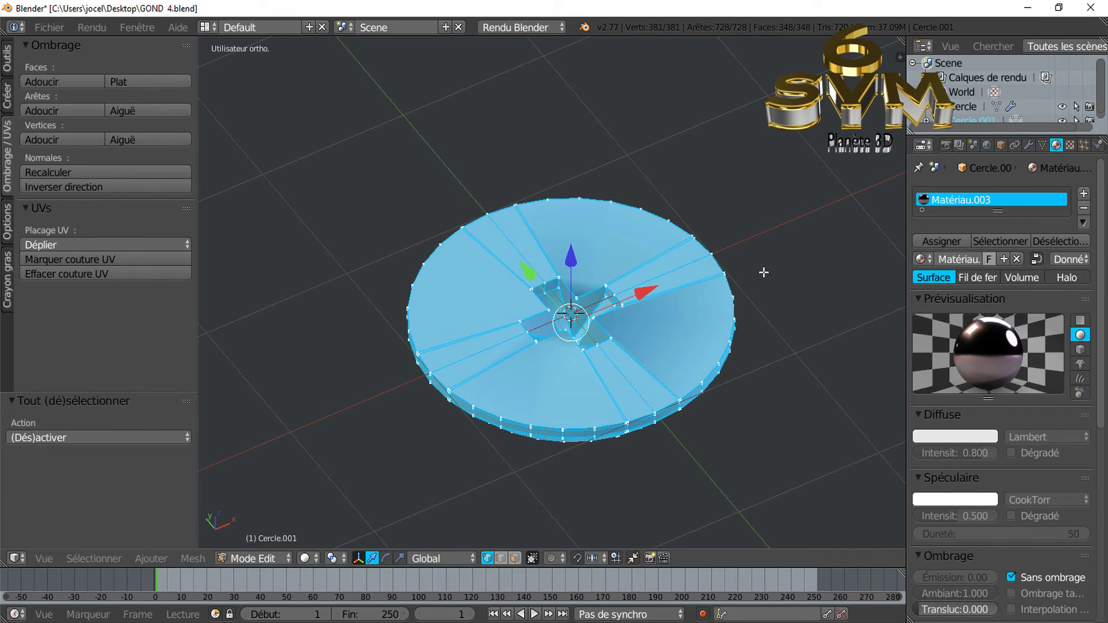
{"action": "left_click", "coordinate": [945, 242]}
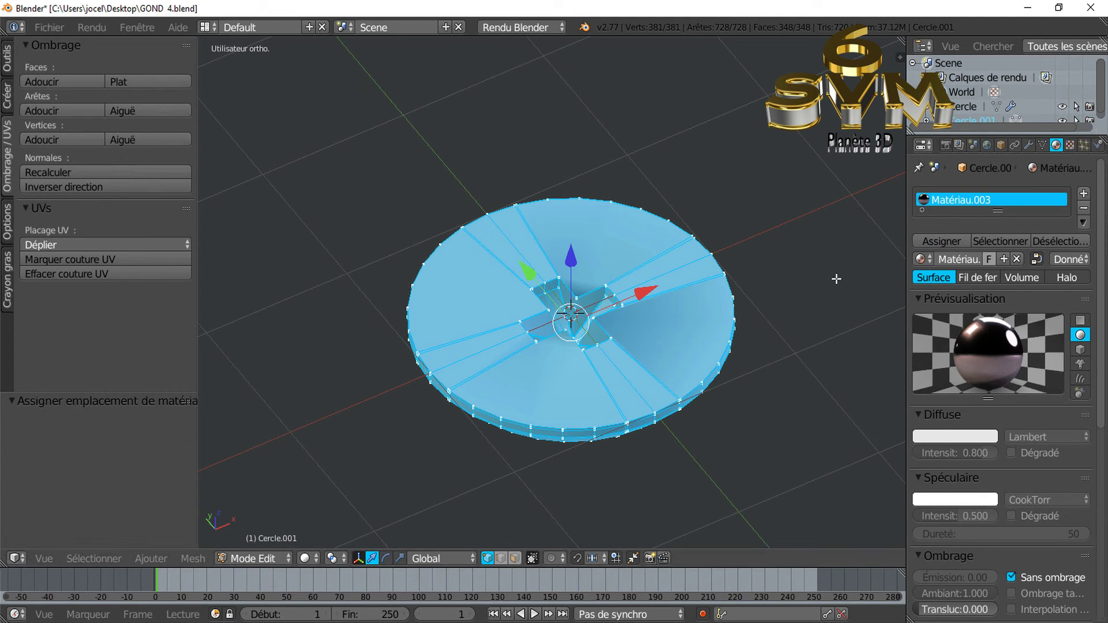
{"action": "left_click", "coordinate": [306, 559]}
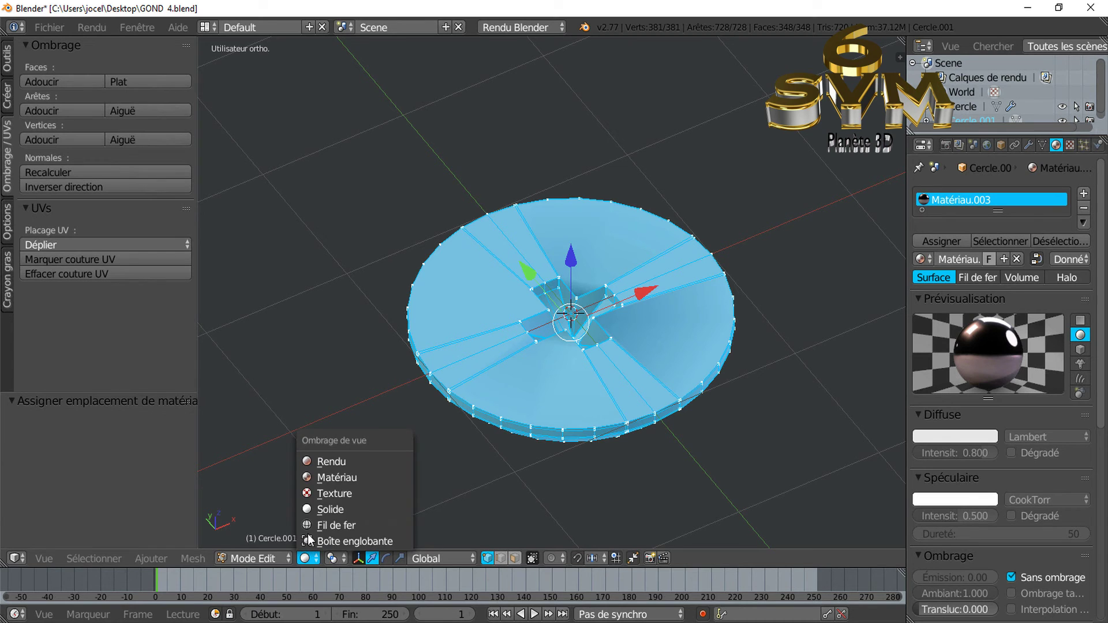
{"action": "left_click", "coordinate": [314, 478]}
{"action": "middle_click_drag", "start_coordinate": [373, 445], "coordinate": [438, 447]}
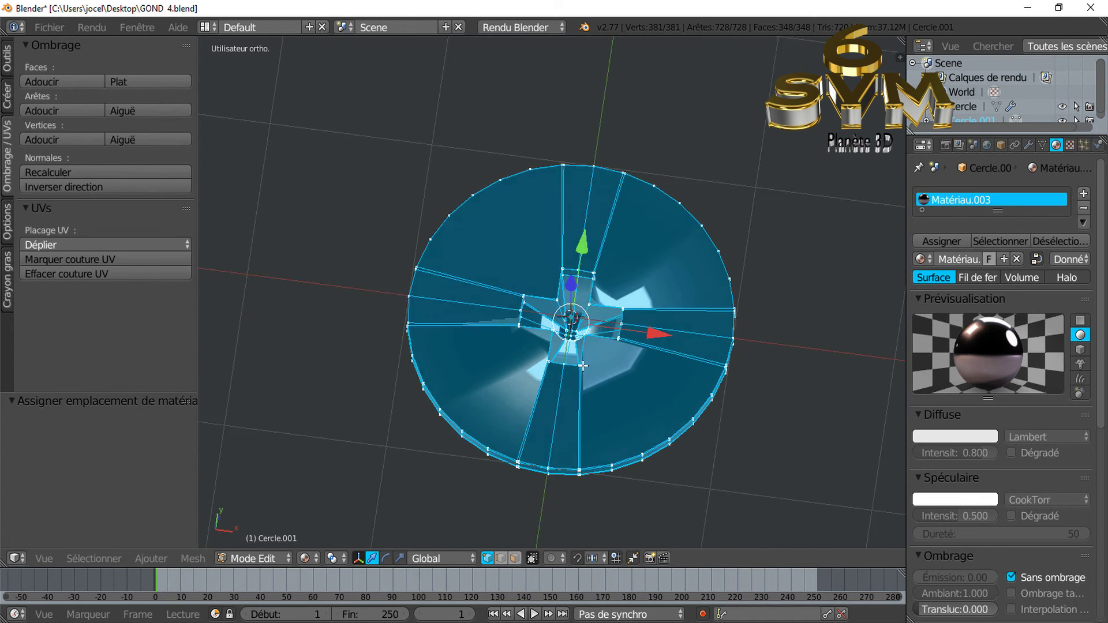
- Enter Edit Mode on the disc with the whole mesh selected
{"action": "key", "text": "Tab"}
{"action": "mouse_move", "coordinate": [629, 336]}
{"action": "middle_mouse_down"}
{"action": "mouse_move", "coordinate": [629, 387]}
{"action": "mouse_move", "coordinate": [583, 401]}
{"action": "mouse_move", "coordinate": [619, 337]}
{"action": "mouse_move", "coordinate": [575, 360]}
{"action": "mouse_move", "coordinate": [781, 282]}
{"action": "mouse_move", "coordinate": [746, 380]}
{"action": "mouse_move", "coordinate": [730, 321]}
{"action": "mouse_move", "coordinate": [700, 401]}
{"action": "mouse_move", "coordinate": [655, 420]}
{"action": "mouse_move", "coordinate": [546, 393]}
{"action": "mouse_move", "coordinate": [617, 325]}
{"action": "mouse_move", "coordinate": [642, 323]}
{"action": "mouse_move", "coordinate": [440, 343]}
{"action": "middle_mouse_up"}
{"action": "key", "text": "Tab"}
{"action": "scroll", "coordinate": [730, 321], "scroll_direction": "up", "scroll_amount": 2}
{"action": "scroll", "coordinate": [691, 429], "scroll_direction": "up", "scroll_amount": 2}
{"action": "scroll", "coordinate": [565, 375], "scroll_direction": "down", "scroll_amount": 3}
{"action": "key", "text": "a"}
{"action": "key", "text": "a"}
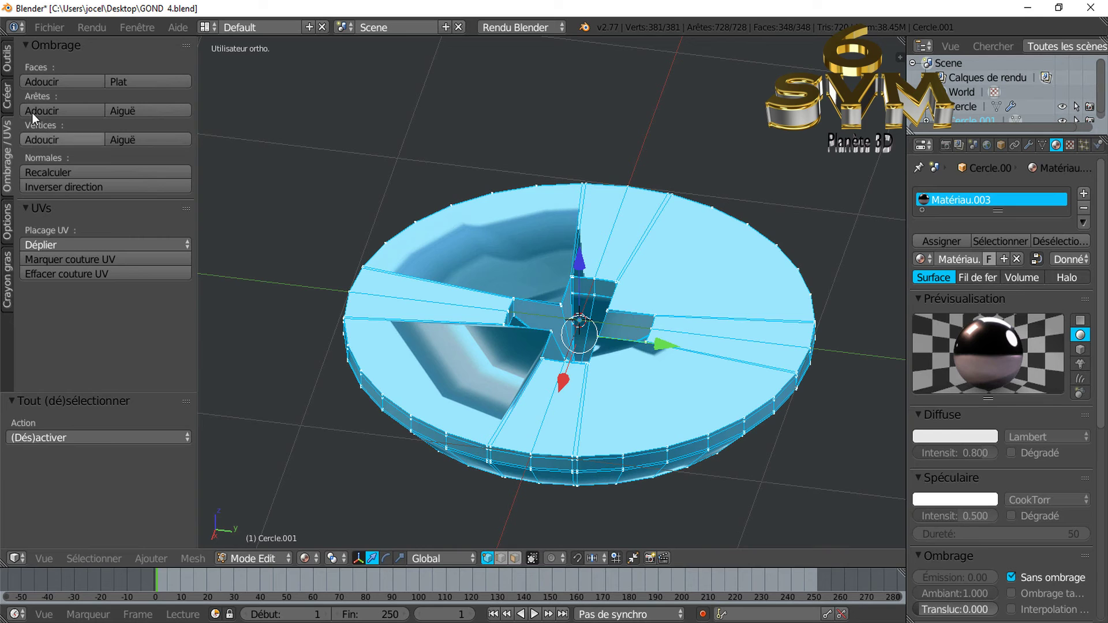
- Run Enlever doublons, merging 64 duplicate vertices down to 317
{"action": "left_click", "coordinate": [5, 58]}
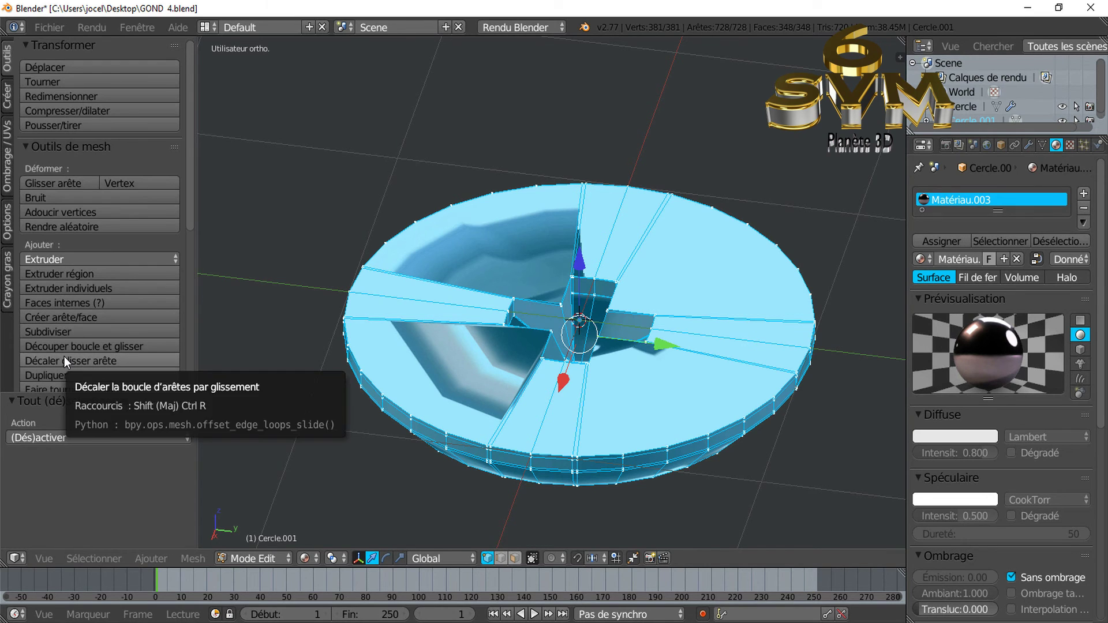
{"action": "scroll", "coordinate": [64, 357], "scroll_direction": "down", "scroll_amount": 2}
{"action": "scroll", "coordinate": [64, 356], "scroll_direction": "down", "scroll_amount": 3}
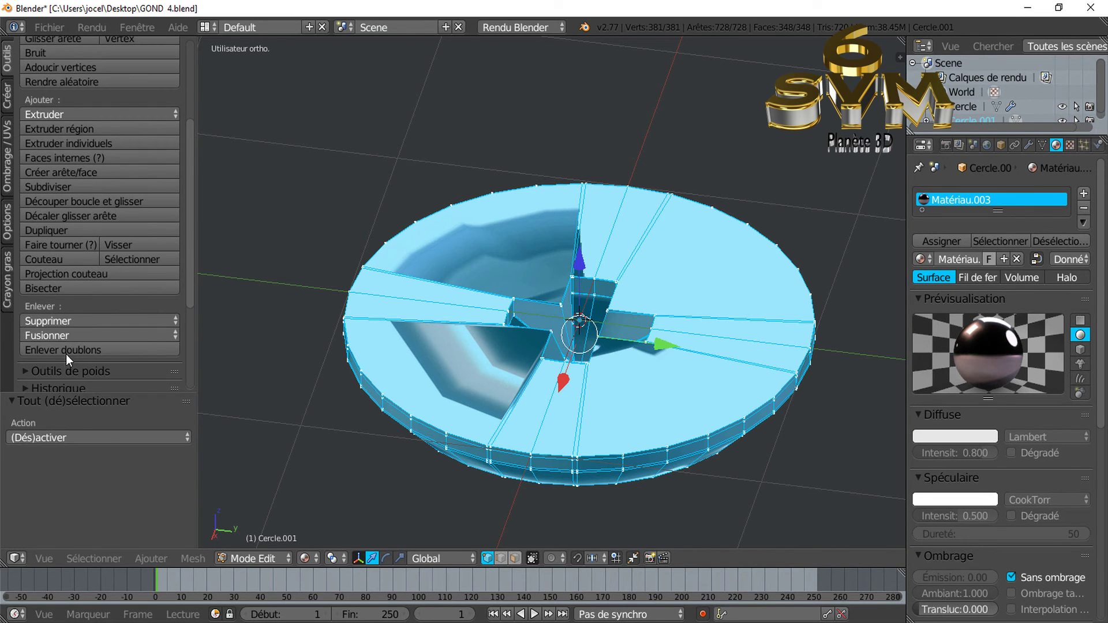
{"action": "left_click", "coordinate": [69, 348]}
{"action": "mouse_move", "coordinate": [519, 369]}
{"action": "middle_mouse_down"}
{"action": "mouse_move", "coordinate": [589, 391]}
{"action": "mouse_move", "coordinate": [542, 399]}
{"action": "middle_mouse_up"}
{"action": "key", "text": "Tab"}
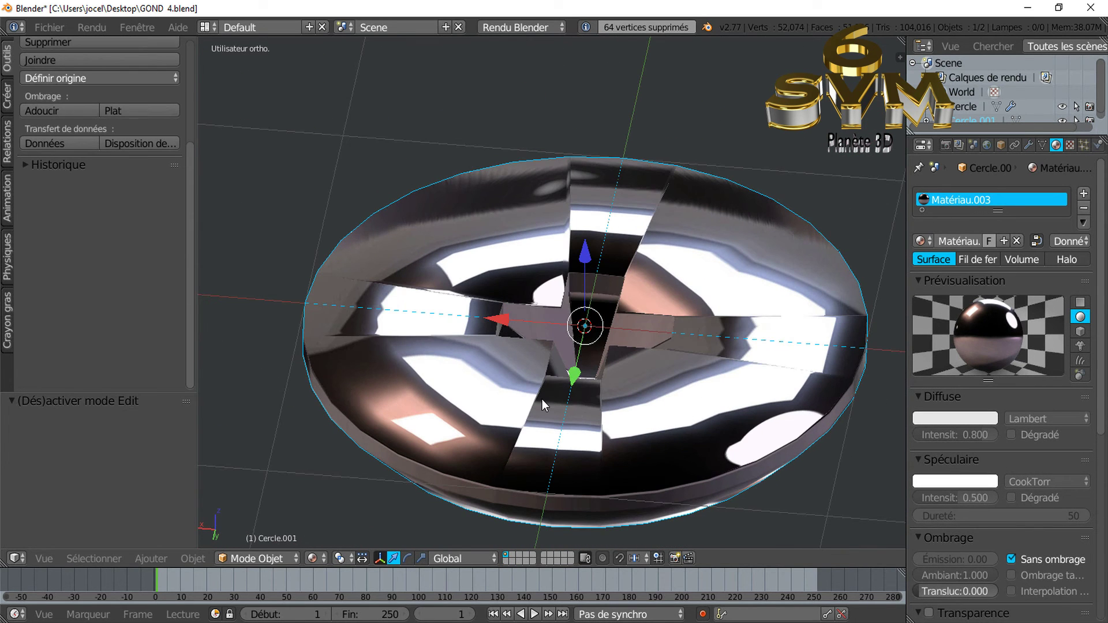
{"action": "key", "text": "a"}
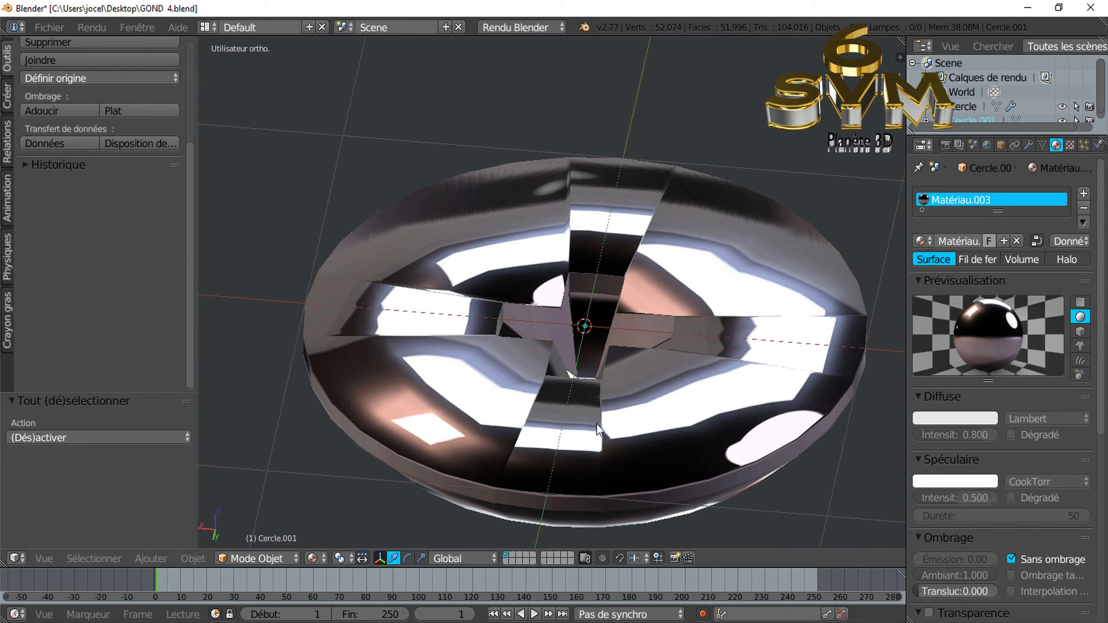
{"action": "key", "text": "Tab"}
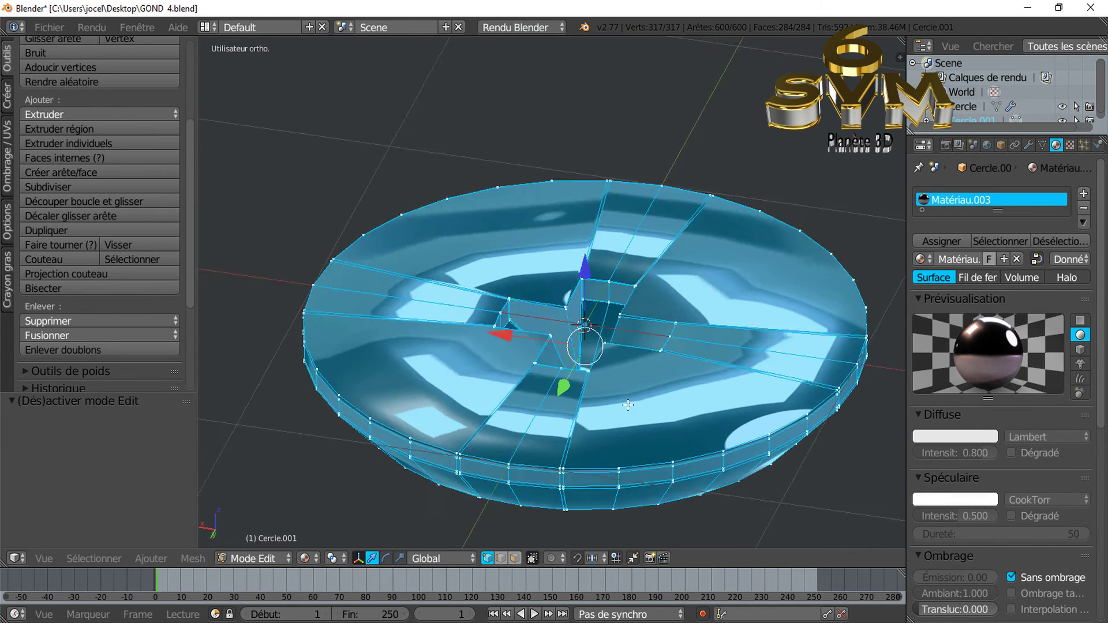
- Slide a supporting edge loop into place along the cross recess walls
{"action": "middle_click_drag", "start_coordinate": [658, 376], "coordinate": [637, 445]}
{"action": "scroll", "coordinate": [642, 373], "scroll_direction": "up", "scroll_amount": 4}
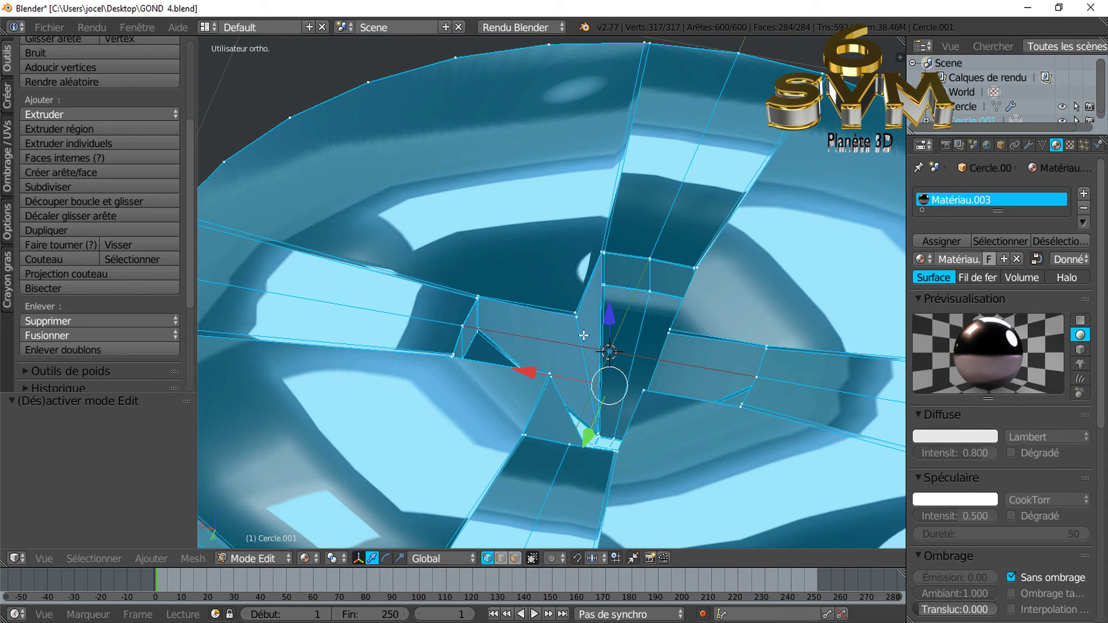
{"action": "left_click", "coordinate": [581, 323], "text": "alt"}
{"action": "key", "text": "g"}
{"action": "key", "text": "g"}
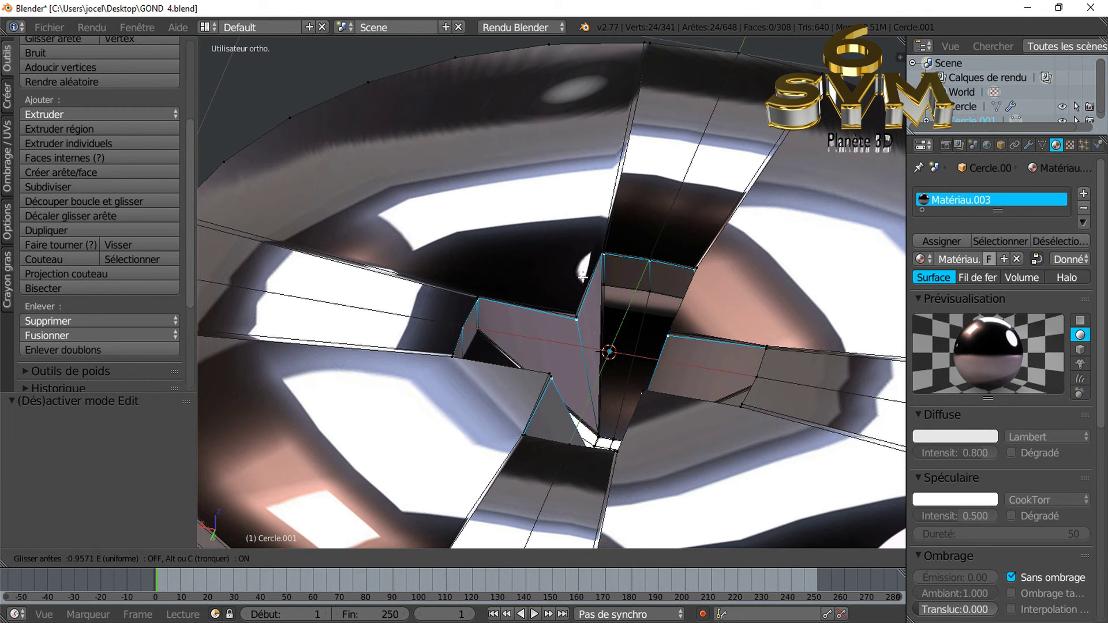
{"action": "left_click", "coordinate": [583, 283]}
{"action": "scroll", "coordinate": [574, 300], "scroll_direction": "down", "scroll_amount": 6}
{"action": "mouse_move", "coordinate": [574, 299]}
{"action": "middle_mouse_down"}
{"action": "mouse_move", "coordinate": [486, 280]}
{"action": "mouse_move", "coordinate": [433, 289]}
{"action": "mouse_move", "coordinate": [437, 279]}
{"action": "middle_mouse_up"}
{"action": "scroll", "coordinate": [585, 433], "scroll_direction": "up", "scroll_amount": 2}
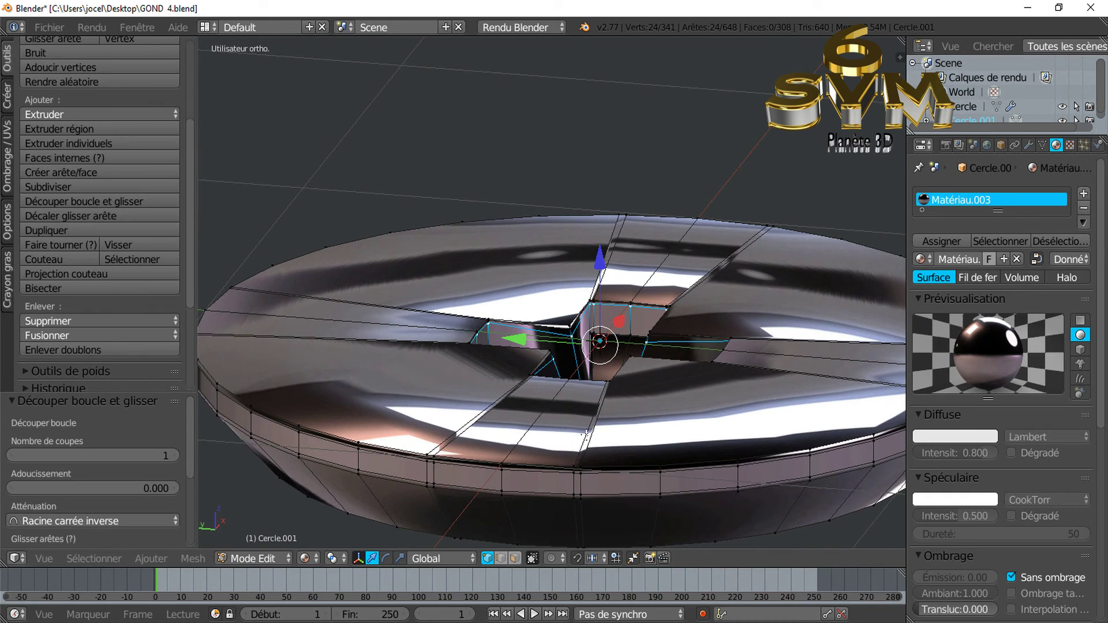
- Try two loop cuts on the disc rim and undo both
{"action": "key", "text": "ctrl+r"}
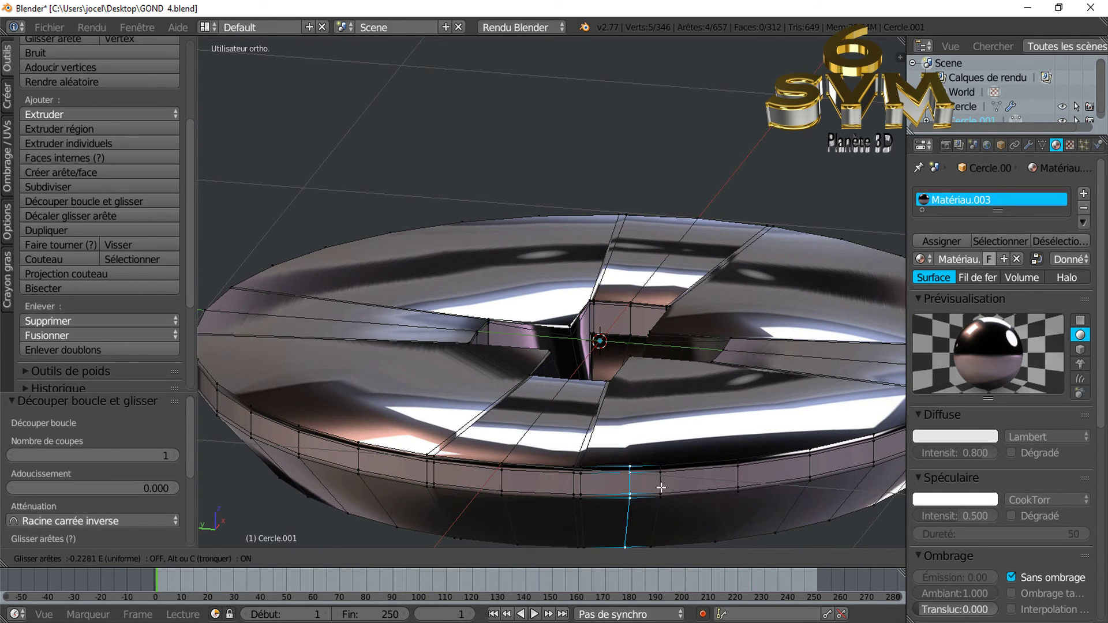
{"action": "left_click", "coordinate": [623, 484]}
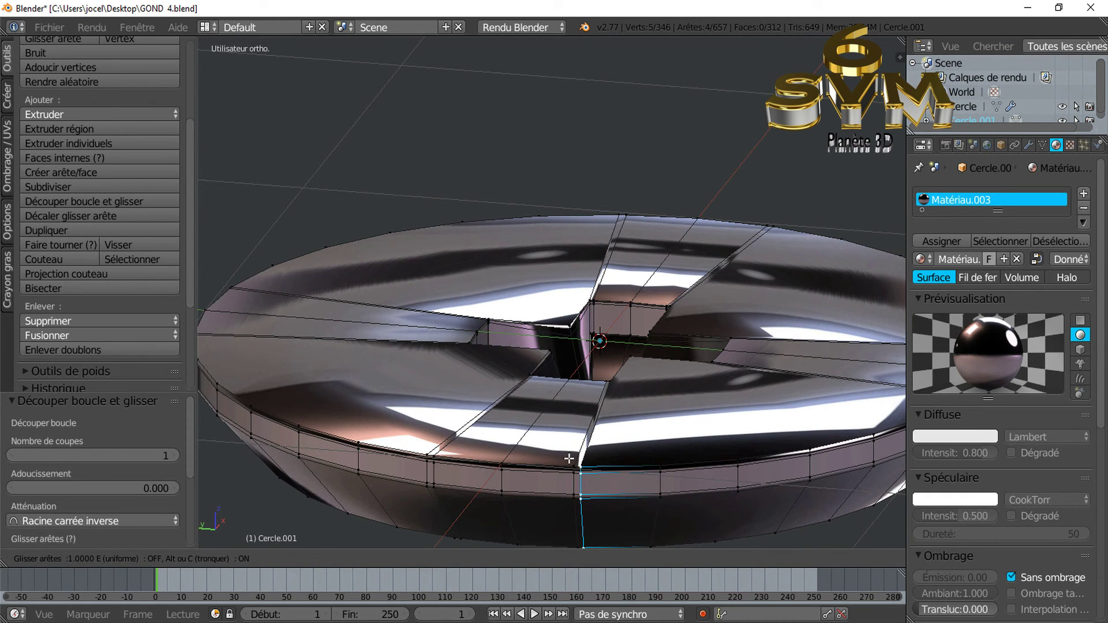
{"action": "left_click", "coordinate": [579, 431]}
{"action": "key", "text": "ctrl+z"}
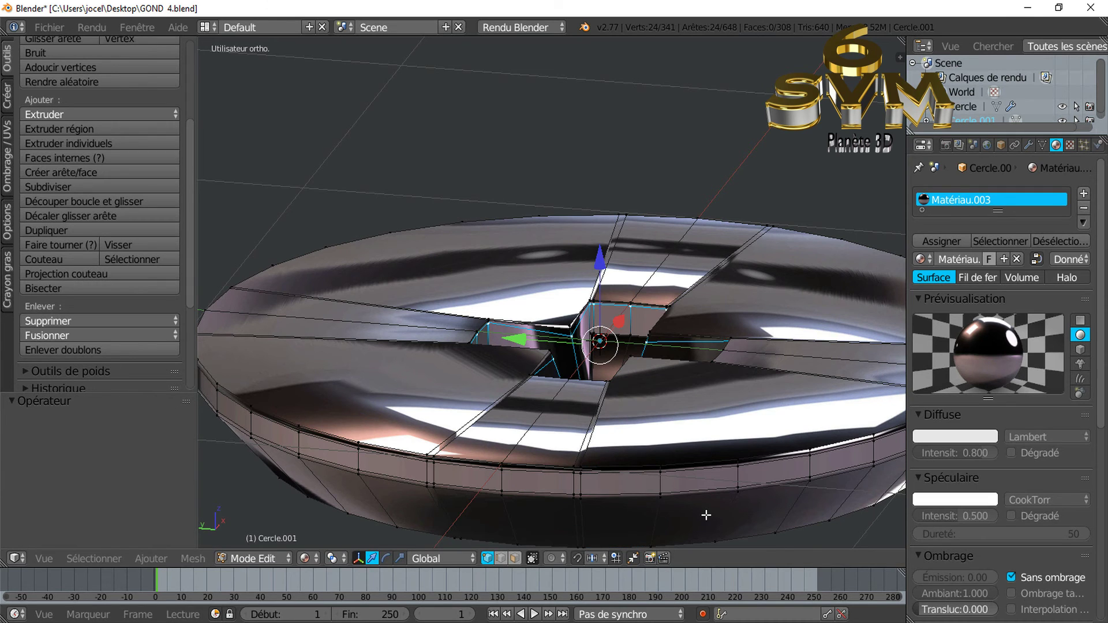
{"action": "key", "text": "ctrl+r"}
{"action": "left_click", "coordinate": [662, 482]}
{"action": "left_click", "coordinate": [661, 482]}
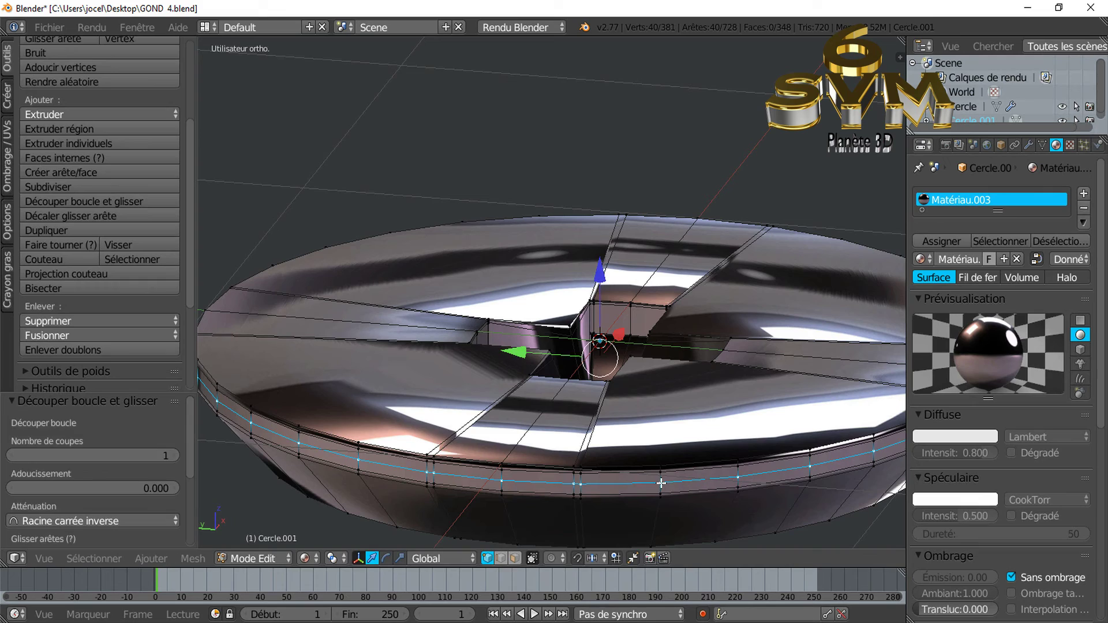
{"action": "key", "text": "ctrl+z"}
{"action": "mouse_move", "coordinate": [686, 425]}
{"action": "middle_mouse_down"}
{"action": "mouse_move", "coordinate": [680, 514]}
{"action": "mouse_move", "coordinate": [781, 437]}
{"action": "middle_mouse_up"}
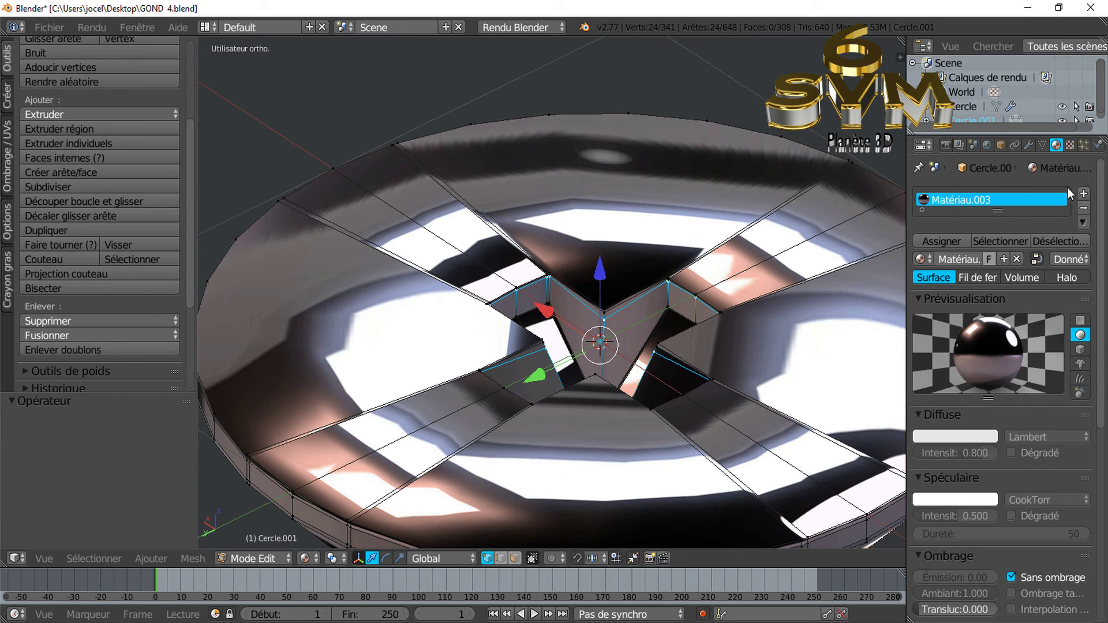
- Set the chrome.png texture's Coordonnées to Normale
{"action": "left_click", "coordinate": [1071, 147]}
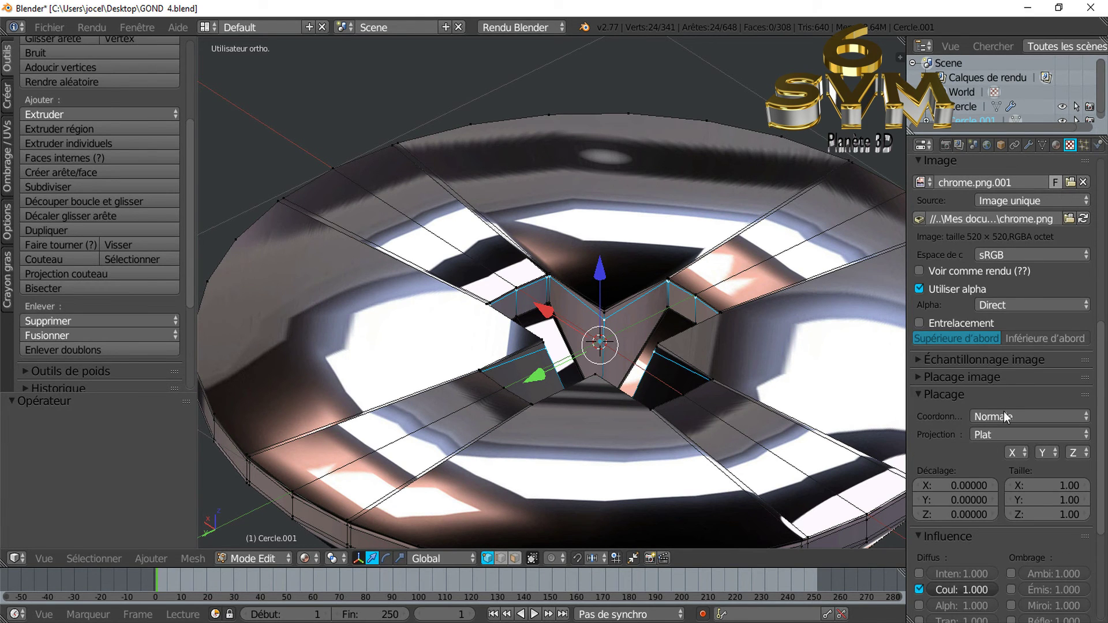
{"action": "left_click", "coordinate": [1035, 417]}
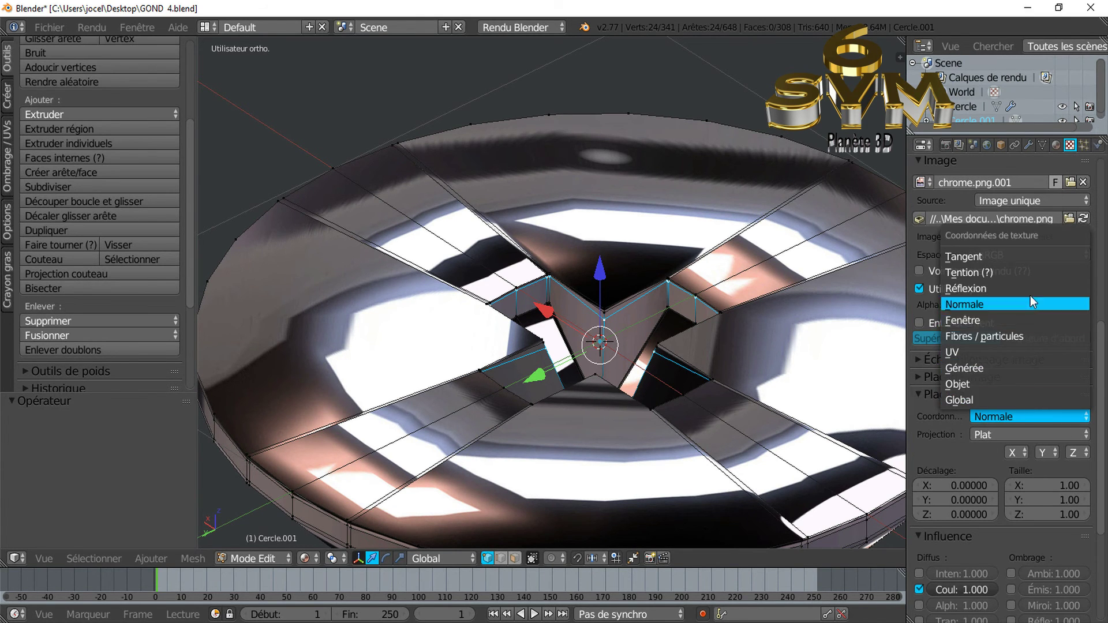
{"action": "left_click", "coordinate": [1031, 288]}
{"action": "left_click", "coordinate": [1011, 417]}
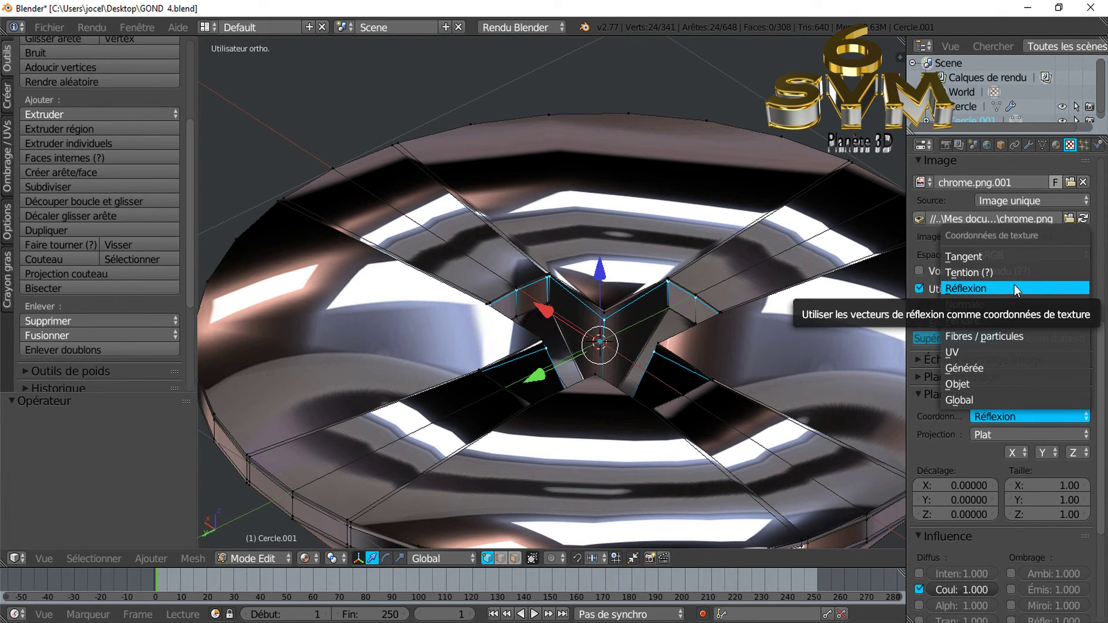
{"action": "left_click", "coordinate": [1013, 303]}
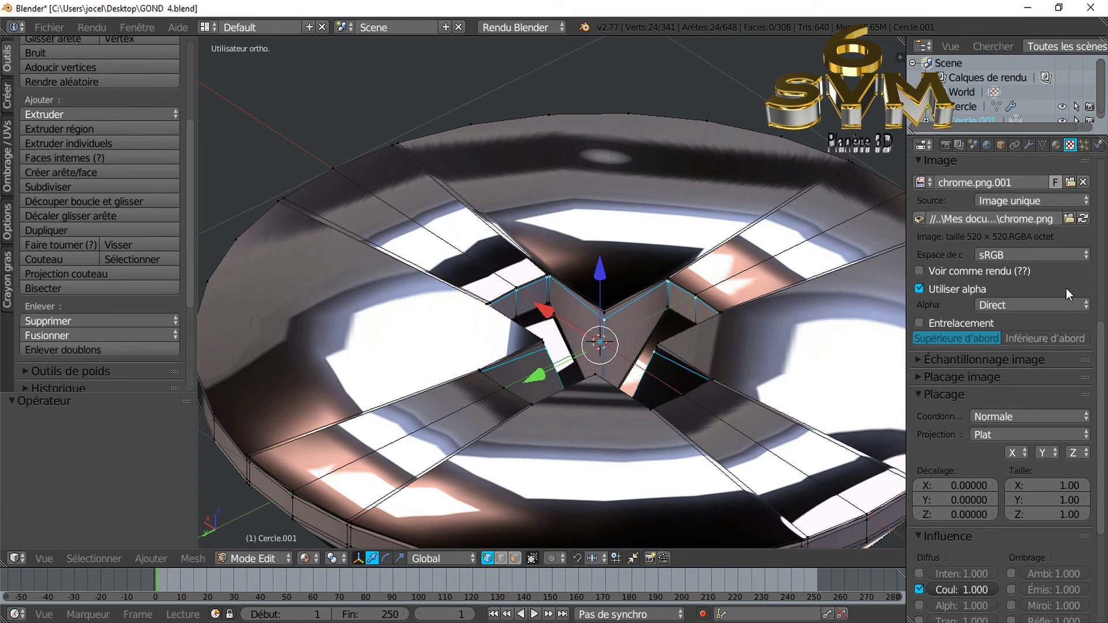
- Add an empty second material slot below Matériau.003
{"action": "scroll", "coordinate": [1101, 324], "scroll_direction": "up", "scroll_amount": 10}
{"action": "left_click", "coordinate": [1055, 144]}
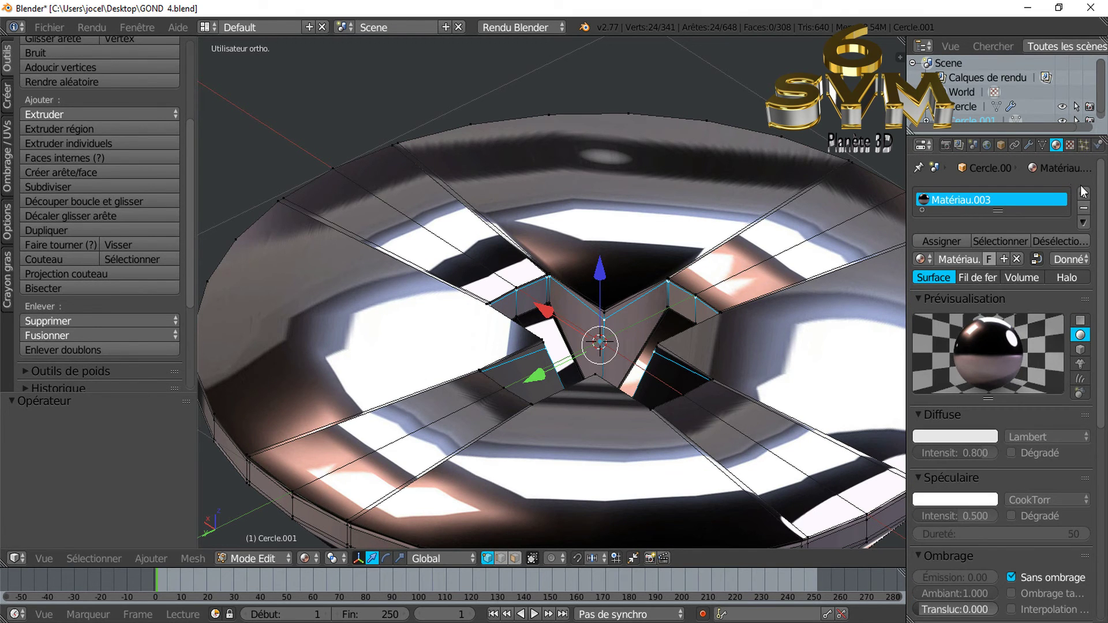
{"action": "left_click", "coordinate": [1083, 193]}
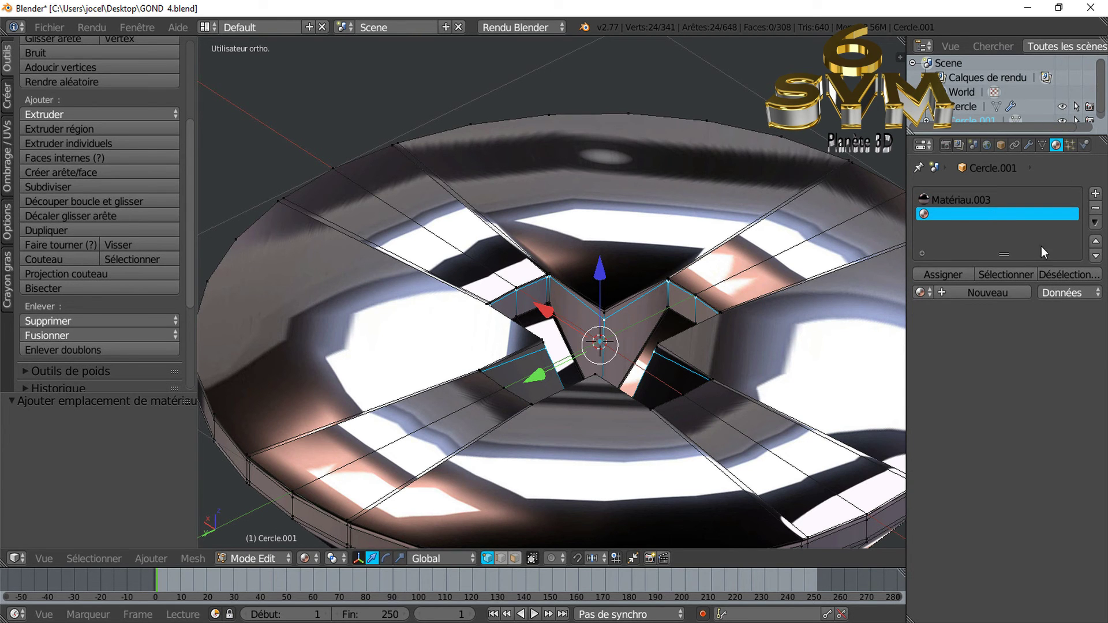
- Orbit and zoom to inspect the whole disc and its centre
{"action": "scroll", "coordinate": [733, 398], "scroll_direction": "down", "scroll_amount": 3}
{"action": "mouse_move", "coordinate": [733, 398]}
{"action": "middle_mouse_down"}
{"action": "mouse_move", "coordinate": [542, 416]}
{"action": "mouse_move", "coordinate": [523, 491]}
{"action": "mouse_move", "coordinate": [591, 453]}
{"action": "mouse_move", "coordinate": [602, 427]}
{"action": "mouse_move", "coordinate": [584, 473]}
{"action": "middle_mouse_up"}
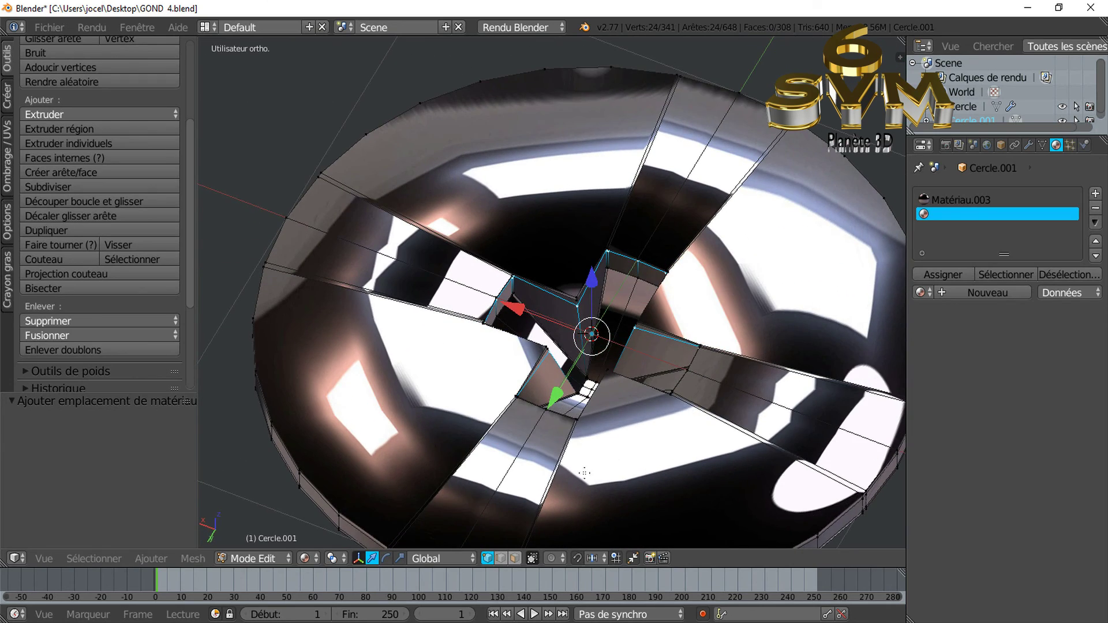
{"action": "middle_click_drag", "start_coordinate": [504, 466], "coordinate": [571, 432]}
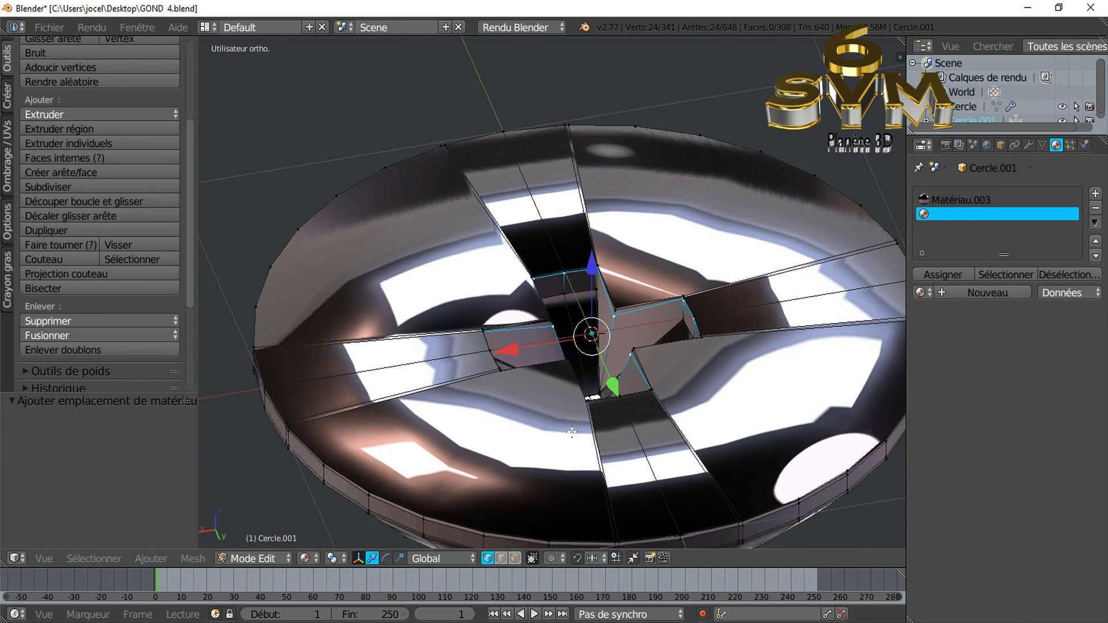
{"action": "scroll", "coordinate": [479, 420], "scroll_direction": "up", "scroll_amount": 3}
{"action": "mouse_move", "coordinate": [484, 420]}
{"action": "middle_mouse_down"}
{"action": "mouse_move", "coordinate": [491, 399]}
{"action": "mouse_move", "coordinate": [391, 448]}
{"action": "mouse_move", "coordinate": [340, 452]}
{"action": "middle_mouse_up"}
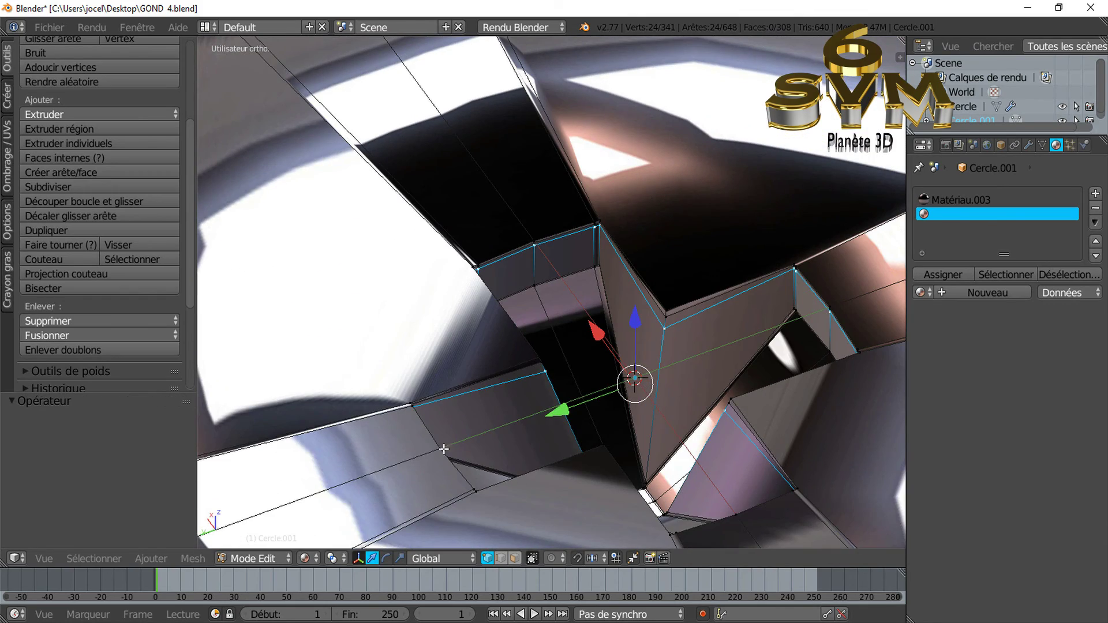
- Undo the extra geometry back to 133 vertices and show the disc in flat solid shading
{"action": "key", "text": "a"}
{"action": "key", "text": "ctrl+z"}
{"action": "key", "text": "ctrl+shift+z"}
{"action": "key", "text": "ctrl+z"}
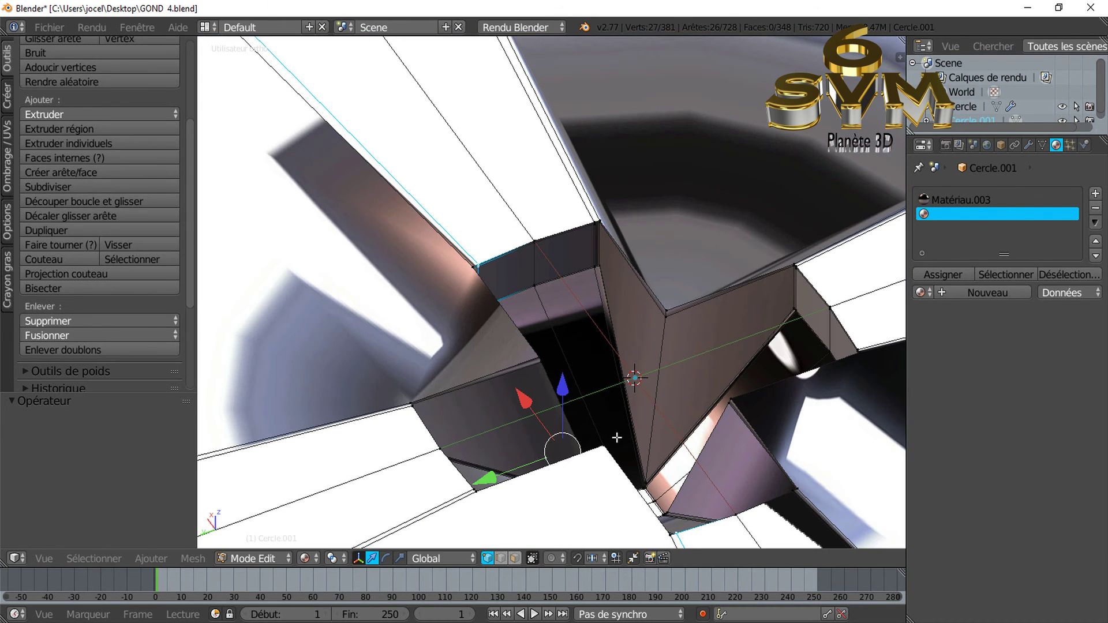
{"action": "key", "text": "ctrl+z"}
{"action": "key", "text": "ctrl+z"}
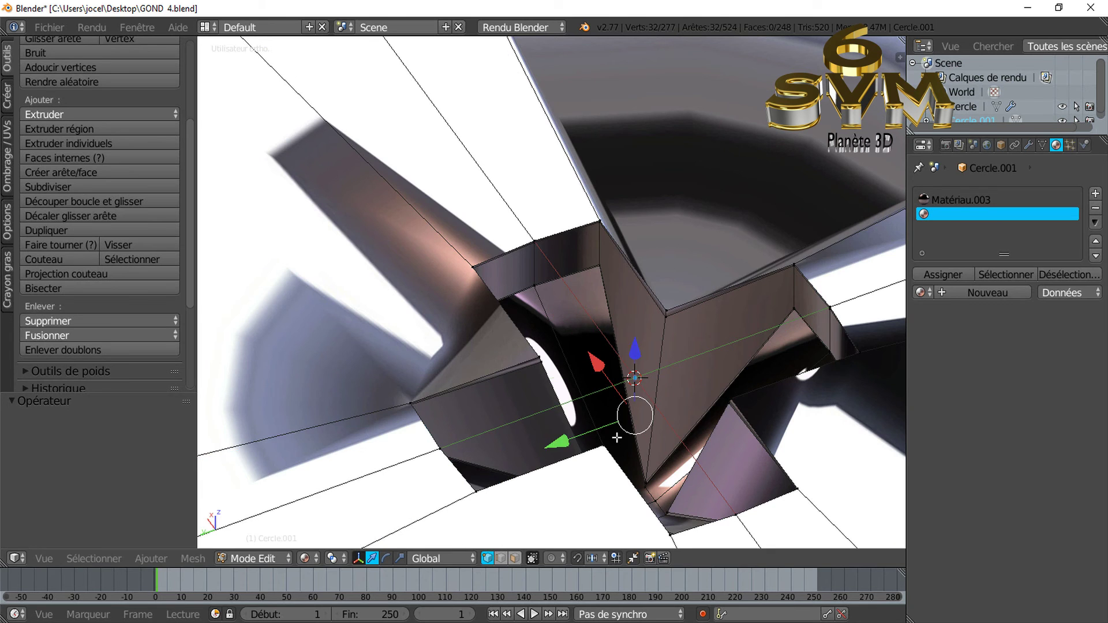
{"action": "key", "text": "ctrl+z"}
{"action": "key", "text": "ctrl+z"}
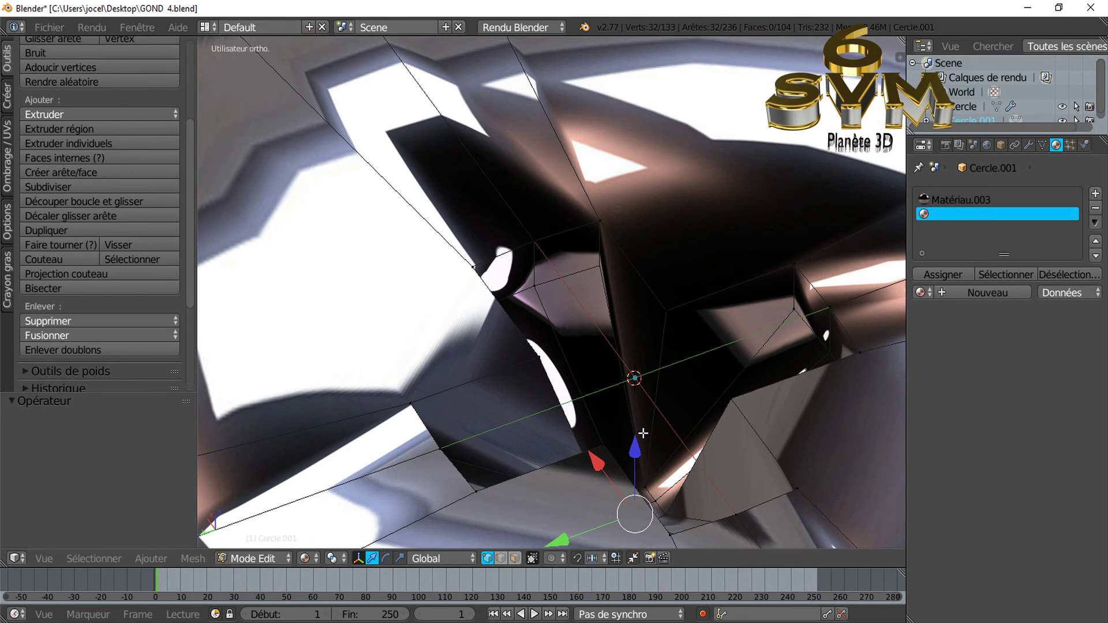
{"action": "scroll", "coordinate": [643, 433], "scroll_direction": "down", "scroll_amount": 4}
{"action": "mouse_move", "coordinate": [643, 433]}
{"action": "middle_mouse_down"}
{"action": "mouse_move", "coordinate": [667, 416]}
{"action": "mouse_move", "coordinate": [619, 430]}
{"action": "mouse_move", "coordinate": [558, 420]}
{"action": "mouse_move", "coordinate": [612, 395]}
{"action": "mouse_move", "coordinate": [617, 465]}
{"action": "mouse_move", "coordinate": [565, 419]}
{"action": "mouse_move", "coordinate": [475, 403]}
{"action": "mouse_move", "coordinate": [631, 495]}
{"action": "mouse_move", "coordinate": [643, 494]}
{"action": "mouse_move", "coordinate": [652, 445]}
{"action": "mouse_move", "coordinate": [650, 478]}
{"action": "mouse_move", "coordinate": [715, 481]}
{"action": "middle_mouse_up"}
{"action": "key", "text": "shift+z"}
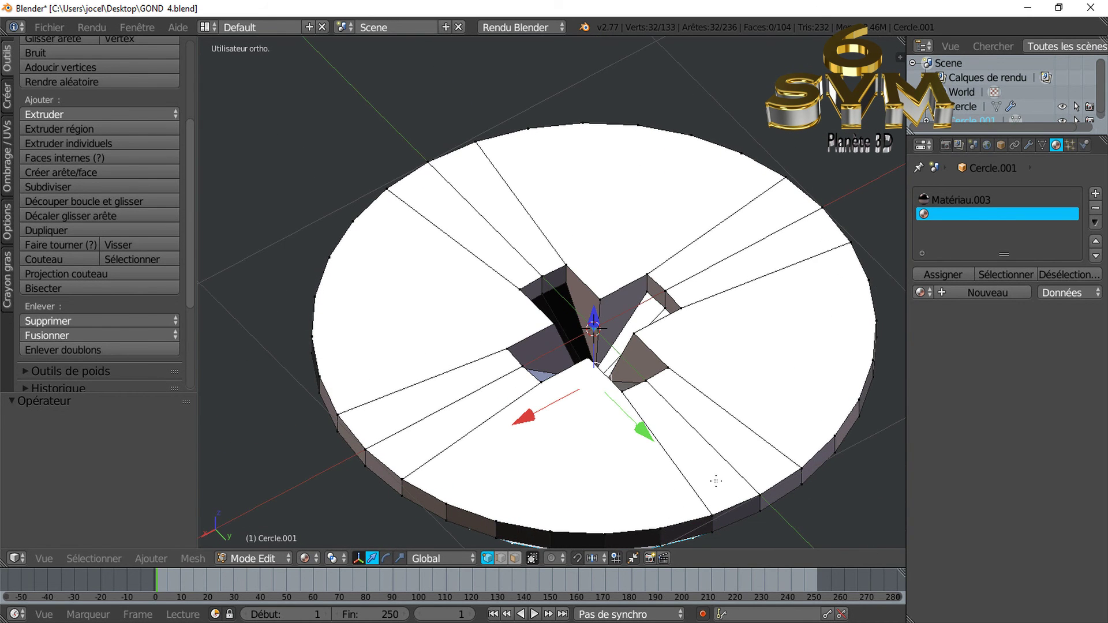
- Add a Subdivision Surface modifier with viewport level 2
{"action": "left_click", "coordinate": [1027, 147]}
{"action": "left_click", "coordinate": [1010, 195]}
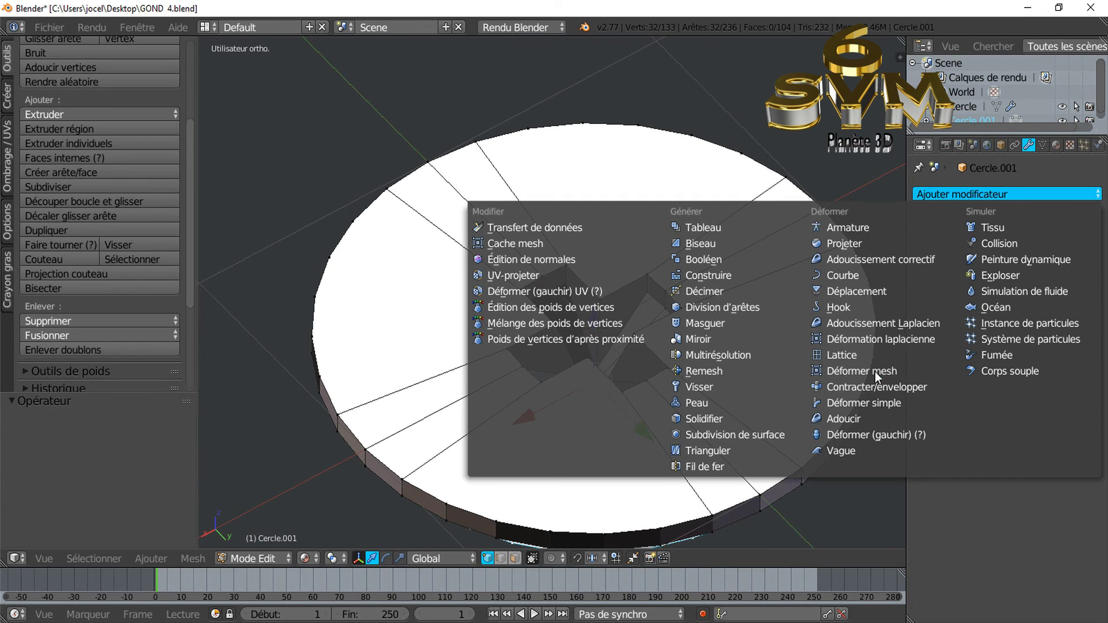
{"action": "left_click", "coordinate": [765, 435]}
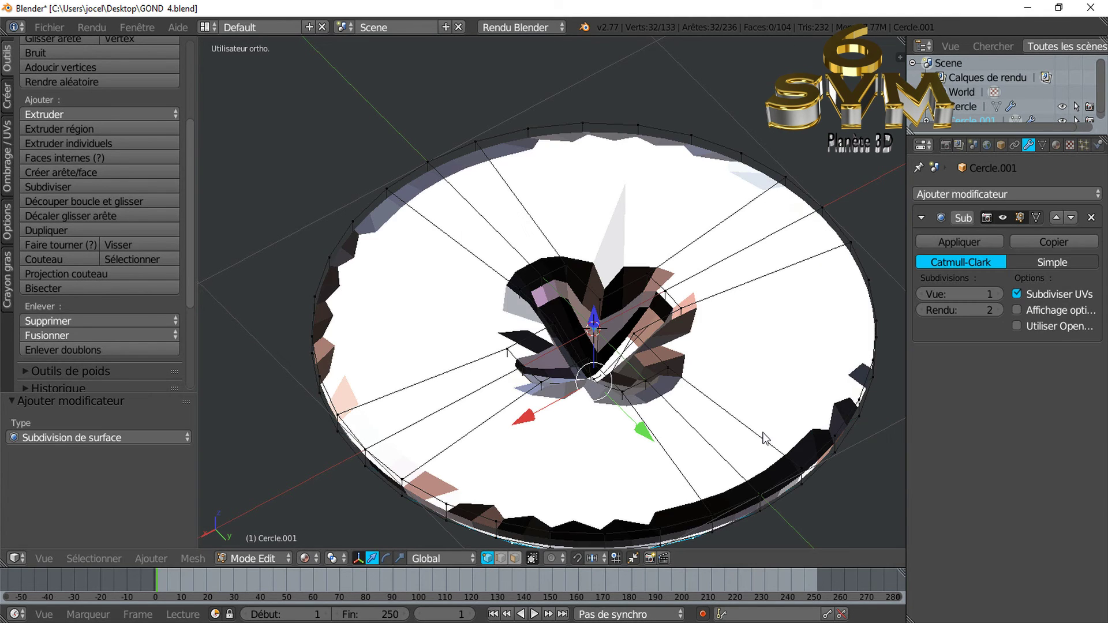
{"action": "left_click", "coordinate": [998, 294]}
{"action": "left_click", "coordinate": [999, 294]}
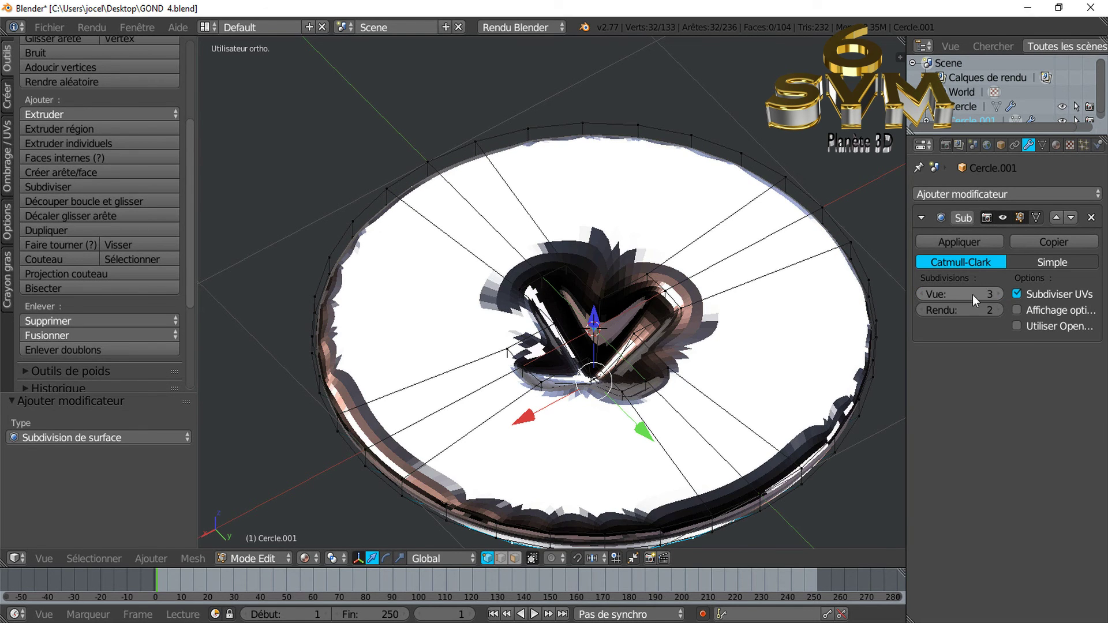
{"action": "left_click", "coordinate": [921, 295]}
- Cut a new edge loop around the disc's rim
{"action": "mouse_move", "coordinate": [694, 439]}
{"action": "middle_mouse_down"}
{"action": "mouse_move", "coordinate": [694, 405]}
{"action": "mouse_move", "coordinate": [619, 399]}
{"action": "middle_mouse_up"}
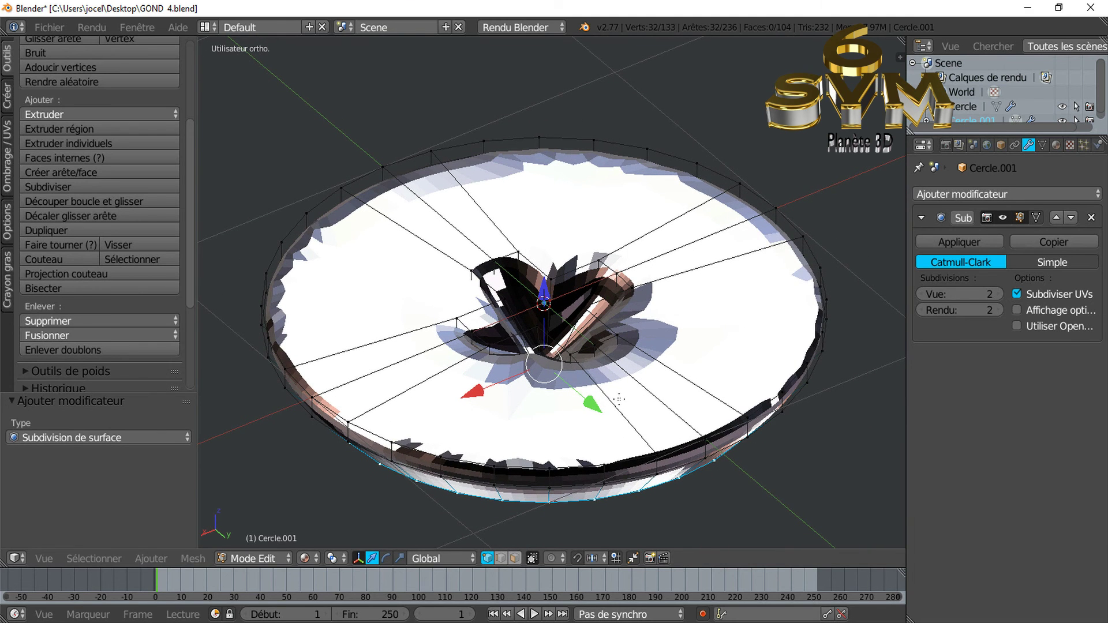
{"action": "mouse_move", "coordinate": [578, 429]}
{"action": "middle_mouse_down"}
{"action": "mouse_move", "coordinate": [580, 412]}
{"action": "mouse_move", "coordinate": [580, 425]}
{"action": "middle_mouse_up"}
{"action": "scroll", "coordinate": [579, 413], "scroll_direction": "up", "scroll_amount": 2}
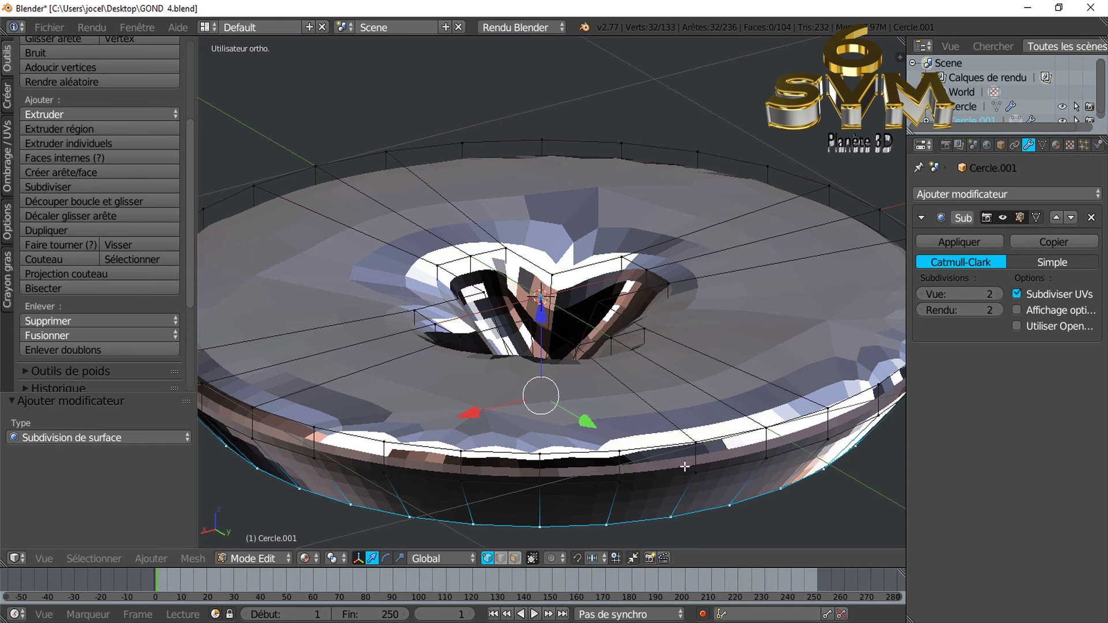
{"action": "key", "text": "ctrl+r"}
{"action": "left_click", "coordinate": [699, 453]}
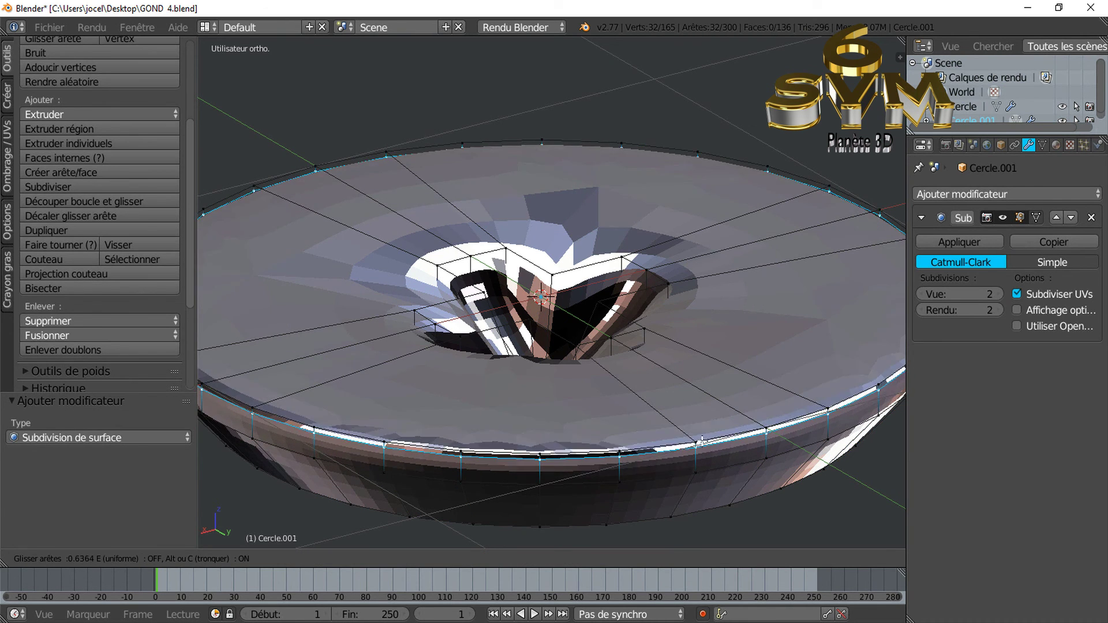
- Confirm the rim loop and cut a second supporting loop lower on the rim
{"action": "left_click", "coordinate": [704, 431]}
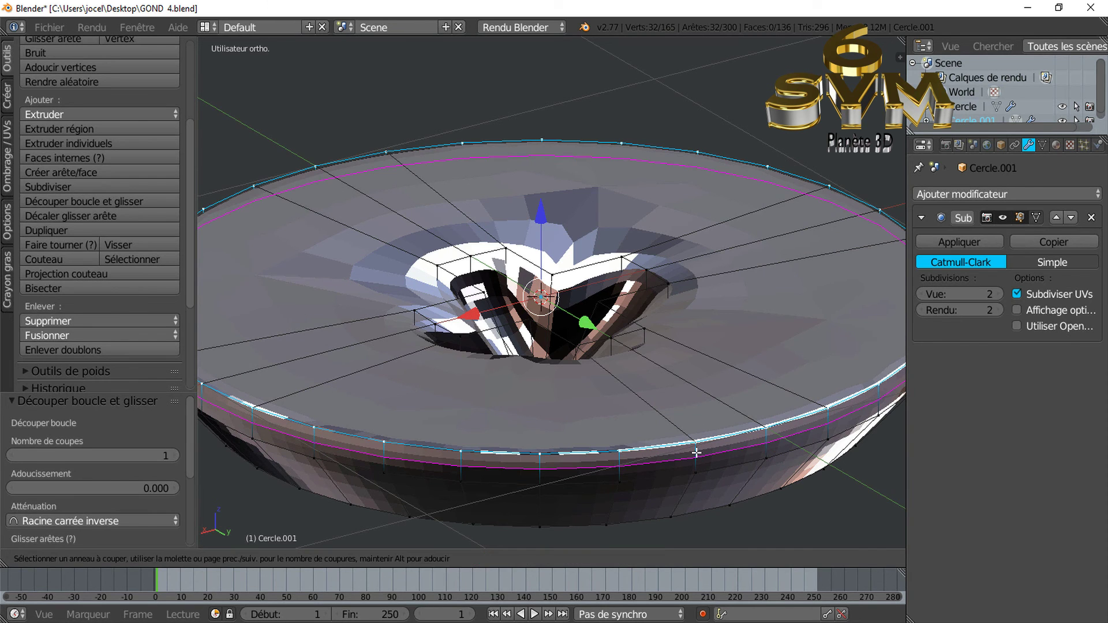
{"action": "key", "text": "ctrl+r"}
{"action": "left_click", "coordinate": [697, 462]}
{"action": "scroll", "coordinate": [701, 456], "scroll_direction": "up", "scroll_amount": 3}
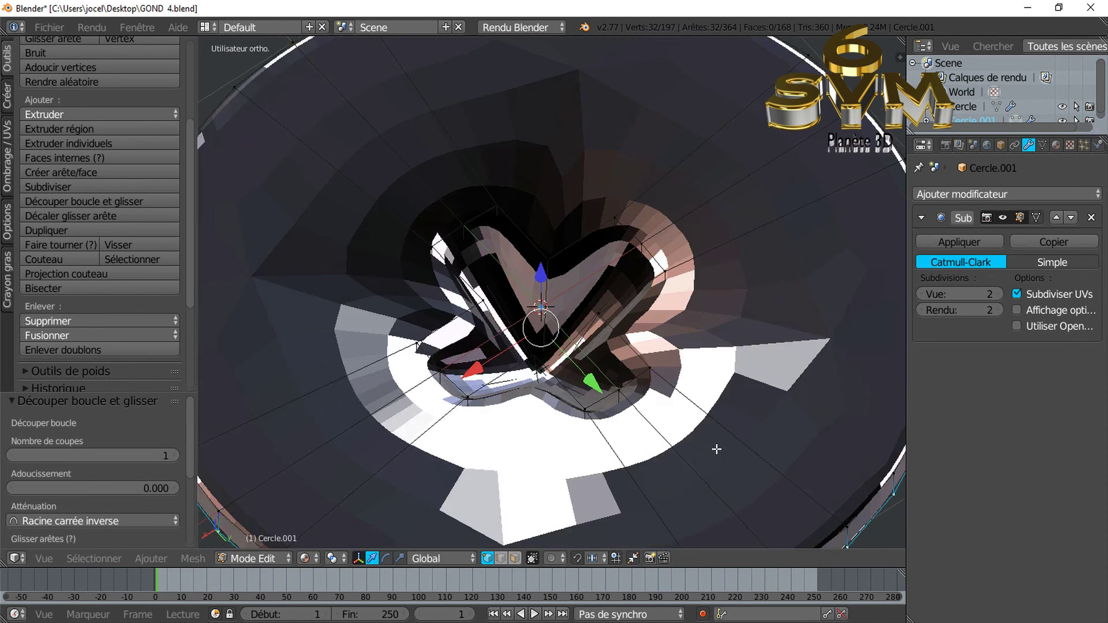
{"action": "middle_click_drag", "start_coordinate": [701, 456], "coordinate": [722, 421]}
- Cut two supporting loops inside the cross recess
{"action": "key", "text": "ctrl+r"}
{"action": "left_click", "coordinate": [611, 262]}
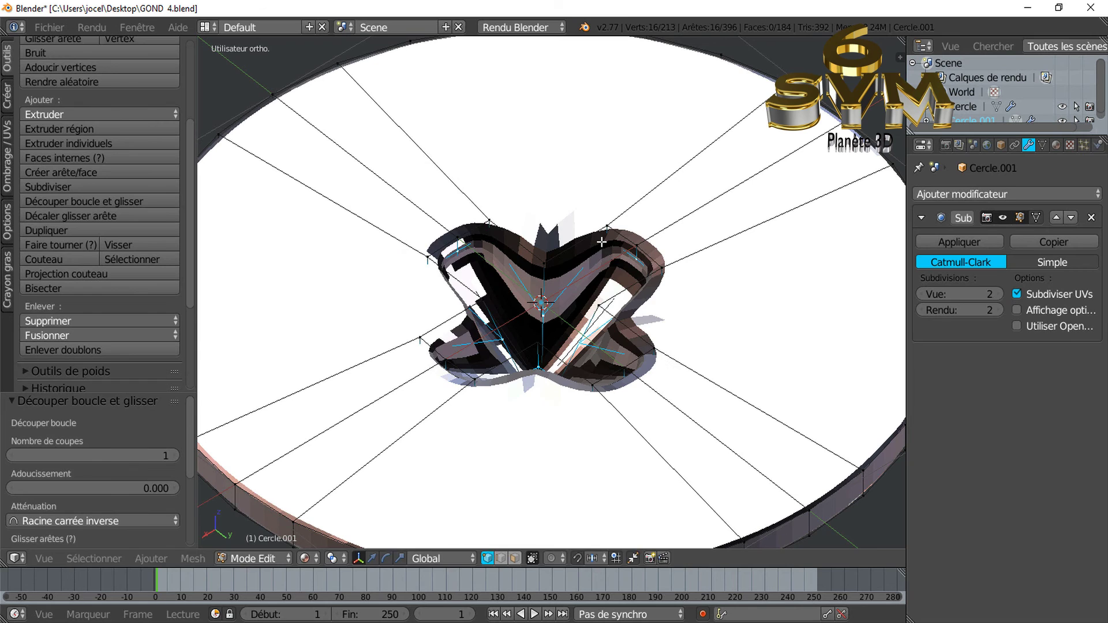
{"action": "left_click", "coordinate": [603, 225]}
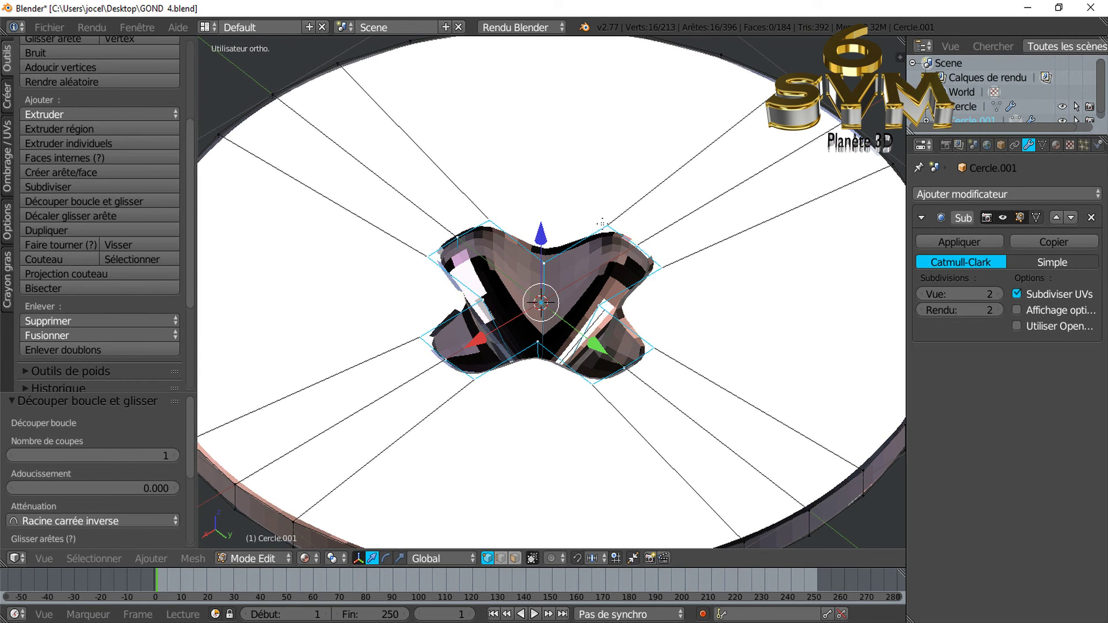
{"action": "scroll", "coordinate": [647, 237], "scroll_direction": "up", "scroll_amount": 1}
{"action": "scroll", "coordinate": [648, 238], "scroll_direction": "up", "scroll_amount": 1}
{"action": "left_click", "coordinate": [636, 222]}
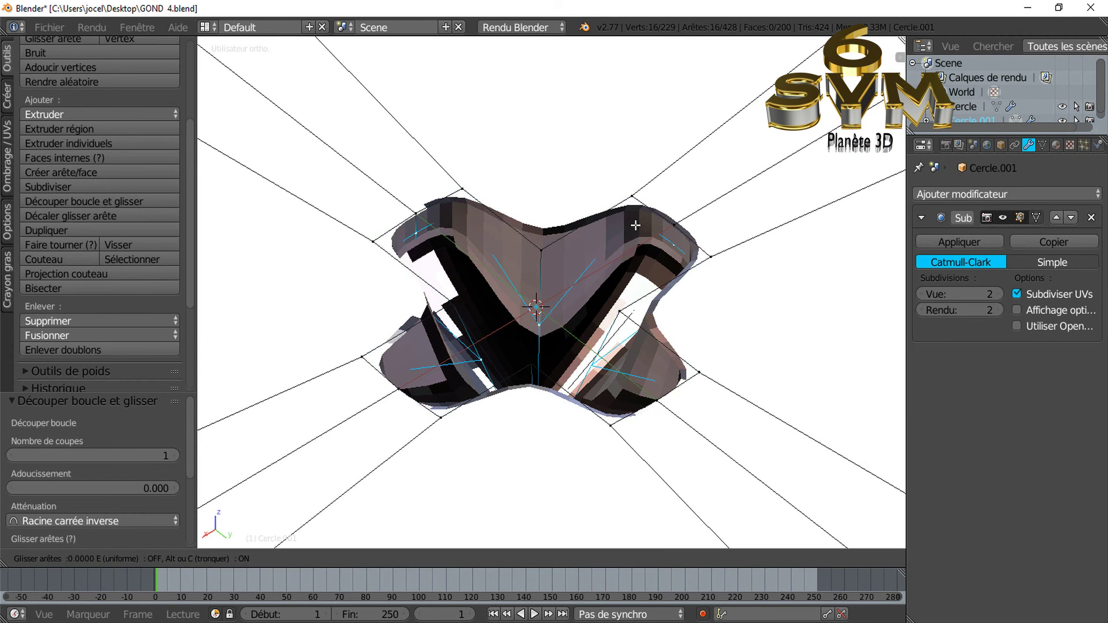
{"action": "left_click", "coordinate": [636, 247]}
- Orbit and zoom to inspect the cross recess from a near top-down view
{"action": "scroll", "coordinate": [622, 290], "scroll_direction": "down", "scroll_amount": 4}
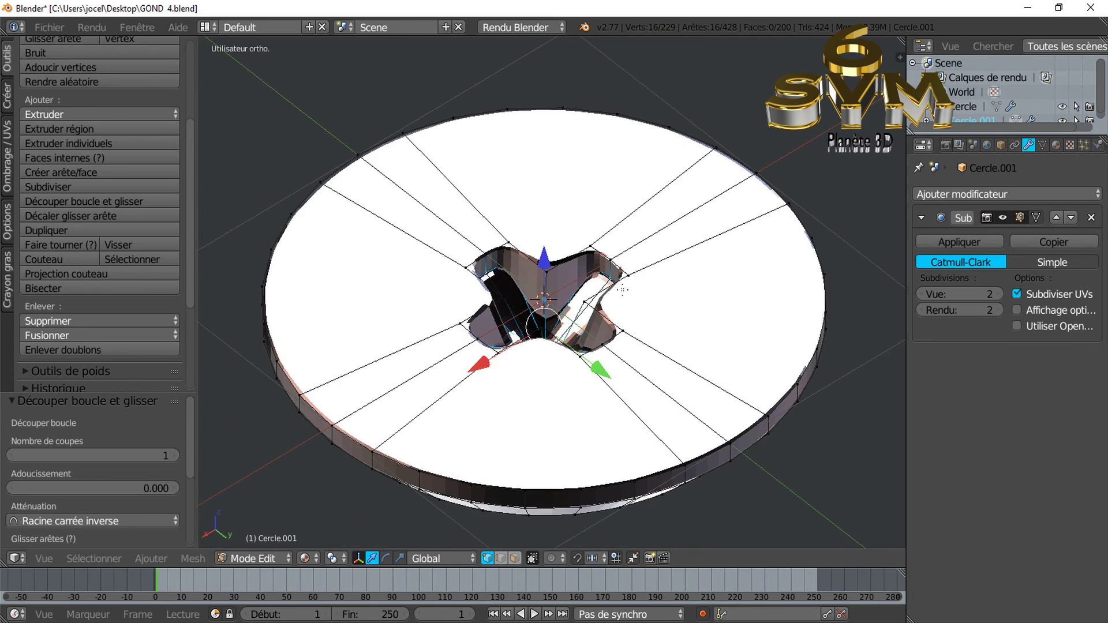
{"action": "mouse_move", "coordinate": [629, 303]}
{"action": "middle_mouse_down"}
{"action": "mouse_move", "coordinate": [610, 335]}
{"action": "mouse_move", "coordinate": [704, 272]}
{"action": "mouse_move", "coordinate": [687, 282]}
{"action": "middle_mouse_up"}
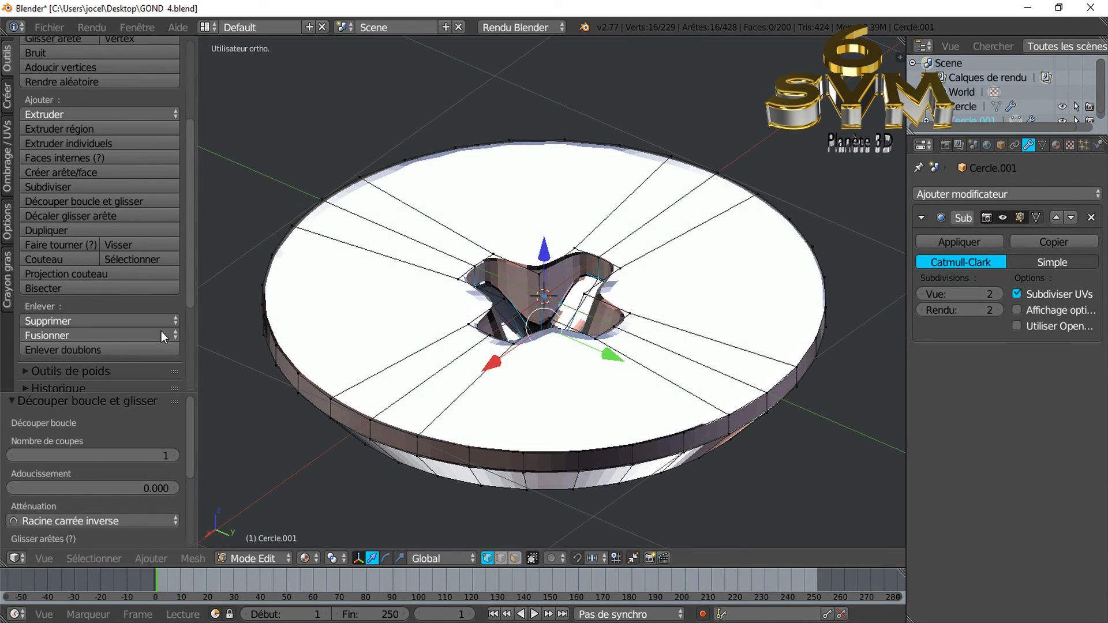
{"action": "scroll", "coordinate": [30, 283], "scroll_direction": "up", "scroll_amount": 5}
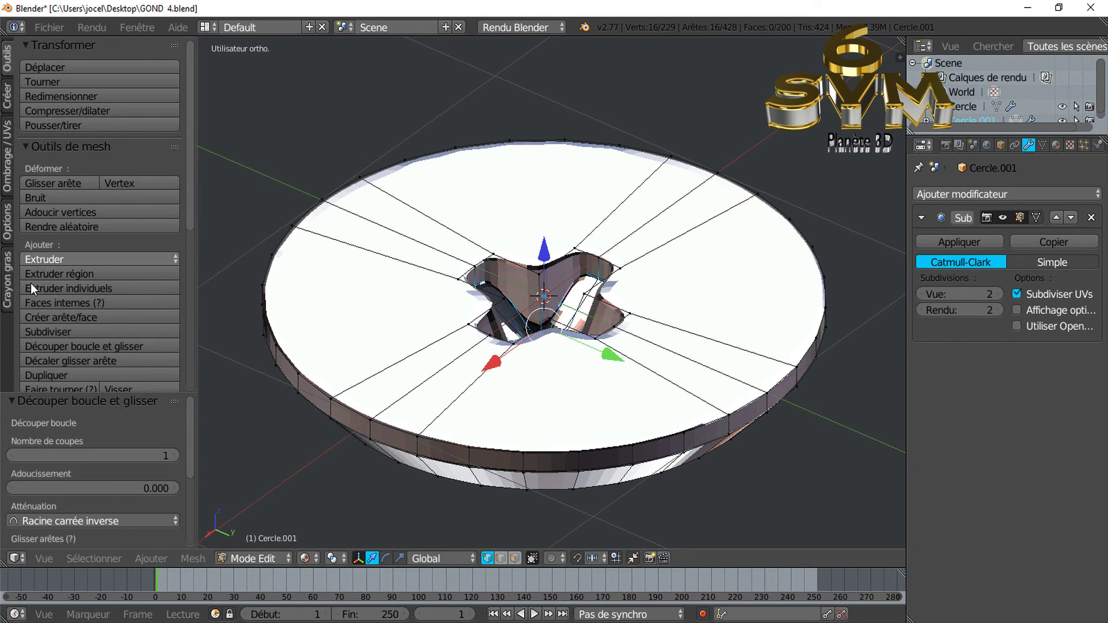
{"action": "scroll", "coordinate": [62, 289], "scroll_direction": "down", "scroll_amount": 3}
{"action": "scroll", "coordinate": [61, 288], "scroll_direction": "down", "scroll_amount": 2}
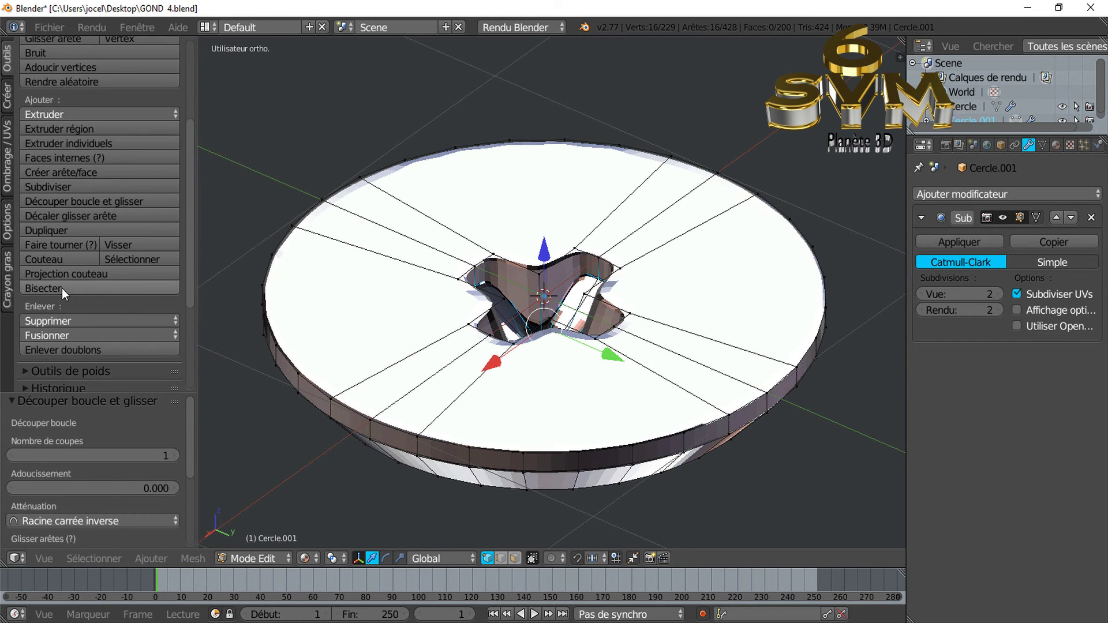
{"action": "scroll", "coordinate": [62, 288], "scroll_direction": "down", "scroll_amount": 2}
{"action": "scroll", "coordinate": [64, 289], "scroll_direction": "up", "scroll_amount": 4}
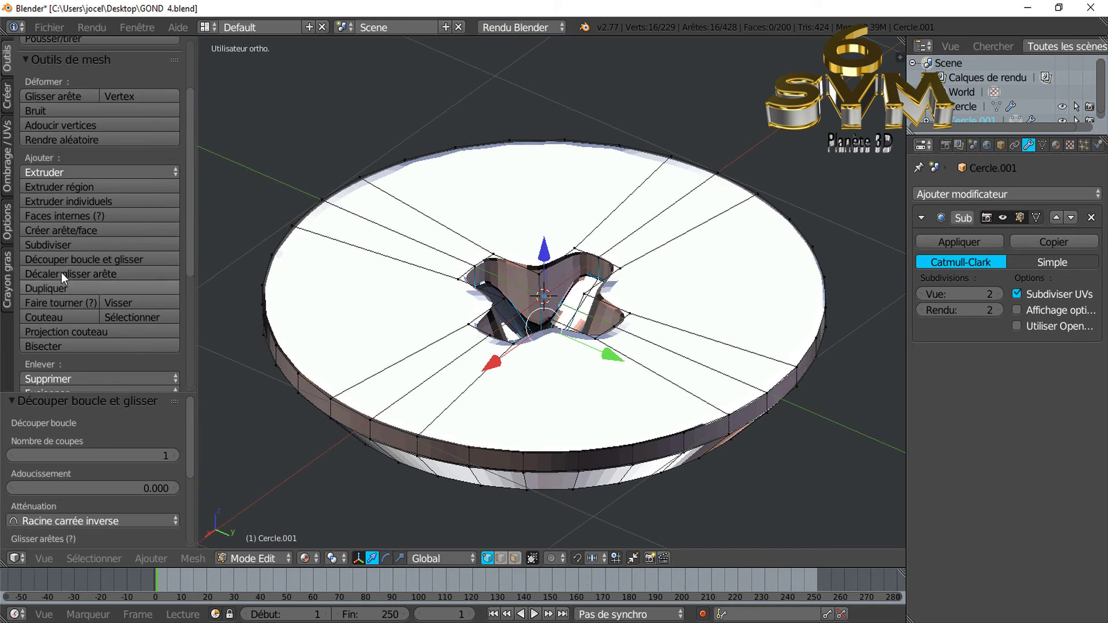
{"action": "scroll", "coordinate": [194, 116], "scroll_direction": "up", "scroll_amount": 3}
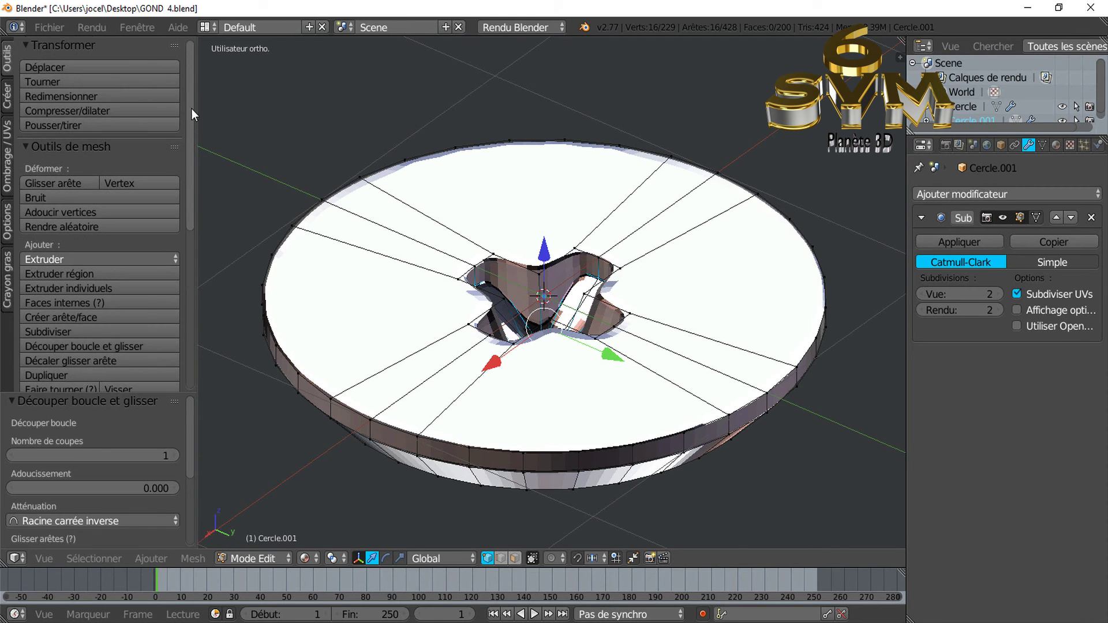
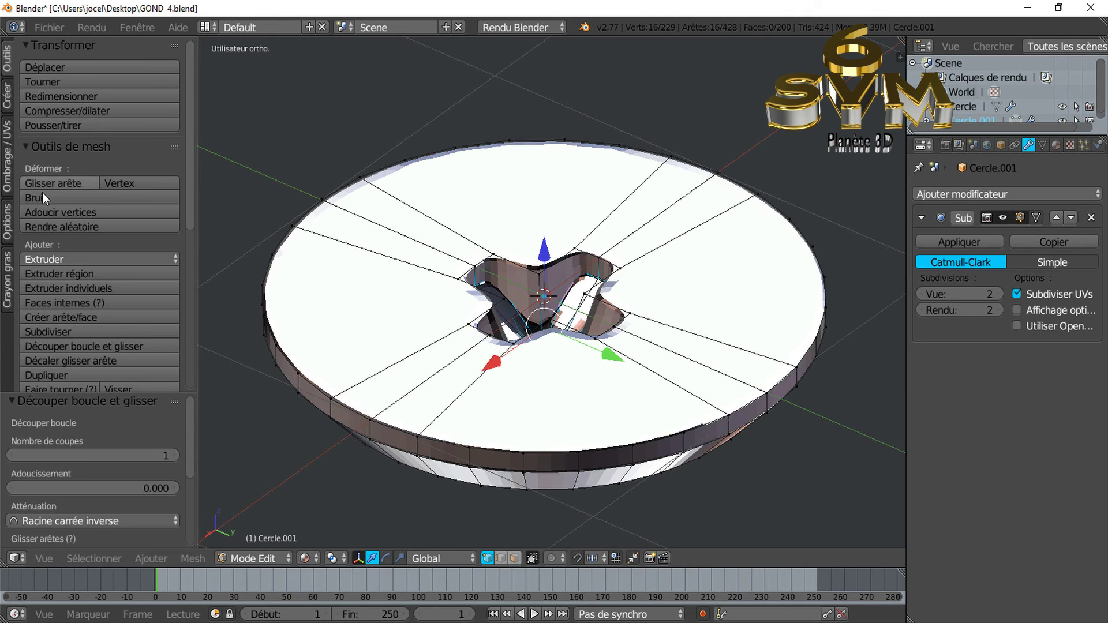
- Apply Smooth shading to the screw head disc and return to Edit Mode
{"action": "key", "text": "Tab"}
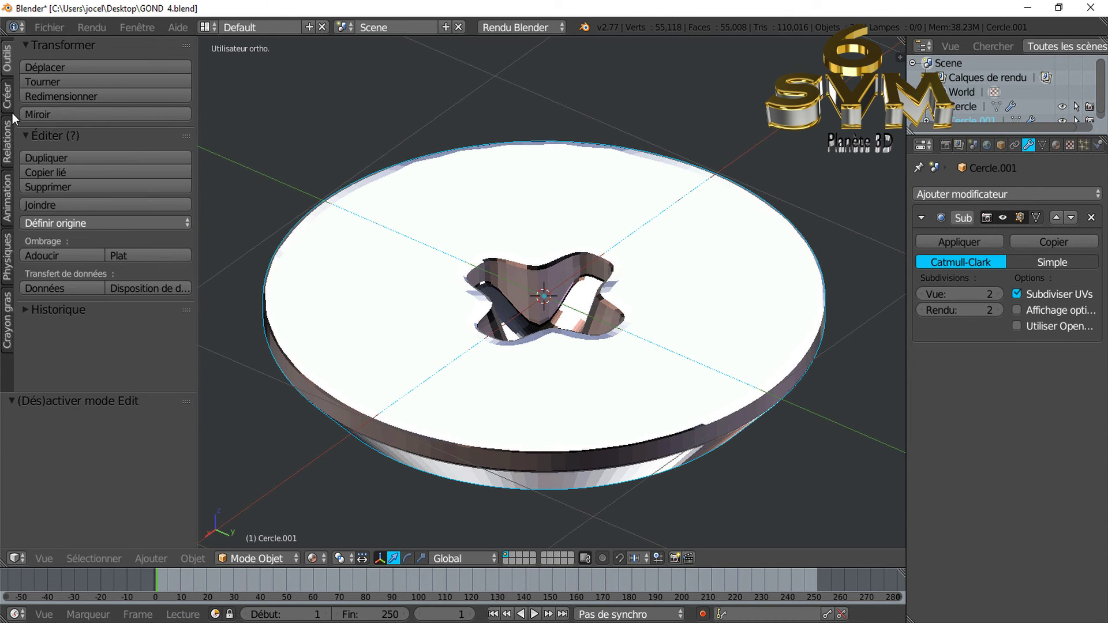
{"action": "left_click", "coordinate": [40, 256]}
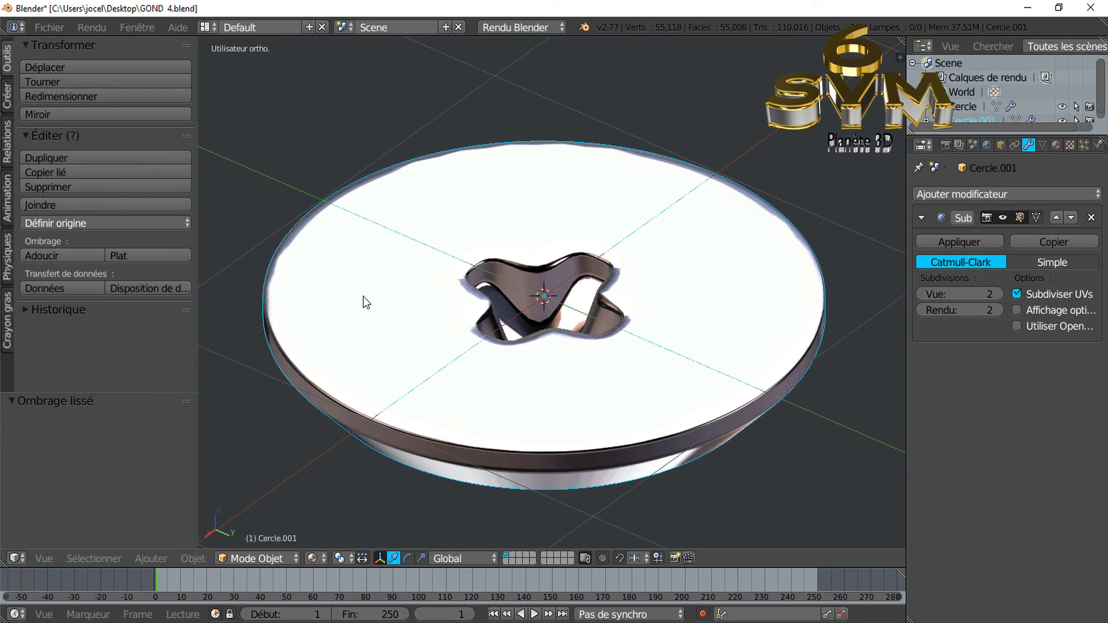
{"action": "key", "text": "Tab"}
- View the disc from the top in plain solid shading and start a loop cut
{"action": "mouse_move", "coordinate": [445, 317]}
{"action": "middle_mouse_down"}
{"action": "mouse_move", "coordinate": [427, 349]}
{"action": "mouse_move", "coordinate": [501, 399]}
{"action": "middle_mouse_up"}
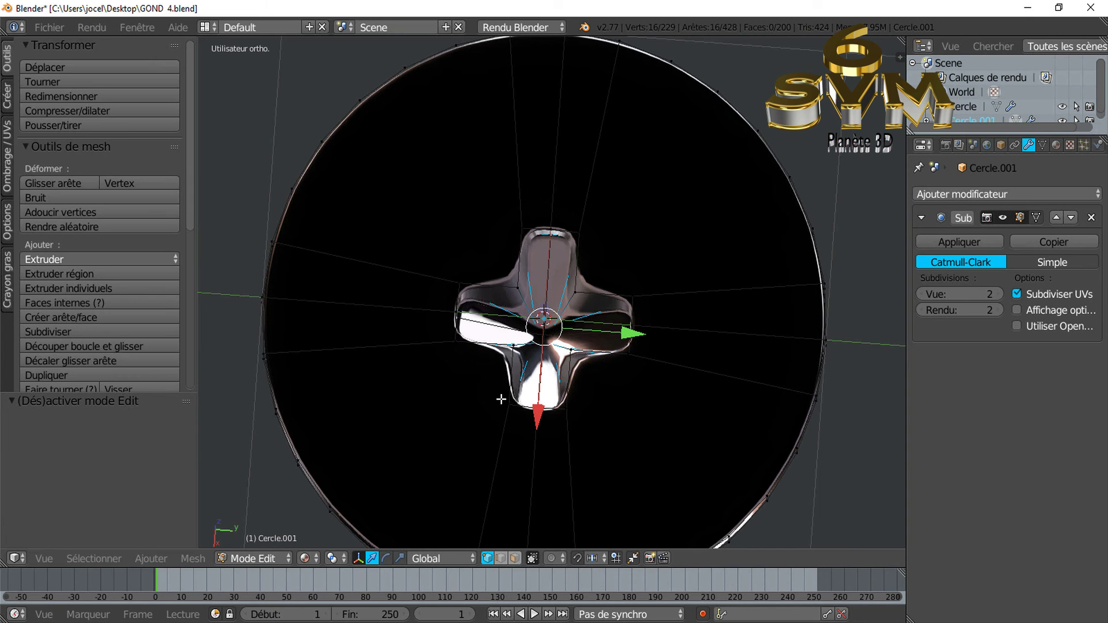
{"action": "key", "text": "KP_7"}
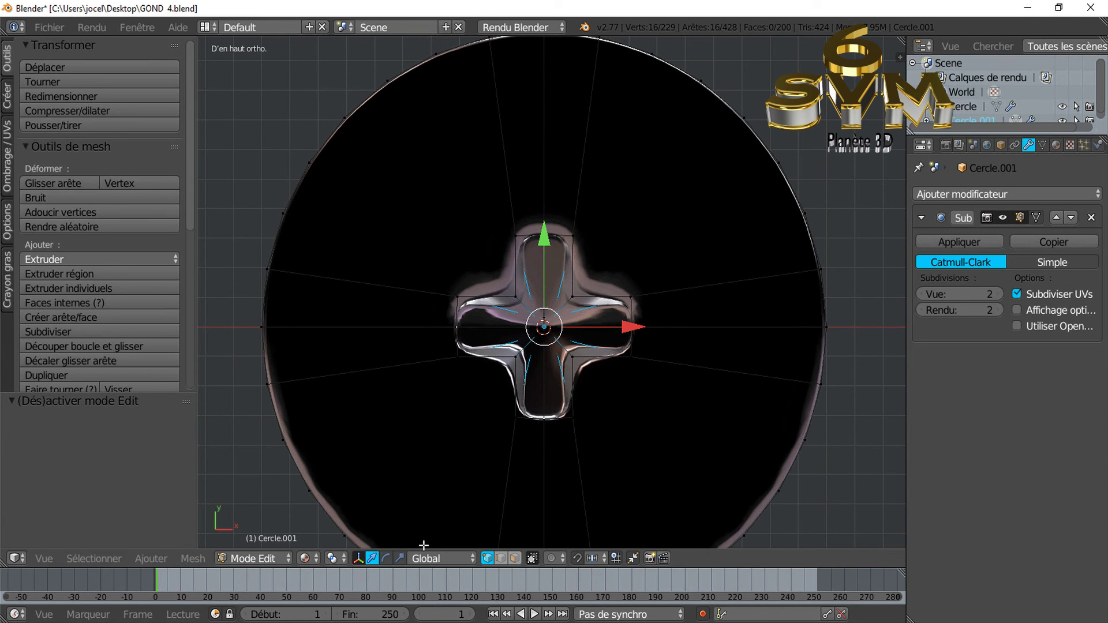
{"action": "scroll", "coordinate": [447, 428], "scroll_direction": "down", "scroll_amount": 2}
{"action": "key", "text": "alt+z"}
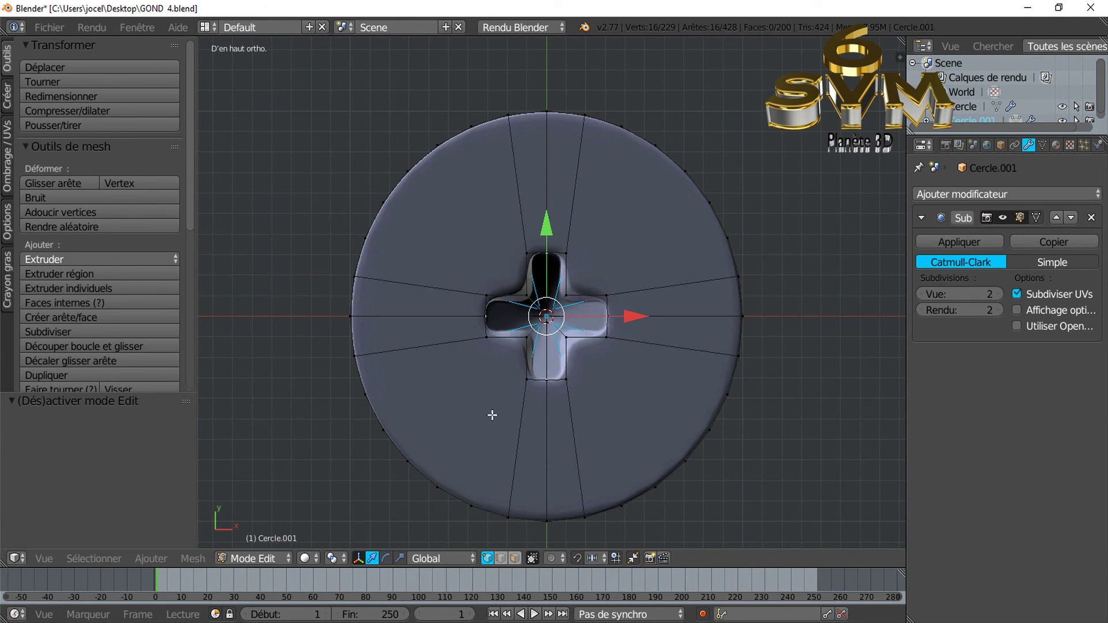
{"action": "scroll", "coordinate": [588, 358], "scroll_direction": "up", "scroll_amount": 2}
{"action": "scroll", "coordinate": [637, 310], "scroll_direction": "up", "scroll_amount": 1}
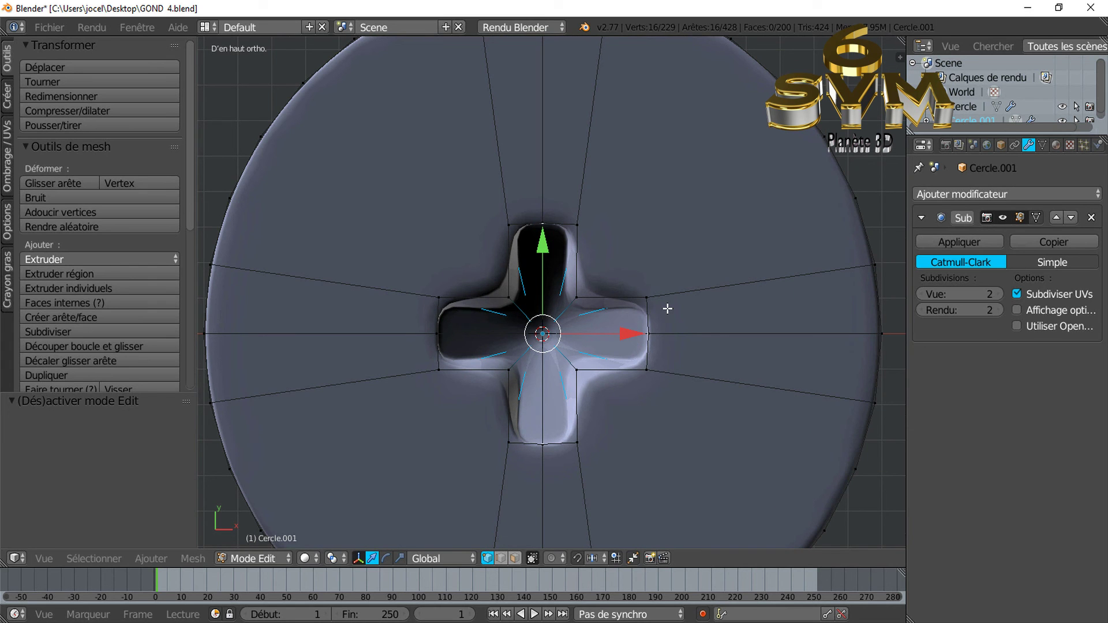
{"action": "key", "text": "ctrl+r"}
- Add two horizontal loop cuts across the cross, slid up and down toward the slot edges
{"action": "left_click", "coordinate": [655, 314]}
{"action": "left_click", "coordinate": [661, 295]}
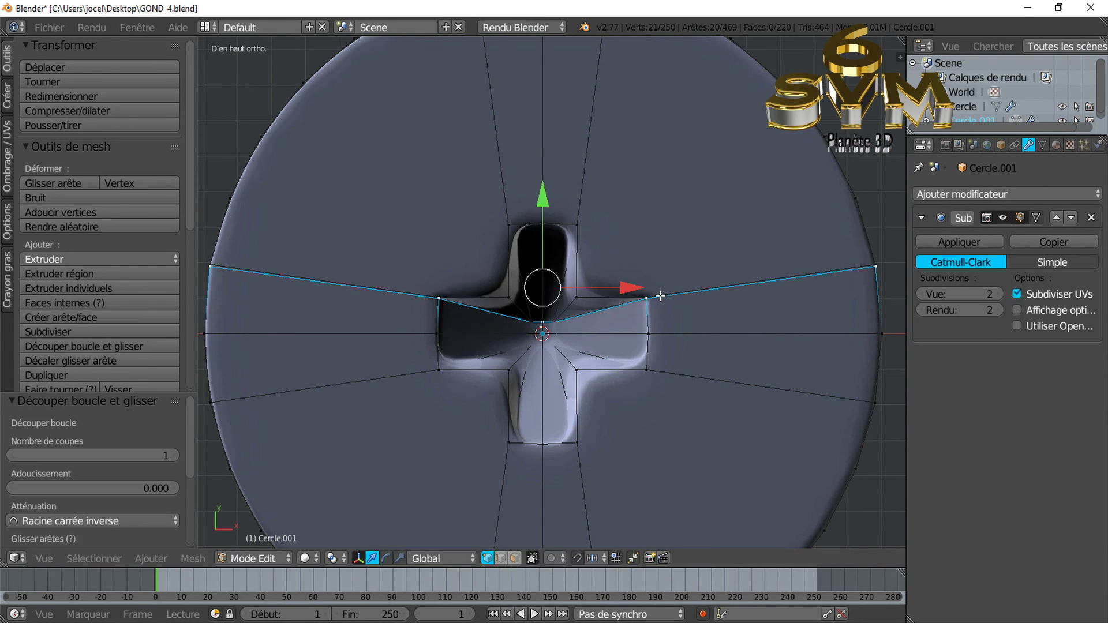
{"action": "key", "text": "ctrl+r"}
{"action": "left_click", "coordinate": [653, 355]}
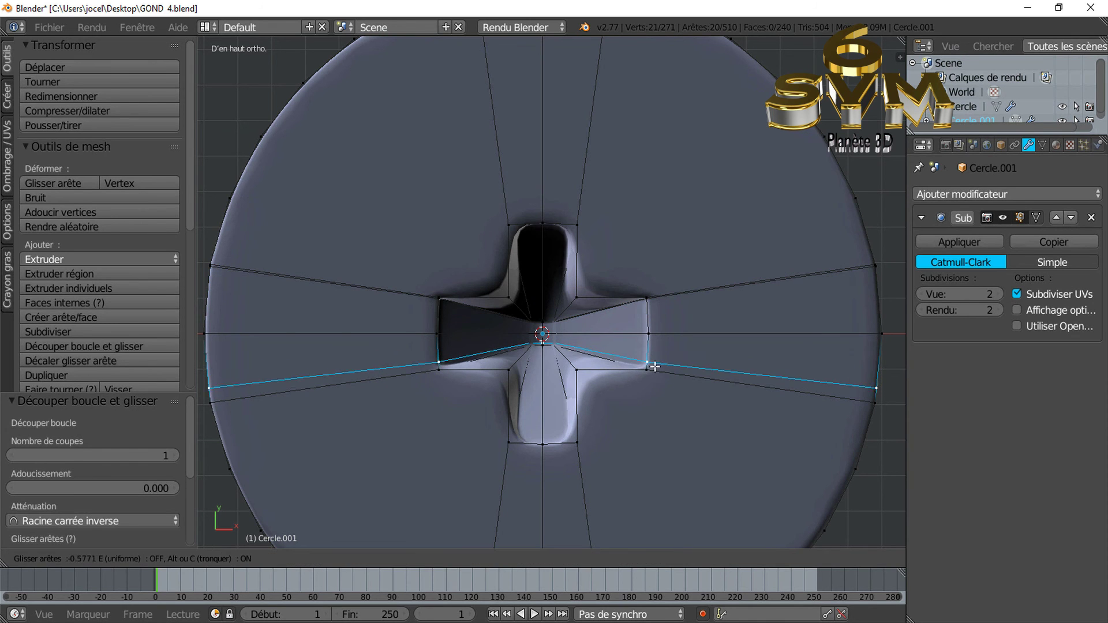
{"action": "left_click", "coordinate": [638, 381]}
- Add two vertical loop cuts hugging both sides of the cross slot
{"action": "key", "text": "ctrl+r"}
{"action": "left_click", "coordinate": [565, 450]}
{"action": "left_click", "coordinate": [578, 439]}
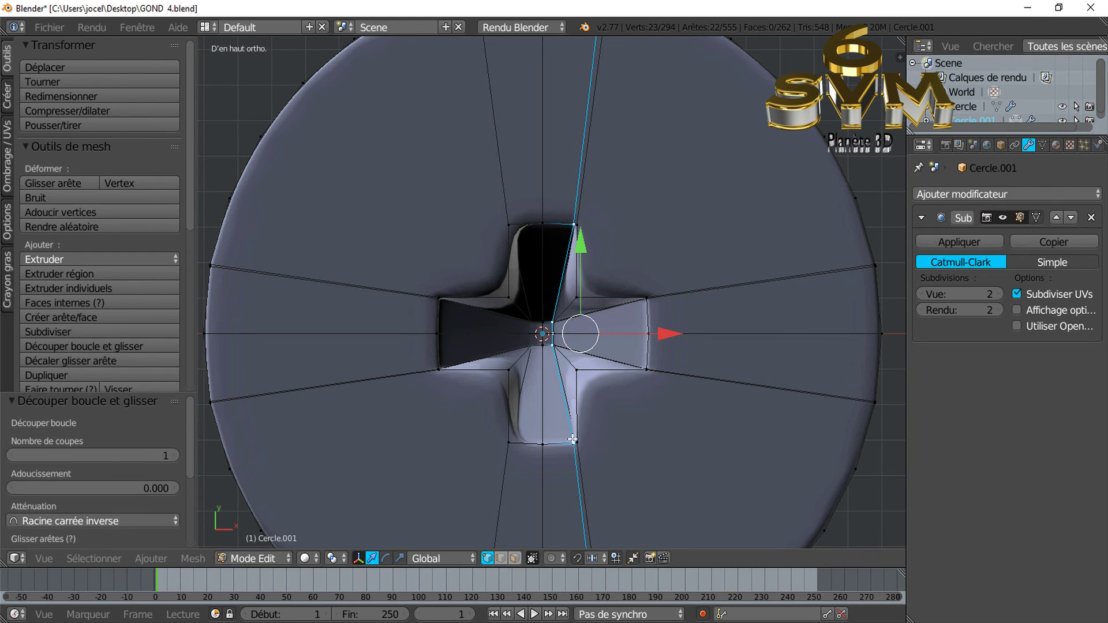
{"action": "key", "text": "ctrl+r"}
{"action": "left_click", "coordinate": [525, 445]}
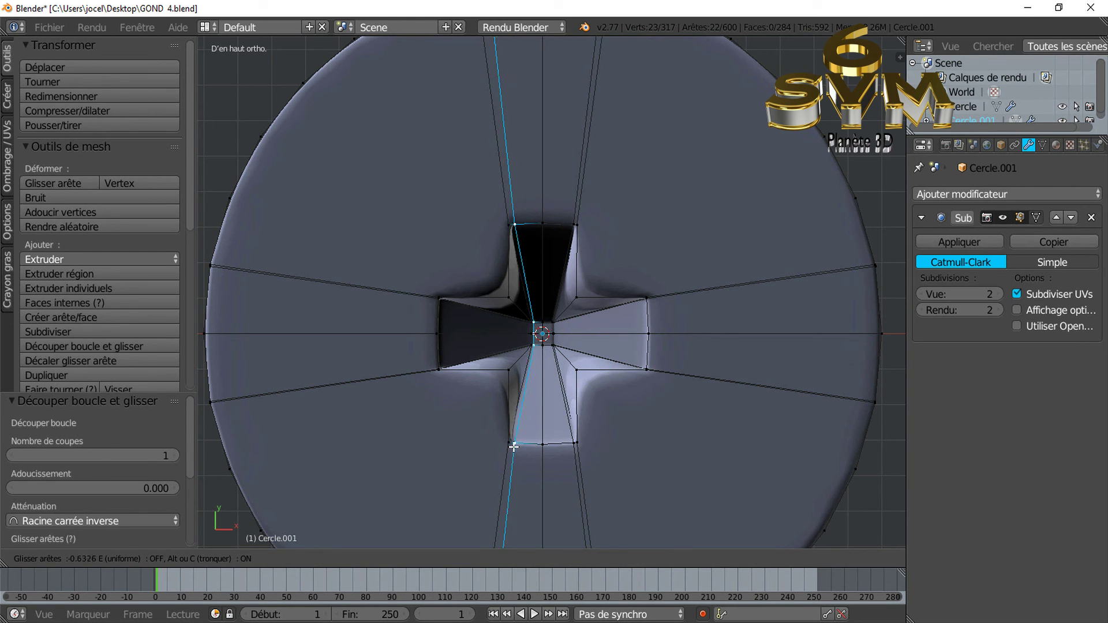
{"action": "left_click", "coordinate": [511, 448]}
{"action": "mouse_move", "coordinate": [508, 447]}
{"action": "middle_mouse_down"}
{"action": "mouse_move", "coordinate": [635, 420]}
{"action": "mouse_move", "coordinate": [606, 339]}
{"action": "mouse_move", "coordinate": [613, 425]}
{"action": "mouse_move", "coordinate": [637, 428]}
{"action": "middle_mouse_up"}
{"action": "scroll", "coordinate": [606, 382], "scroll_direction": "up", "scroll_amount": 2}
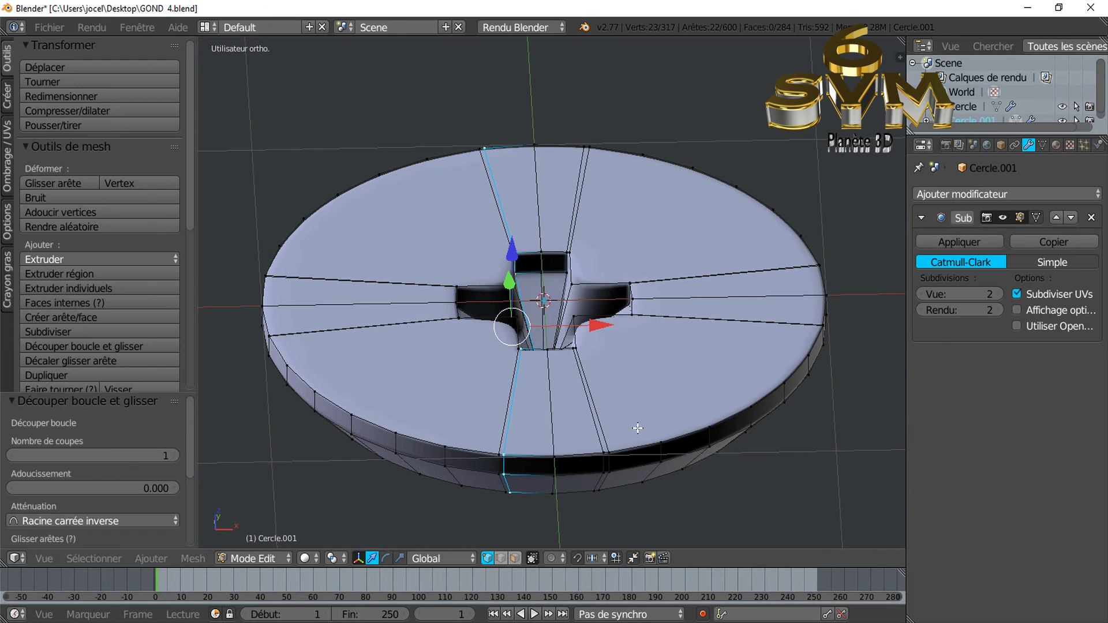
- Switch the viewport to Material shading and preview the slot in Object Mode
{"action": "left_click", "coordinate": [305, 558]}
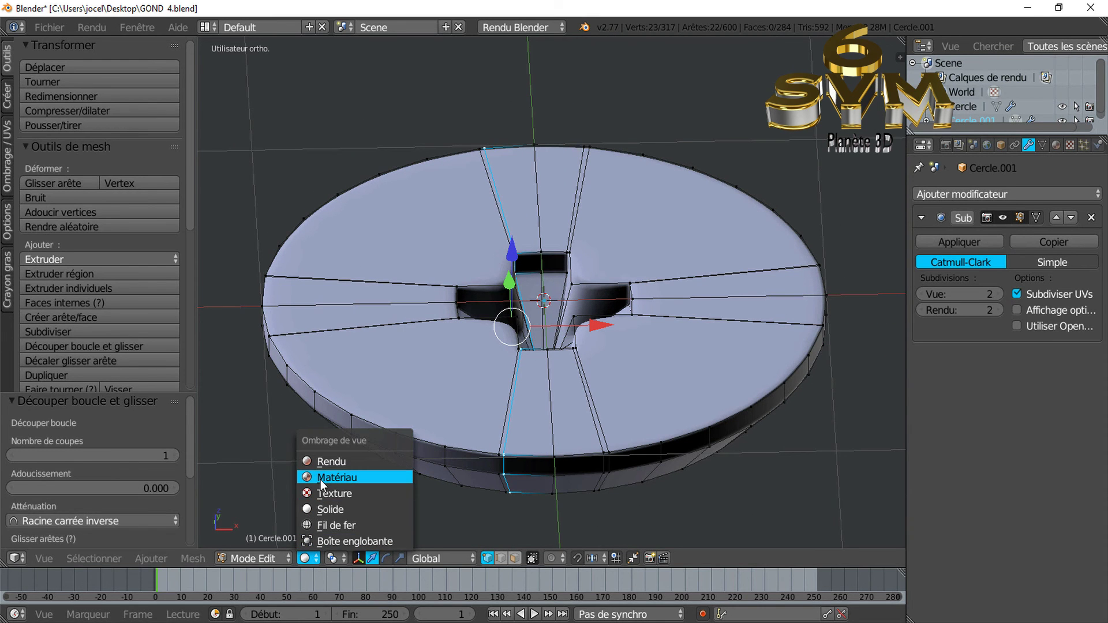
{"action": "left_click", "coordinate": [326, 481]}
{"action": "mouse_move", "coordinate": [631, 364]}
{"action": "middle_mouse_down"}
{"action": "mouse_move", "coordinate": [631, 453]}
{"action": "mouse_move", "coordinate": [570, 384]}
{"action": "mouse_move", "coordinate": [606, 404]}
{"action": "mouse_move", "coordinate": [643, 380]}
{"action": "mouse_move", "coordinate": [624, 314]}
{"action": "middle_mouse_up"}
{"action": "scroll", "coordinate": [624, 313], "scroll_direction": "up", "scroll_amount": 4}
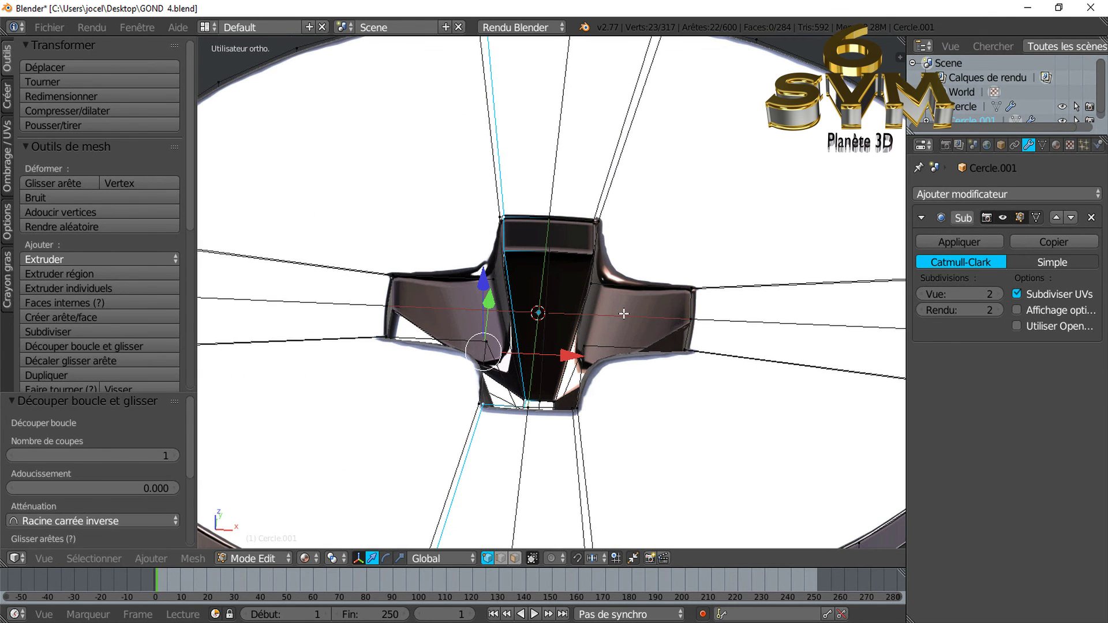
{"action": "key", "text": "Tab"}
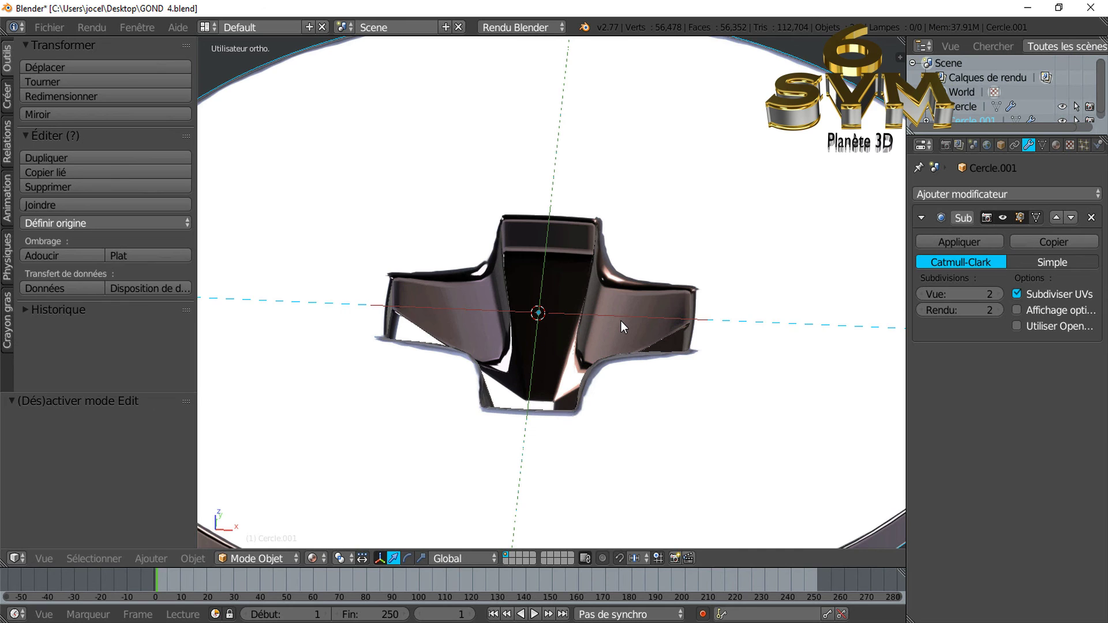
{"action": "key", "text": "Tab"}
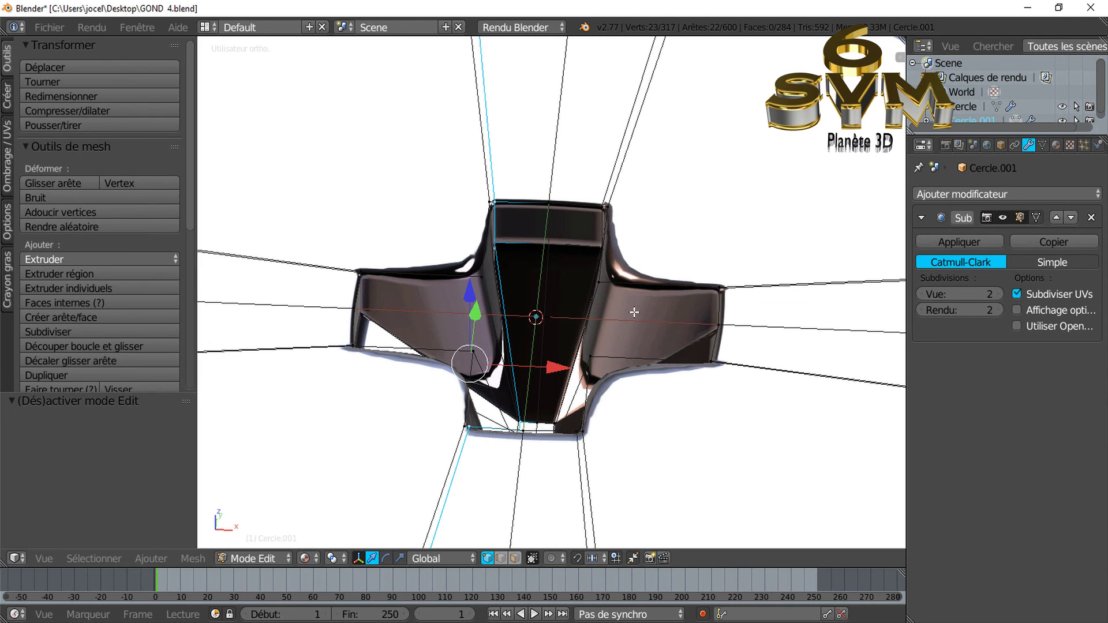
- Add one more loop cut along a cross arm, slide it toward the slot, then return to Object Mode
{"action": "key", "text": "ctrl+r"}
{"action": "left_click", "coordinate": [595, 295]}
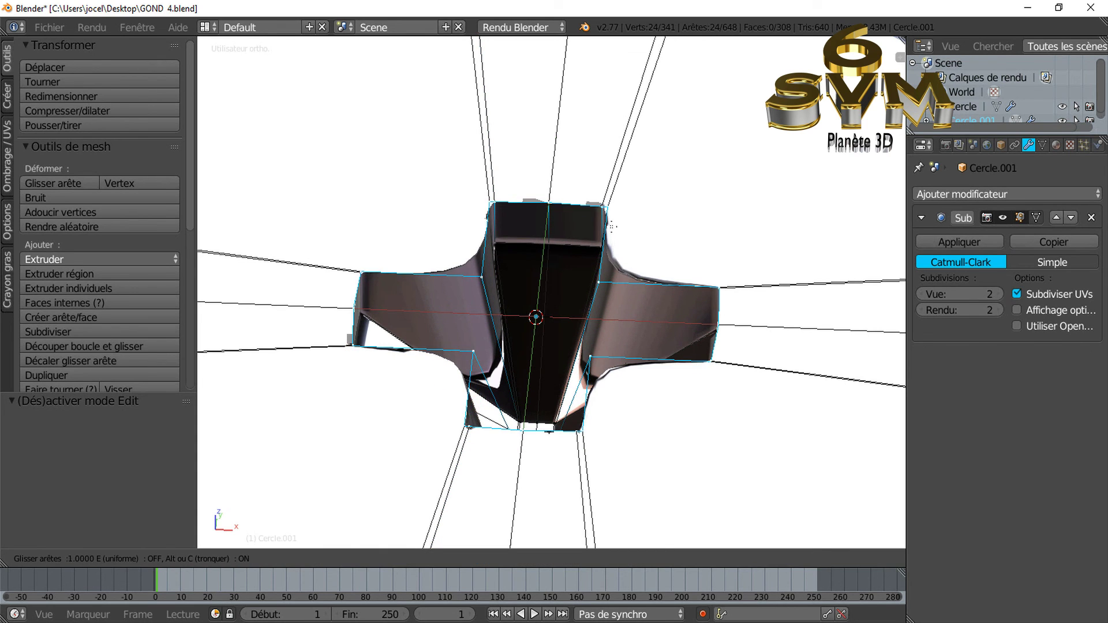
{"action": "left_click", "coordinate": [610, 253]}
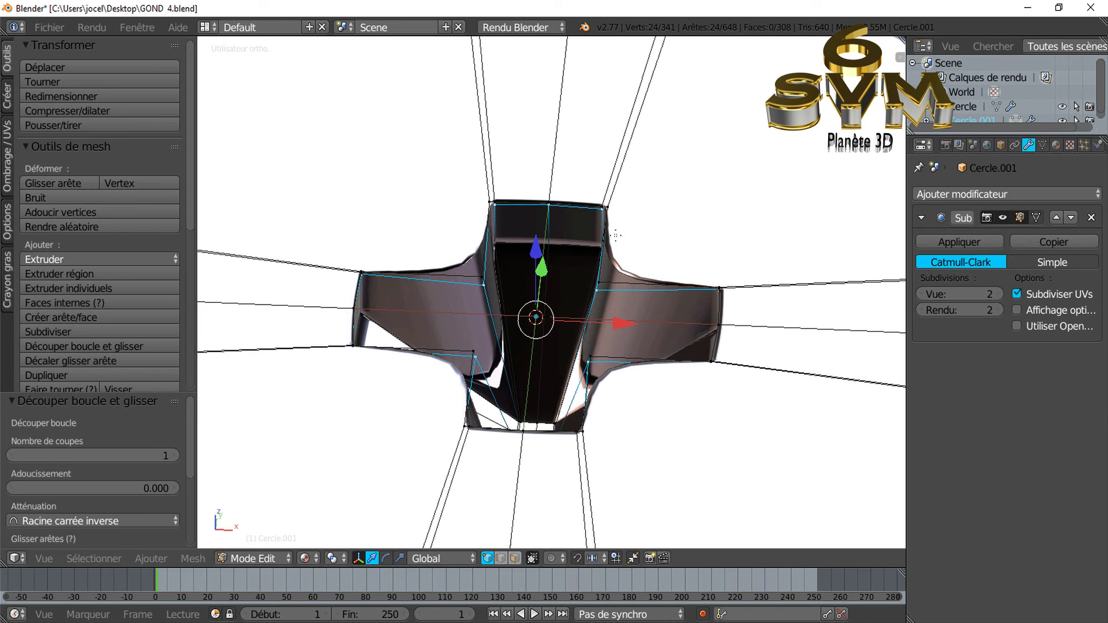
{"action": "middle_click_drag", "start_coordinate": [623, 380], "coordinate": [423, 423]}
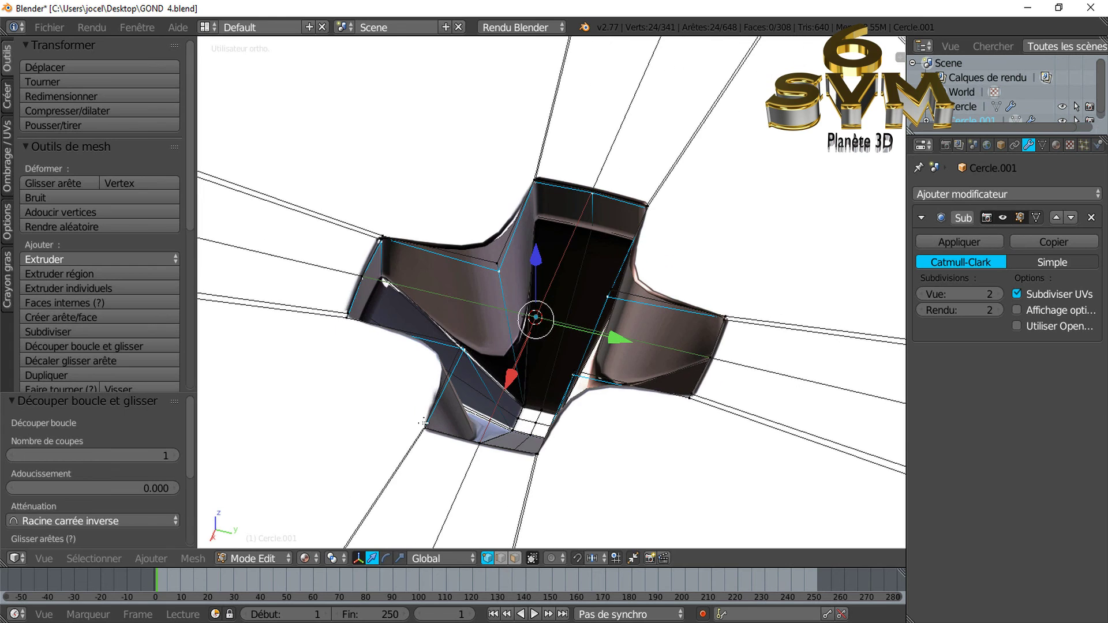
{"action": "mouse_move", "coordinate": [563, 355]}
{"action": "middle_mouse_down"}
{"action": "mouse_move", "coordinate": [705, 339]}
{"action": "mouse_move", "coordinate": [688, 354]}
{"action": "mouse_move", "coordinate": [687, 376]}
{"action": "mouse_move", "coordinate": [688, 346]}
{"action": "mouse_move", "coordinate": [653, 407]}
{"action": "middle_mouse_up"}
{"action": "key", "text": "Tab"}
{"action": "scroll", "coordinate": [688, 346], "scroll_direction": "down", "scroll_amount": 3}
- From the top view, select the screw disc and then the bracket Cercle
{"action": "scroll", "coordinate": [653, 407], "scroll_direction": "down", "scroll_amount": 2}
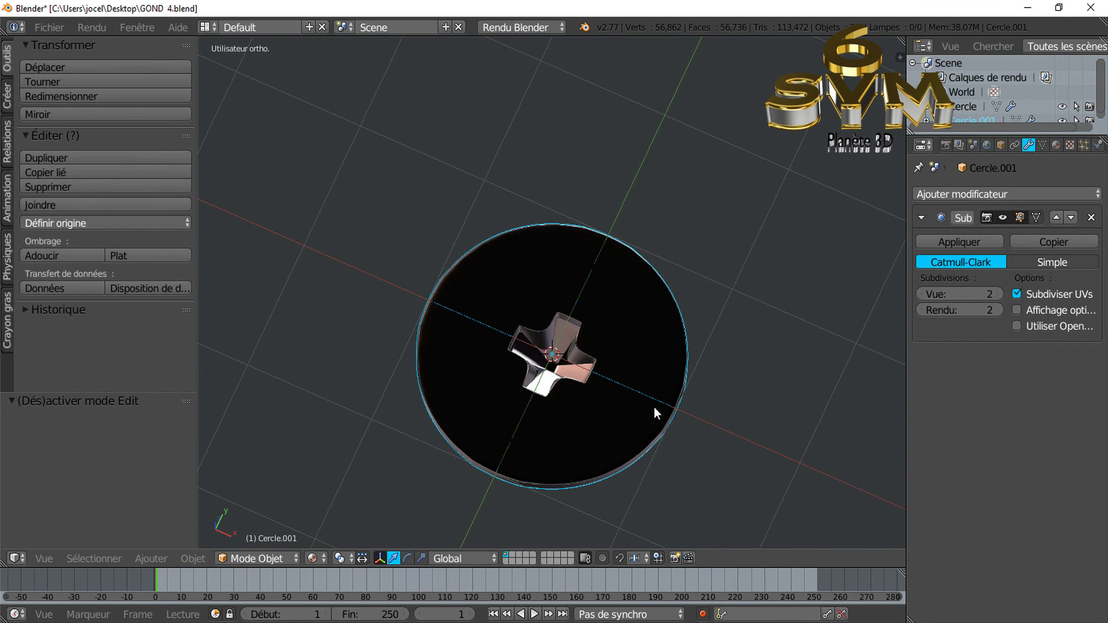
{"action": "key", "text": "KP_7"}
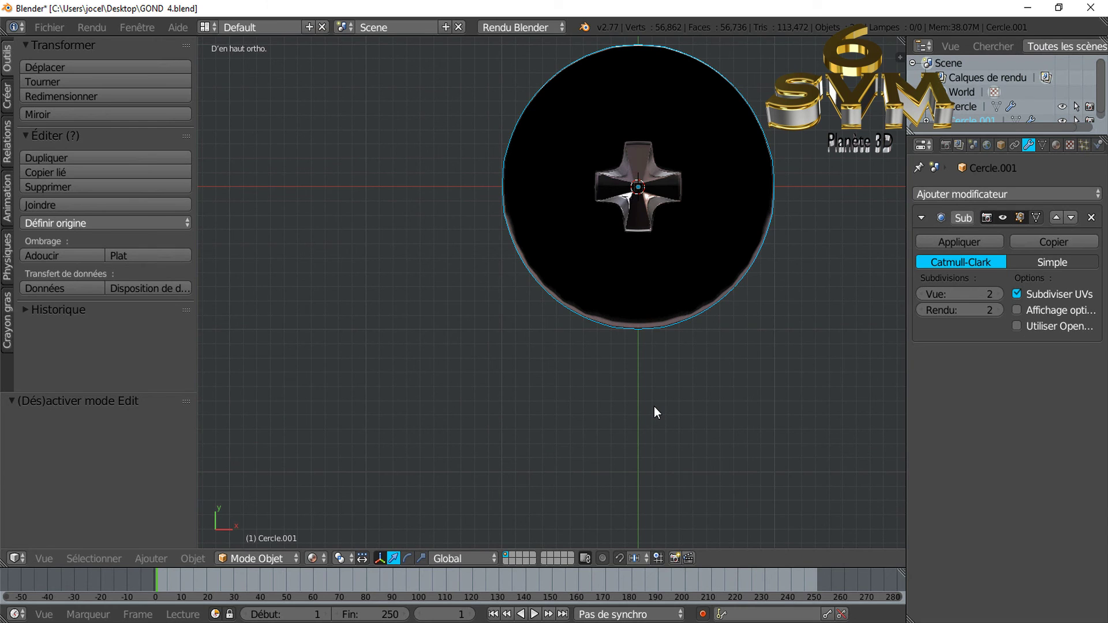
{"action": "scroll", "coordinate": [653, 406], "scroll_direction": "down", "scroll_amount": 1}
{"action": "scroll", "coordinate": [652, 404], "scroll_direction": "down", "scroll_amount": 3}
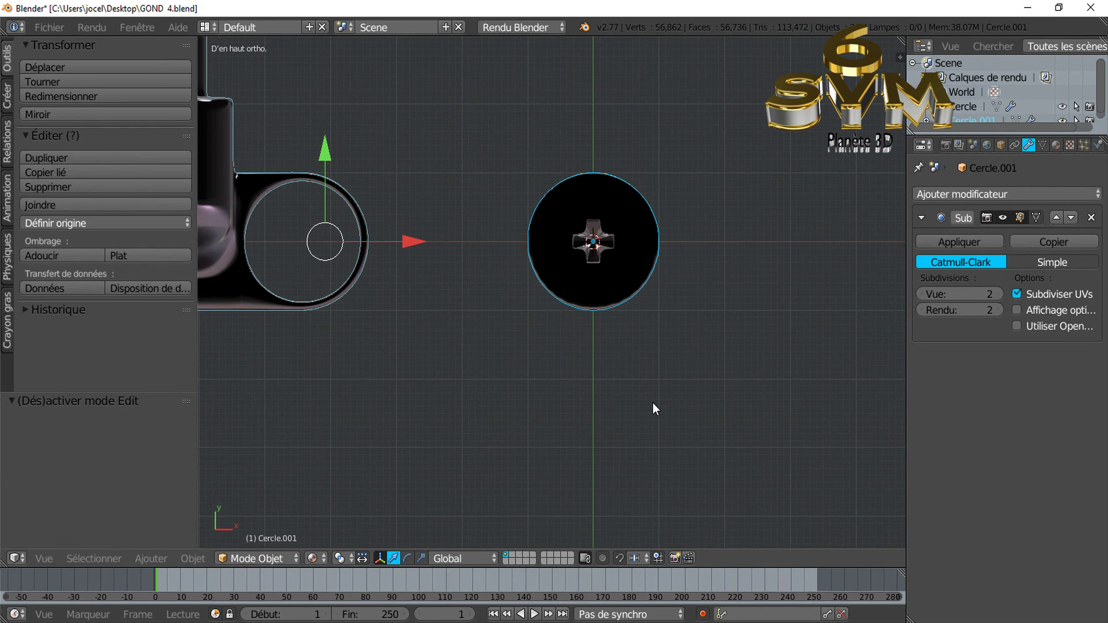
{"action": "right_click", "coordinate": [636, 282]}
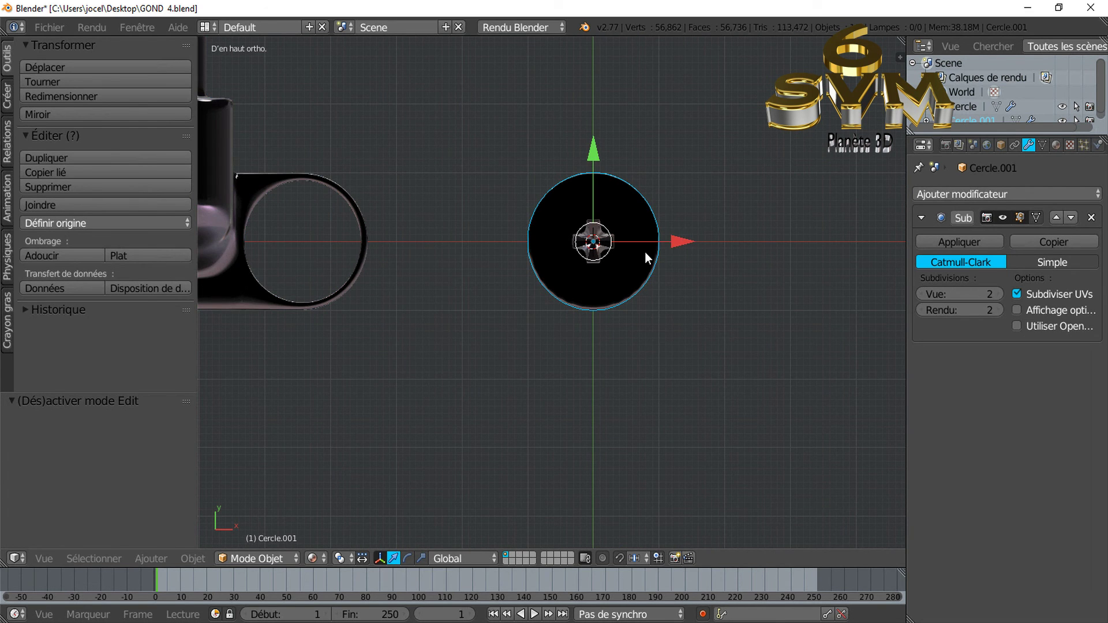
{"action": "right_click", "coordinate": [227, 208]}
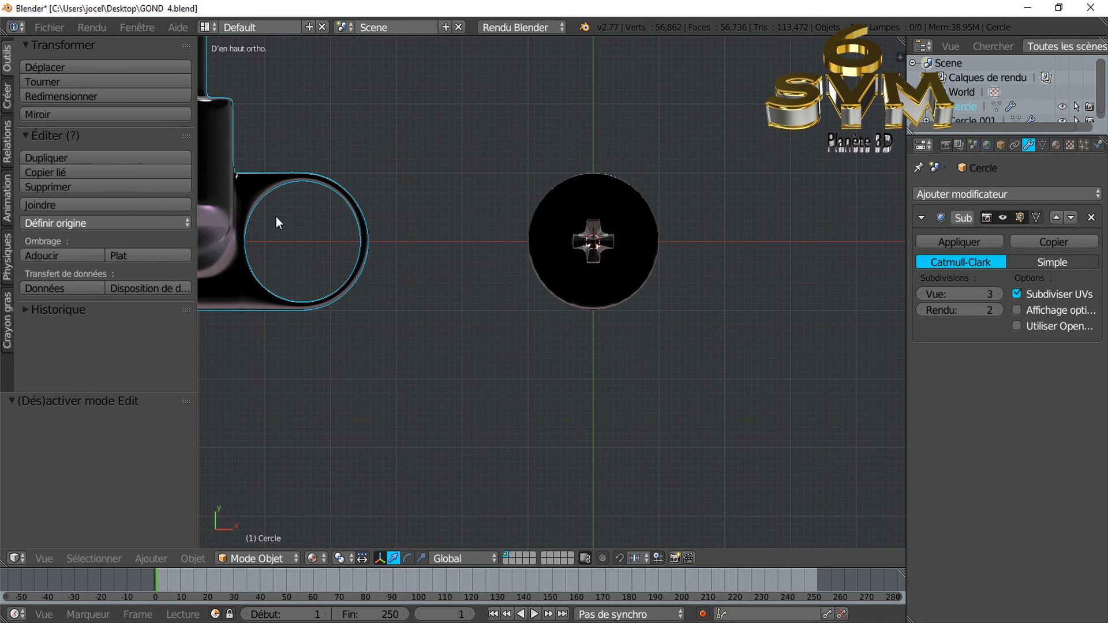
{"action": "scroll", "coordinate": [380, 386], "scroll_direction": "down", "scroll_amount": 3}
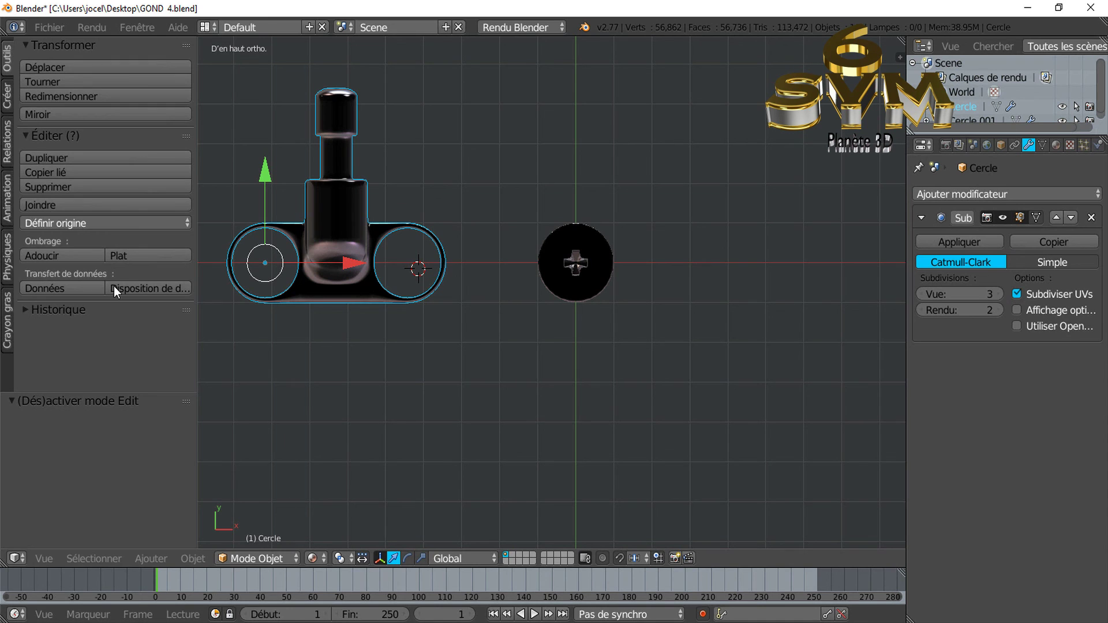
- Set the bracket's origin to its geometry and move it 4.426 right along X over the screw head
{"action": "left_click", "coordinate": [76, 224]}
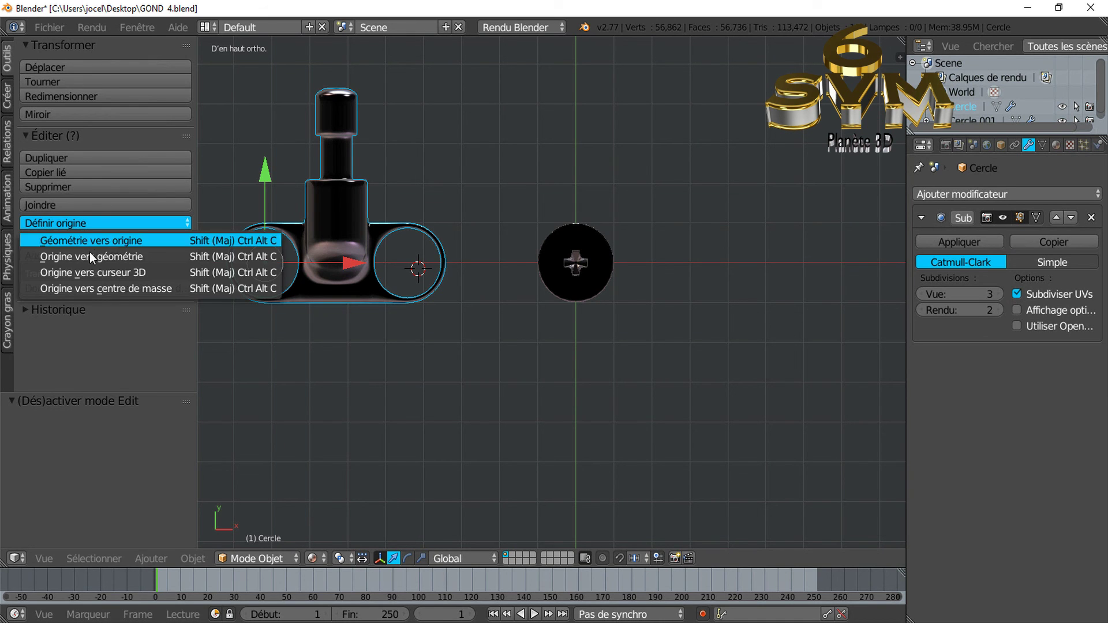
{"action": "left_click", "coordinate": [115, 256]}
{"action": "left_click_drag", "start_coordinate": [419, 238], "coordinate": [584, 228]}
- Scale the screw head Cercle.001 down to about 0.81
{"action": "right_click", "coordinate": [583, 248]}
{"action": "scroll", "coordinate": [600, 358], "scroll_direction": "up", "scroll_amount": 2}
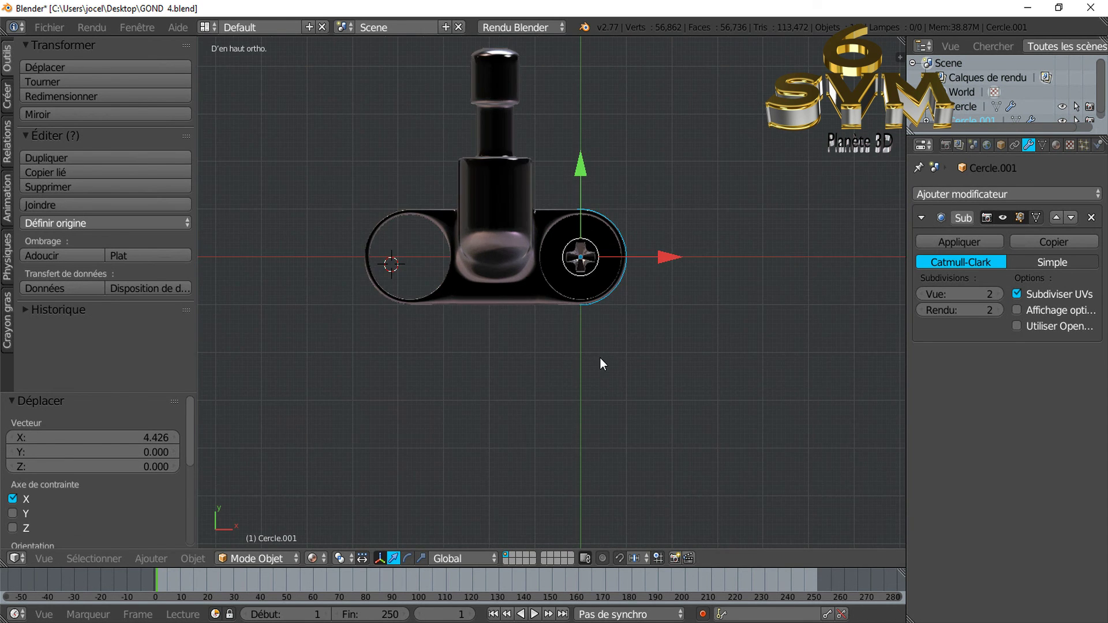
{"action": "scroll", "coordinate": [602, 358], "scroll_direction": "up", "scroll_amount": 4}
{"action": "middle_click_drag", "start_coordinate": [601, 363], "coordinate": [502, 454], "text": "shift"}
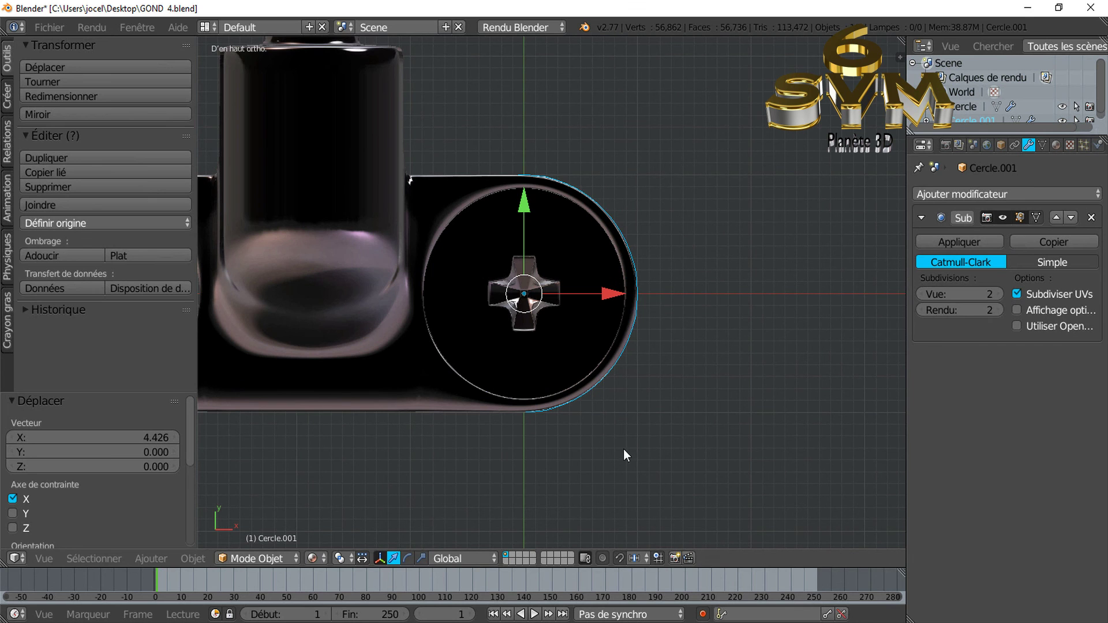
{"action": "key", "text": "s"}
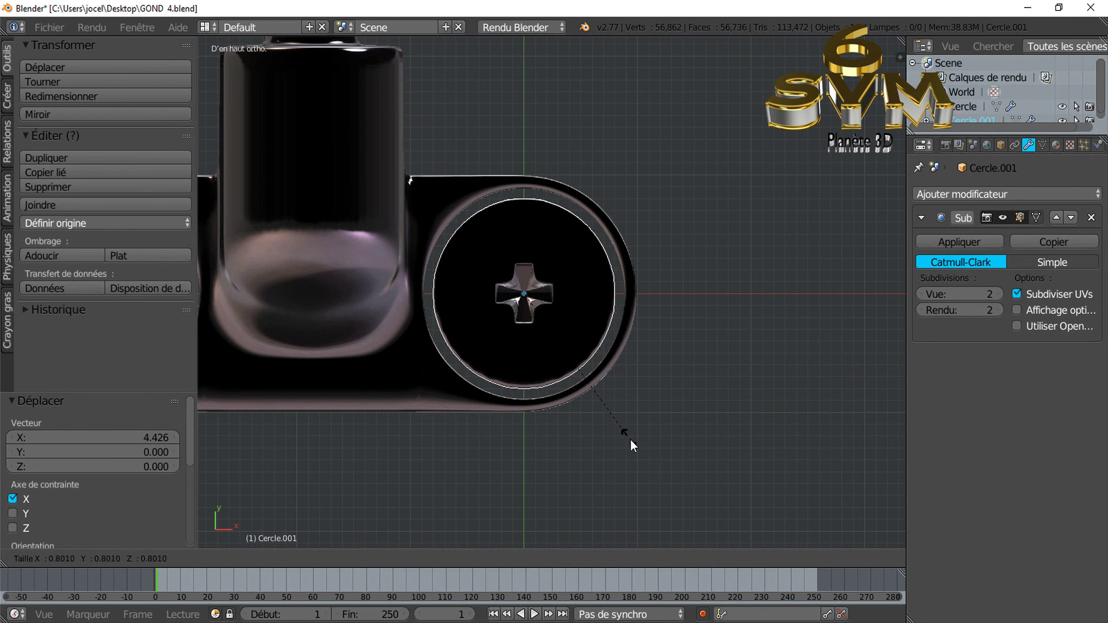
{"action": "left_click", "coordinate": [630, 441]}
{"action": "mouse_move", "coordinate": [632, 441]}
{"action": "middle_mouse_down"}
{"action": "mouse_move", "coordinate": [600, 424]}
{"action": "mouse_move", "coordinate": [599, 334]}
{"action": "mouse_move", "coordinate": [549, 223]}
{"action": "middle_mouse_up"}
- Raise the screw head 0.319 along Z and scale it up by 1.108 to fill the ring
{"action": "key", "text": "g"}
{"action": "key", "text": "z"}
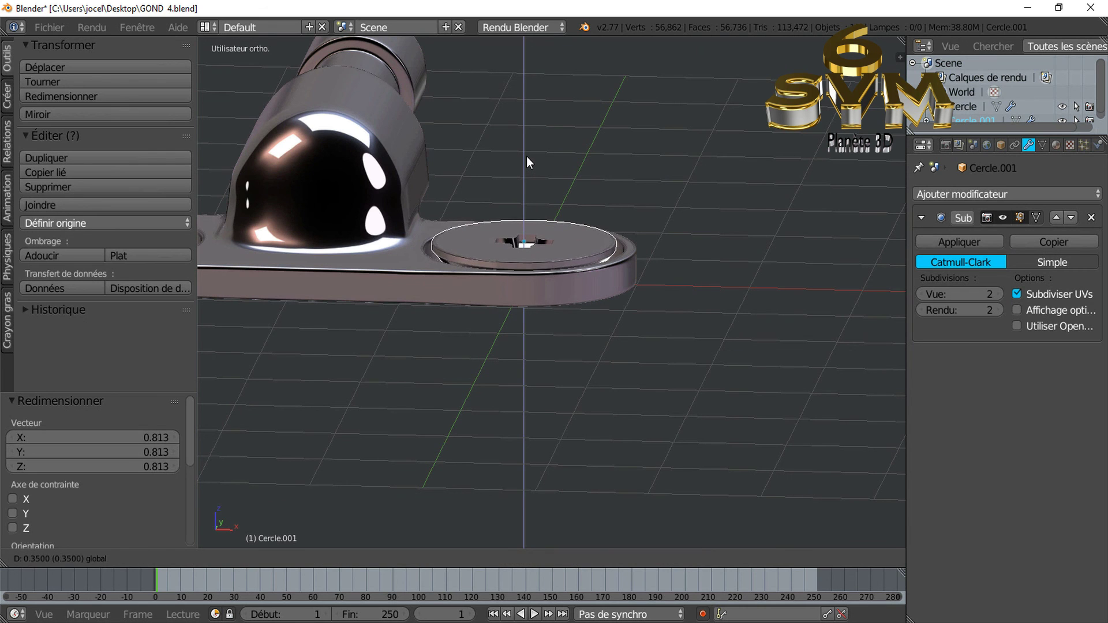
{"action": "left_click", "coordinate": [526, 160]}
{"action": "middle_click_drag", "start_coordinate": [715, 185], "coordinate": [729, 307]}
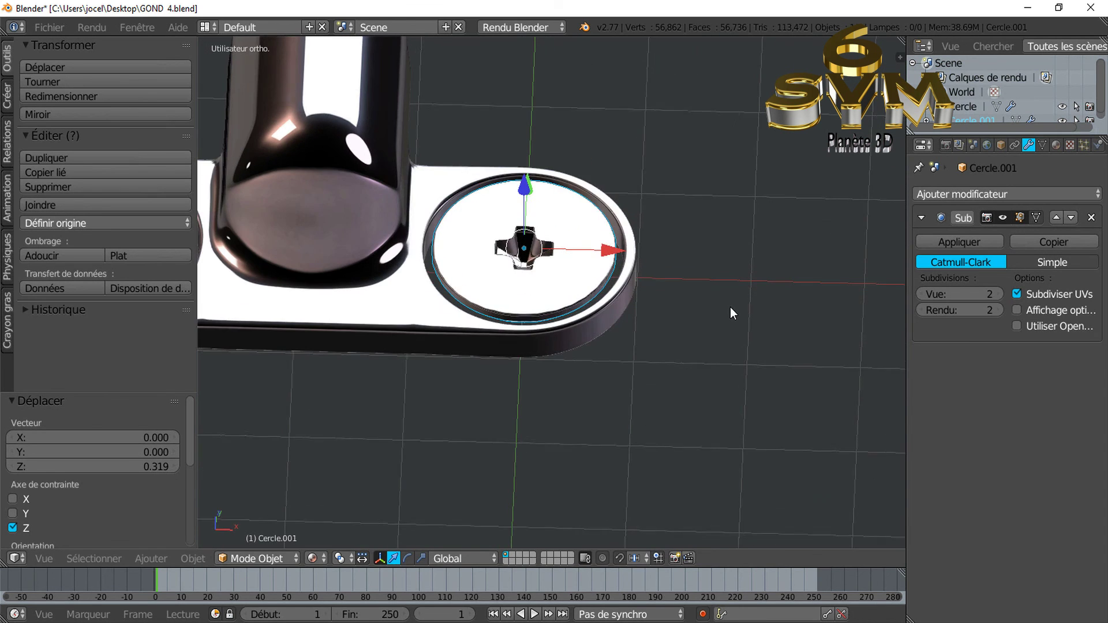
{"action": "key", "text": "KP_7"}
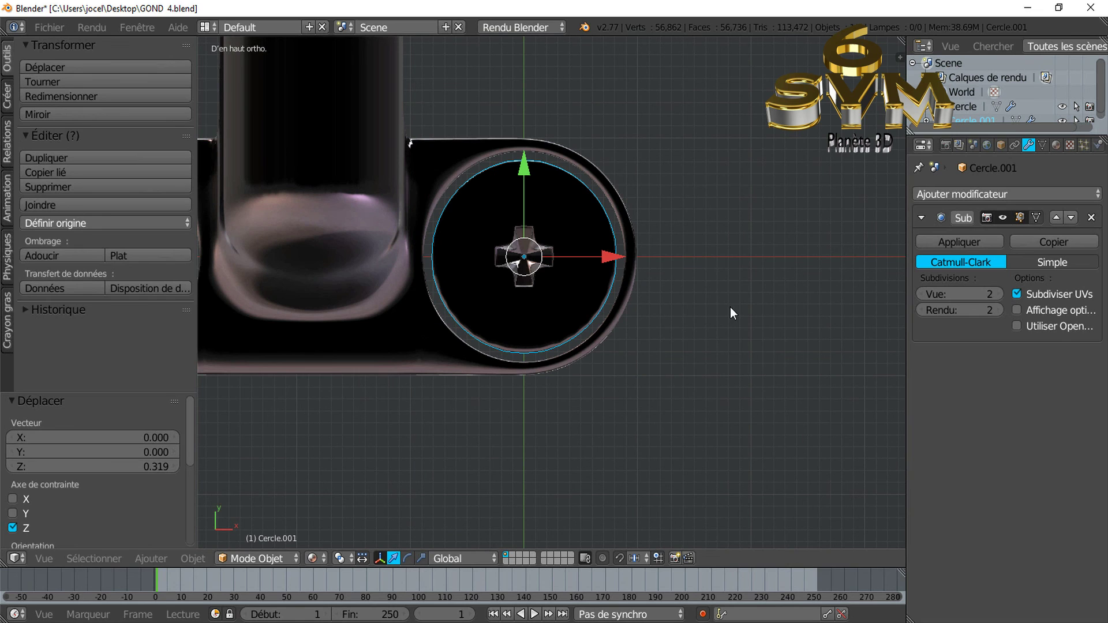
{"action": "key", "text": "s"}
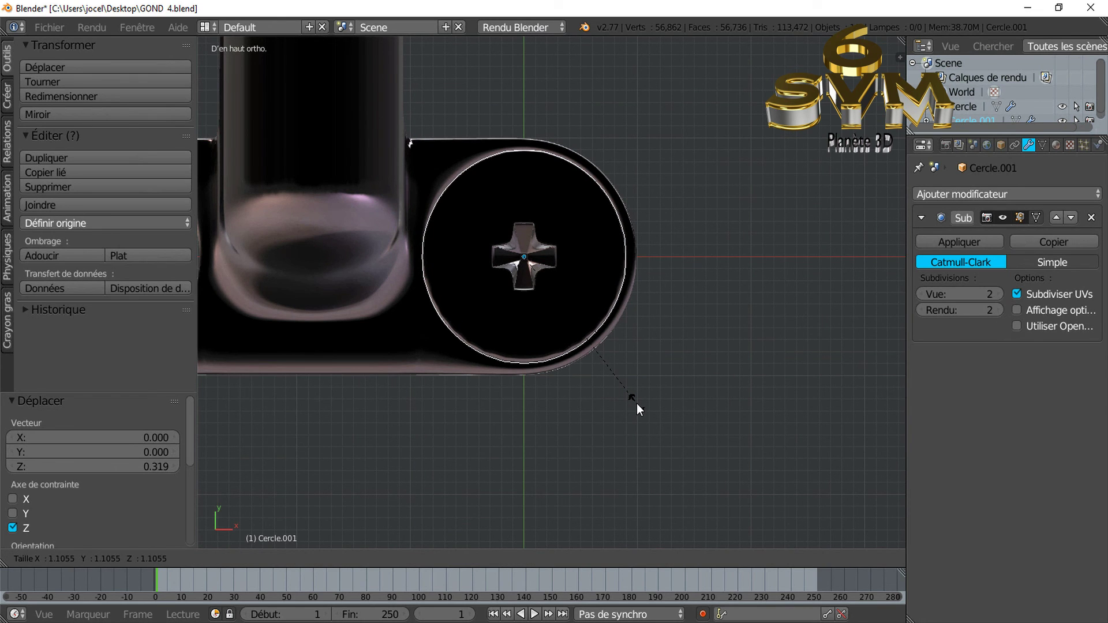
{"action": "left_click", "coordinate": [638, 404]}
{"action": "mouse_move", "coordinate": [613, 449]}
{"action": "middle_mouse_down"}
{"action": "mouse_move", "coordinate": [591, 375]}
{"action": "mouse_move", "coordinate": [535, 444]}
{"action": "mouse_move", "coordinate": [497, 396]}
{"action": "mouse_move", "coordinate": [564, 372]}
{"action": "middle_mouse_up"}
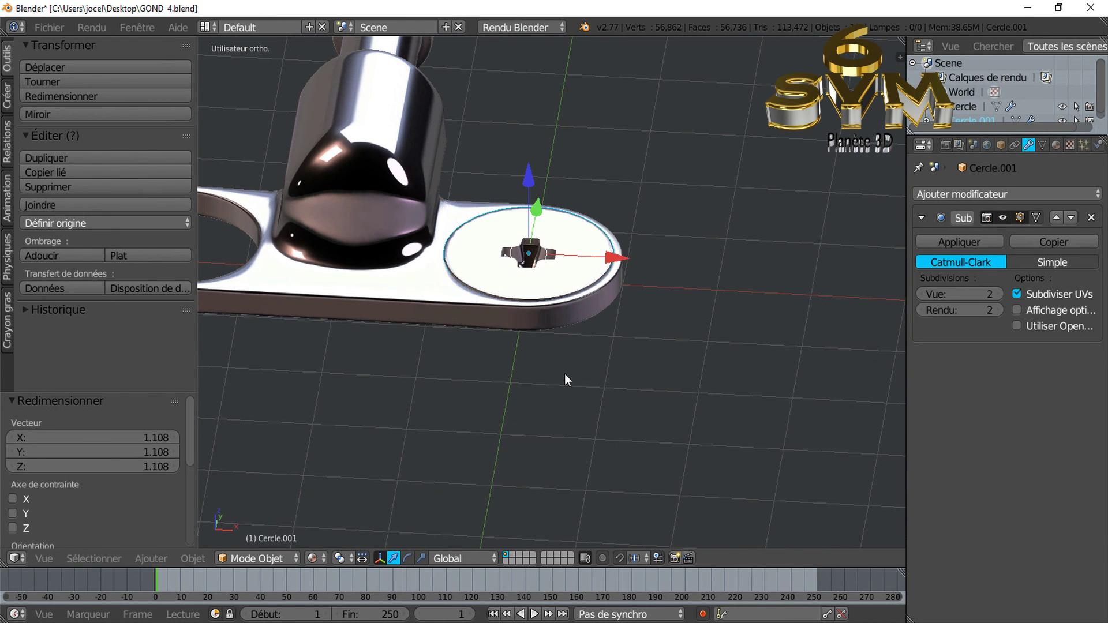
- Duplicate the screw head as Cercle.002 and slide the copy toward the left hole
{"action": "key", "text": "shift+d"}
{"action": "right_click", "coordinate": [583, 379]}
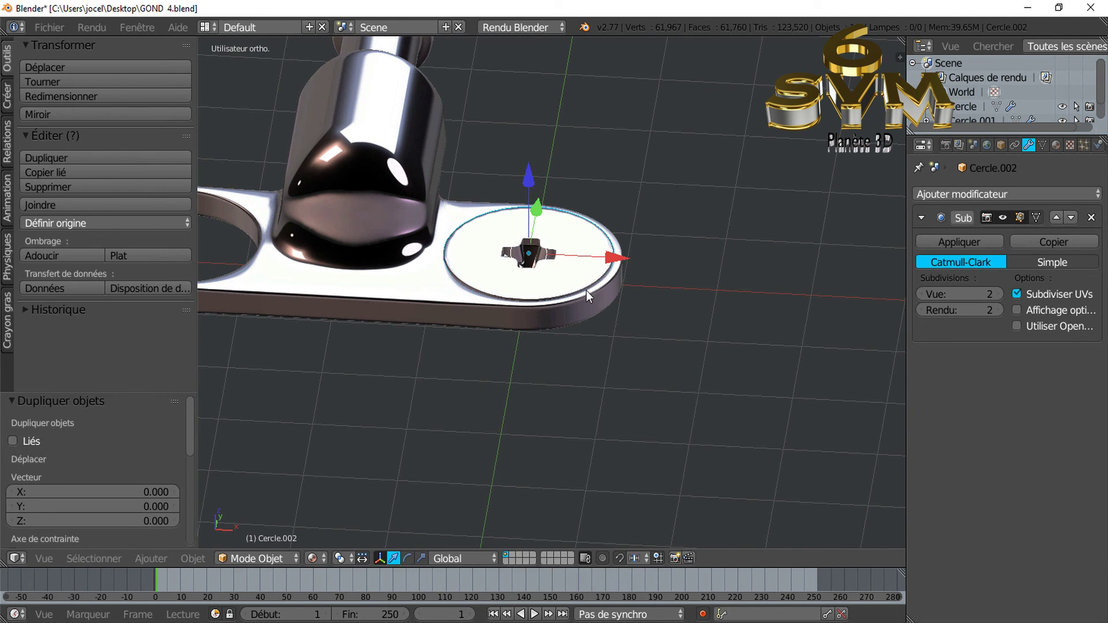
{"action": "left_click_drag", "start_coordinate": [613, 257], "coordinate": [460, 255]}
{"action": "left_click", "coordinate": [317, 261]}
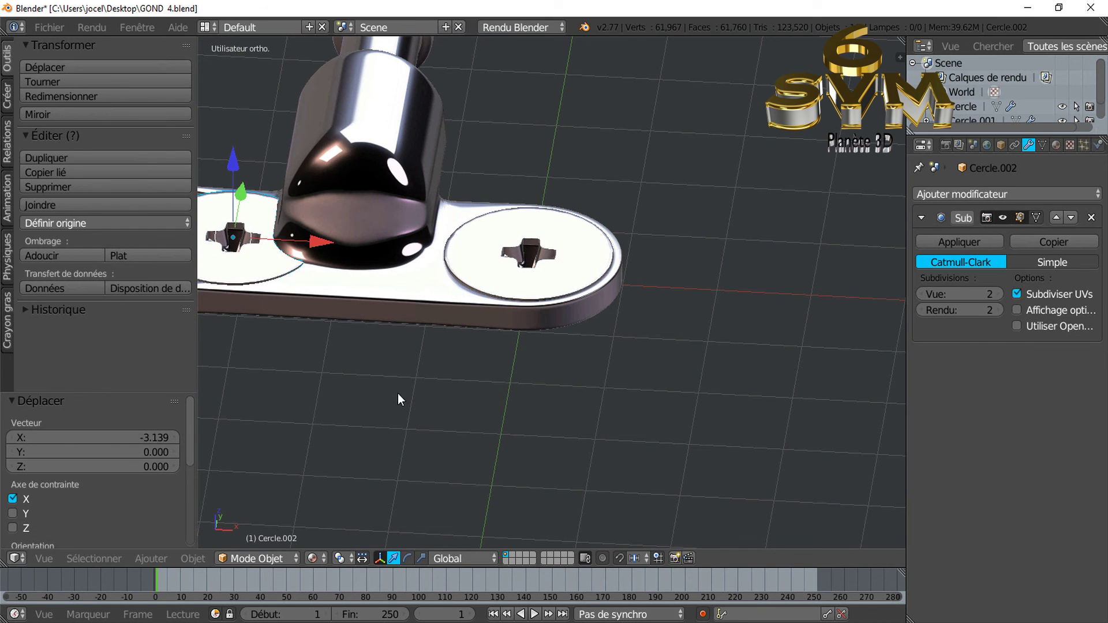
{"action": "scroll", "coordinate": [597, 438], "scroll_direction": "down", "scroll_amount": 3}
{"action": "scroll", "coordinate": [596, 370], "scroll_direction": "up", "scroll_amount": 2, "text": "ctrl"}
- Nudge the copy twice along X to centre it in the left hole
{"action": "key", "text": "g"}
{"action": "key", "text": "x"}
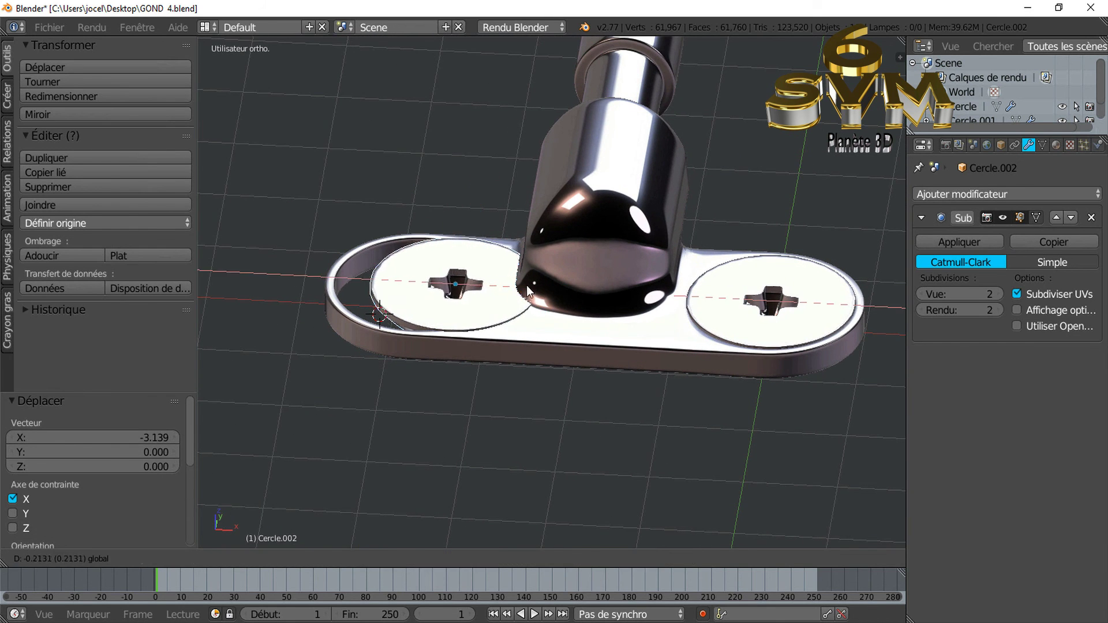
{"action": "left_click", "coordinate": [518, 291]}
{"action": "key", "text": "g"}
{"action": "key", "text": "x"}
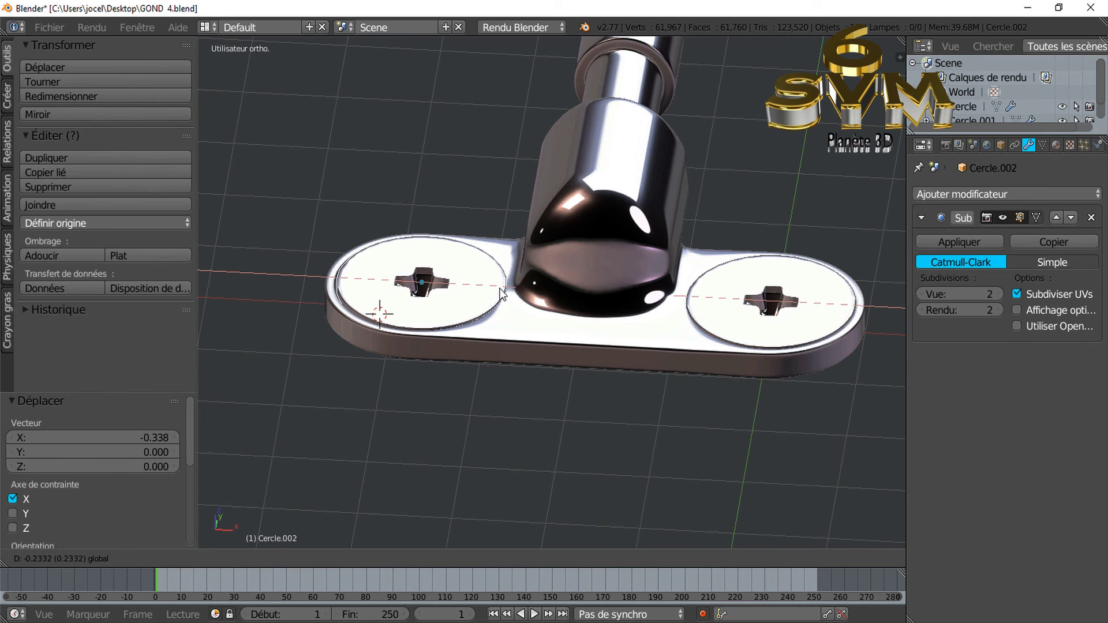
{"action": "left_click", "coordinate": [500, 295]}
{"action": "mouse_move", "coordinate": [588, 337]}
{"action": "middle_mouse_down"}
{"action": "mouse_move", "coordinate": [432, 300]}
{"action": "mouse_move", "coordinate": [449, 381]}
{"action": "mouse_move", "coordinate": [497, 445]}
{"action": "mouse_move", "coordinate": [629, 302]}
{"action": "mouse_move", "coordinate": [621, 327]}
{"action": "mouse_move", "coordinate": [511, 331]}
{"action": "mouse_move", "coordinate": [439, 372]}
{"action": "mouse_move", "coordinate": [442, 359]}
{"action": "middle_mouse_up"}
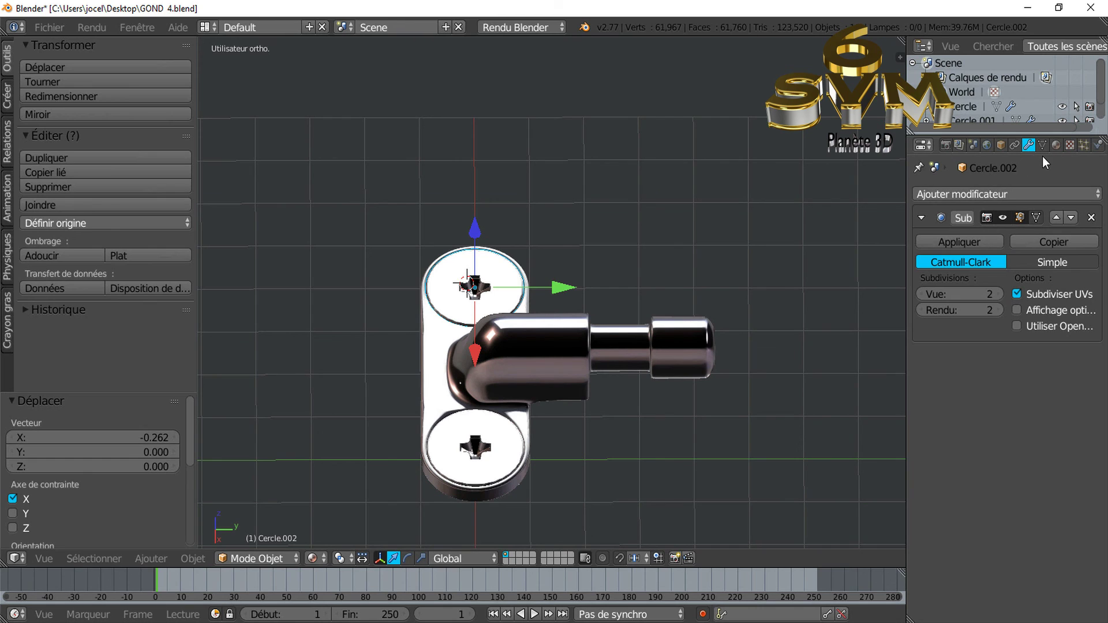
- Open the copy's material settings and select a screw head face in Face select mode
{"action": "left_click", "coordinate": [1069, 144]}
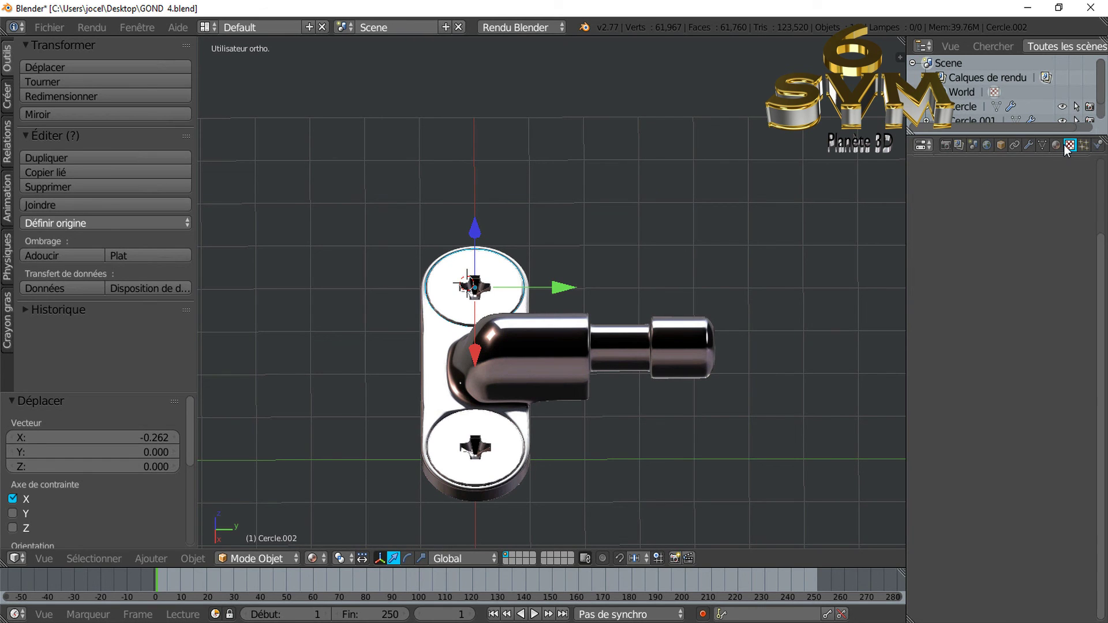
{"action": "left_click", "coordinate": [1056, 145]}
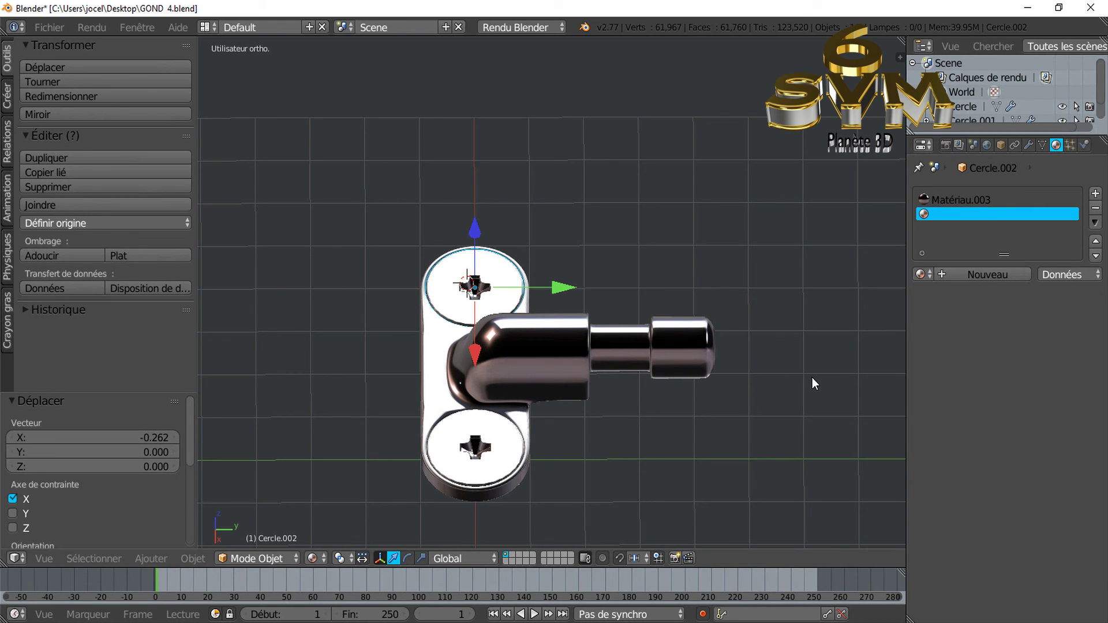
{"action": "key", "text": "Tab"}
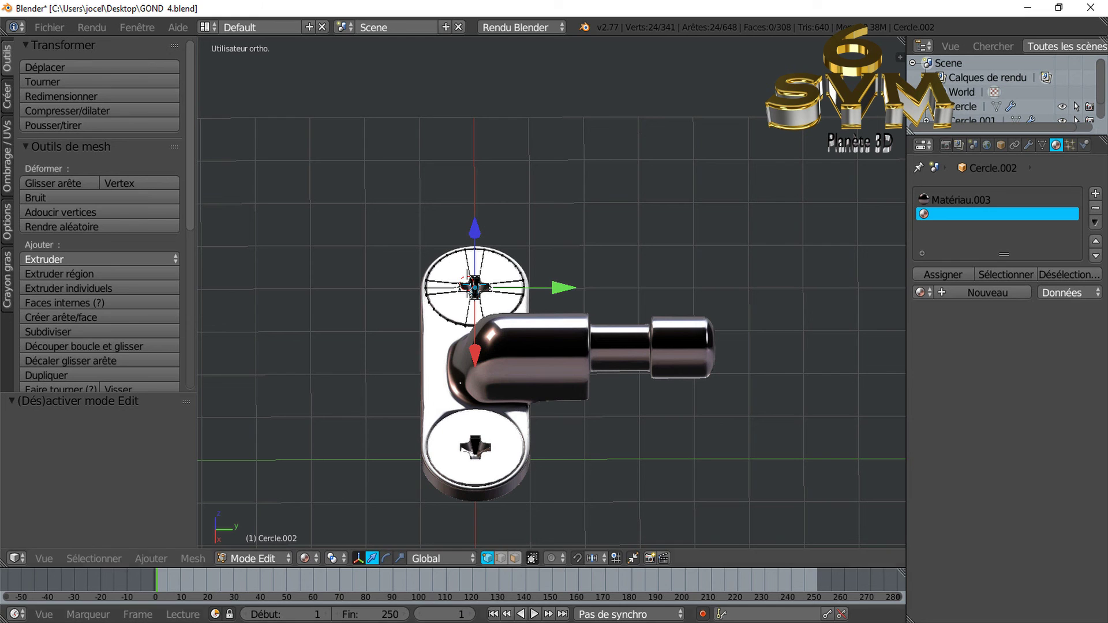
{"action": "left_click", "coordinate": [515, 559]}
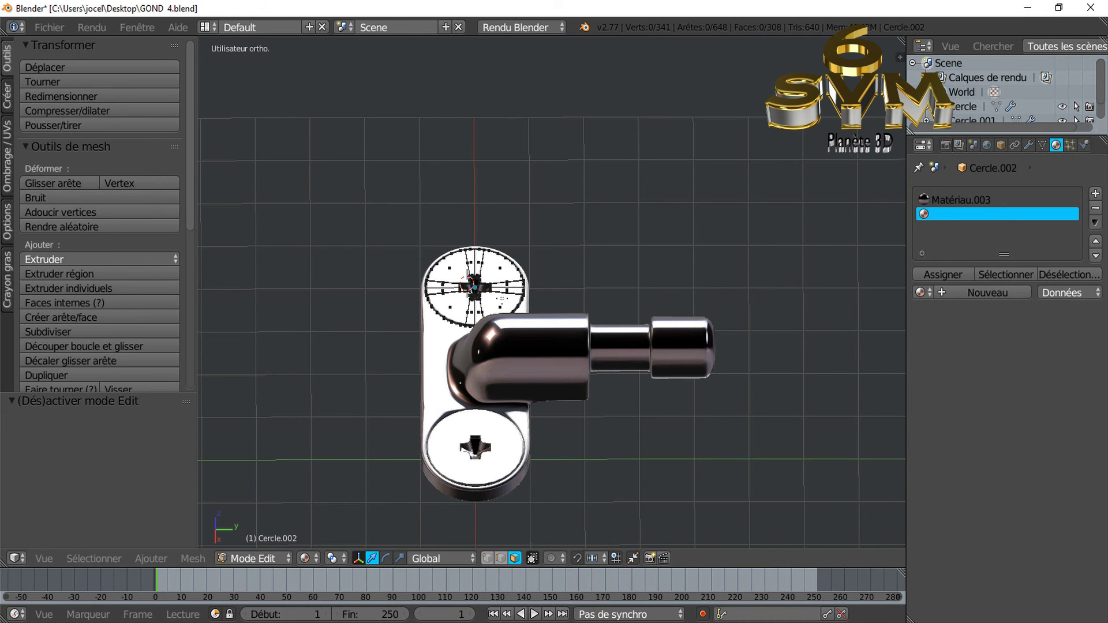
{"action": "right_click", "coordinate": [501, 301]}
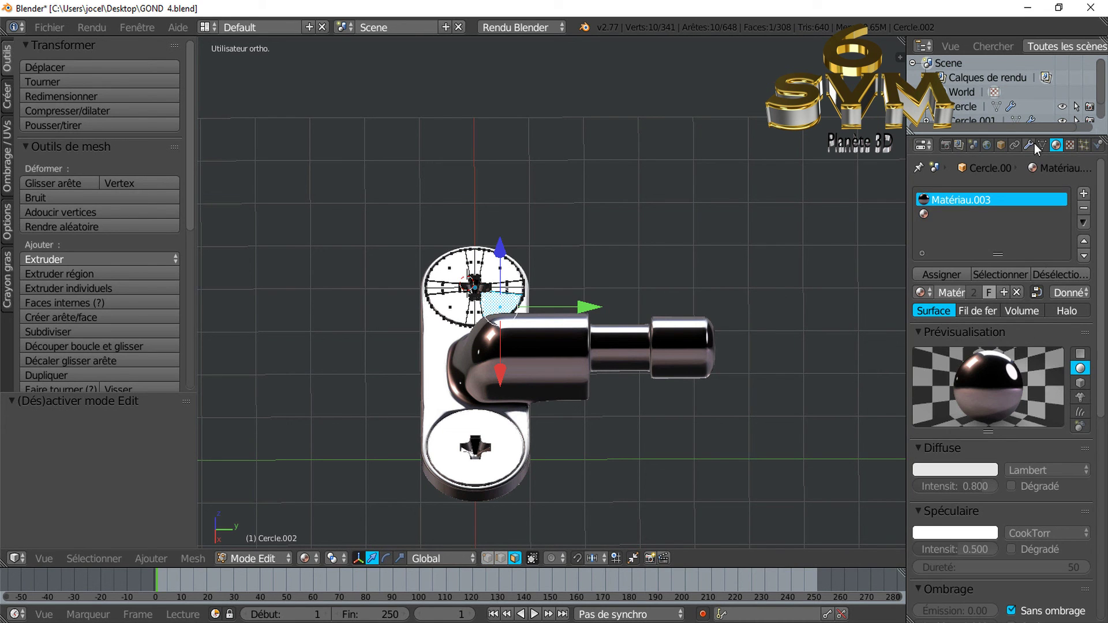
- Set the chrome texture's coordinates to Reflexion and return to Object Mode
{"action": "left_click", "coordinate": [1069, 145]}
{"action": "scroll", "coordinate": [1035, 431], "scroll_direction": "down", "scroll_amount": 1}
{"action": "scroll", "coordinate": [1035, 431], "scroll_direction": "down", "scroll_amount": 3}
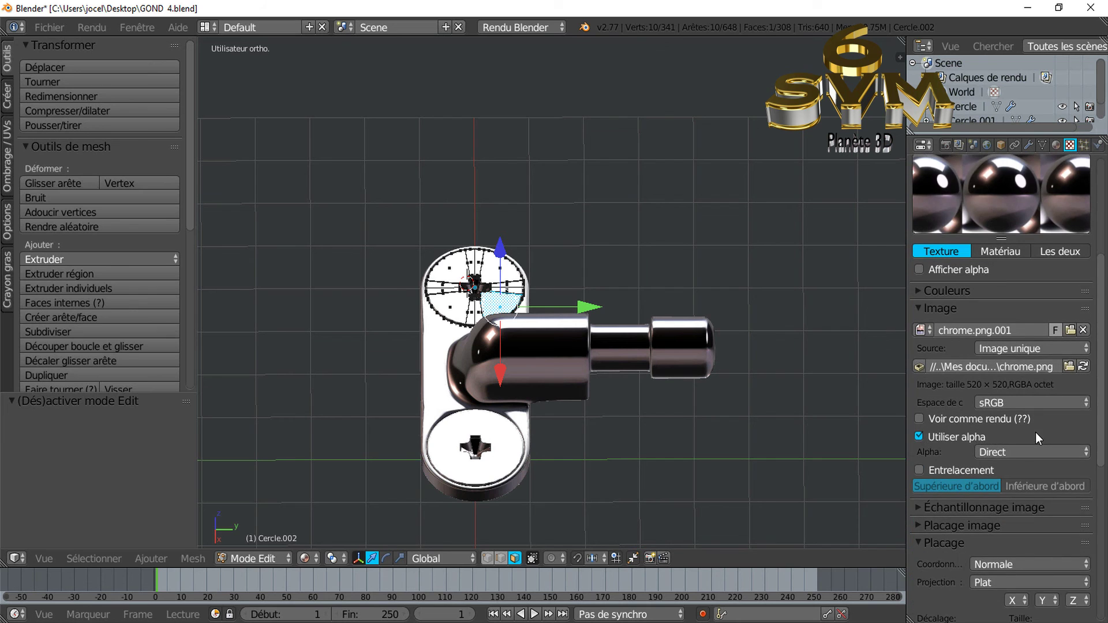
{"action": "scroll", "coordinate": [1035, 432], "scroll_direction": "down", "scroll_amount": 3}
{"action": "left_click", "coordinate": [1031, 477]}
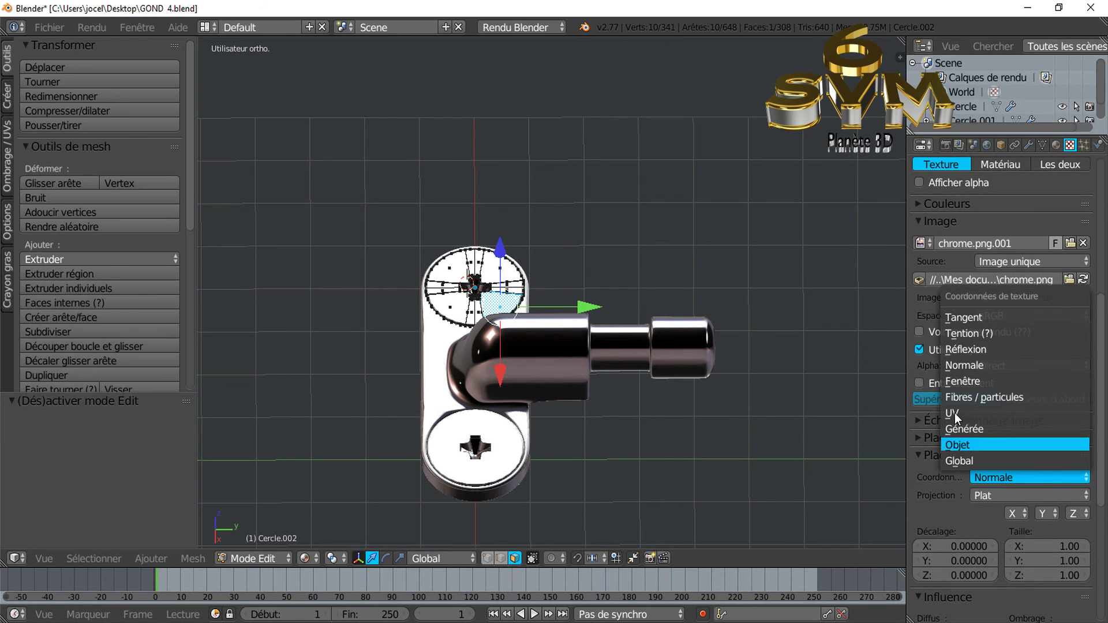
{"action": "left_click", "coordinate": [986, 351]}
{"action": "key", "text": "Tab"}
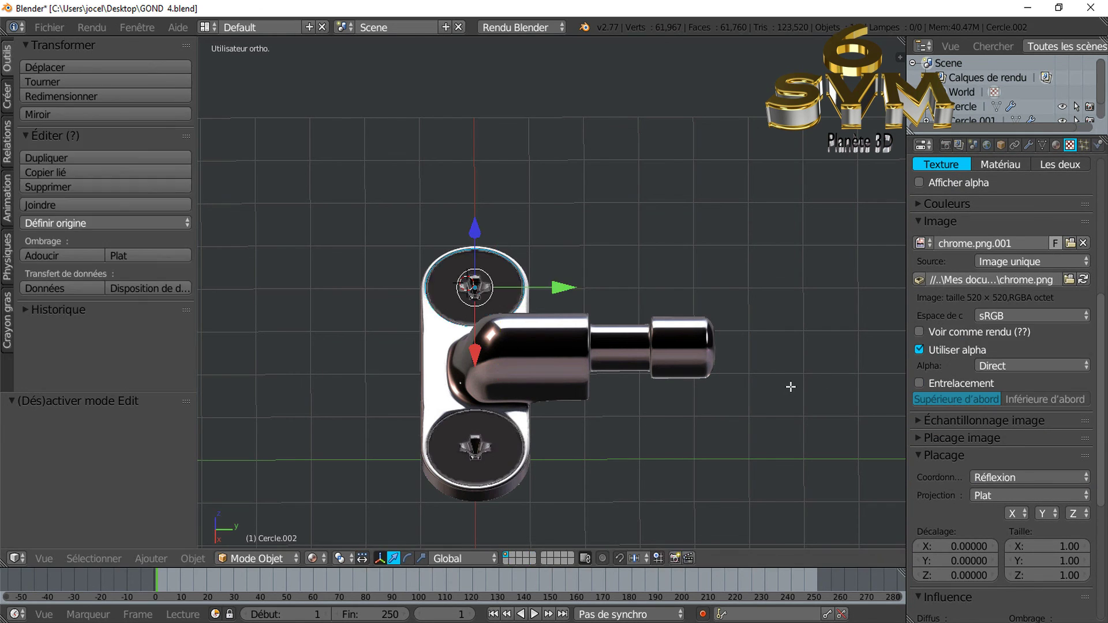
{"action": "mouse_move", "coordinate": [742, 375]}
{"action": "middle_mouse_down"}
{"action": "mouse_move", "coordinate": [737, 431]}
{"action": "mouse_move", "coordinate": [747, 350]}
{"action": "mouse_move", "coordinate": [775, 360]}
{"action": "mouse_move", "coordinate": [747, 356]}
{"action": "mouse_move", "coordinate": [755, 381]}
{"action": "mouse_move", "coordinate": [771, 342]}
{"action": "mouse_move", "coordinate": [786, 356]}
{"action": "middle_mouse_up"}
- Change the chrome texture's mapping coordinates to Normale
{"action": "left_click", "coordinate": [1041, 477]}
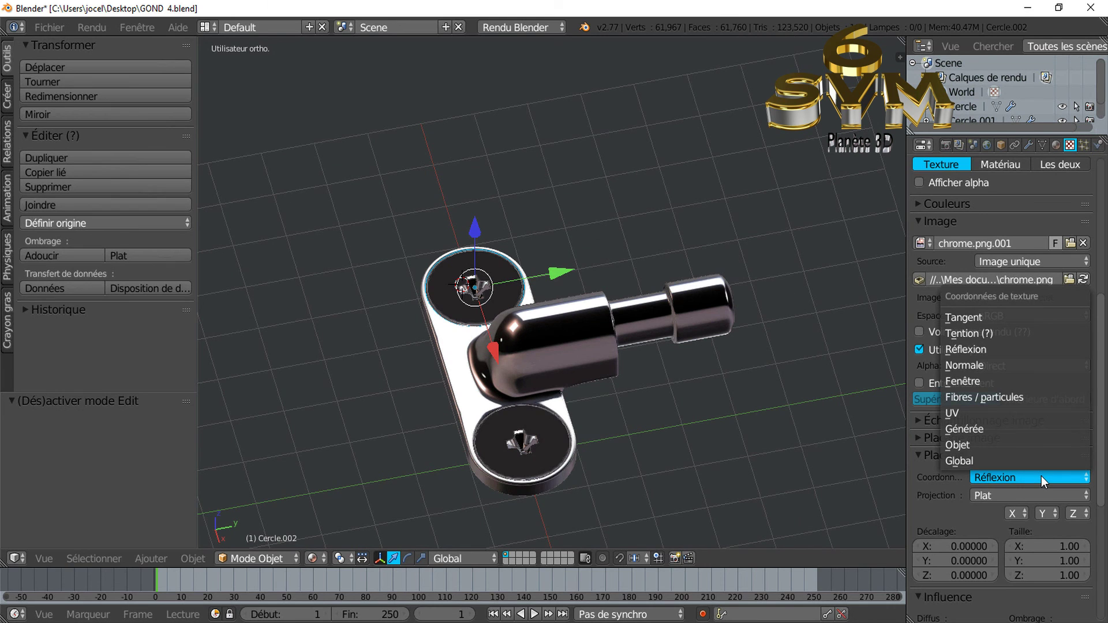
{"action": "left_click", "coordinate": [1033, 364]}
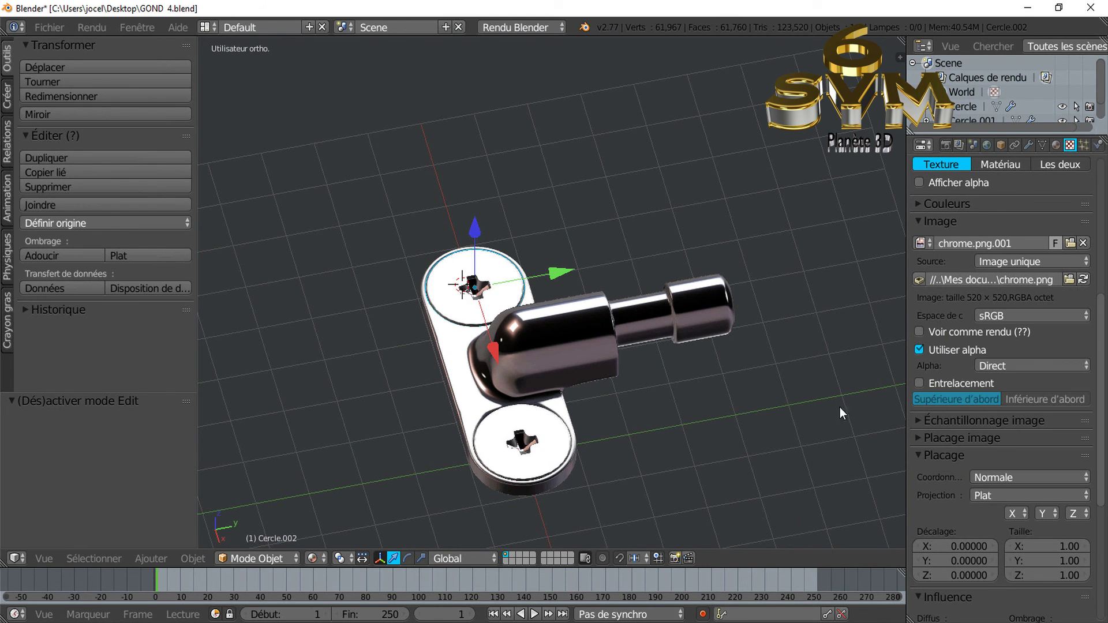
{"action": "middle_click_drag", "start_coordinate": [694, 463], "coordinate": [677, 438]}
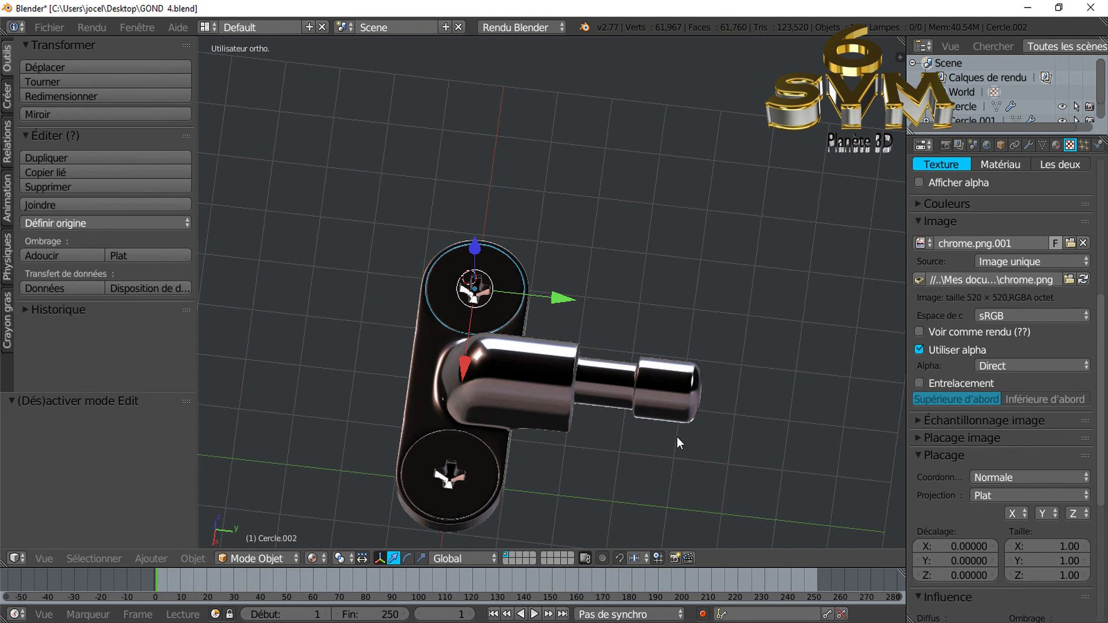
{"action": "key", "text": "z"}
{"action": "key", "text": "z"}
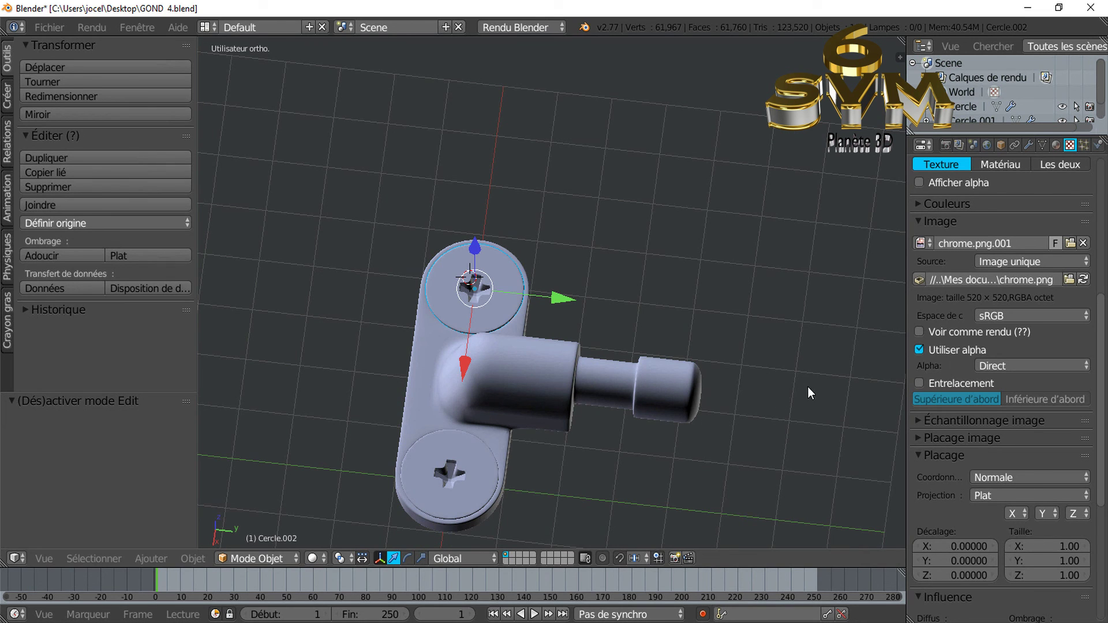
- Set the viewport to Matériau shading and widen the 3D view
{"action": "left_click", "coordinate": [316, 558]}
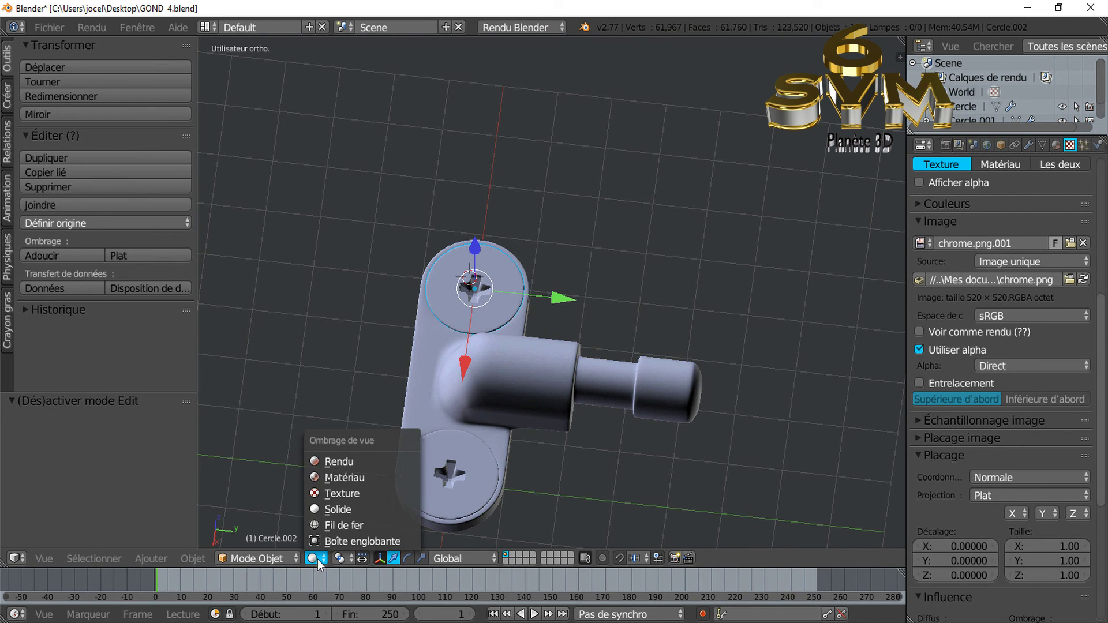
{"action": "left_click", "coordinate": [321, 478]}
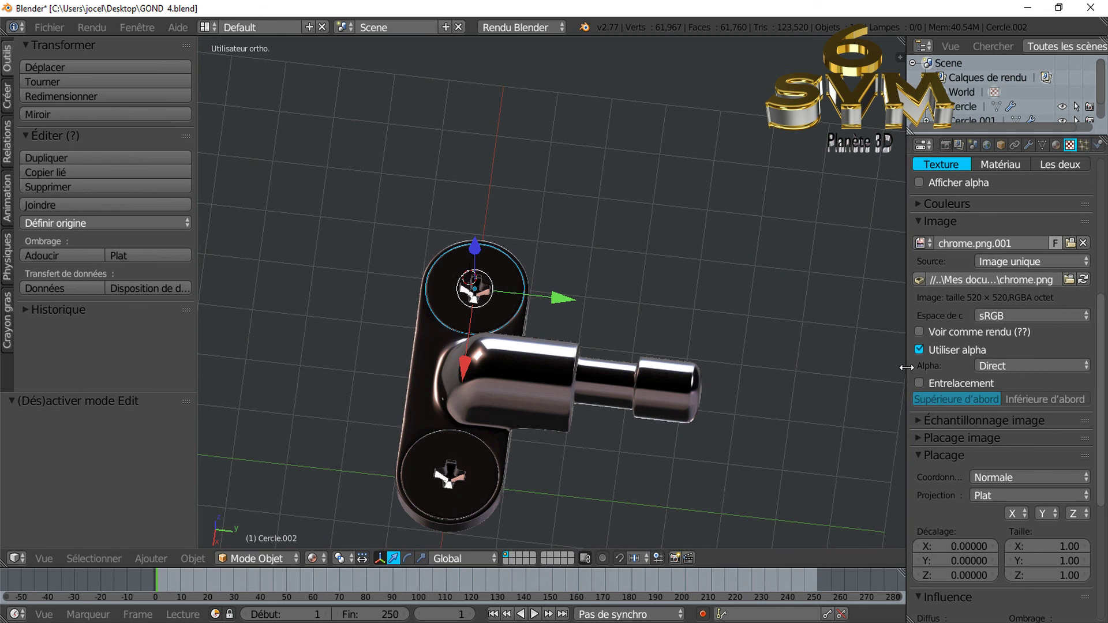
{"action": "left_click_drag", "start_coordinate": [906, 361], "coordinate": [1017, 369]}
{"action": "scroll", "coordinate": [939, 390], "scroll_direction": "down", "scroll_amount": 3}
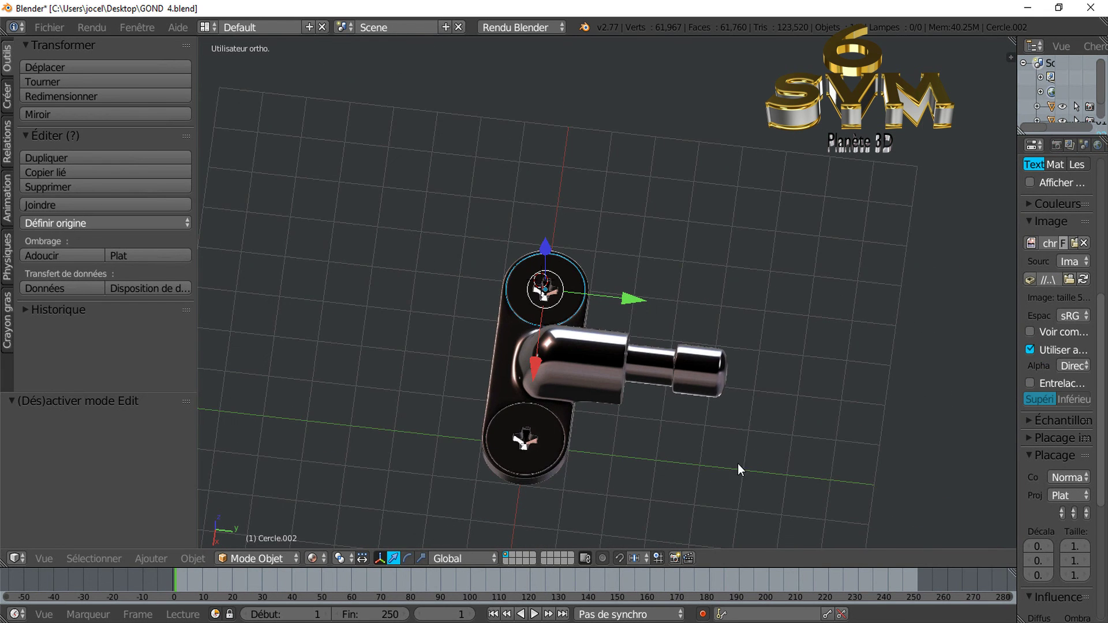
{"action": "middle_click_drag", "start_coordinate": [738, 463], "coordinate": [691, 392], "text": "shift"}
{"action": "key", "text": "a"}
{"action": "mouse_move", "coordinate": [685, 327]}
{"action": "middle_mouse_down"}
{"action": "mouse_move", "coordinate": [805, 318]}
{"action": "mouse_move", "coordinate": [831, 271]}
{"action": "mouse_move", "coordinate": [750, 431]}
{"action": "mouse_move", "coordinate": [649, 401]}
{"action": "mouse_move", "coordinate": [697, 383]}
{"action": "mouse_move", "coordinate": [679, 345]}
{"action": "mouse_move", "coordinate": [706, 328]}
{"action": "middle_mouse_up"}
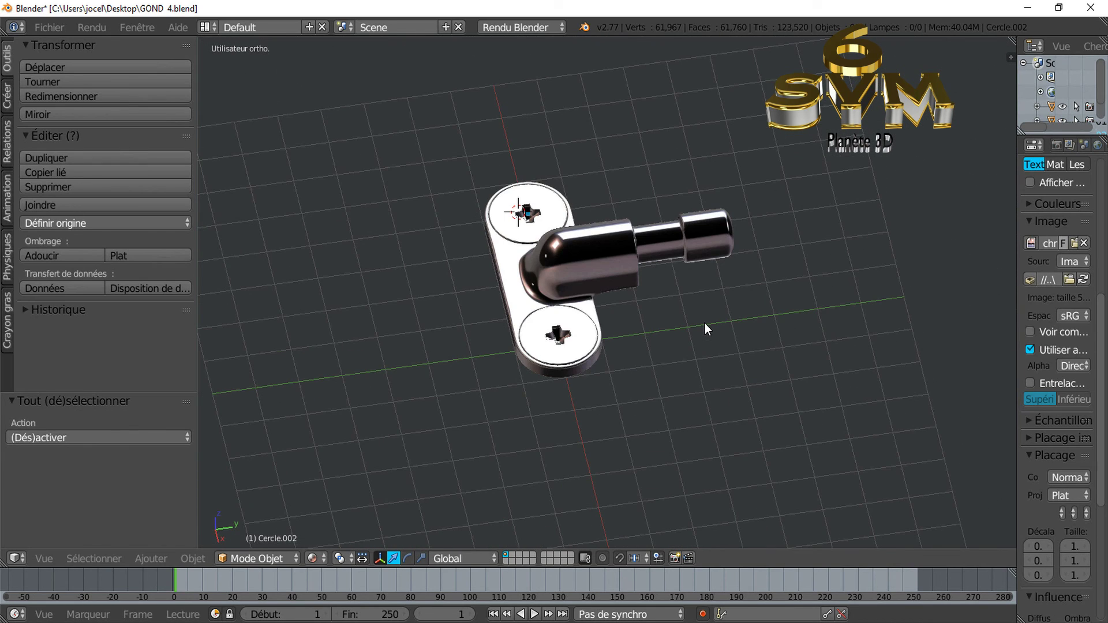
{"action": "scroll", "coordinate": [705, 323], "scroll_direction": "down", "scroll_amount": 2}
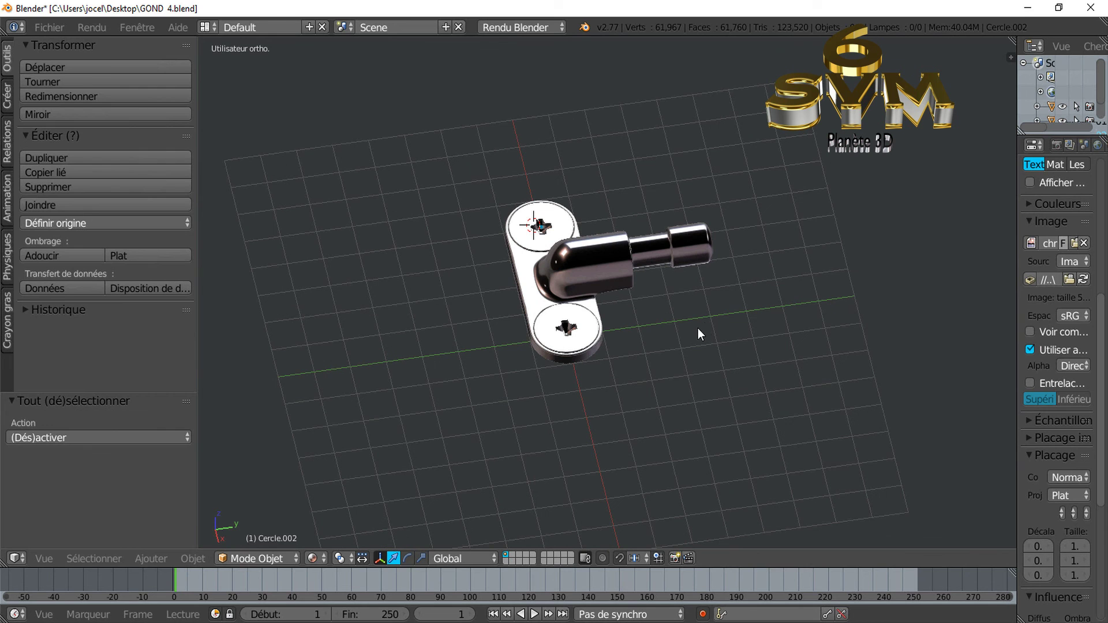
{"action": "mouse_move", "coordinate": [696, 337]}
{"action": "middle_mouse_down"}
{"action": "mouse_move", "coordinate": [729, 363]}
{"action": "mouse_move", "coordinate": [675, 380]}
{"action": "middle_mouse_up"}
{"action": "scroll", "coordinate": [664, 390], "scroll_direction": "up", "scroll_amount": 2}
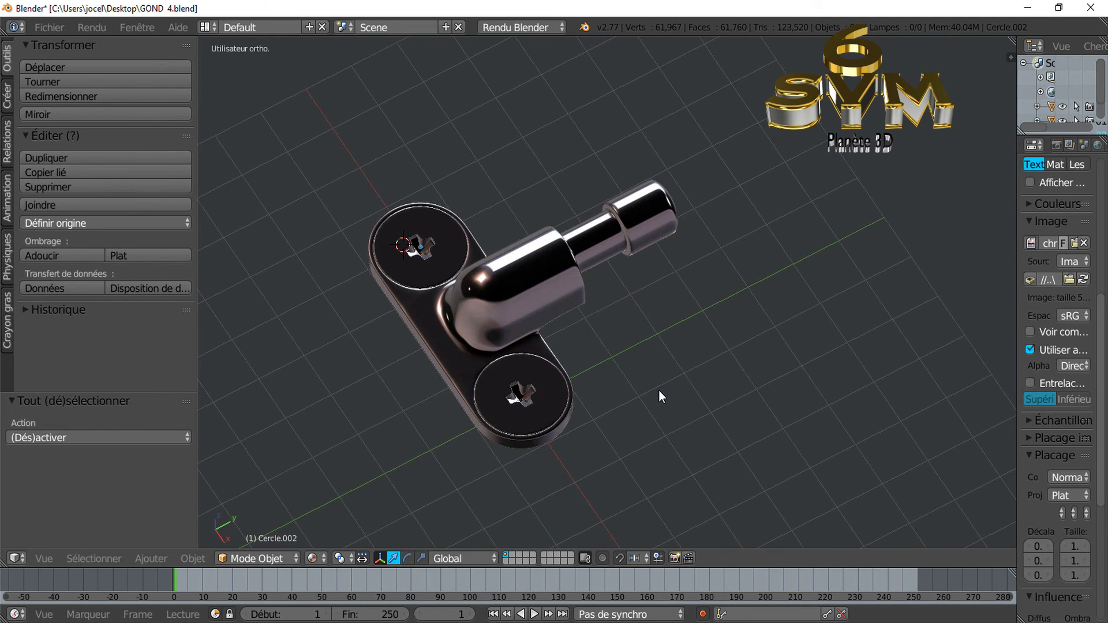
{"action": "mouse_move", "coordinate": [659, 390]}
{"action": "middle_mouse_down"}
{"action": "mouse_move", "coordinate": [633, 406]}
{"action": "mouse_move", "coordinate": [643, 385]}
{"action": "middle_mouse_up"}
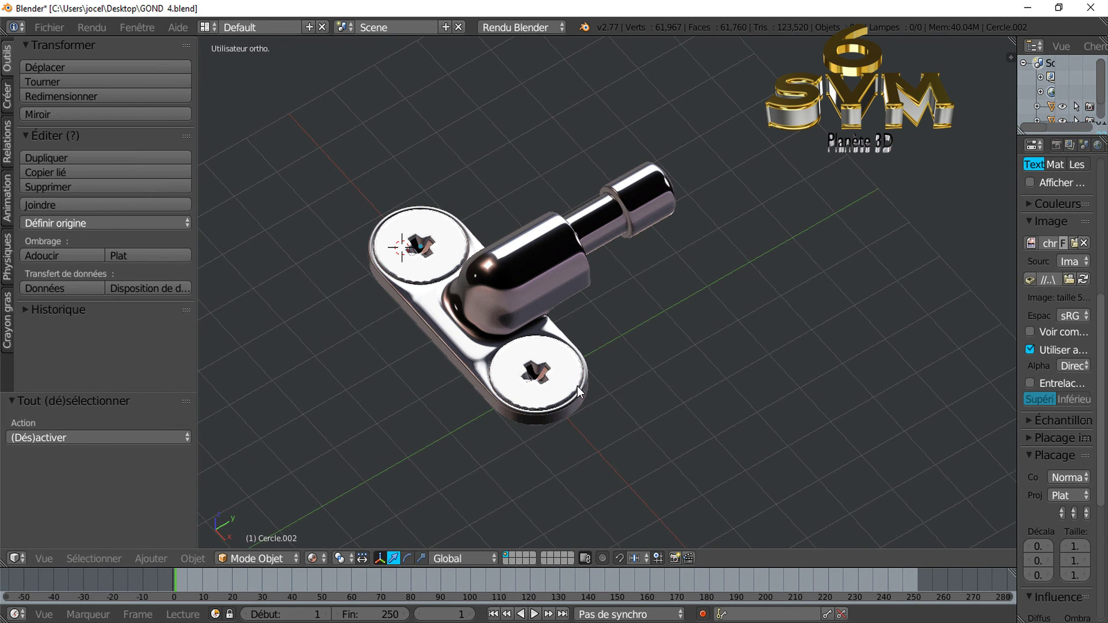
{"action": "scroll", "coordinate": [577, 386], "scroll_direction": "up", "scroll_amount": 3}
{"action": "scroll", "coordinate": [569, 396], "scroll_direction": "down", "scroll_amount": 3}
{"action": "middle_click_drag", "start_coordinate": [569, 396], "coordinate": [585, 365]}
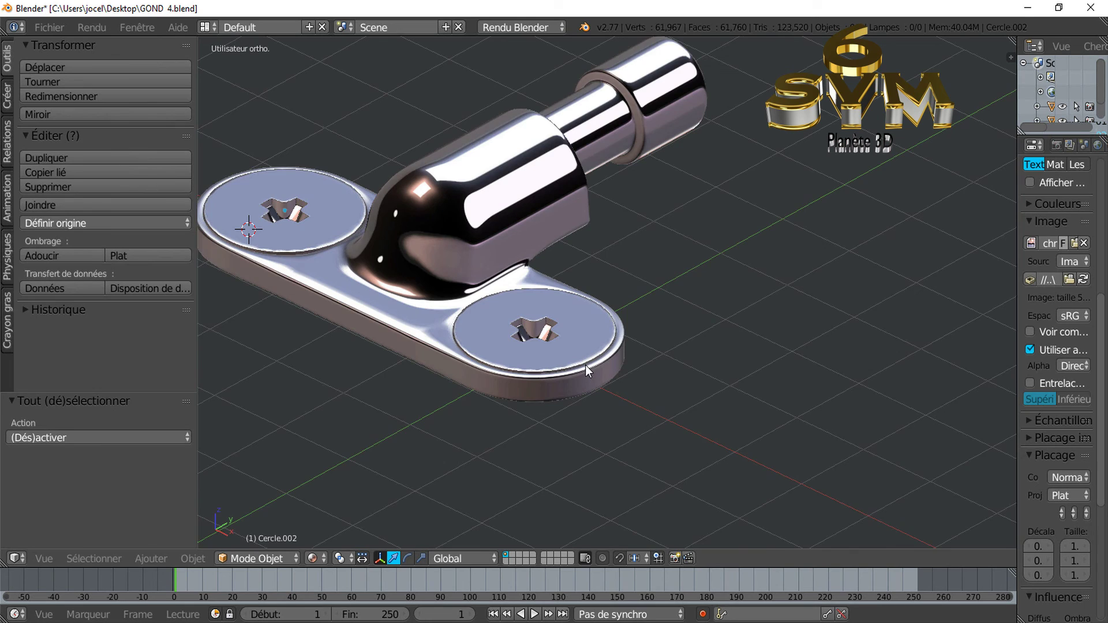
{"action": "scroll", "coordinate": [585, 365], "scroll_direction": "up", "scroll_amount": 3}
{"action": "scroll", "coordinate": [575, 389], "scroll_direction": "down", "scroll_amount": 3}
{"action": "scroll", "coordinate": [577, 392], "scroll_direction": "down", "scroll_amount": 3}
{"action": "mouse_move", "coordinate": [571, 424]}
{"action": "middle_mouse_down"}
{"action": "mouse_move", "coordinate": [521, 432]}
{"action": "mouse_move", "coordinate": [607, 384]}
{"action": "mouse_move", "coordinate": [597, 379]}
{"action": "middle_mouse_up"}
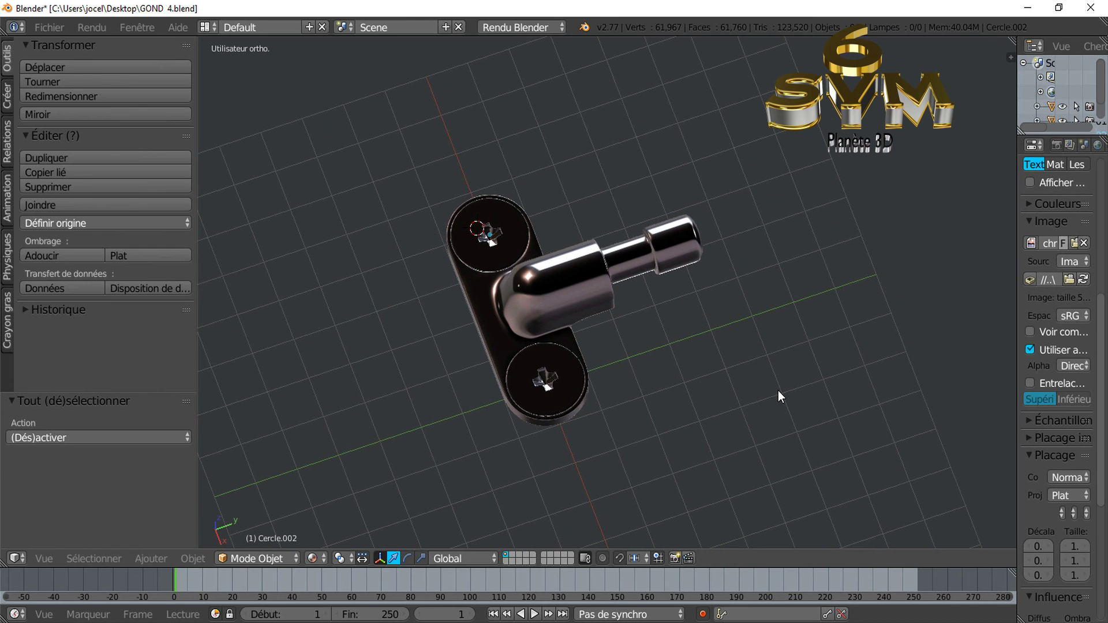
- Rename object Cercle.002 to 'Gond porte av' in the N sidebar's name field
{"action": "key", "text": "n"}
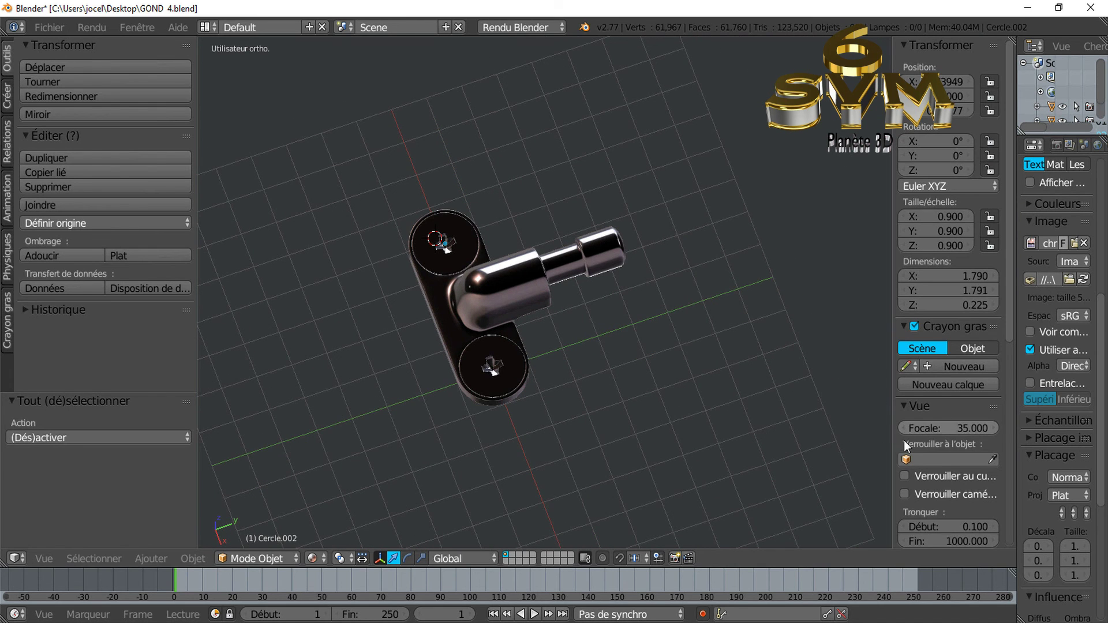
{"action": "scroll", "coordinate": [916, 372], "scroll_direction": "down", "scroll_amount": 4}
{"action": "scroll", "coordinate": [916, 369], "scroll_direction": "down", "scroll_amount": 3}
{"action": "scroll", "coordinate": [916, 369], "scroll_direction": "down", "scroll_amount": 4}
{"action": "scroll", "coordinate": [915, 369], "scroll_direction": "down", "scroll_amount": 1}
{"action": "scroll", "coordinate": [916, 369], "scroll_direction": "down", "scroll_amount": 1}
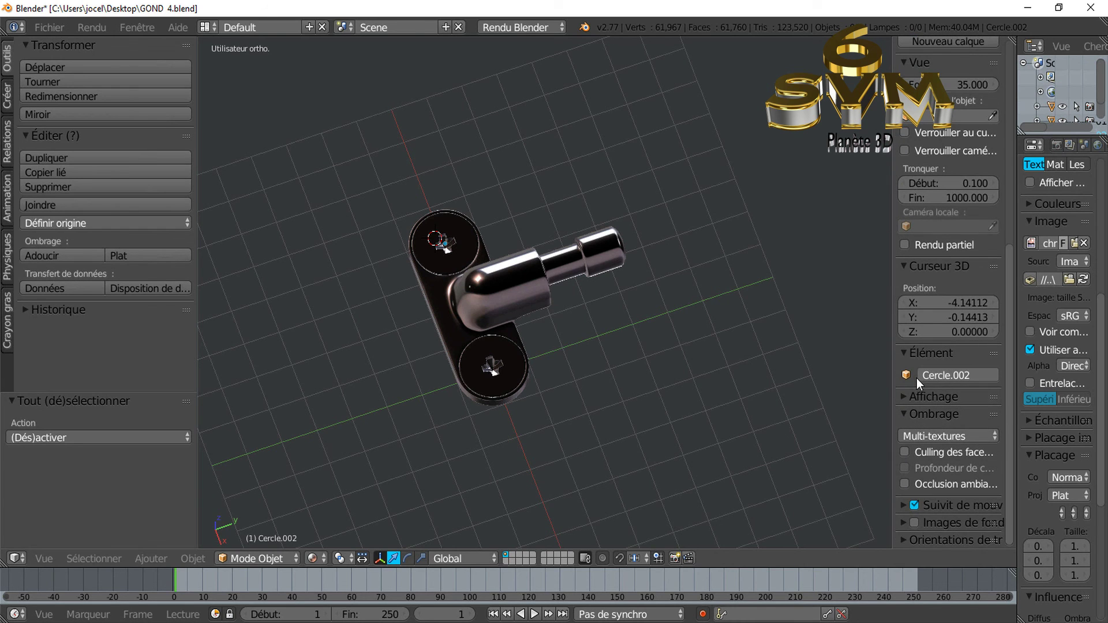
{"action": "left_click", "coordinate": [954, 375]}
{"action": "key", "text": "BackSpace"}
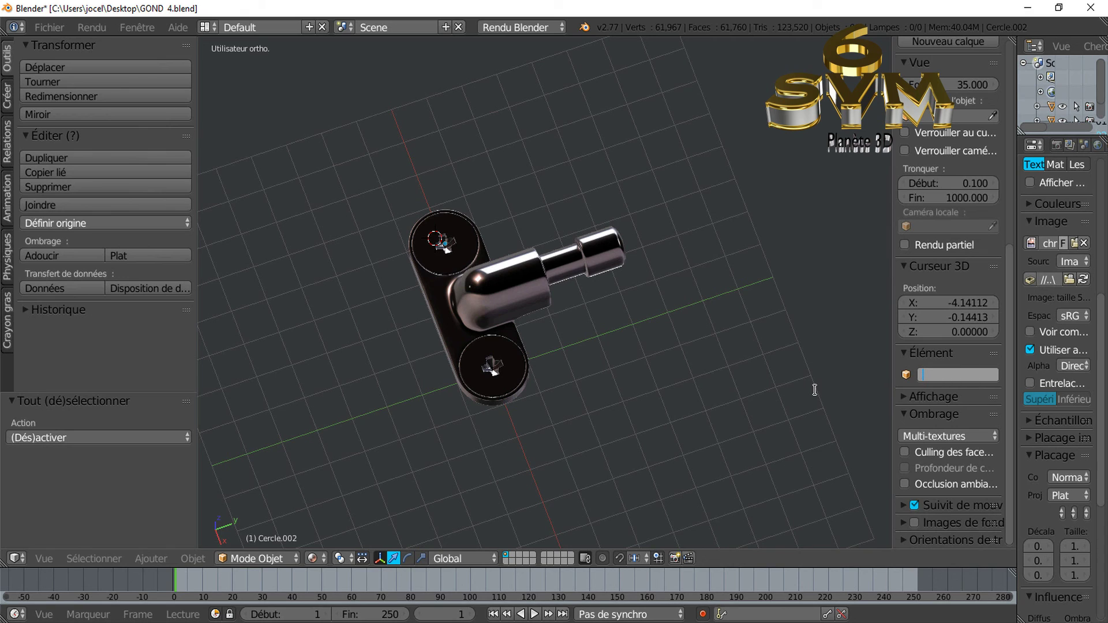
{"action": "type", "text": "G"}
{"action": "type", "text": "ond"}
{"action": "type", "text": " porte "}
{"action": "type", "text": "av"}
{"action": "key", "text": "Return"}
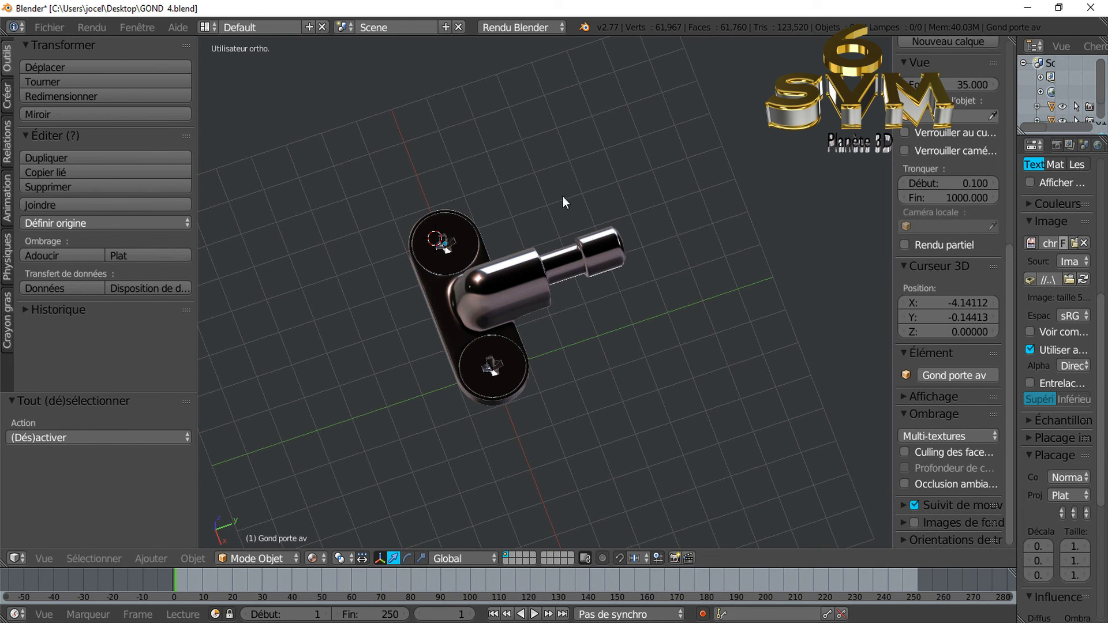
- Use Fichier > Enregistrer sous to save the scene as 'gond 5' instead of 'GOND 4.blend'
{"action": "left_click", "coordinate": [50, 28]}
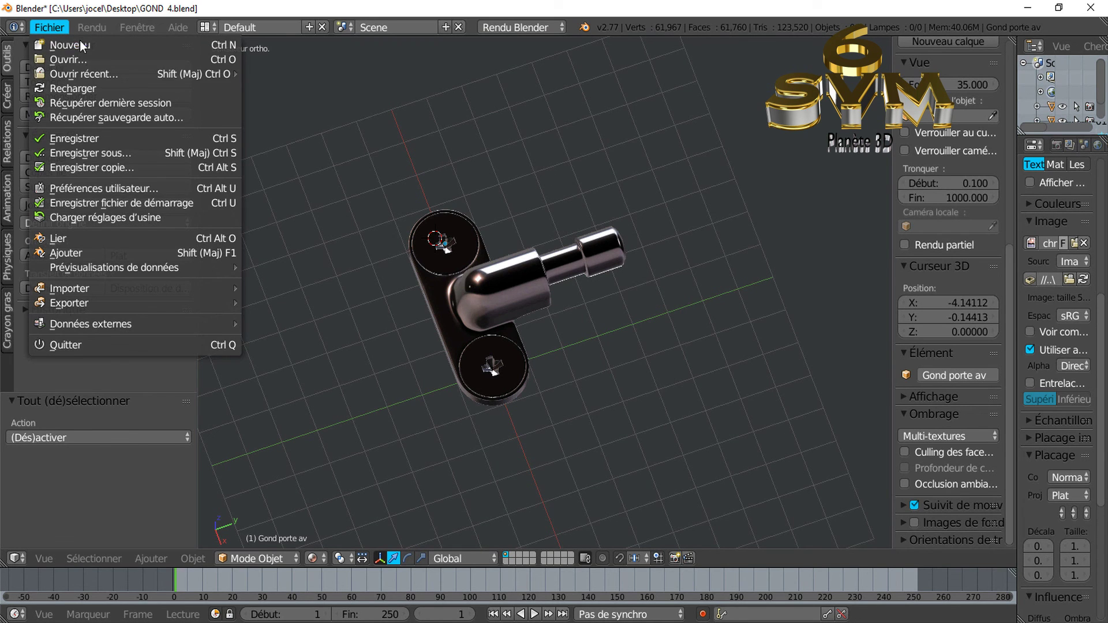
{"action": "left_click", "coordinate": [82, 154]}
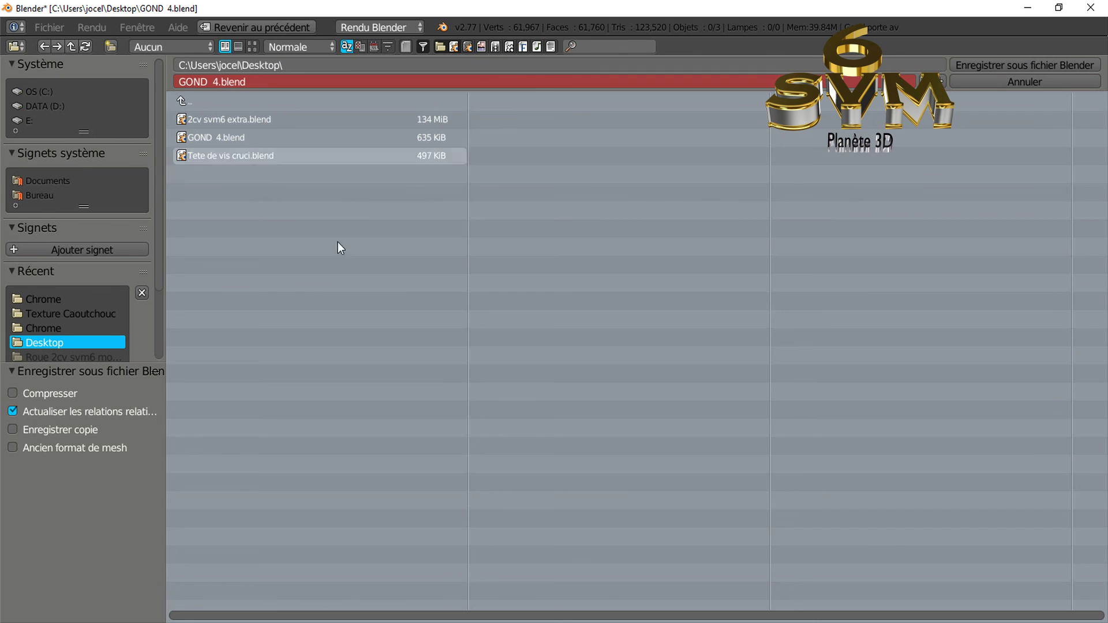
{"action": "left_click", "coordinate": [262, 81]}
{"action": "key", "text": "BackSpace"}
{"action": "type", "text": "gond "}
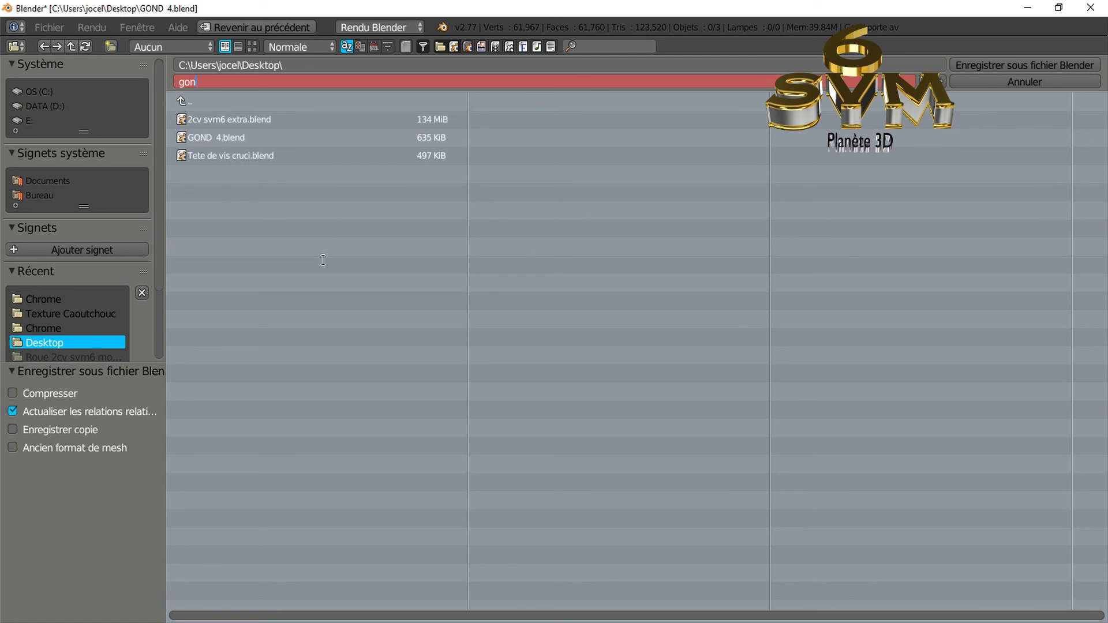
{"action": "type", "text": "5"}
{"action": "left_click", "coordinate": [989, 60]}
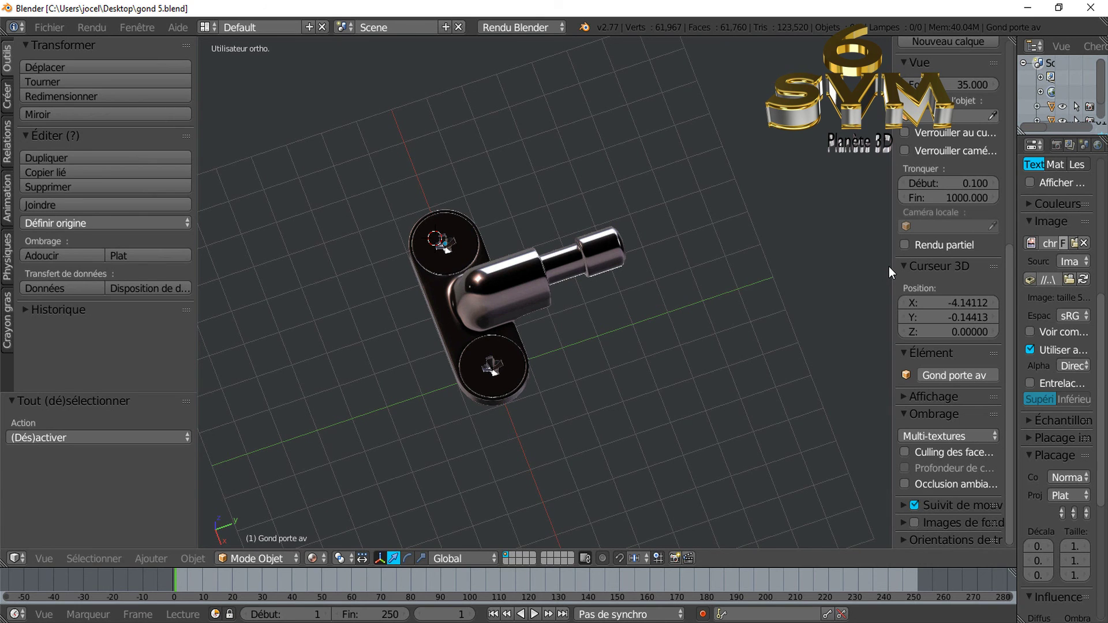
- Collapse the N sidebar, then zoom, orbit and pan to inspect the finished chrome hinge
{"action": "left_click_drag", "start_coordinate": [893, 264], "coordinate": [1011, 254]}
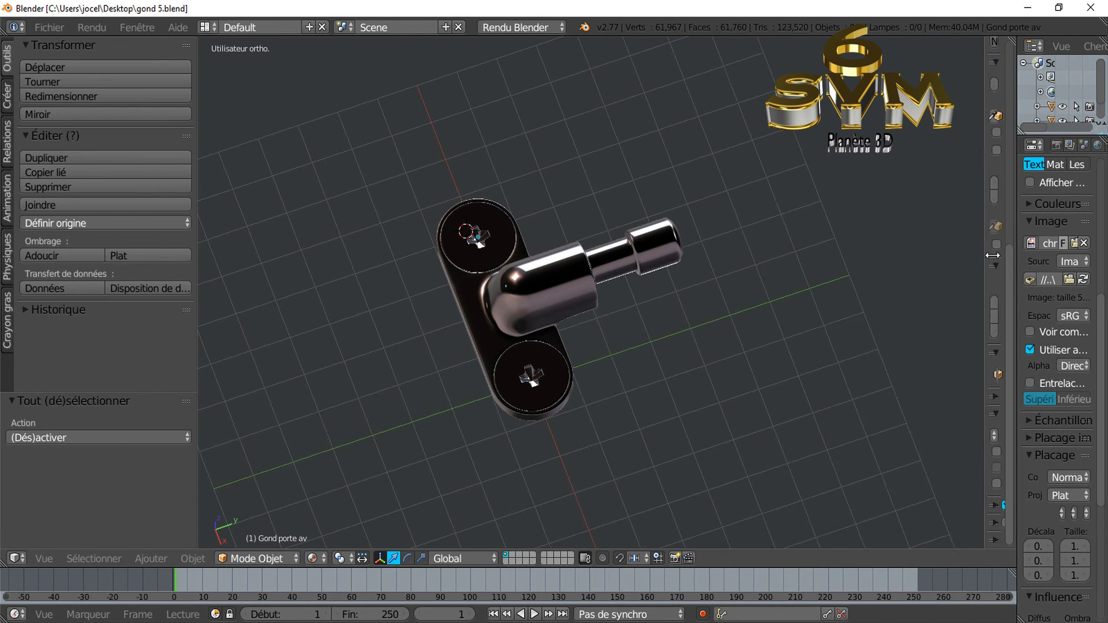
{"action": "scroll", "coordinate": [811, 289], "scroll_direction": "up", "scroll_amount": 2}
{"action": "scroll", "coordinate": [811, 290], "scroll_direction": "up", "scroll_amount": 1}
{"action": "scroll", "coordinate": [810, 290], "scroll_direction": "down", "scroll_amount": 1}
{"action": "middle_click_drag", "start_coordinate": [711, 326], "coordinate": [724, 317]}
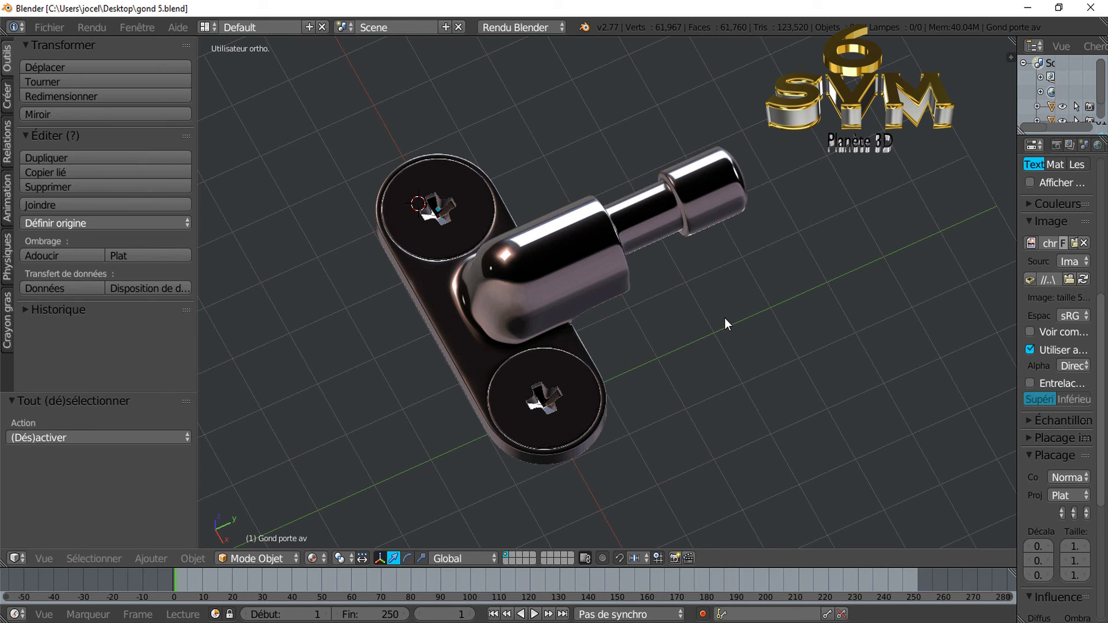
{"action": "scroll", "coordinate": [678, 358], "scroll_direction": "up", "scroll_amount": 1}
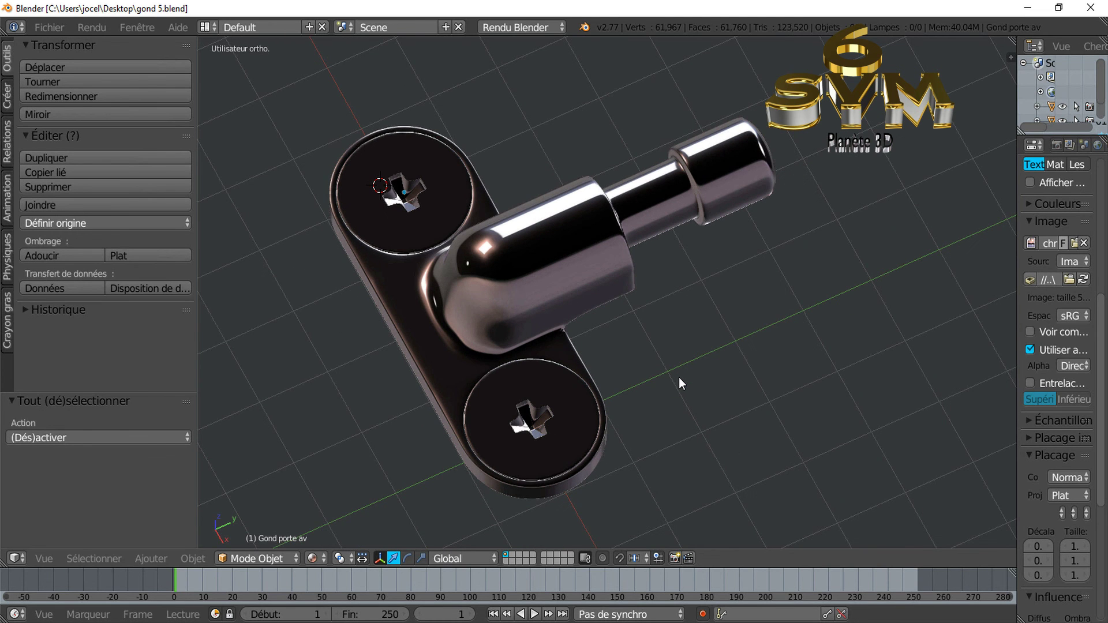
{"action": "middle_click_drag", "start_coordinate": [678, 424], "coordinate": [712, 410], "text": "shift"}
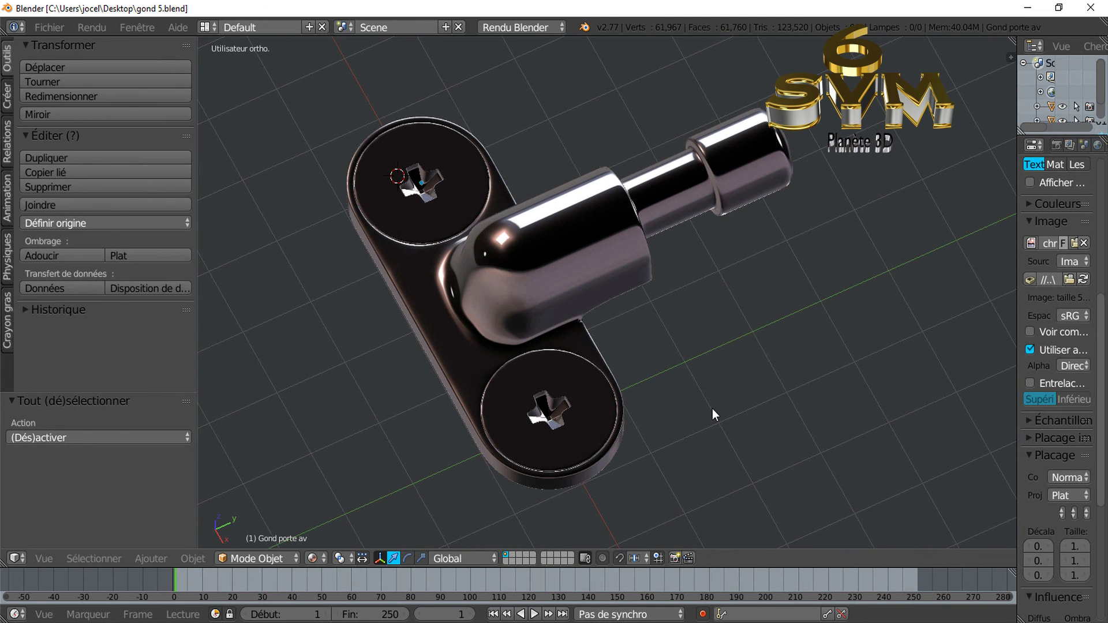